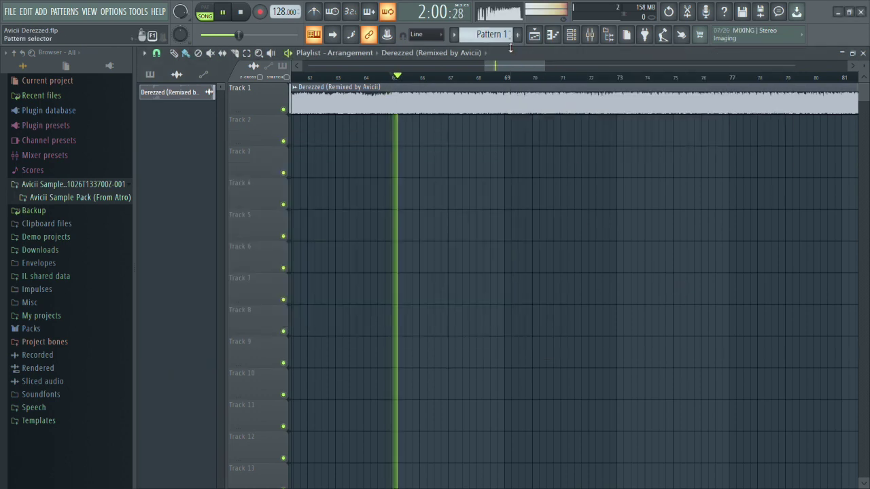
# Stop playback and place the first melody note, F6, at the start of bar 1 in Pattern 1's piano roll.
pyautogui.press('space')
pyautogui.click(552, 35)
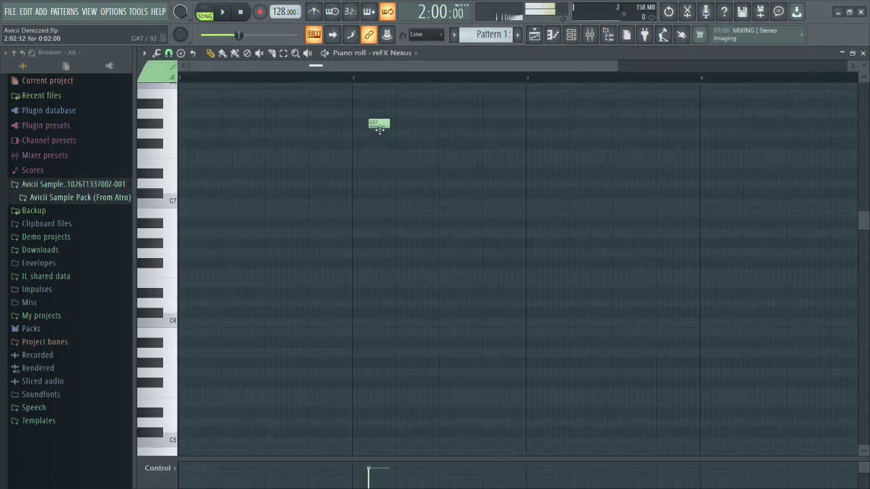
pyautogui.moveTo(212, 382); pyautogui.dragTo(191, 383)
pyautogui.scroll(-3, 197, 285)
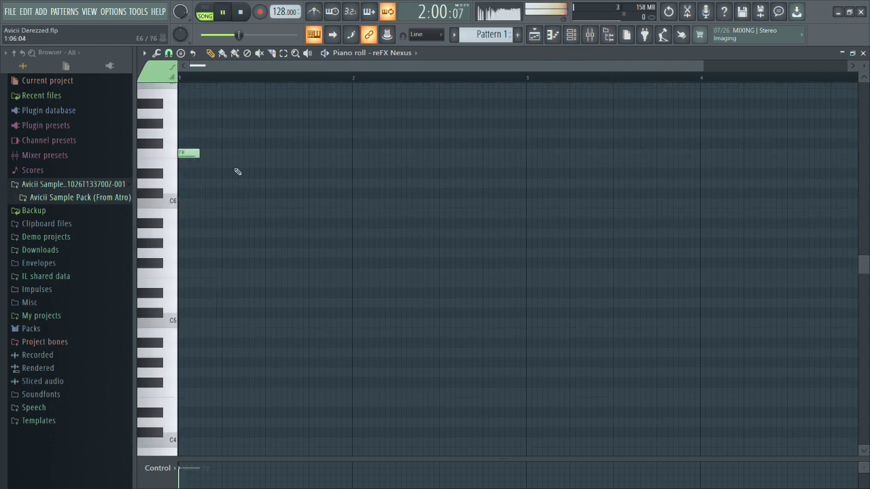
# Place Pattern 1 on Track 2 at bar 65 in the playlist and add a second F6 and a D6 after the first note.
pyautogui.press('space')
pyautogui.click(536, 33)
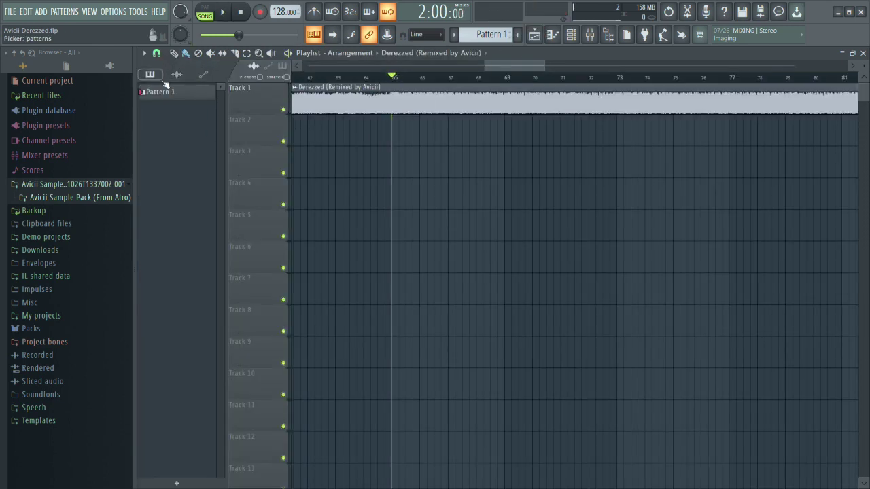
pyautogui.press('space')
pyautogui.click(550, 37)
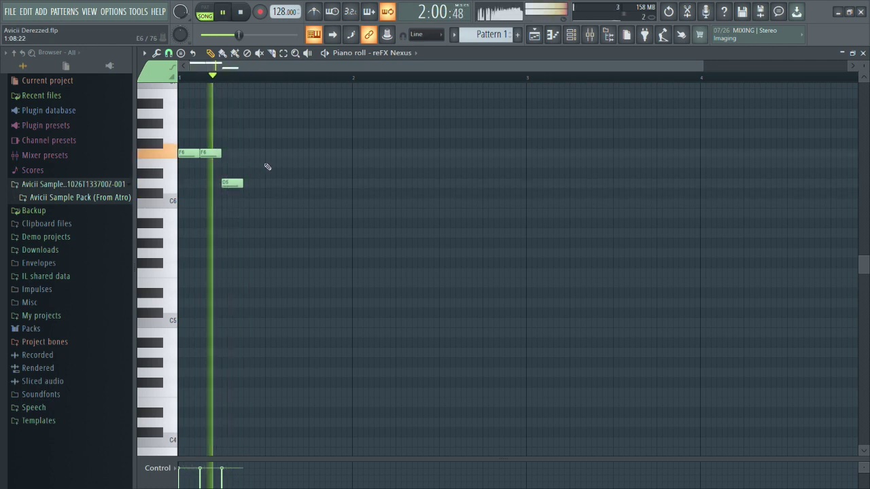
# Continue the bar 1 melody with a four-step F6, a two-step D6 and a C6 at 1:13.
pyautogui.click(249, 154)
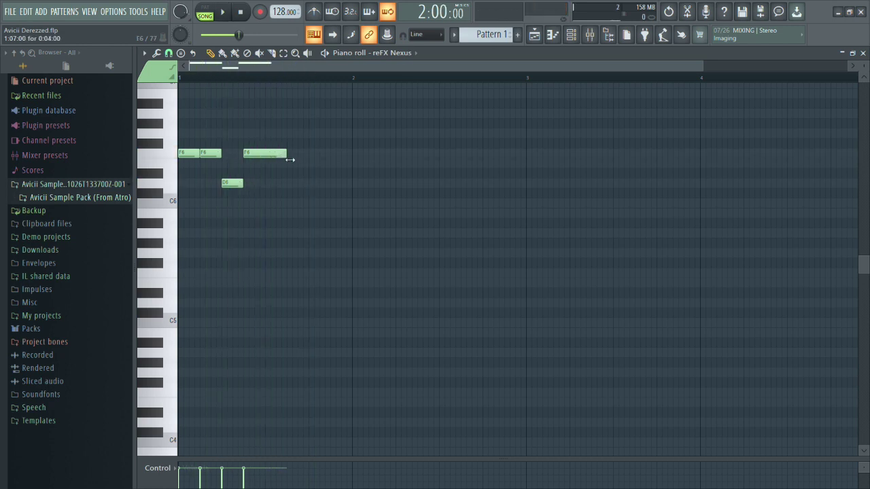
pyautogui.click(293, 183)
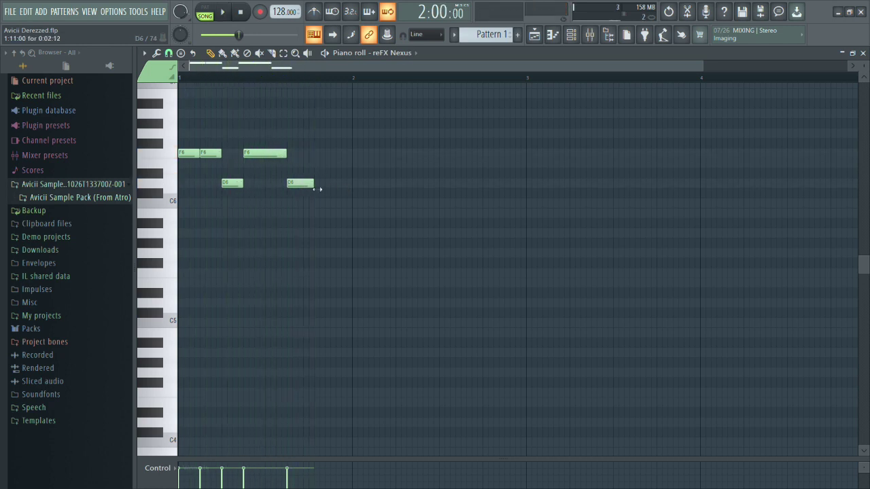
pyautogui.moveTo(316, 189); pyautogui.dragTo(309, 193)
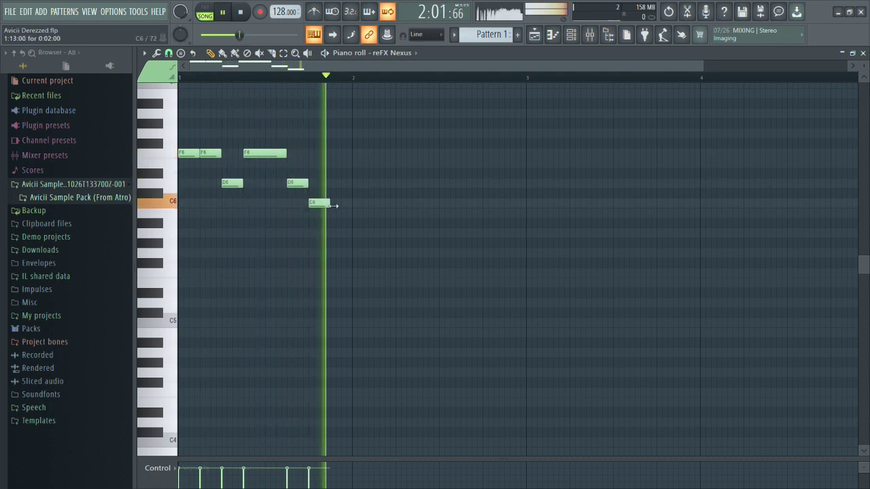
# Extend the C6 at 1:13 to six steps and place a D6 at 2:03 directly after it.
pyautogui.press('space')
pyautogui.moveTo(356, 206); pyautogui.dragTo(390, 190)
pyautogui.click(356, 187)
pyautogui.press('space')
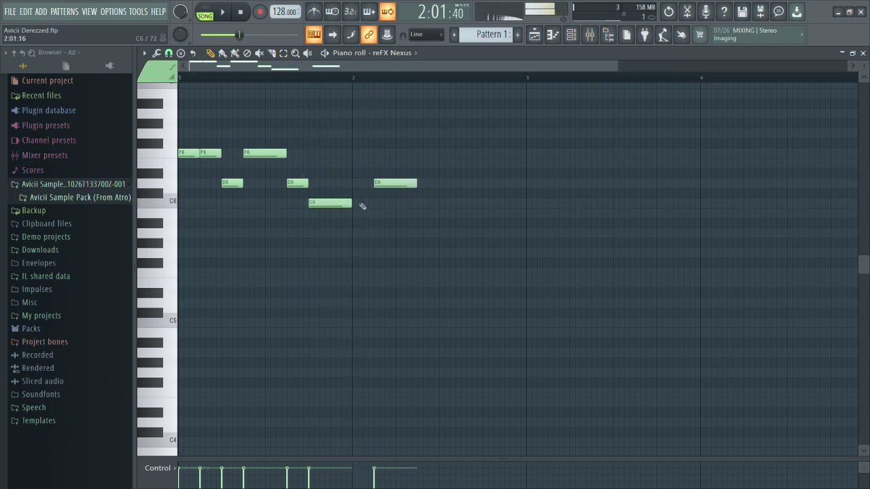
pyautogui.moveTo(373, 205); pyautogui.dragTo(373, 204)
pyautogui.press('space')
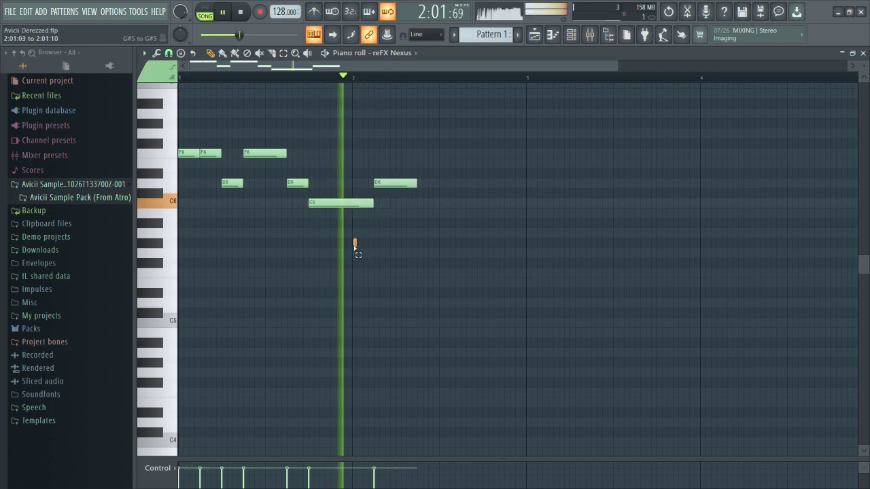
# Lengthen the D6 in bar 2 to six steps and add a two-step C6 at 2:09.
pyautogui.press('space')
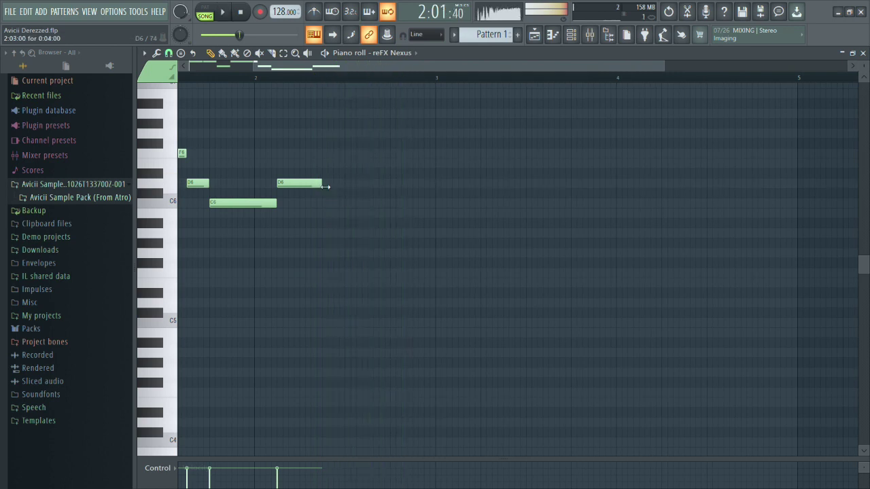
pyautogui.press('space')
pyautogui.click(346, 204)
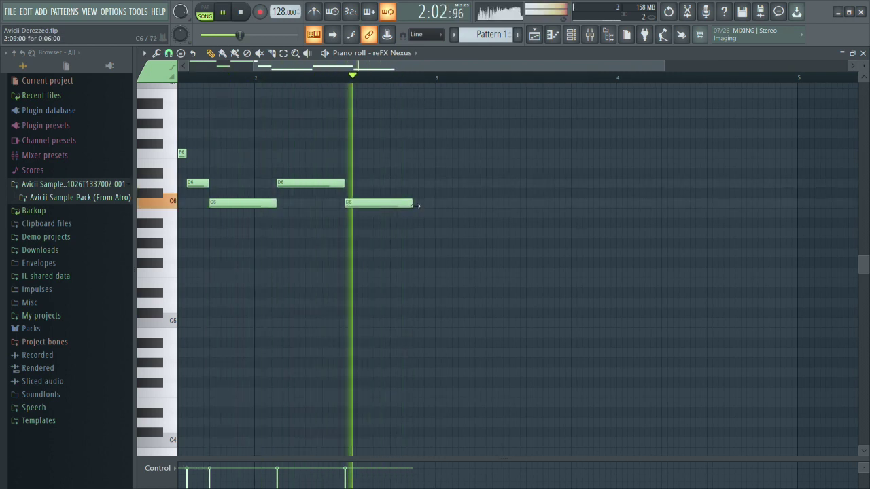
pyautogui.press('space')
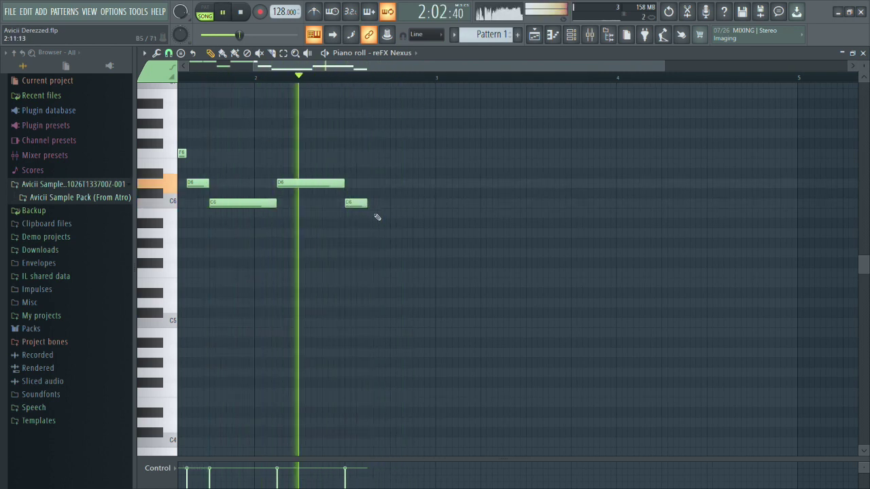
# Finish bar 2 with descending two-step notes: A#5 at 2:11, G5 at 2:13 and F5 at 2:15.
pyautogui.press('space')
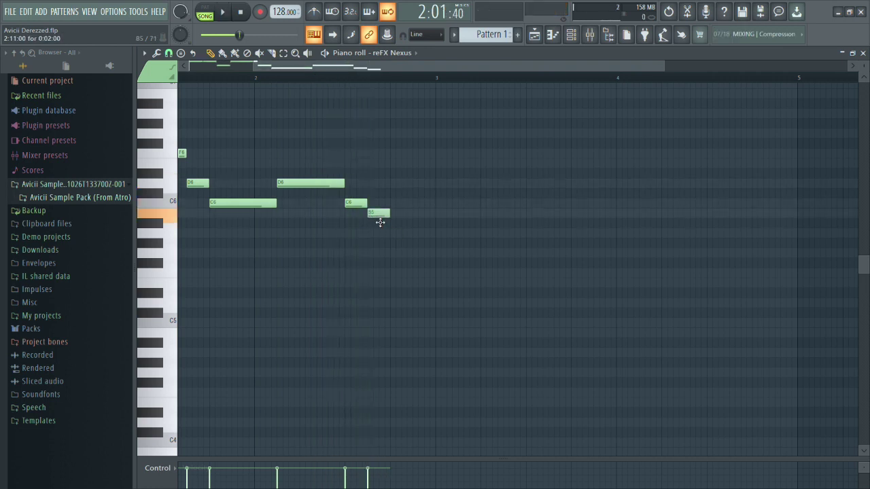
pyautogui.press('space')
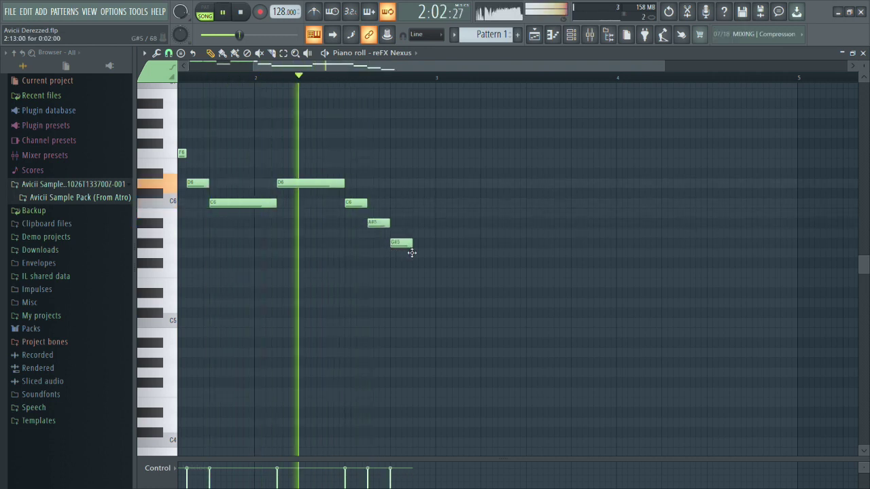
pyautogui.press('space')
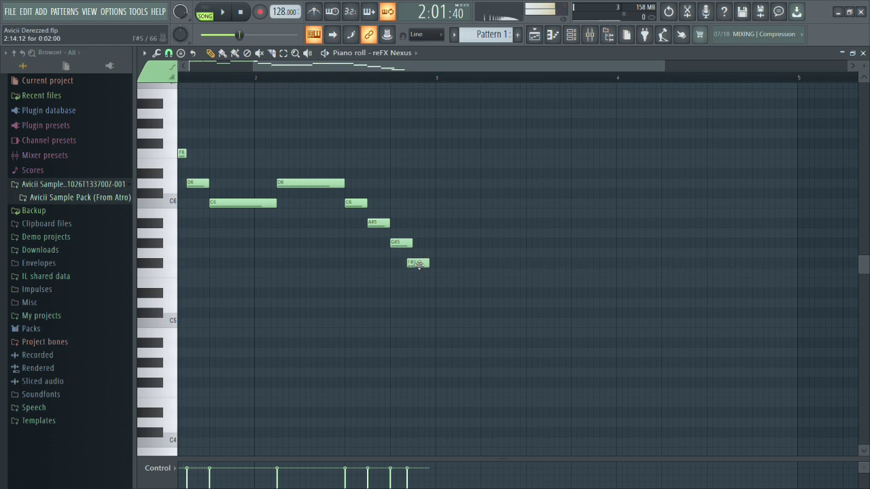
pyautogui.moveTo(426, 267); pyautogui.dragTo(421, 276)
pyautogui.press('space')
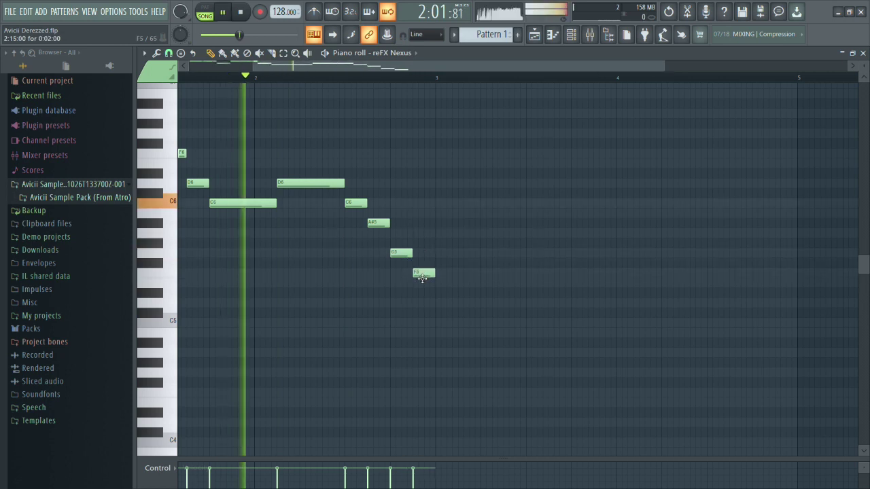
# Duplicate the whole two-bar melody into bars 3 and 4 and clear the note selection.
pyautogui.scroll(-2, 432, 223)
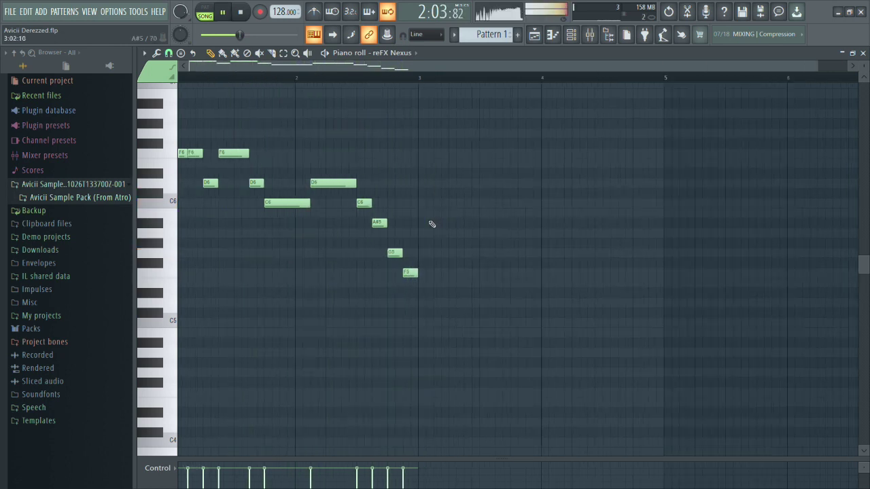
pyautogui.hotkey('ctrl', 'a')
pyautogui.hotkey('ctrl', 'b')
pyautogui.keyDown('ctrl'); pyautogui.click(410, 196); pyautogui.keyUp('ctrl')
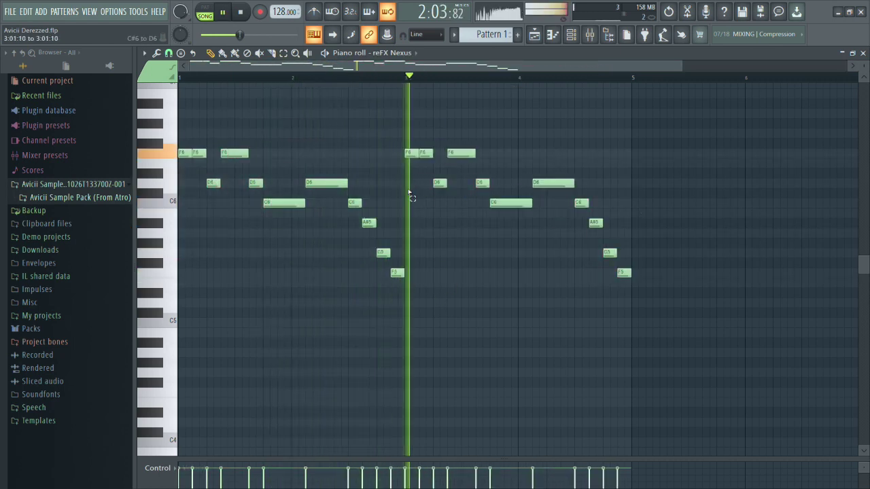
# Delete the duplicated phrase's last four notes, C6, A#5, G5 and F5, in bar 4.
pyautogui.scroll(-1, 342, 213)
pyautogui.scroll(2, 523, 209)
pyautogui.scroll(1, 724, 228)
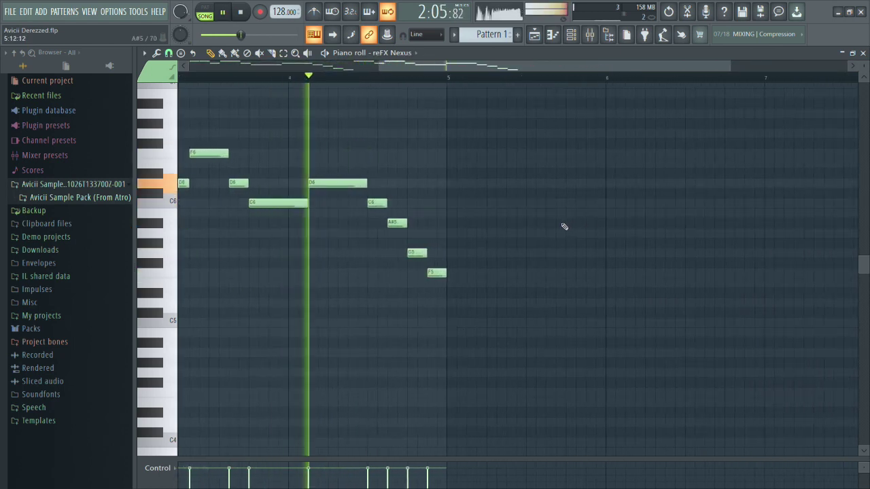
pyautogui.scroll(-2, 560, 226)
pyautogui.click(535, 35)
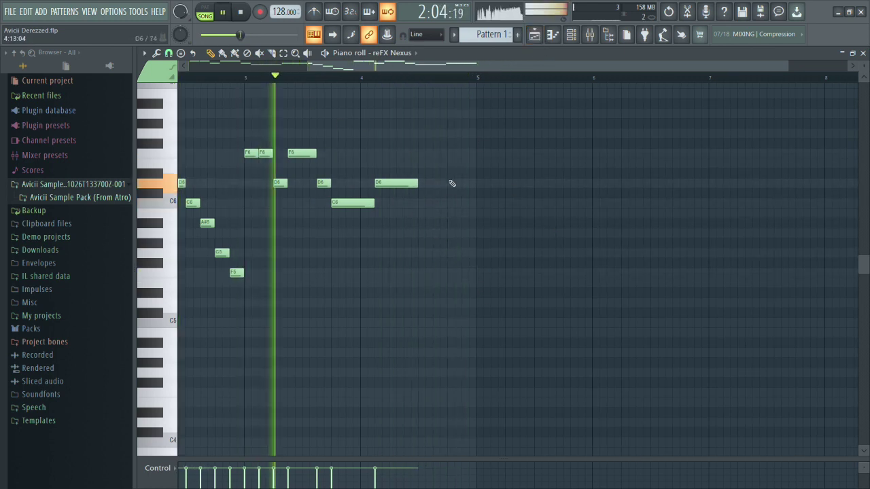
pyautogui.scroll(1, 462, 200)
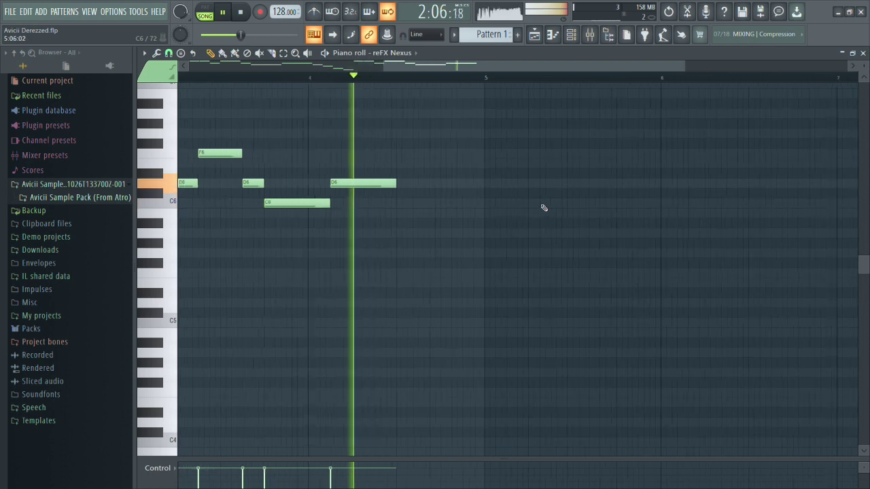
# Delete the D6, C6 and D6 that follow the four-step F6 in the duplicated phrase, comparing with the reference track.
pyautogui.press('space')
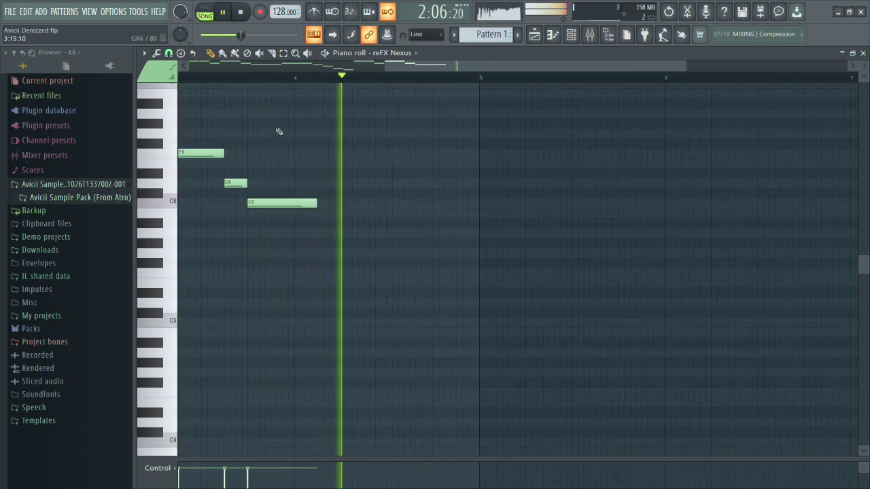
pyautogui.press('space')
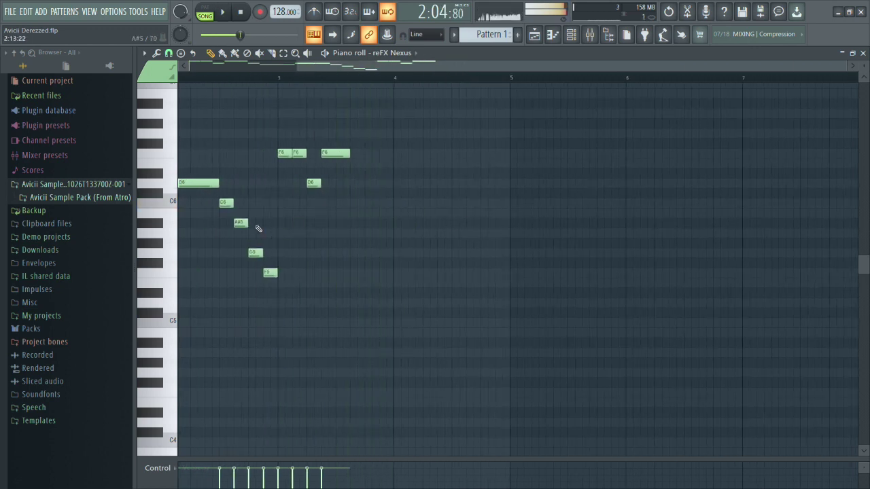
pyautogui.press('space')
pyautogui.press('space')
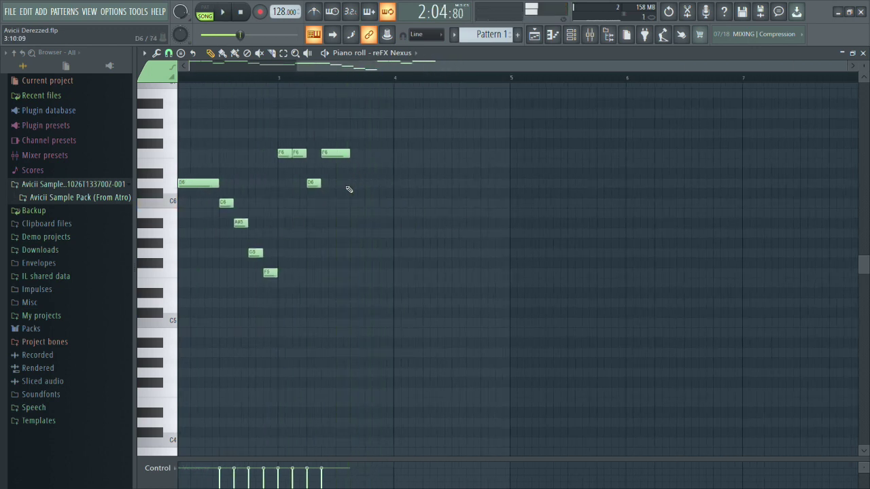
# Add a two-step D6 at 3:11 and a six-step C6 at 3:13 in the second phrase.
pyautogui.press('space')
pyautogui.moveTo(375, 207); pyautogui.dragTo(414, 207)
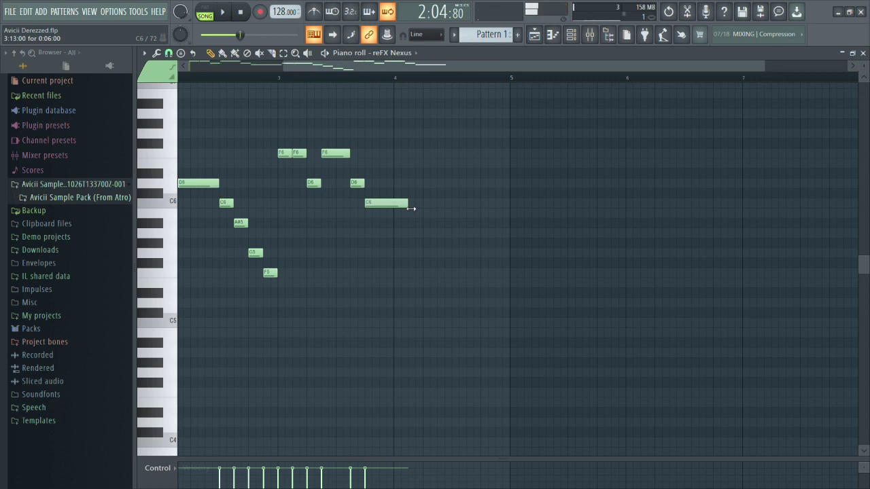
pyautogui.press('space')
# Add an A#5 after the long C6, starting at 4:03, and shorten it to 3:12 steps.
pyautogui.keyDown('ctrl'); pyautogui.scroll(2, 545, 238); pyautogui.keyUp('ctrl')
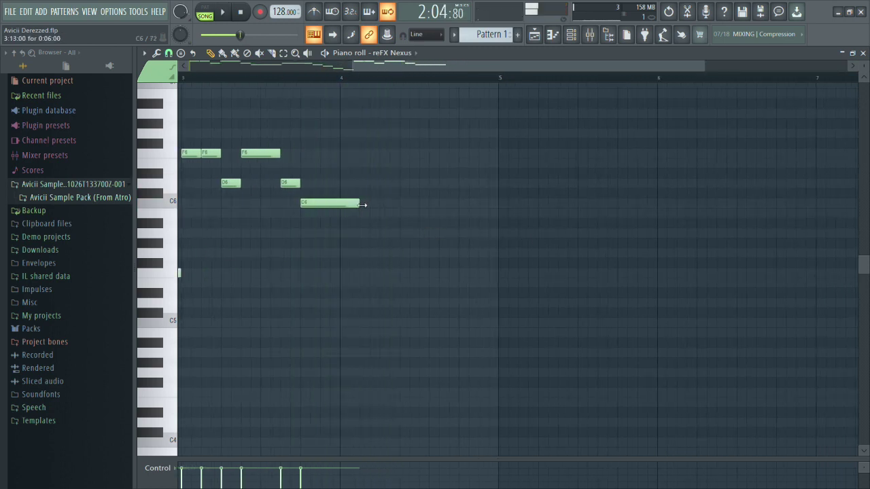
pyautogui.click(384, 223)
pyautogui.press('space')
pyautogui.moveTo(370, 207); pyautogui.dragTo(358, 206)
pyautogui.moveTo(409, 227); pyautogui.dragTo(389, 227)
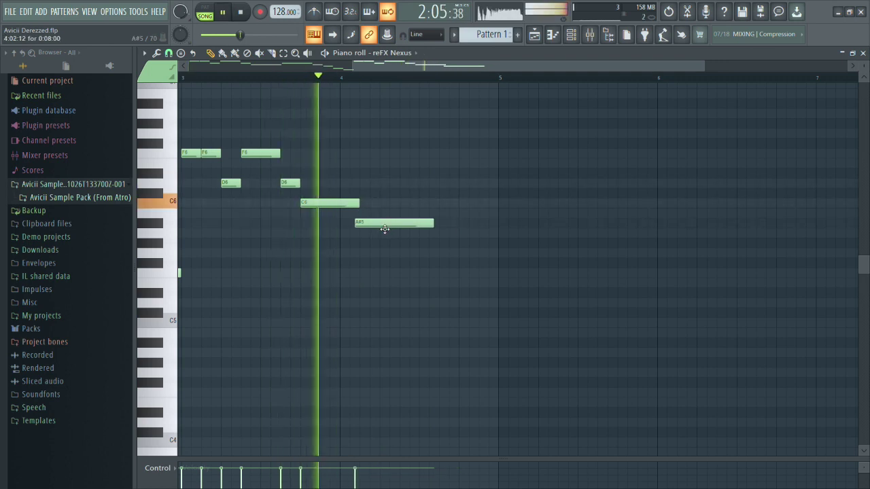
pyautogui.moveTo(424, 231); pyautogui.dragTo(421, 232)
pyautogui.press('space')
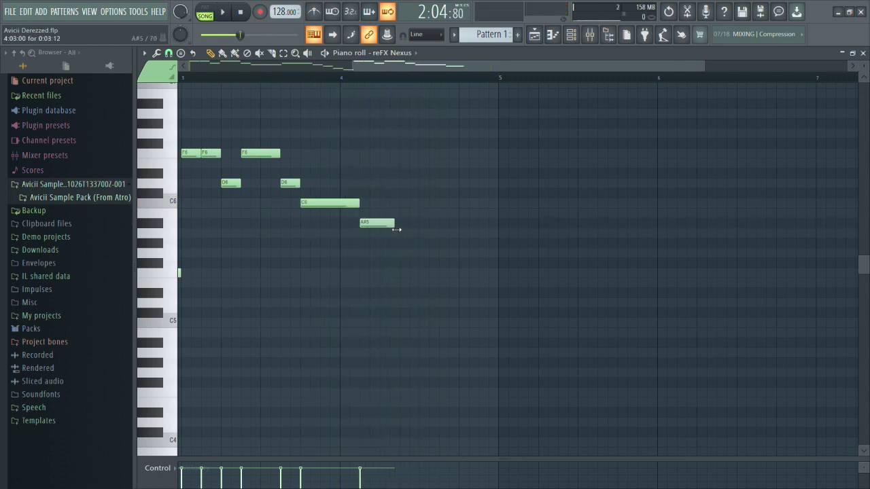
# Lengthen the A#5 to four steps and add a two-step F5 at 4:07 and D#6 at 4:09.
pyautogui.press('space')
pyautogui.moveTo(425, 272); pyautogui.dragTo(425, 277)
pyautogui.scroll(2, 510, 276)
pyautogui.press('space')
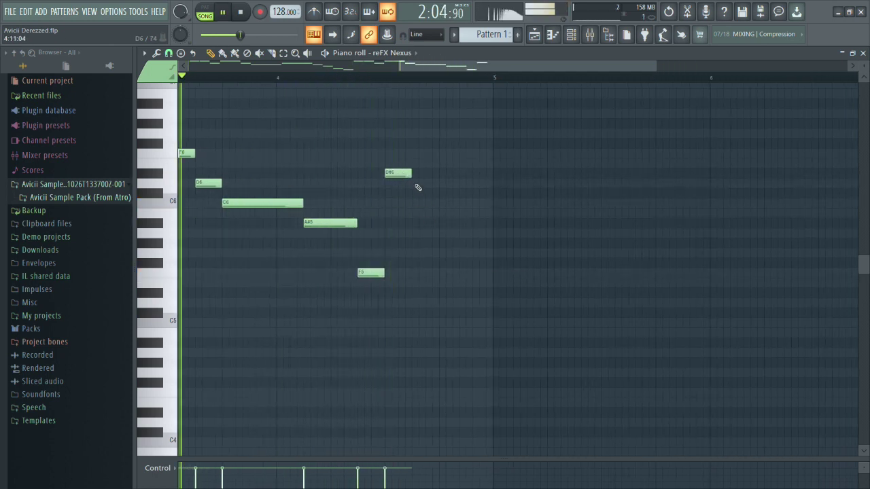
# Complete bar 4 with two-step D6, A#5 and F5 notes from 4:11, and raise the F5 at 4:07 to G5.
pyautogui.click(416, 183)
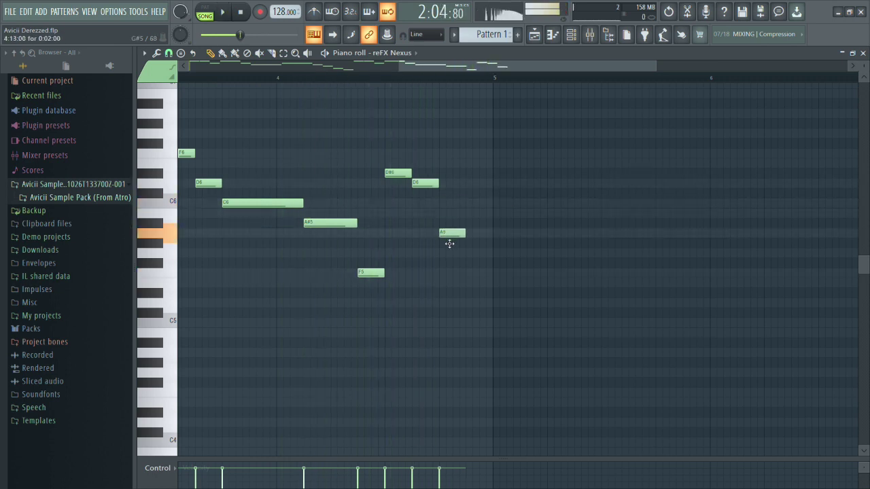
pyautogui.press('space')
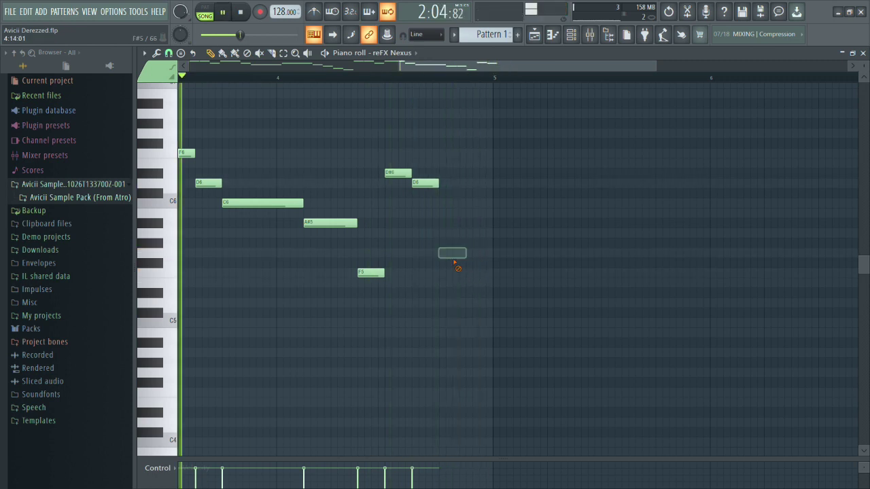
pyautogui.press('space')
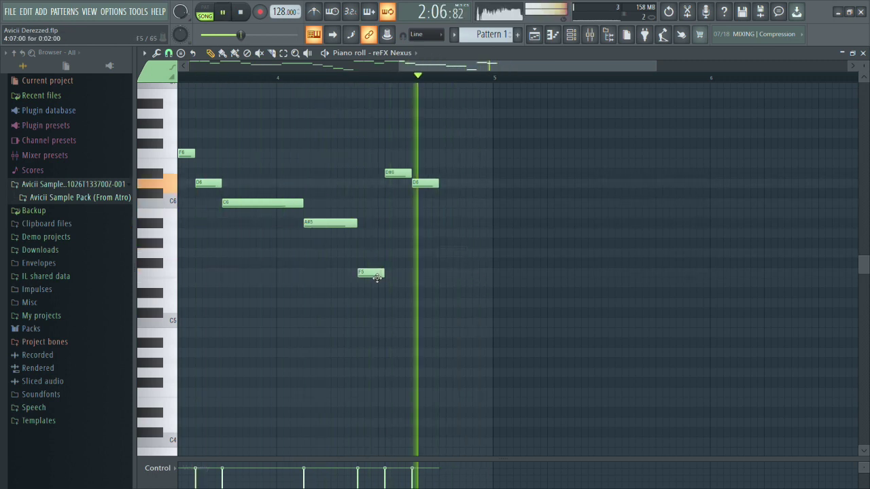
pyautogui.moveTo(376, 277); pyautogui.dragTo(376, 257)
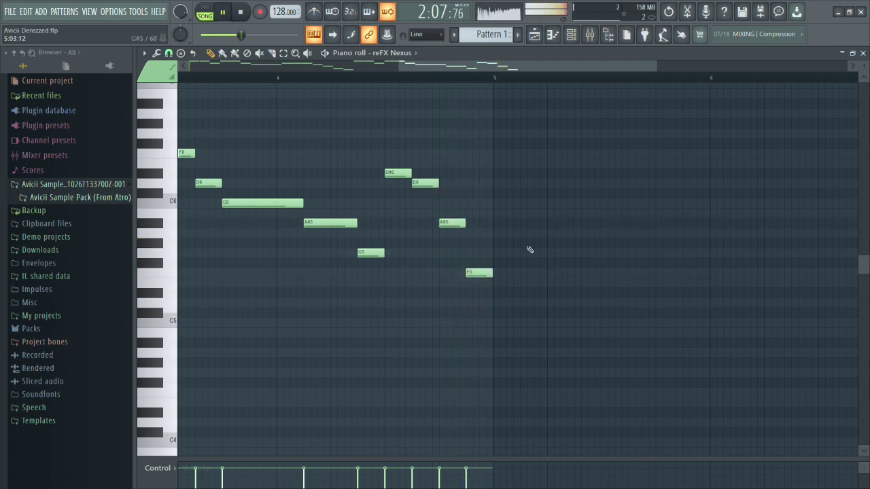
# Place a second Pattern 1 clip on Track 2 at bar 69, directly after the first one.
pyautogui.scroll(-4, 521, 236)
pyautogui.click(535, 36)
pyautogui.keyDown('ctrl'); pyautogui.scroll(2, 413, 140); pyautogui.keyUp('ctrl')
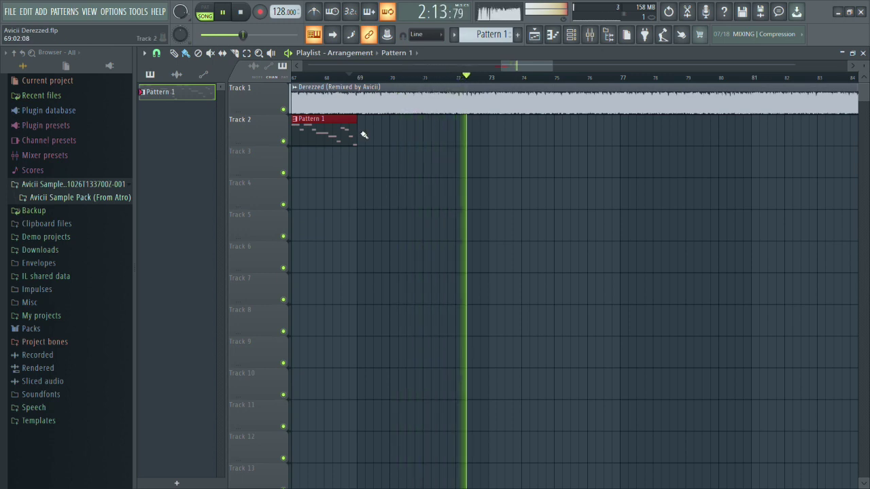
pyautogui.click(363, 138)
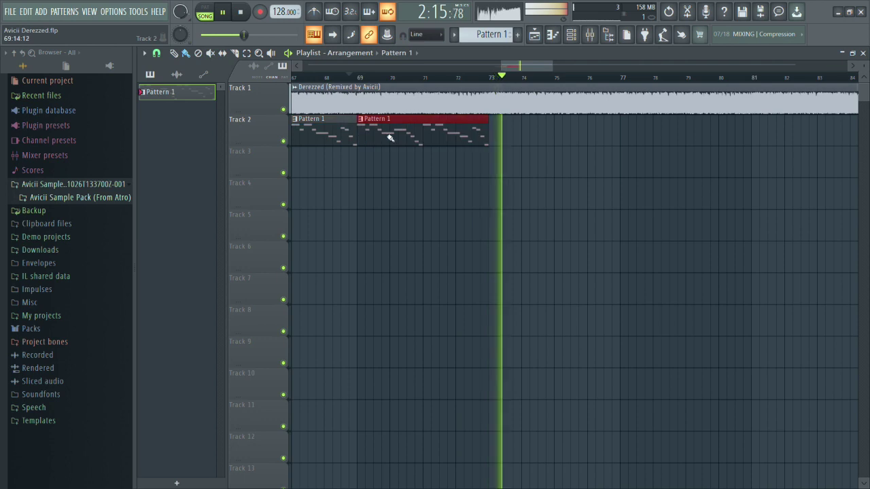
# Delete the second Pattern 1 clip at bar 69 and stretch the first clip on Track 2 to just short of bar 73.
pyautogui.click(469, 77)
pyautogui.rightClick(367, 136)
pyautogui.press('space')
pyautogui.press('space')
pyautogui.moveTo(357, 136); pyautogui.dragTo(485, 139)
pyautogui.scroll(-2, 509, 148)
pyautogui.click(409, 80)
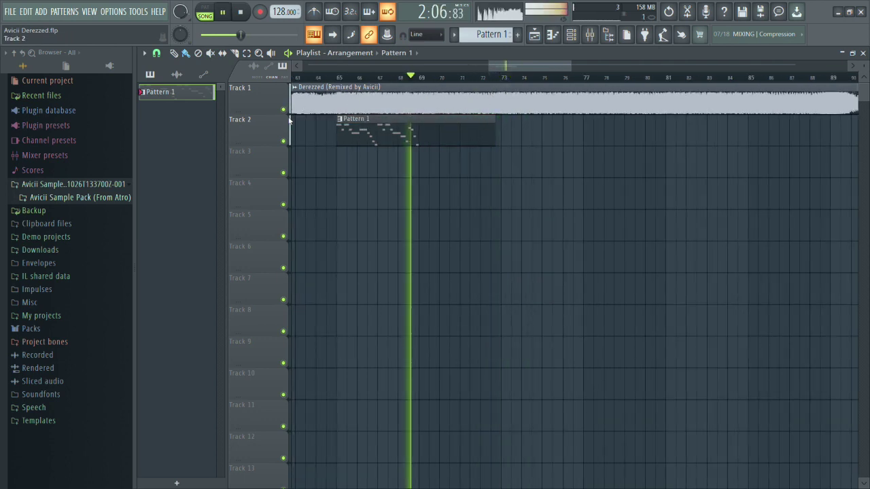
# Extend the end of the Pattern 1 clip to bar 73 and play it against the reference audio.
pyautogui.click(283, 141)
pyautogui.press('space')
pyautogui.press('space')
pyautogui.moveTo(501, 137); pyautogui.dragTo(499, 134)
pyautogui.scroll(2, 511, 157)
pyautogui.press('space')
pyautogui.press('space')
pyautogui.scroll(-2, 534, 197)
pyautogui.scroll(1, 477, 167)
pyautogui.press('space')
# Review Pattern 1's notes around bar 4 and play the melody alone with Track 1 muted.
pyautogui.doubleClick(406, 129)
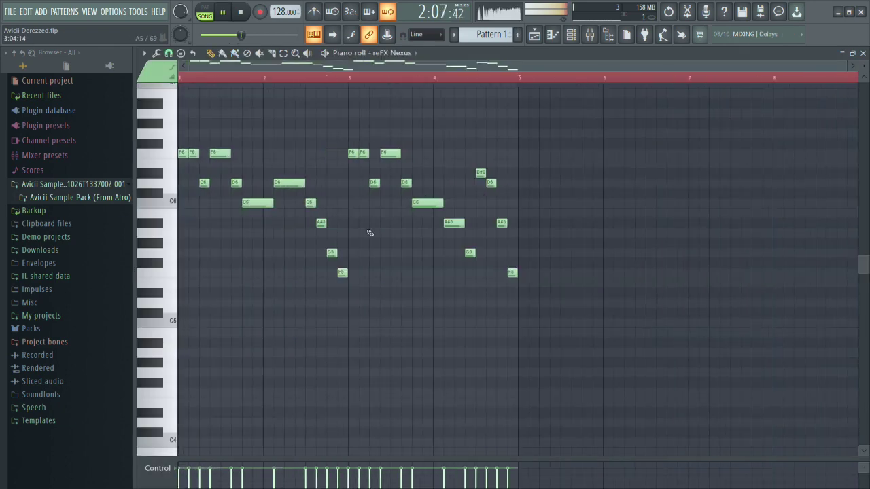
pyautogui.press('space')
pyautogui.scroll(1, 625, 245)
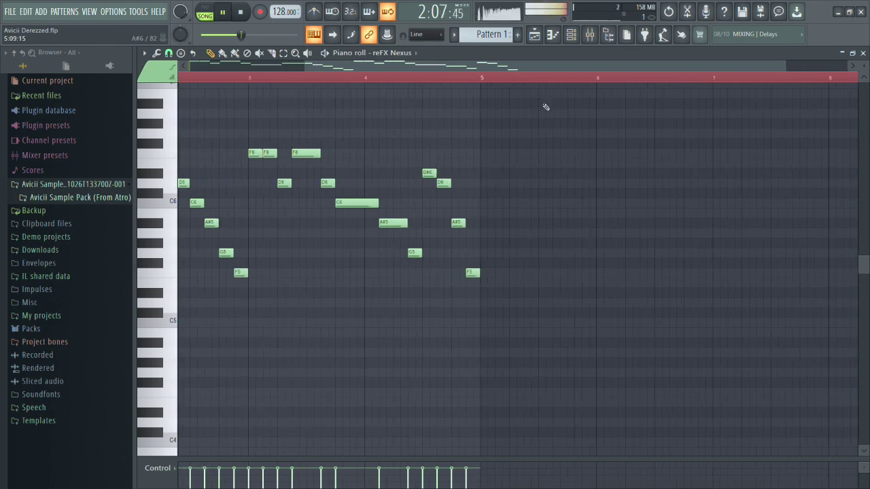
pyautogui.click(534, 36)
pyautogui.press('space')
pyautogui.press('space')
pyautogui.click(283, 141)
pyautogui.click(284, 110)
pyautogui.press('space')
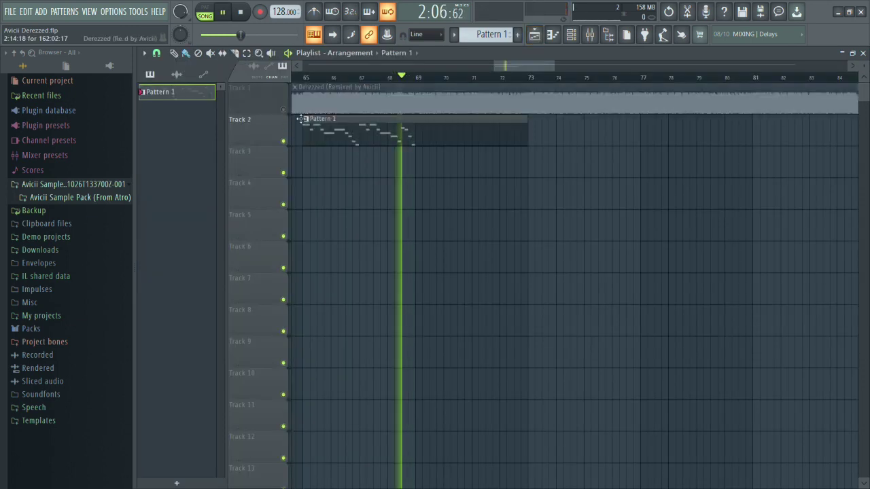
pyautogui.doubleClick(416, 137)
pyautogui.press('space')
pyautogui.scroll(-1, 503, 194)
pyautogui.press('space')
pyautogui.press('F5')
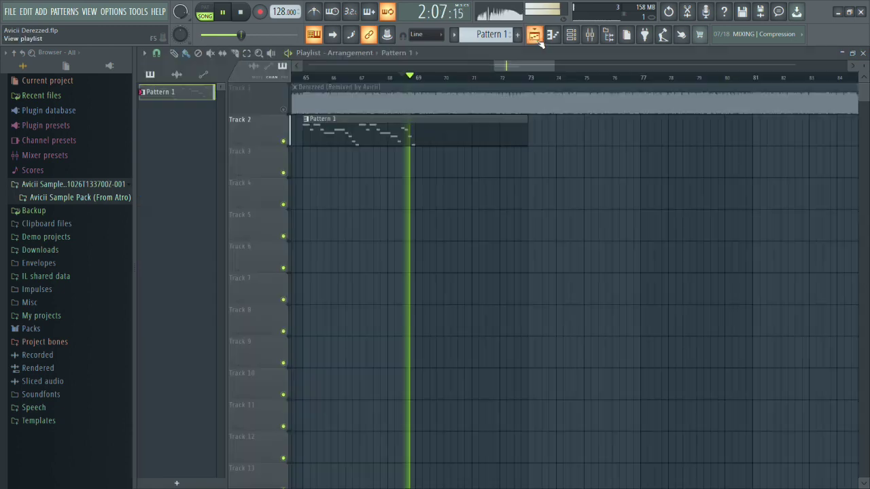
# Copy all notes of the four-bar melody in Pattern 1 to bars 5 to 8.
pyautogui.press('F7')
pyautogui.hscroll(-4, 494, 193)
pyautogui.hotkey('ctrl', 'a')
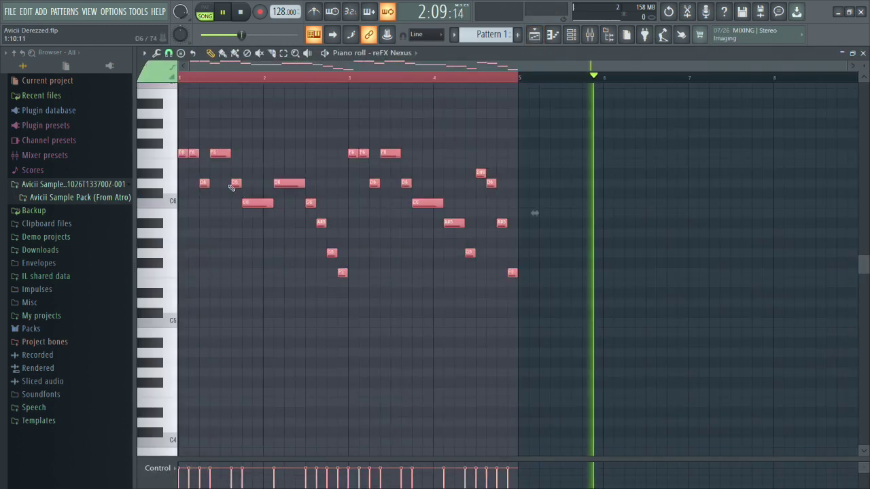
pyautogui.moveTo(188, 154); pyautogui.dragTo(528, 154)
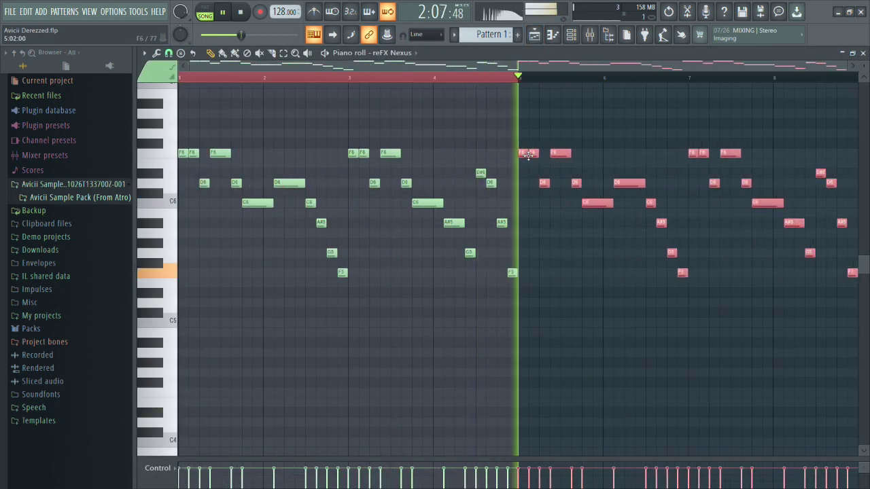
pyautogui.press('space')
# Solo Track 1 and listen to the reference audio up to bar 73.
pyautogui.press('F5')
pyautogui.scroll(1, 307, 116)
pyautogui.rightClick(284, 109)
pyautogui.press('space')
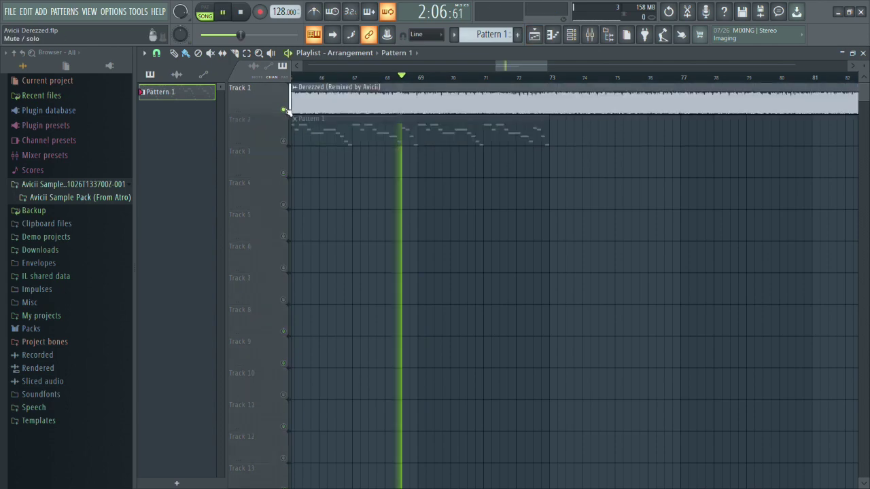
pyautogui.scroll(-2, 442, 191)
pyautogui.scroll(2, 477, 190)
pyautogui.scroll(1, 517, 180)
pyautogui.scroll(-1, 566, 183)
pyautogui.scroll(2, 566, 182)
pyautogui.scroll(3, 556, 185)
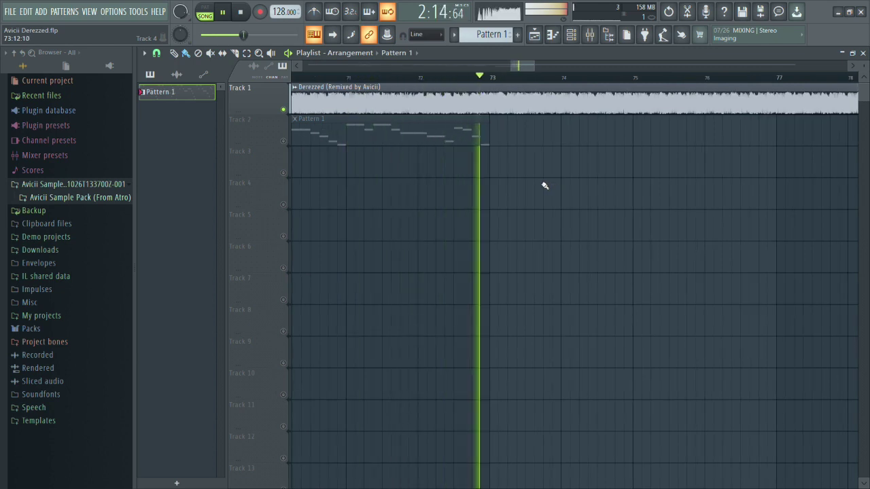
# Replace the last A#5 of bar 8 with a four-step closing F5 and place a second Pattern 1 clip at bar 73.
pyautogui.doubleClick(481, 146)
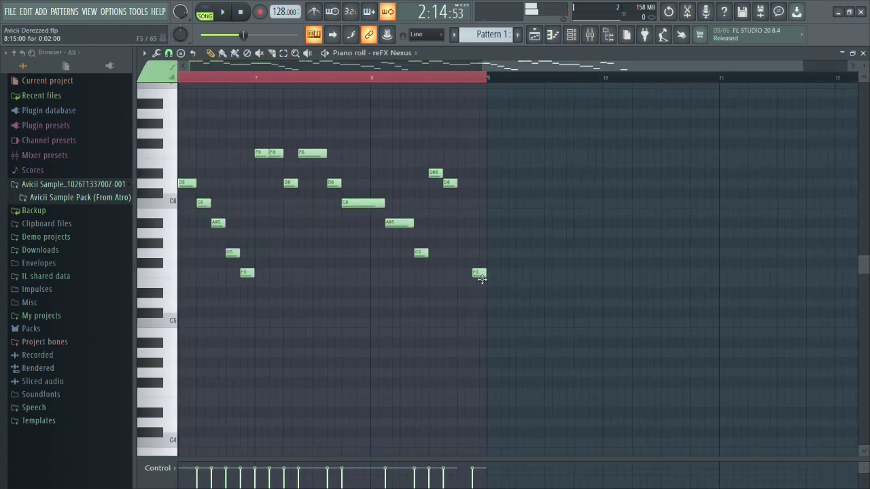
pyautogui.click(534, 37)
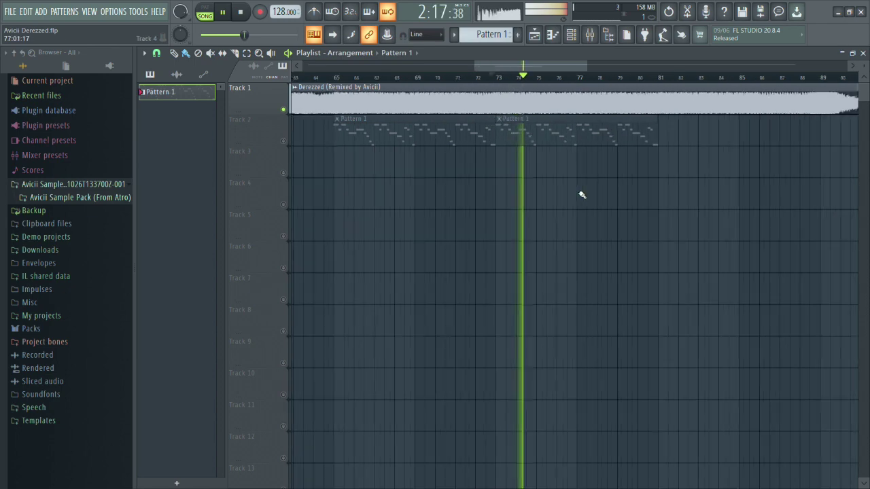
# Listen to the soloed reference audio again from bar 65 for the next part.
pyautogui.scroll(-2, 581, 195)
pyautogui.press('space')
pyautogui.press('space')
pyautogui.scroll(2, 450, 181)
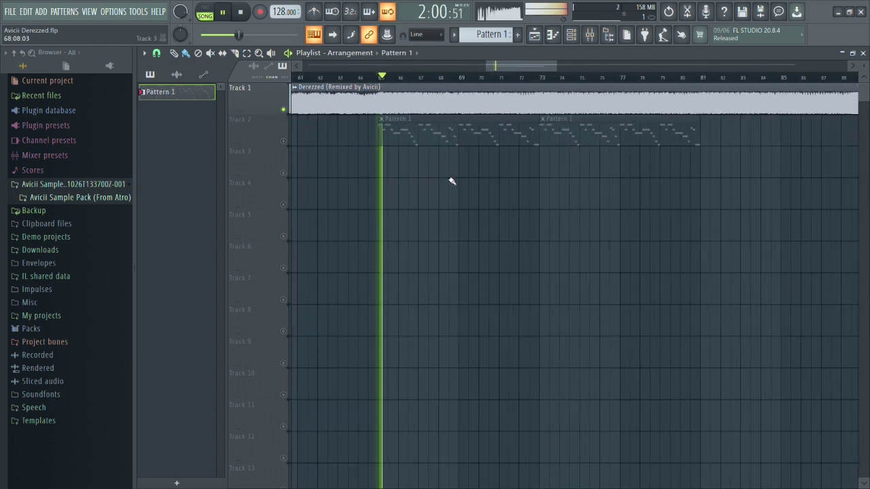
pyautogui.scroll(-1, 431, 181)
pyautogui.scroll(1, 347, 164)
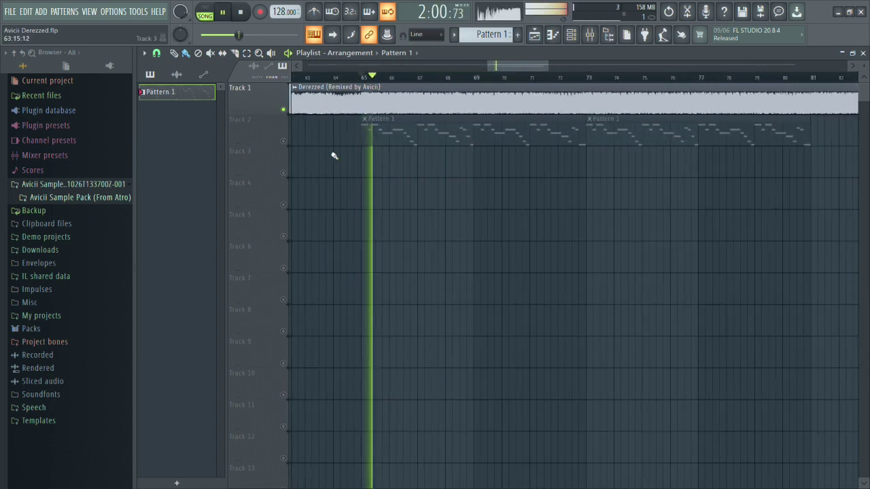
pyautogui.scroll(1, 401, 163)
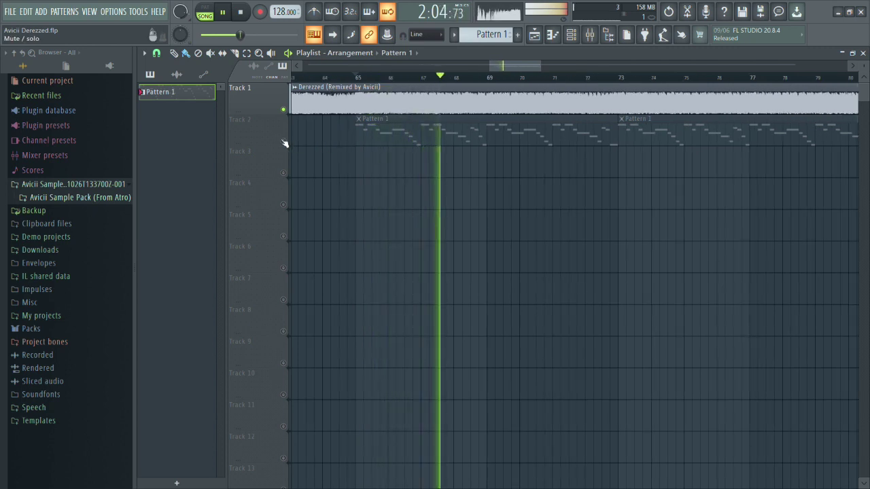
# Replace the 808 Clap channel with a second reFX Nexus and load the PN Power Grand preset.
pyautogui.press('F6')
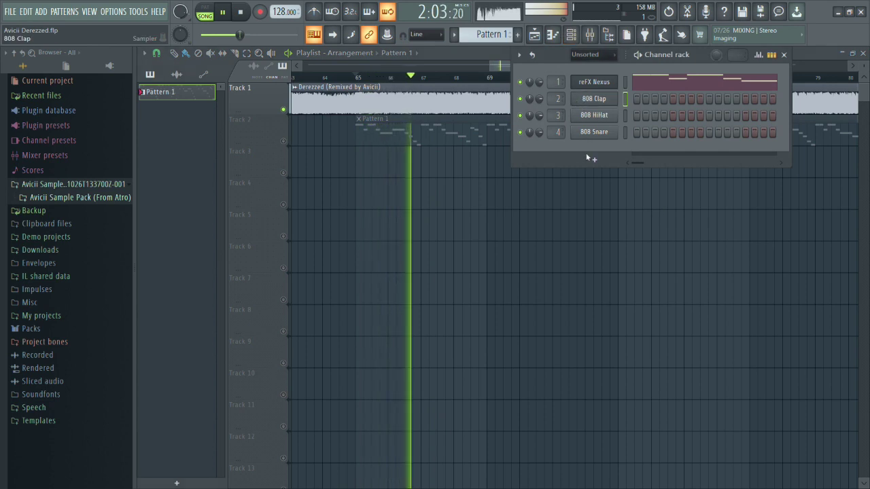
pyautogui.click(584, 223)
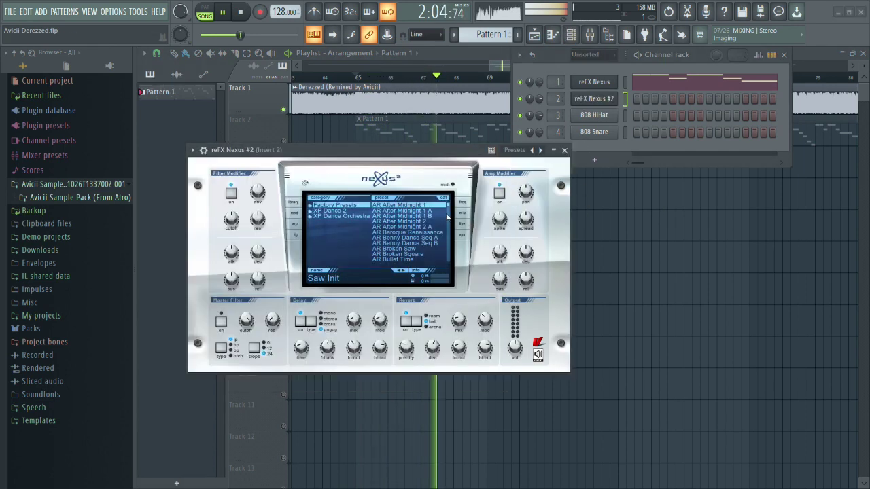
pyautogui.moveTo(447, 208); pyautogui.dragTo(445, 252)
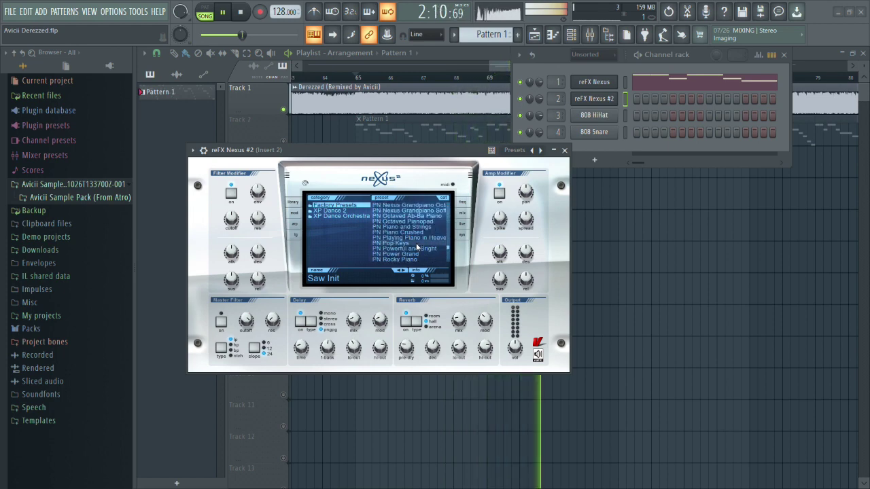
pyautogui.click(418, 254)
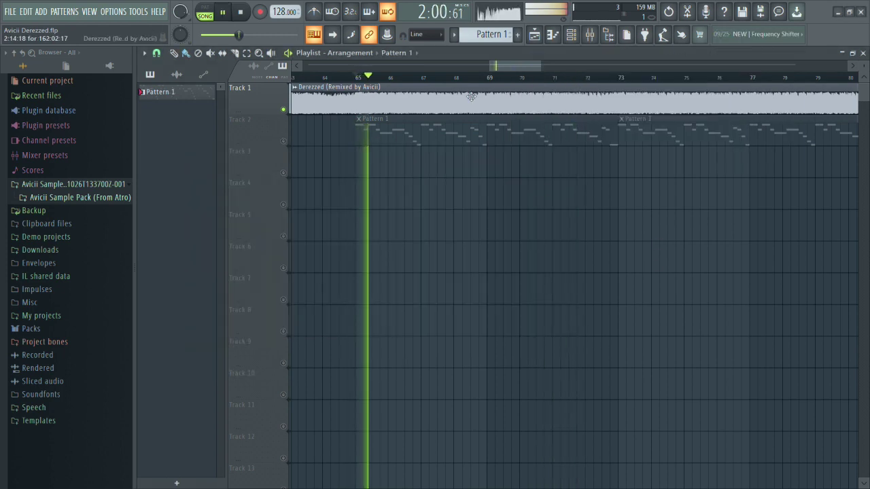
# Create Pattern 2 with a clip on Track 3 at bar 65 and enter three two-step A#5 notes at its start.
pyautogui.press('space')
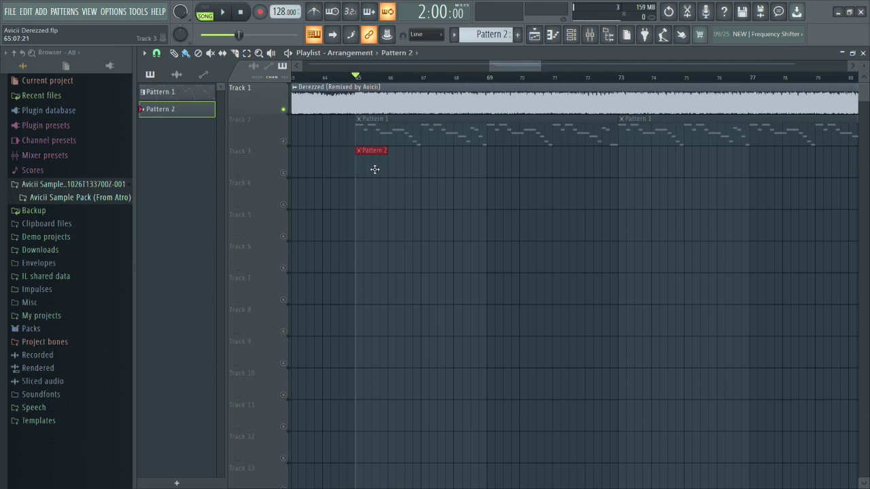
pyautogui.click(552, 35)
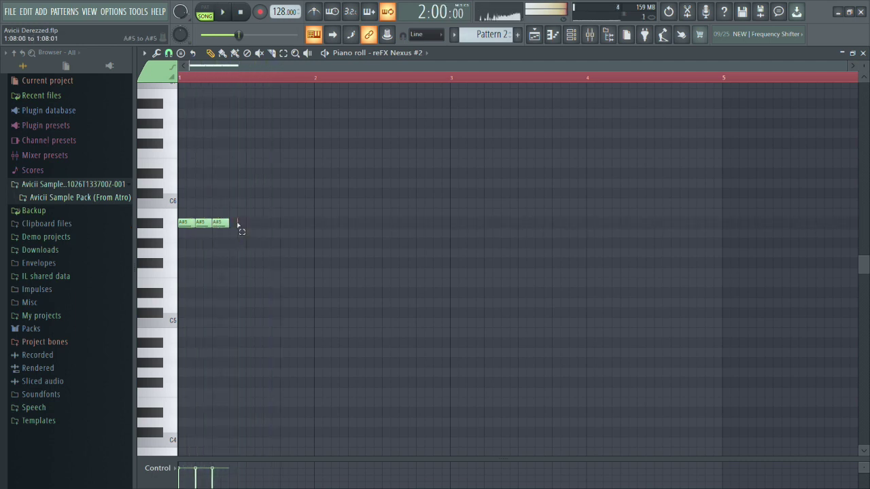
pyautogui.press('space')
pyautogui.keyDown('shift'); pyautogui.moveTo(194, 227); pyautogui.dragTo(242, 233); pyautogui.keyUp('shift')
pyautogui.keyDown('ctrl'); pyautogui.click(248, 254); pyautogui.keyUp('ctrl')
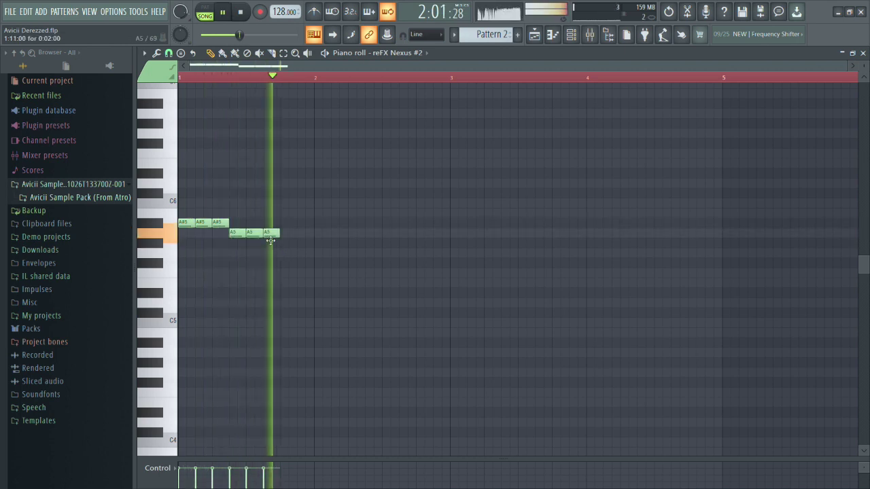
pyautogui.rightClick(270, 234)
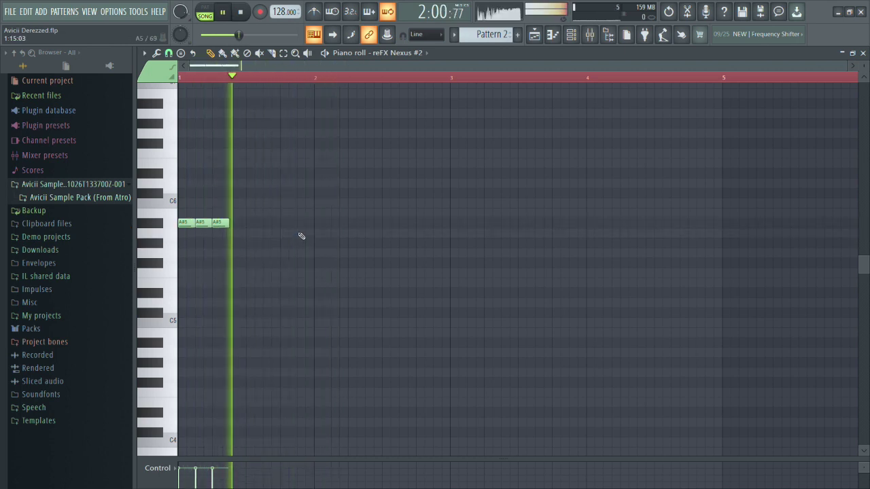
pyautogui.click(236, 235)
pyautogui.rightClick(236, 235)
# Add three two-step A5 notes right after the A#5 notes, followed by a two-step G5 at 1:13.
pyautogui.keyDown('ctrl'); pyautogui.moveTo(238, 220); pyautogui.dragTo(237, 239); pyautogui.keyUp('ctrl')
pyautogui.press('space')
pyautogui.keyDown('ctrl'); pyautogui.click(287, 253); pyautogui.keyUp('ctrl')
pyautogui.click(288, 254)
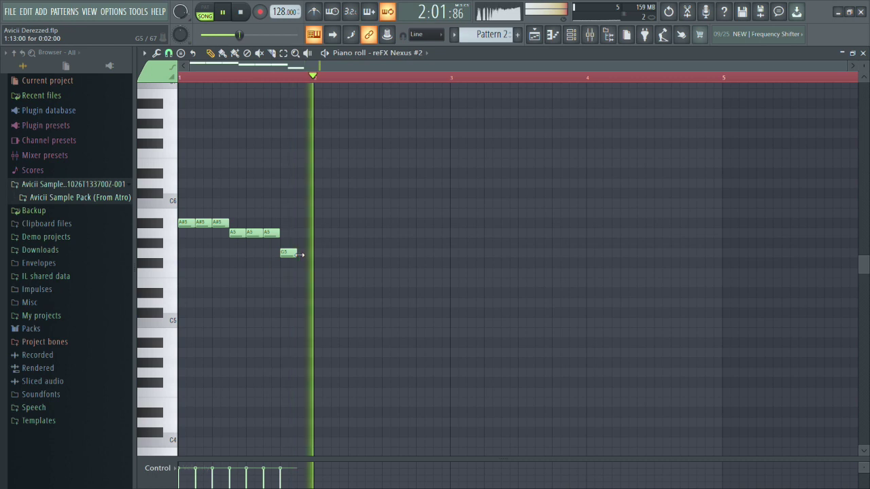
# Lengthen the G5 to six steps, followed by another six-step G5 and four two-step G5 notes up to the end of bar 2.
pyautogui.moveTo(300, 254); pyautogui.dragTo(335, 256)
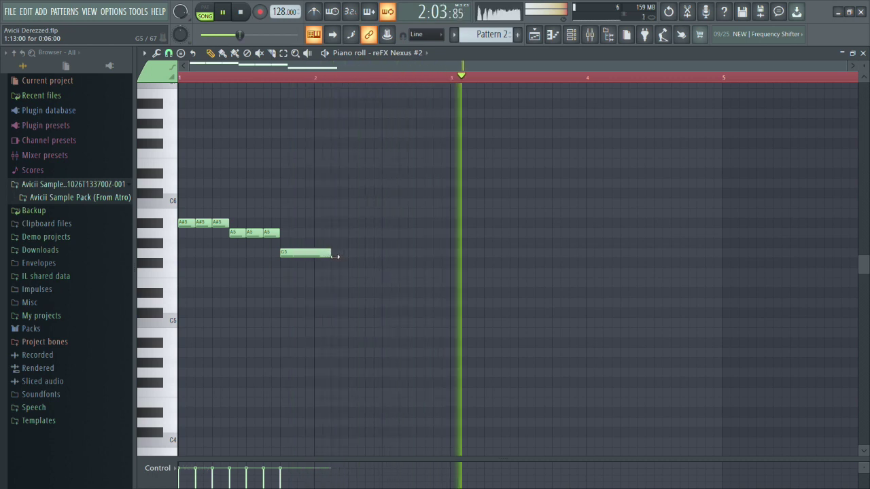
pyautogui.click(336, 256)
pyautogui.click(390, 255)
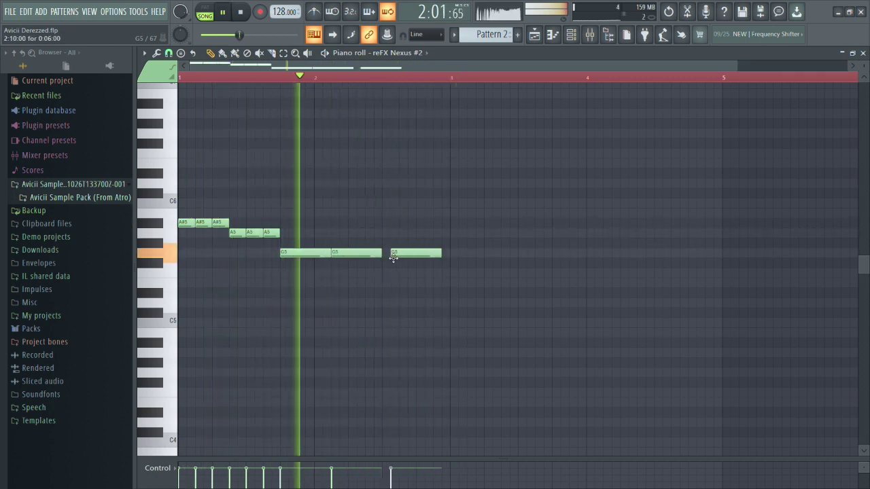
pyautogui.moveTo(402, 259); pyautogui.dragTo(398, 257)
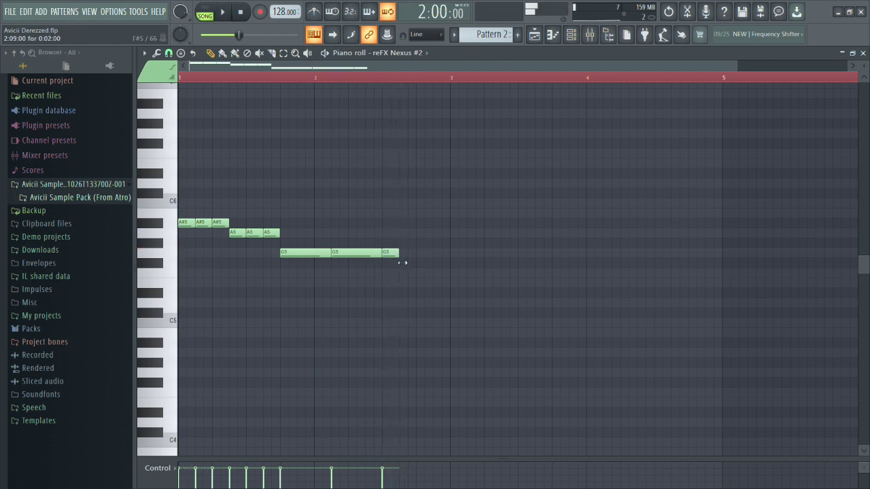
pyautogui.click(439, 257)
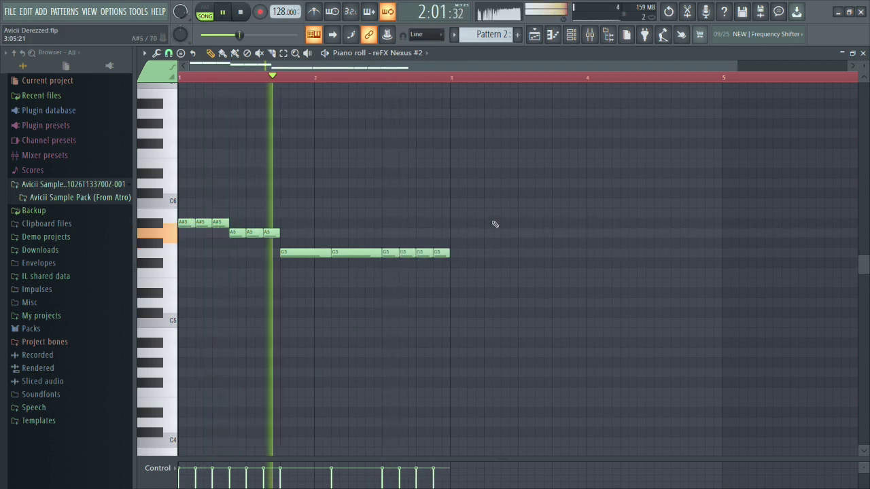
# Play the Pattern 2 phrase together with the reference audio from bar 65.
pyautogui.scroll(-1, 486, 231)
pyautogui.scroll(2, 461, 250)
pyautogui.scroll(-3, 442, 252)
pyautogui.scroll(-1, 436, 252)
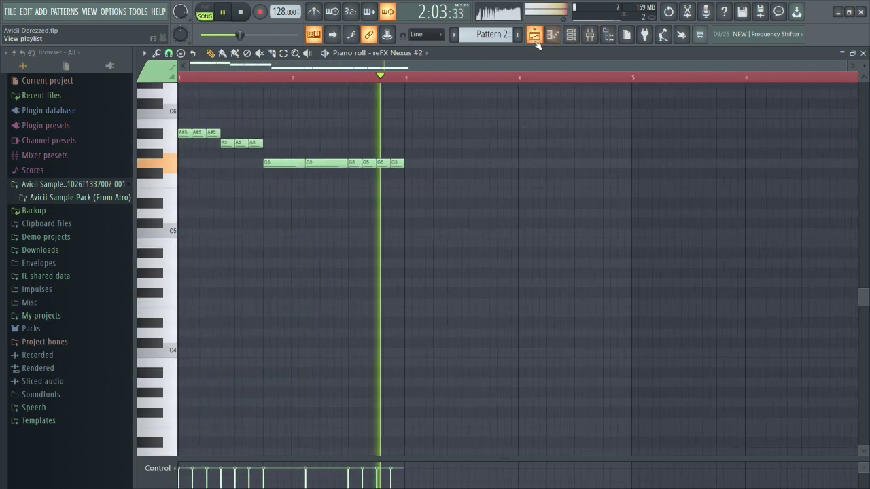
pyautogui.click(535, 38)
pyautogui.press('space')
pyautogui.press('space')
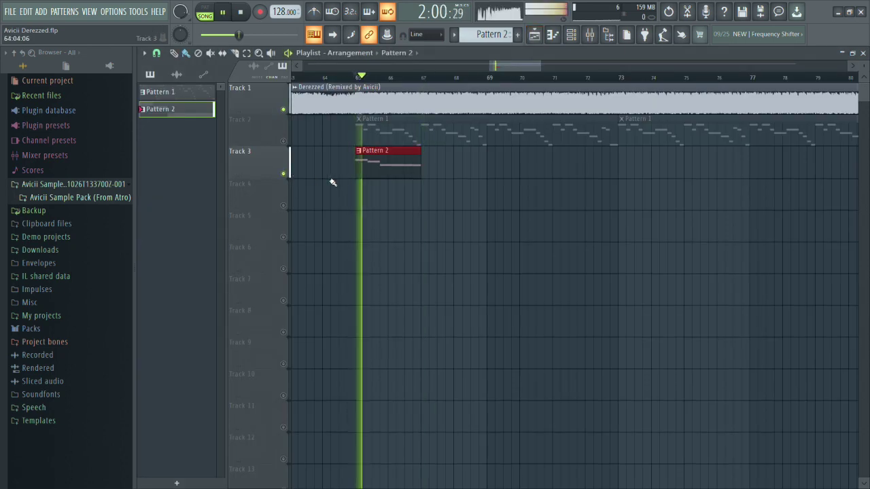
# Mute Track 3 and listen to the reference audio alone from bar 65.
pyautogui.click(285, 174)
pyautogui.press('space')
pyautogui.scroll(3, 393, 186)
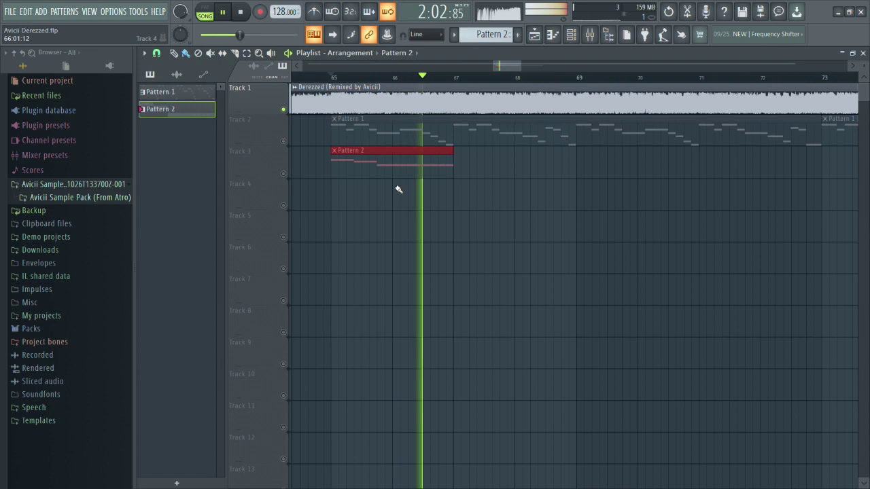
pyautogui.scroll(-1, 435, 188)
pyautogui.press('space')
pyautogui.press('space')
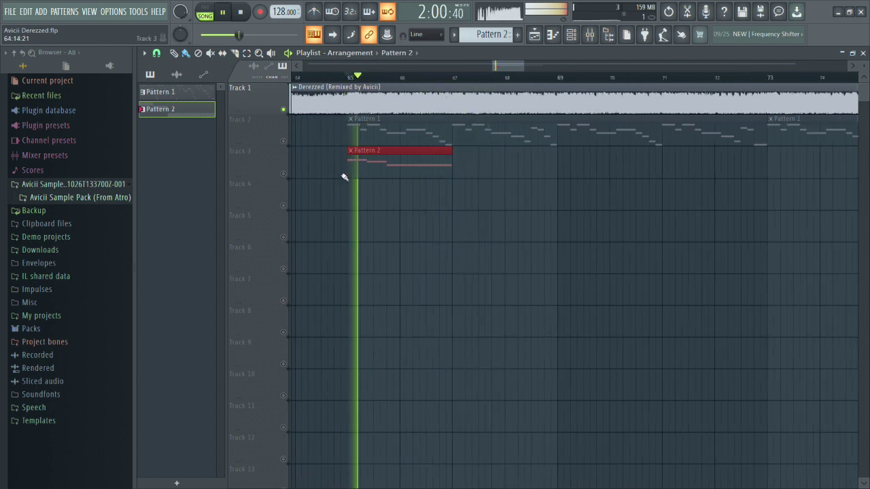
pyautogui.press('space')
# Add a lower copy of the whole Pattern 2 phrase, with its three A#5 notes transposed down to F4.
pyautogui.doubleClick(388, 169)
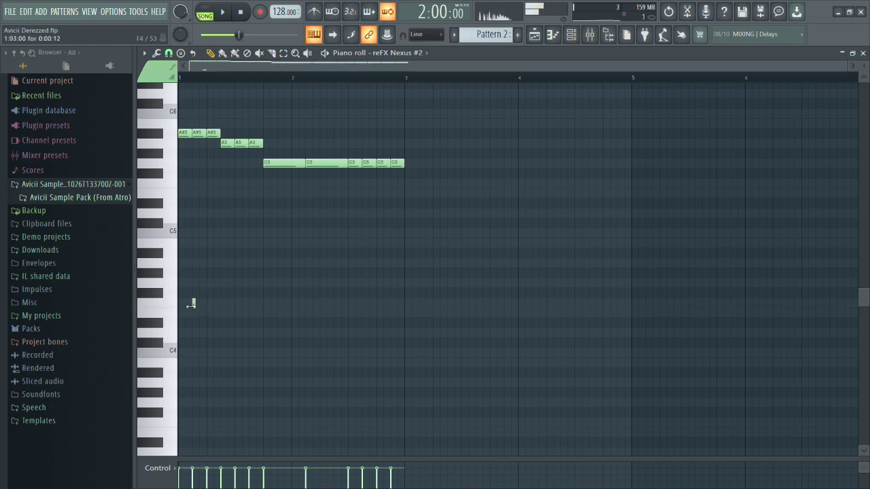
pyautogui.moveTo(428, 197); pyautogui.dragTo(186, 304)
pyautogui.press('space')
pyautogui.hotkey('ctrl', 'd')
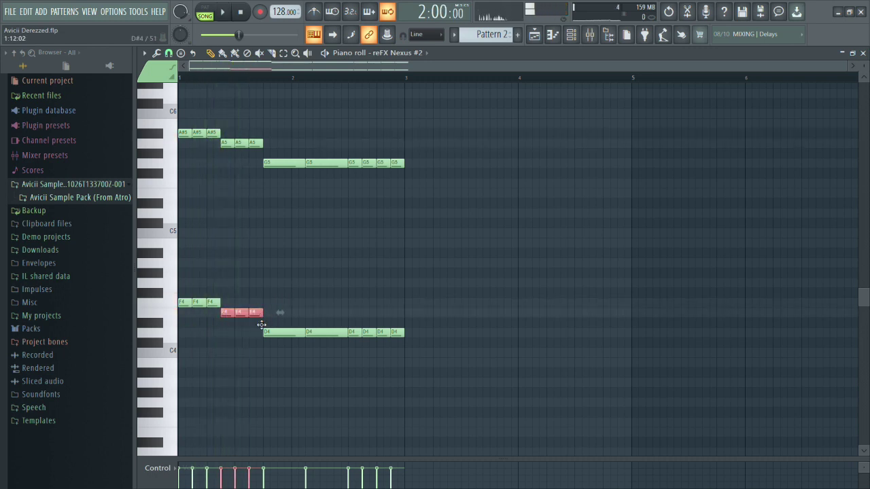
# Lower the three E4 notes to D#4 and delete every lower-line note after the F4 notes.
pyautogui.press('space')
pyautogui.hotkey('shift', 'Down')
pyautogui.hotkey('ctrl', 'd')
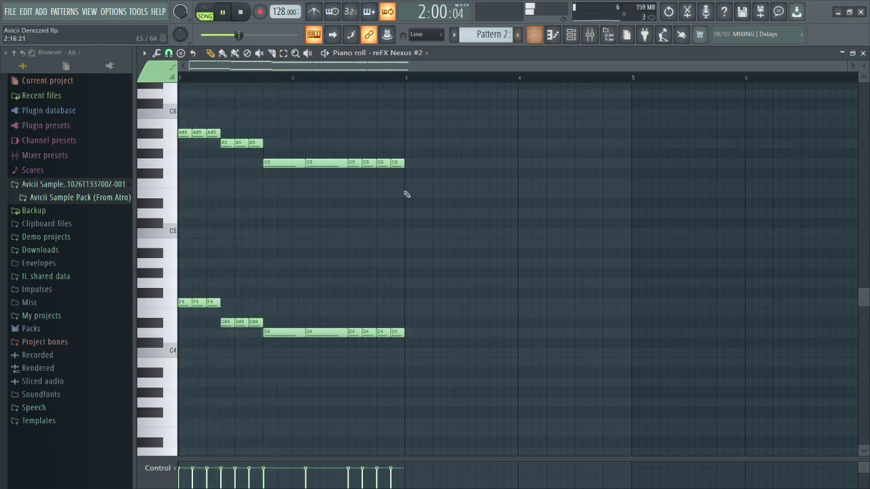
pyautogui.moveTo(402, 334)
pyautogui.mouseDown()
pyautogui.moveTo(278, 338)
pyautogui.moveTo(236, 326)
pyautogui.moveTo(295, 326)
pyautogui.moveTo(228, 322)
pyautogui.mouseUp()
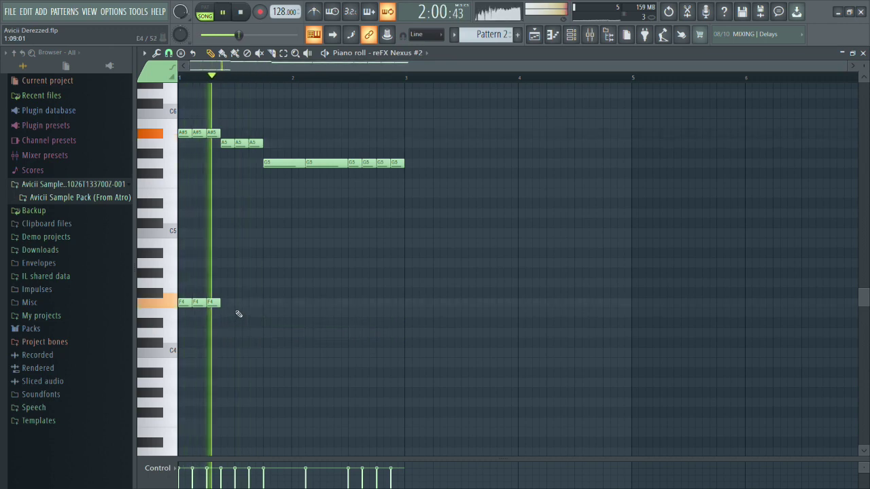
# Replay the opening phrase of the reference audio from bar 65 and compare it with Pattern 2 on Track 3.
pyautogui.press('F5')
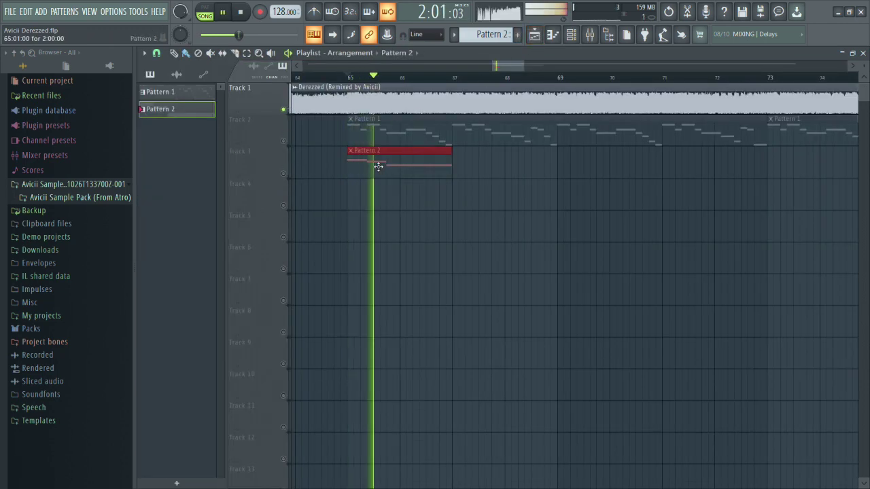
pyautogui.press('space')
pyautogui.press('space')
pyautogui.press('space')
pyautogui.press('space')
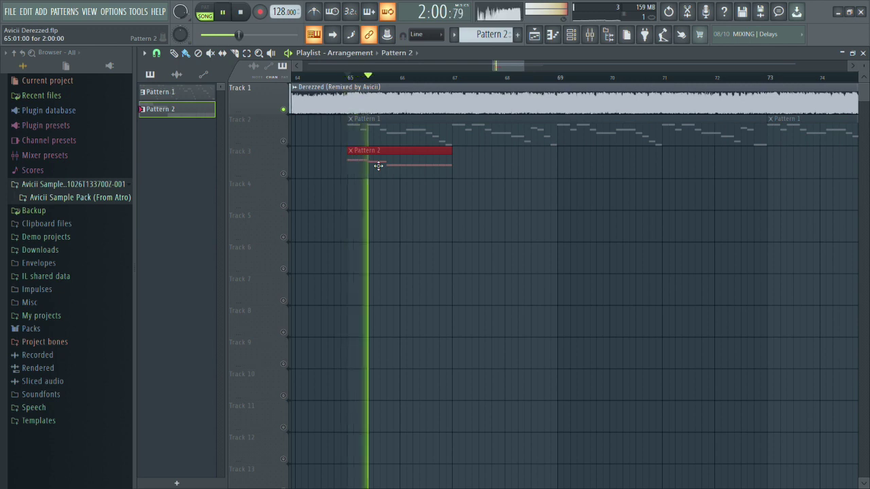
pyautogui.press('space')
pyautogui.press('space')
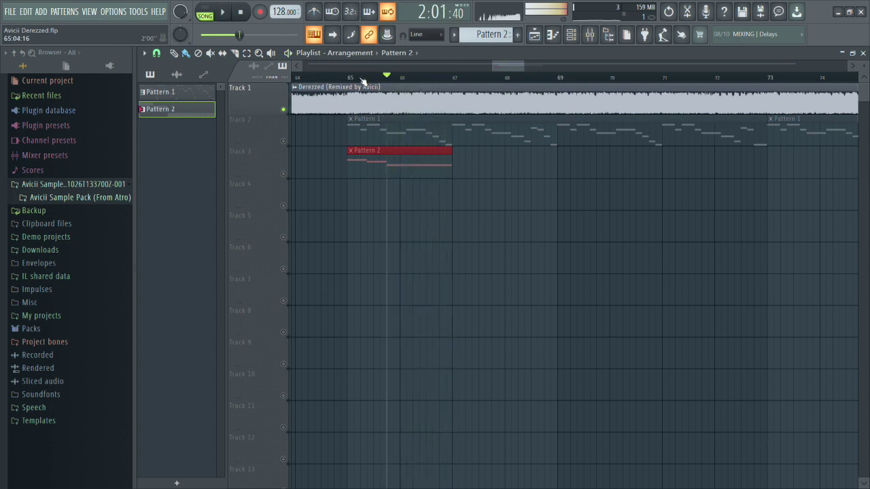
pyautogui.press('space')
pyautogui.press('space')
pyautogui.press('space')
pyautogui.press('space')
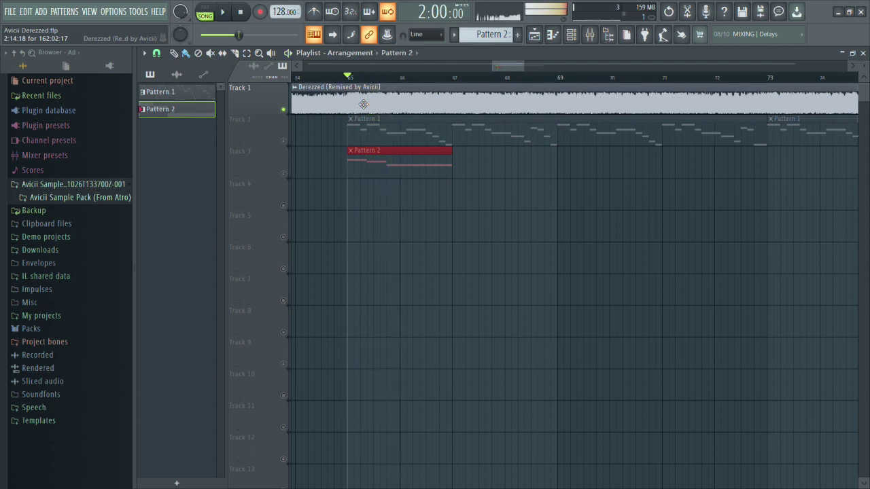
pyautogui.press('space')
pyautogui.press('space')
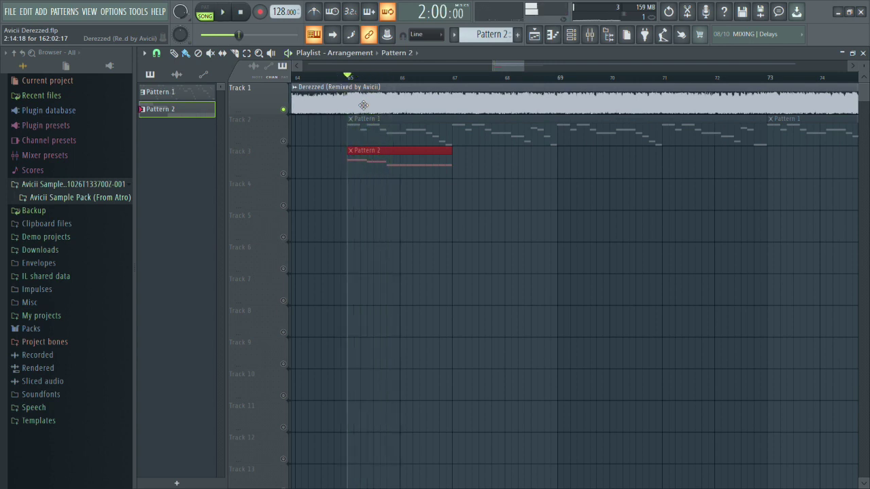
pyautogui.press('space')
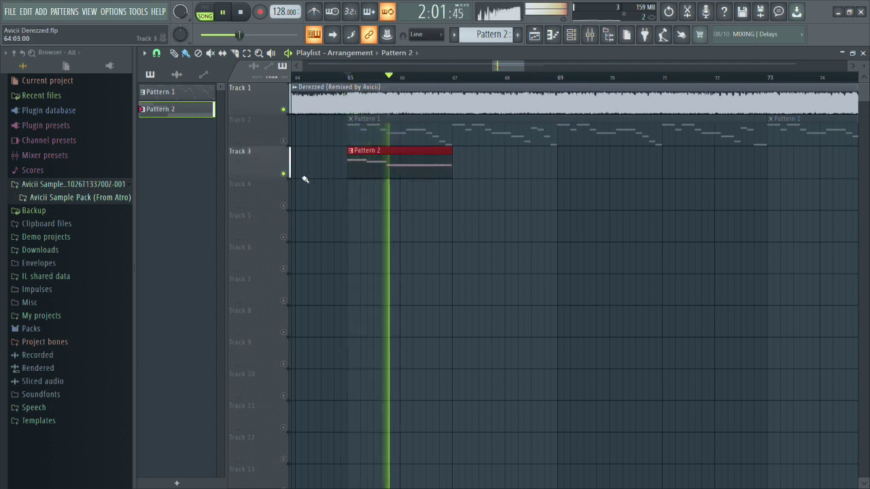
# Mute Track 3 and replay the reference audio alone through bars 65 and 66.
pyautogui.click(283, 173)
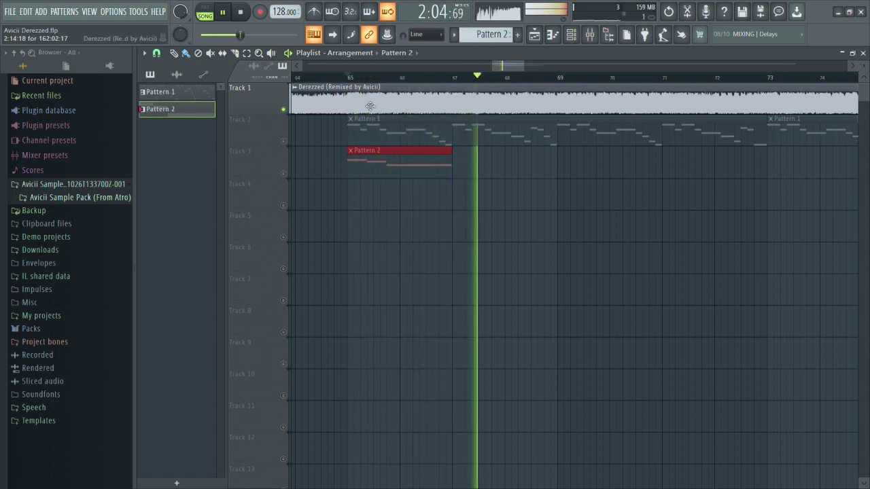
pyautogui.click(349, 78)
pyautogui.scroll(2, 410, 172)
pyautogui.scroll(-3, 401, 174)
pyautogui.scroll(1, 399, 173)
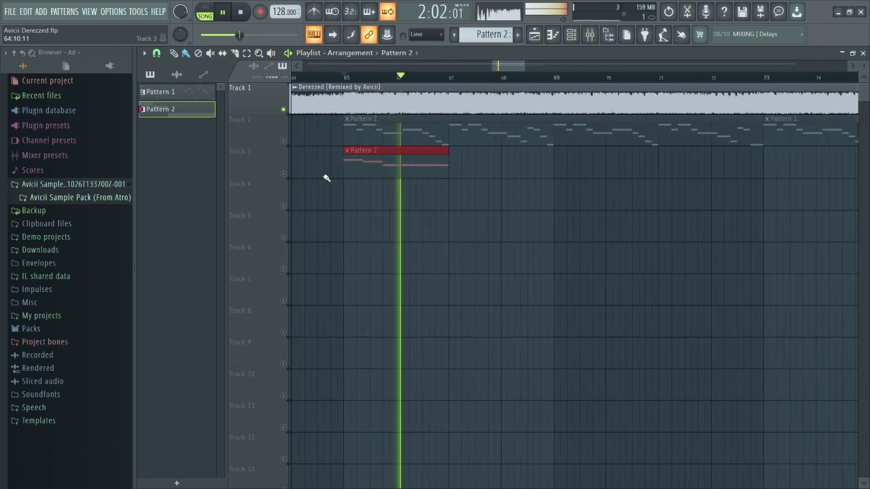
pyautogui.press('space')
pyautogui.press('space')
pyautogui.press('space')
pyautogui.press('space')
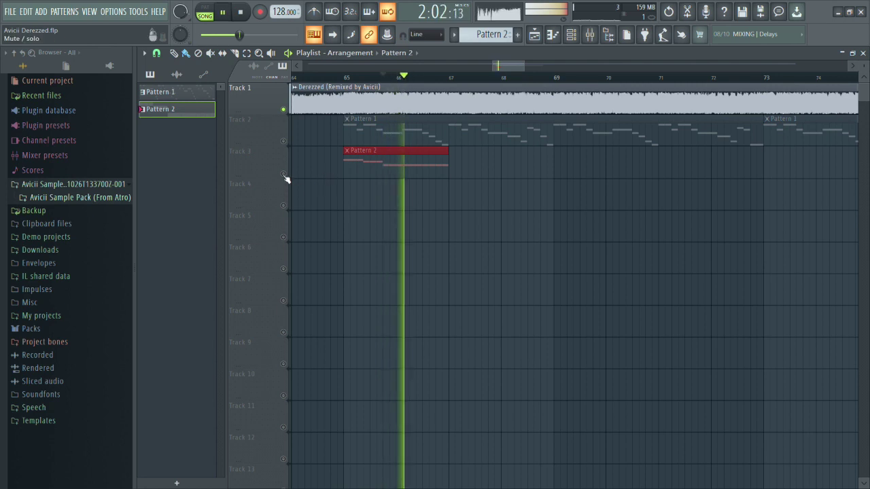
pyautogui.press('space')
# Open Pattern 2 in the piano roll and try a lower copy of all its G5 notes on C5.
pyautogui.doubleClick(428, 156)
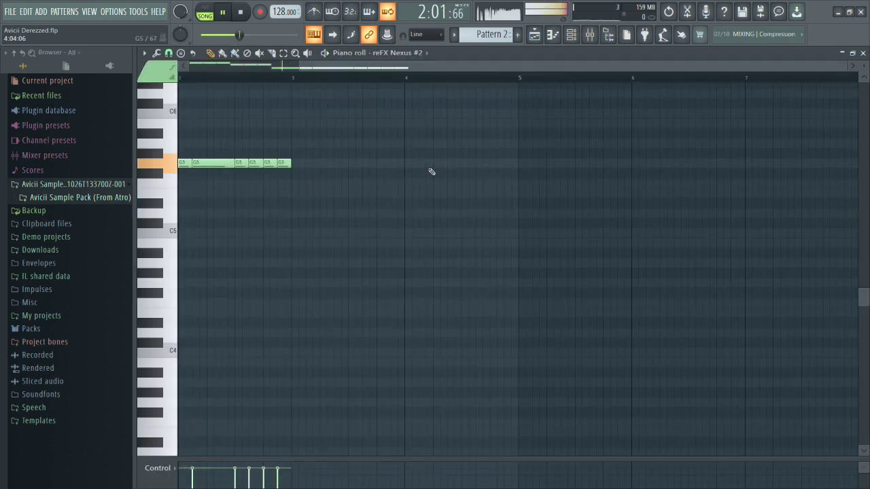
pyautogui.scroll(2, 345, 186)
pyautogui.press('space')
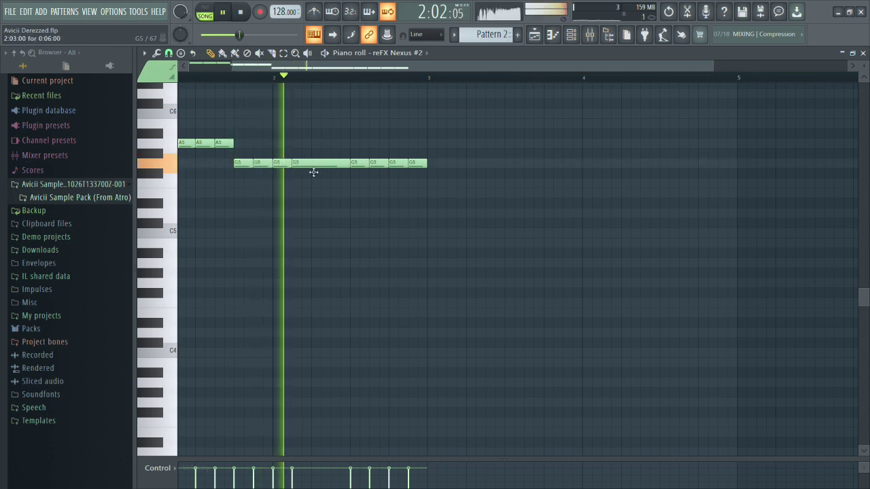
pyautogui.scroll(-2, 299, 171)
pyautogui.scroll(-1, 265, 203)
pyautogui.scroll(2, 262, 201)
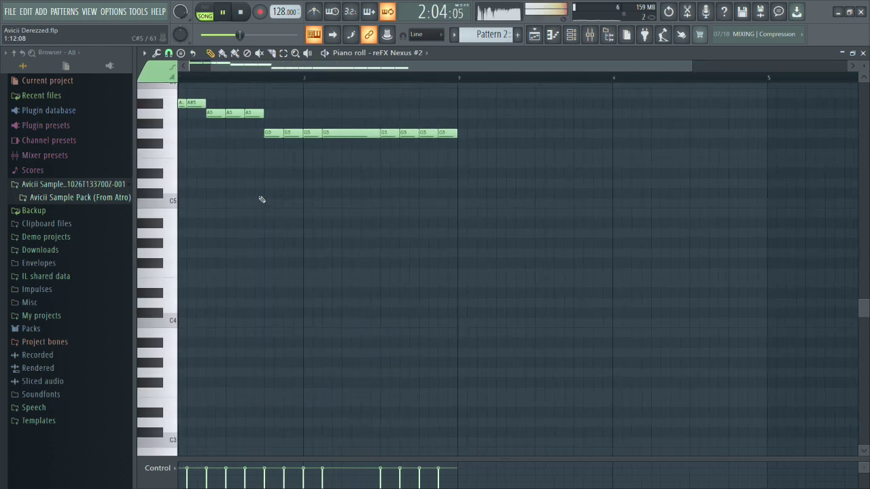
pyautogui.press('space')
pyautogui.click(266, 208)
pyautogui.press('space')
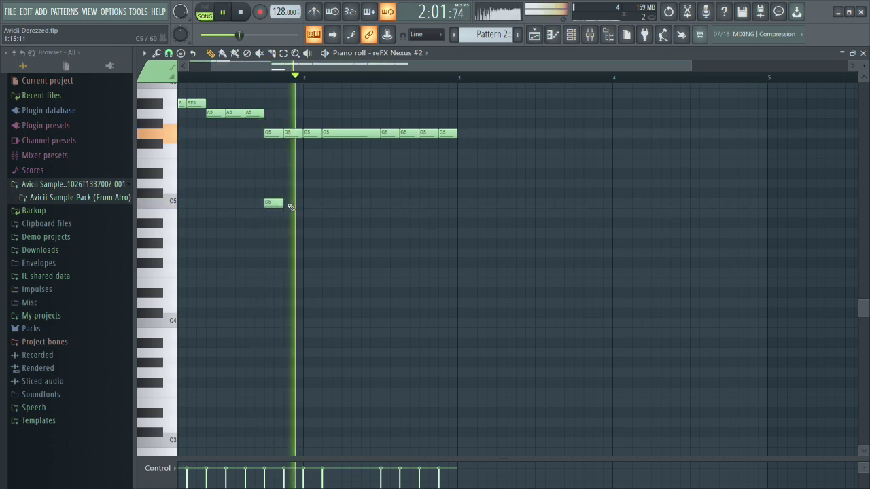
pyautogui.moveTo(272, 168); pyautogui.dragTo(466, 132)
pyautogui.moveTo(376, 136); pyautogui.dragTo(378, 200)
pyautogui.press('space')
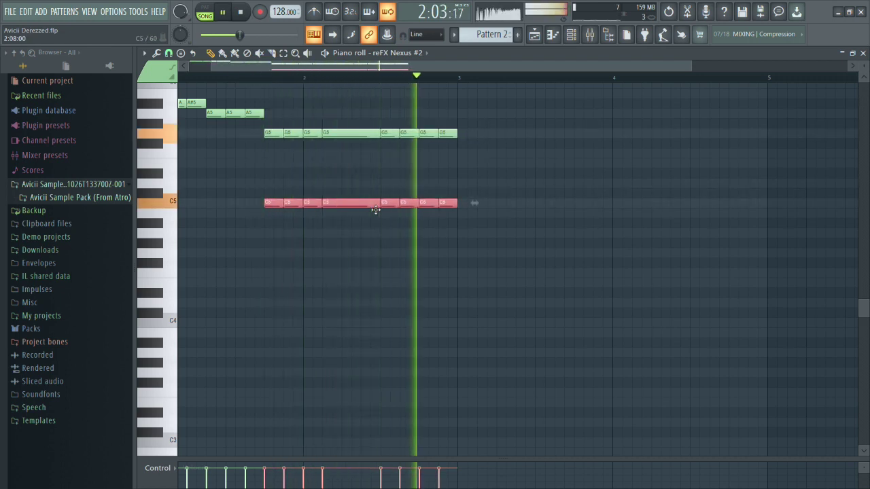
# Try the lower copy of the G5 notes on D5 and remove it.
pyautogui.moveTo(375, 209)
pyautogui.mouseDown()
pyautogui.moveTo(378, 178)
pyautogui.moveTo(374, 192)
pyautogui.mouseUp()
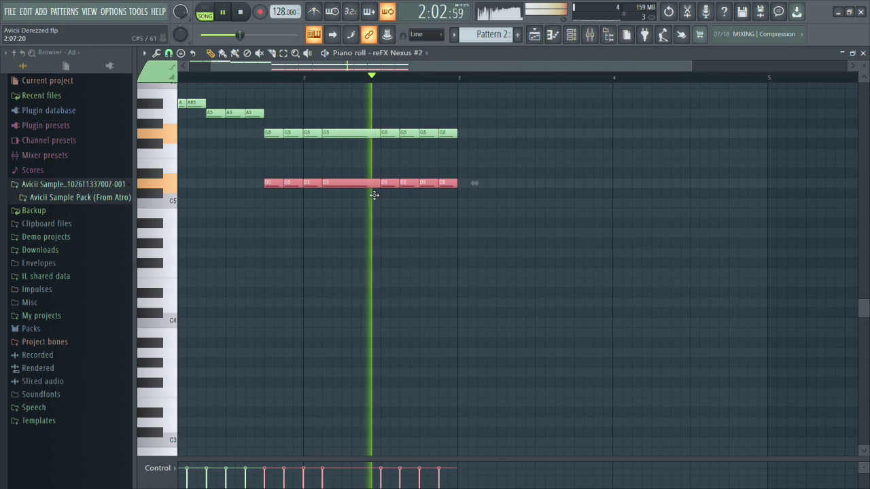
pyautogui.moveTo(419, 186); pyautogui.dragTo(451, 183)
pyautogui.press('space')
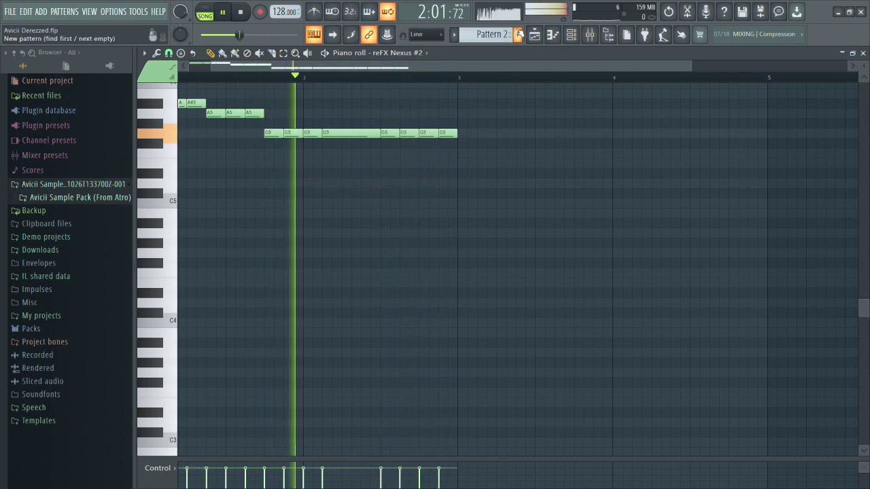
# In the playlist, unmute the pattern tracks and mute the reference on Track 1 to hear the patterns alone.
pyautogui.click(535, 35)
pyautogui.press('space')
pyautogui.rightClick(284, 111)
pyautogui.press('space')
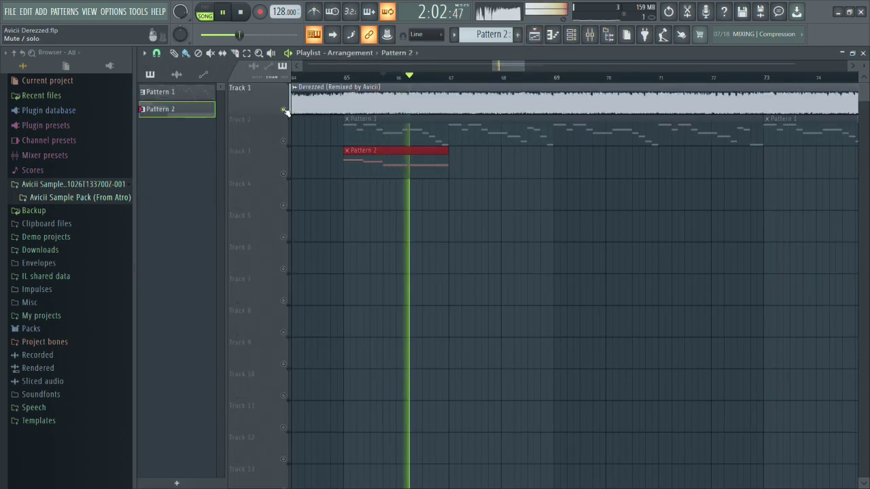
pyautogui.click(285, 111)
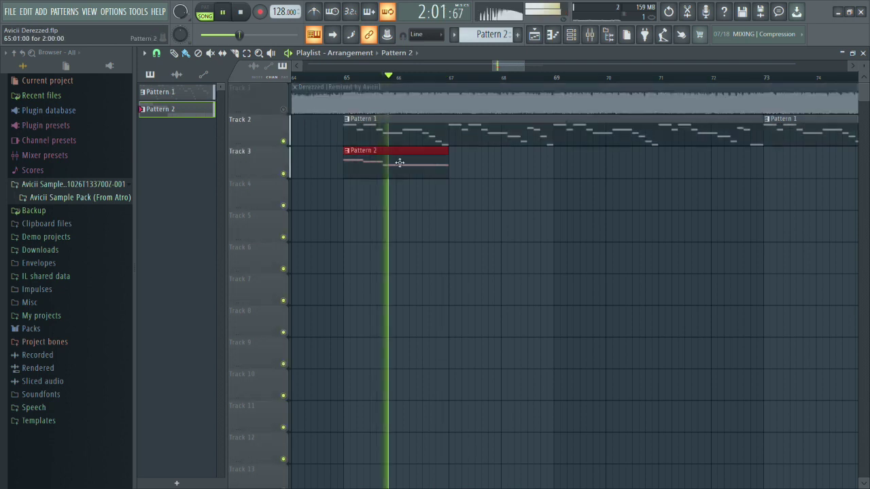
# Try another copy of Pattern 2's G5 notes on D5 and delete the copied notes one by one.
pyautogui.doubleClick(399, 163)
pyautogui.press('space')
pyautogui.moveTo(505, 133)
pyautogui.mouseDown()
pyautogui.moveTo(329, 139)
pyautogui.moveTo(308, 185)
pyautogui.mouseUp()
pyautogui.press('space')
pyautogui.hotkey('ctrl', 'd')
pyautogui.rightClick(477, 183)
pyautogui.rightClick(380, 183)
pyautogui.rightClick(342, 183)
pyautogui.rightClick(323, 183)
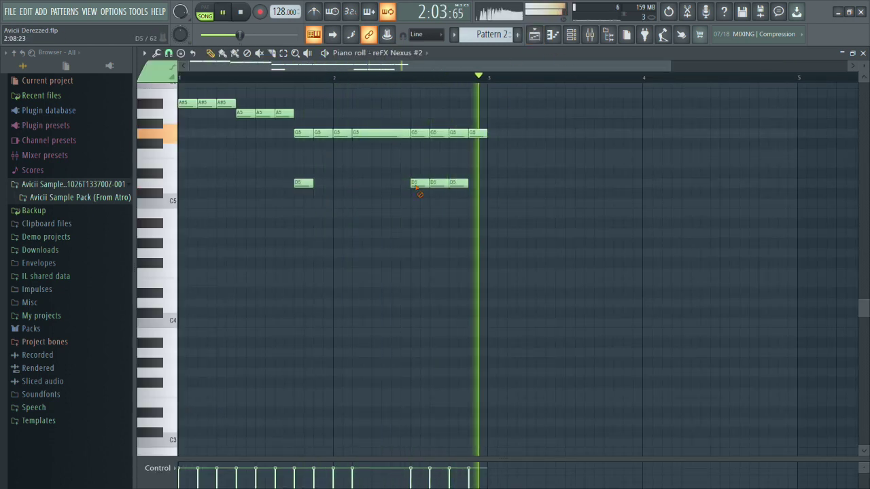
# Extend the Pattern 2 clip on Track 3 to bar 69 and move playback to bar 67.
pyautogui.click(533, 34)
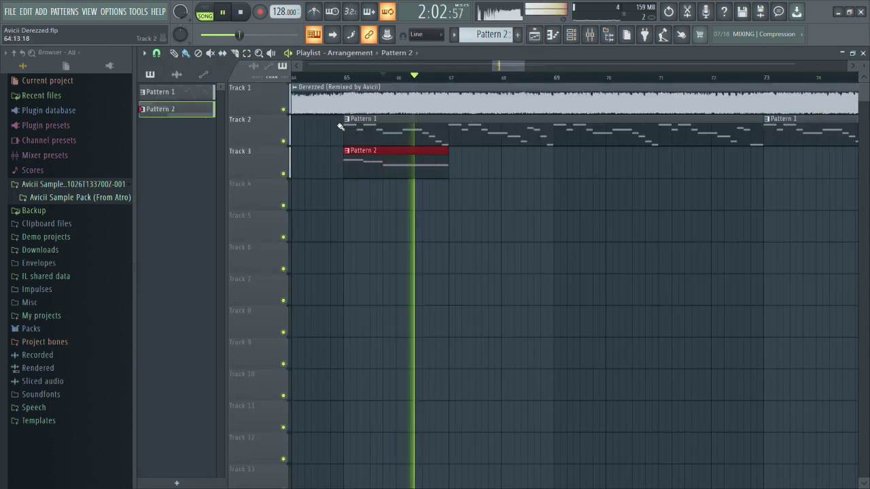
pyautogui.moveTo(432, 166); pyautogui.dragTo(528, 168)
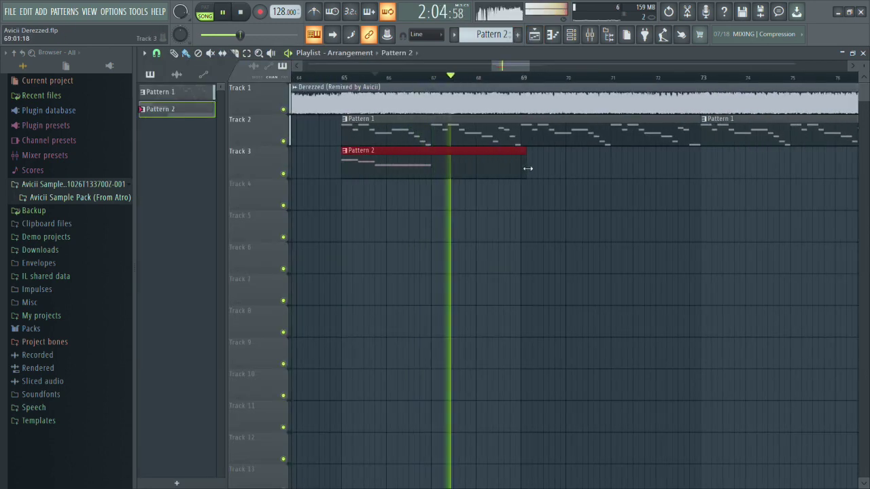
pyautogui.doubleClick(493, 169)
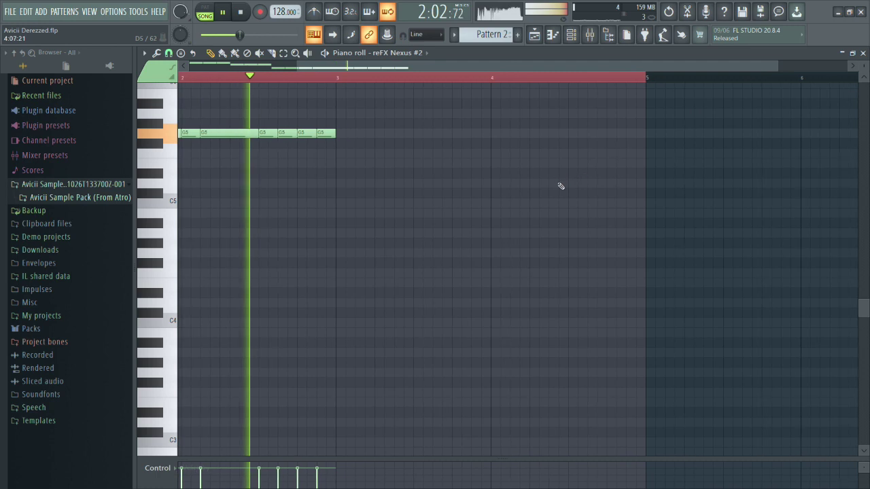
pyautogui.click(534, 34)
pyautogui.click(433, 79)
# Repeat the phrase in bars 3 and 4 of Pattern 2, transposed down to G5, F#5 and E5.
pyautogui.doubleClick(454, 175)
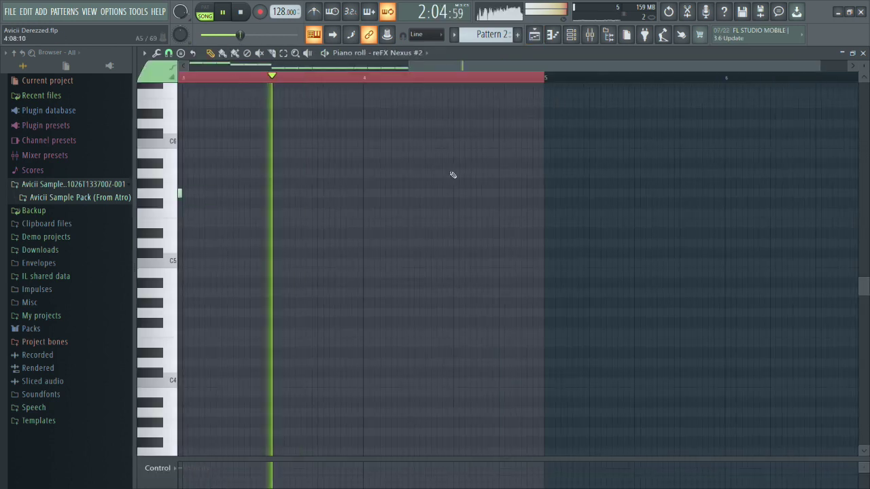
pyautogui.press('space')
pyautogui.moveTo(438, 218)
pyautogui.mouseDown()
pyautogui.moveTo(161, 162)
pyautogui.moveTo(416, 206)
pyautogui.mouseUp()
pyautogui.keyDown('ctrl'); pyautogui.click(435, 219); pyautogui.keyUp('ctrl')
pyautogui.press('space')
pyautogui.scroll(2, 435, 223)
pyautogui.press('space')
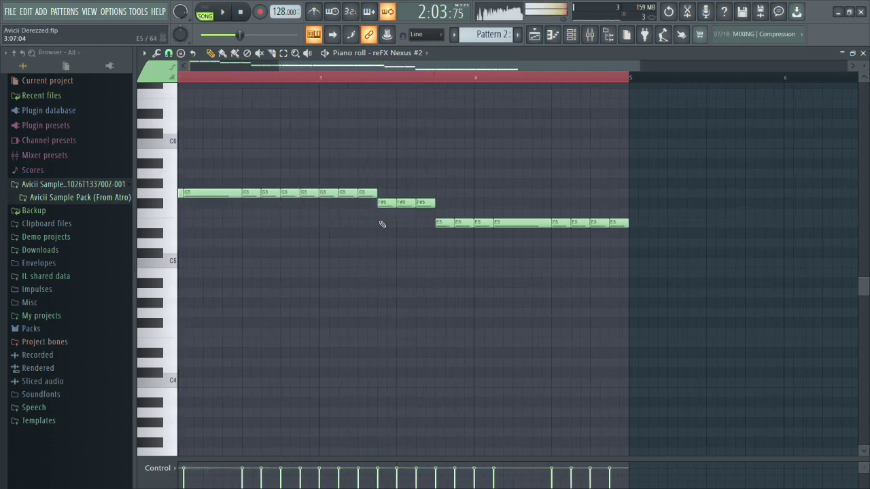
# Lower the second phrase's E5 notes to D#5 and its F#5 notes to F5.
pyautogui.moveTo(433, 223); pyautogui.dragTo(613, 233)
pyautogui.moveTo(530, 226); pyautogui.dragTo(529, 237)
pyautogui.keyDown('ctrl'); pyautogui.click(522, 212); pyautogui.keyUp('ctrl')
pyautogui.scroll(-2, 513, 206)
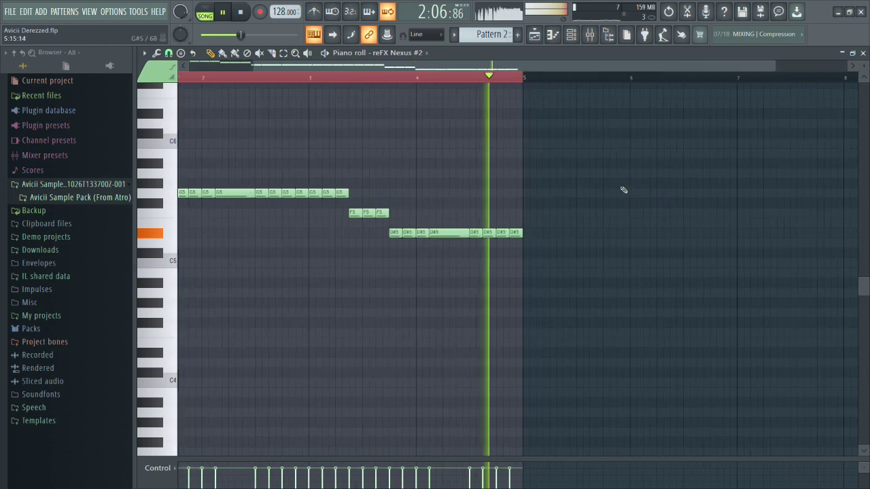
# Mute Track 3 and play the reference audio together with Pattern 1 from bar 67.
pyautogui.click(534, 35)
pyautogui.press('space')
pyautogui.click(283, 173)
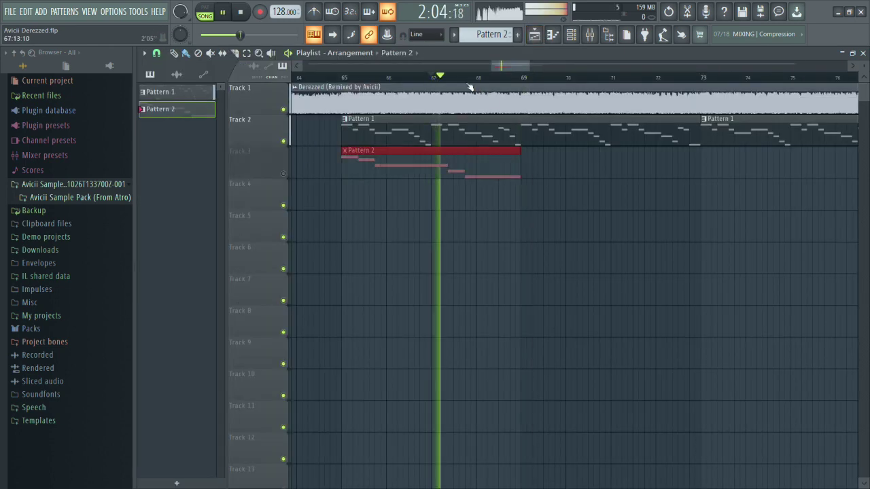
pyautogui.scroll(2, 577, 175)
pyautogui.scroll(-3, 506, 175)
pyautogui.scroll(1, 435, 95)
pyautogui.press('space')
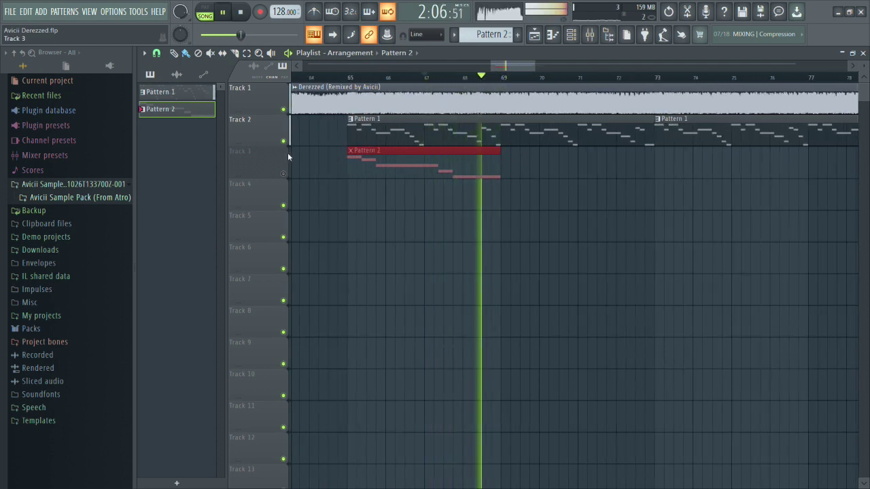
# Alternate the solo and mute states of Tracks 1 and 2 to compare the reference audio with the patterns.
pyautogui.press('space')
pyautogui.rightClick(285, 110)
pyautogui.click(285, 110)
pyautogui.press('space')
pyautogui.press('space')
pyautogui.click(285, 109)
pyautogui.press('space')
pyautogui.click(285, 141)
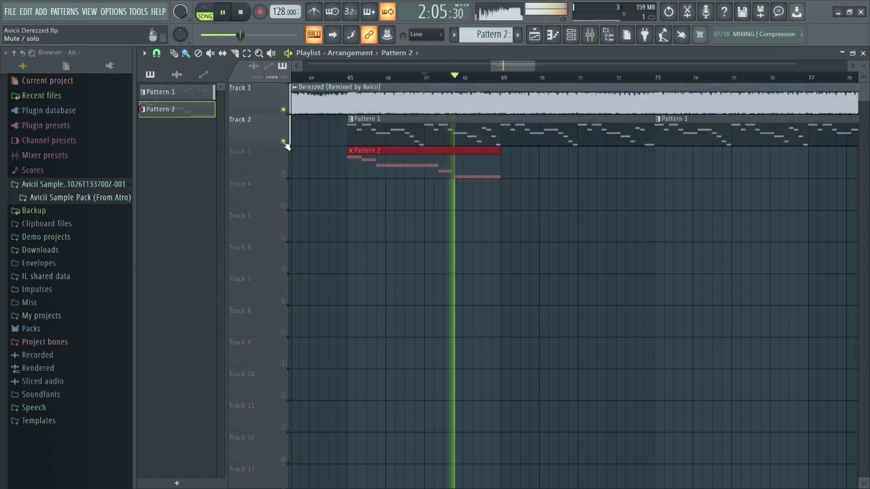
# Mute only the reference audio on Track 1 and play both patterns together from bar 65.
pyautogui.click(286, 142)
pyautogui.click(286, 110)
pyautogui.rightClick(285, 110)
pyautogui.click(285, 110)
pyautogui.press('space')
pyautogui.click(348, 77)
pyautogui.press('space')
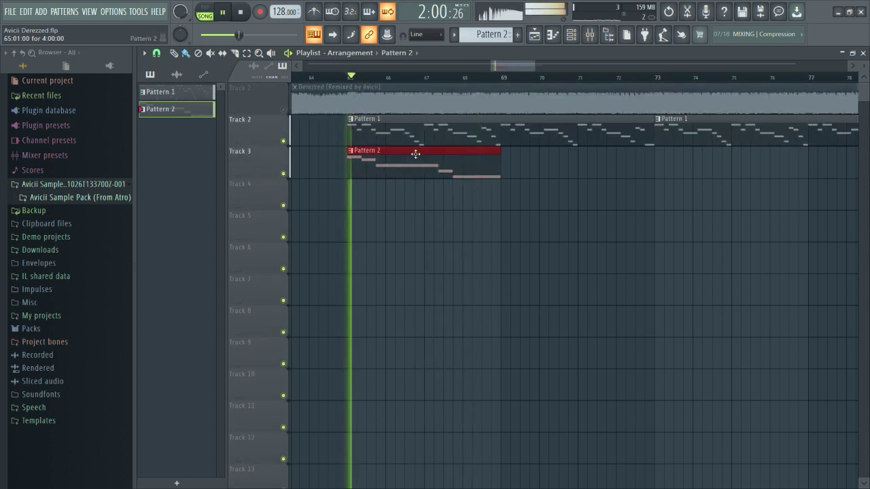
# Load Fruity Reeverb 2 in slot 10 of mixer Insert 1, with its low cut at about 341 Hz.
pyautogui.click(589, 34)
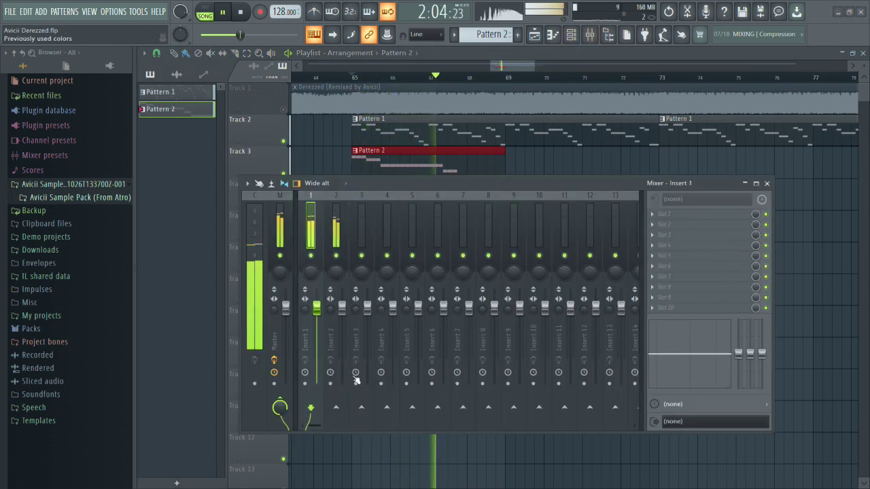
pyautogui.click(336, 235)
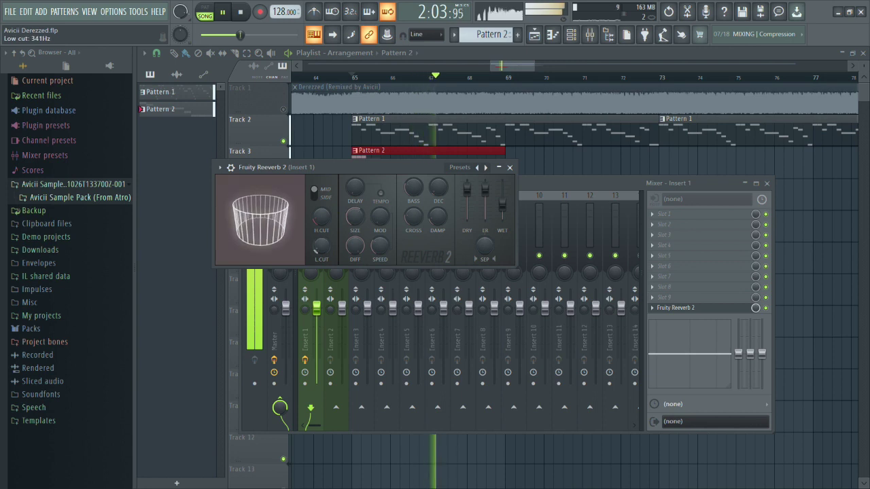
pyautogui.click(510, 167)
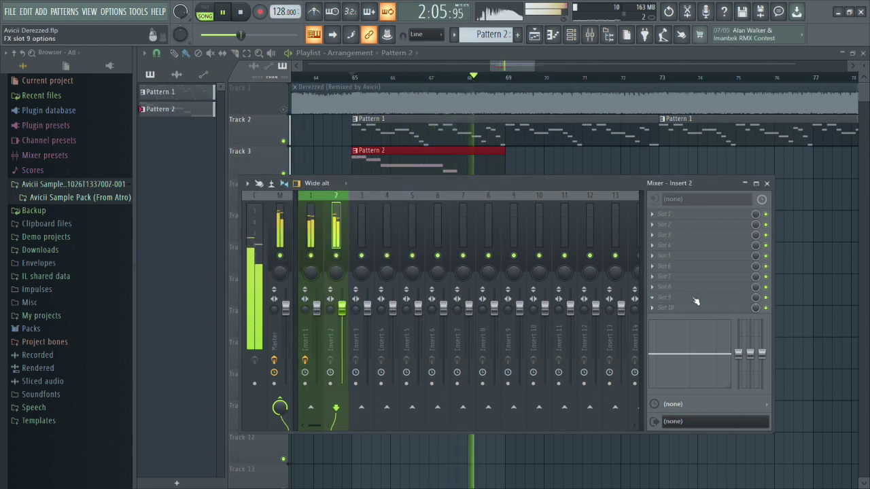
# Load Fruity Reeverb 2 in slot 10 of mixer Insert 2 and check the mixer routing in the channel rack.
pyautogui.click(673, 308)
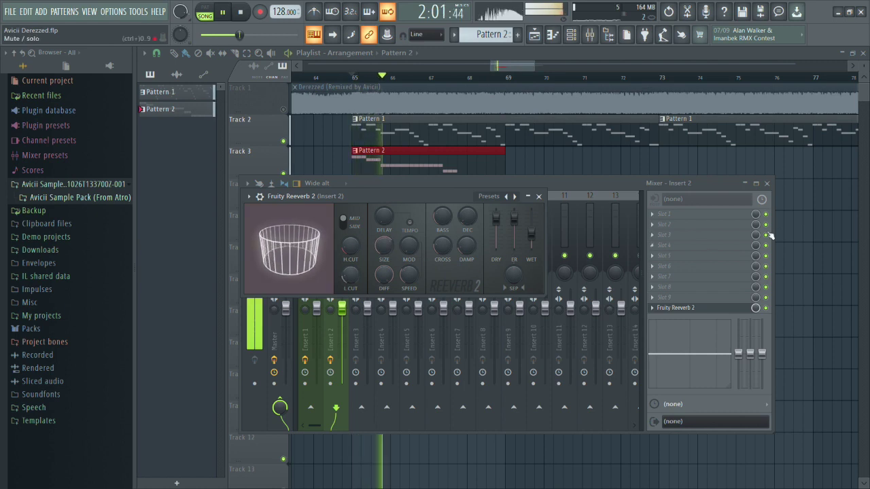
pyautogui.click(788, 210)
pyautogui.press('F6')
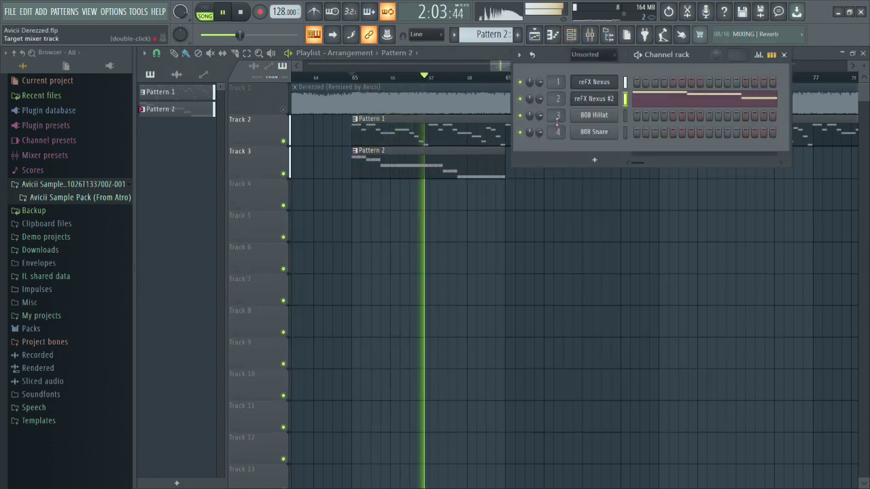
pyautogui.press('F6')
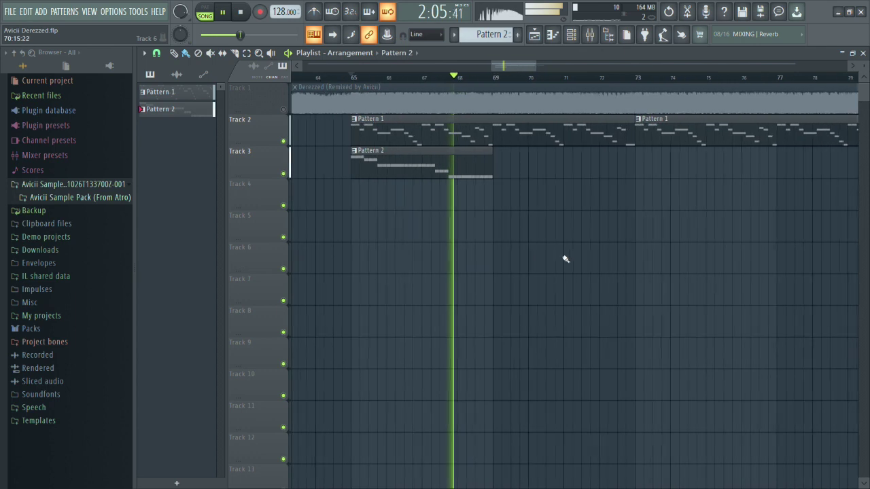
# Select the first beat of bar 65 in the playlist and create an automation clip for mixer Insert 1's volume.
pyautogui.press('space')
pyautogui.scroll(3, 343, 78)
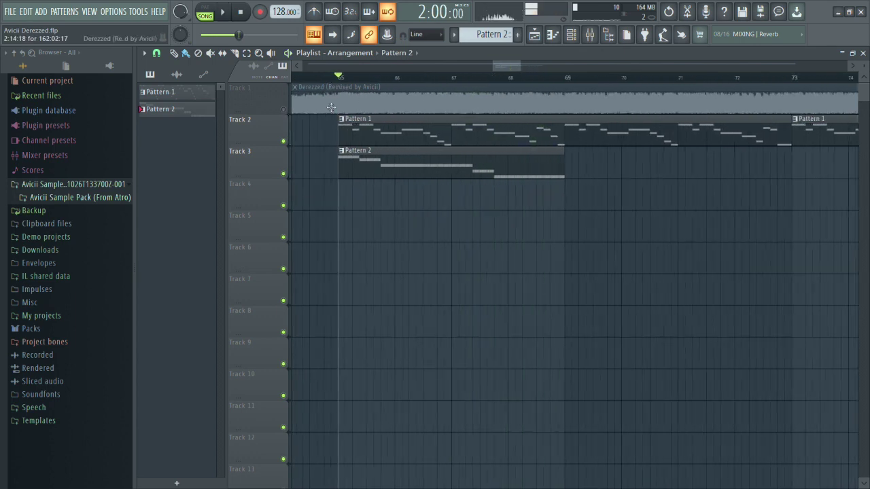
pyautogui.moveTo(343, 79); pyautogui.dragTo(365, 80)
pyautogui.press('space')
pyautogui.click(589, 34)
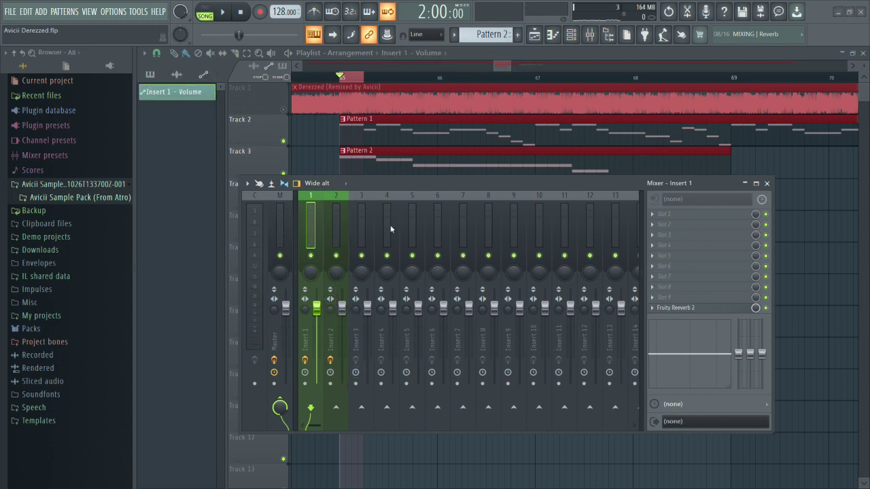
pyautogui.click(502, 450)
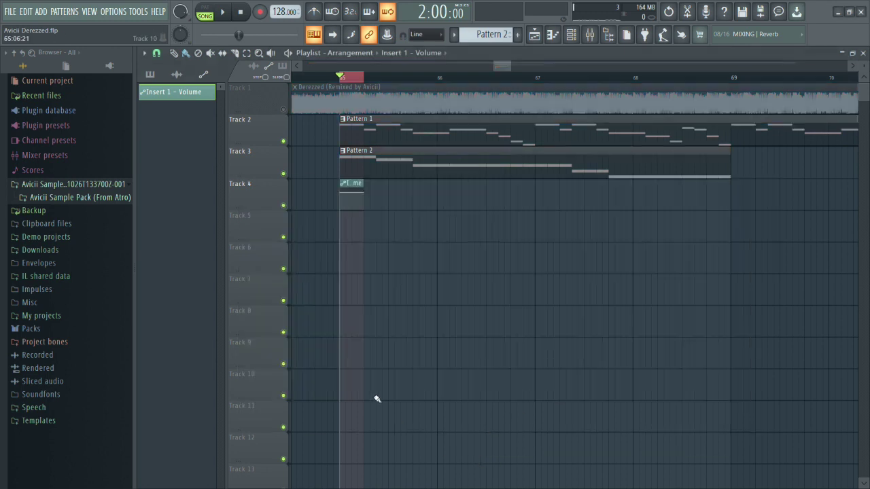
# Shape the Insert 1 volume clip into a one-beat dip with a curved rise and place it on Track 12.
pyautogui.scroll(5, 337, 319)
pyautogui.moveTo(350, 197); pyautogui.dragTo(404, 199)
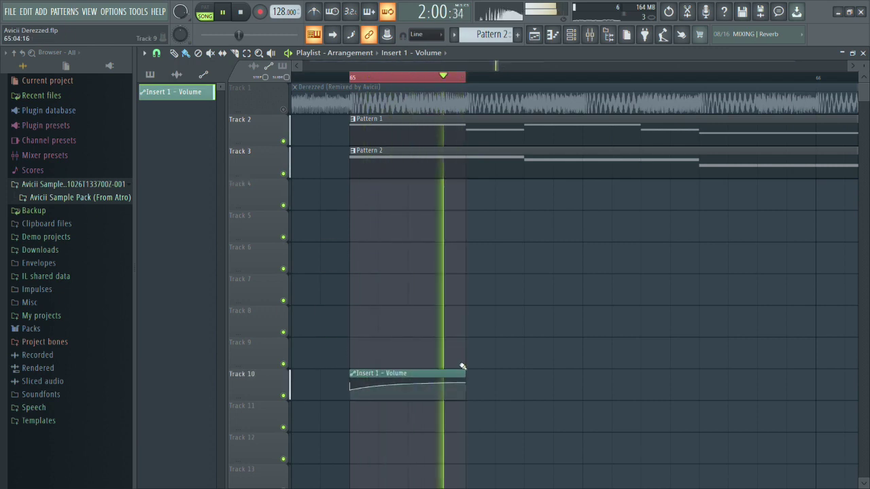
pyautogui.scroll(-7, 483, 390)
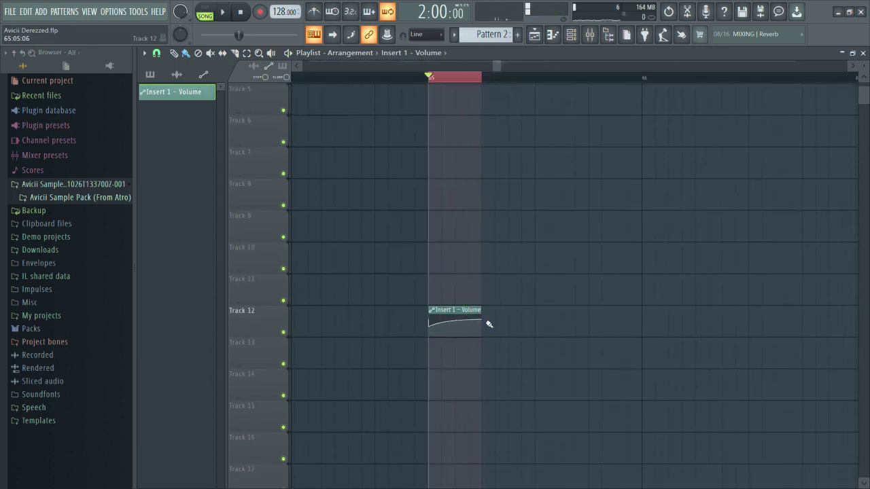
# Repeat the one-beat volume automation clip along Track 12 from bar 65 to just past bar 69.
pyautogui.hotkey('ctrl', 'b')
pyautogui.hotkey('ctrl', 'b')
pyautogui.hotkey('ctrl', 'b')
pyautogui.hotkey('ctrl', 'b')
pyautogui.hotkey('ctrl', 'b')
pyautogui.hotkey('ctrl', 'd')
pyautogui.scroll(-2, 448, 377)
pyautogui.press('space')
pyautogui.scroll(-3, 381, 381)
pyautogui.scroll(4, 598, 378)
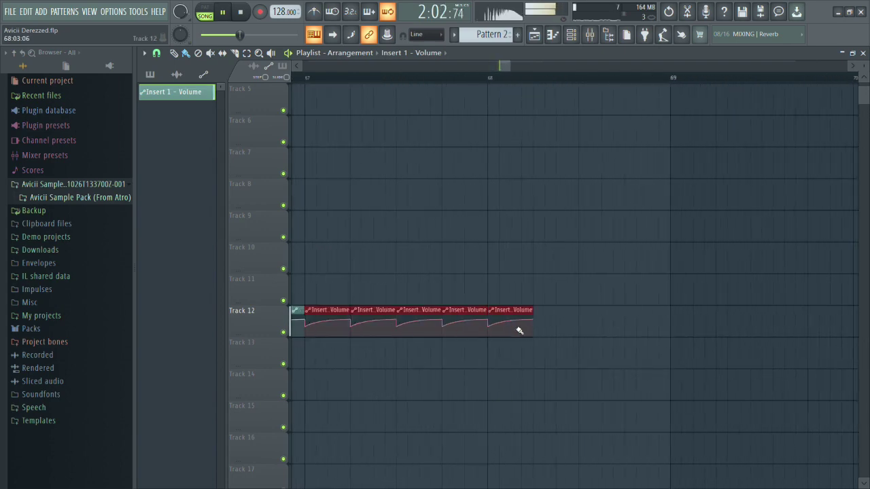
pyautogui.scroll(-4, 446, 384)
pyautogui.scroll(4, 678, 362)
pyautogui.scroll(-5, 665, 360)
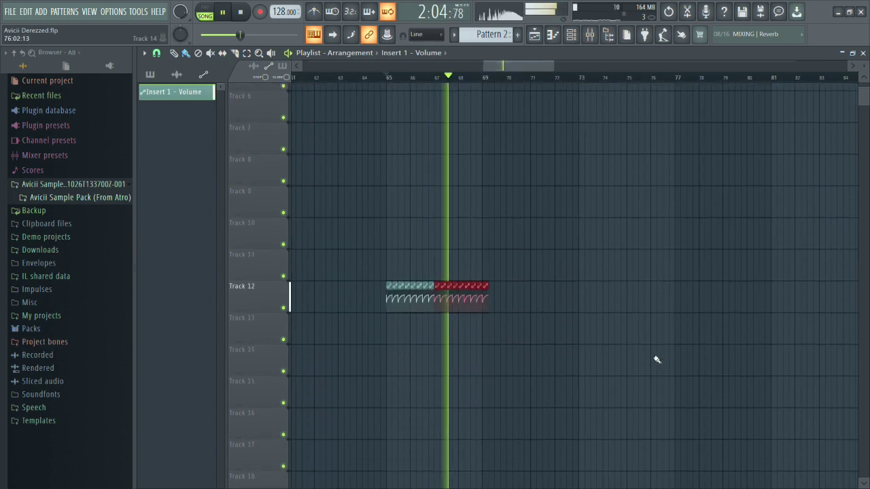
# Duplicate the block of volume automation clips along Track 12 so it ends at bar 81.
pyautogui.scroll(2, 656, 359)
pyautogui.scroll(2, 312, 320)
pyautogui.moveTo(302, 296); pyautogui.dragTo(857, 296)
pyautogui.scroll(-4, 627, 355)
pyautogui.scroll(4, 627, 355)
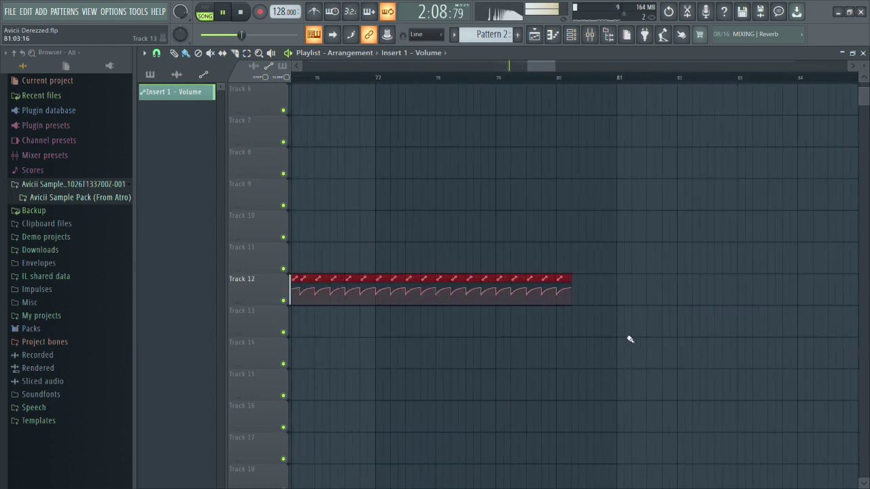
pyautogui.scroll(-4, 627, 371)
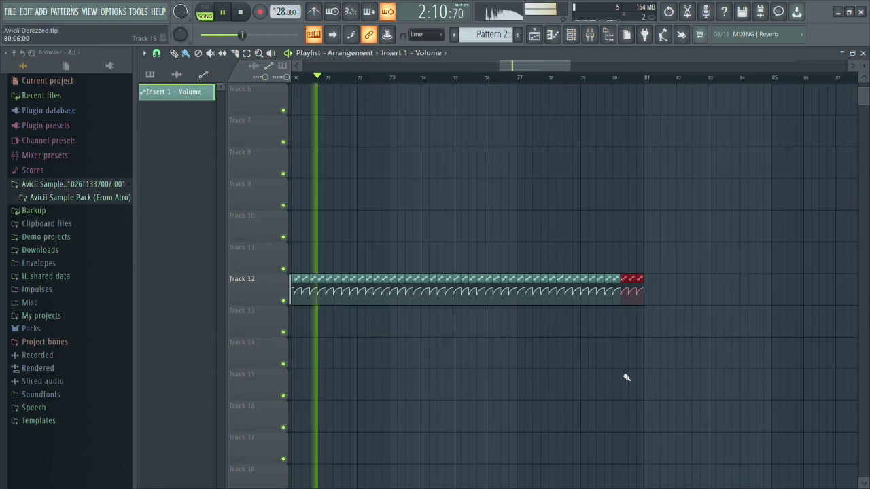
pyautogui.scroll(5, 627, 376)
pyautogui.scroll(-2, 419, 218)
pyautogui.scroll(2, 420, 221)
# Solo the reference audio on Track 1 and listen to it from bar 65.
pyautogui.rightClick(284, 110)
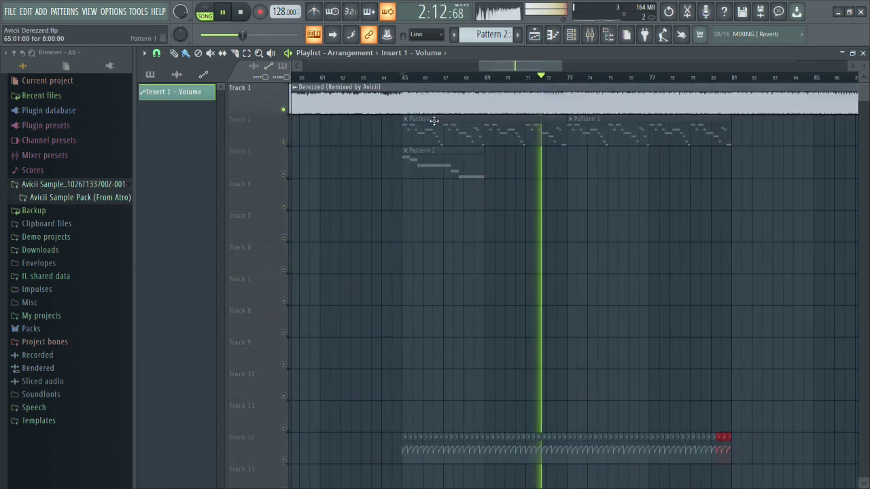
pyautogui.scroll(4, 430, 149)
pyautogui.scroll(-4, 429, 163)
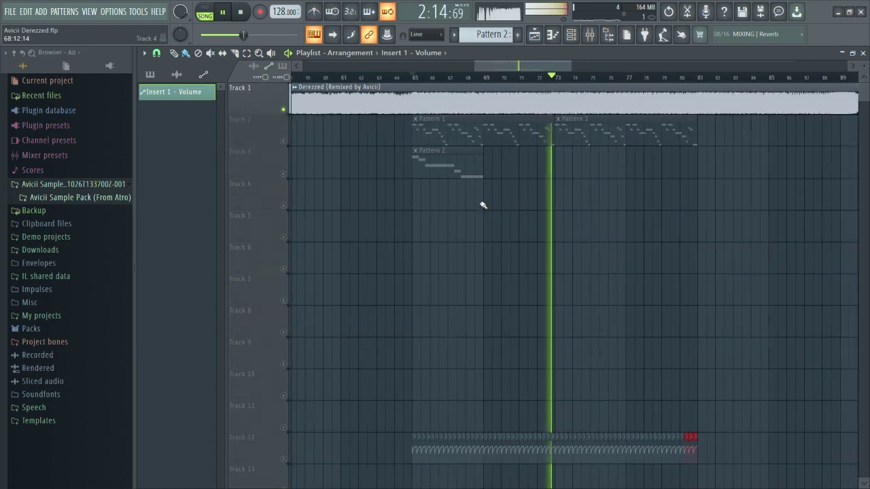
pyautogui.scroll(2, 494, 207)
pyautogui.click(367, 77)
pyautogui.scroll(-4, 487, 225)
pyautogui.scroll(3, 492, 219)
pyautogui.scroll(-2, 453, 210)
pyautogui.scroll(2, 436, 208)
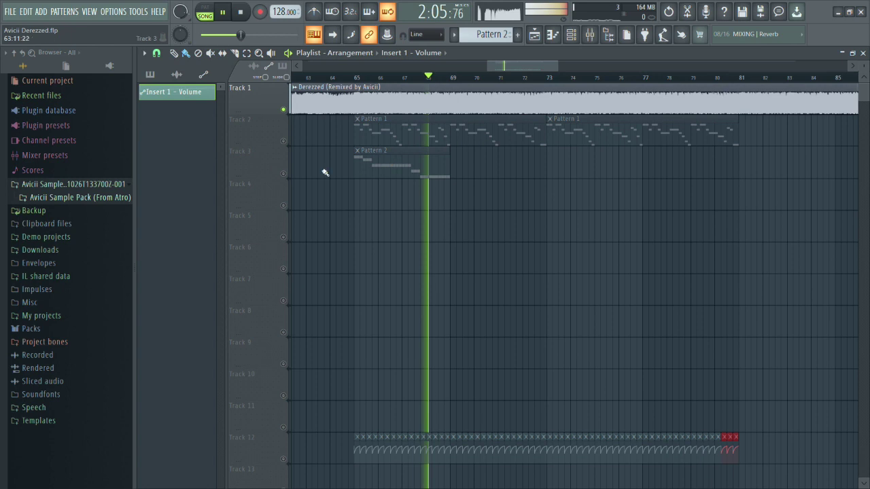
# Enable Track 3, mute the reference on Track 1, and open Pattern 2 in the piano roll.
pyautogui.click(283, 174)
pyautogui.click(283, 110)
pyautogui.doubleClick(440, 177)
pyautogui.press('space')
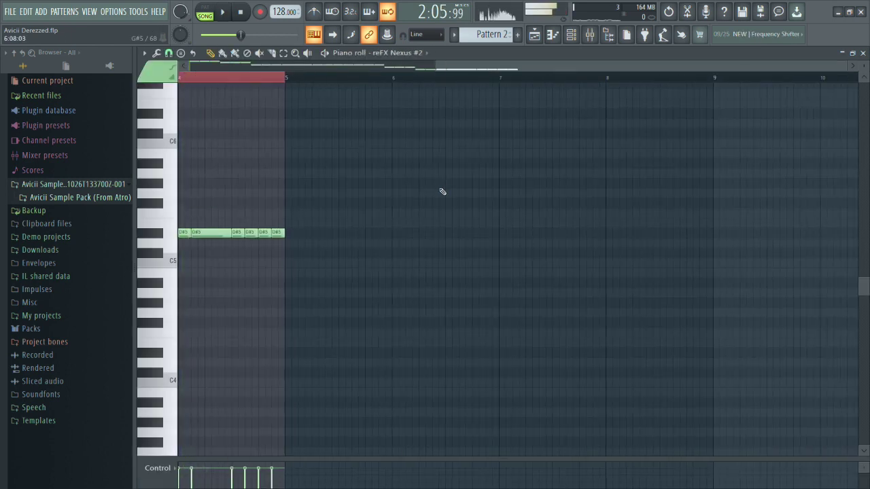
# Add a G5 harmony above all the D#5 notes at the end of Pattern 2, matching their rhythm.
pyautogui.press('space')
pyautogui.scroll(-2, 358, 236)
pyautogui.scroll(3, 443, 247)
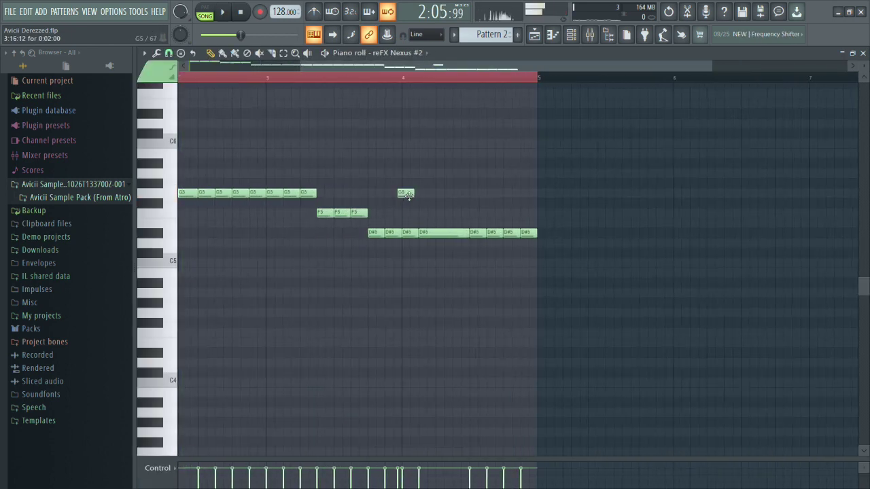
pyautogui.press('space')
pyautogui.moveTo(416, 197); pyautogui.dragTo(471, 197)
pyautogui.press('space')
pyautogui.moveTo(545, 227); pyautogui.dragTo(484, 194)
pyautogui.keyDown('ctrl'); pyautogui.click(493, 216); pyautogui.keyUp('ctrl')
pyautogui.scroll(1, 479, 227)
pyautogui.moveTo(391, 239); pyautogui.dragTo(441, 235)
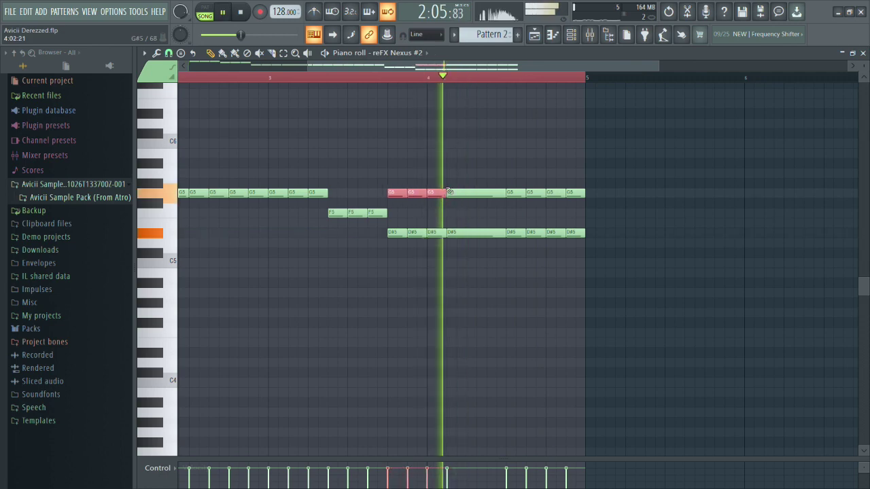
# Copy the opening A#5 and A5 notes of Pattern 2 up to D#6 and D6.
pyautogui.scroll(-4, 445, 197)
pyautogui.scroll(3, 180, 141)
pyautogui.scroll(1, 220, 143)
pyautogui.moveTo(297, 198); pyautogui.dragTo(185, 195)
pyautogui.press('space')
pyautogui.moveTo(191, 163); pyautogui.dragTo(189, 152)
pyautogui.press('space')
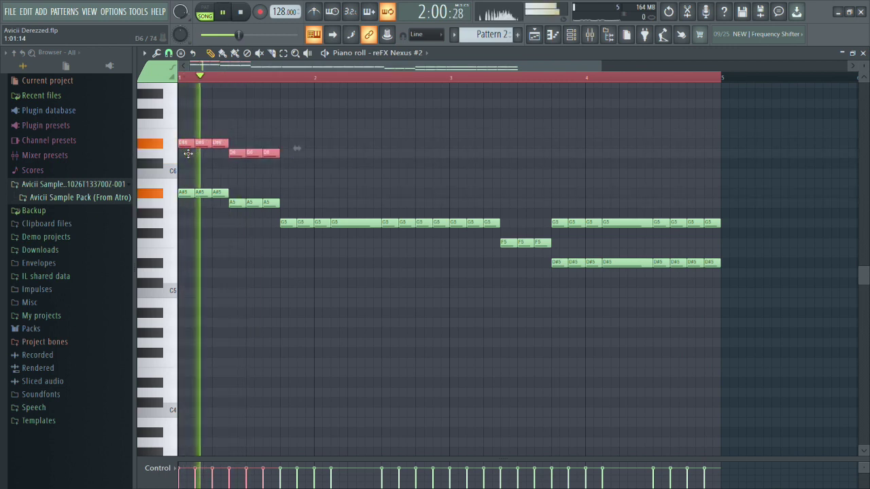
pyautogui.keyDown('ctrl'); pyautogui.click(262, 178); pyautogui.keyUp('ctrl')
# Copy the long run of G5 notes in Pattern 2 up to C6, aligned with the originals.
pyautogui.press('space')
pyautogui.press('space')
pyautogui.moveTo(272, 233); pyautogui.dragTo(501, 217)
pyautogui.moveTo(475, 222); pyautogui.dragTo(475, 172)
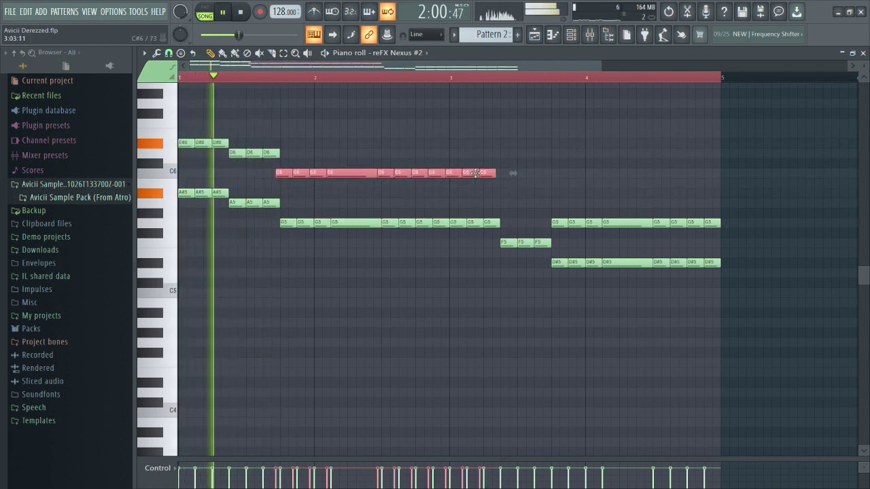
pyautogui.keyDown('ctrl'); pyautogui.click(419, 202); pyautogui.keyUp('ctrl')
# Copy the three F5 notes in bar 3 of Pattern 2 up to A5.
pyautogui.scroll(-4, 311, 204)
pyautogui.scroll(2, 393, 261)
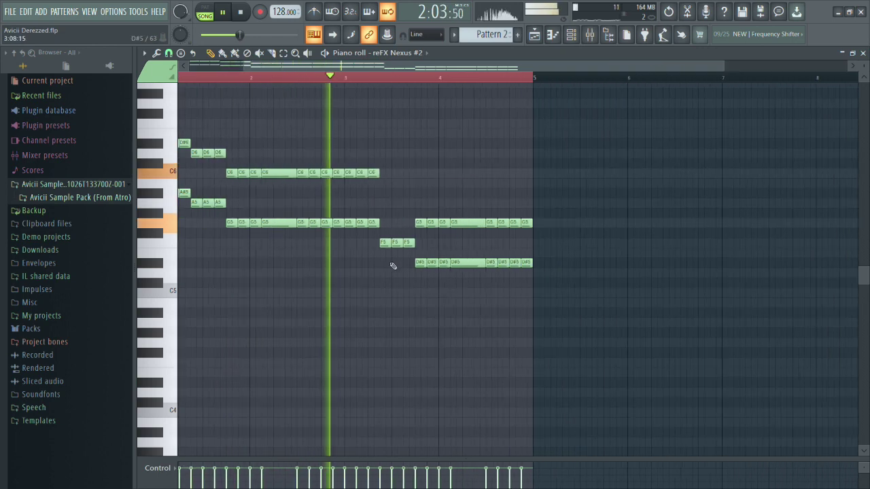
pyautogui.moveTo(375, 237); pyautogui.dragTo(418, 252)
pyautogui.press('space')
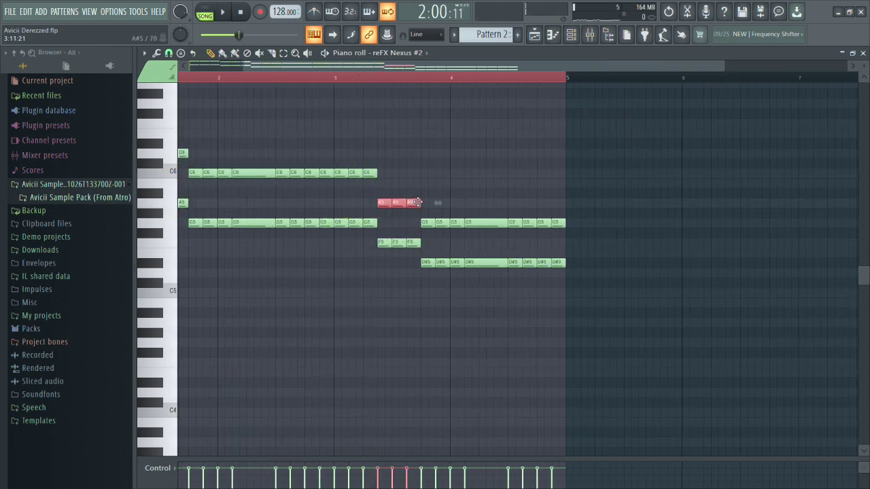
# Lower the run of C6 harmony notes above the G5 notes to A#5.
pyautogui.moveTo(182, 165); pyautogui.dragTo(199, 193)
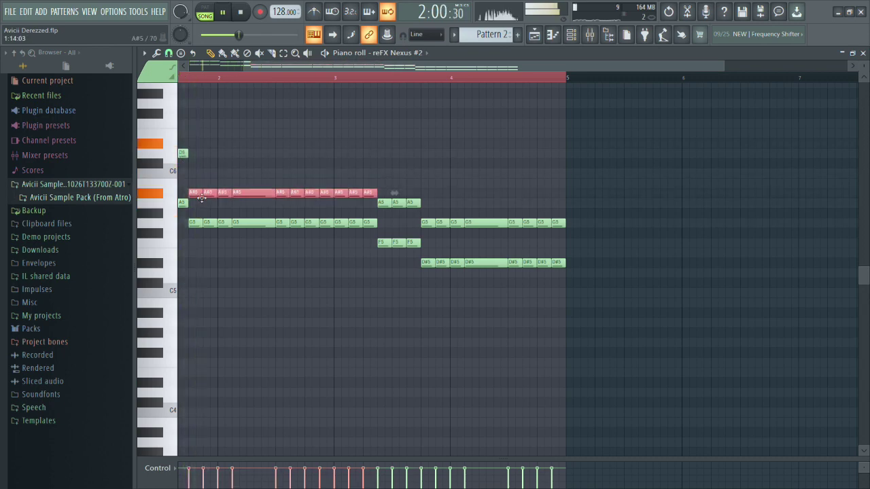
pyautogui.scroll(-2, 438, 204)
pyautogui.keyDown('ctrl'); pyautogui.click(191, 281); pyautogui.keyUp('ctrl')
pyautogui.scroll(2, 204, 275)
pyautogui.scroll(1, 251, 228)
# Lower the opening upper harmony notes, moving D6 to C6 and D#6 to D6, and audition the pattern.
pyautogui.moveTo(284, 169); pyautogui.dragTo(237, 207)
pyautogui.press('space')
pyautogui.press('space')
pyautogui.moveTo(233, 161); pyautogui.dragTo(189, 190)
pyautogui.press('space')
pyautogui.press('space')
pyautogui.keyDown('ctrl'); pyautogui.click(337, 193); pyautogui.keyUp('ctrl')
pyautogui.scroll(-2, 337, 192)
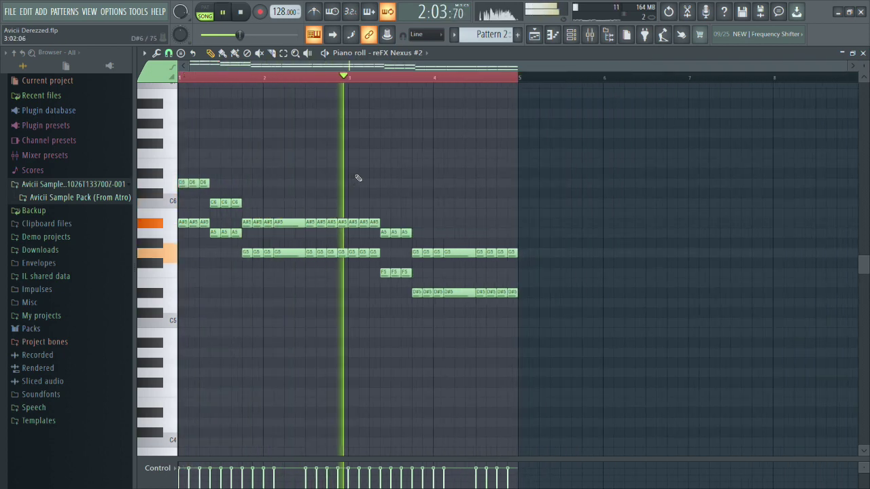
# Return to the playlist, enable and lock Track 12, and play the harmonized Pattern 2 from bar 65.
pyautogui.press('F5')
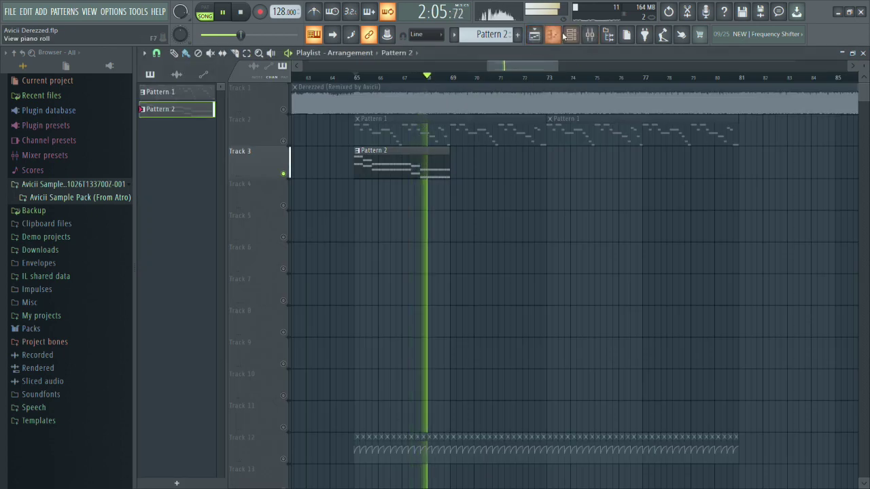
pyautogui.click(563, 34)
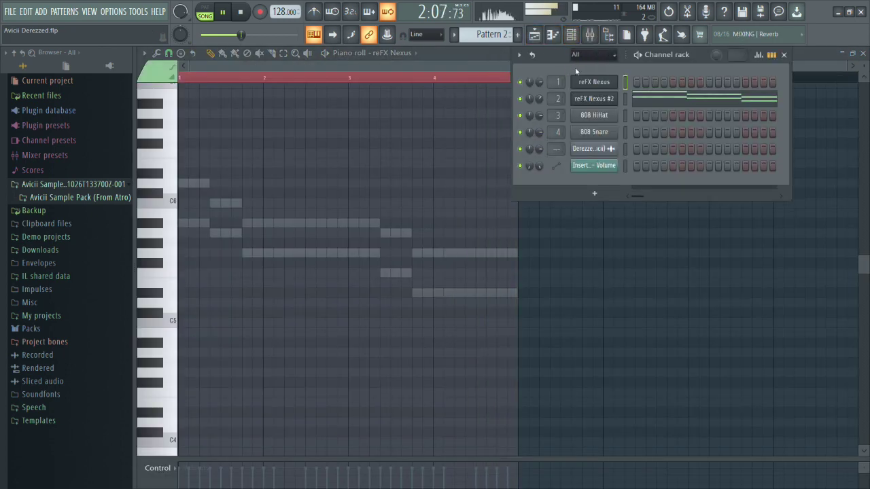
pyautogui.click(534, 34)
pyautogui.press('space')
pyautogui.scroll(-6, 326, 258)
pyautogui.click(284, 268)
pyautogui.scroll(3, 413, 185)
pyautogui.scroll(3, 418, 194)
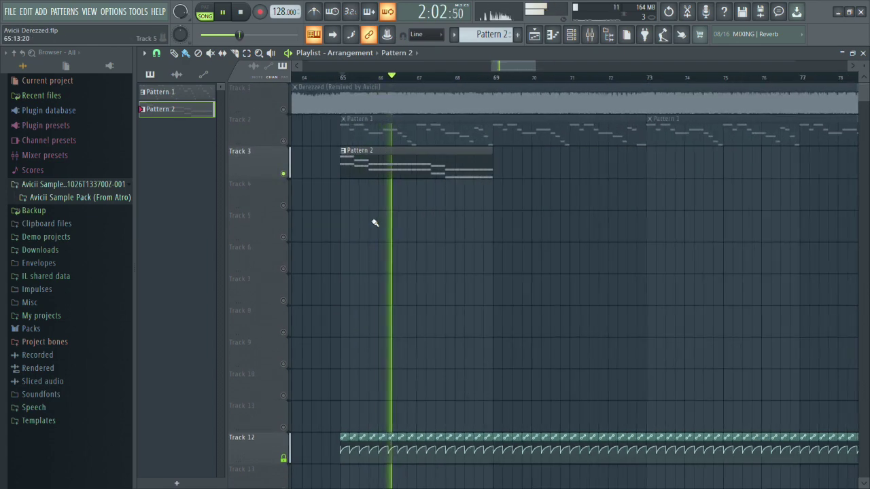
pyautogui.scroll(2, 379, 209)
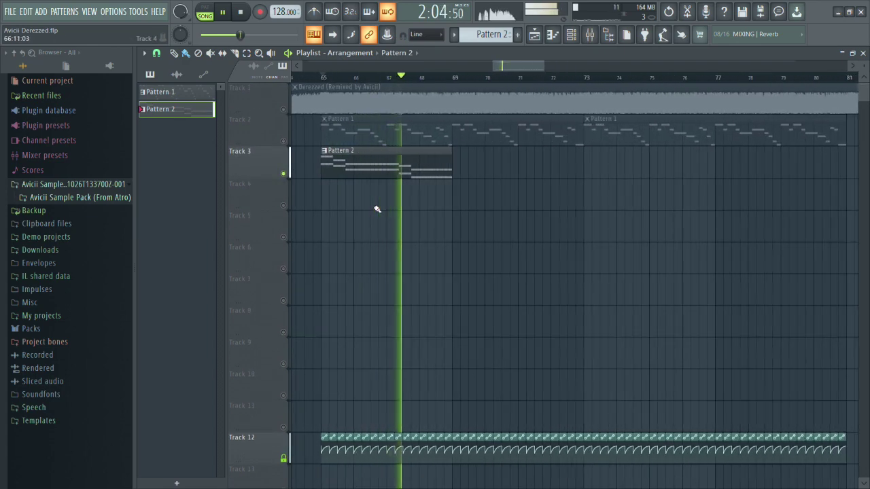
pyautogui.scroll(-1, 377, 210)
# Unmute Track 2 and repeat Pattern 2 along Track 3 until bar 81.
pyautogui.click(283, 142)
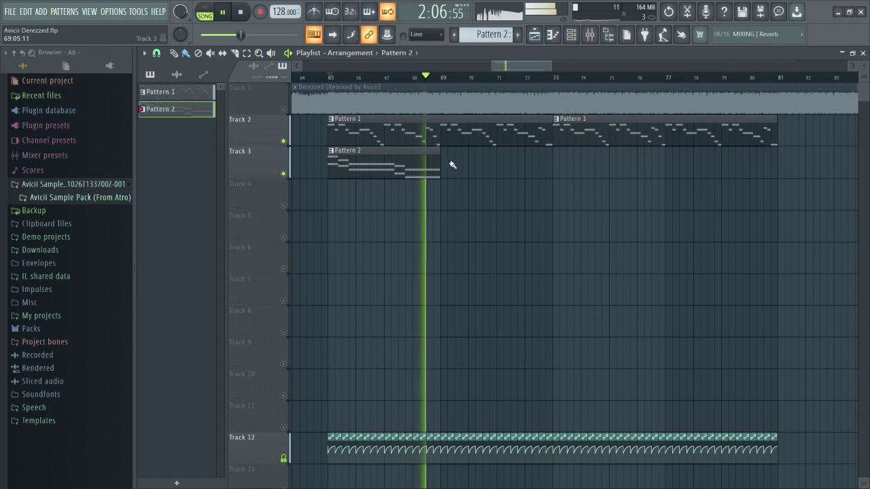
pyautogui.moveTo(446, 165)
pyautogui.mouseDown()
pyautogui.moveTo(695, 165)
pyautogui.moveTo(672, 177)
pyautogui.mouseUp()
pyautogui.scroll(-1, 580, 243)
pyautogui.scroll(1, 567, 238)
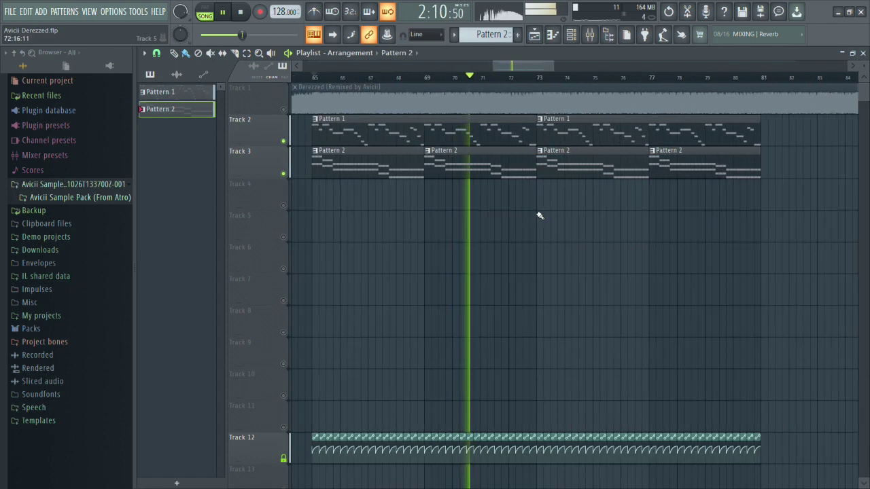
# Solo the reference on Track 1 and listen to it from about bar 70.
pyautogui.rightClick(284, 109)
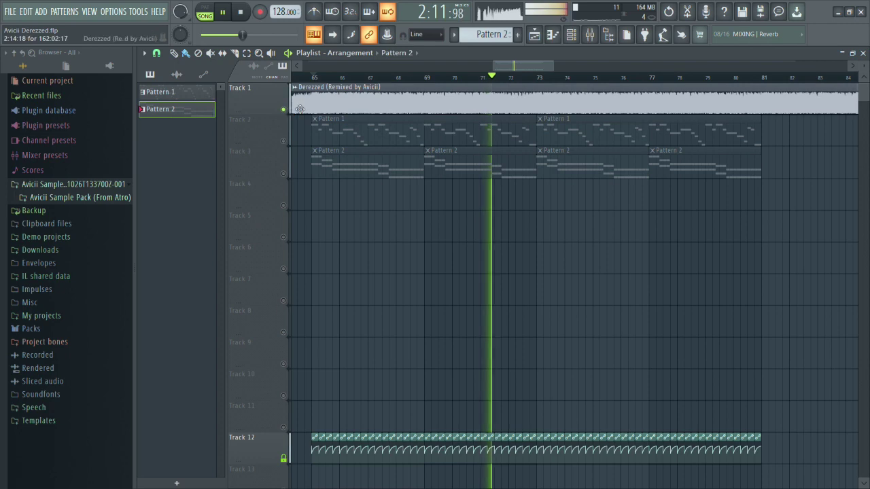
pyautogui.click(449, 79)
pyautogui.scroll(-3, 503, 163)
pyautogui.scroll(1, 506, 204)
pyautogui.scroll(-2, 475, 202)
pyautogui.scroll(1, 477, 204)
pyautogui.scroll(1, 480, 205)
pyautogui.scroll(2, 364, 198)
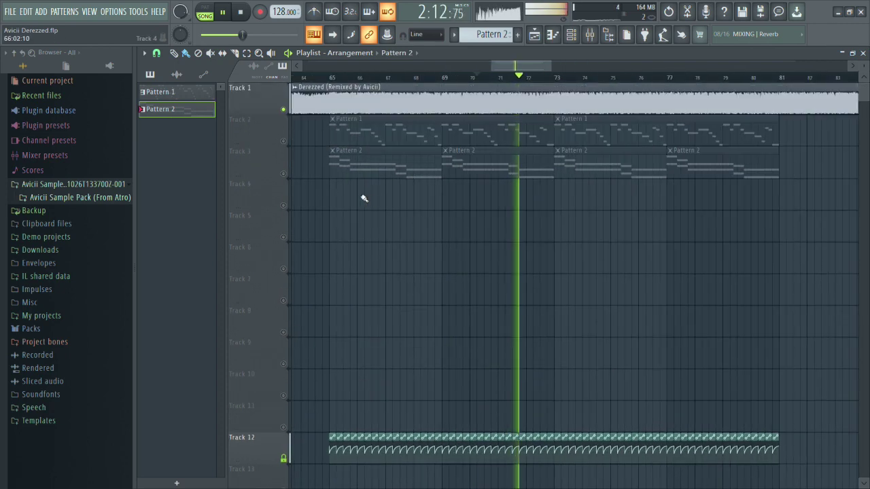
# Compare the soloed reference with both patterns from bar 65 and inspect the mixer levels of Inserts 1 and 2.
pyautogui.click(333, 78)
pyautogui.rightClick(283, 110)
pyautogui.click(283, 110)
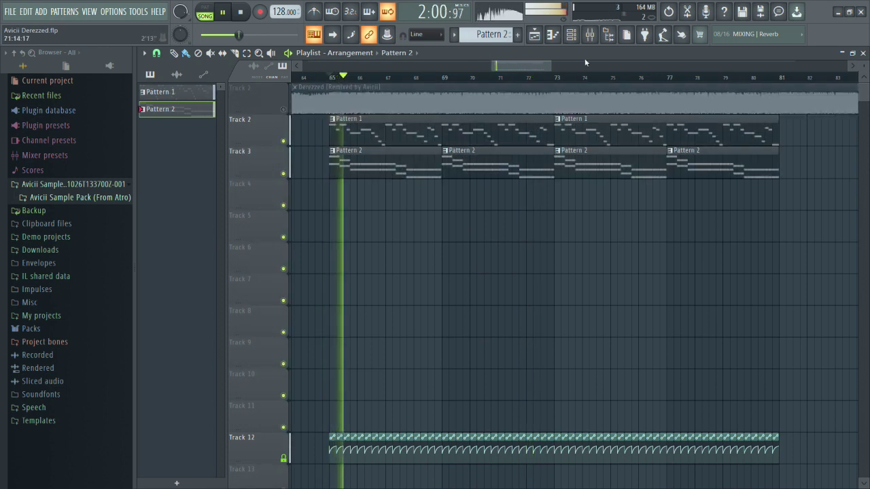
pyautogui.click(590, 35)
pyautogui.press('space')
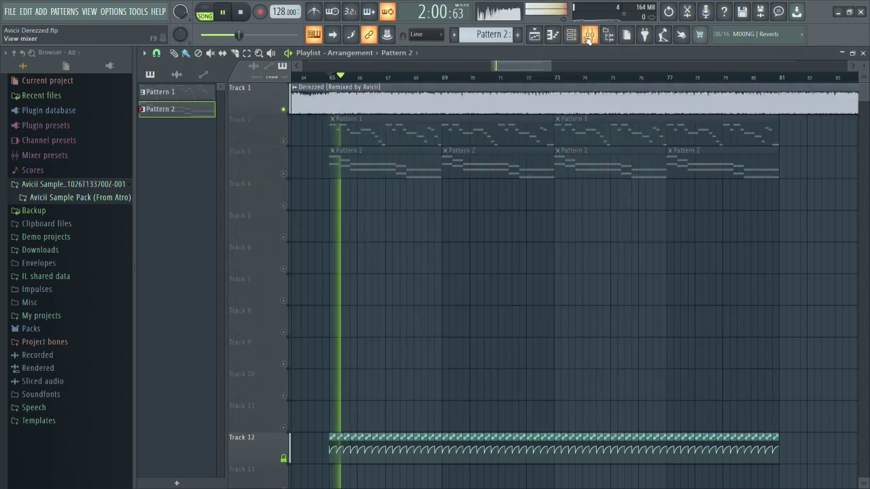
pyautogui.click(588, 37)
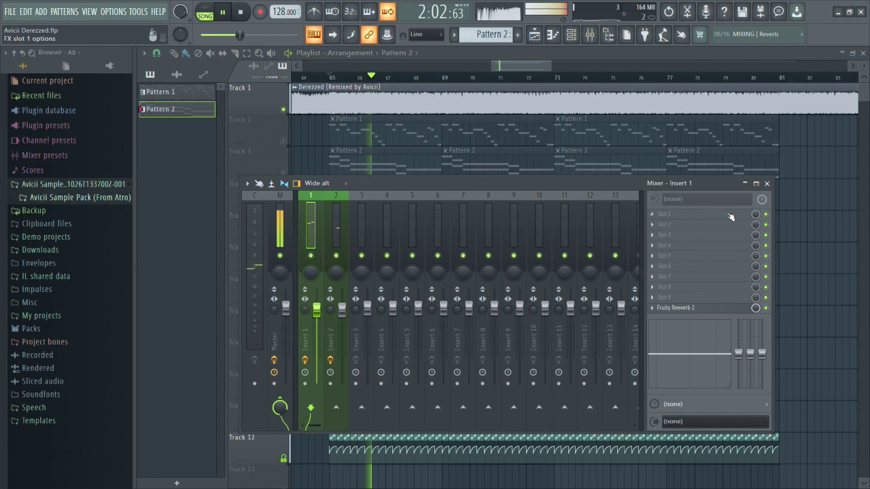
pyautogui.press('F9')
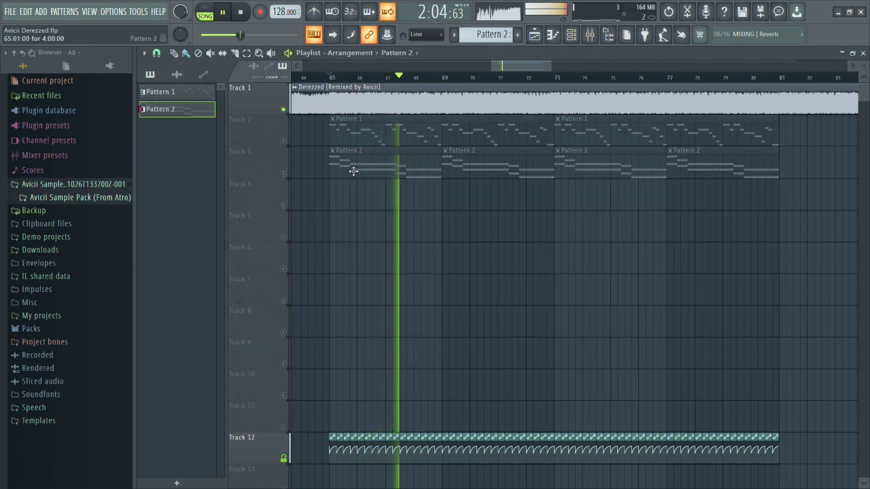
# Unsolo the reference and duplicate the lower harmony notes of Pattern 2 one octave down, from A#4 to D#4, and play the result.
pyautogui.keyDown('ctrl'); pyautogui.click(284, 110); pyautogui.keyUp('ctrl')
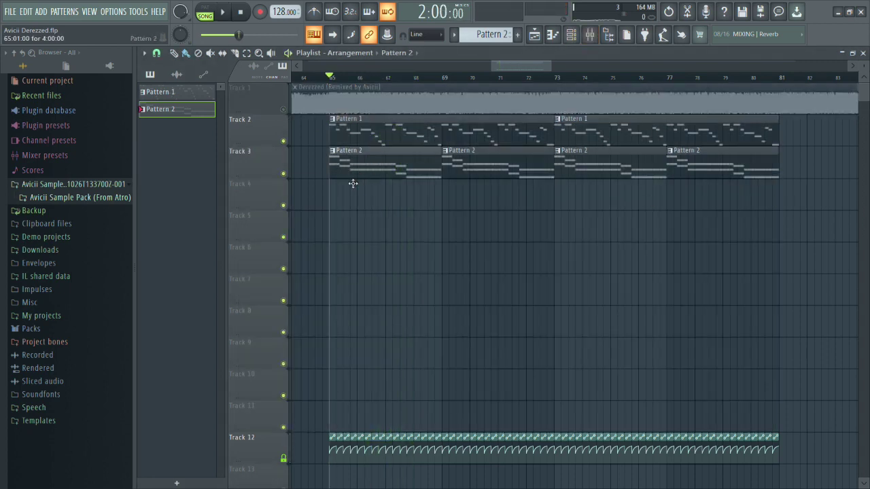
pyautogui.press('F7')
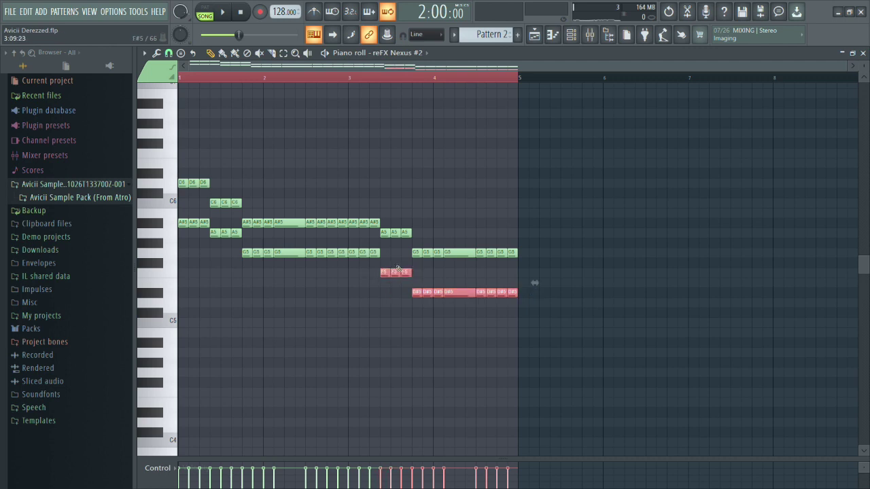
pyautogui.moveTo(185, 225); pyautogui.dragTo(157, 345)
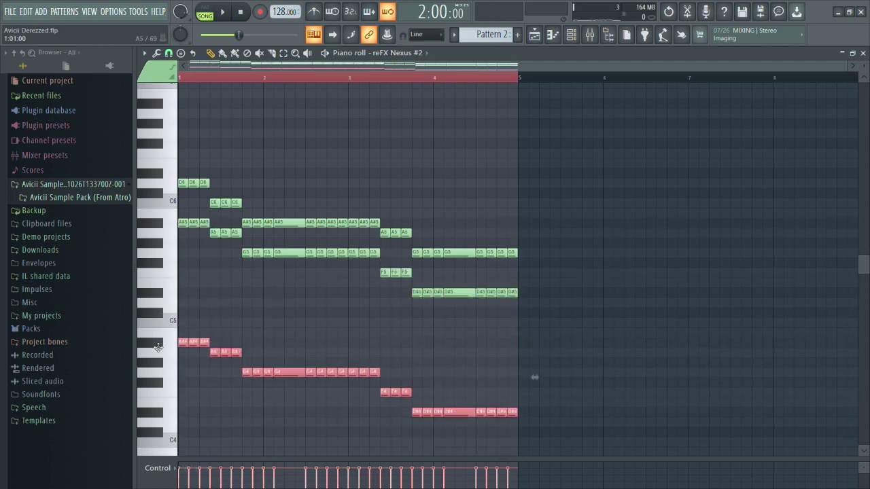
pyautogui.press('space')
pyautogui.scroll(-3, 306, 326)
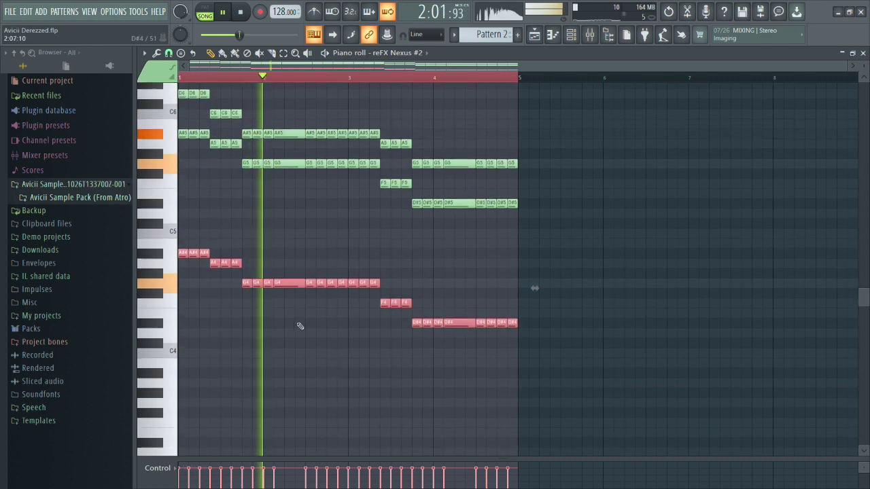
pyautogui.scroll(2, 289, 322)
pyautogui.keyDown('ctrl'); pyautogui.click(297, 310); pyautogui.keyUp('ctrl')
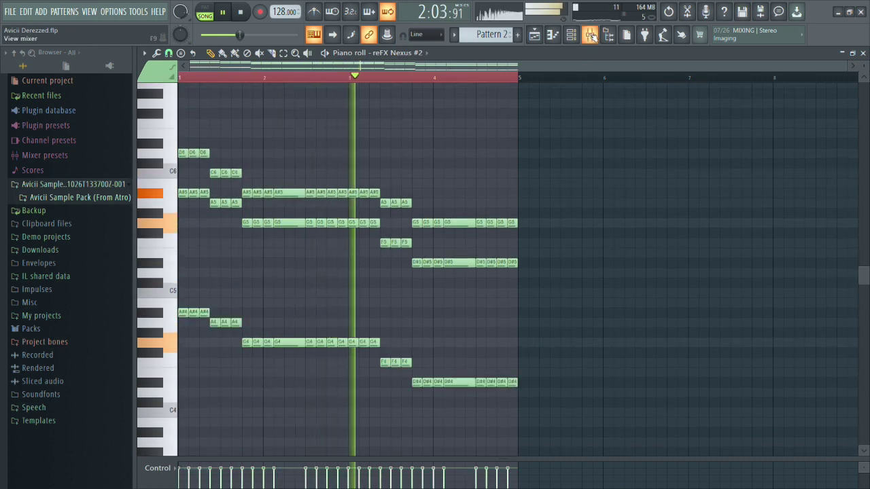
# Add Fruity parametric EQ 2 to Insert 2, rolling off the lows with band 1 and dipping band 4 around 632 Hz.
pyautogui.press('F9')
pyautogui.click(342, 258)
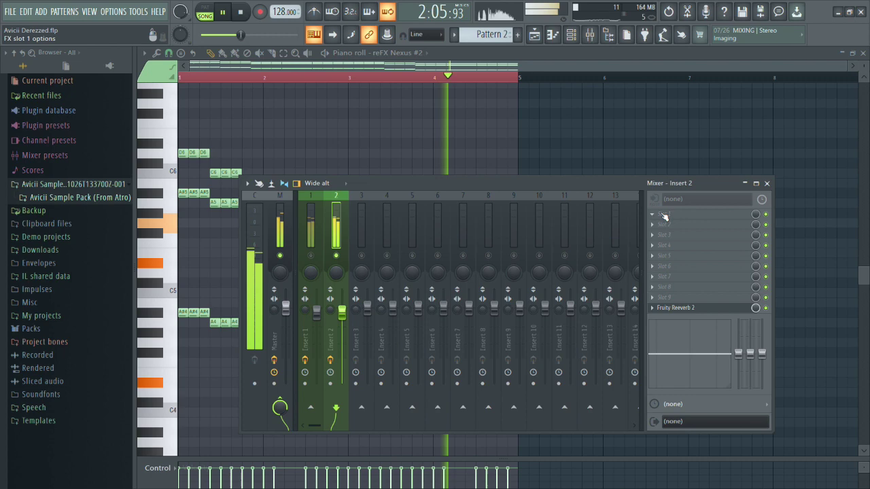
pyautogui.moveTo(281, 273); pyautogui.dragTo(286, 324)
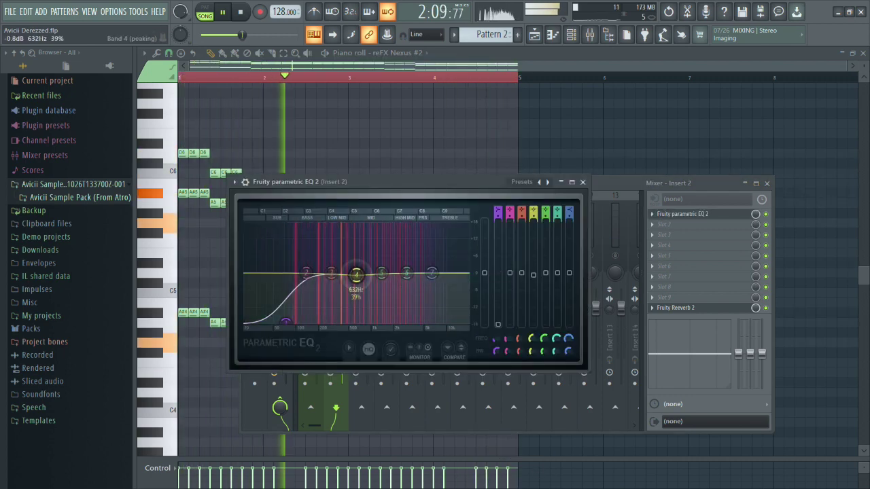
pyautogui.moveTo(356, 273); pyautogui.dragTo(356, 281)
pyautogui.click(581, 182)
pyautogui.press('F9')
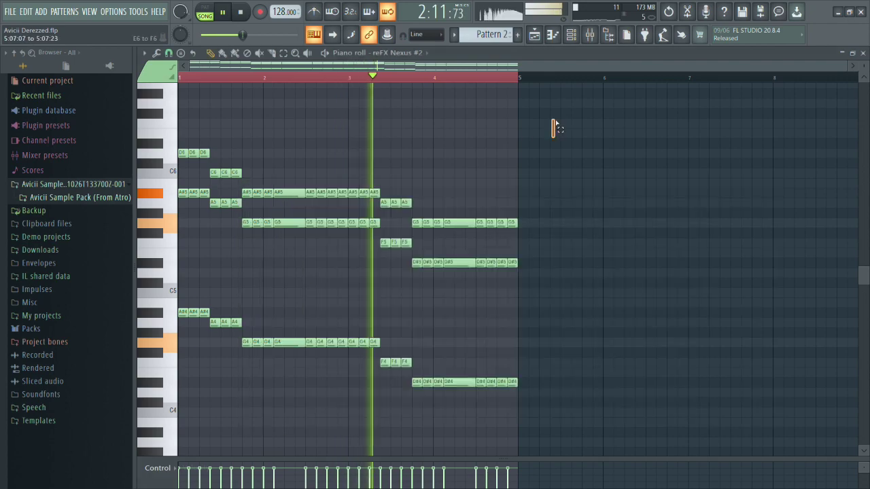
# Compare the soloed Track 1 reference with the thickened patterns in the playlist from bar 65.
pyautogui.click(535, 34)
pyautogui.scroll(-2, 494, 229)
pyautogui.scroll(3, 526, 239)
pyautogui.scroll(-2, 460, 238)
pyautogui.scroll(2, 466, 234)
pyautogui.scroll(-2, 469, 216)
pyautogui.scroll(2, 469, 216)
pyautogui.scroll(-1, 433, 190)
pyautogui.scroll(1, 422, 196)
pyautogui.scroll(1, 421, 196)
pyautogui.rightClick(284, 111)
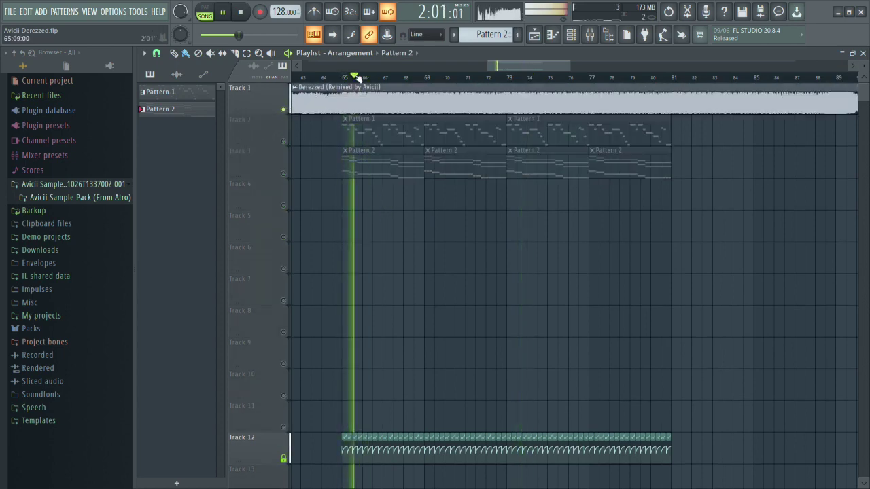
pyautogui.scroll(2, 369, 145)
pyautogui.press('space')
pyautogui.rightClick(284, 110)
pyautogui.click(284, 110)
pyautogui.press('space')
# Select the highest-voice notes across Pattern 2 and lower their velocity.
pyautogui.doubleClick(351, 157)
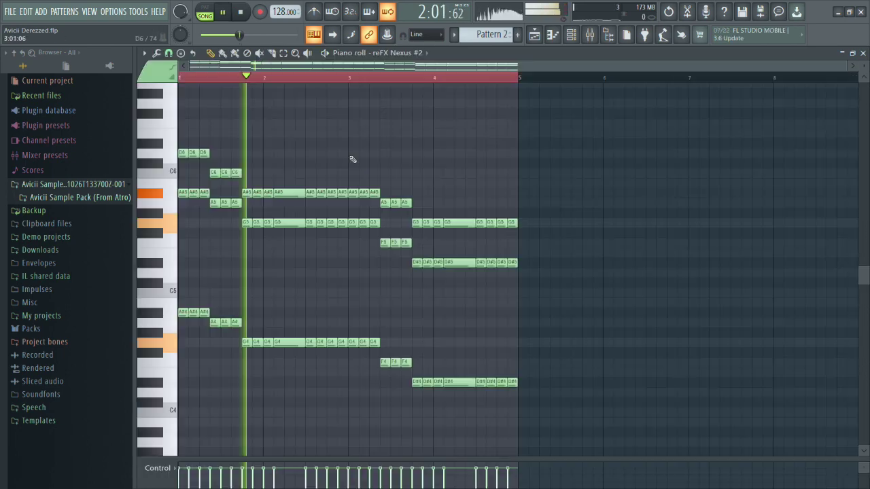
pyautogui.moveTo(430, 208); pyautogui.dragTo(200, 150)
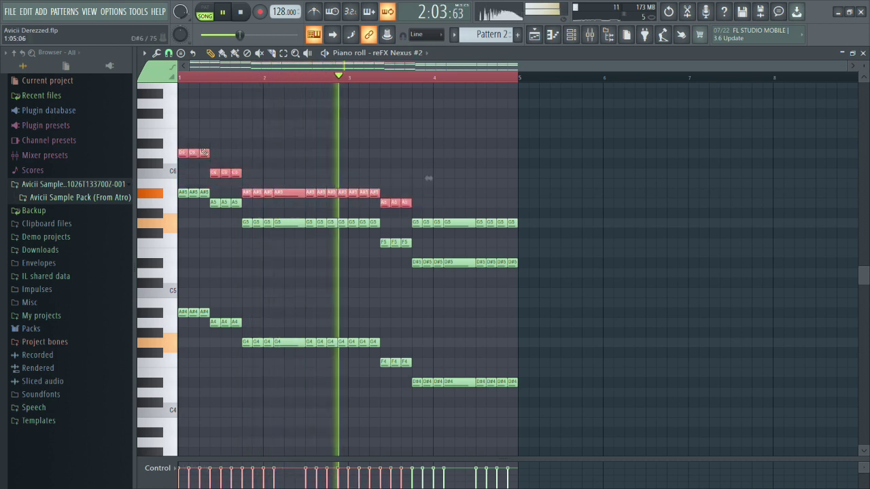
pyautogui.moveTo(533, 223); pyautogui.dragTo(416, 211)
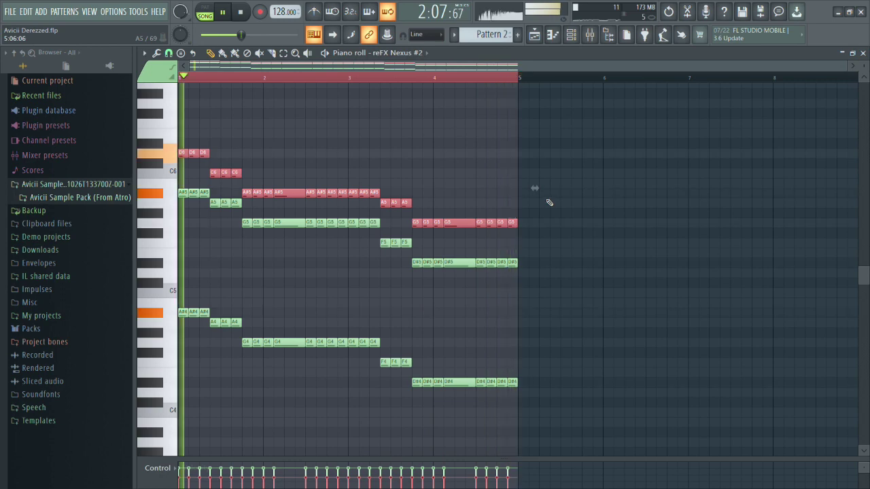
# Return to the playlist and listen to both patterns playing together up to about bar 72.
pyautogui.press('F5')
pyautogui.scroll(-2, 543, 245)
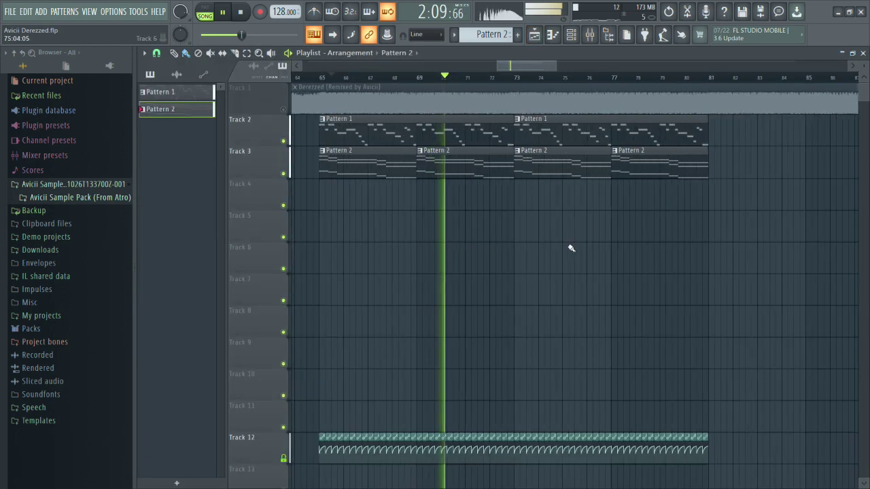
pyautogui.scroll(2, 573, 248)
pyautogui.scroll(-2, 543, 221)
pyautogui.scroll(2, 536, 223)
pyautogui.scroll(-3, 530, 224)
pyautogui.scroll(-2, 531, 218)
pyautogui.scroll(4, 503, 219)
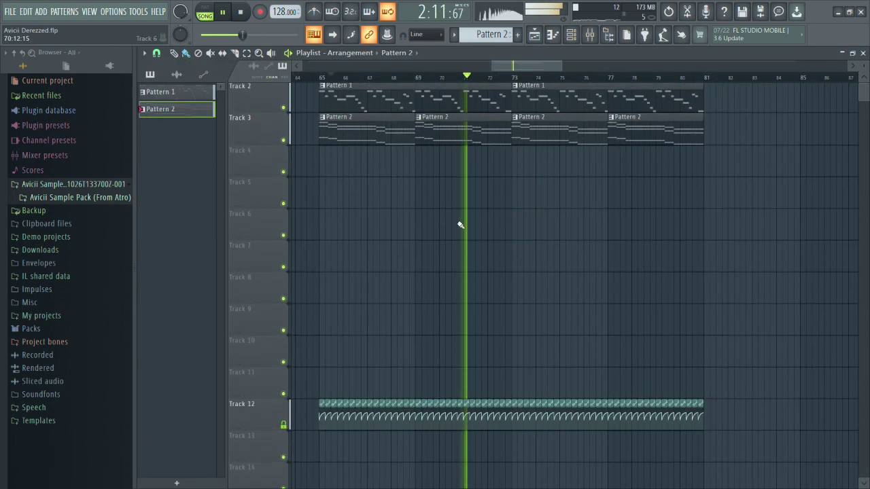
pyautogui.scroll(-3, 447, 223)
pyautogui.scroll(2, 447, 225)
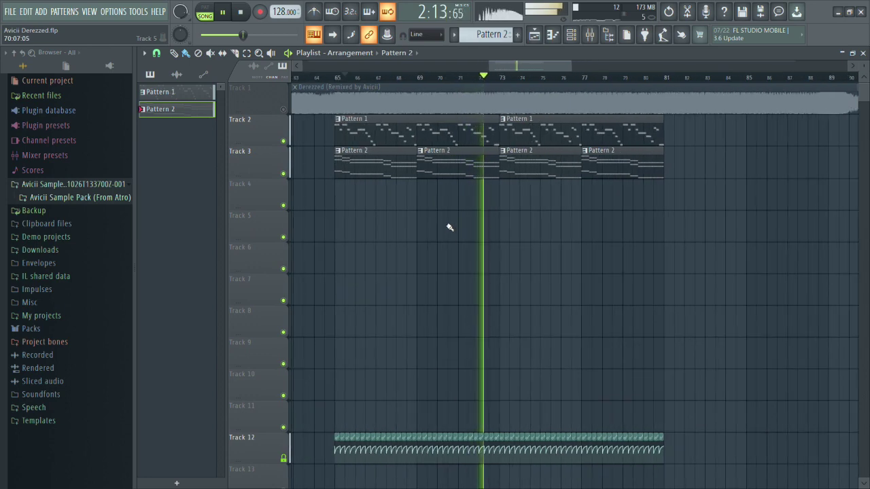
pyautogui.scroll(2, 494, 227)
pyautogui.scroll(-3, 494, 238)
# Delete the Insert 1 volume automation clips across bar 72 on Track 12 and play the passage.
pyautogui.click(461, 78)
pyautogui.scroll(1, 502, 285)
pyautogui.scroll(-3, 503, 292)
pyautogui.scroll(2, 504, 292)
pyautogui.press('space')
pyautogui.rightClick(462, 279)
pyautogui.press('space')
pyautogui.moveTo(528, 249)
pyautogui.mouseDown()
pyautogui.moveTo(509, 249)
pyautogui.moveTo(516, 249)
pyautogui.mouseUp()
pyautogui.scroll(6, 477, 212)
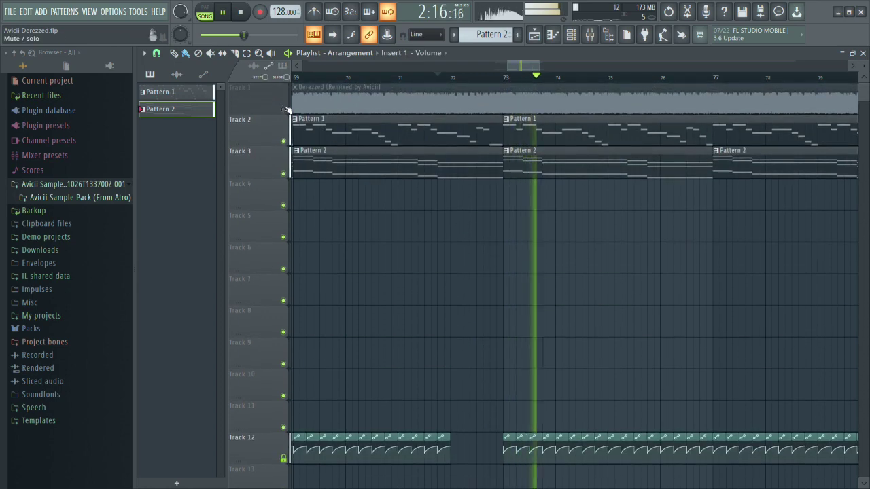
# Compare the soloed reference with the patterns around the automation gap before bar 73 and again from bar 65.
pyautogui.keyDown('ctrl'); pyautogui.click(283, 109); pyautogui.keyUp('ctrl')
pyautogui.keyDown('ctrl'); pyautogui.scroll(3, 495, 170); pyautogui.keyUp('ctrl')
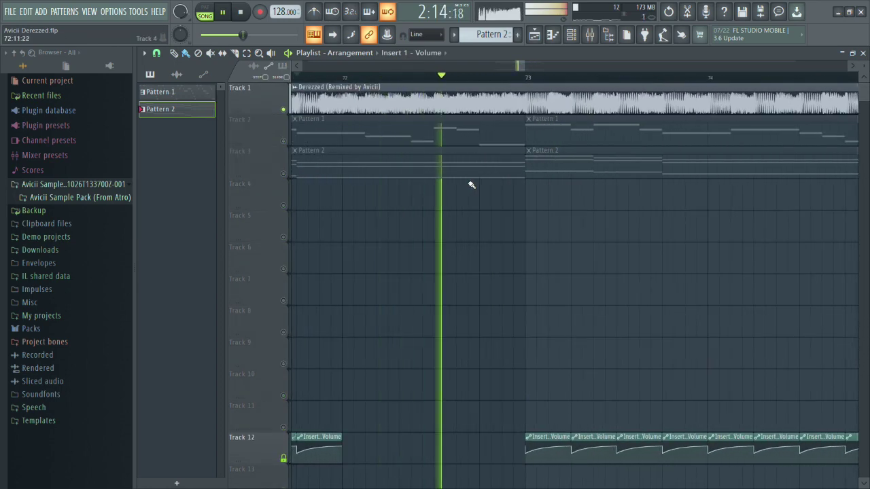
pyautogui.keyDown('ctrl'); pyautogui.scroll(-5, 514, 198); pyautogui.keyUp('ctrl')
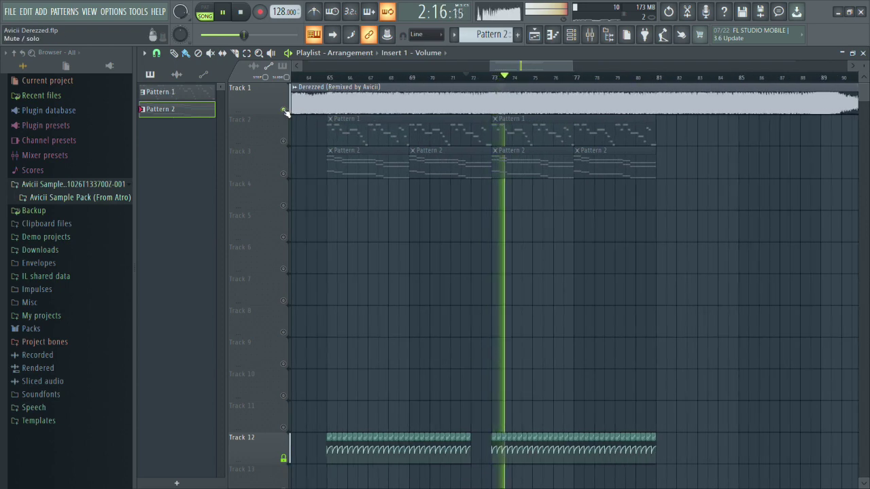
pyautogui.click(286, 111)
pyautogui.keyDown('ctrl'); pyautogui.scroll(3, 342, 181); pyautogui.keyUp('ctrl')
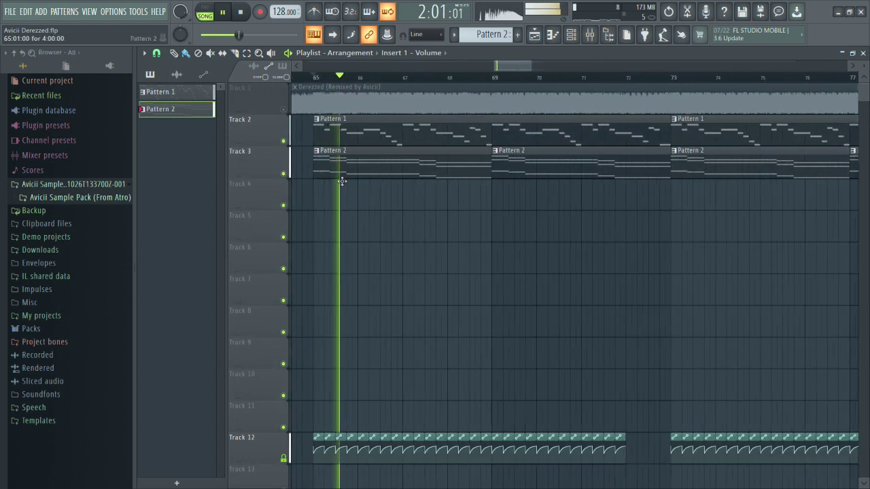
pyautogui.keyDown('ctrl'); pyautogui.click(284, 110); pyautogui.keyUp('ctrl')
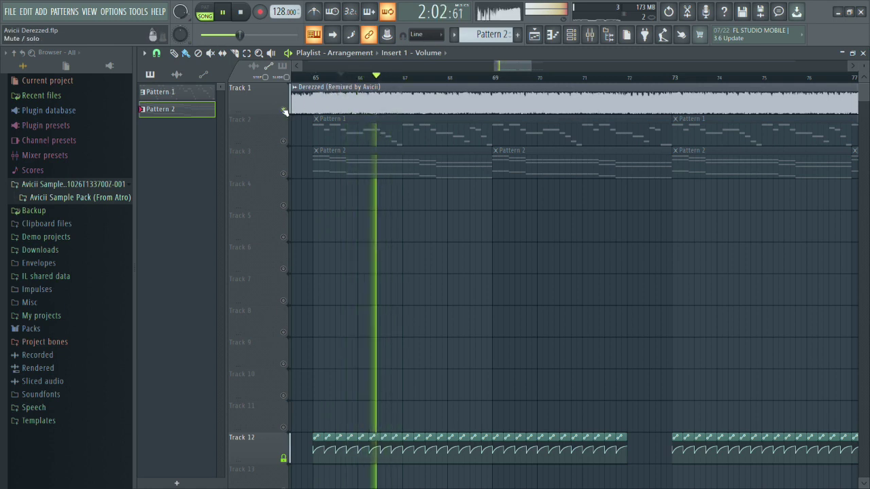
pyautogui.keyDown('ctrl'); pyautogui.click(284, 110); pyautogui.keyUp('ctrl')
pyautogui.press('space')
# Review the notes of Pattern 2 in the piano roll during playback and return to the playlist.
pyautogui.doubleClick(355, 164)
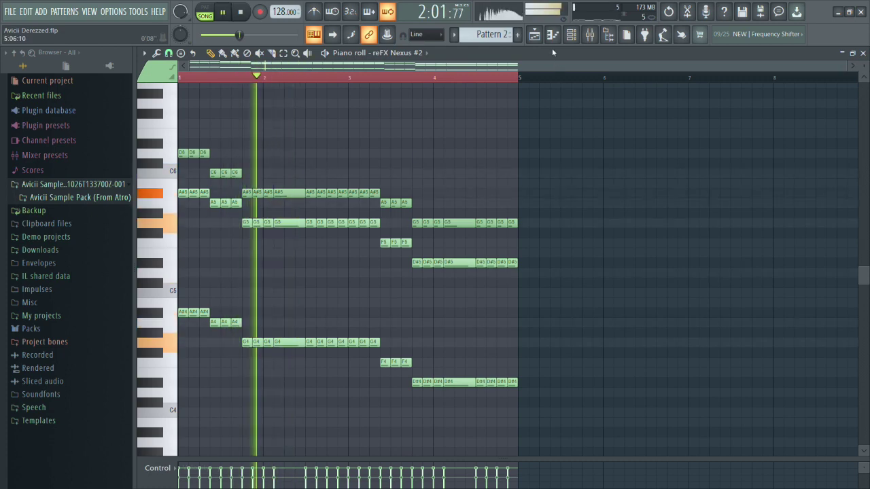
pyautogui.click(862, 53)
pyautogui.scroll(-5, 483, 222)
pyautogui.scroll(2, 485, 223)
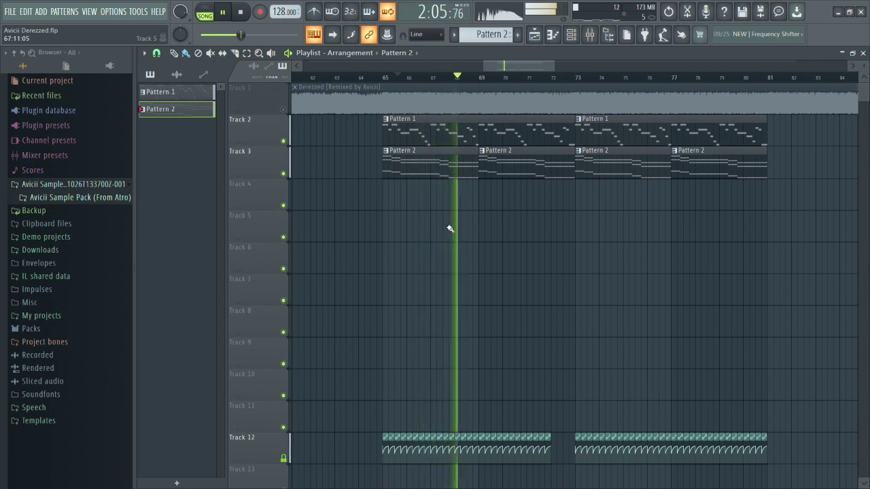
# Solo the reference on Track 1, replay it from bar 69, and compare it with the unsoloed patterns.
pyautogui.keyDown('ctrl'); pyautogui.click(283, 109); pyautogui.keyUp('ctrl')
pyautogui.scroll(2, 555, 147)
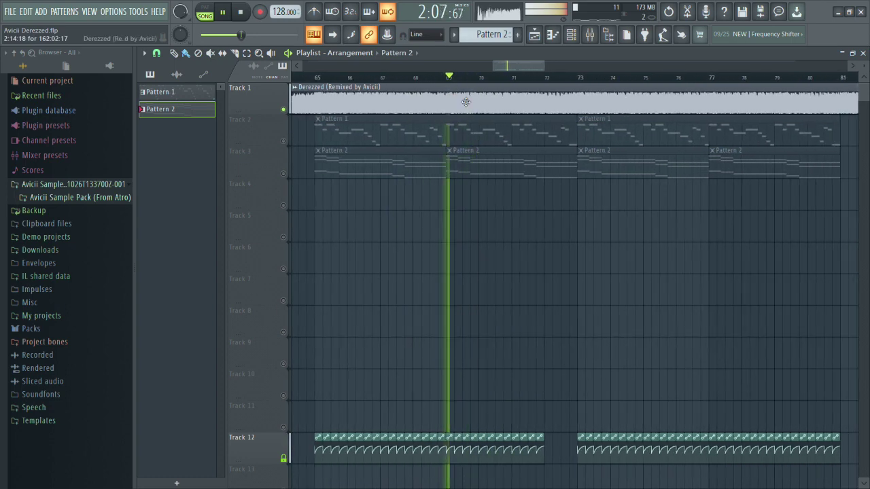
pyautogui.scroll(3, 516, 202)
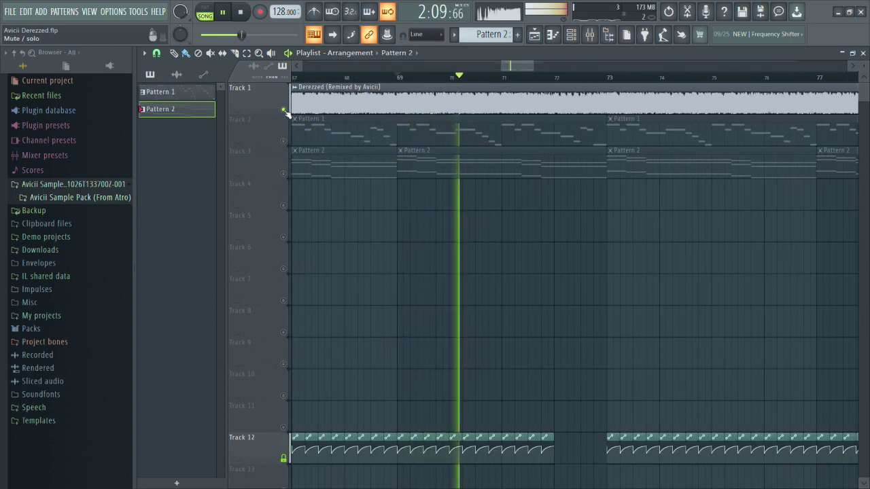
pyautogui.click(398, 78)
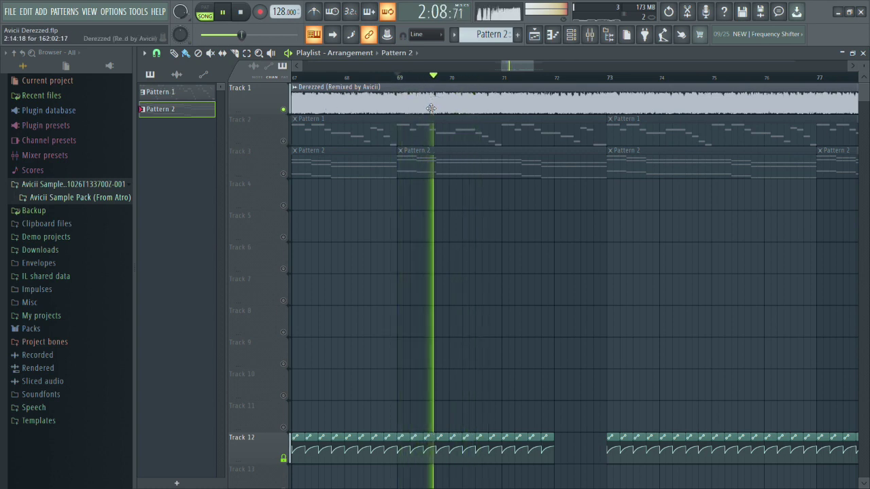
pyautogui.rightClick(284, 111)
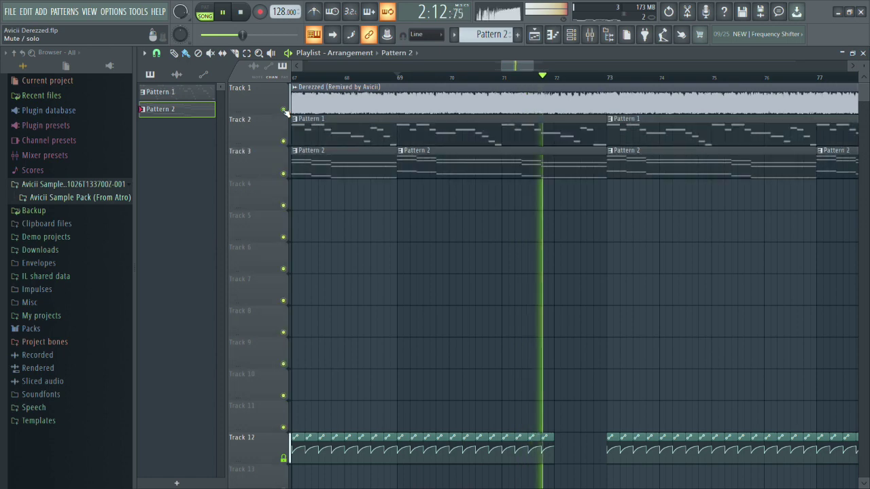
pyautogui.click(285, 110)
pyautogui.press('space')
pyautogui.press('space')
pyautogui.scroll(-4, 465, 196)
pyautogui.scroll(-2, 448, 219)
pyautogui.scroll(1, 434, 219)
pyautogui.scroll(2, 434, 219)
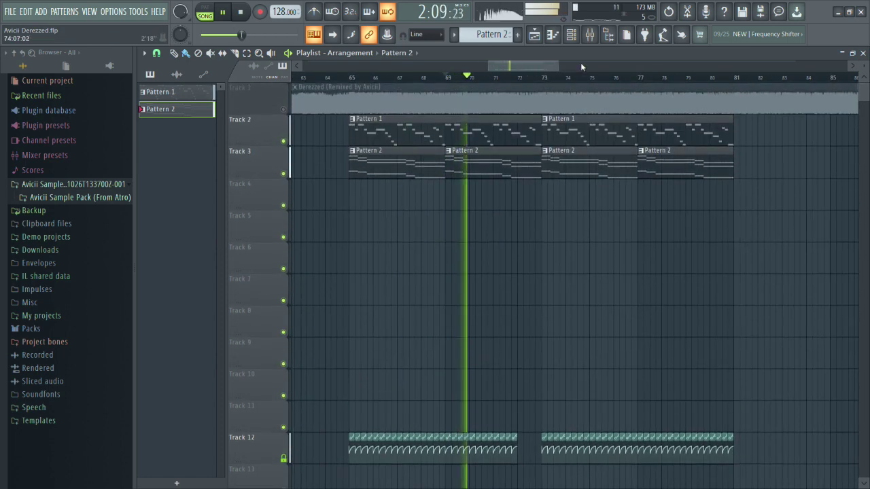
# Add a third reFX Nexus channel routed to Insert 3 and load the factory preset BA Basic Saw.
pyautogui.click(570, 34)
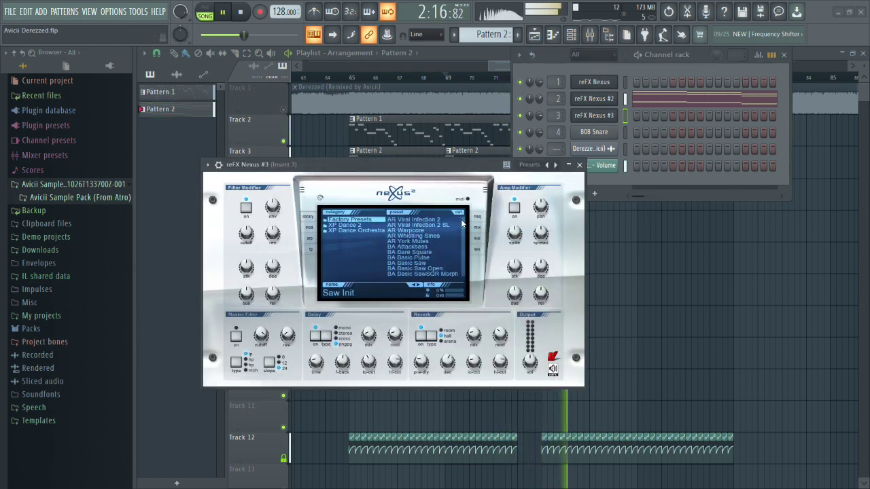
pyautogui.click(438, 262)
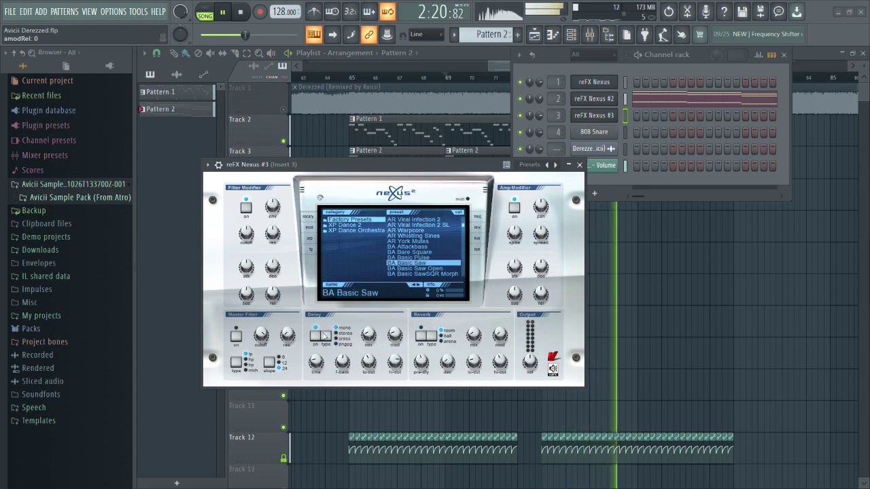
pyautogui.click(579, 165)
# Copy the lowest-octave notes of Pattern 2 and place a new Pattern 3 on Track 4 at bar 65.
pyautogui.doubleClick(438, 157)
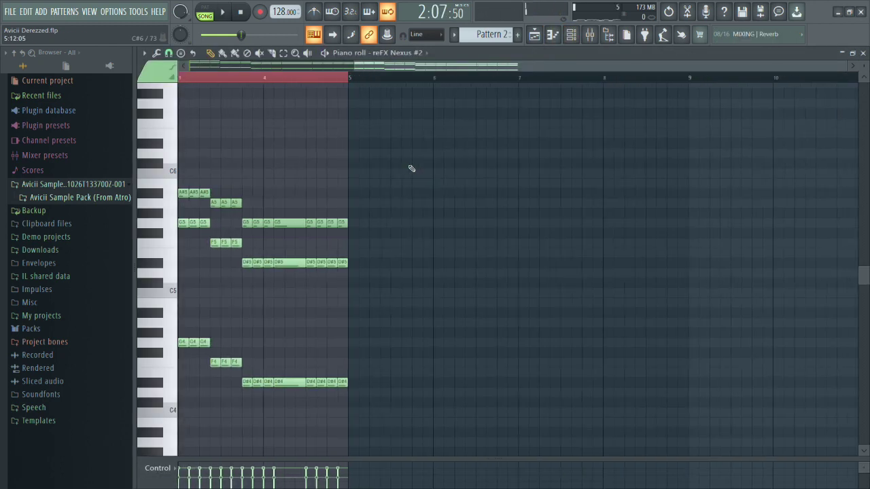
pyautogui.moveTo(540, 445); pyautogui.dragTo(111, 297)
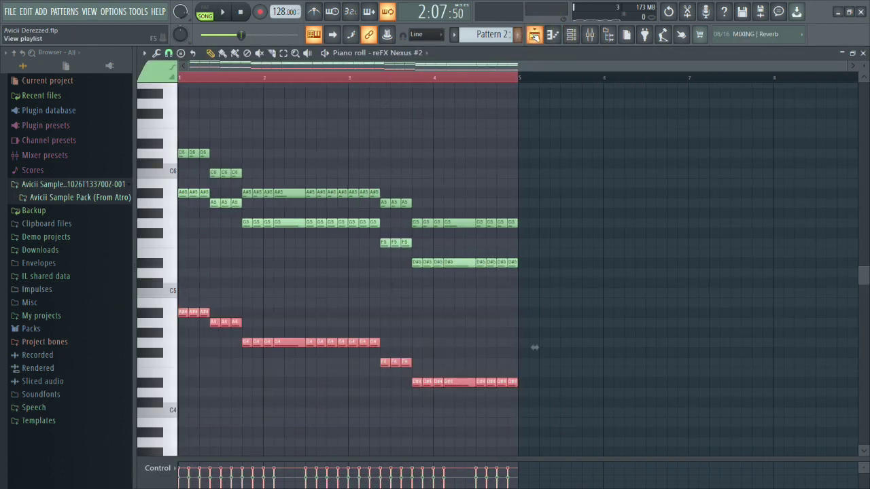
pyautogui.click(534, 36)
pyautogui.scroll(-1, 489, 39)
# Paste the copied low notes into the reFX Nexus #3 piano roll of Pattern 3 and return to the playlist.
pyautogui.click(572, 35)
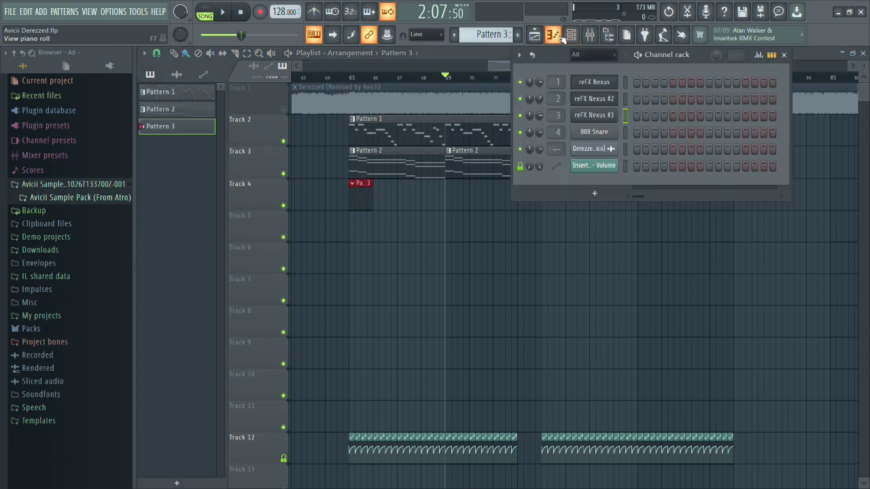
pyautogui.click(554, 37)
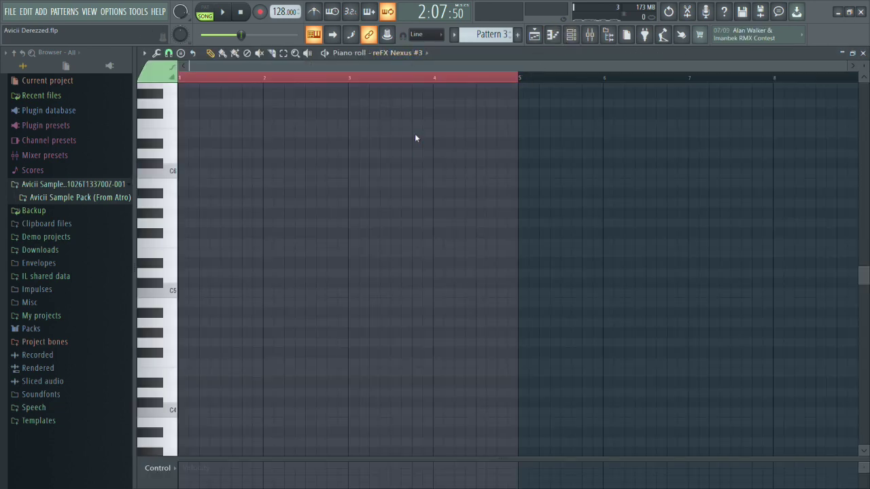
pyautogui.hotkey('ctrl', 'v')
pyautogui.press('space')
pyautogui.press('F5')
pyautogui.press('space')
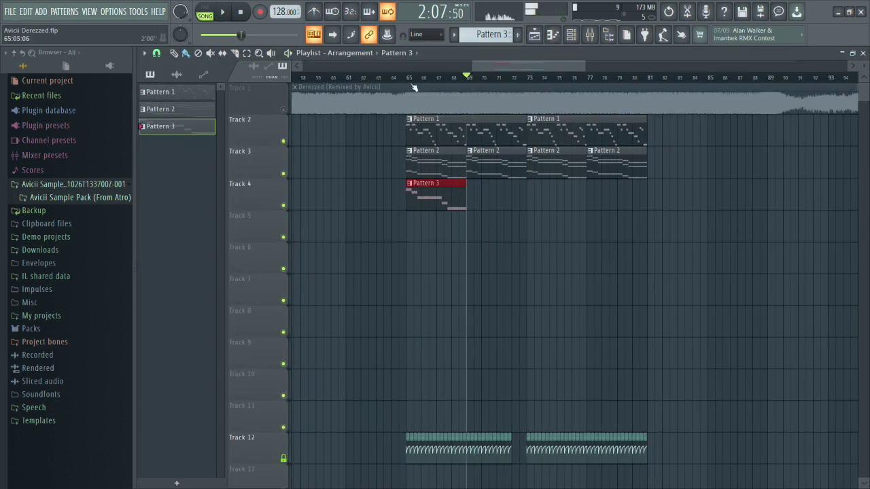
# Repeat Pattern 3 along Track 4 up to bar 81 and check the Insert 3 level during playback from bar 65.
pyautogui.click(410, 77)
pyautogui.moveTo(473, 195)
pyautogui.mouseDown()
pyautogui.moveTo(580, 198)
pyautogui.moveTo(566, 249)
pyautogui.moveTo(558, 249)
pyautogui.mouseUp()
pyautogui.scroll(1, 520, 238)
pyautogui.click(590, 36)
pyautogui.click(590, 35)
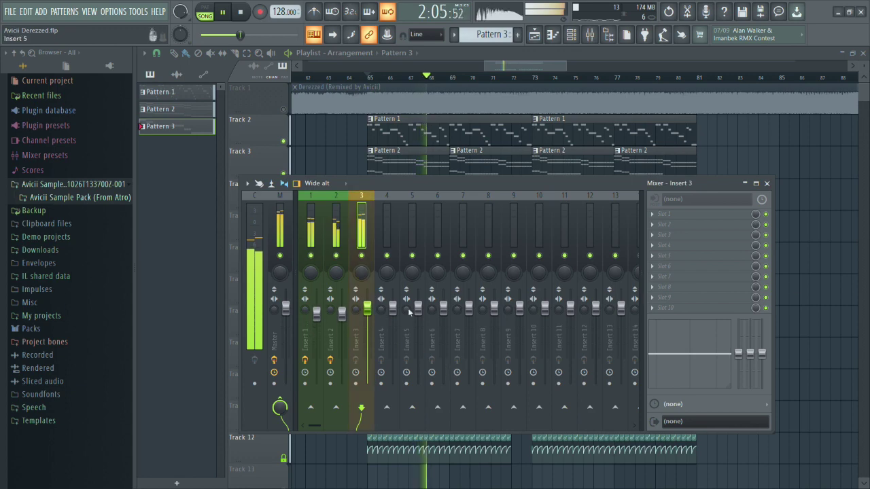
pyautogui.rightClick(817, 267)
# Select the first beat of bar 65 and create a volume automation clip for mixer Insert 3 over it.
pyautogui.scroll(4, 361, 230)
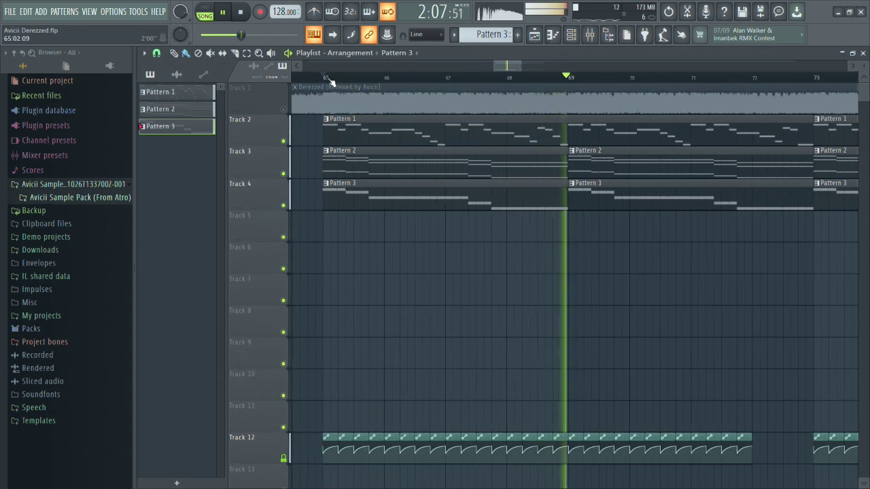
pyautogui.scroll(5, 332, 82)
pyautogui.moveTo(324, 78); pyautogui.dragTo(367, 82)
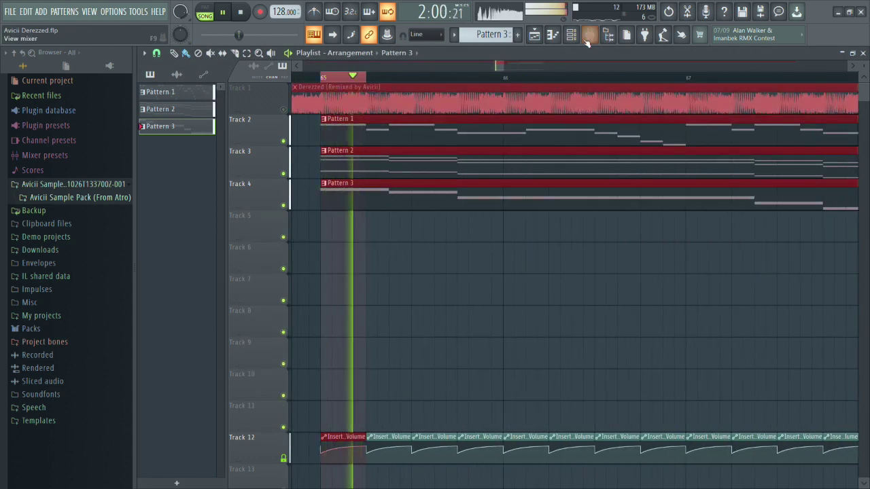
pyautogui.click(588, 36)
pyautogui.click(390, 386)
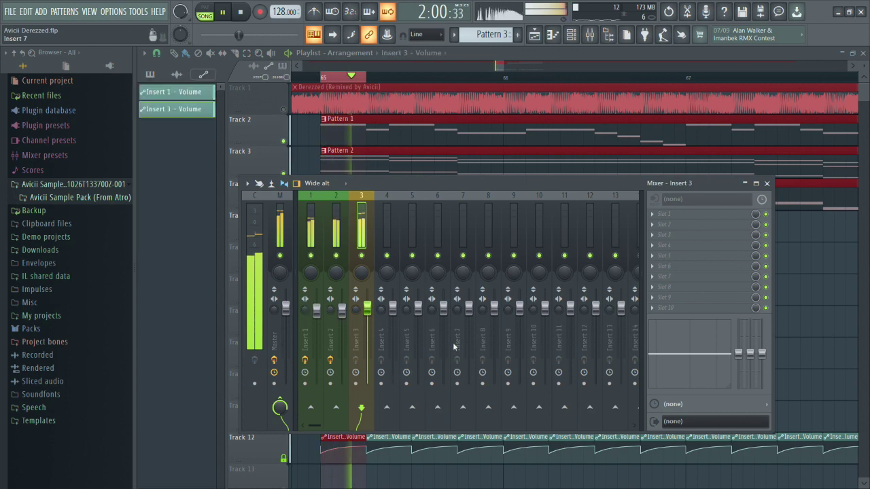
pyautogui.click(801, 310)
# Move the Insert 3 volume clip to Track 13 and shape a starting dip with a curved rise of about 24% tension, matching Track 12.
pyautogui.scroll(-1, 301, 235)
pyautogui.scroll(2, 301, 235)
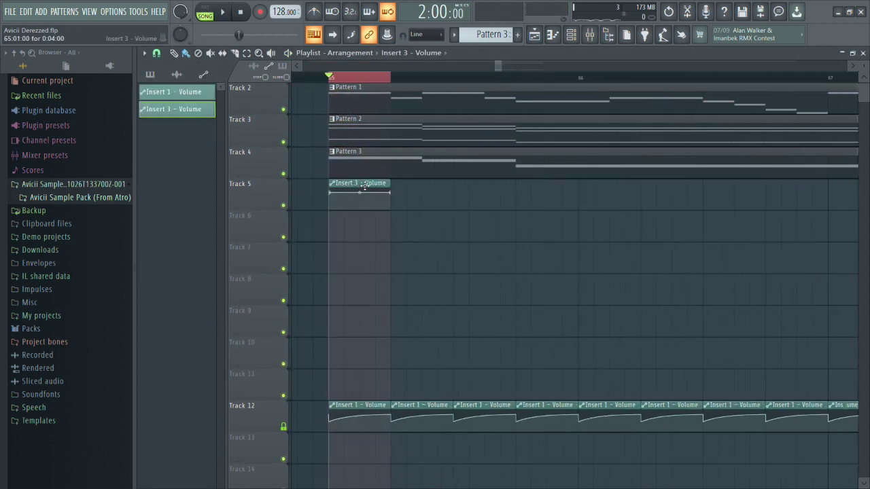
pyautogui.moveTo(352, 447); pyautogui.dragTo(367, 446)
pyautogui.scroll(-4, 356, 361)
pyautogui.scroll(2, 346, 342)
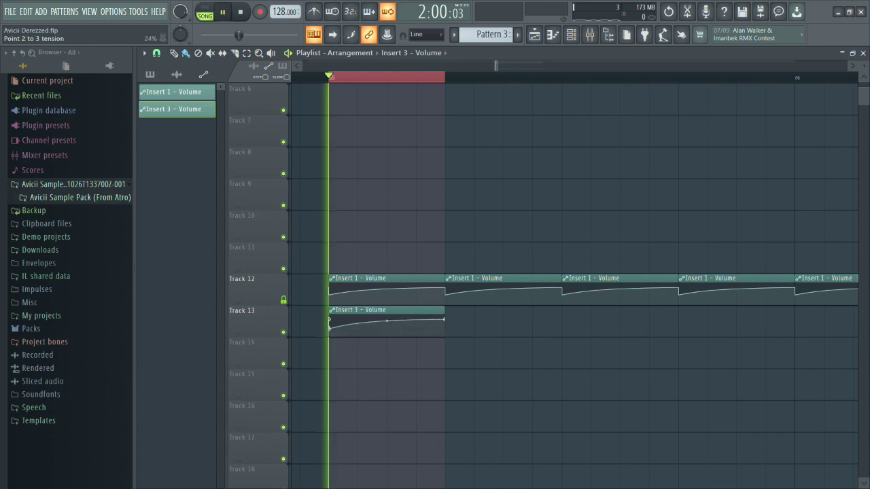
# Duplicate the one-beat Insert 3 volume clip along Track 13 from bar 65 up to bar 72.
pyautogui.scroll(-5, 388, 330)
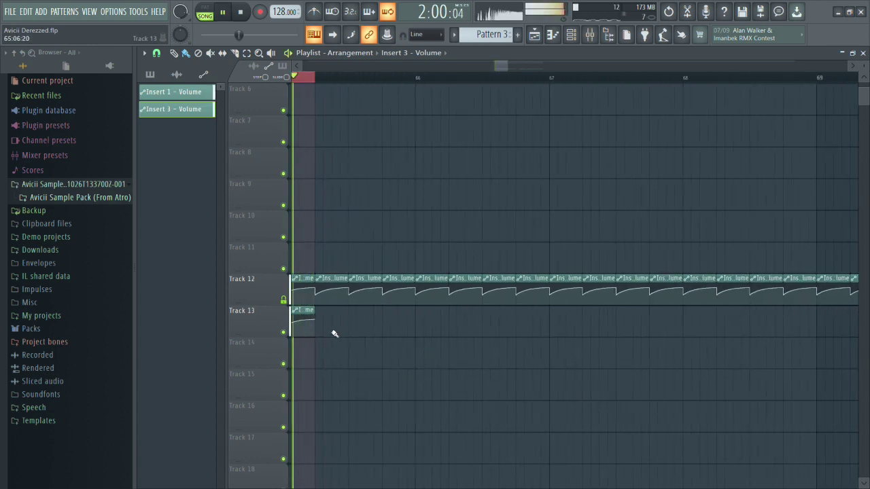
pyautogui.hotkey('ctrl', 'b')
pyautogui.hotkey('ctrl', 'b')
pyautogui.hotkey('ctrl', 'b')
pyautogui.hotkey('ctrl', 'b')
pyautogui.hotkey('ctrl', 'b')
pyautogui.hotkey('ctrl', 'b')
pyautogui.hotkey('ctrl', 'b')
pyautogui.hotkey('ctrl', 'b')
pyautogui.hotkey('ctrl', 'b')
pyautogui.hotkey('ctrl', 'b')
pyautogui.hotkey('ctrl', 'b')
pyautogui.hotkey('ctrl', 'b')
pyautogui.hotkey('ctrl', 'b')
pyautogui.hotkey('ctrl', 'b')
pyautogui.hotkey('ctrl', 'b')
pyautogui.hotkey('ctrl', 'b')
pyautogui.hotkey('ctrl', 'b')
pyautogui.keyDown('ctrl'); pyautogui.click(603, 358); pyautogui.keyUp('ctrl')
pyautogui.scroll(-4, 596, 386)
pyautogui.scroll(3, 581, 370)
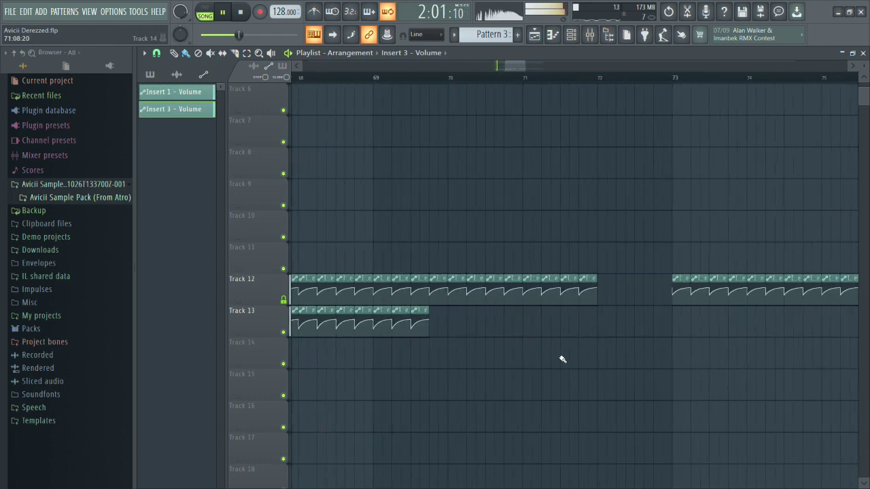
pyautogui.scroll(-4, 490, 371)
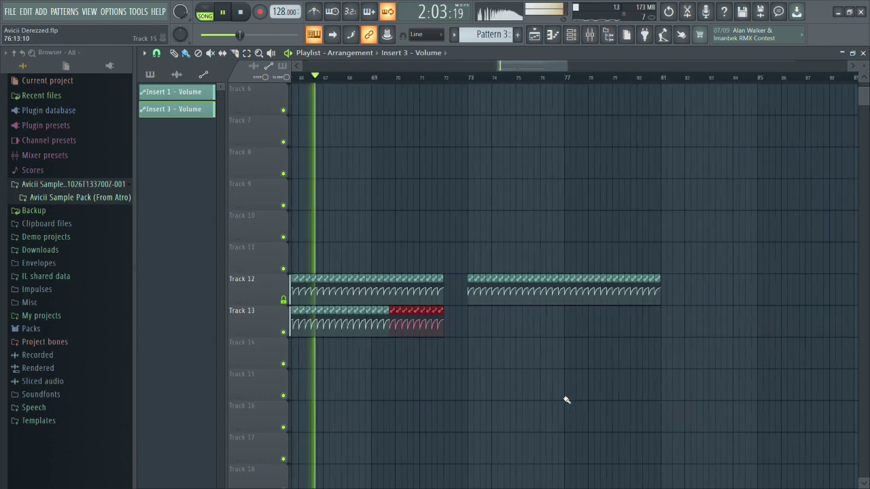
# Fill bars 73 to 81 of Track 13 with further copies of the Insert 3 volume clip.
pyautogui.scroll(2, 568, 399)
pyautogui.scroll(1, 297, 349)
pyautogui.moveTo(340, 326); pyautogui.dragTo(786, 344)
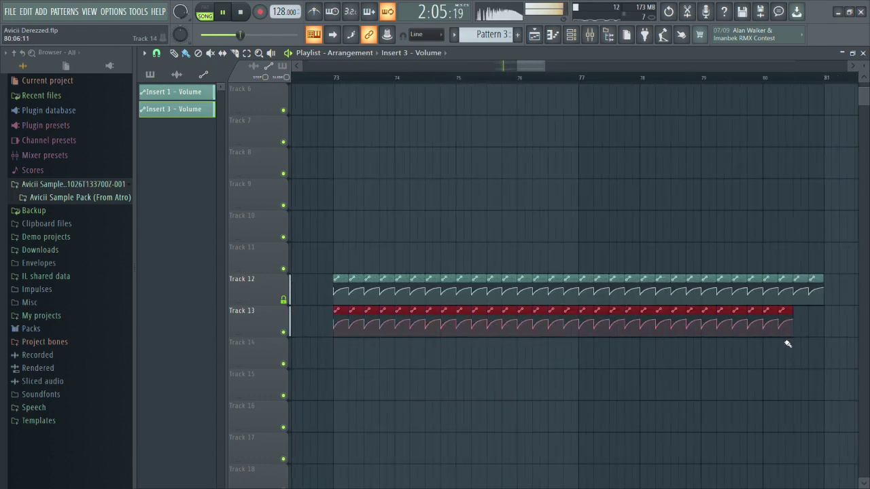
pyautogui.keyDown('ctrl'); pyautogui.click(740, 394); pyautogui.keyUp('ctrl')
pyautogui.scroll(-4, 674, 370)
pyautogui.scroll(5, 605, 272)
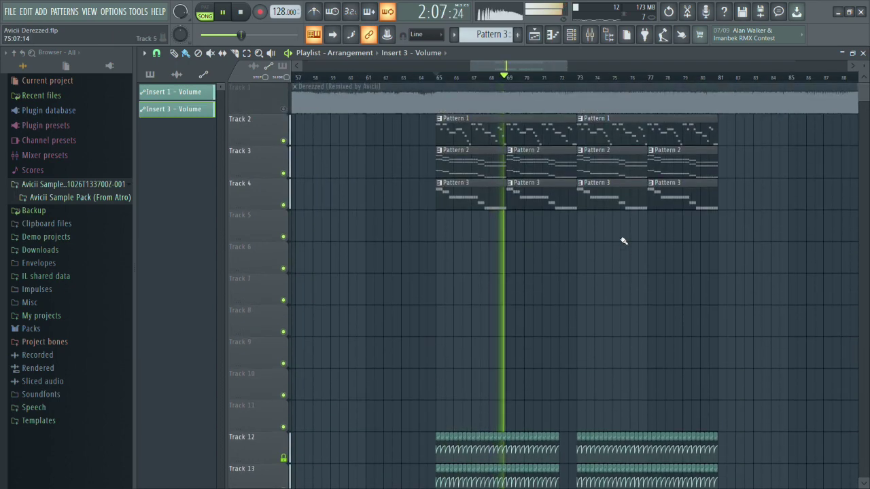
# Replay from bar 69 and compare the Track 1 reference with the three-layer patterns.
pyautogui.scroll(2, 615, 234)
pyautogui.rightClick(284, 110)
pyautogui.click(417, 78)
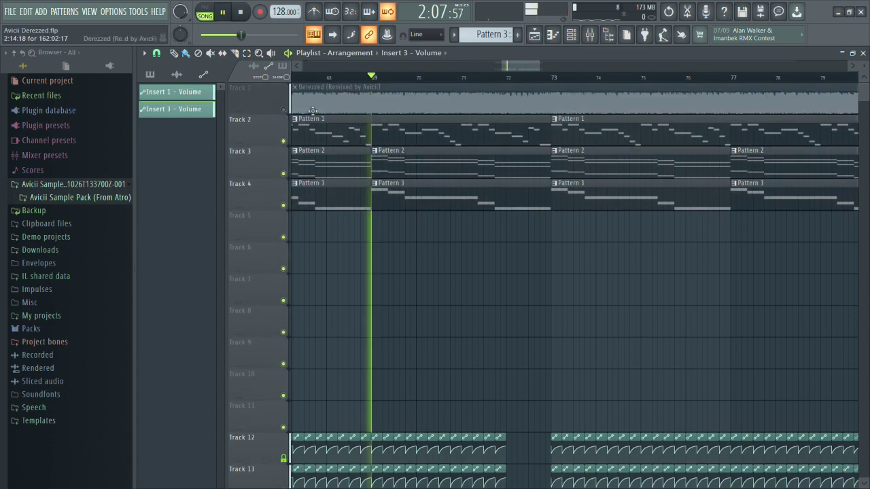
# Load Fruity parametric EQ 2 on Insert 3 and pull band 5 down slightly in the upper mids.
pyautogui.press('F9')
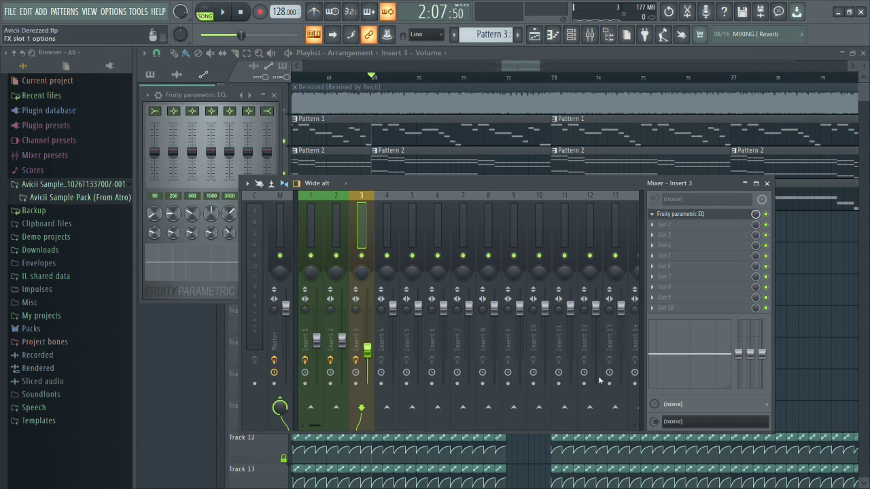
pyautogui.moveTo(294, 186)
pyautogui.mouseDown()
pyautogui.moveTo(292, 213)
pyautogui.moveTo(292, 200)
pyautogui.mouseUp()
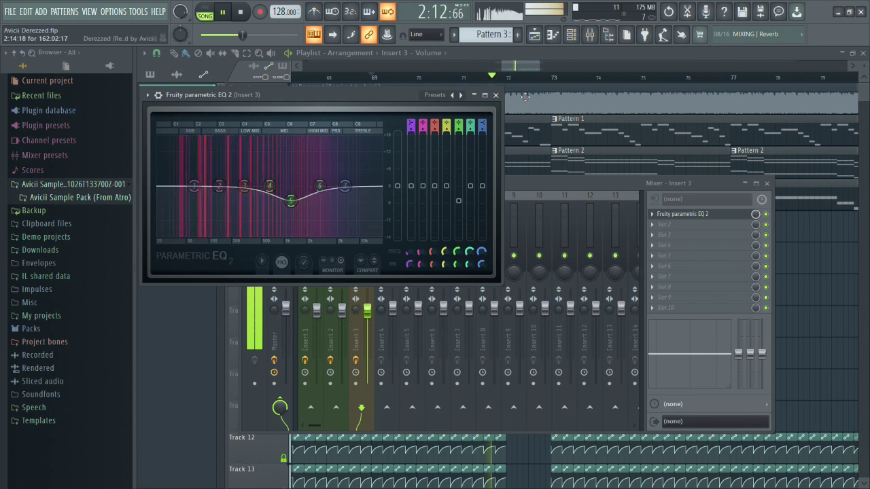
pyautogui.click(496, 95)
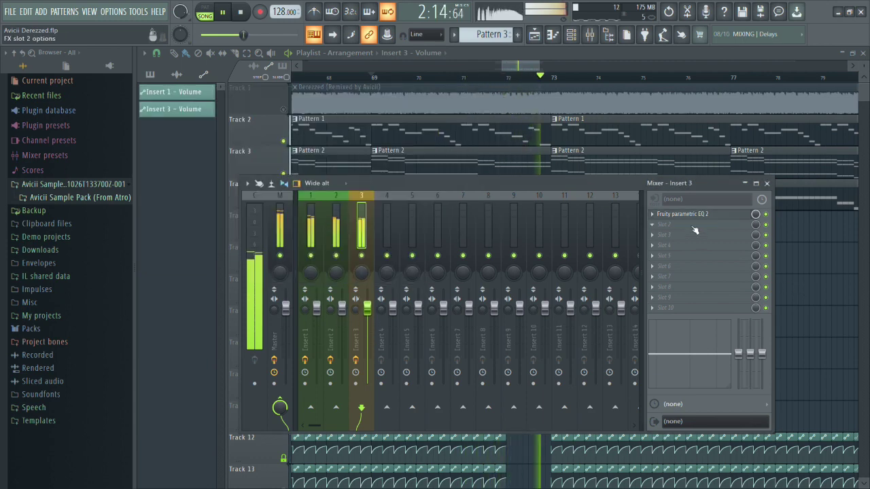
# Add Fruity Stereo Enhancer to the second effect slot of Insert 3 and return to the playlist.
pyautogui.click(590, 114)
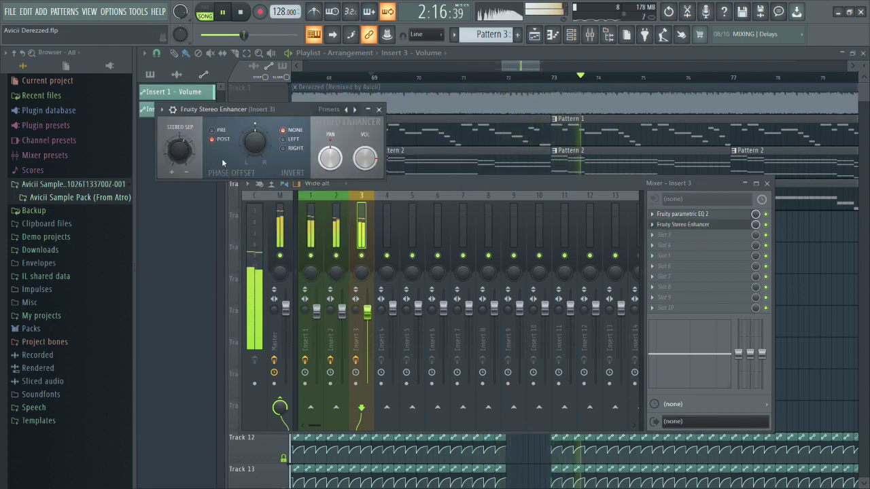
pyautogui.rightClick(837, 283)
pyautogui.scroll(-3, 561, 298)
pyautogui.scroll(1, 632, 315)
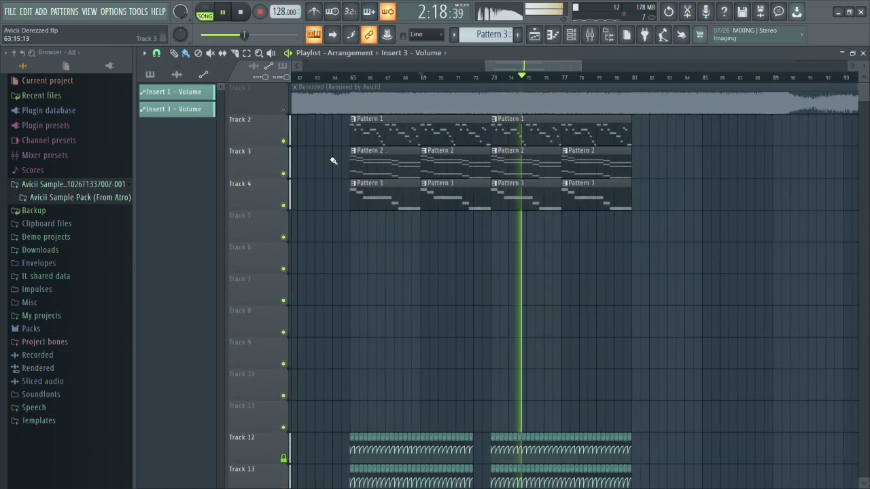
# Solo the Track 1 reference from just before bar 65, then compare the same passage with the unsoloed patterns.
pyautogui.rightClick(284, 110)
pyautogui.click(351, 76)
pyautogui.click(324, 77)
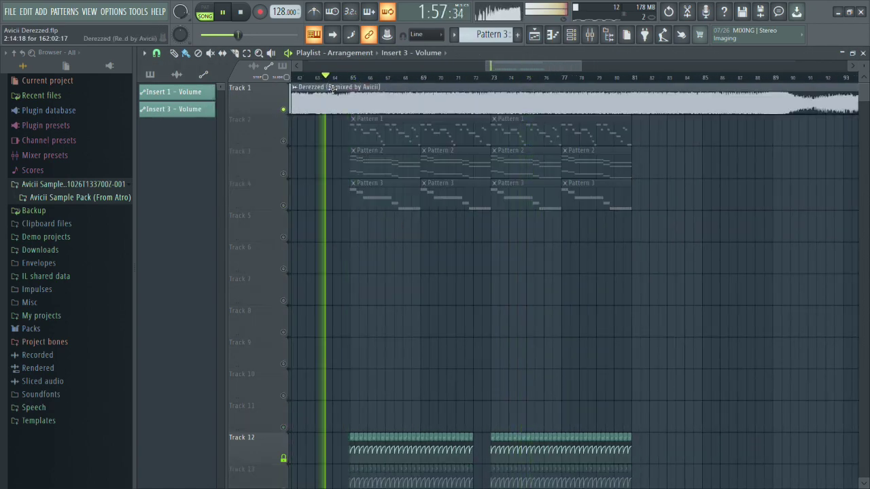
pyautogui.scroll(1, 360, 252)
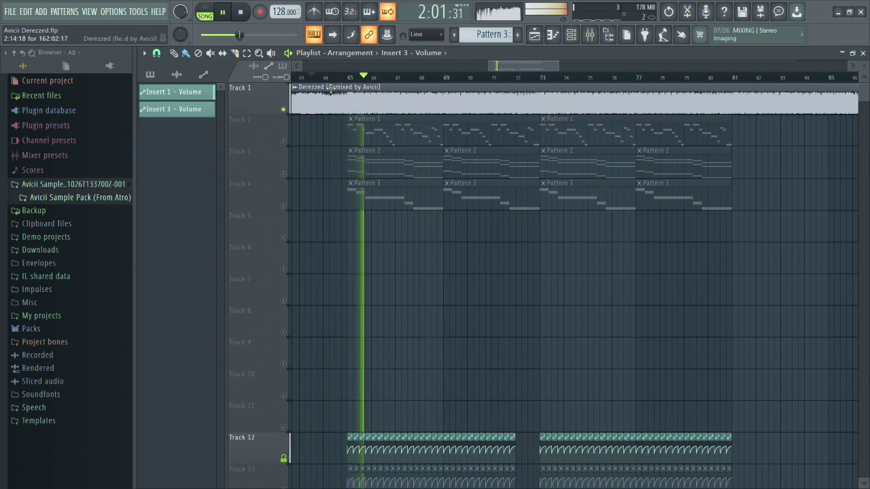
pyautogui.scroll(1, 346, 199)
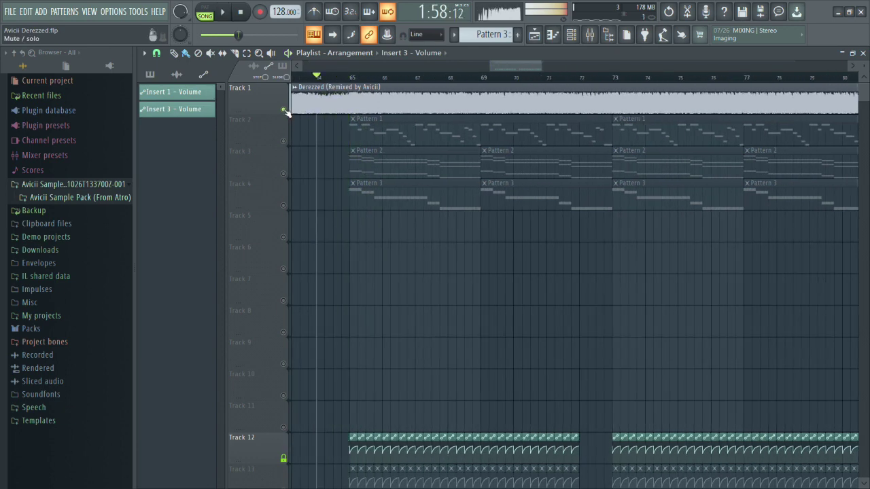
pyautogui.rightClick(284, 110)
pyautogui.click(284, 110)
pyautogui.press('space')
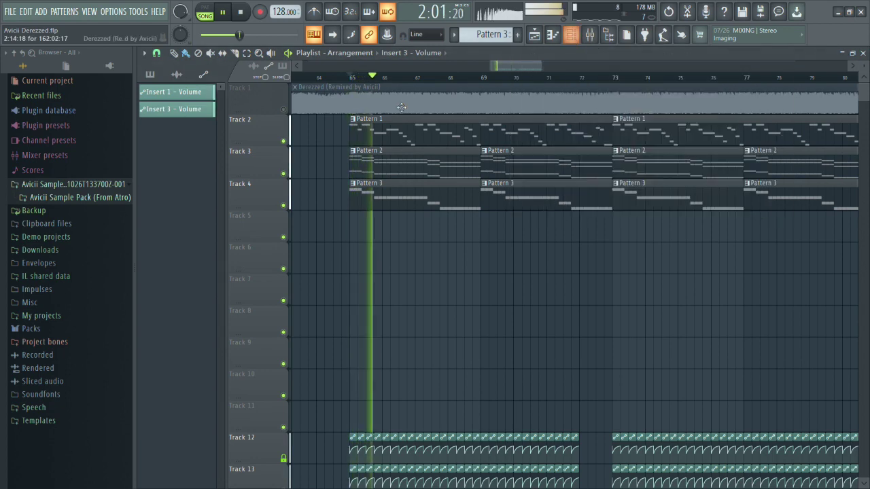
# Solo the Track 1 reference and listen to the section leading up to bar 65, replaying from around bar 61.
pyautogui.rightClick(283, 110)
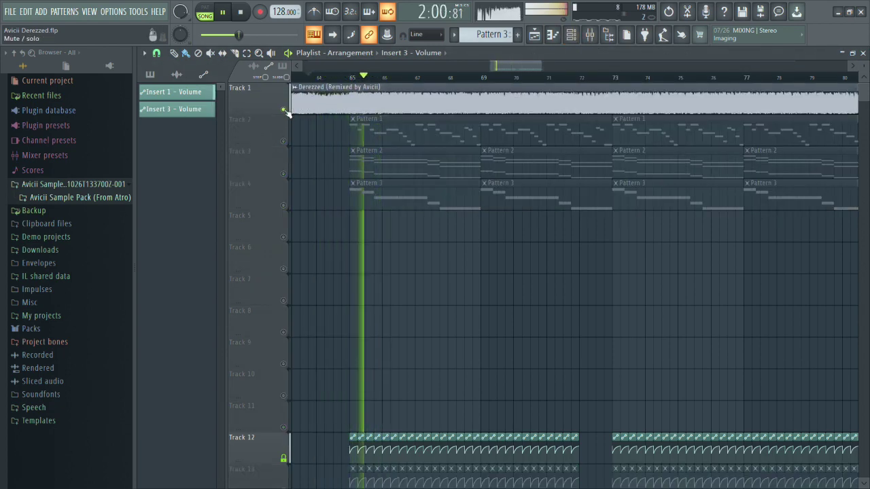
pyautogui.scroll(-2, 450, 208)
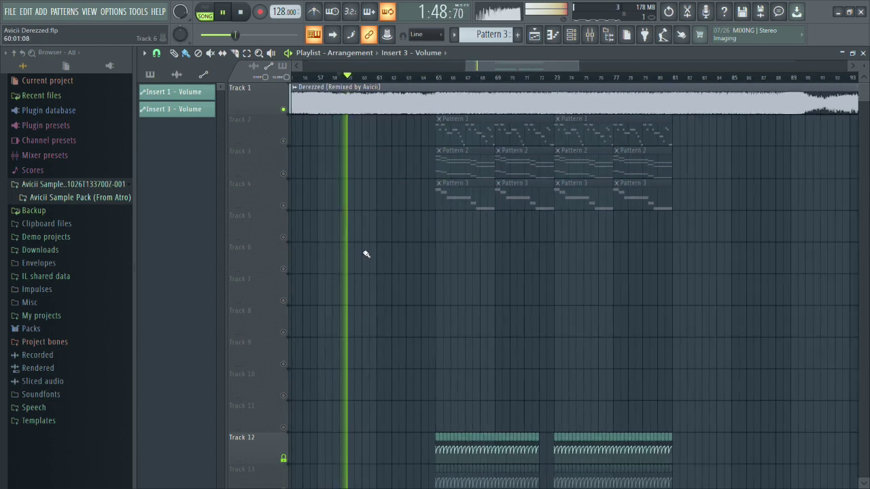
pyautogui.scroll(1, 367, 245)
pyautogui.scroll(2, 384, 269)
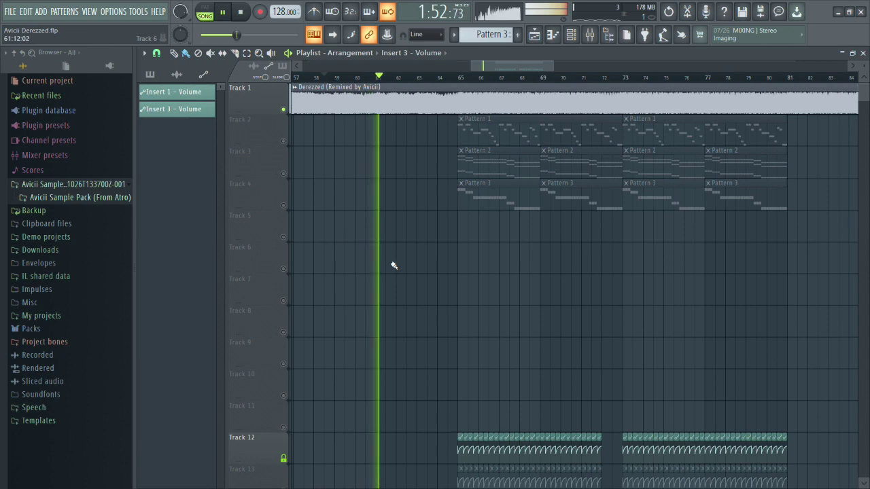
pyautogui.scroll(-2, 393, 266)
pyautogui.scroll(2, 449, 269)
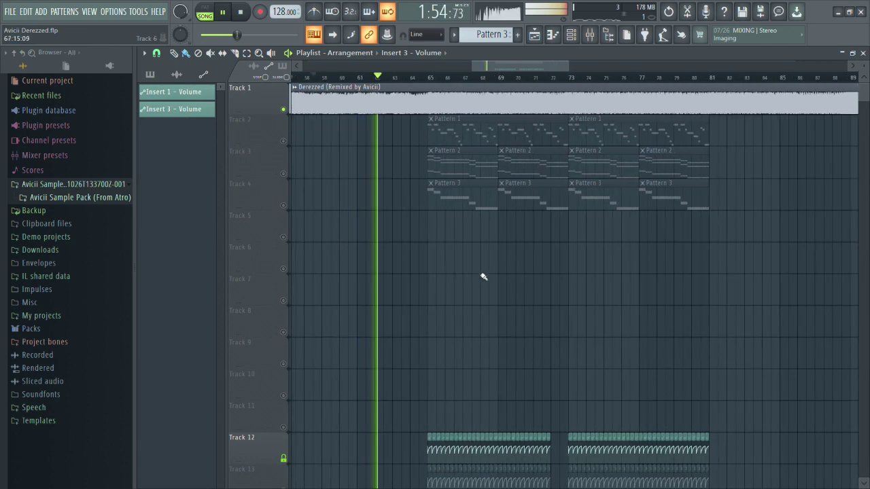
pyautogui.scroll(1, 465, 275)
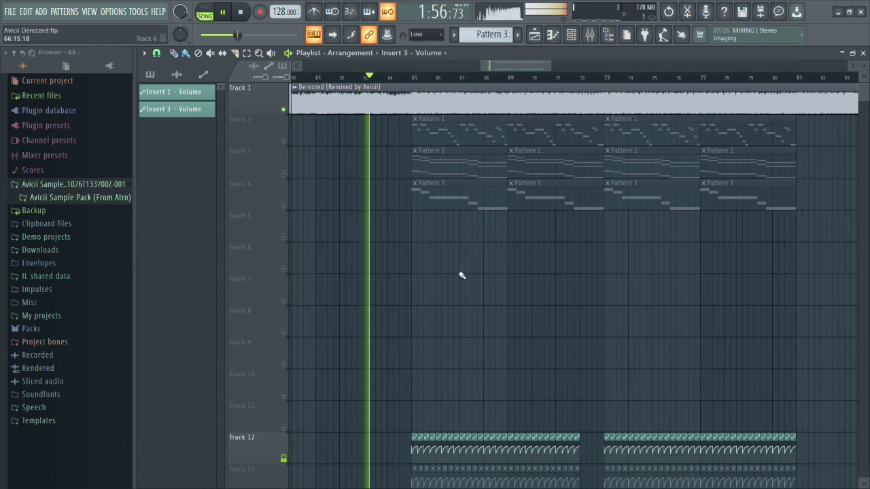
pyautogui.scroll(-2, 459, 275)
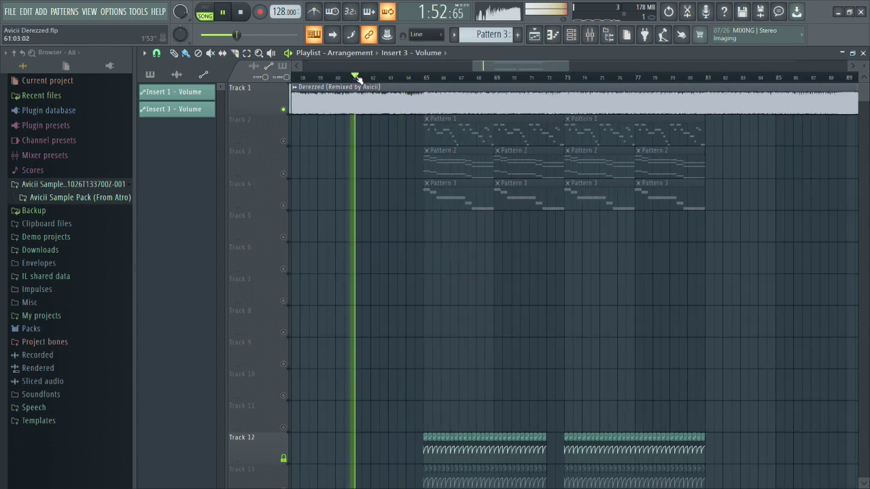
# Place a Pattern 2 clip on Track 3 at bar 61, make Track 3 audible with Track 1 muted, and open Pattern 2 in the piano roll.
pyautogui.scroll(4, 375, 186)
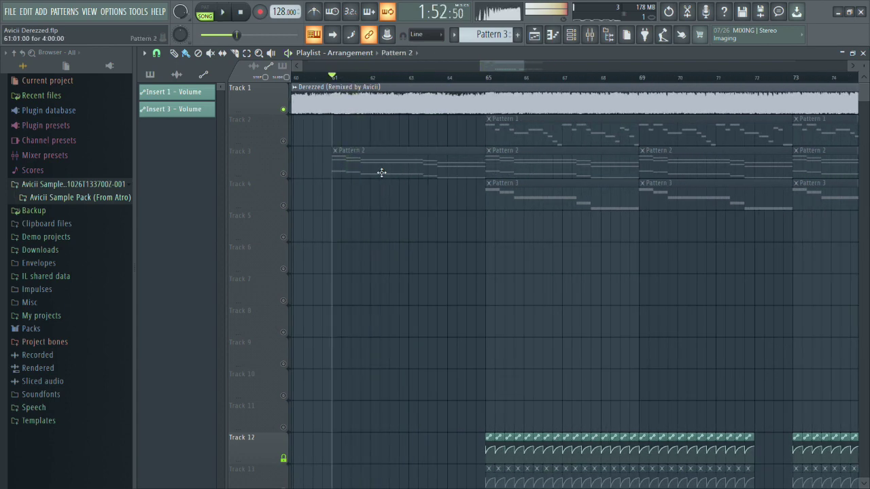
pyautogui.click(285, 176)
pyautogui.press('space')
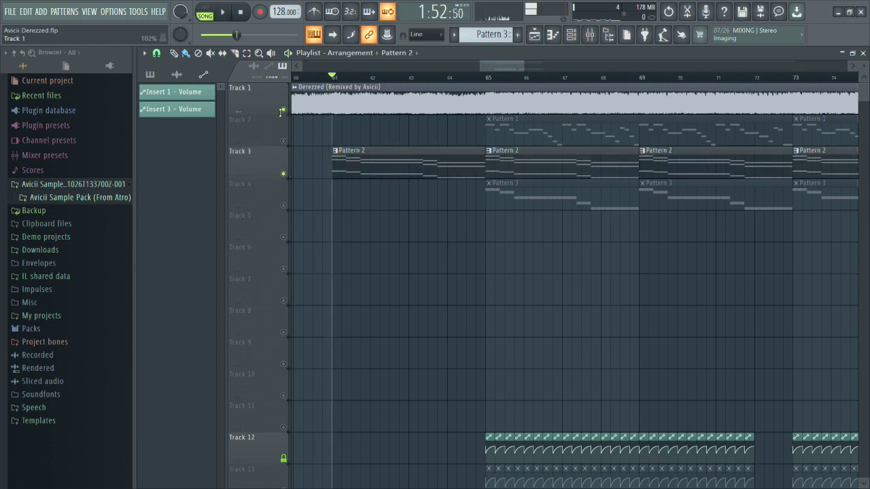
pyautogui.click(283, 110)
pyautogui.doubleClick(372, 171)
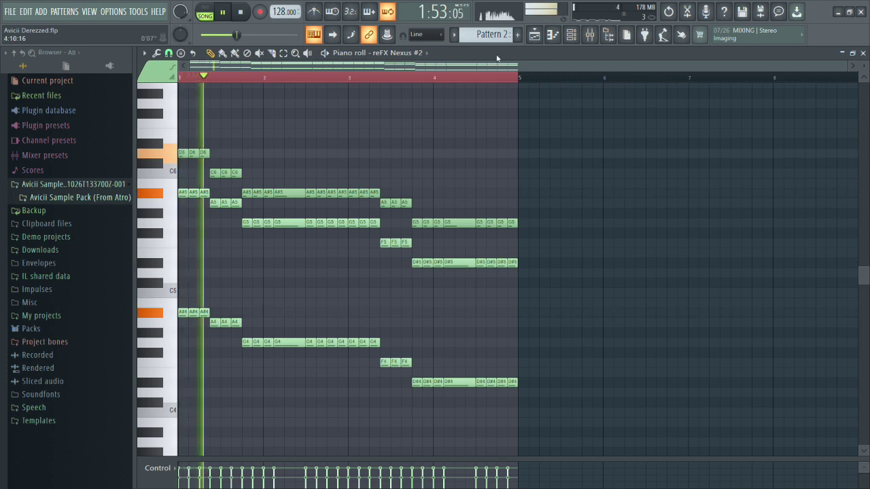
# Compare the Track 1 reference with Pattern 2 on Track 3 from bar 61 by switching between them, then reopen Pattern 2's piano roll.
pyautogui.click(535, 36)
pyautogui.click(284, 110)
pyautogui.click(283, 174)
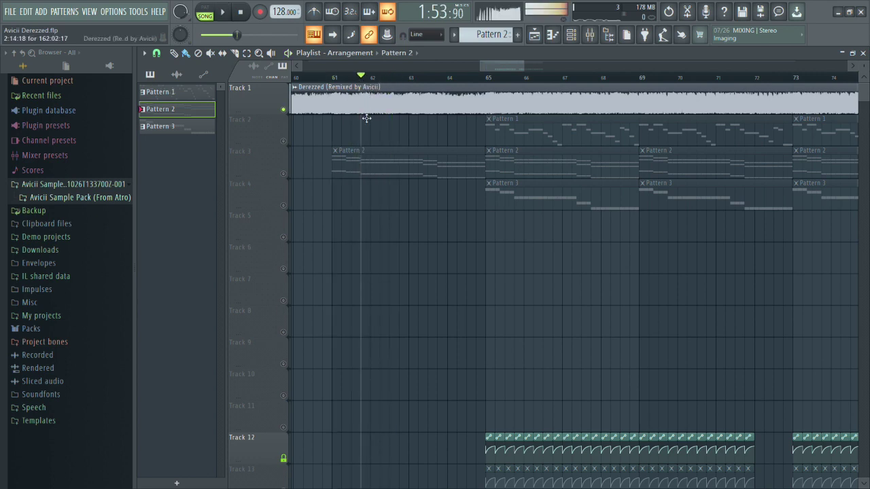
pyautogui.click(283, 174)
pyautogui.click(283, 174)
pyautogui.press('space')
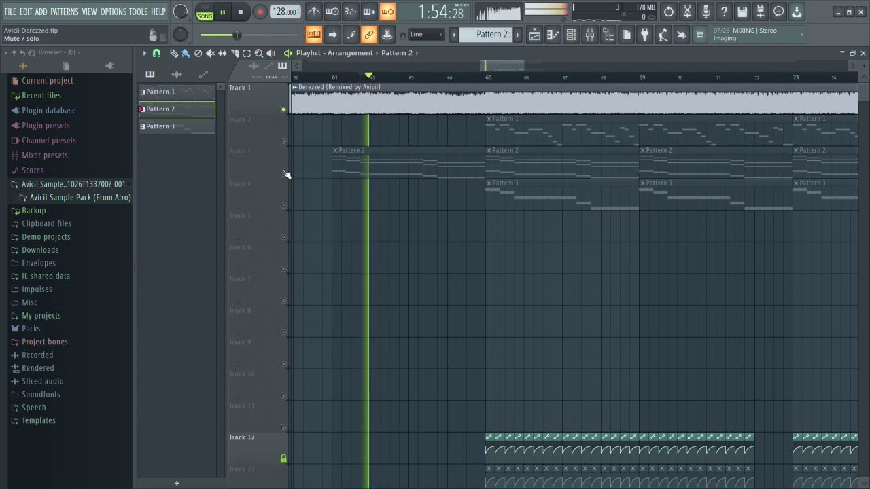
pyautogui.click(283, 174)
pyautogui.doubleClick(380, 170)
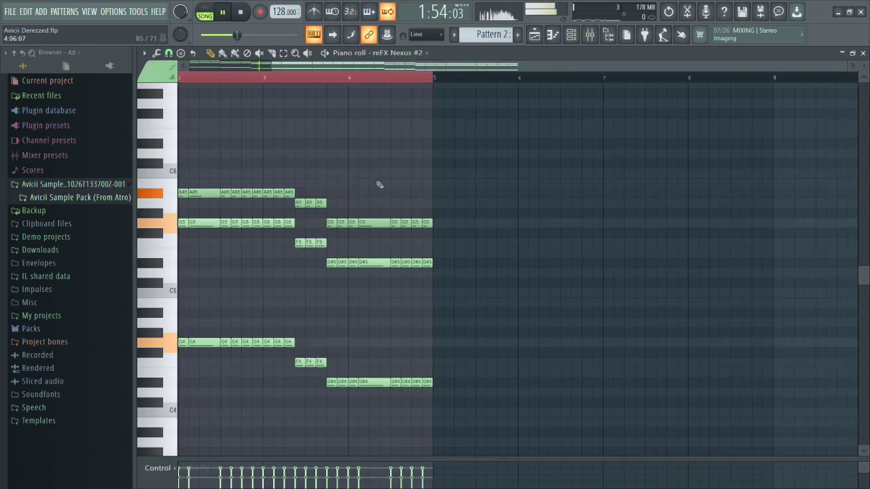
# Try a row of F5 notes beneath the repeated G5 notes in Pattern 2, audition it and remove it.
pyautogui.press('space')
pyautogui.scroll(2, 264, 248)
pyautogui.moveTo(240, 244); pyautogui.dragTo(405, 246)
pyautogui.press('space')
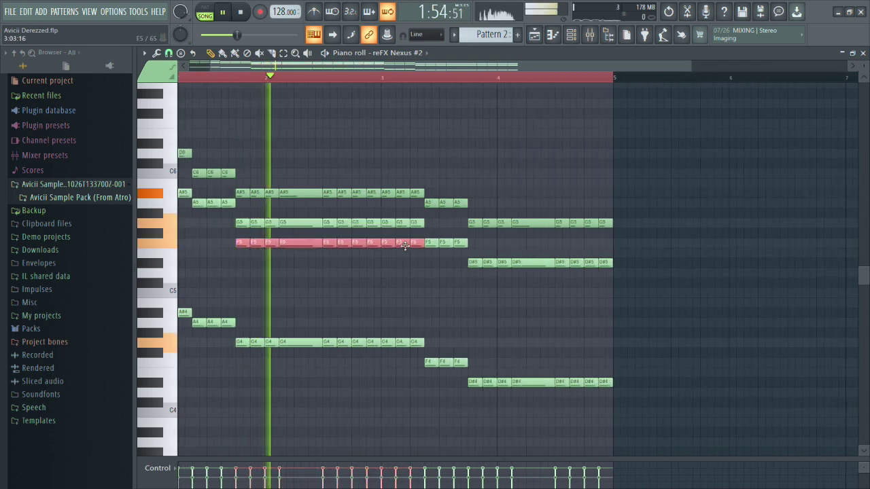
pyautogui.press('space')
pyautogui.press('space')
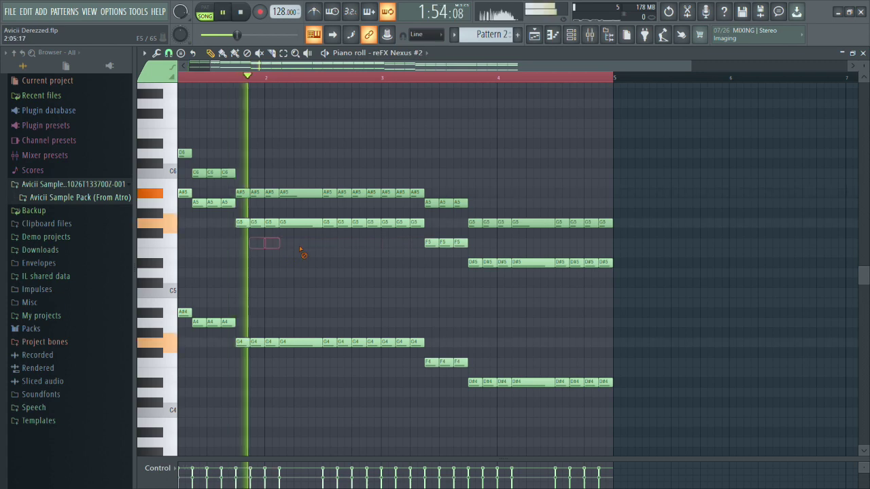
# Compare the Track 1 reference with Pattern 2 on Track 3 around bars 61 and 62, soloing each one by turns.
pyautogui.press('space')
pyautogui.press('F5')
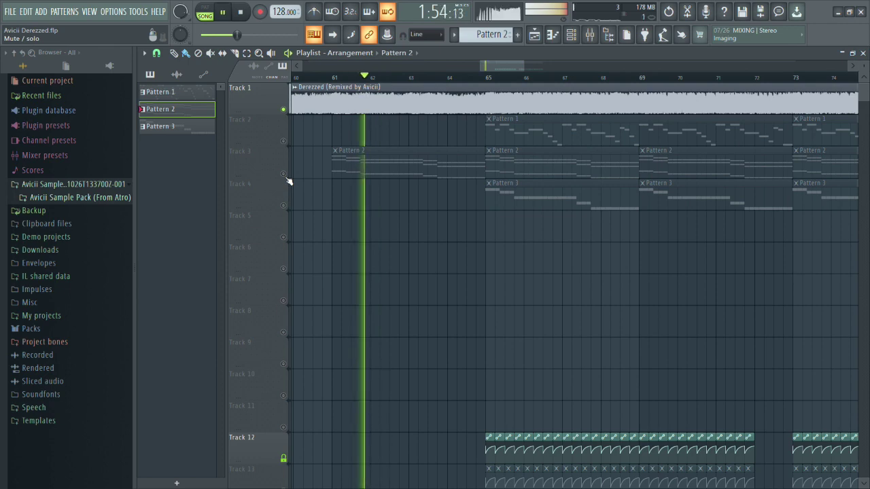
pyautogui.press('space')
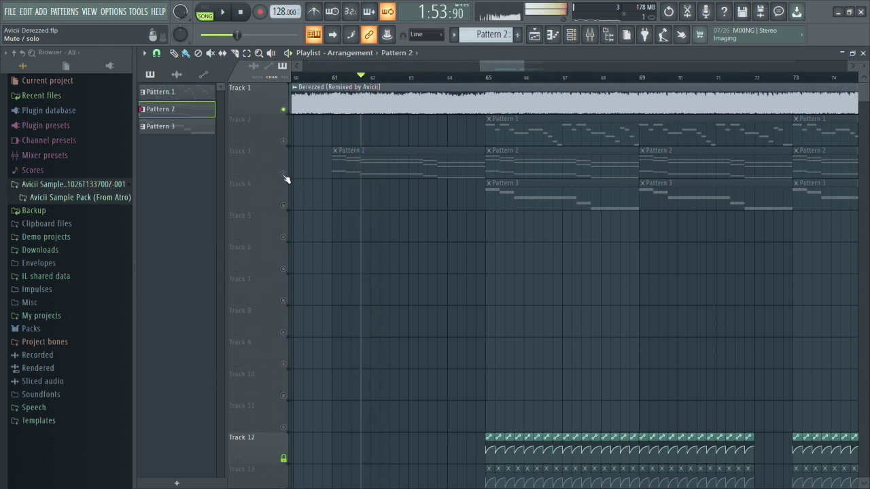
pyautogui.press('F7')
pyautogui.press('space')
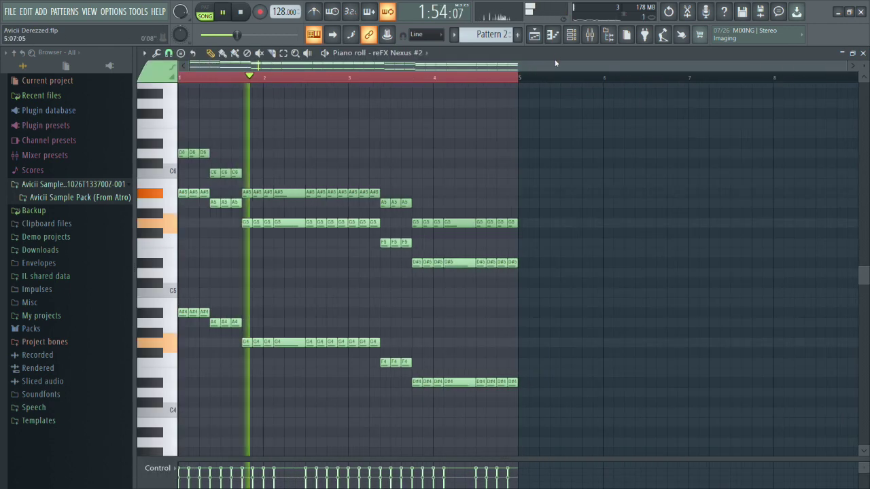
pyautogui.press('F5')
pyautogui.click(283, 110)
pyautogui.press('space')
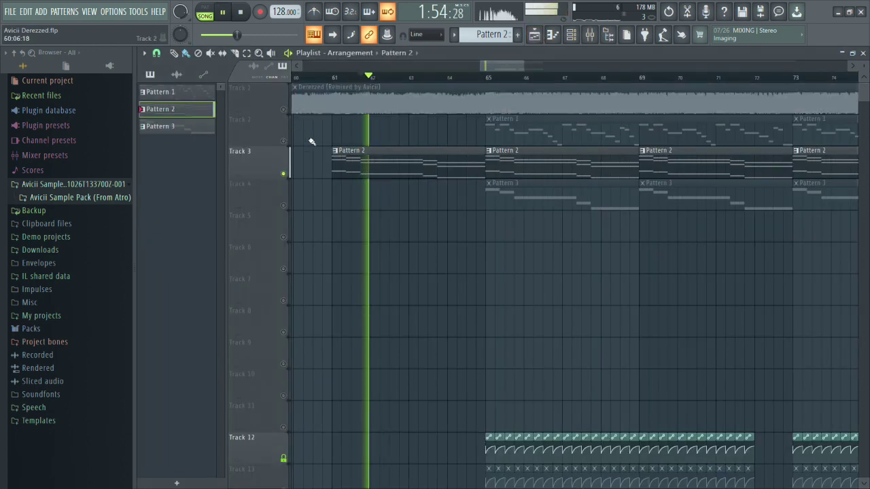
pyautogui.rightClick(283, 109)
pyautogui.click(331, 79)
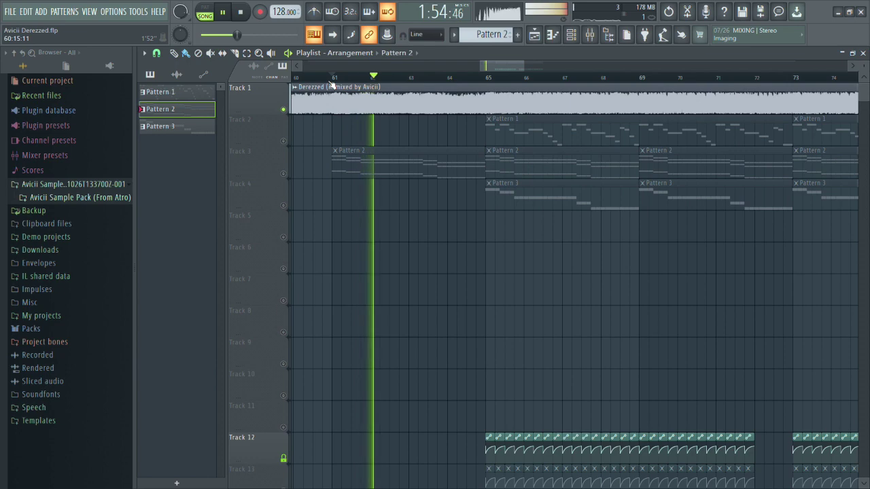
pyautogui.rightClick(283, 109)
pyautogui.click(283, 109)
pyautogui.press('space')
# Add F5 notes in Pattern 2 beneath the opening D6, C6 and repeated A#5 notes, matching their rhythm and auditioning the additions.
pyautogui.doubleClick(380, 173)
pyautogui.hscroll(-3, 379, 172)
pyautogui.moveTo(379, 223); pyautogui.dragTo(254, 228)
pyautogui.moveTo(384, 219); pyautogui.dragTo(251, 250)
pyautogui.press('space')
pyautogui.press('space')
pyautogui.moveTo(250, 216); pyautogui.dragTo(218, 250)
pyautogui.press('space')
pyautogui.press('space')
pyautogui.moveTo(213, 198); pyautogui.dragTo(185, 243)
pyautogui.click(284, 283)
# Listen to the soloed Track 1 reference from around bar 61, and audition Pattern 2 with its F5 row on Track 3.
pyautogui.click(532, 35)
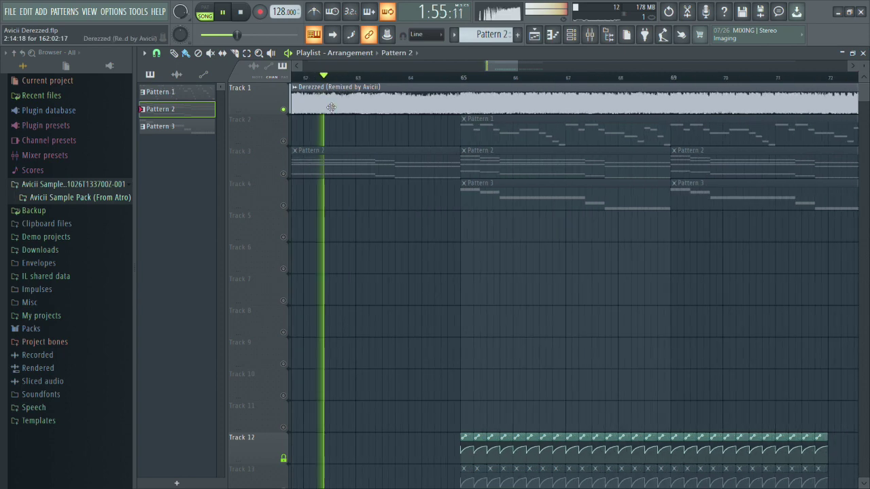
pyautogui.click(308, 77)
pyautogui.scroll(-2, 330, 146)
pyautogui.click(325, 88)
pyautogui.click(321, 76)
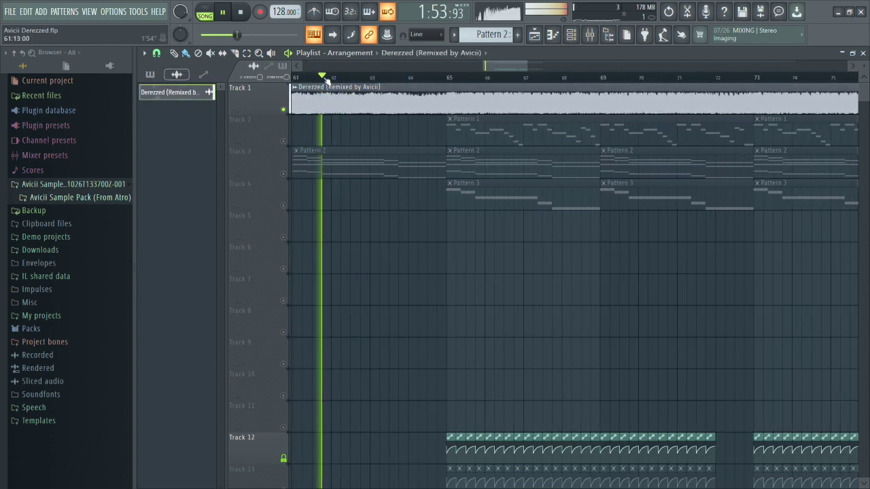
pyautogui.scroll(2, 322, 150)
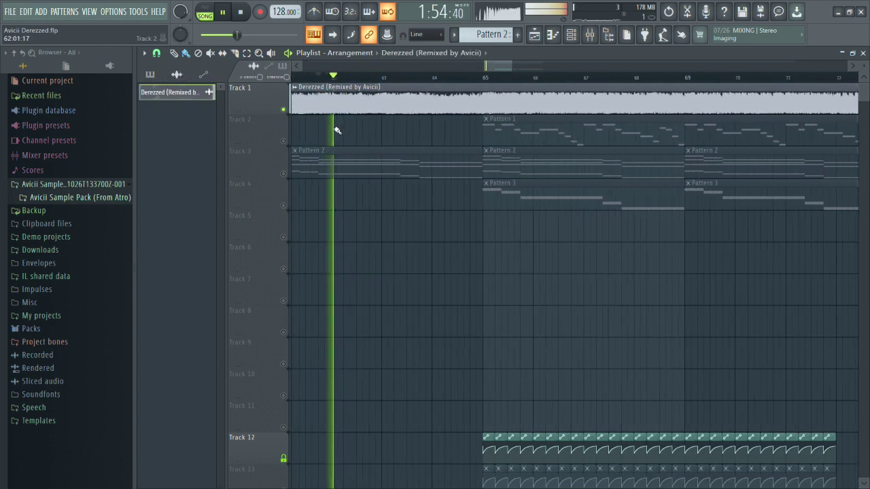
pyautogui.click(284, 174)
pyautogui.doubleClick(339, 166)
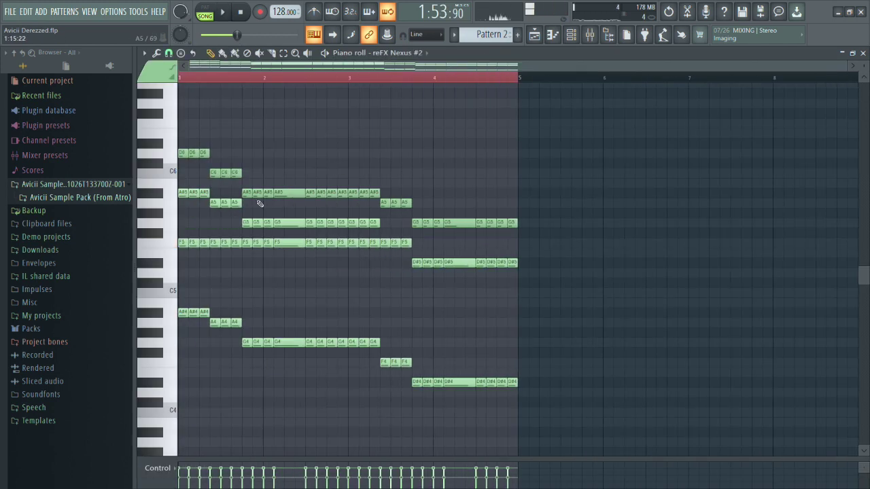
pyautogui.press('space')
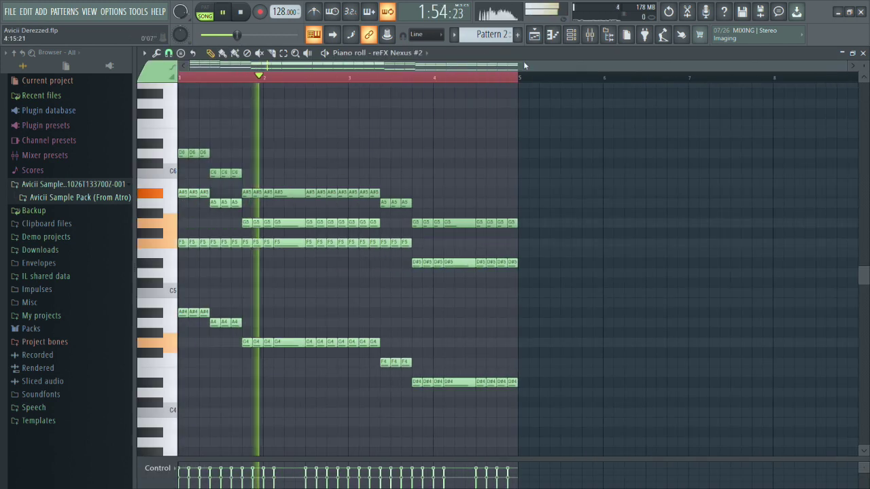
# Solo the Track 1 reference and replay short sections between bars 61 and 64 to work out the remaining chord notes.
pyautogui.click(534, 35)
pyautogui.press('space')
pyautogui.click(284, 111)
pyautogui.press('space')
pyautogui.press('space')
pyautogui.press('space')
pyautogui.scroll(-1, 367, 98)
pyautogui.click(323, 78)
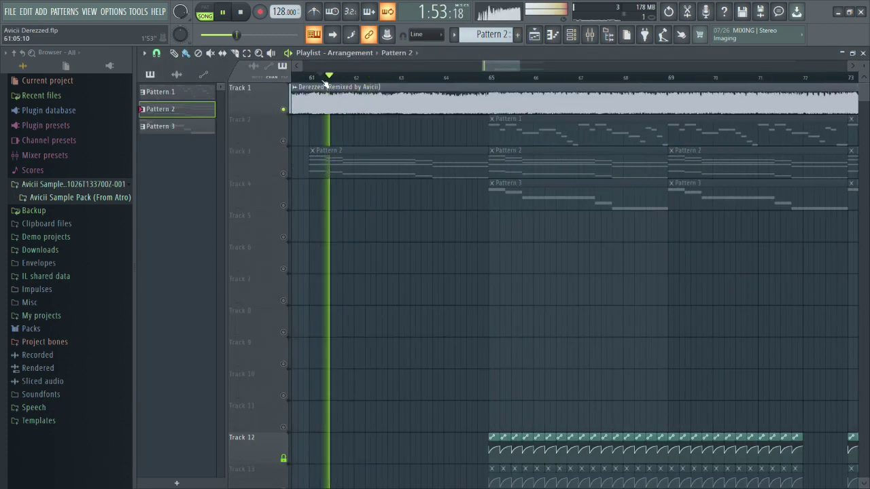
pyautogui.press('space')
pyautogui.press('space')
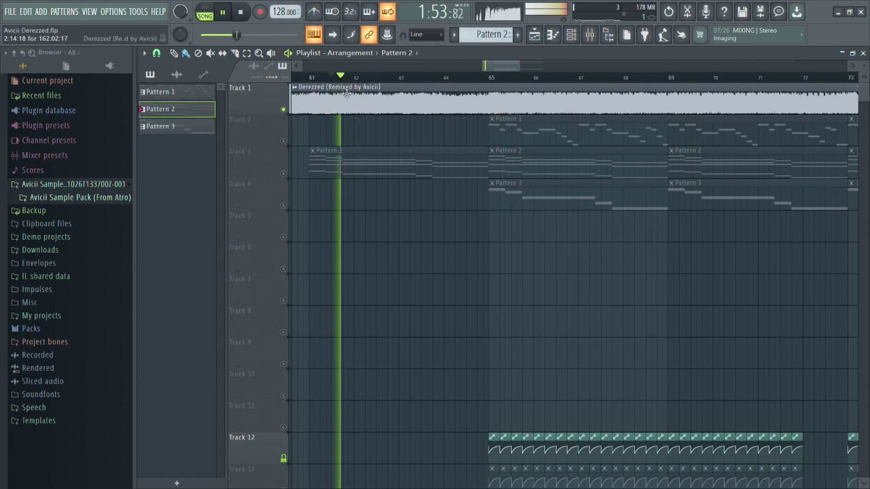
pyautogui.click(315, 78)
pyautogui.scroll(-2, 345, 136)
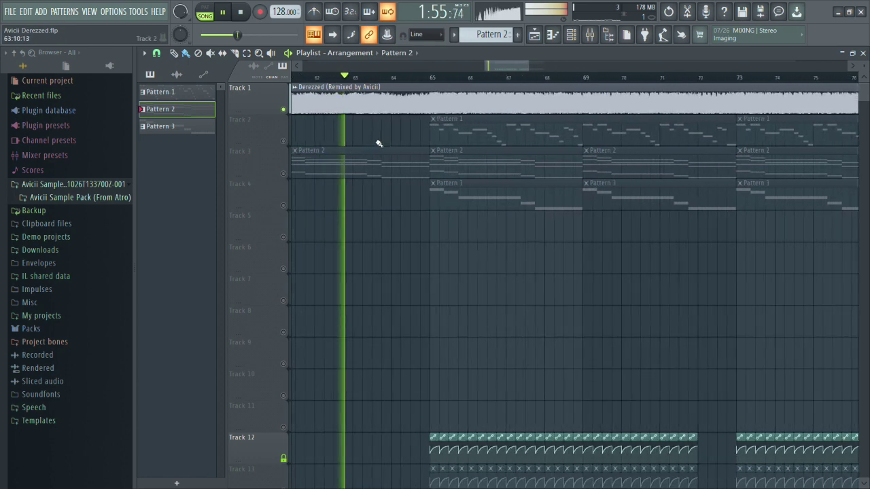
pyautogui.scroll(2, 379, 144)
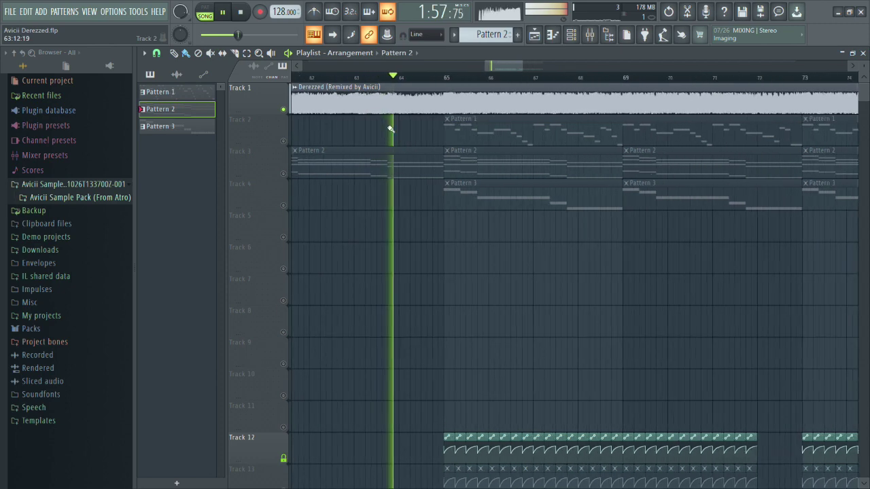
pyautogui.click(356, 79)
pyautogui.scroll(2, 417, 131)
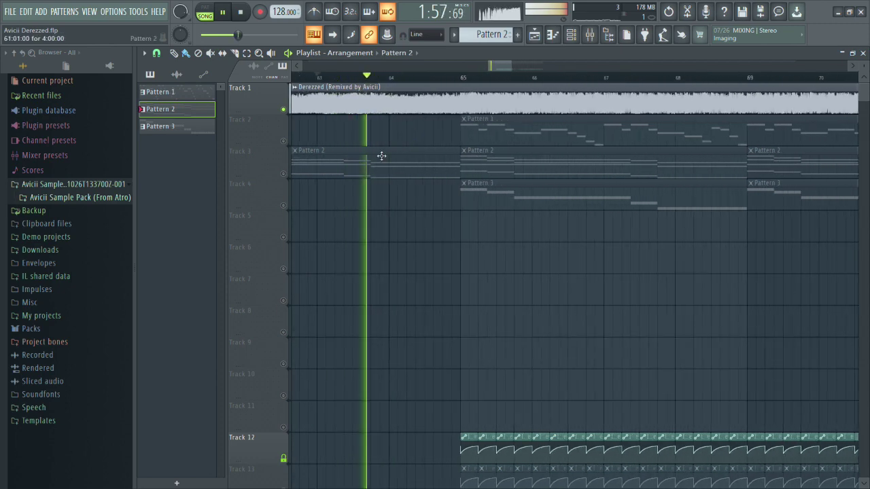
pyautogui.scroll(-3, 381, 156)
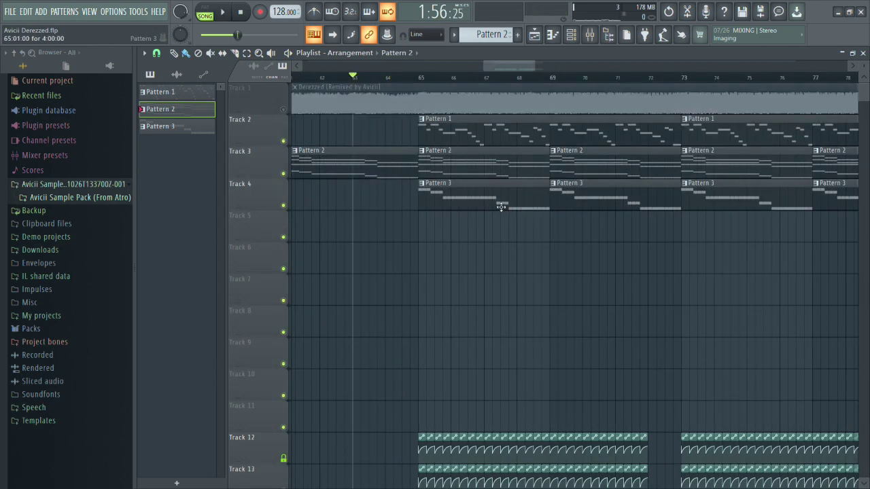
# Check Pattern 3's notes against the D#4 key, and compare the layers with the Track 1 reference from bar 61.
pyautogui.doubleClick(502, 205)
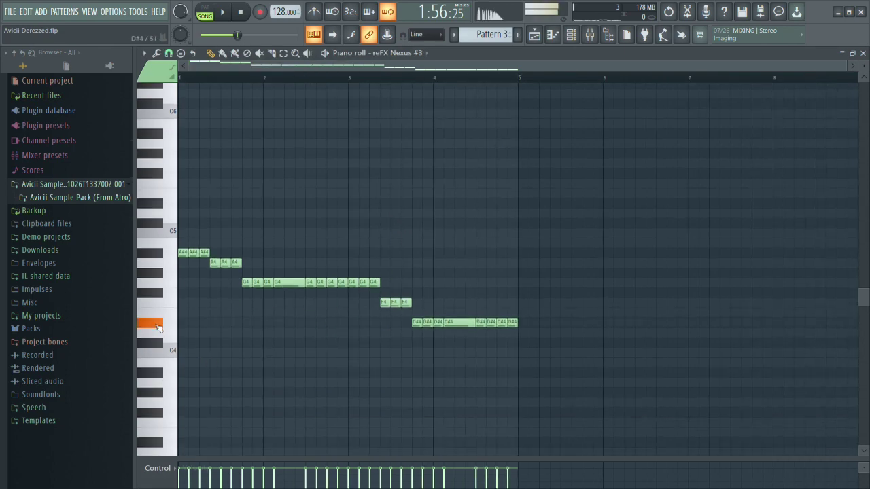
pyautogui.click(535, 35)
pyautogui.click(360, 77)
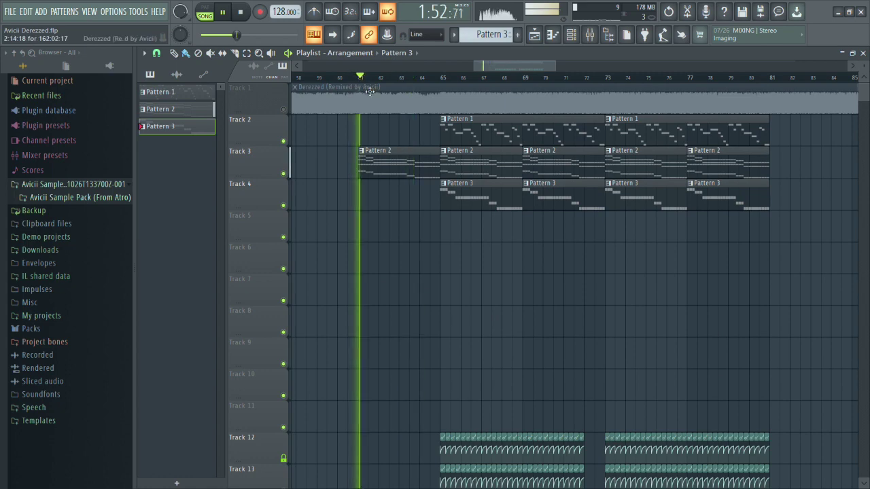
pyautogui.keyDown('ctrl'); pyautogui.click(284, 110); pyautogui.keyUp('ctrl')
pyautogui.scroll(2, 387, 200)
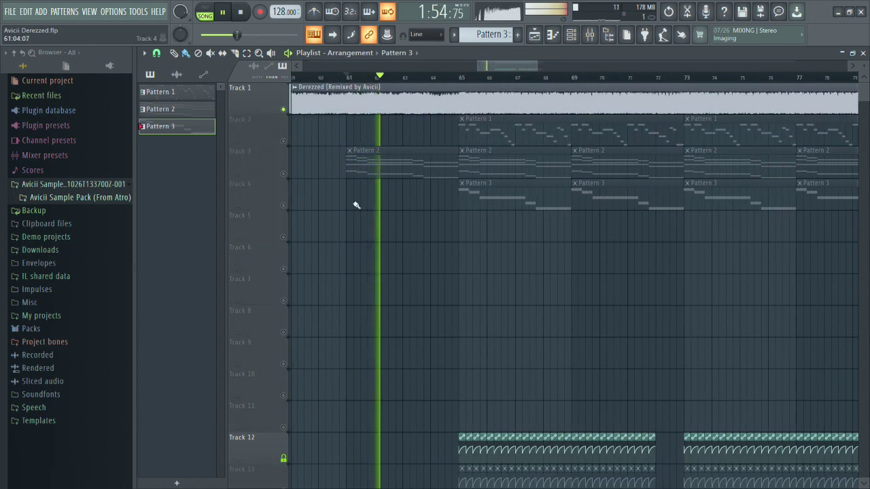
pyautogui.scroll(2, 407, 197)
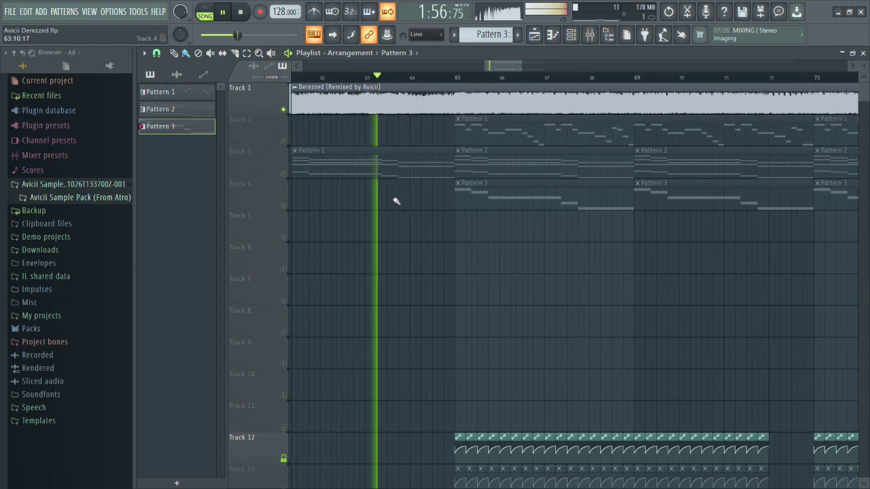
pyautogui.scroll(1, 392, 177)
pyautogui.keyDown('ctrl'); pyautogui.click(283, 173); pyautogui.keyUp('ctrl')
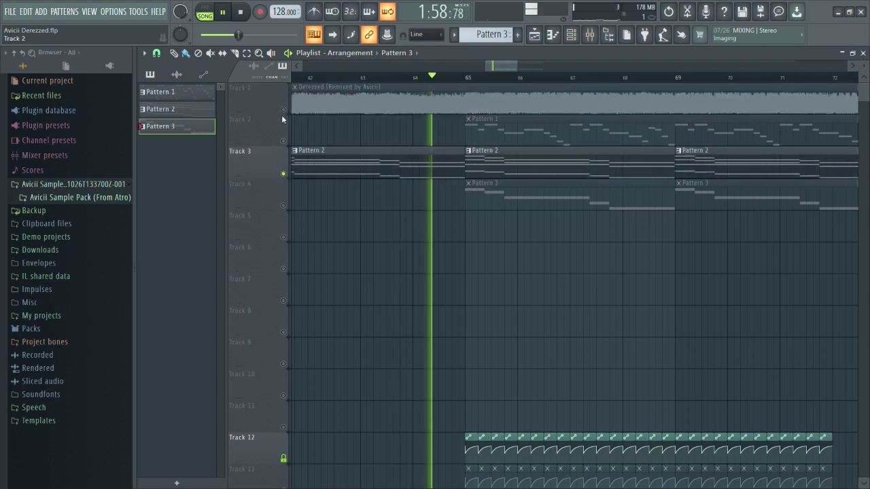
# Remove the Pattern 2 clip at bar 61 on Track 3 and open Pattern 2 in the piano roll.
pyautogui.scroll(-4, 360, 146)
pyautogui.scroll(4, 374, 197)
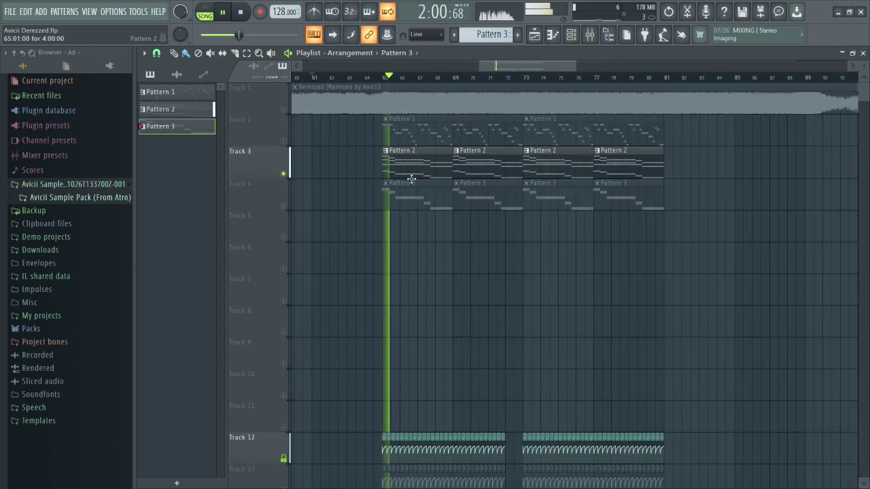
pyautogui.doubleClick(408, 186)
# Add three C5 notes in bar 3 of Pattern 2 beneath the F5 notes that accompany the A5 notes, and audition them.
pyautogui.scroll(4, 377, 227)
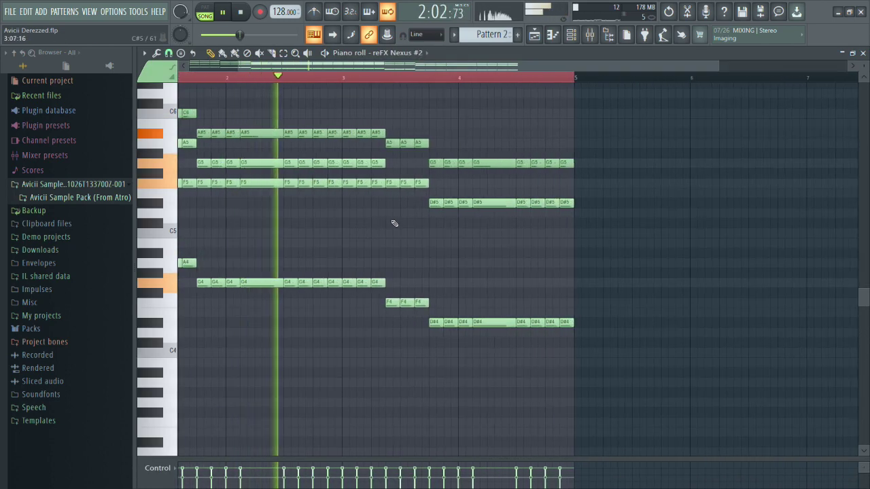
pyautogui.moveTo(330, 176); pyautogui.dragTo(357, 219)
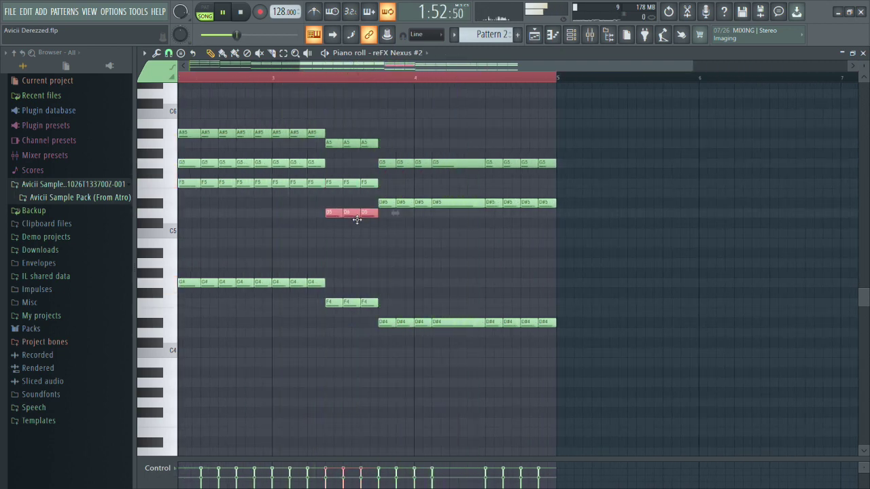
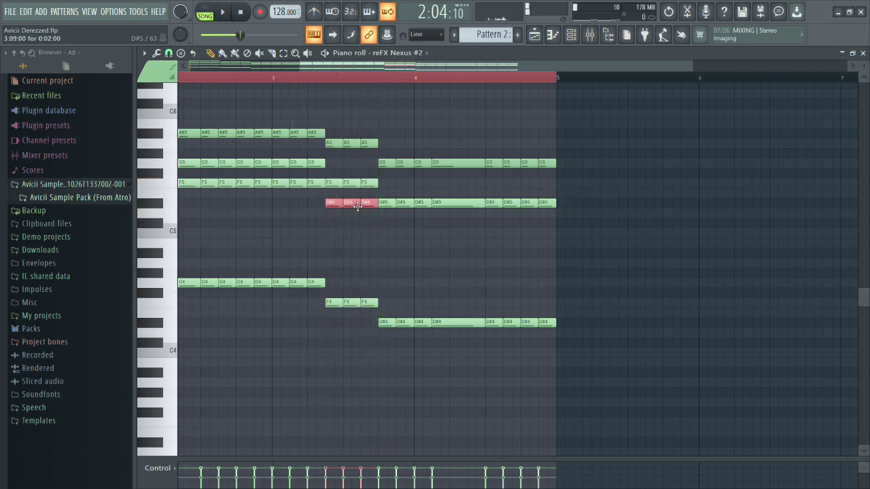
pyautogui.press('space')
pyautogui.moveTo(354, 244); pyautogui.dragTo(411, 263)
pyautogui.press('space')
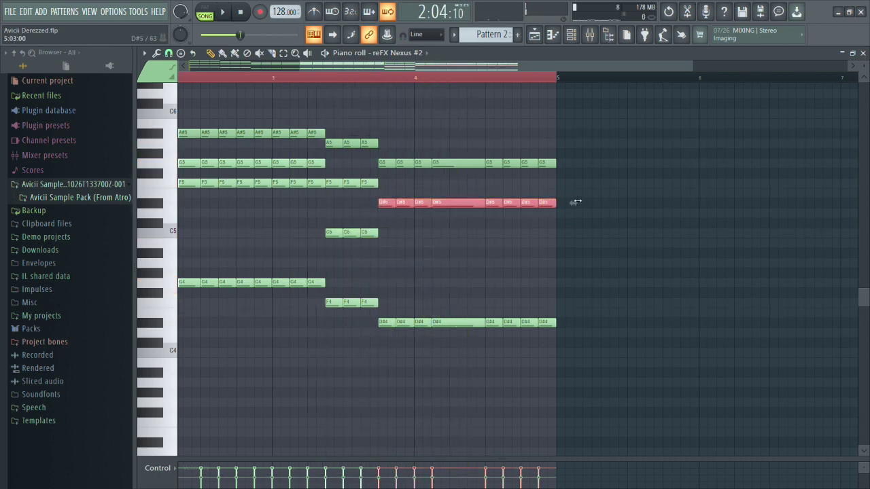
# Copy the closing row of D#5 notes in Pattern 2 down to A#4 and play it back.
pyautogui.moveTo(473, 210); pyautogui.dragTo(474, 254)
pyautogui.press('space')
pyautogui.moveTo(475, 264); pyautogui.dragTo(471, 261)
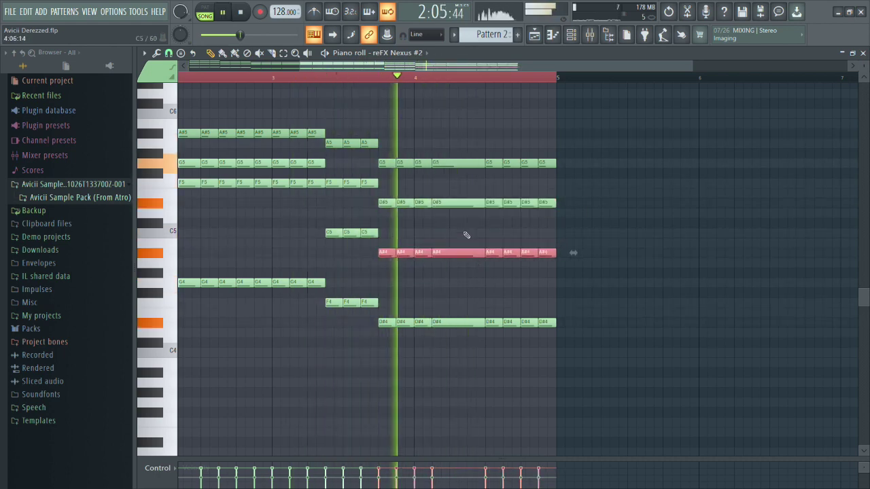
pyautogui.keyDown('ctrl'); pyautogui.click(468, 241); pyautogui.keyUp('ctrl')
# Return to the playlist, enable all layers with Track 1 muted, and listen to Patterns 1, 2 and 3 together up to bar 73.
pyautogui.scroll(-2, 499, 194)
pyautogui.click(535, 35)
pyautogui.scroll(-5, 451, 136)
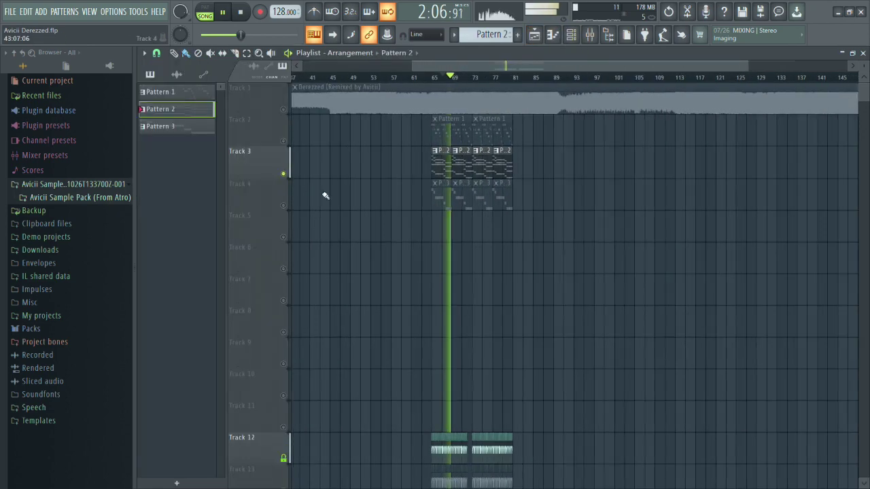
pyautogui.rightClick(284, 173)
pyautogui.click(283, 108)
pyautogui.scroll(4, 501, 225)
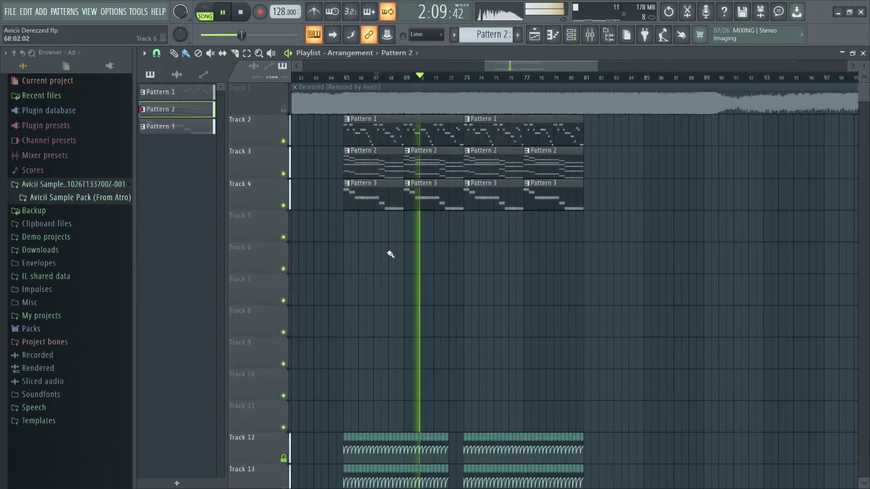
pyautogui.scroll(-1, 386, 254)
pyautogui.scroll(1, 404, 245)
pyautogui.scroll(-2, 404, 245)
pyautogui.scroll(2, 400, 242)
pyautogui.scroll(-1, 380, 236)
pyautogui.scroll(1, 364, 230)
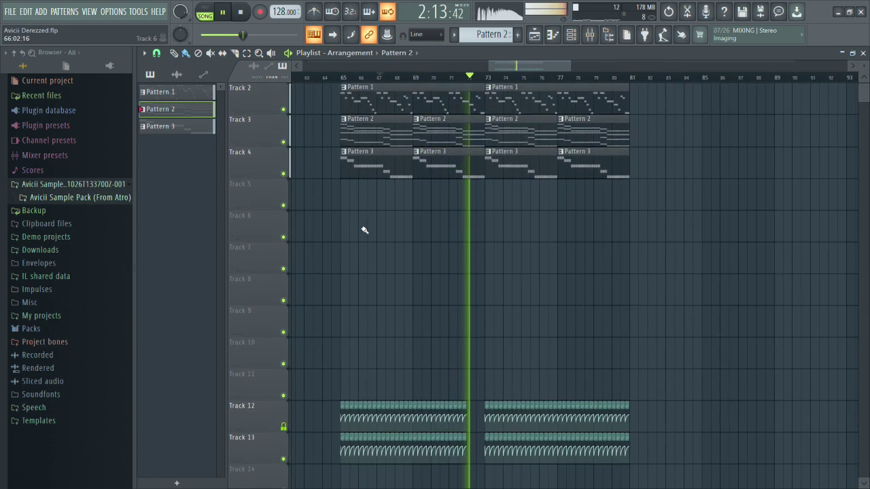
pyautogui.scroll(3, 377, 228)
pyautogui.scroll(-2, 441, 249)
pyautogui.scroll(-2, 489, 254)
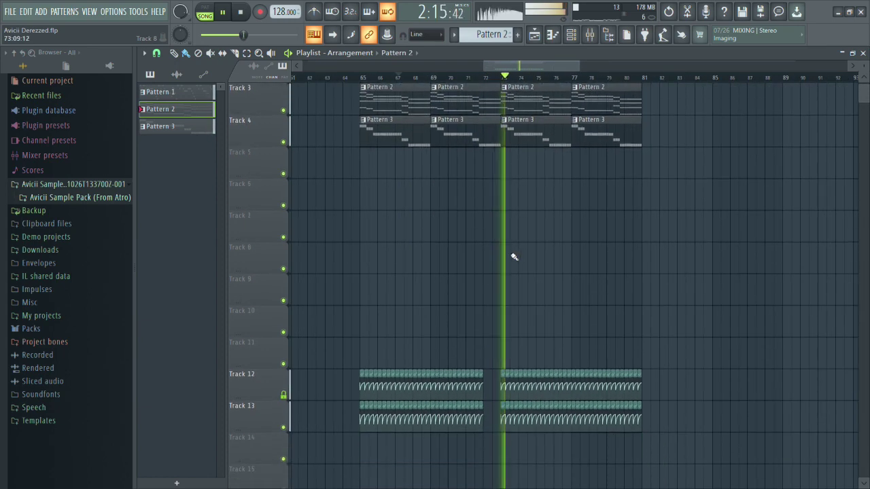
pyautogui.scroll(2, 348, 221)
# Switch between the Track 1 reference and the layered patterns during playback, and replay the layers from bar 65 with Track 1 muted.
pyautogui.rightClick(284, 109)
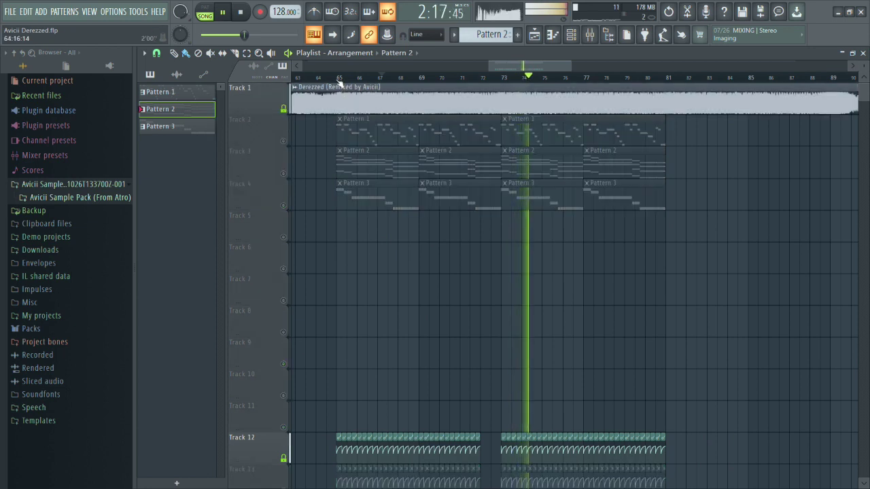
pyautogui.rightClick(285, 111)
pyautogui.click(285, 111)
pyautogui.rightClick(284, 111)
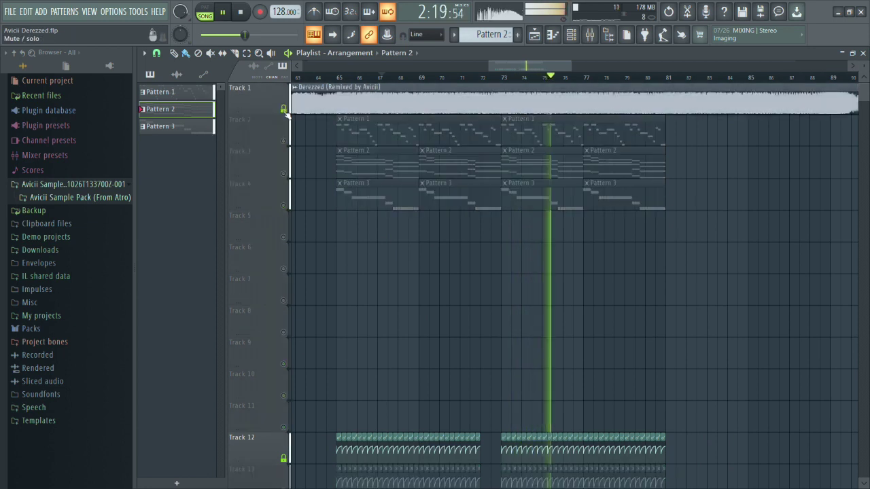
pyautogui.rightClick(284, 110)
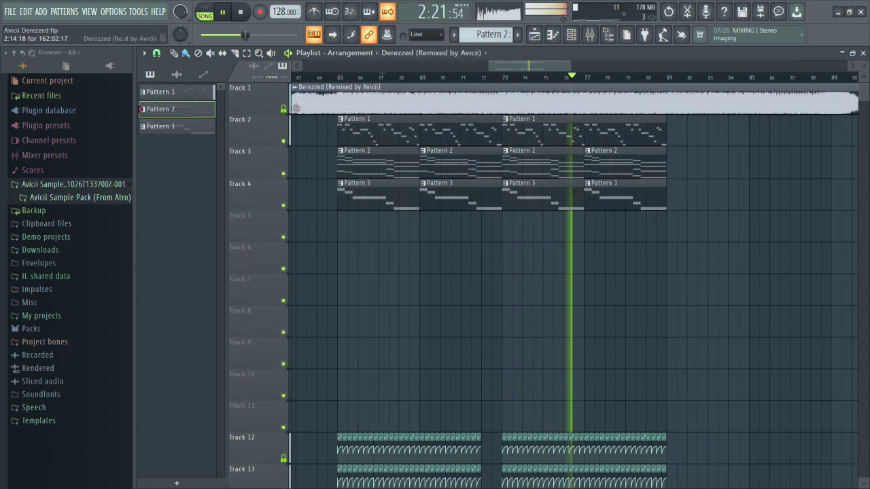
pyautogui.click(295, 109)
pyautogui.click(284, 110)
pyautogui.click(341, 77)
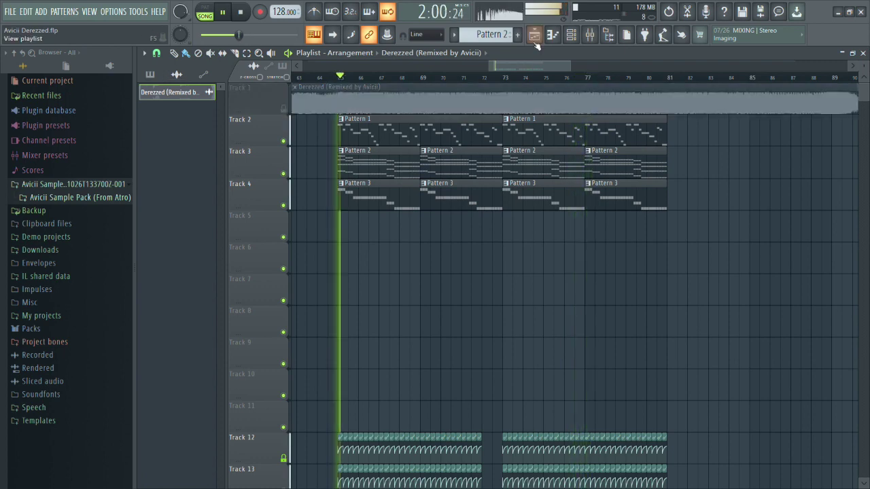
# Raise the band 7 high shelf in Insert 2's Parametric EQ 2 to about 5.7 dB near 5.7 kHz.
pyautogui.click(571, 36)
pyautogui.click(572, 37)
pyautogui.click(590, 37)
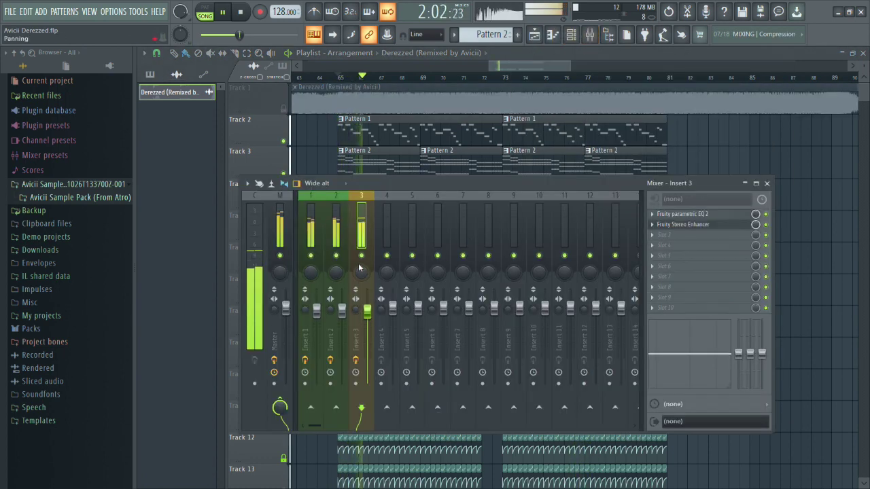
pyautogui.click(337, 236)
pyautogui.click(709, 215)
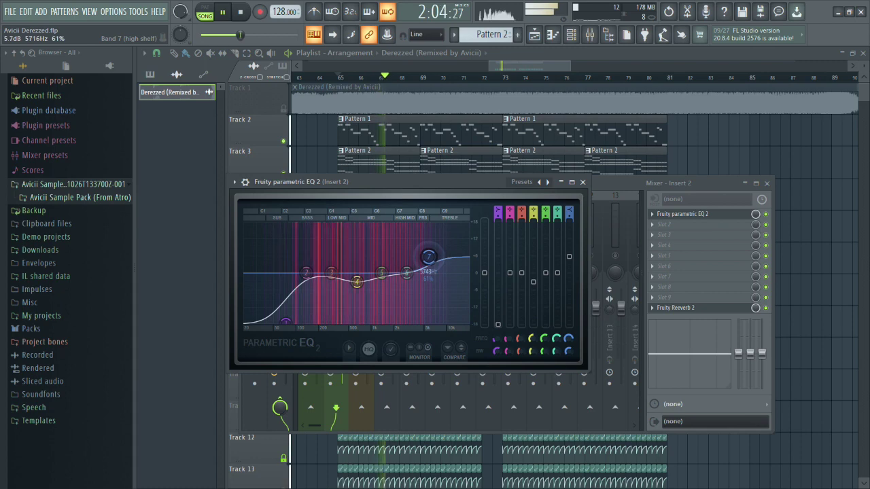
pyautogui.click(583, 182)
pyautogui.rightClick(338, 254)
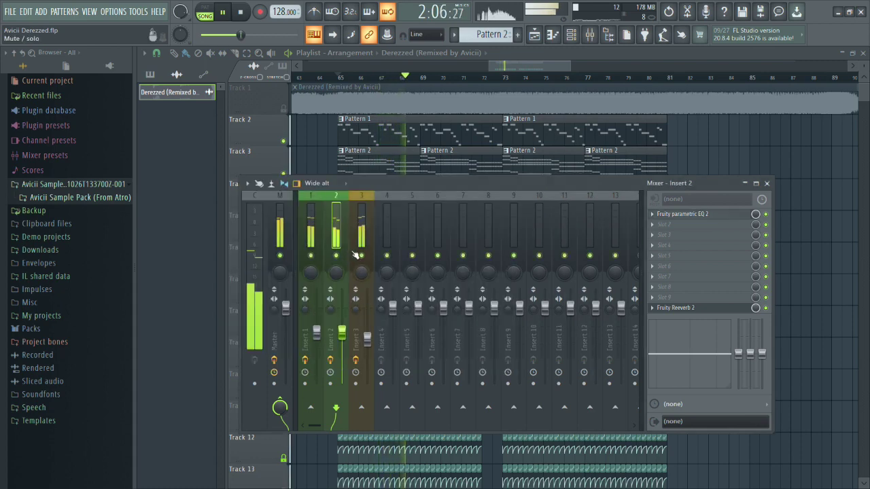
pyautogui.click(767, 183)
# Add Fruity parametric EQ 2 above the limiter on the Master track, with the 20Hz - 18kHz cut preset.
pyautogui.click(589, 35)
pyautogui.press('space')
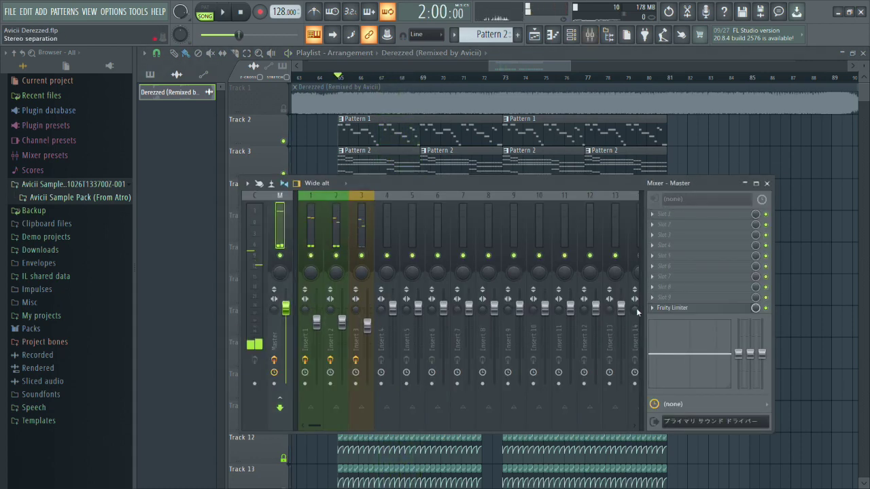
pyautogui.click(518, 463)
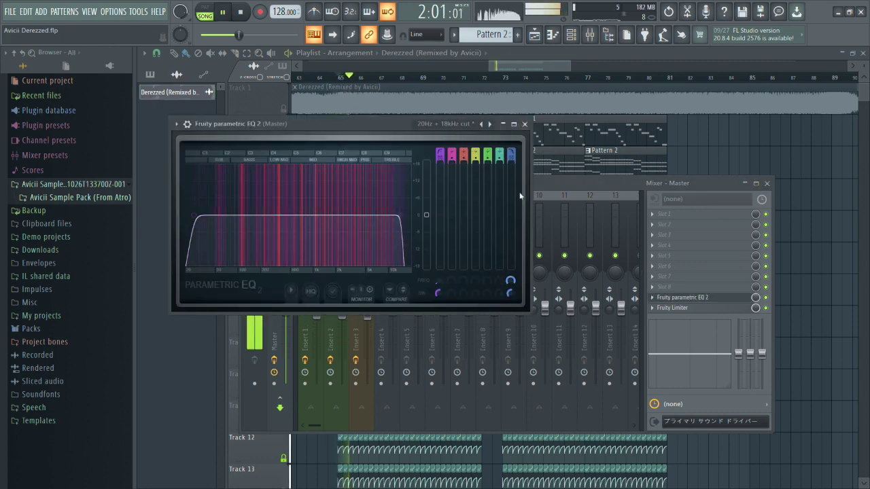
pyautogui.click(523, 124)
pyautogui.click(766, 184)
# Solo Track 1 and replay the reference from just before bar 65.
pyautogui.scroll(3, 340, 227)
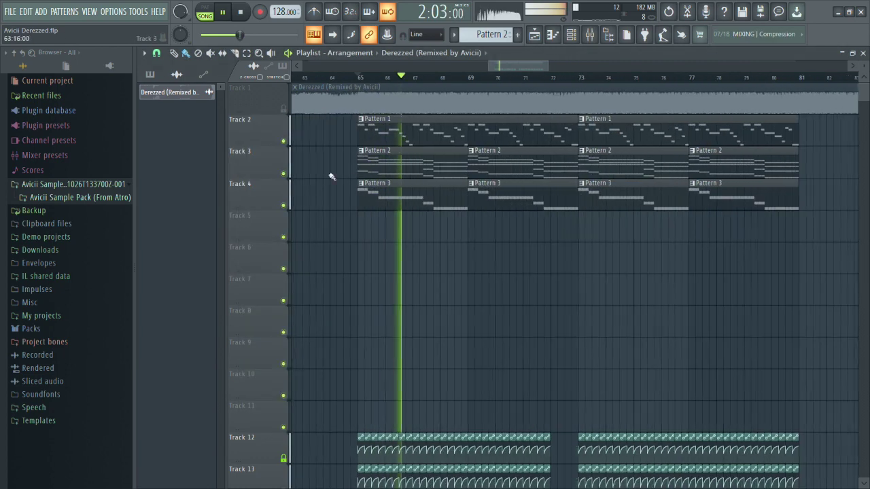
pyautogui.rightClick(283, 109)
pyautogui.click(328, 75)
pyautogui.scroll(-2, 352, 120)
# Audition the crash samples in the Avicii Sample Pack's Crash folder against the reference.
pyautogui.click(91, 197)
pyautogui.click(60, 224)
pyautogui.press('space')
pyautogui.click(85, 272)
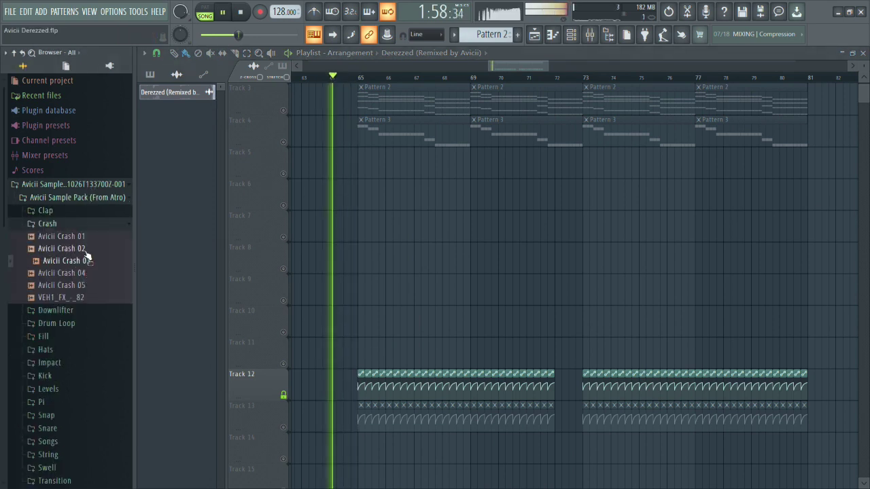
pyautogui.press('space')
pyautogui.click(86, 250)
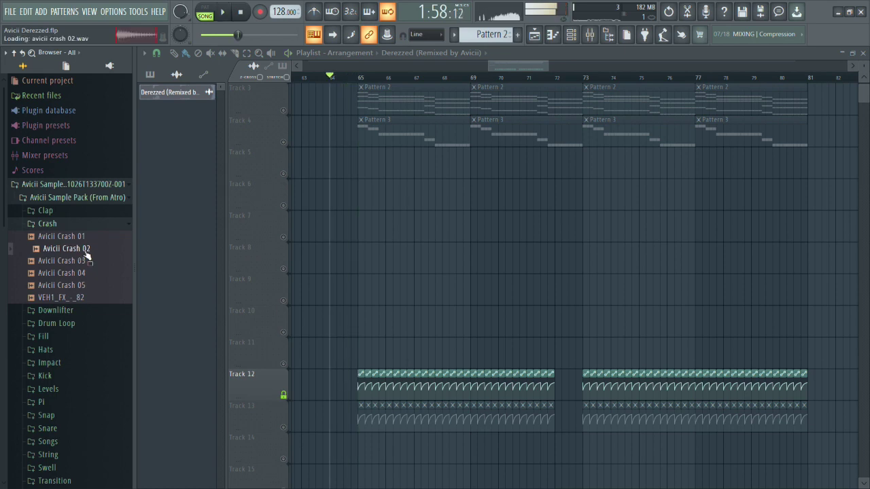
pyautogui.click(86, 261)
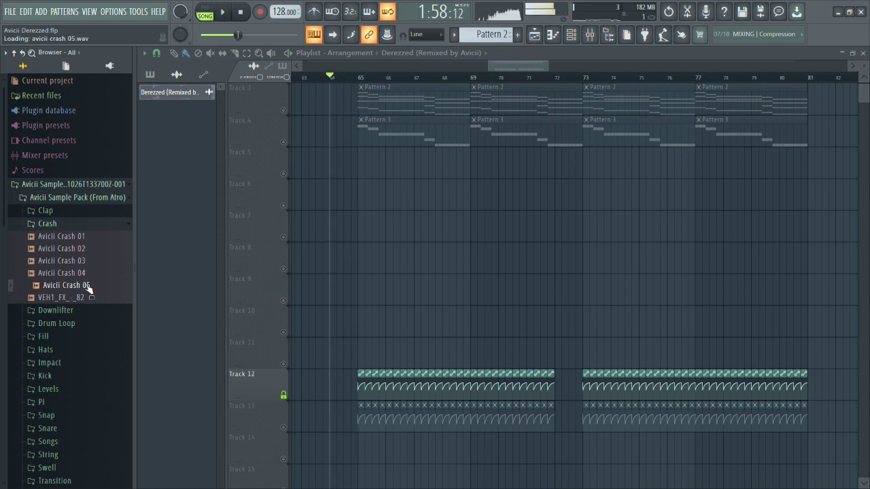
pyautogui.press('space')
pyautogui.click(96, 229)
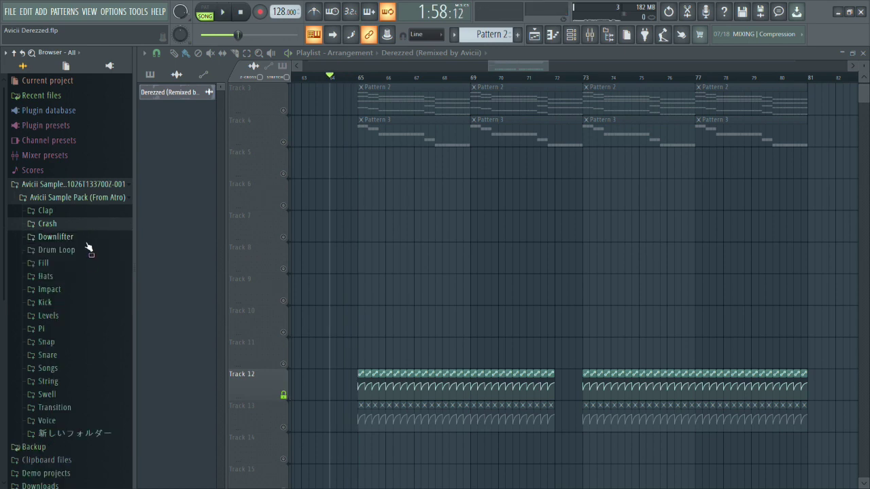
# Audition Avicii Downlifter 03 from the Downlifter folder and compare it with the reference playback.
pyautogui.click(87, 251)
pyautogui.click(87, 231)
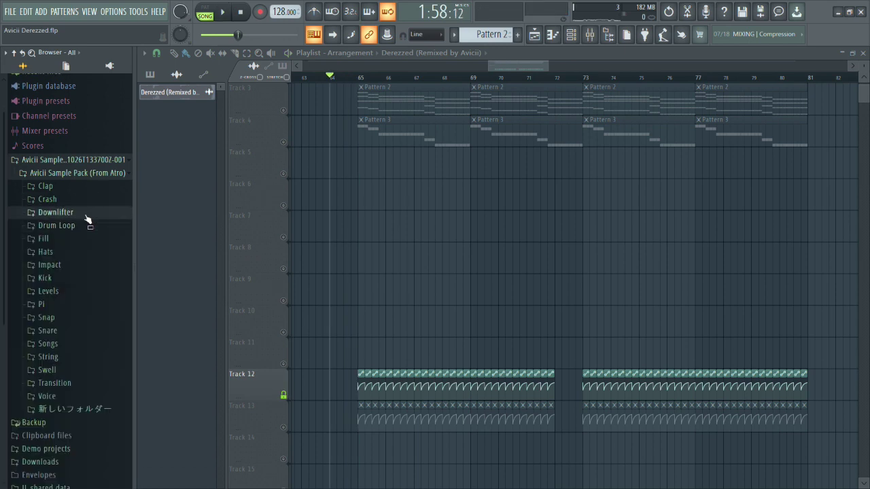
pyautogui.click(85, 215)
pyautogui.click(82, 278)
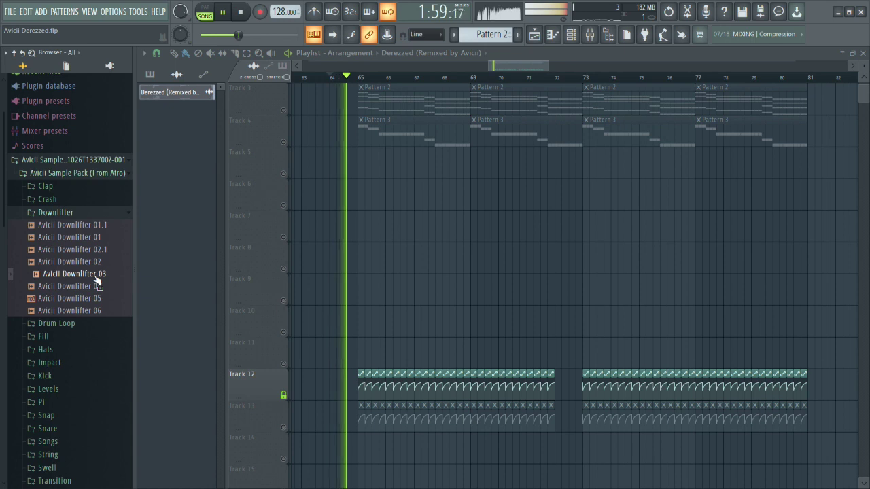
pyautogui.press('space')
pyautogui.press('space')
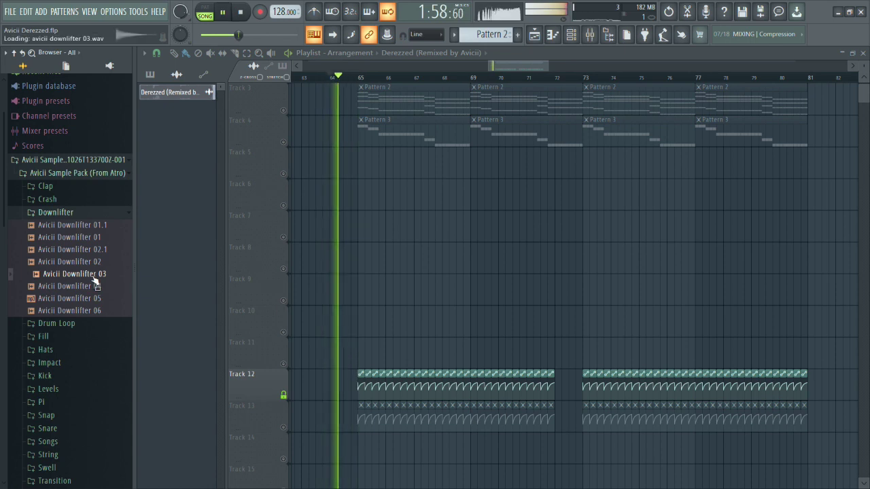
# Place Avicii Downlifter 03 in the playlist starting just before bar 65 and move the clip down to Track 7.
pyautogui.moveTo(94, 280); pyautogui.dragTo(375, 170)
pyautogui.scroll(3, 392, 176)
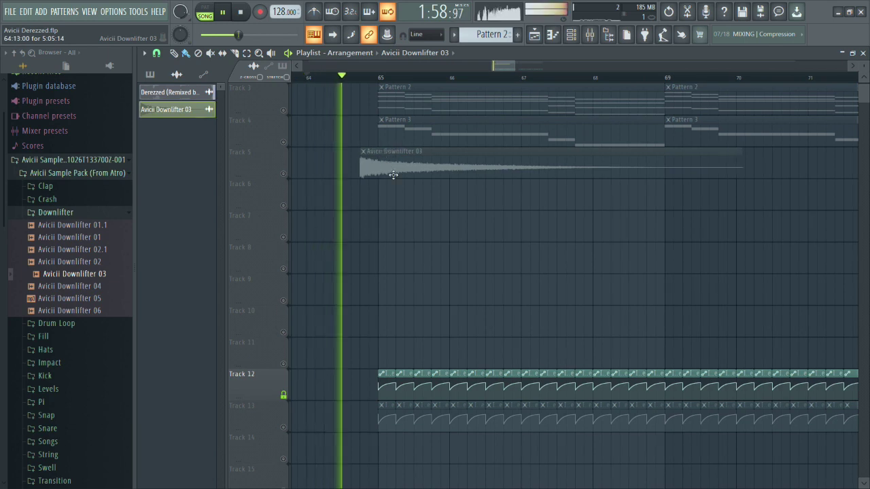
pyautogui.press('space')
pyautogui.scroll(2, 388, 238)
pyautogui.moveTo(388, 237); pyautogui.dragTo(399, 325)
pyautogui.press('space')
# Enable all layers with Track 1 muted and route Avicii Downlifter 03 to mixer Insert 4.
pyautogui.doubleClick(284, 109)
pyautogui.rightClick(284, 109)
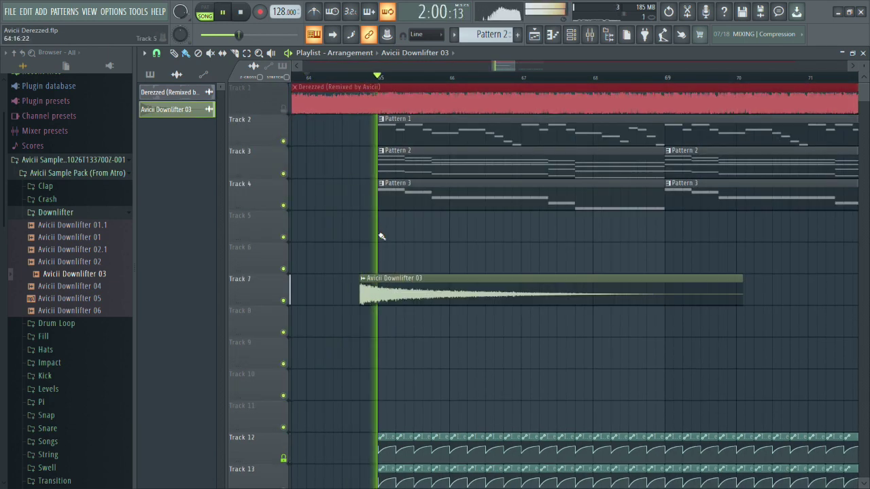
pyautogui.scroll(-3, 384, 238)
pyautogui.doubleClick(444, 294)
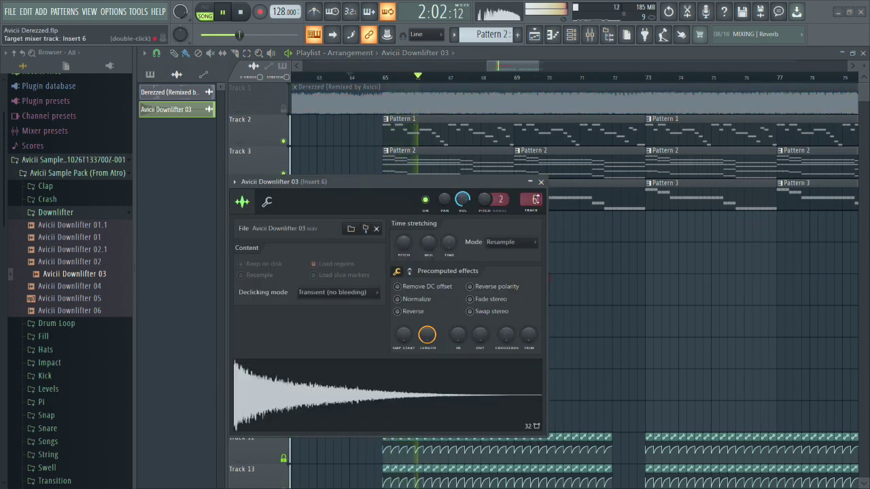
pyautogui.click(597, 34)
pyautogui.click(597, 34)
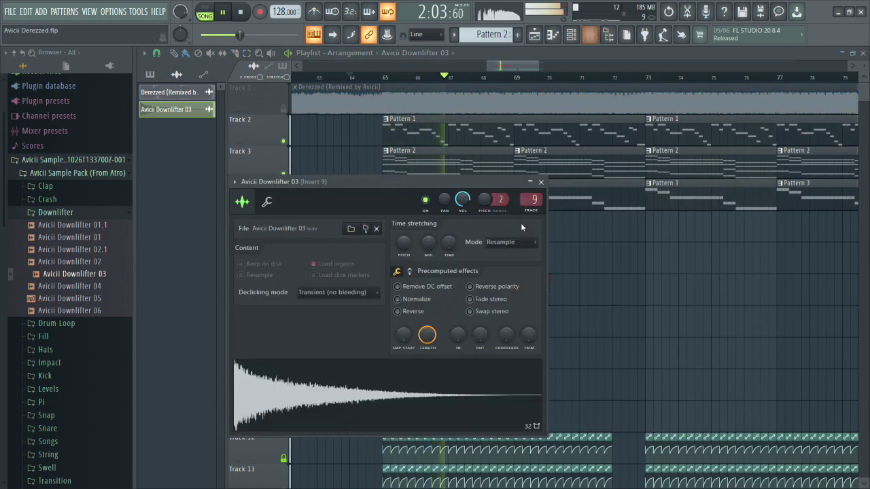
pyautogui.click(542, 182)
pyautogui.press('F9')
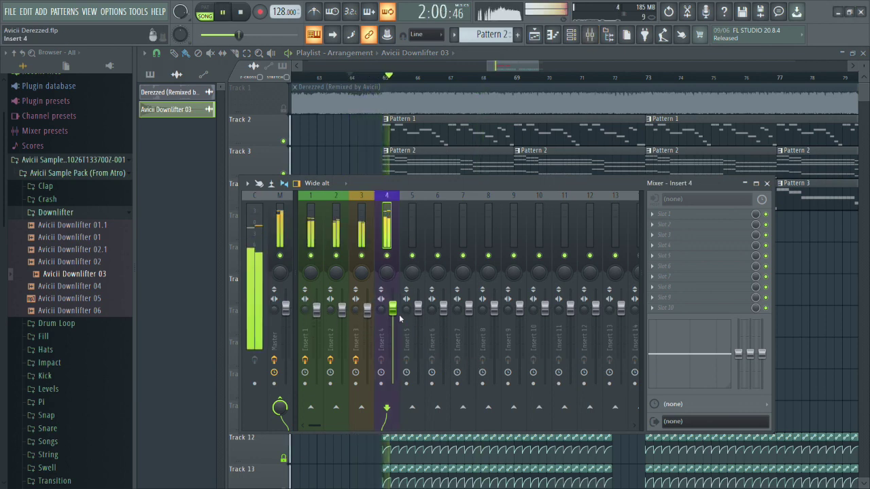
pyautogui.press('F9')
# Compare the soloed Track 1 with the layers from bar 64 and lower the Insert 4 fader.
pyautogui.scroll(2, 441, 204)
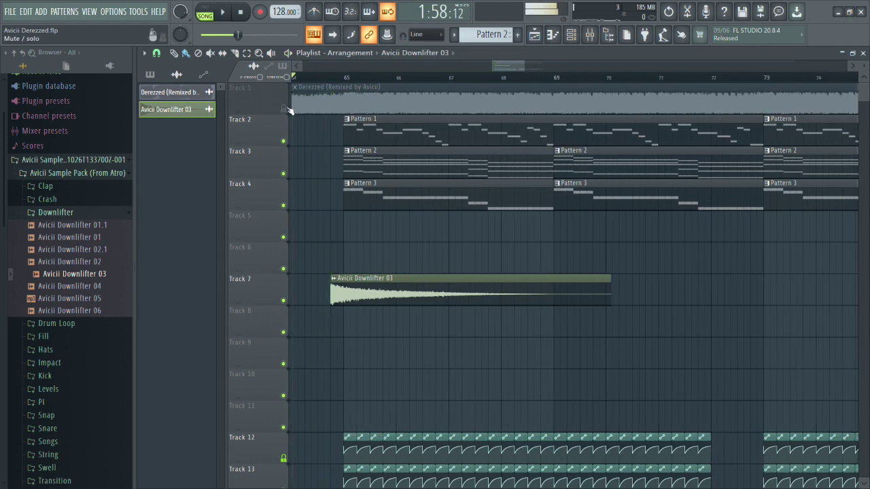
pyautogui.rightClick(283, 109)
pyautogui.rightClick(284, 109)
pyautogui.rightClick(284, 110)
pyautogui.press('space')
pyautogui.press('space')
pyautogui.rightClick(283, 108)
pyautogui.click(283, 108)
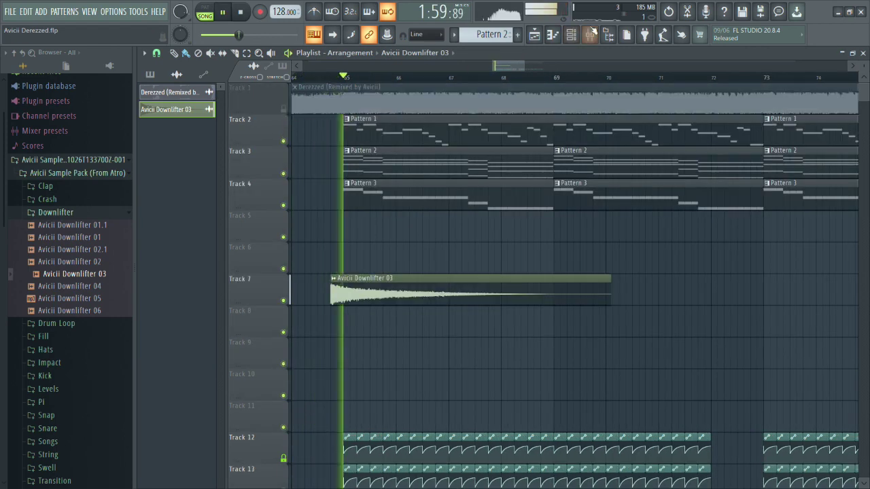
pyautogui.press('F9')
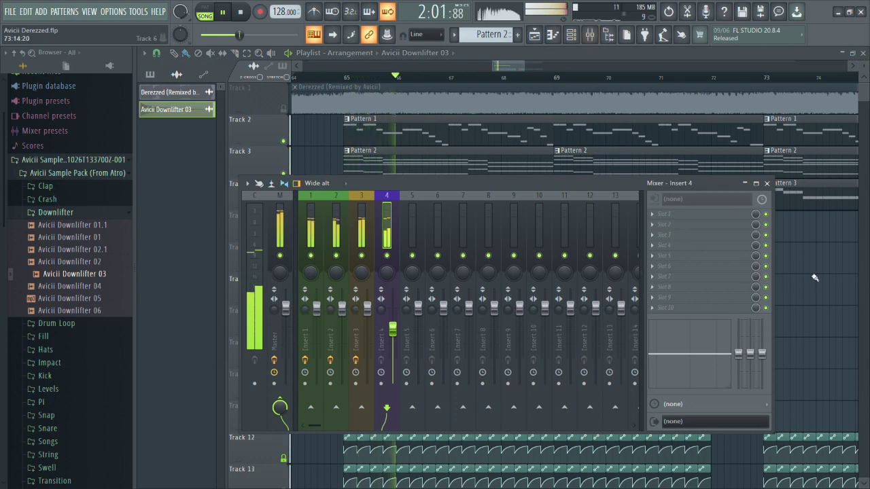
pyautogui.press('F9')
# Solo Track 1, replay the reference from just before bar 65, and audition Avicii Downlifter 01.1.
pyautogui.rightClick(283, 109)
pyautogui.click(323, 77)
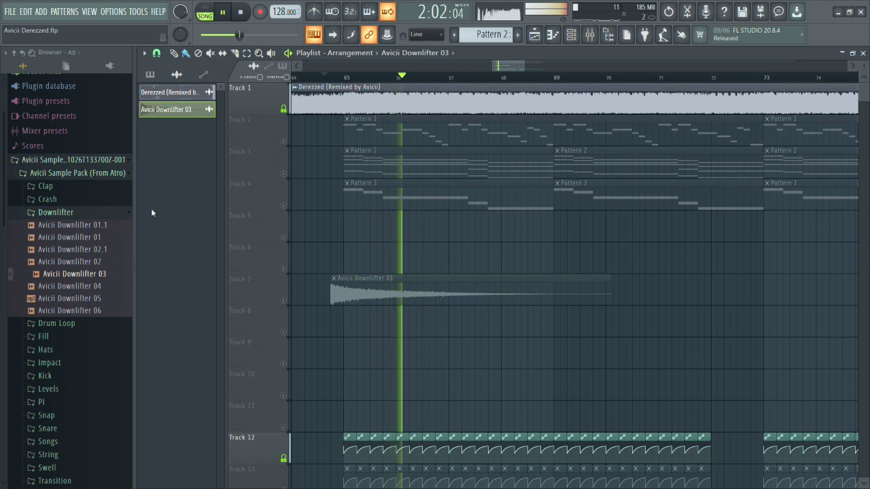
pyautogui.click(330, 77)
pyautogui.scroll(-1, 351, 200)
pyautogui.scroll(1, 333, 209)
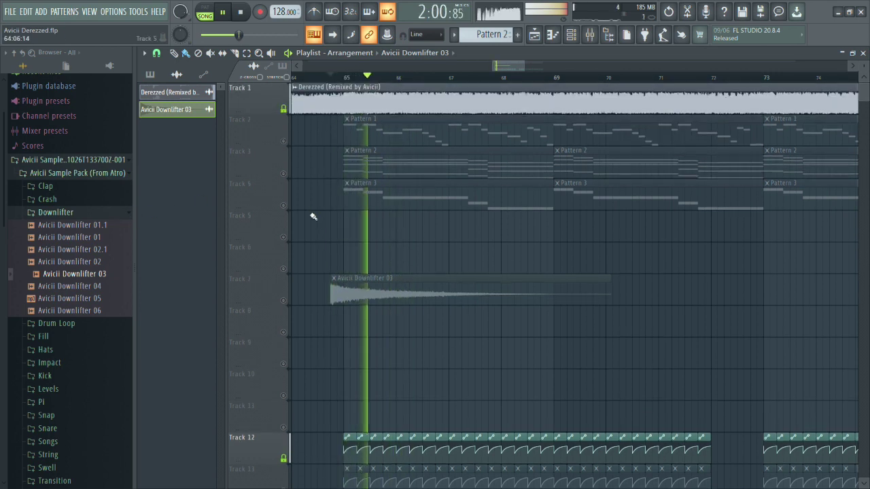
pyautogui.click(97, 225)
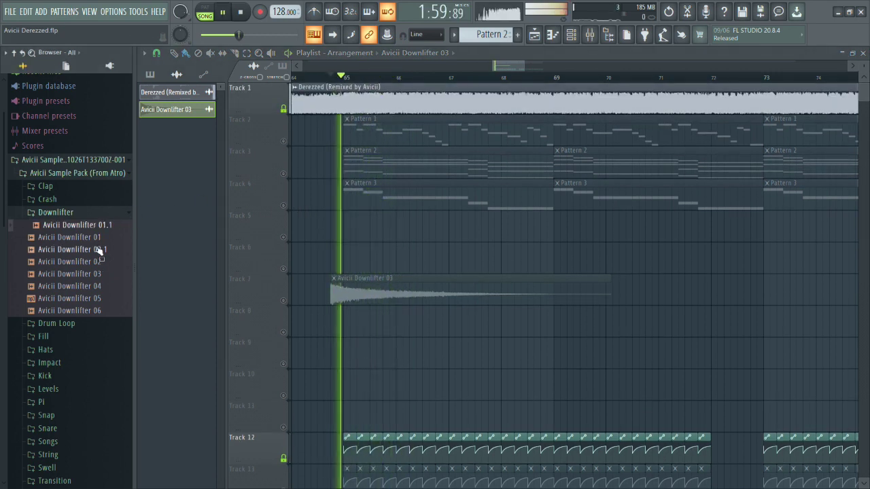
# Place Avicii Downlifter 01.1 at bar 65 below Downlifter 03, and move both clips down to Tracks 9 and 10.
pyautogui.moveTo(98, 225); pyautogui.dragTo(375, 324)
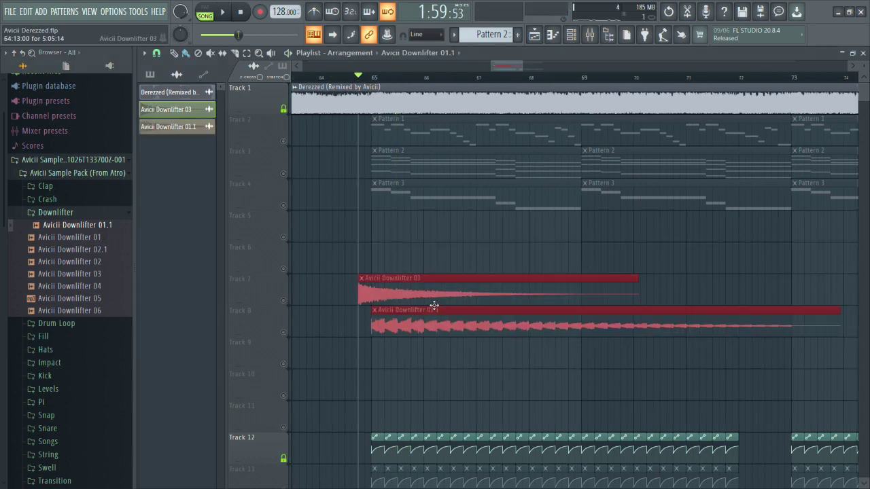
pyautogui.moveTo(421, 306); pyautogui.dragTo(427, 359)
pyautogui.press('space')
pyautogui.keyDown('ctrl'); pyautogui.click(428, 319); pyautogui.keyUp('ctrl')
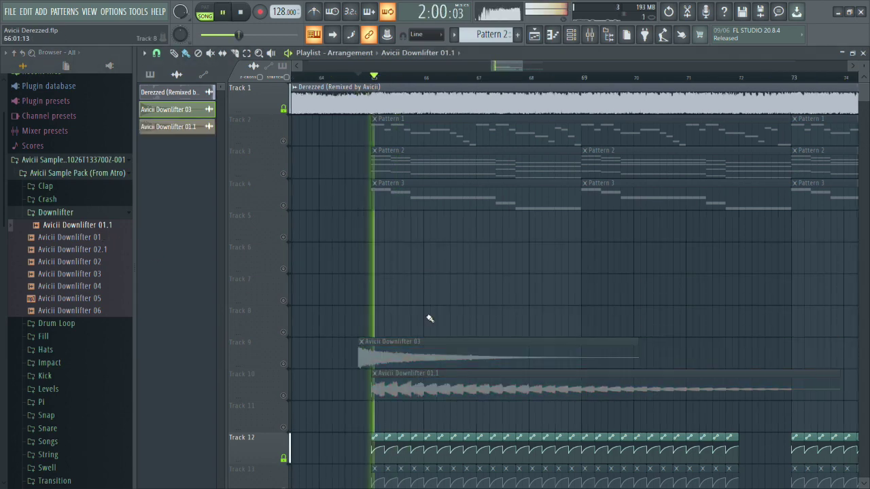
# Enable all layers with Track 1 muted and replay them with both downlifters from just before bar 65.
pyautogui.scroll(3, 391, 314)
pyautogui.scroll(1, 357, 311)
pyautogui.rightClick(284, 109)
pyautogui.press('space')
pyautogui.press('space')
pyautogui.scroll(-4, 436, 261)
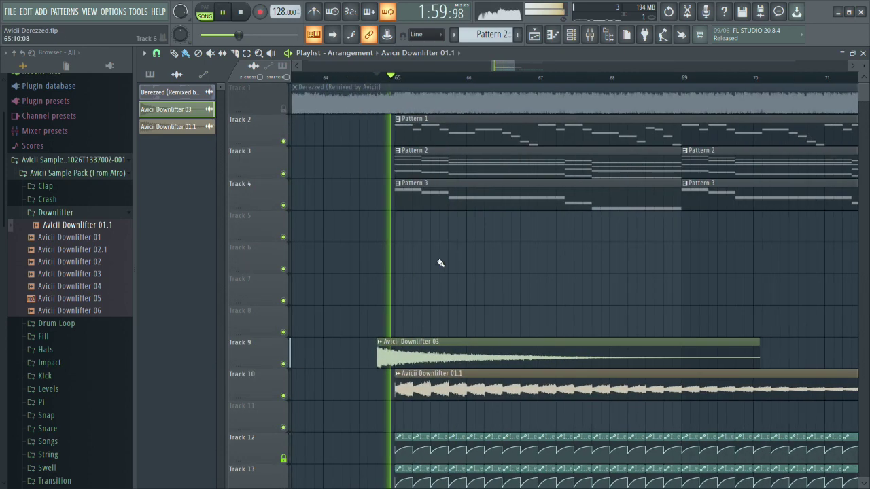
pyautogui.scroll(2, 524, 367)
# Route Avicii Downlifter 01.1 to mixer Insert 5 and lower the faders of Inserts 5 and 4.
pyautogui.doubleClick(528, 385)
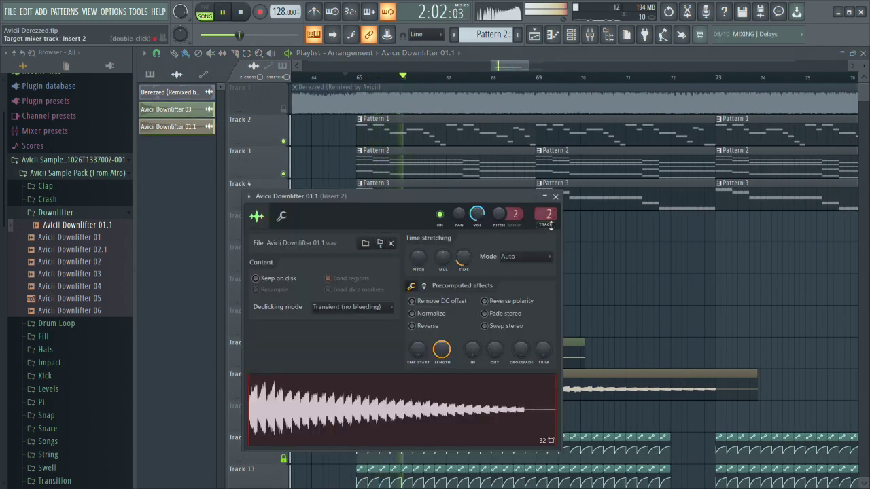
pyautogui.click(555, 197)
pyautogui.press('F9')
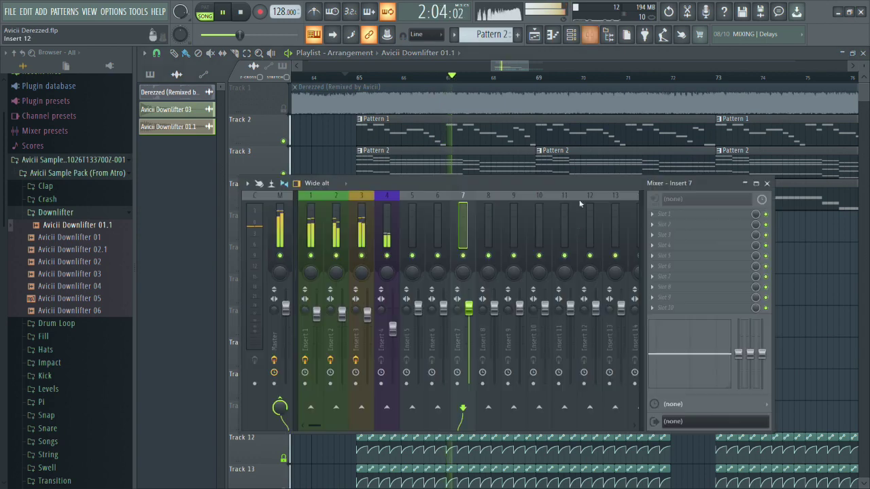
pyautogui.press('Left')
pyautogui.press('Left')
pyautogui.press('Left')
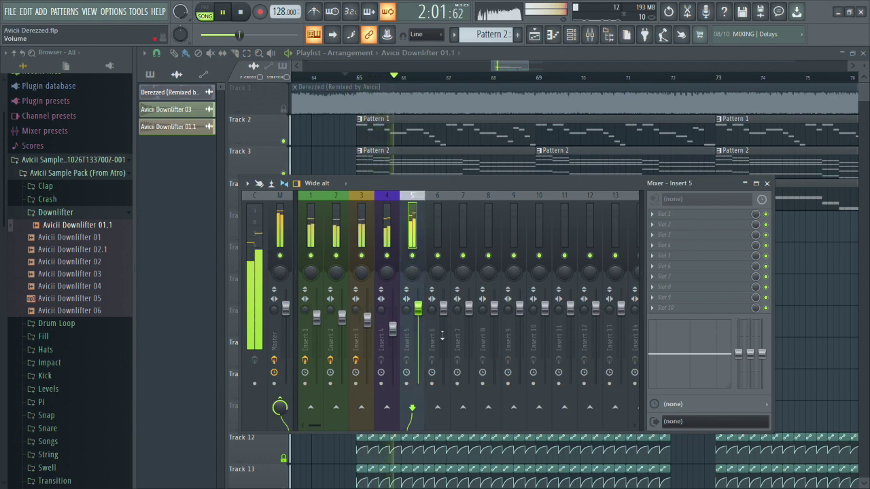
pyautogui.press('Left')
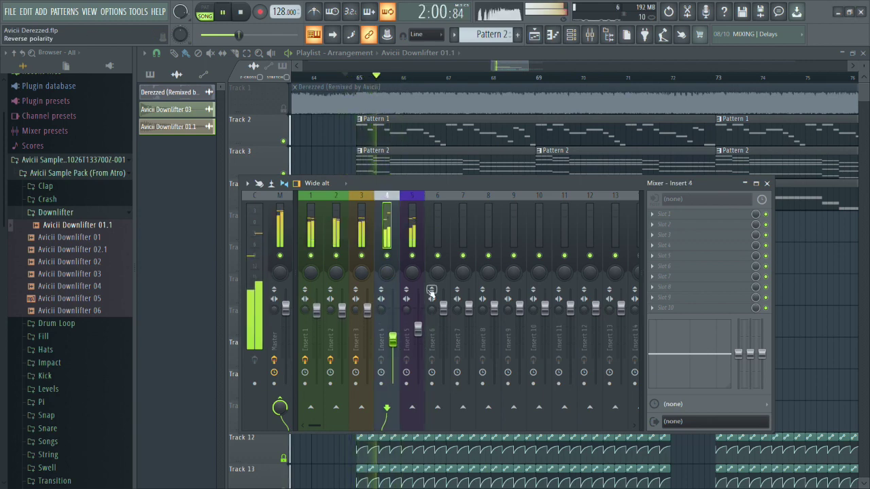
# Return to the first playlist tracks, solo Track 1, and replay the reference from the start of Downlifter 03.
pyautogui.click(864, 265)
pyautogui.scroll(12, 543, 227)
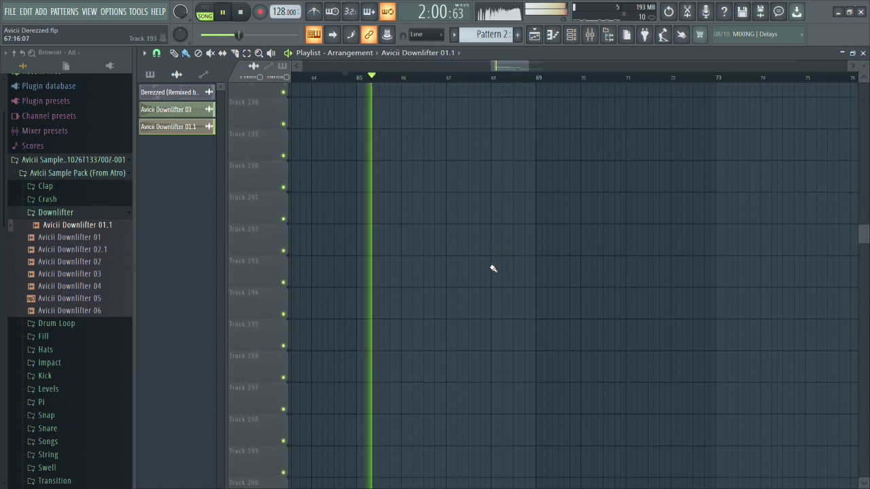
pyautogui.moveTo(863, 233); pyautogui.dragTo(863, 65)
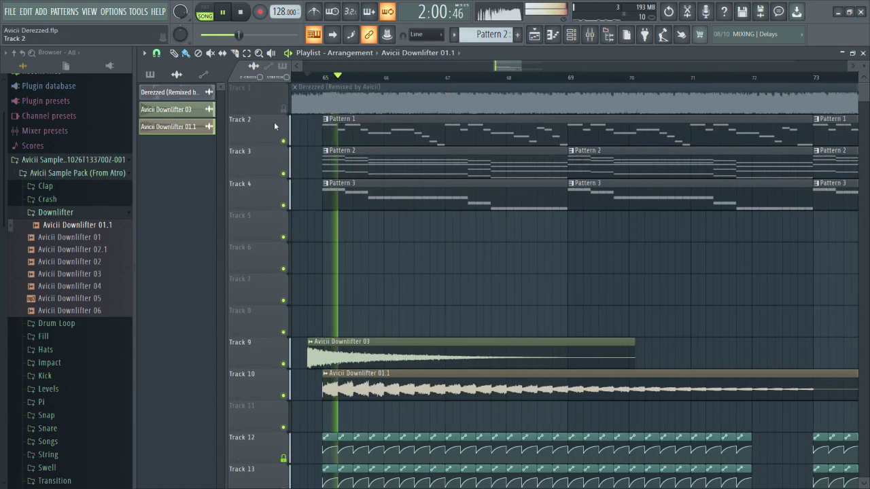
pyautogui.rightClick(284, 109)
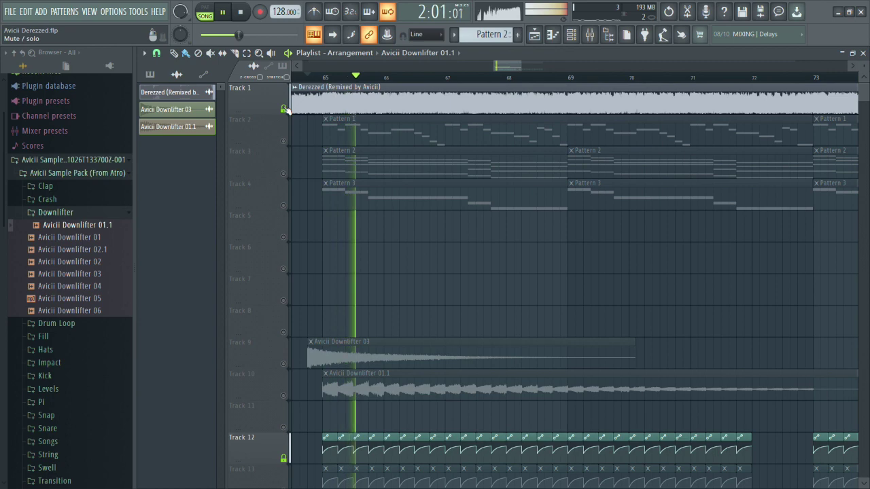
pyautogui.press('space')
pyautogui.press('space')
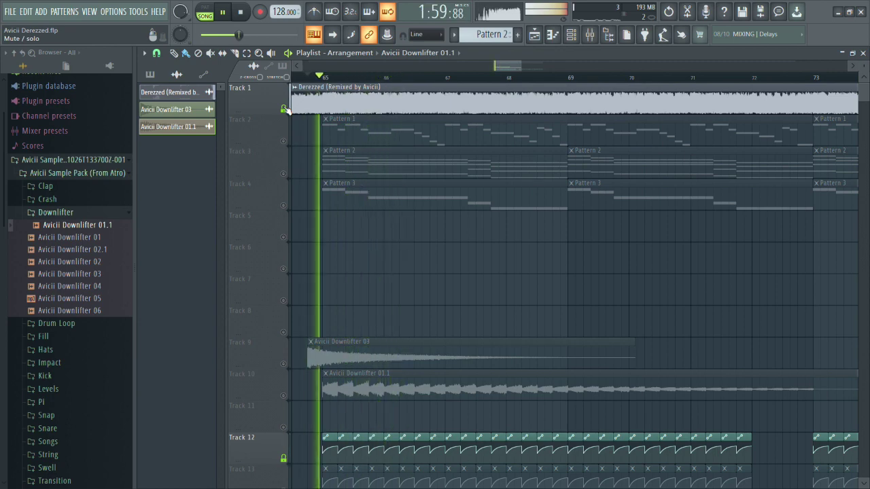
# Alternate between the reference on Track 1 and the recreated layers while playing the drop from bar 65.
pyautogui.click(284, 108)
pyautogui.press('space')
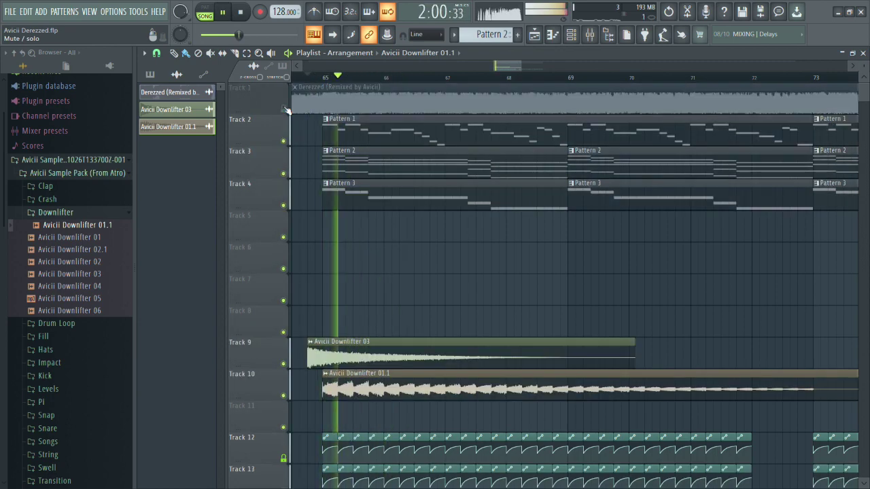
pyautogui.rightClick(284, 109)
pyautogui.press('space')
pyautogui.press('space')
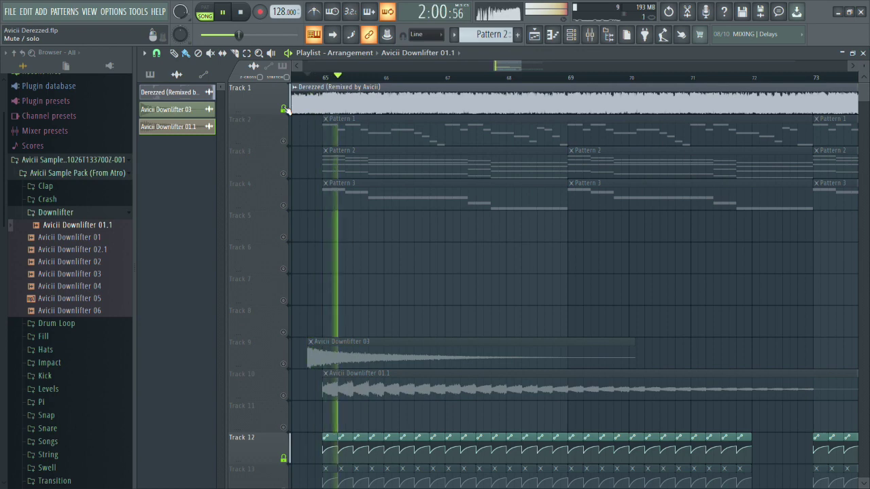
pyautogui.rightClick(284, 108)
pyautogui.press('space')
pyautogui.press('space')
pyautogui.click(284, 109)
# Add Fruity parametric EQ 2 to mixer Insert 1 and boost band 5 by 3.2 dB at 1284 Hz.
pyautogui.click(590, 35)
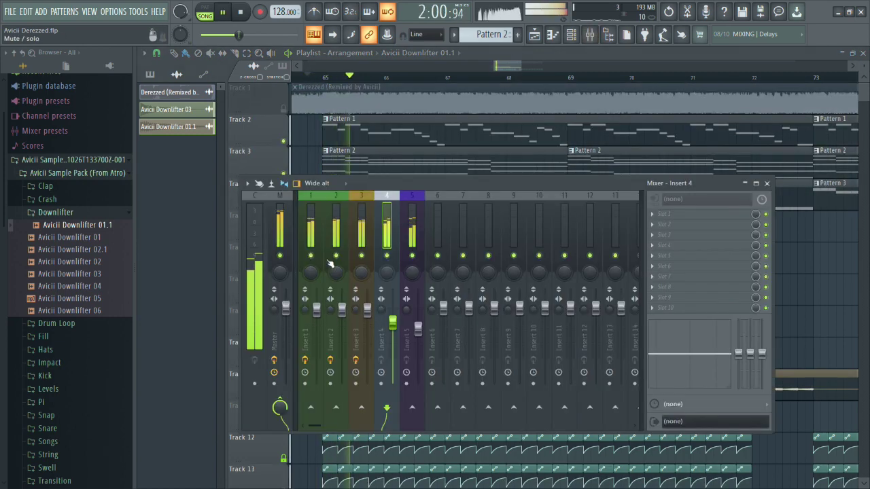
pyautogui.click(295, 258)
pyautogui.hscroll(-2, 252, 292)
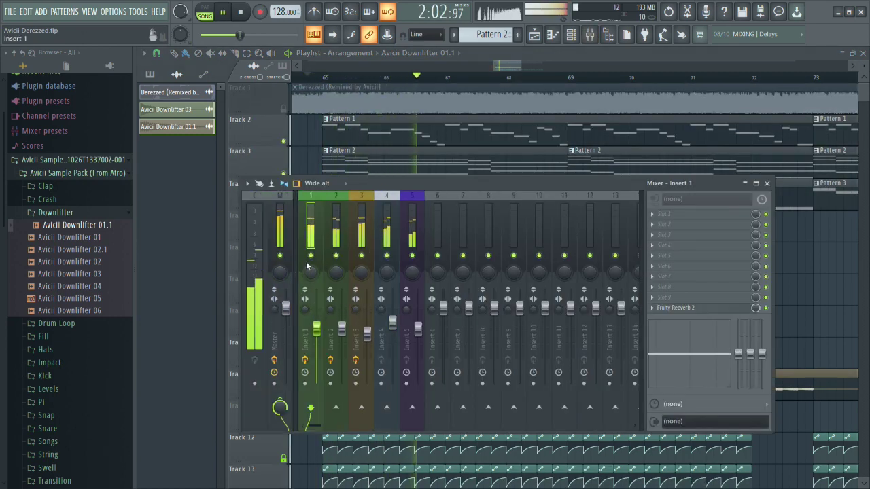
pyautogui.press('space')
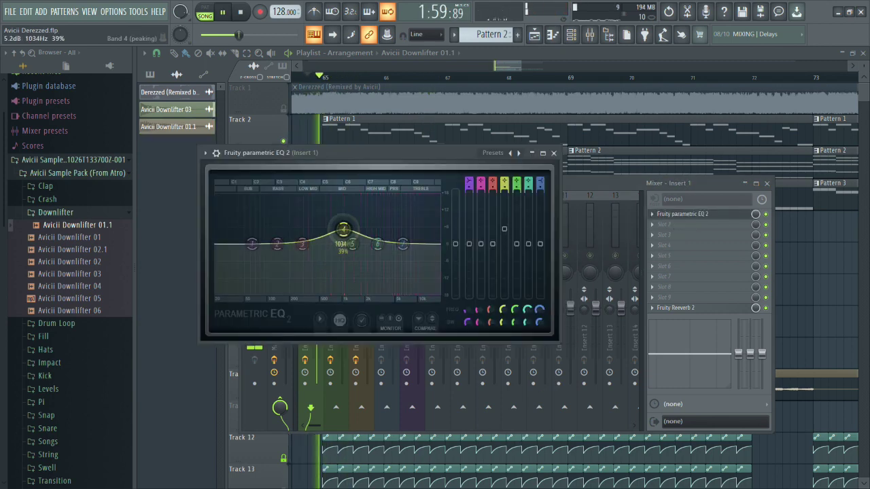
pyautogui.moveTo(344, 230); pyautogui.dragTo(355, 233)
pyautogui.hotkey('ctrl', 'z')
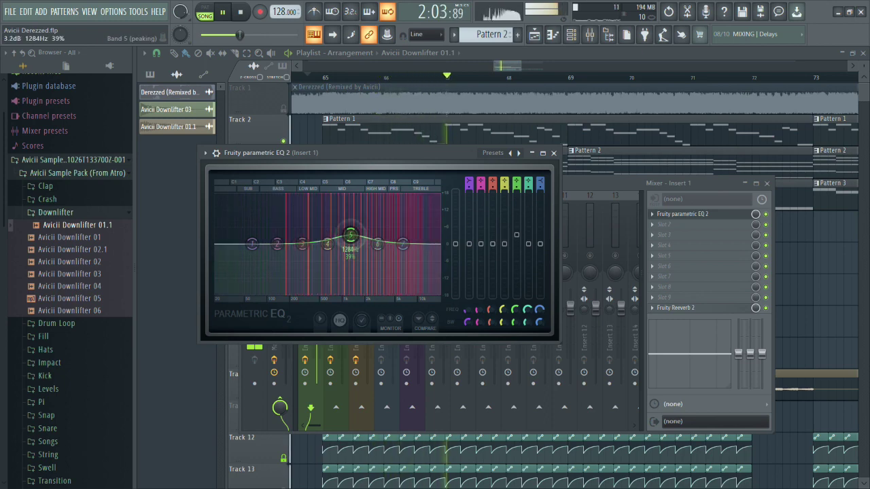
pyautogui.click(553, 153)
# Toggle the solo on Insert 1, return to the playlist, and replay the recreated layers from bar 65.
pyautogui.rightClick(311, 256)
pyautogui.press('F9')
pyautogui.scroll(-3, 565, 282)
pyautogui.scroll(1, 596, 280)
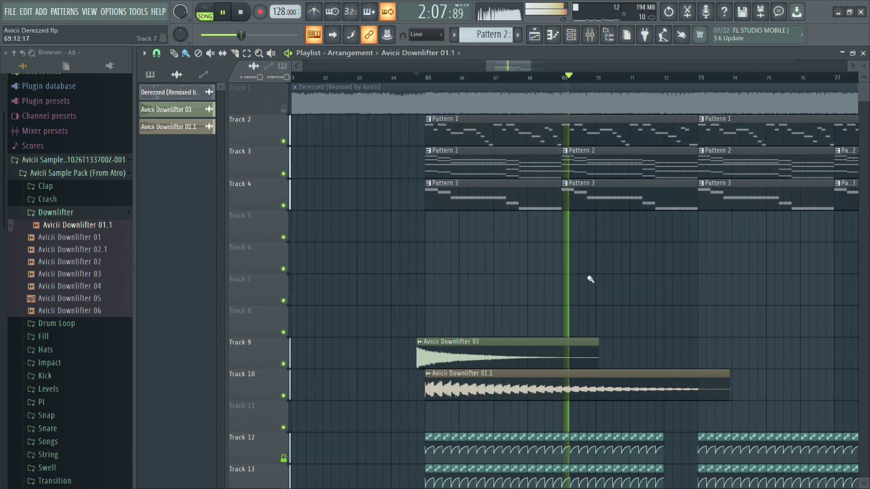
pyautogui.scroll(1, 594, 278)
pyautogui.click(375, 78)
pyautogui.scroll(1, 403, 210)
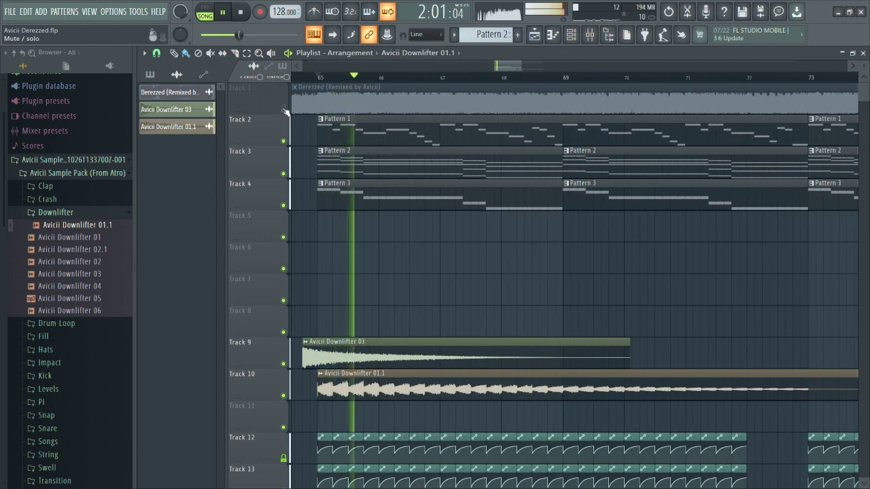
# Solo the reference on Track 1 for a comparison, and switch back to the equalized layers.
pyautogui.rightClick(283, 110)
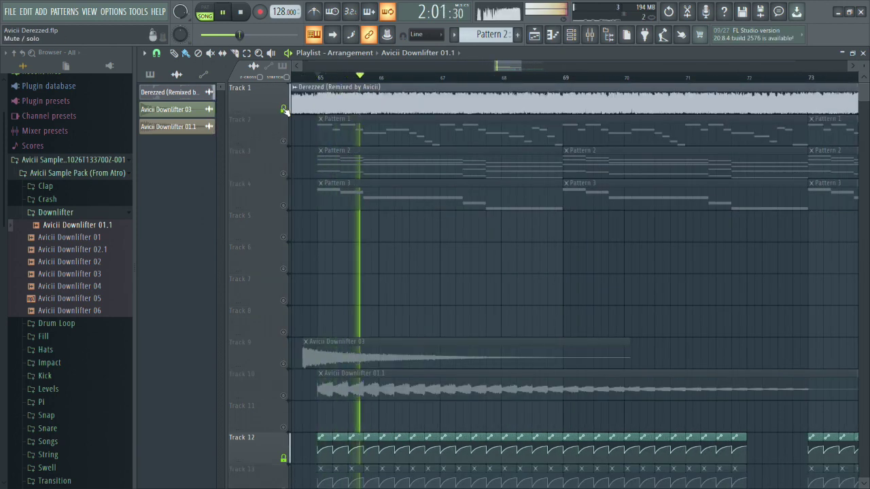
pyautogui.rightClick(284, 109)
pyautogui.press('space')
pyautogui.press('space')
pyautogui.click(284, 109)
# Reopen the Fruity parametric EQ 2 on Insert 1 to check its curve, and play the layers from bar 65.
pyautogui.press('F9')
pyautogui.press('space')
pyautogui.click(703, 214)
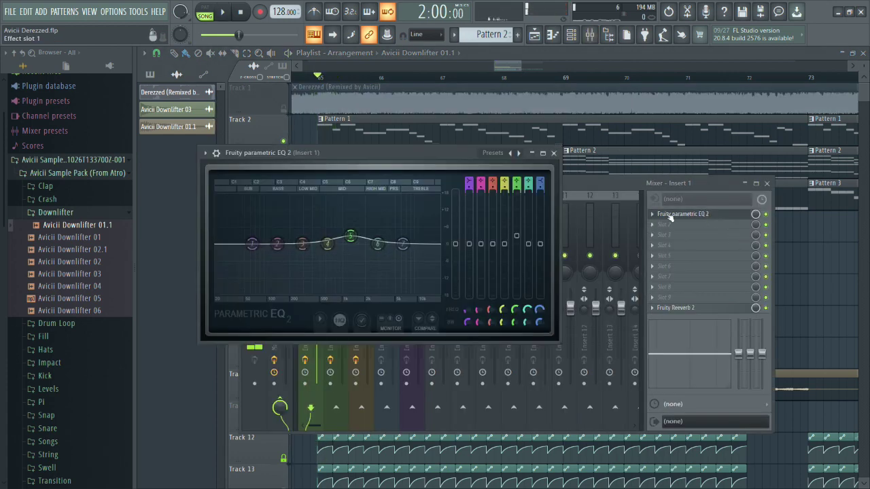
pyautogui.press('space')
pyautogui.click(603, 181)
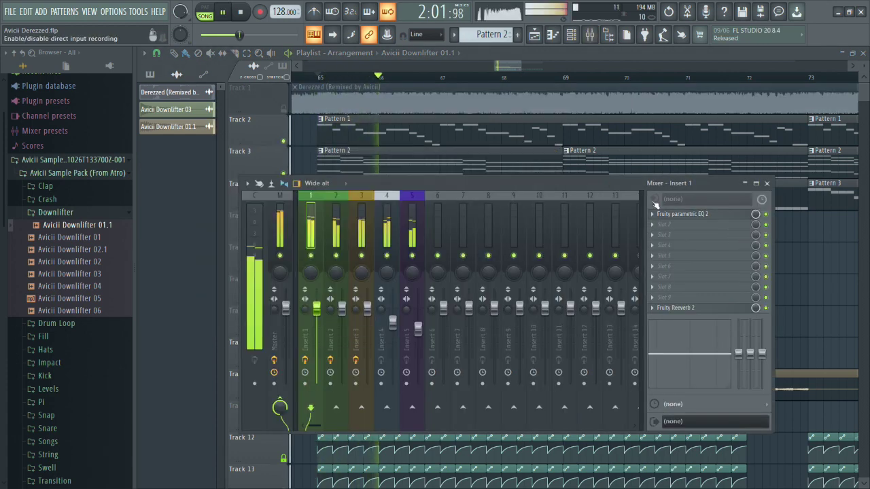
# Compare the recreated layers with the soloed Track 1 reference through bars 67 to 70.
pyautogui.press('F9')
pyautogui.keyDown('ctrl'); pyautogui.scroll(-4, 553, 286); pyautogui.keyUp('ctrl')
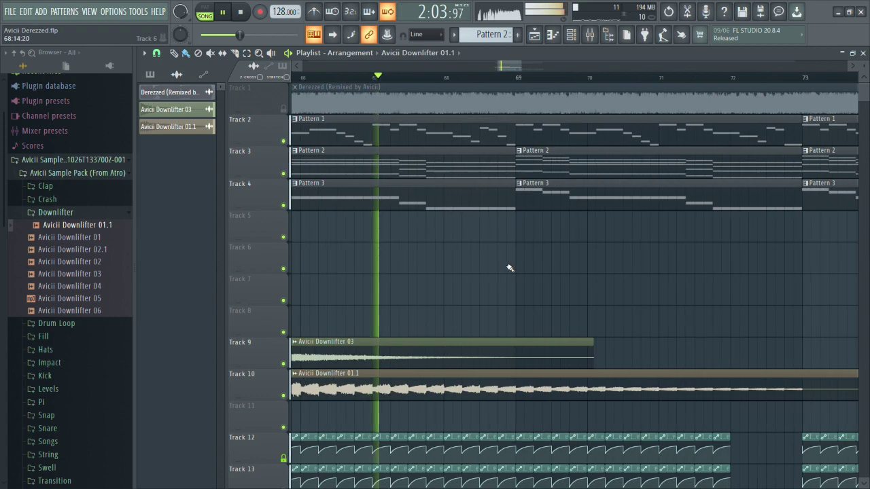
pyautogui.keyDown('ctrl'); pyautogui.scroll(2, 558, 285); pyautogui.keyUp('ctrl')
pyautogui.rightClick(283, 109)
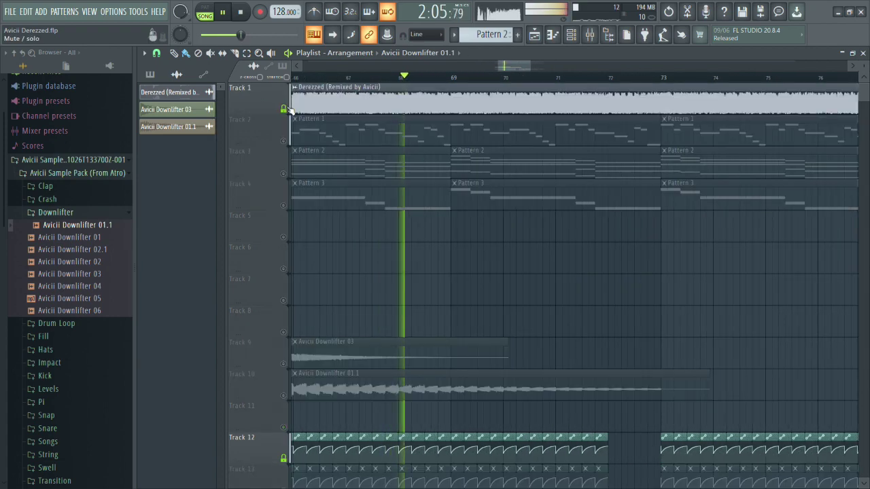
pyautogui.keyDown('ctrl'); pyautogui.scroll(-3, 394, 136); pyautogui.keyUp('ctrl')
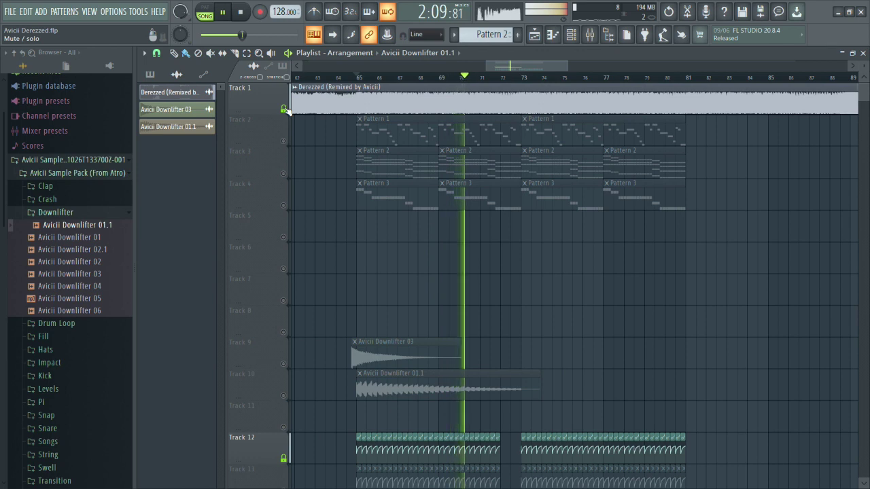
pyautogui.rightClick(284, 110)
pyautogui.click(284, 110)
# Replay the layers from bar 65, check the channels in the channel rack, and listen on through bar 70.
pyautogui.click(356, 78)
pyautogui.press('F6')
pyautogui.scroll(-2, 577, 61)
pyautogui.scroll(1, 581, 57)
pyautogui.scroll(-1, 594, 57)
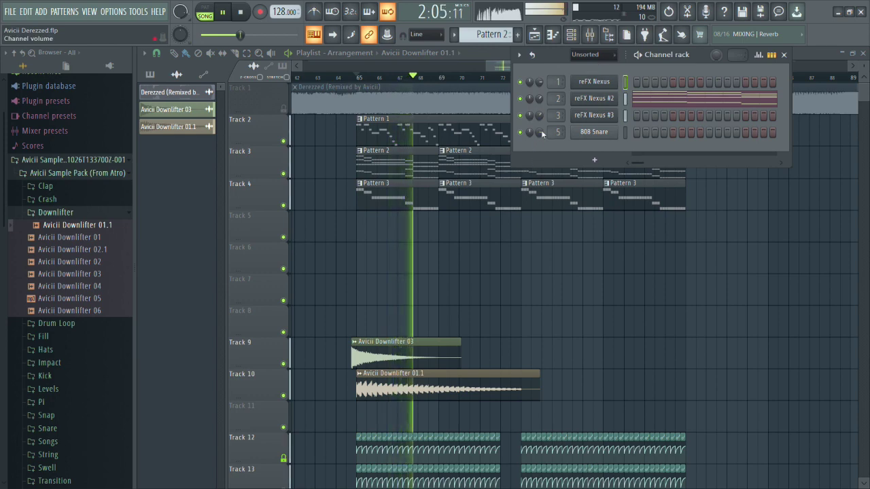
pyautogui.press('F6')
pyautogui.scroll(2, 462, 270)
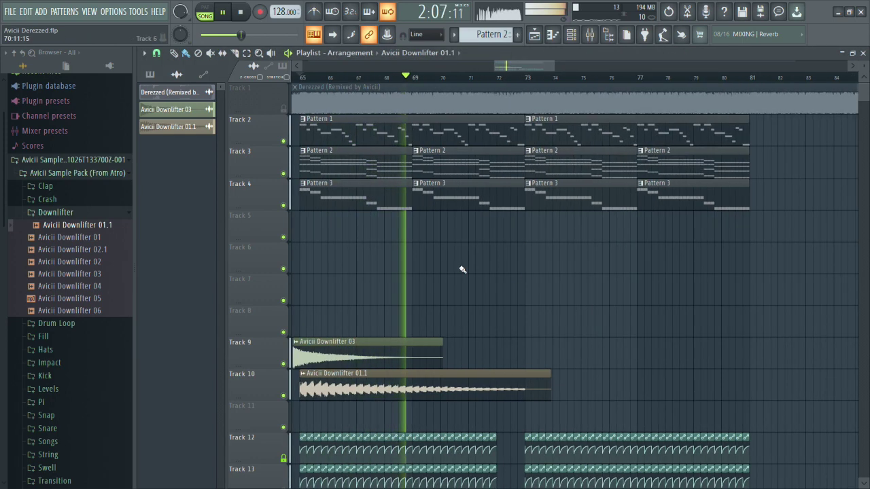
pyautogui.scroll(-3, 436, 262)
pyautogui.scroll(4, 436, 262)
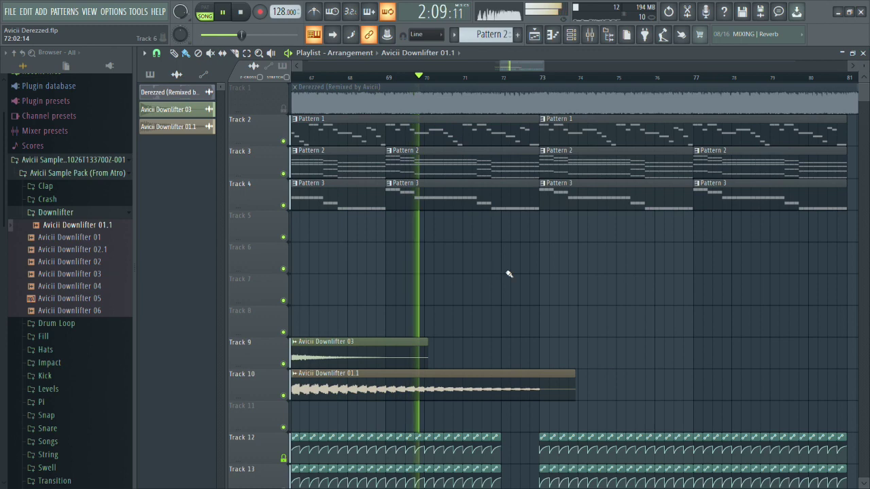
pyautogui.scroll(-1, 509, 274)
# Solo Track 1 and replay the reference from bar 69.
pyautogui.keyDown('ctrl'); pyautogui.click(283, 109); pyautogui.keyUp('ctrl')
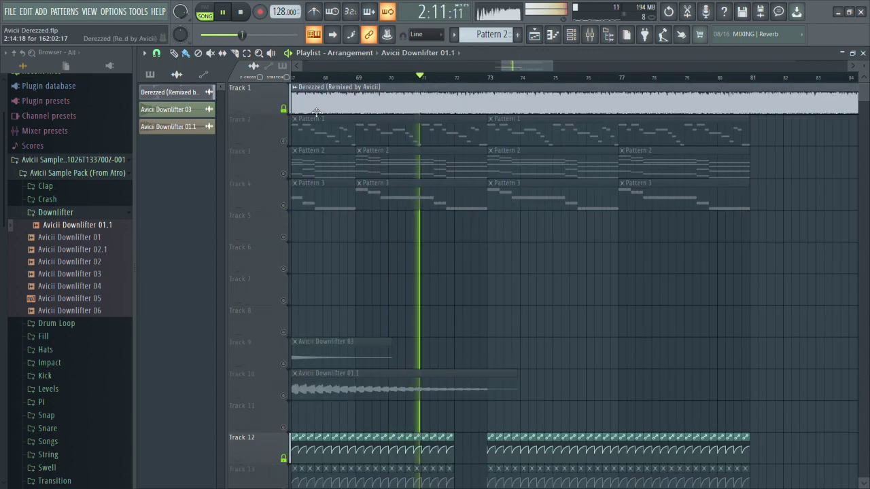
pyautogui.click(358, 77)
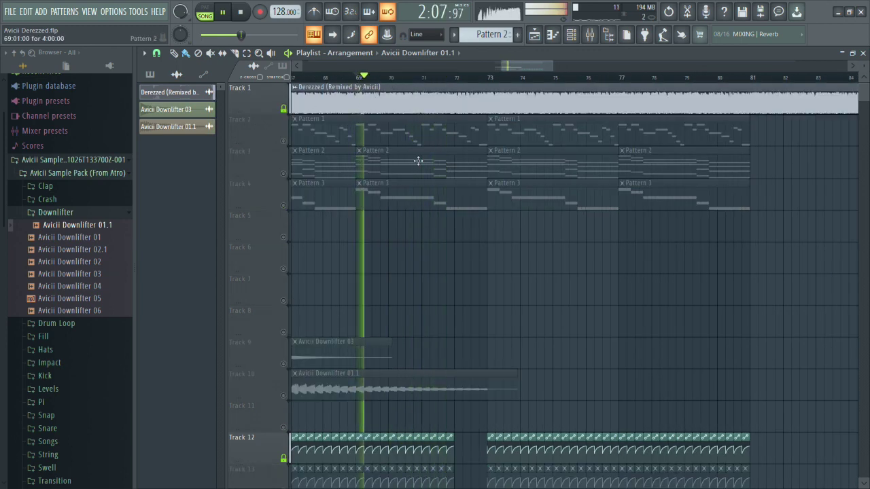
pyautogui.scroll(-2, 428, 218)
pyautogui.scroll(-2, 428, 218)
# Place Avicii Kick 01 from the sample pack's Kick folder on Track 8 at bar 65.
pyautogui.click(104, 215)
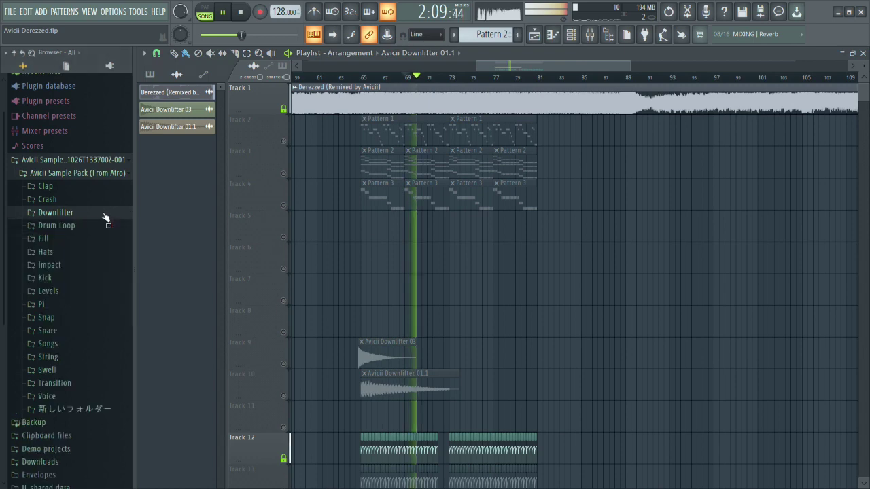
pyautogui.click(71, 279)
pyautogui.click(79, 291)
pyautogui.press('space')
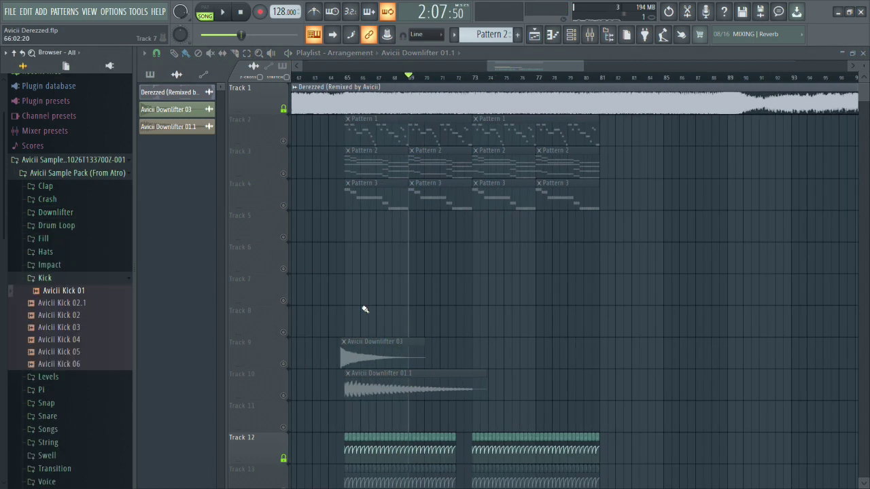
pyautogui.scroll(3, 383, 310)
pyautogui.moveTo(314, 320); pyautogui.dragTo(377, 314)
pyautogui.press('space')
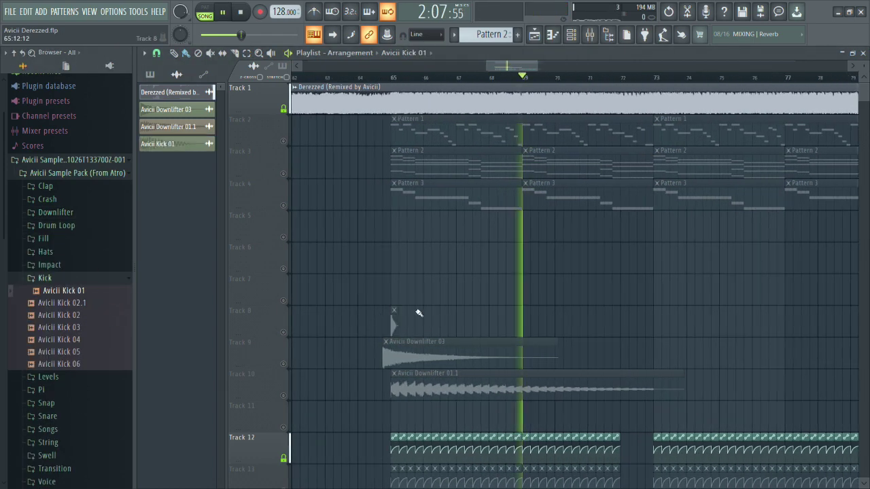
# Repeat Avicii Kick 01 on every beat of bars 65 and 66, and enable the layers with Track 1 muted.
pyautogui.scroll(3, 373, 280)
pyautogui.scroll(3, 372, 280)
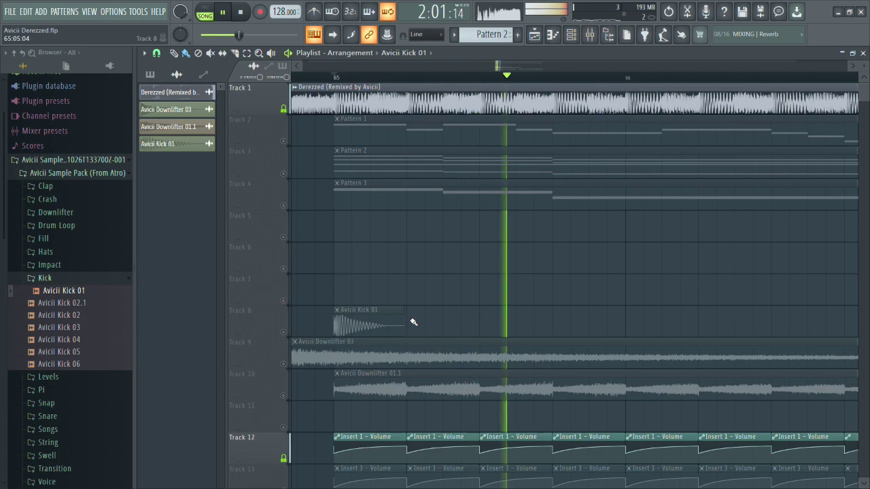
pyautogui.moveTo(410, 320); pyautogui.dragTo(759, 311)
pyautogui.rightClick(284, 109)
pyautogui.scroll(-3, 396, 215)
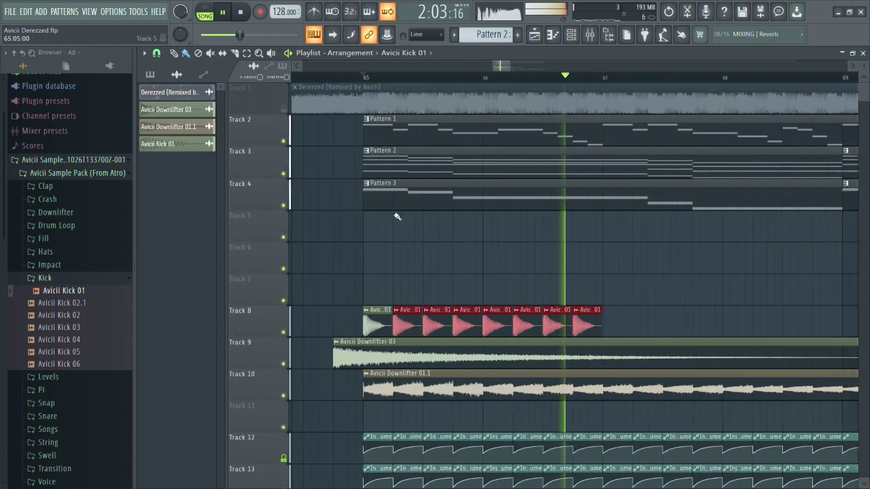
# Duplicate the kicks along Track 8 in growing blocks until they run through the end of the patterns.
pyautogui.scroll(2, 556, 321)
pyautogui.press('space')
pyautogui.moveTo(489, 324); pyautogui.dragTo(839, 317)
pyautogui.scroll(-5, 462, 255)
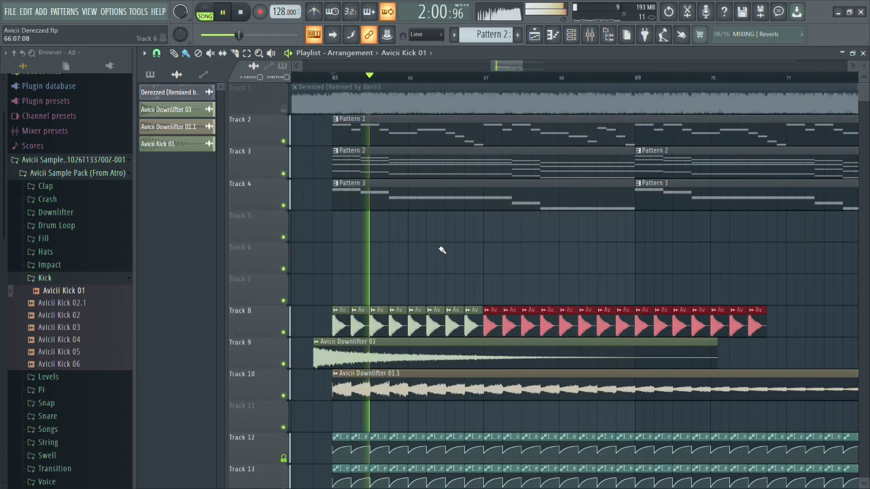
pyautogui.scroll(3, 615, 295)
pyautogui.moveTo(378, 321); pyautogui.dragTo(855, 318)
pyautogui.scroll(-4, 462, 240)
pyautogui.scroll(1, 681, 318)
# Delete the kicks in bars 80 and 72 on Track 8.
pyautogui.scroll(3, 652, 318)
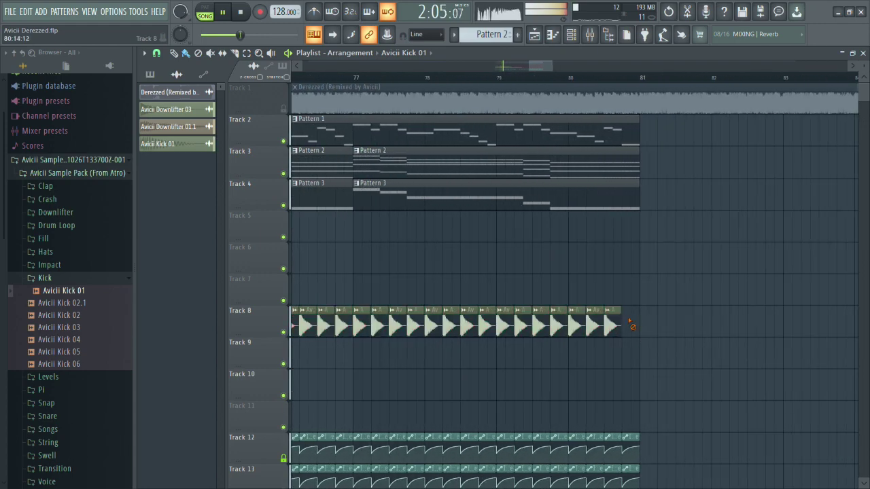
pyautogui.scroll(-3, 508, 287)
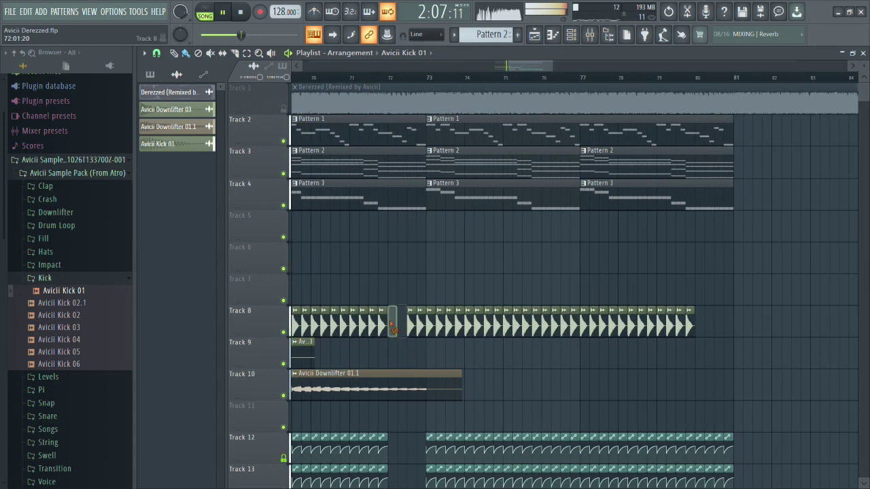
pyautogui.scroll(-5, 499, 278)
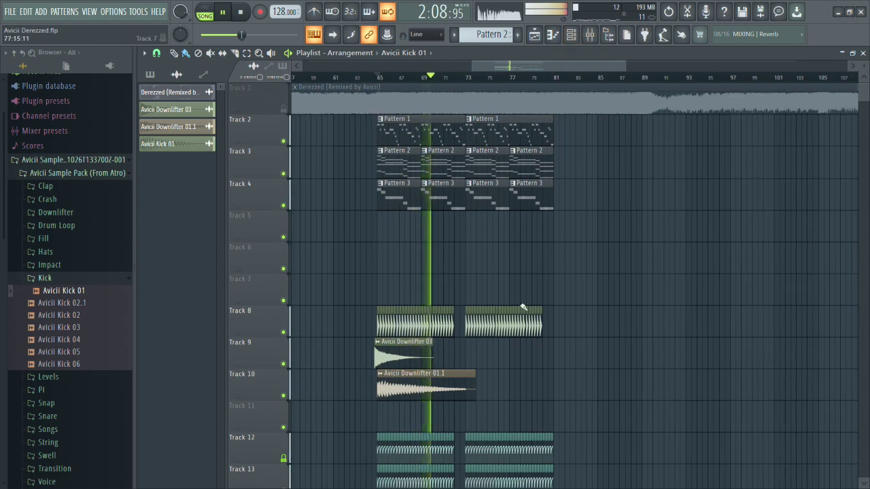
# Route Avicii Kick 01 to Insert 6, move its mixer track to the Insert 4 position, and lower its fader.
pyautogui.doubleClick(508, 324)
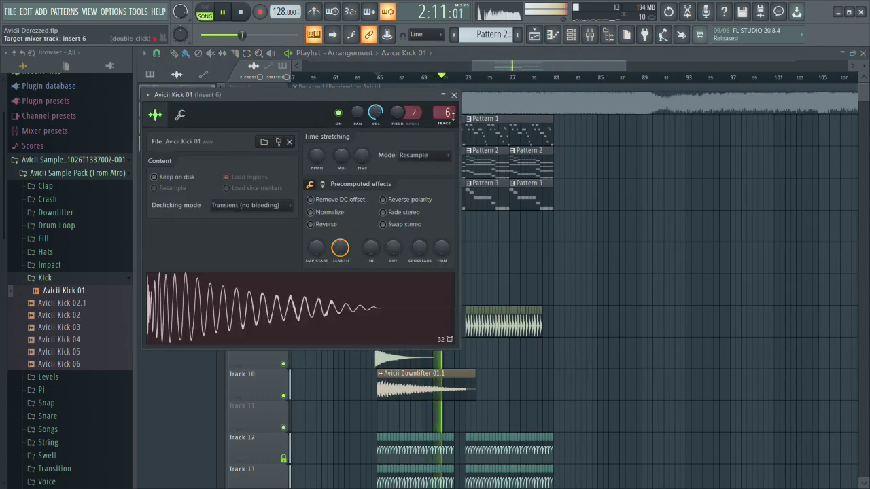
pyautogui.click(454, 95)
pyautogui.press('F9')
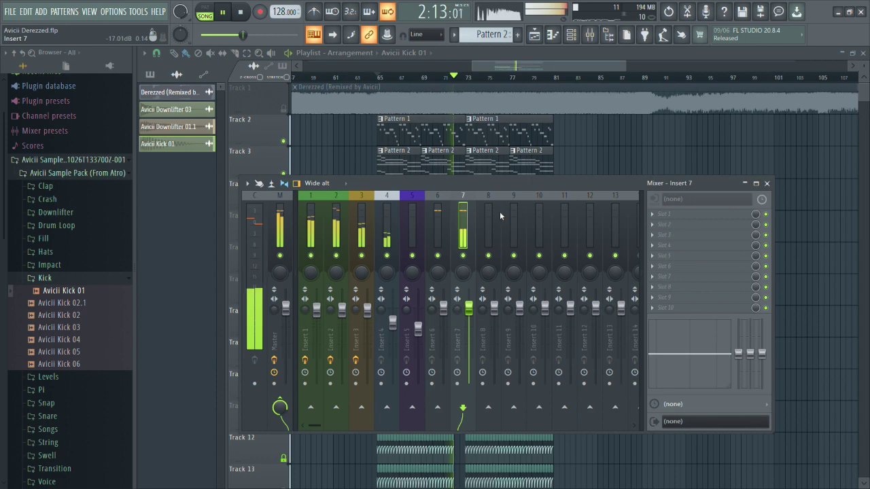
pyautogui.press('Left')
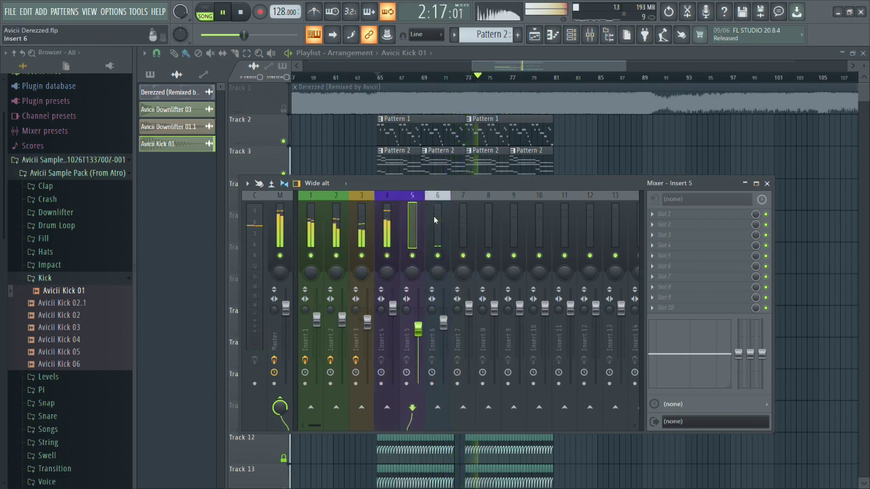
pyautogui.moveTo(391, 308); pyautogui.dragTo(392, 320)
# Replay the drop with the kicks from bar 65, and solo Track 1 to examine the reference around bars 72 and 73.
pyautogui.press('F9')
pyautogui.scroll(6, 415, 224)
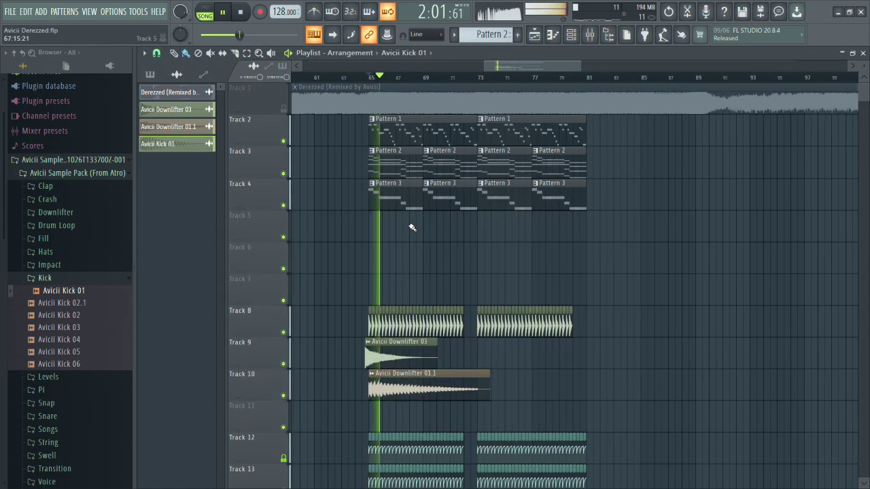
pyautogui.rightClick(285, 111)
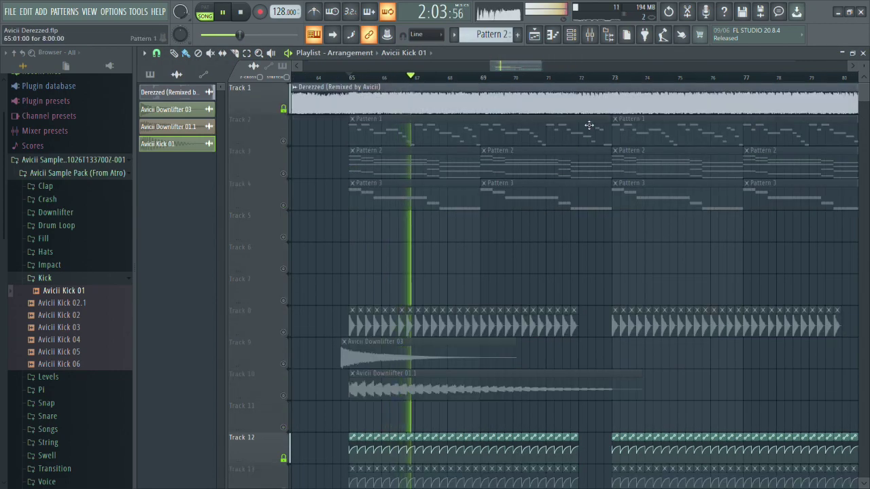
pyautogui.scroll(-3, 615, 240)
pyautogui.scroll(3, 632, 240)
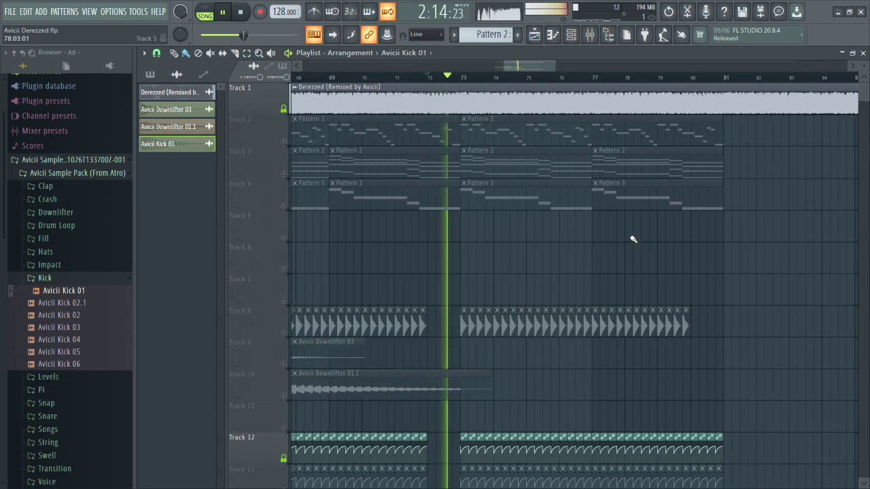
pyautogui.scroll(-2, 604, 245)
pyautogui.scroll(1, 598, 235)
pyautogui.press('space')
pyautogui.press('space')
pyautogui.scroll(-2, 449, 233)
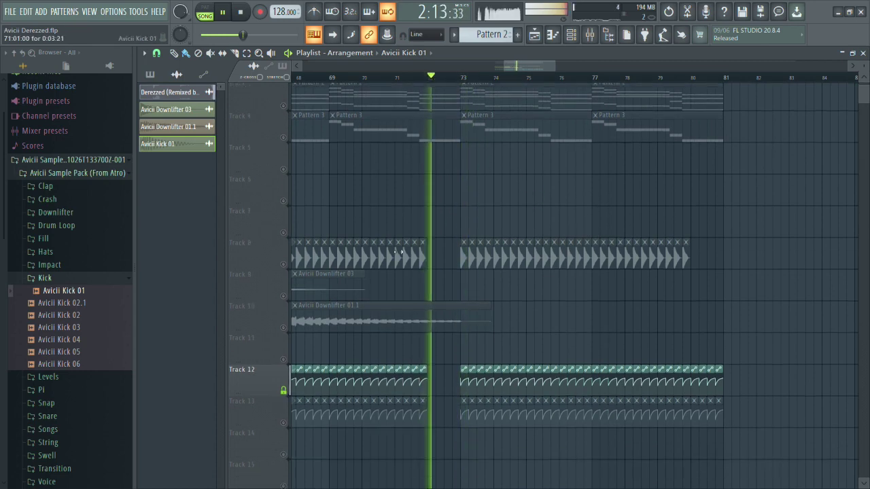
# Copy the Avicii Downlifter 03 and Downlifter 01.1 clips on Tracks 9 and 10 so both repeat around bar 73.
pyautogui.scroll(-3, 516, 291)
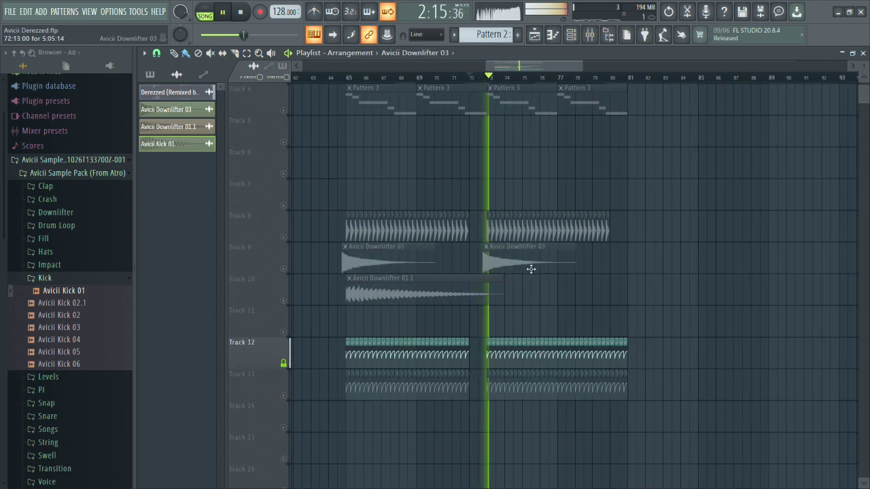
pyautogui.scroll(2, 526, 275)
pyautogui.moveTo(410, 293); pyautogui.dragTo(625, 292)
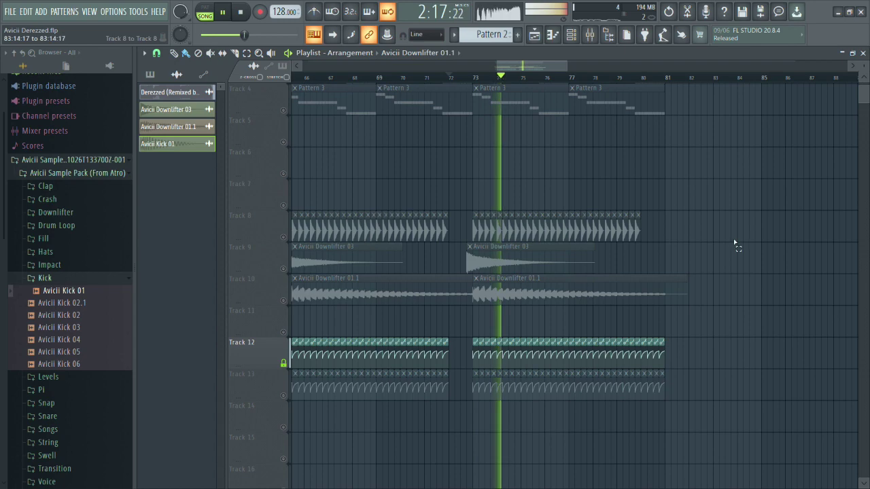
pyautogui.scroll(-2, 734, 243)
pyautogui.scroll(3, 625, 219)
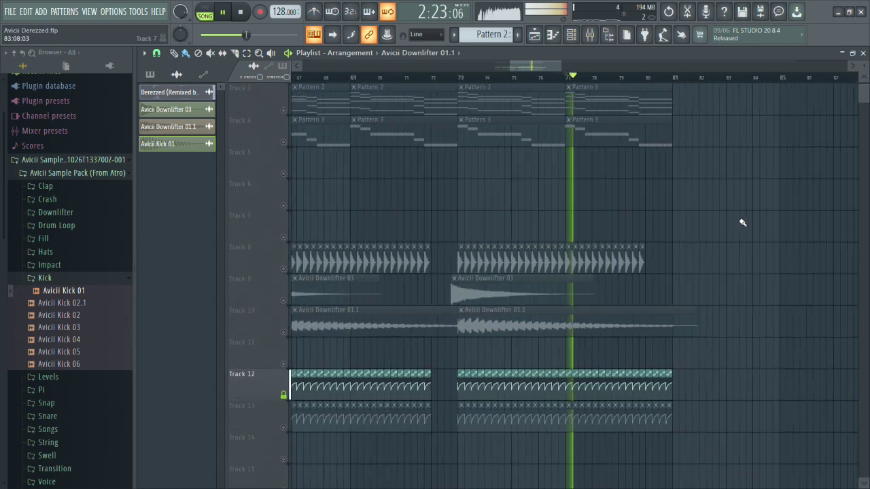
# Browse the Avicii sample pack to its Hats folder and preview the Avicii Hats 01 sample.
pyautogui.scroll(3, 710, 215)
pyautogui.scroll(2, 711, 215)
pyautogui.click(85, 262)
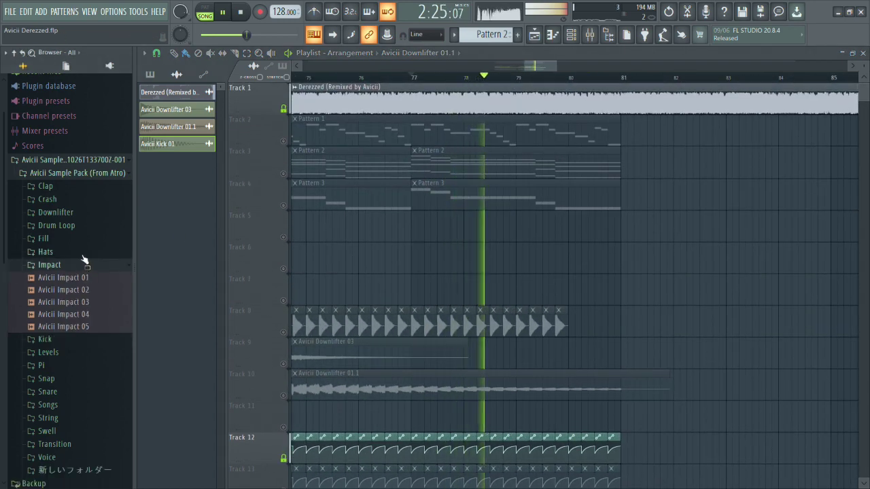
pyautogui.click(82, 256)
pyautogui.press('space')
pyautogui.click(86, 265)
pyautogui.scroll(-2, 429, 278)
pyautogui.press('space')
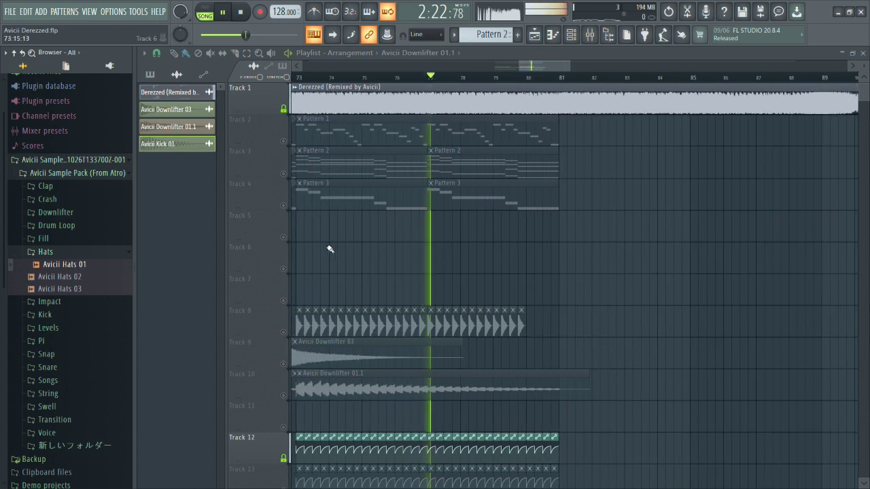
# Replay the soloed reference around bar 73 to examine how its hats sound.
pyautogui.scroll(-2, 419, 274)
pyautogui.scroll(2, 319, 271)
pyautogui.press('space')
pyautogui.scroll(-2, 333, 261)
pyautogui.scroll(3, 433, 237)
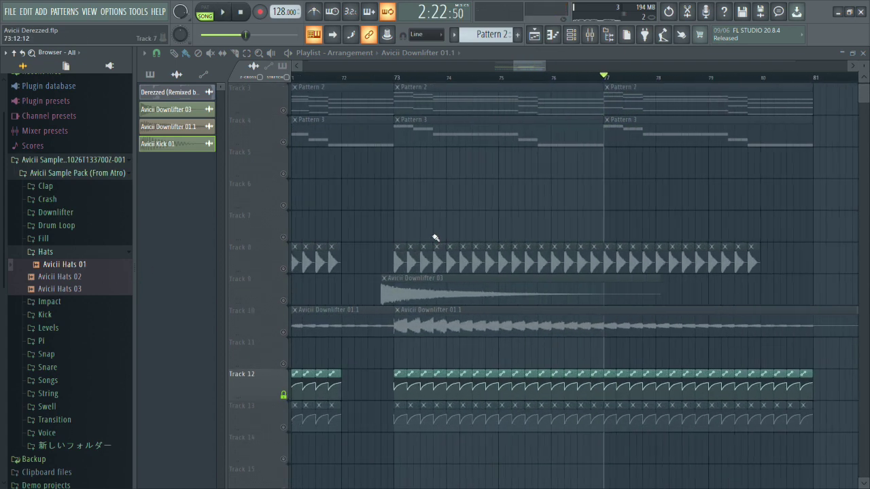
pyautogui.press('space')
pyautogui.click(382, 78)
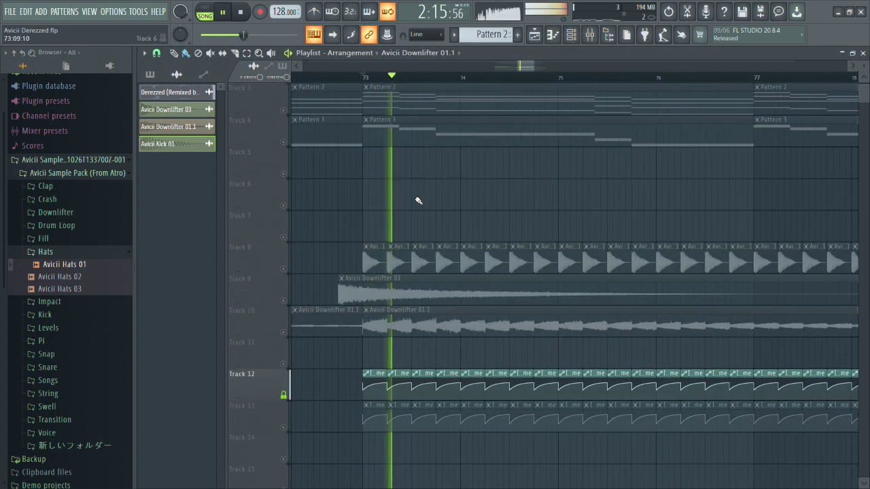
# Move all the kicks from Track 8 up to Track 7.
pyautogui.scroll(-5, 305, 254)
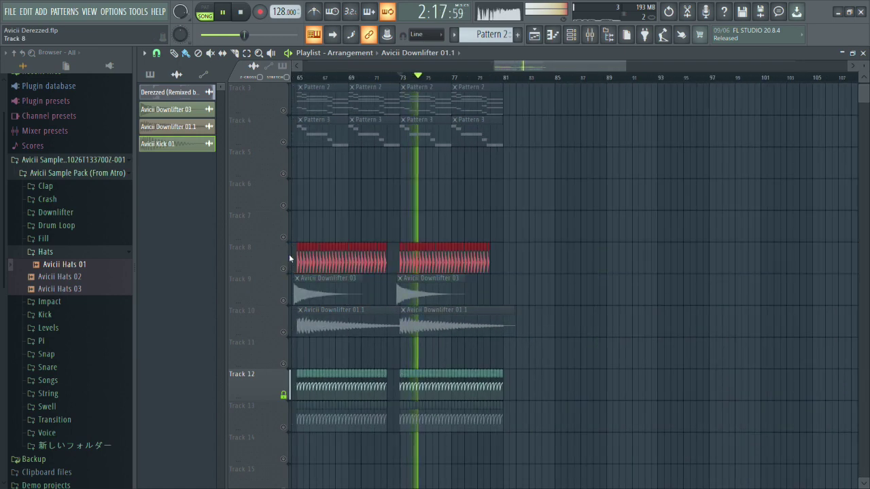
pyautogui.moveTo(330, 262); pyautogui.dragTo(328, 229)
pyautogui.scroll(5, 408, 263)
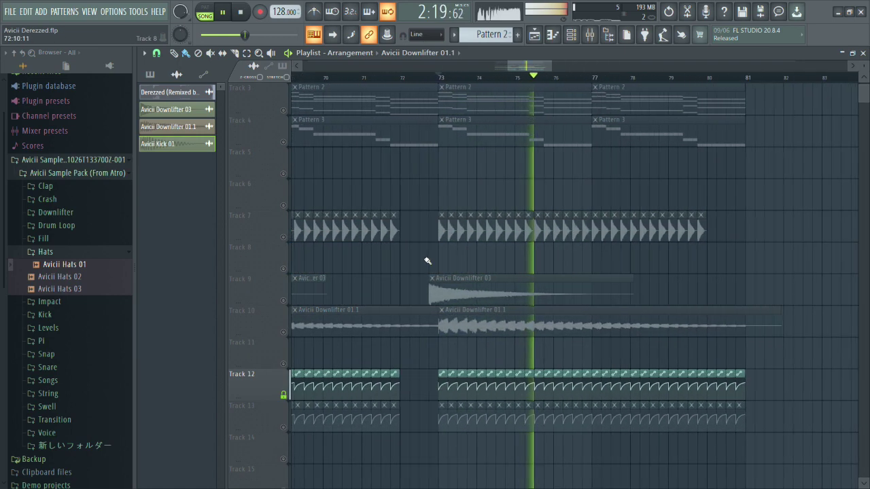
# Place Avicii Hats 01 on Track 8 from bar 73 as repeated off-beat hits between the kicks.
pyautogui.press('space')
pyautogui.moveTo(99, 271); pyautogui.dragTo(449, 264)
pyautogui.press('space')
pyautogui.scroll(2, 537, 266)
pyautogui.press('space')
pyautogui.scroll(2, 449, 262)
pyautogui.click(493, 264)
pyautogui.click(537, 264)
pyautogui.moveTo(542, 265); pyautogui.dragTo(369, 262)
# Duplicate the hats along Track 8 in growing blocks until they reach the end of bar 80.
pyautogui.scroll(-3, 464, 180)
pyautogui.hotkey('ctrl', 'b')
pyautogui.moveTo(648, 220); pyautogui.dragTo(353, 275)
pyautogui.hotkey('ctrl', 'b')
pyautogui.scroll(-4, 565, 204)
pyautogui.keyDown('ctrl'); pyautogui.click(684, 208); pyautogui.keyUp('ctrl')
pyautogui.scroll(2, 683, 208)
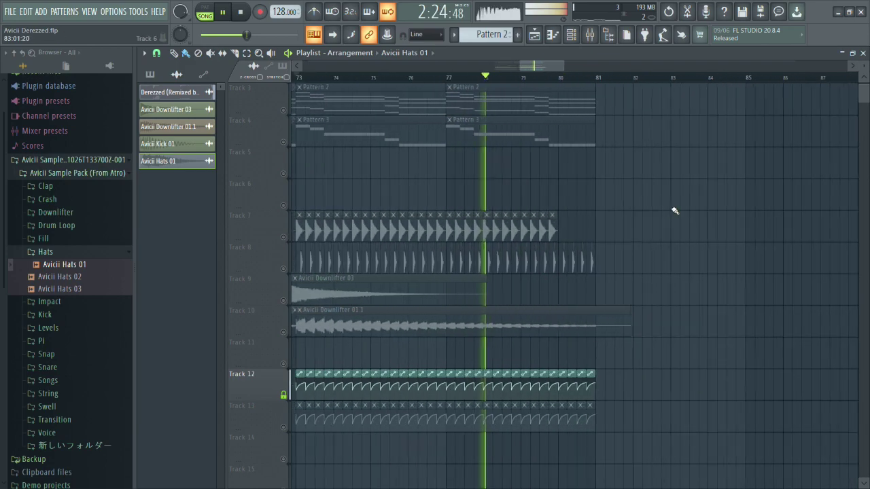
# Duplicate the last eight bars of Patterns 1, 2 and 3 on Tracks 2 to 4 to fill bars 81 to 88.
pyautogui.scroll(2, 667, 199)
pyautogui.scroll(2, 590, 269)
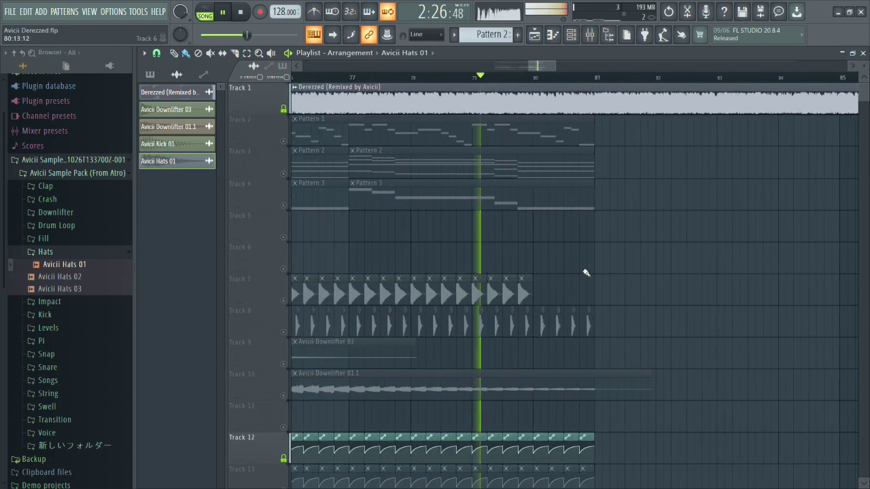
pyautogui.scroll(-3, 561, 279)
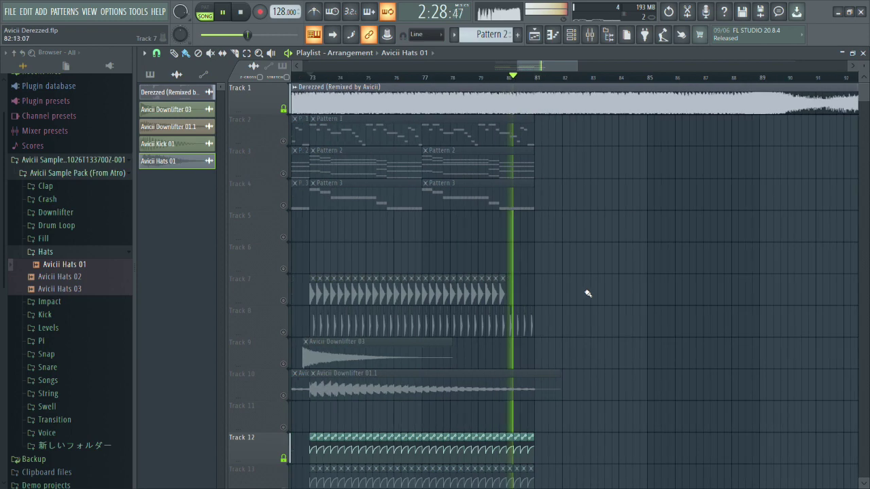
pyautogui.scroll(-2, 587, 292)
pyautogui.scroll(-3, 583, 258)
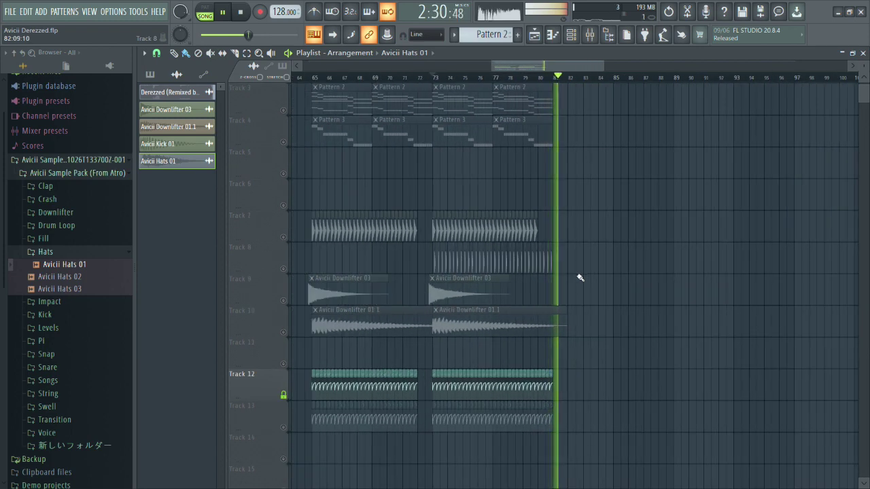
pyautogui.scroll(2, 583, 292)
pyautogui.moveTo(577, 199); pyautogui.dragTo(581, 140)
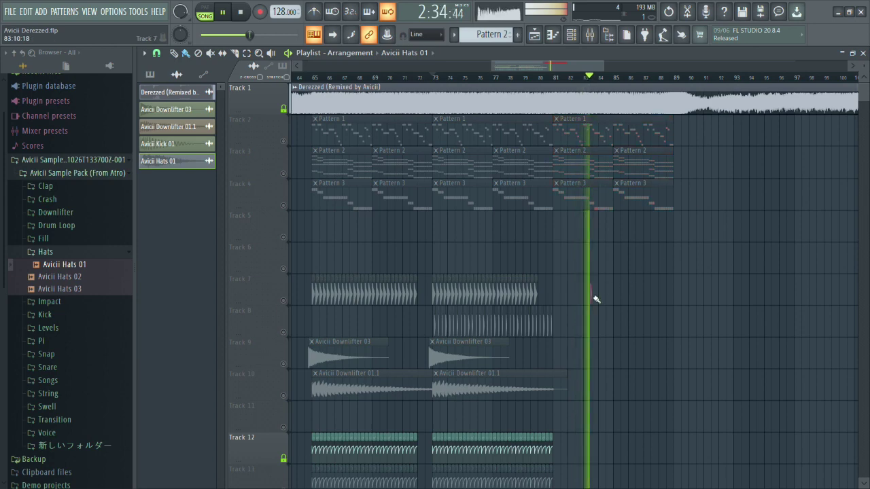
# Copy the kicks, hats and Avicii Downlifter 01.1 from bar 73 to bar 81 on Tracks 7, 8 and 10.
pyautogui.scroll(-2, 600, 311)
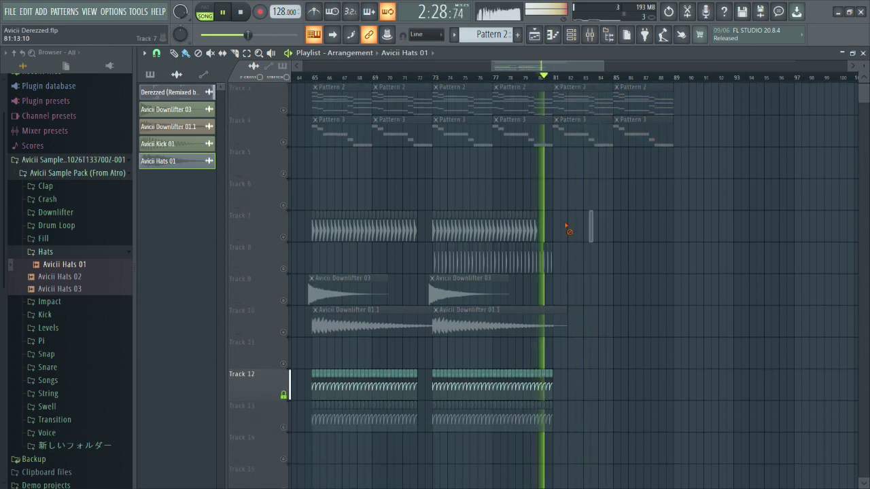
pyautogui.moveTo(564, 287); pyautogui.dragTo(433, 181)
pyautogui.click(498, 77)
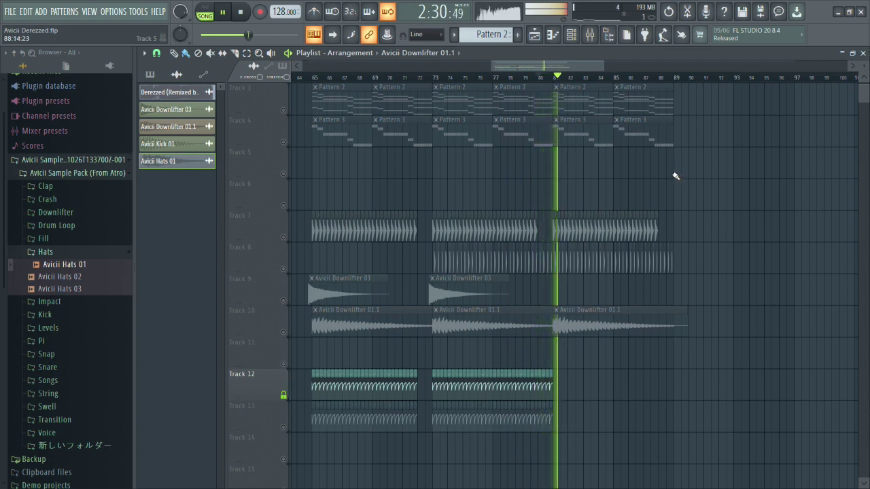
pyautogui.scroll(-2, 608, 174)
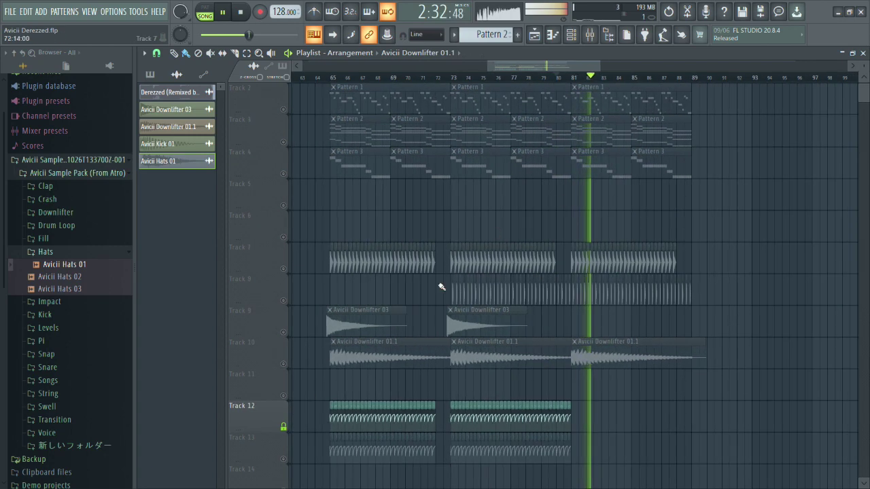
# Enable Track 13, take Track 1 out of solo, and play the full arrangement from bar 65.
pyautogui.click(284, 364)
pyautogui.scroll(4, 338, 189)
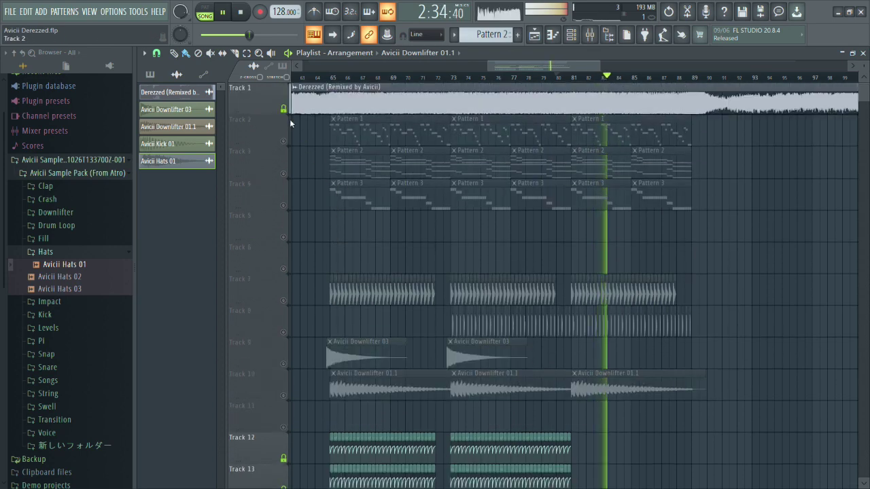
pyautogui.rightClick(284, 109)
pyautogui.click(284, 109)
pyautogui.click(334, 79)
# Compare the arrangement with the reference from bar 81 by soloing and unsoloing Track 1.
pyautogui.scroll(2, 352, 208)
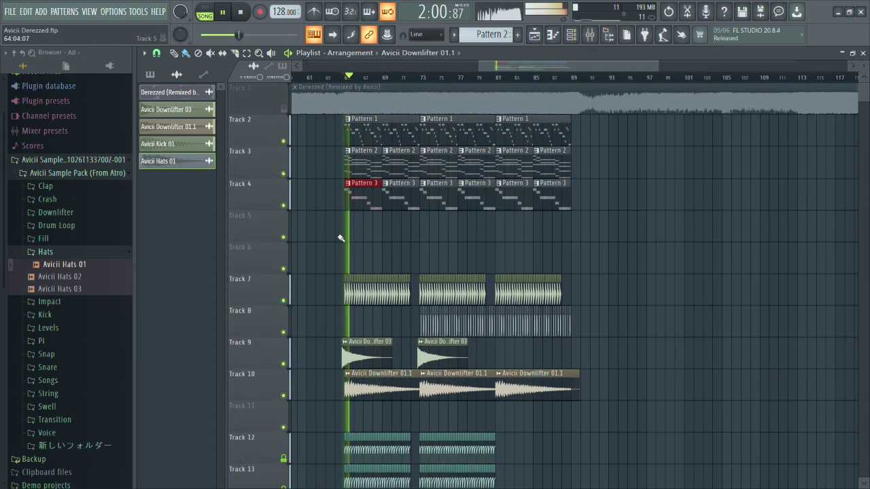
pyautogui.scroll(-2, 389, 214)
pyautogui.scroll(2, 390, 214)
pyautogui.rightClick(284, 109)
pyautogui.click(664, 79)
pyautogui.rightClick(284, 109)
pyautogui.press('space')
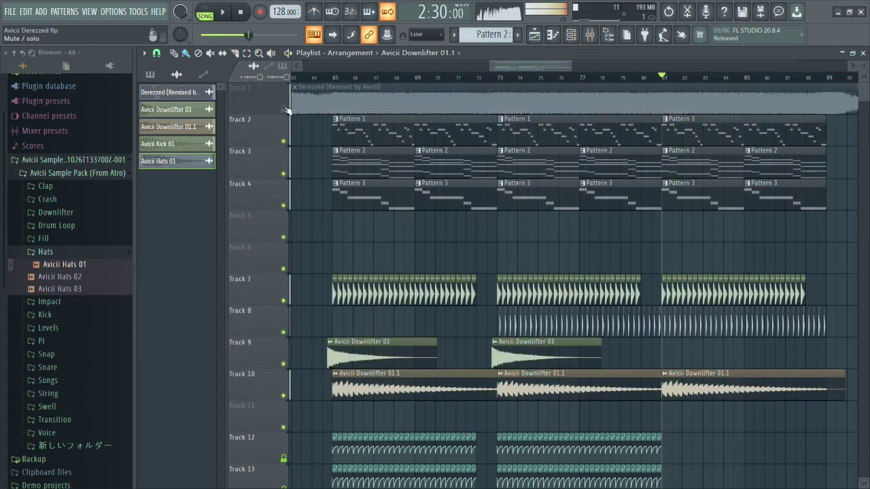
pyautogui.press('space')
pyautogui.scroll(-2, 549, 217)
pyautogui.scroll(3, 679, 217)
pyautogui.scroll(-3, 680, 217)
pyautogui.scroll(4, 593, 213)
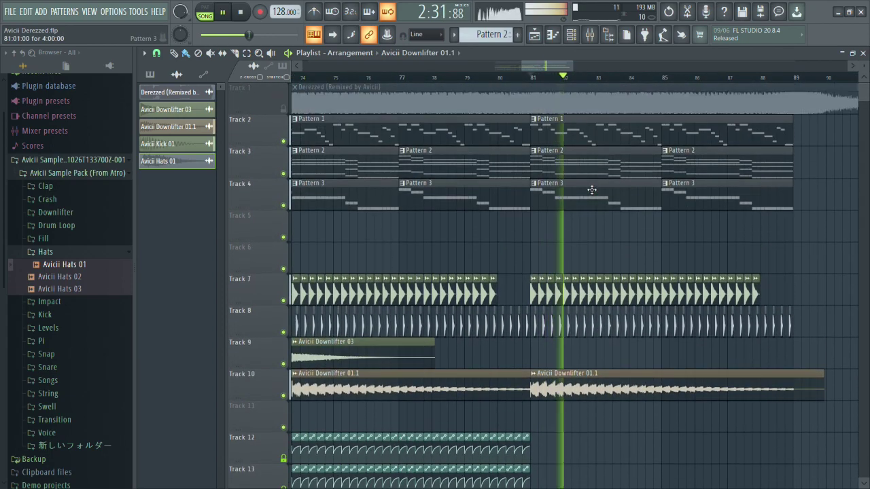
# Duplicate the automation clips of bars 73 to 80 on Tracks 12 and 13 to bars 81 to 88.
pyautogui.scroll(-5, 577, 306)
pyautogui.moveTo(570, 337); pyautogui.dragTo(309, 293)
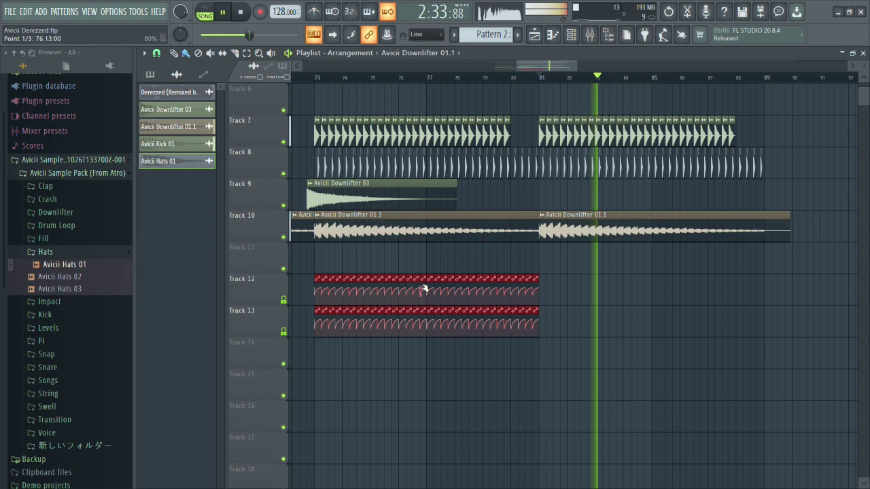
pyautogui.scroll(3, 608, 305)
pyautogui.scroll(2, 501, 318)
pyautogui.moveTo(502, 377); pyautogui.dragTo(847, 375)
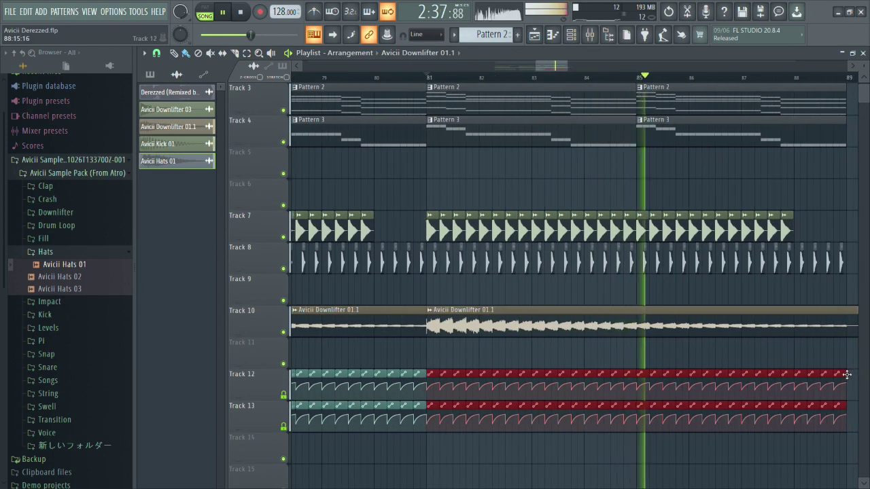
# Delete the automation clips in bar 80 on Tracks 12 and 13.
pyautogui.scroll(-6, 734, 346)
pyautogui.keyDown('ctrl'); pyautogui.click(540, 334); pyautogui.keyUp('ctrl')
pyautogui.scroll(2, 639, 349)
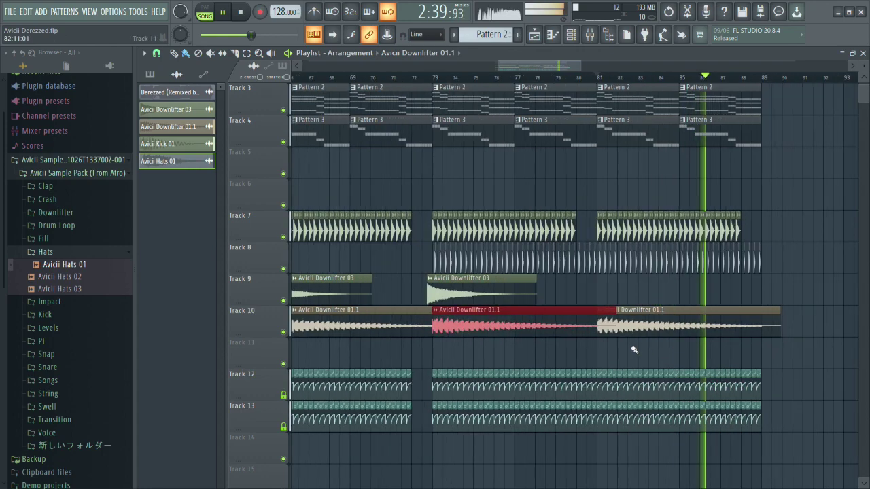
pyautogui.scroll(-4, 622, 372)
pyautogui.scroll(4, 611, 372)
pyautogui.keyDown('ctrl'); pyautogui.click(582, 323); pyautogui.keyUp('ctrl')
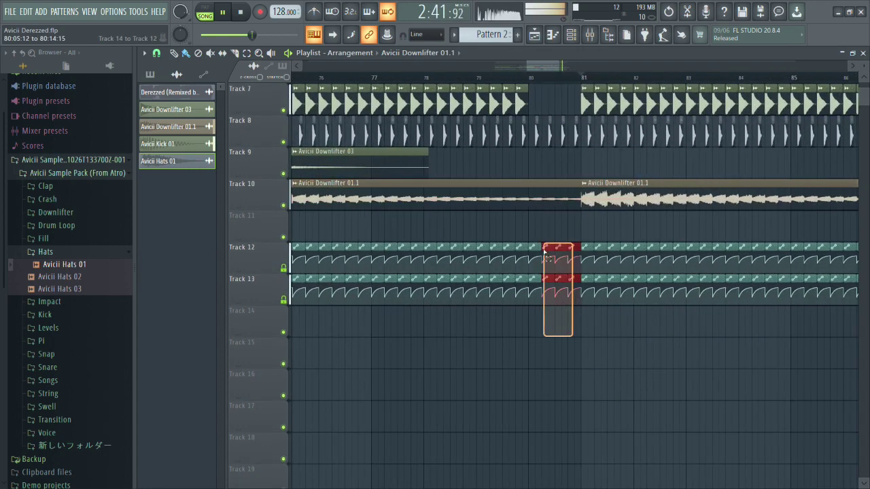
pyautogui.scroll(-5, 542, 319)
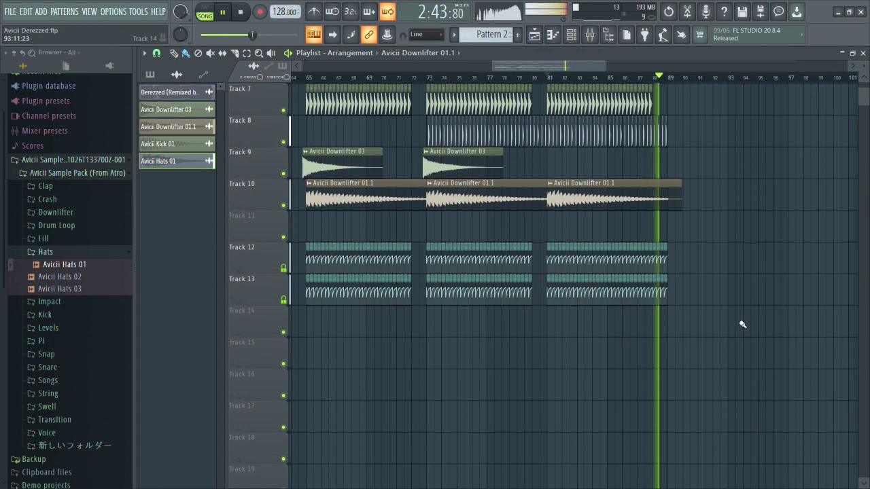
# Solo the reference on Track 1 and delete the kicks and automation clips from bar 85 onward on Tracks 7, 12 and 13.
pyautogui.scroll(8, 730, 324)
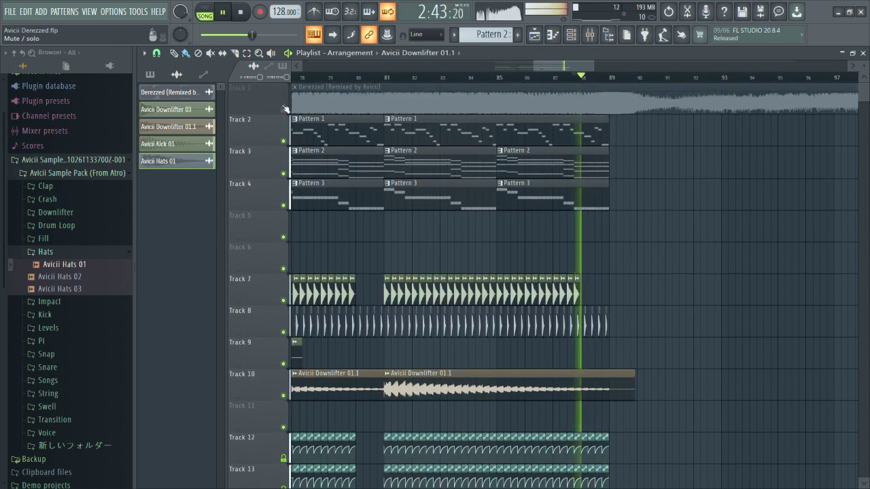
pyautogui.keyDown('ctrl'); pyautogui.click(283, 108); pyautogui.keyUp('ctrl')
pyautogui.scroll(2, 541, 82)
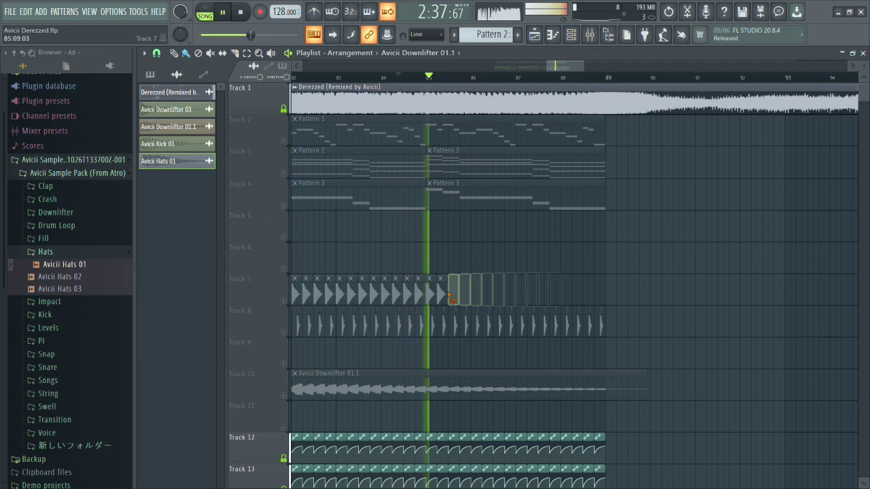
pyautogui.scroll(-6, 646, 292)
pyautogui.moveTo(608, 267)
pyautogui.mouseDown()
pyautogui.moveTo(435, 257)
pyautogui.moveTo(428, 236)
pyautogui.moveTo(625, 235)
pyautogui.mouseUp()
pyautogui.scroll(2, 687, 239)
pyautogui.scroll(-2, 700, 255)
pyautogui.scroll(5, 702, 257)
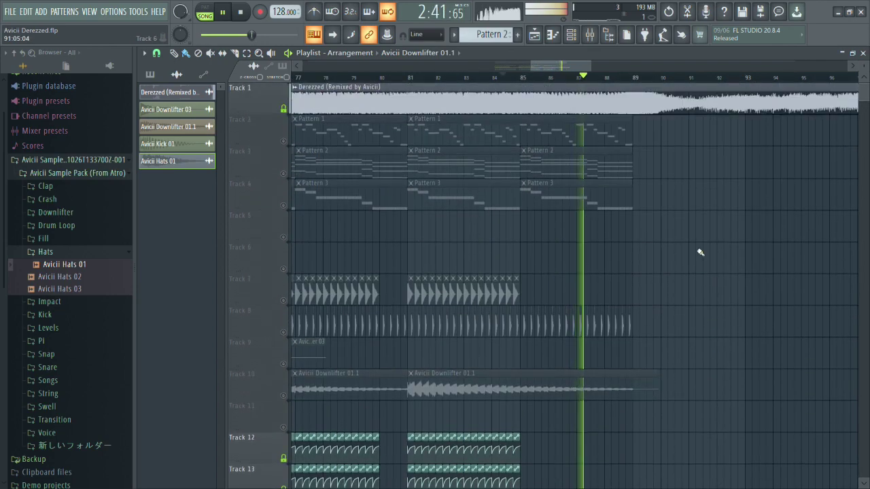
# Replay the arrangement from bar 65 and compare it with the reference by switching the solo on Track 1.
pyautogui.scroll(-5, 602, 258)
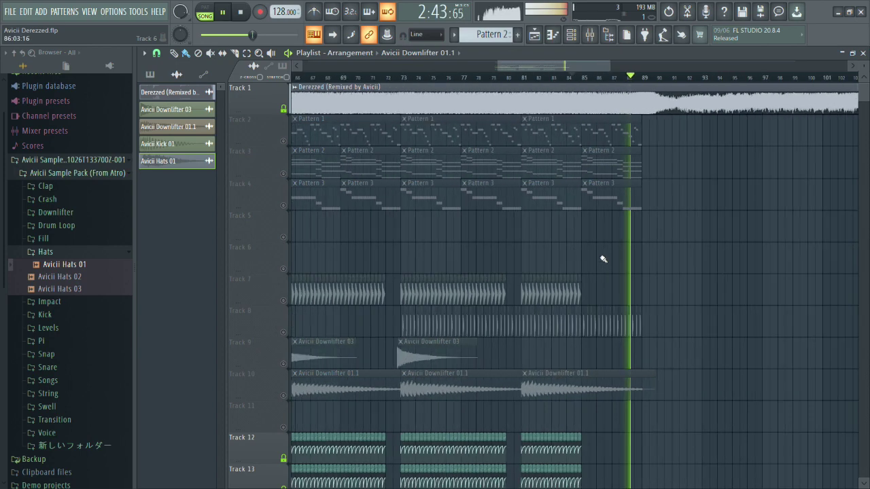
pyautogui.click(284, 110)
pyautogui.scroll(3, 412, 243)
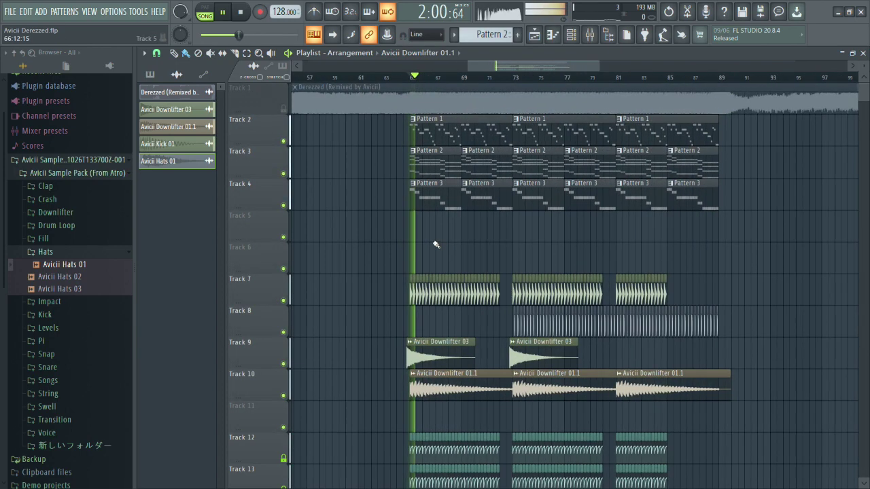
pyautogui.scroll(4, 469, 237)
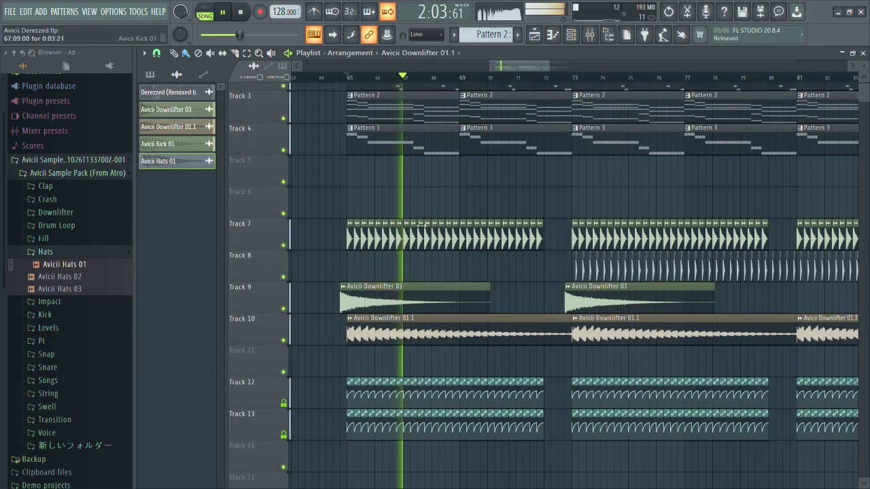
pyautogui.scroll(3, 388, 180)
pyautogui.click(283, 109)
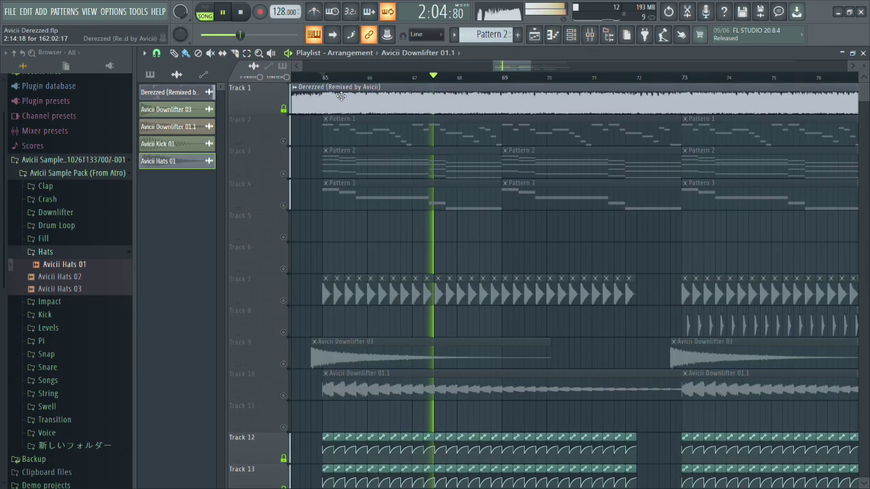
pyautogui.scroll(2, 392, 200)
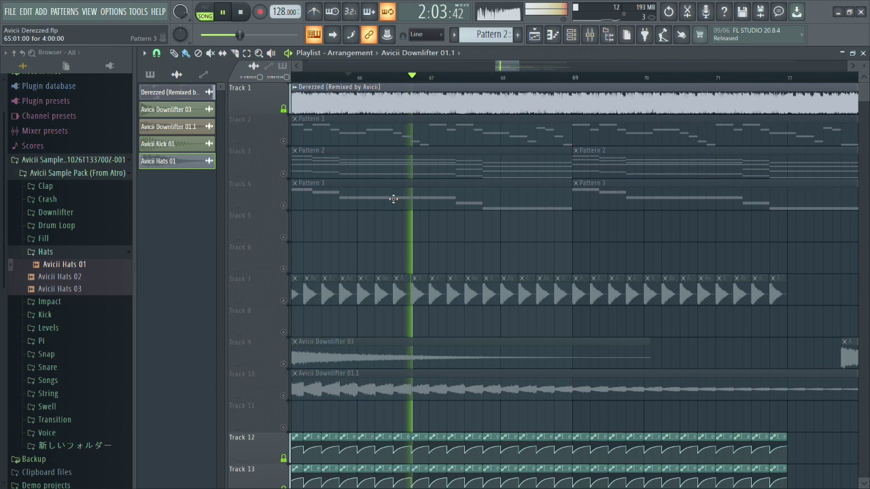
pyautogui.scroll(-3, 434, 210)
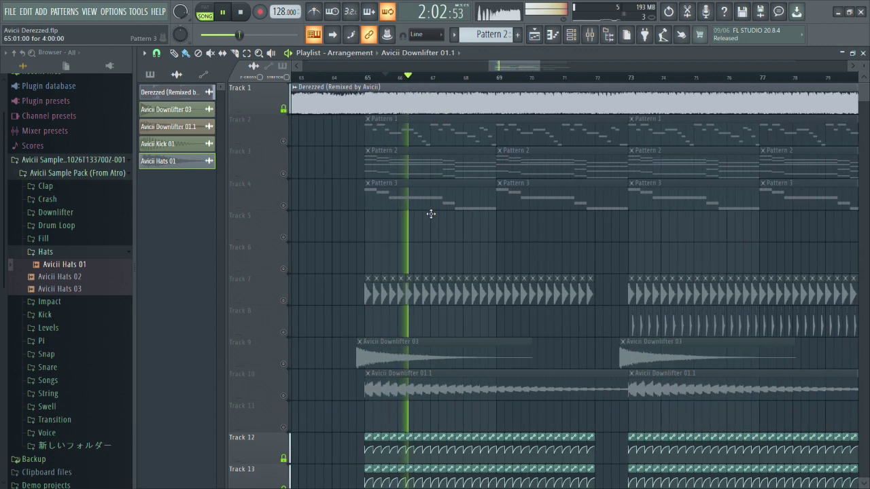
# Turn off the solo on the Track 1 reference and replay the recreated arrangement from bar 65.
pyautogui.scroll(1, 436, 215)
pyautogui.rightClick(284, 109)
pyautogui.click(343, 77)
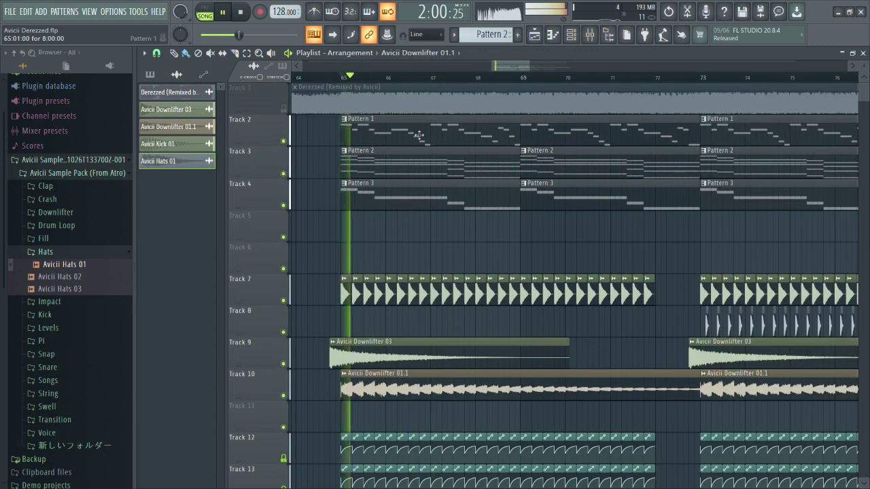
pyautogui.scroll(-2, 456, 135)
# Show the Unsorted channel group and add another reFX Nexus instrument channel.
pyautogui.press('F6')
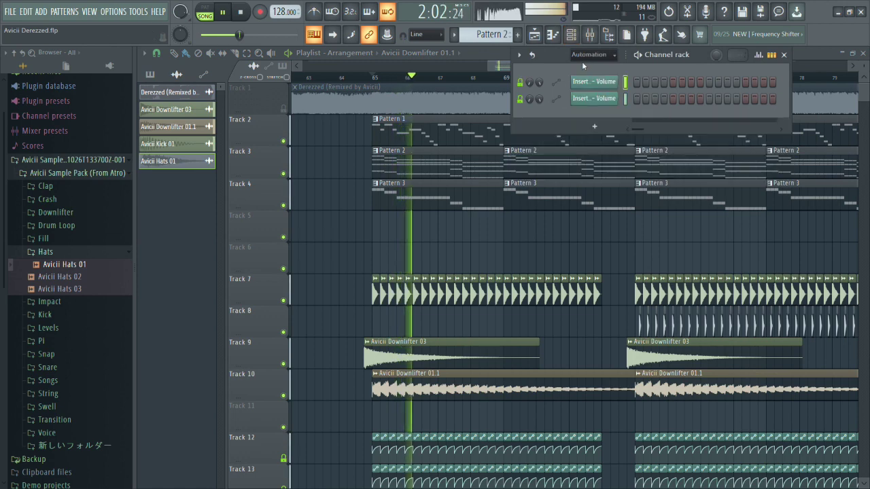
pyautogui.scroll(-1, 582, 59)
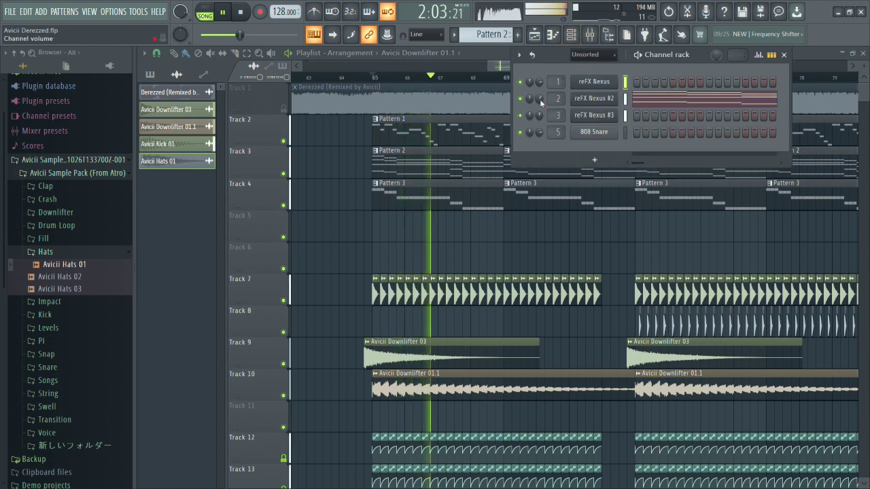
pyautogui.click(596, 159)
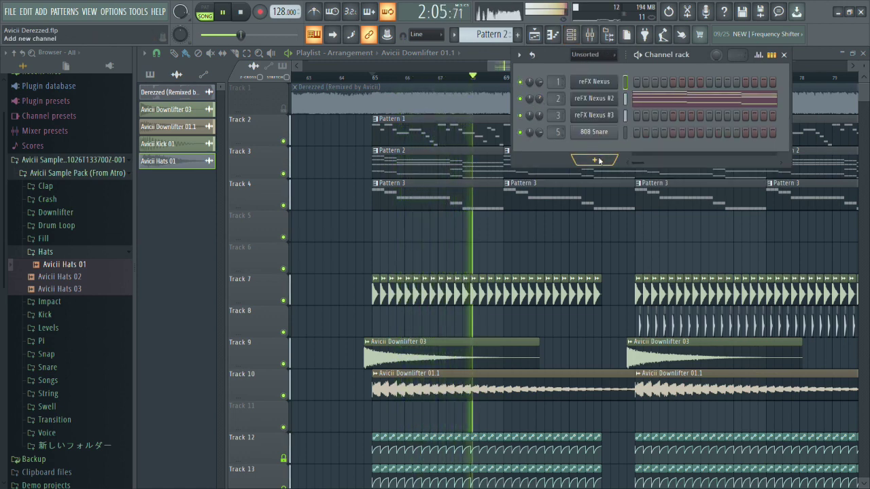
pyautogui.click(708, 207)
pyautogui.click(546, 125)
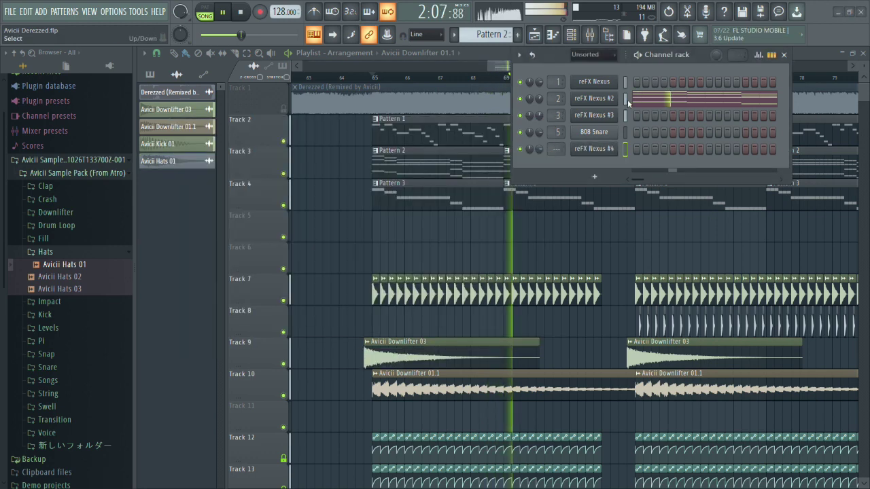
# Load the factory preset LD Accelerator in reFX Nexus #4 and close the plugin window.
pyautogui.click(577, 149)
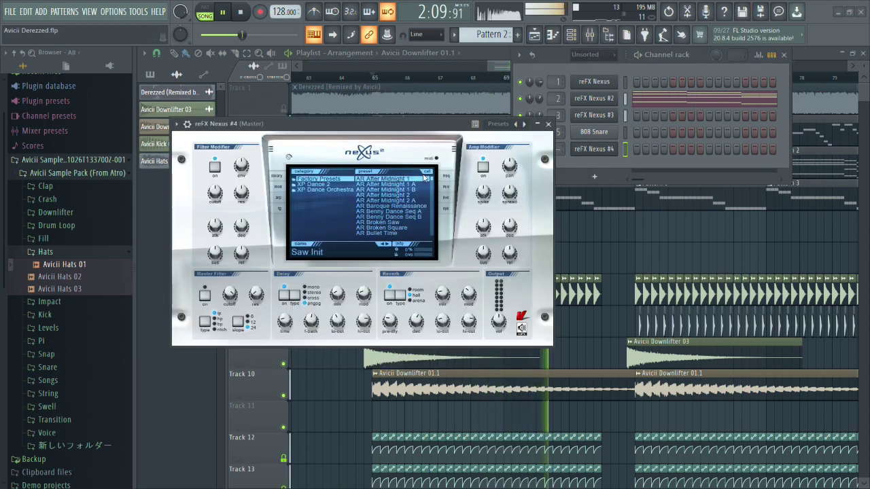
pyautogui.moveTo(433, 182); pyautogui.dragTo(431, 201)
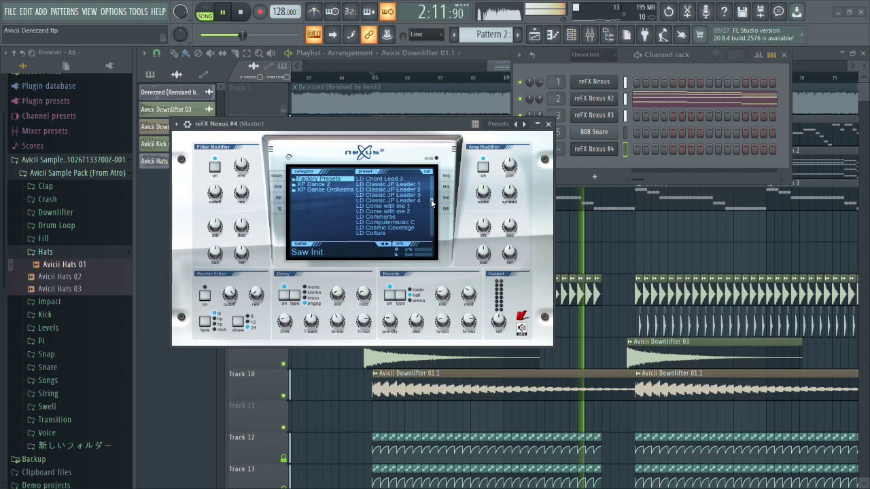
pyautogui.click(412, 212)
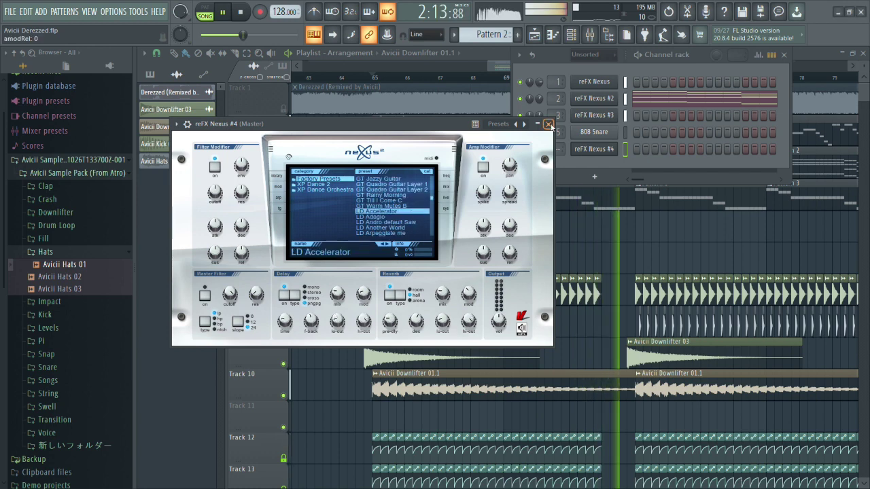
pyautogui.click(548, 124)
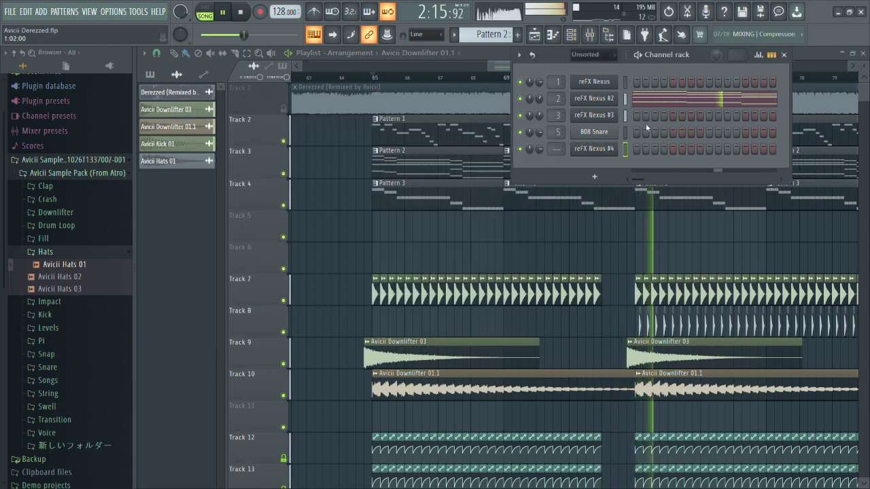
# Copy the Pattern 2 notes of reFX Nexus #2 to reFX Nexus #4 and move that channel directly below reFX Nexus #2.
pyautogui.hotkey('alt', 'Up')
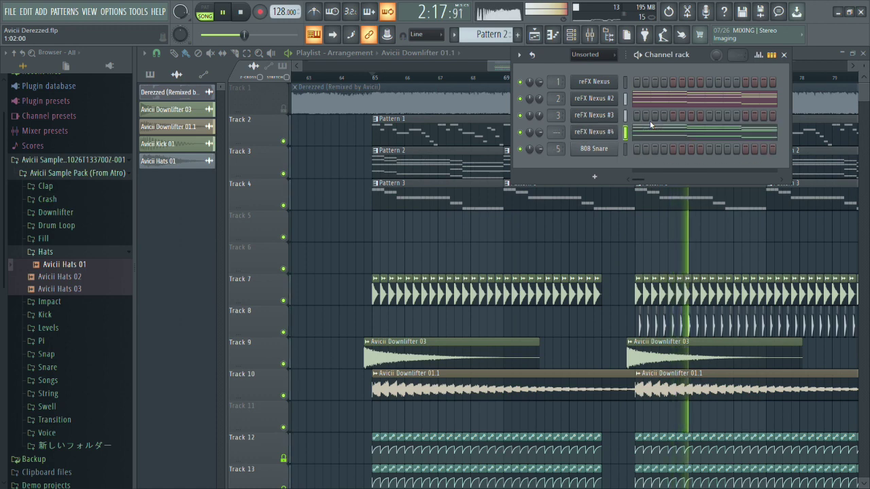
pyautogui.hotkey('alt', 'Up')
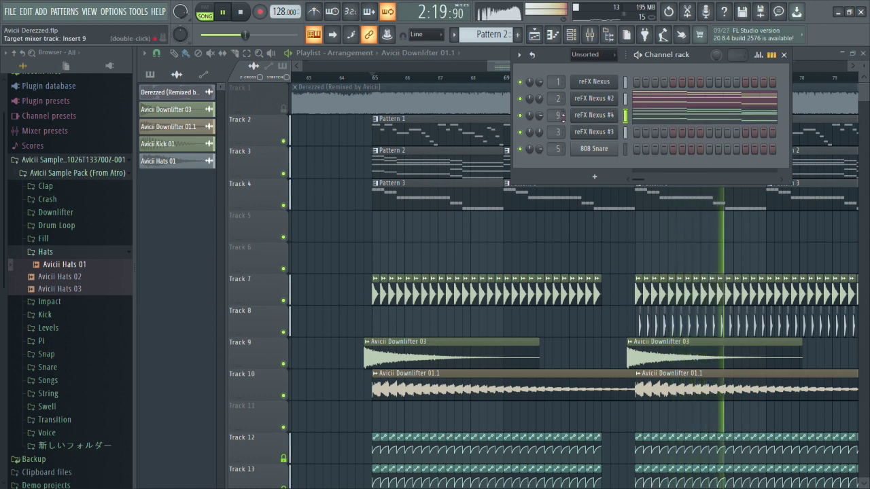
# Route reFX Nexus #4 to mixer Insert 9 and move that mixer track to position 3, beside Insert 2.
pyautogui.doubleClick(558, 115)
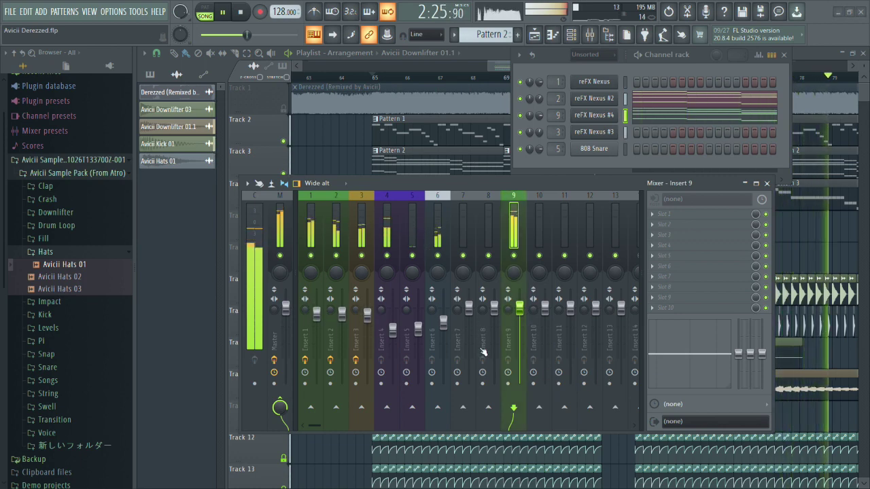
pyautogui.hotkey('alt', 'Left')
pyautogui.hotkey('alt', 'Left')
pyautogui.hotkey('alt', 'Left')
pyautogui.hotkey('alt', 'Left')
pyautogui.hotkey('alt', 'Left')
pyautogui.hotkey('alt', 'Left')
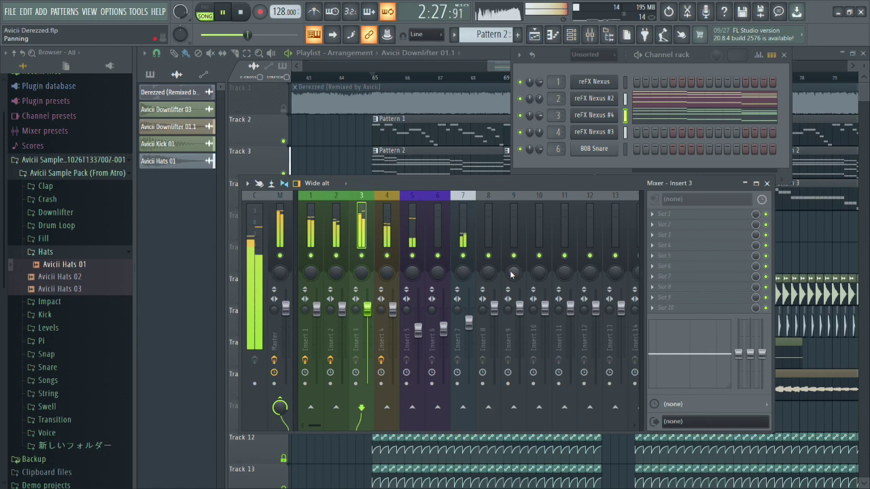
pyautogui.hotkey('alt', 'Right')
# Lower the Insert 3 fader and mute reFX Nexus #4 while replaying the drop from bar 65.
pyautogui.press('space')
pyautogui.press('space')
pyautogui.press('F9')
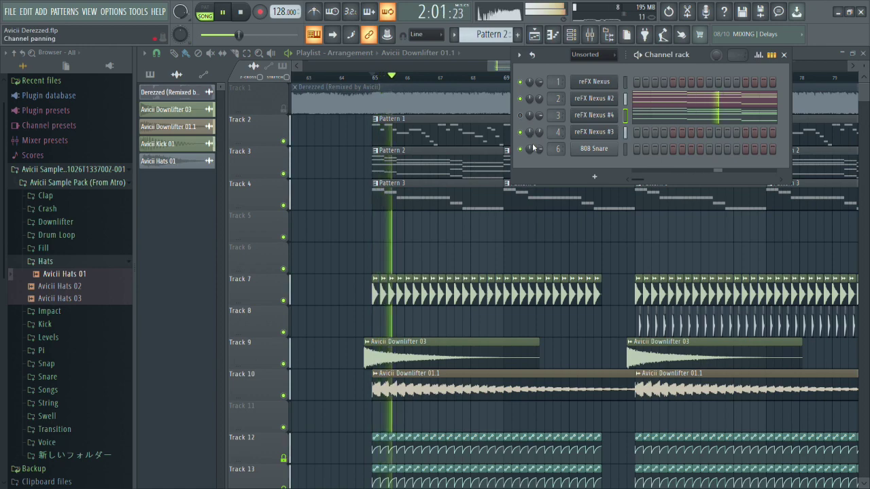
pyautogui.press('F6')
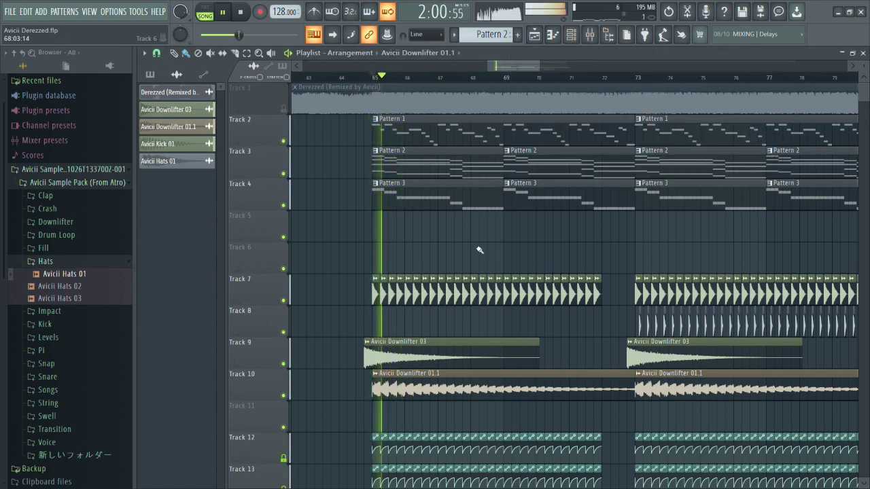
# Route the Avicii Hats 01 sample to mixer Insert 8, lower its volume fader and move that mixer track to position 7.
pyautogui.scroll(-3, 485, 250)
pyautogui.scroll(3, 662, 280)
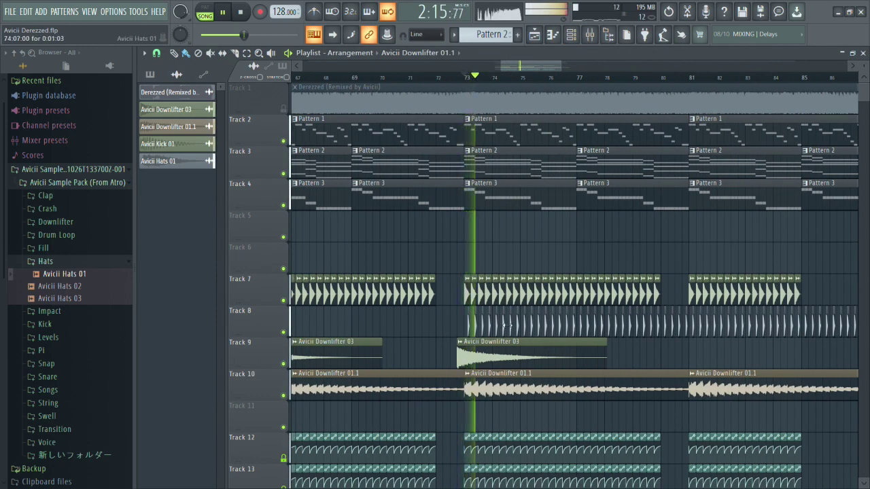
pyautogui.click(495, 273)
pyautogui.scroll(3, 460, 132)
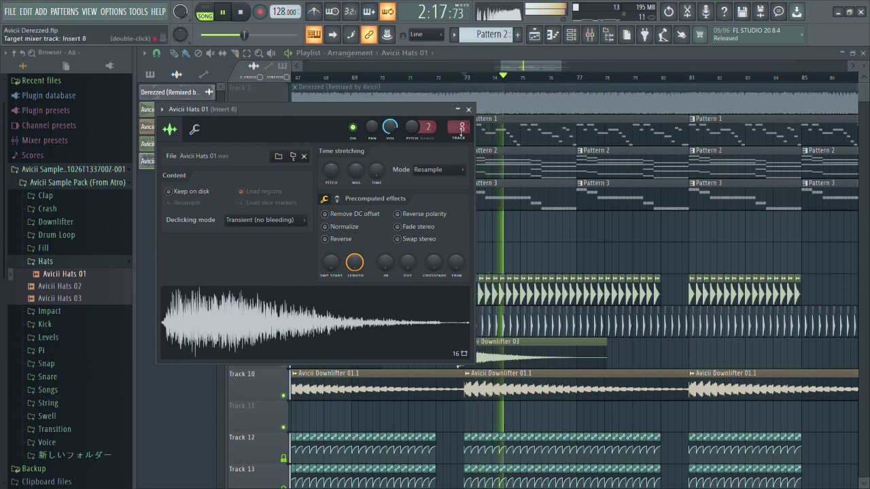
pyautogui.doubleClick(461, 129)
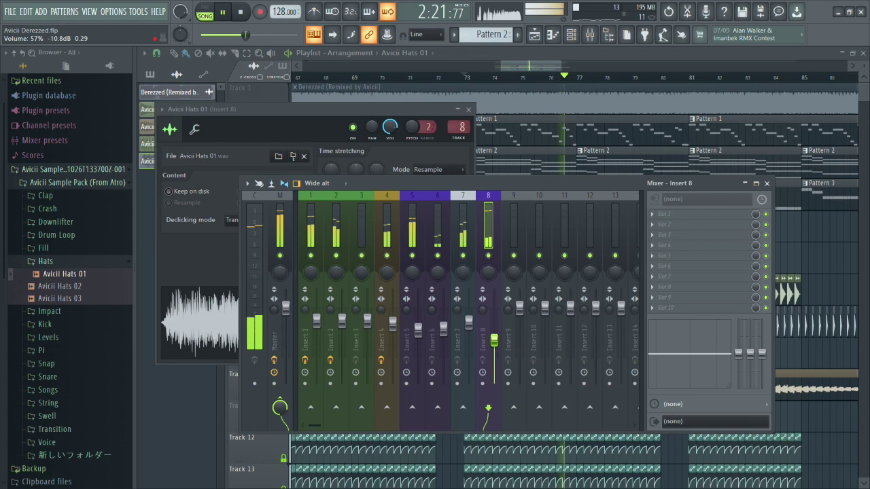
pyautogui.hotkey('alt', 'Left')
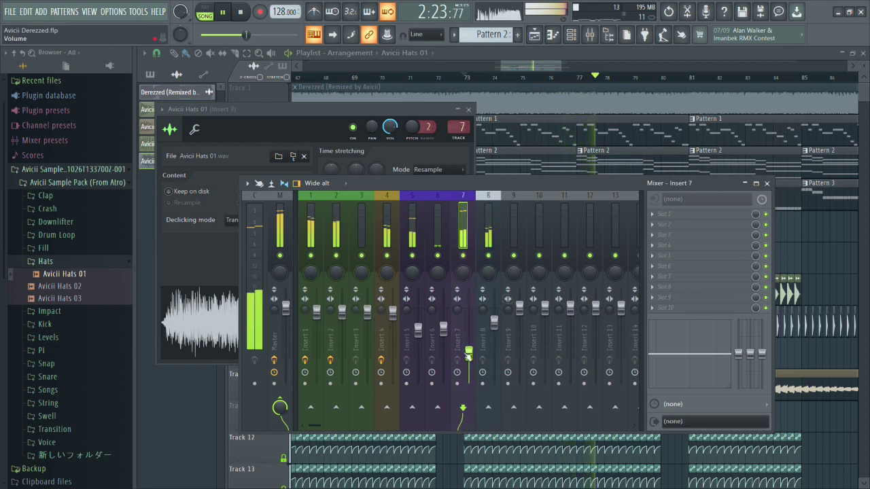
# Play the arrangement from bar 73 and compare it with the soloed reference audio on Track 1.
pyautogui.rightClick(828, 265)
pyautogui.scroll(2, 669, 246)
pyautogui.click(397, 77)
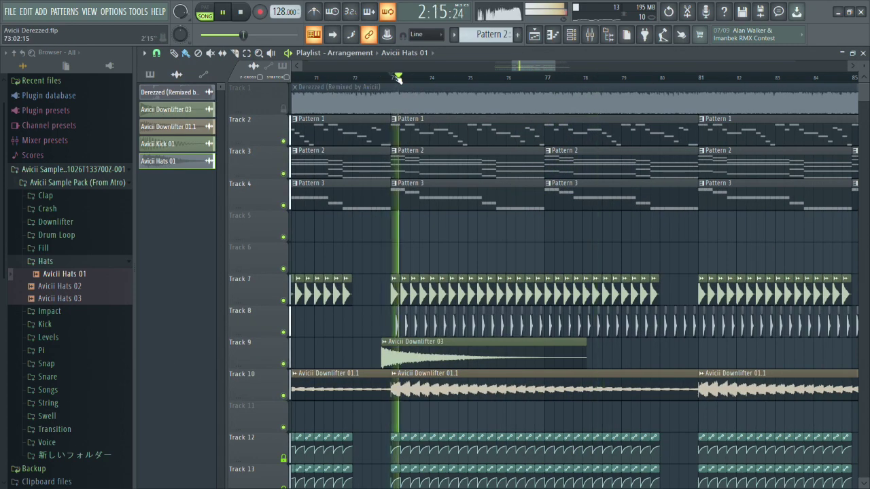
pyautogui.scroll(3, 470, 210)
pyautogui.rightClick(284, 109)
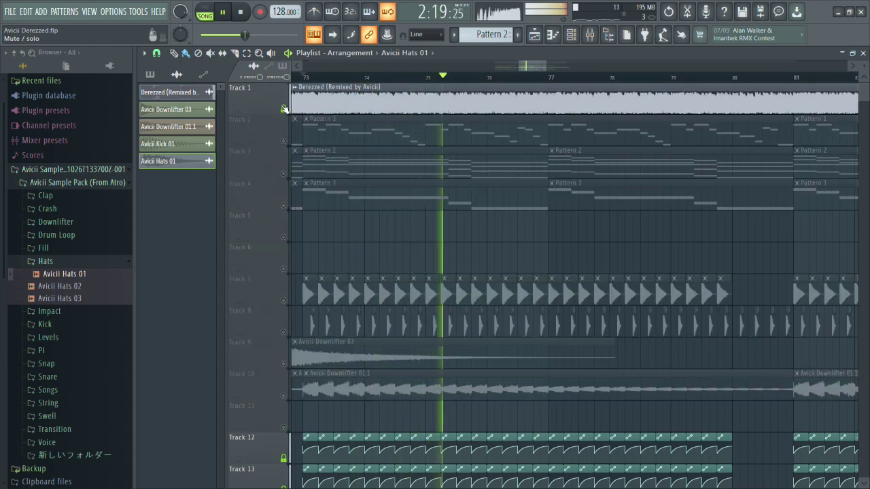
pyautogui.rightClick(284, 109)
pyautogui.click(284, 109)
# Replay the section around bar 74, alternating Track 1's solo on and off to compare the hats with the reference.
pyautogui.scroll(-2, 475, 225)
pyautogui.scroll(2, 441, 207)
pyautogui.click(405, 77)
pyautogui.scroll(2, 360, 119)
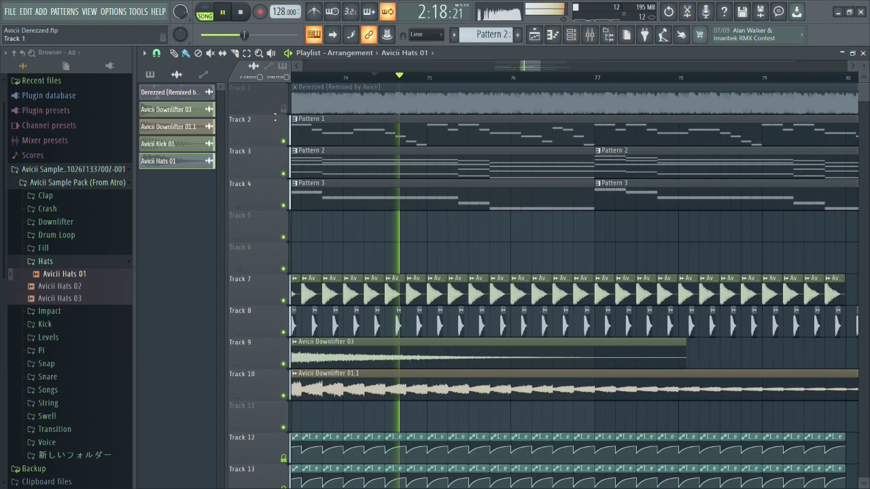
pyautogui.rightClick(284, 109)
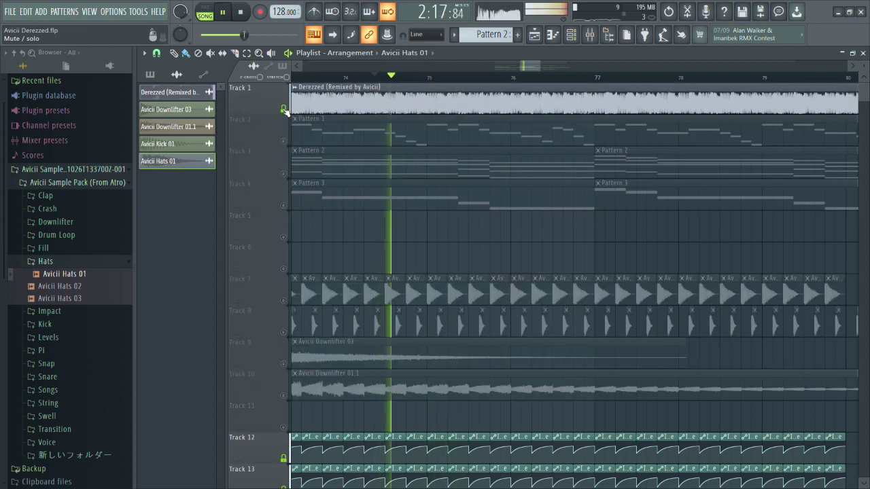
pyautogui.click(284, 109)
pyautogui.press('space')
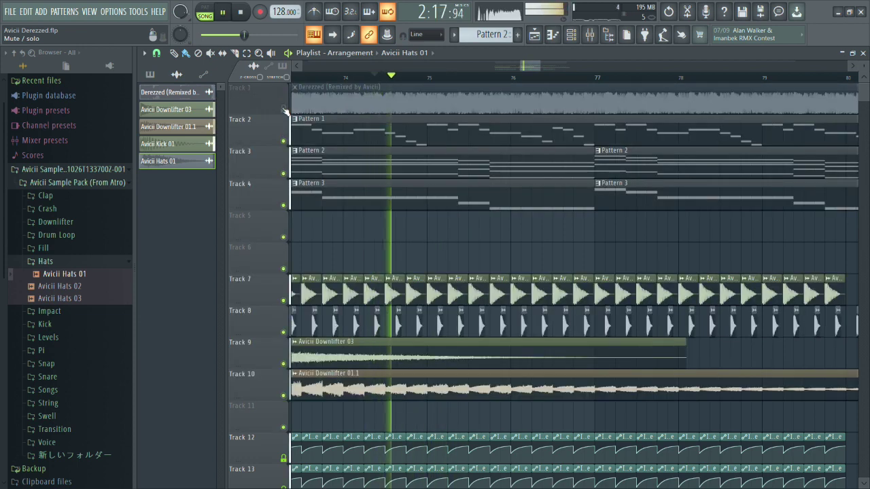
pyautogui.rightClick(283, 109)
pyautogui.press('space')
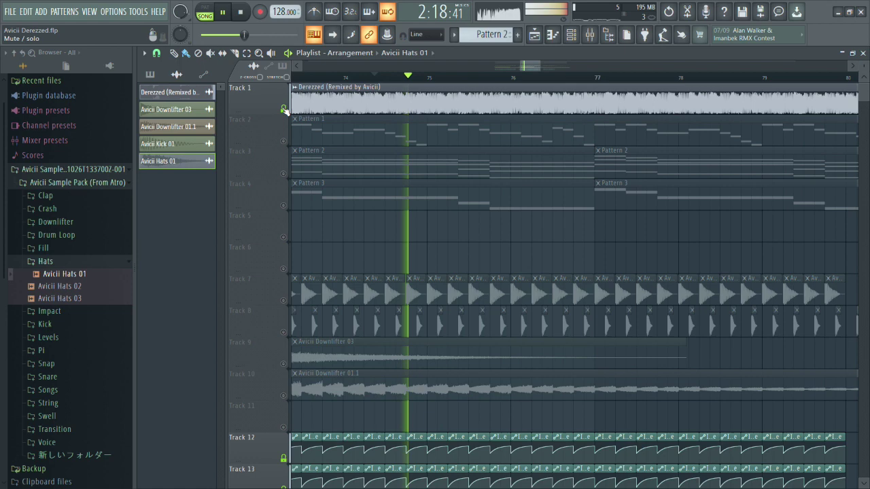
pyautogui.click(284, 109)
pyautogui.press('space')
pyautogui.scroll(-3, 413, 237)
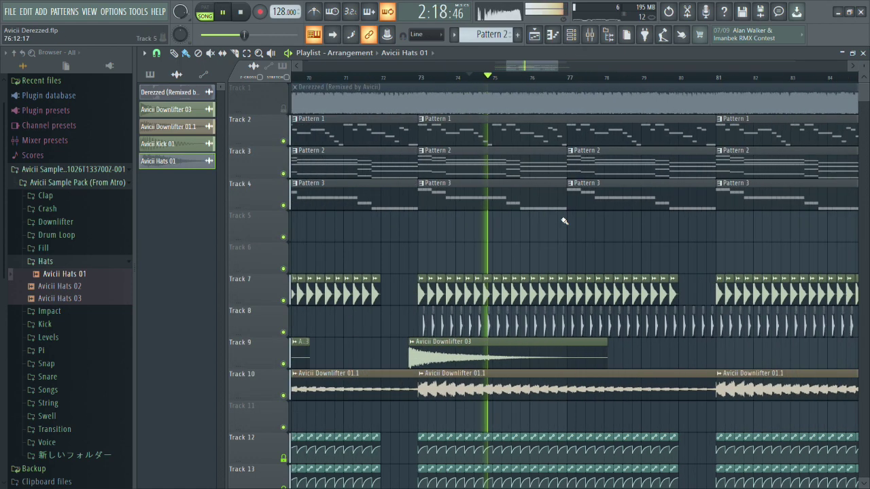
# Add Fruity parametric EQ 2 to Insert 5 and boost its band 7 high shelf by about 4.9 dB at 3513 Hz.
pyautogui.press('F9')
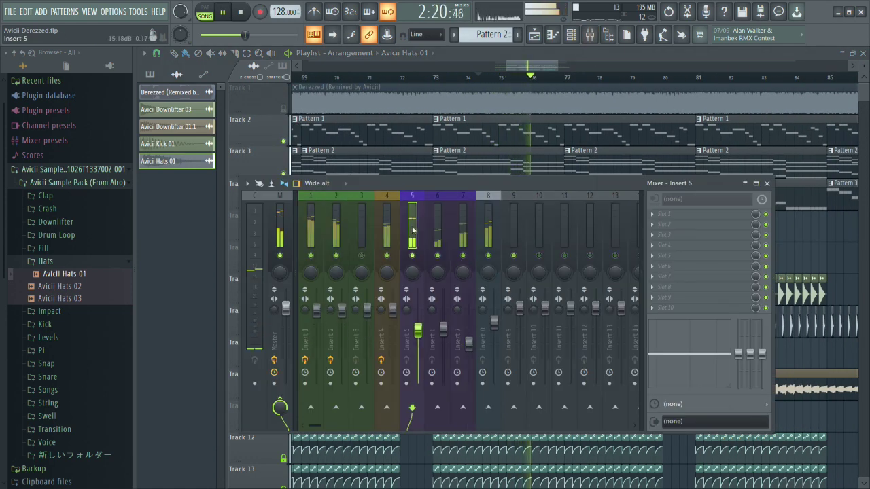
pyautogui.click(492, 259)
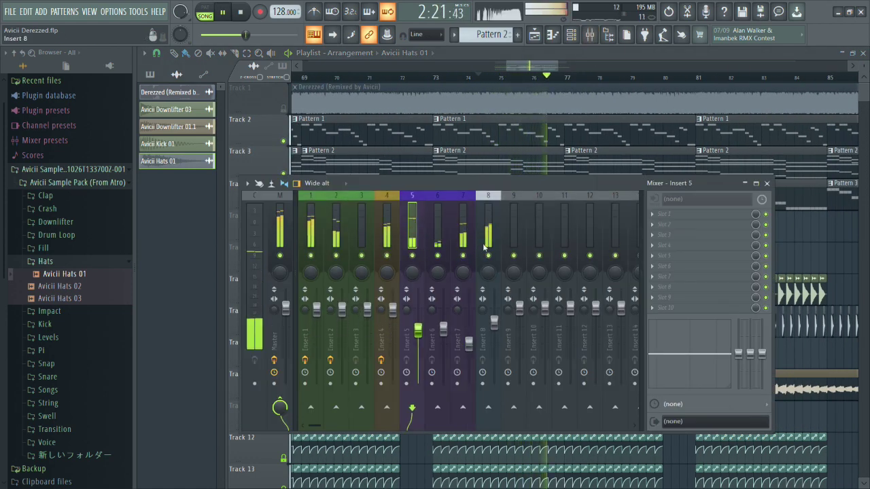
pyautogui.click(409, 228)
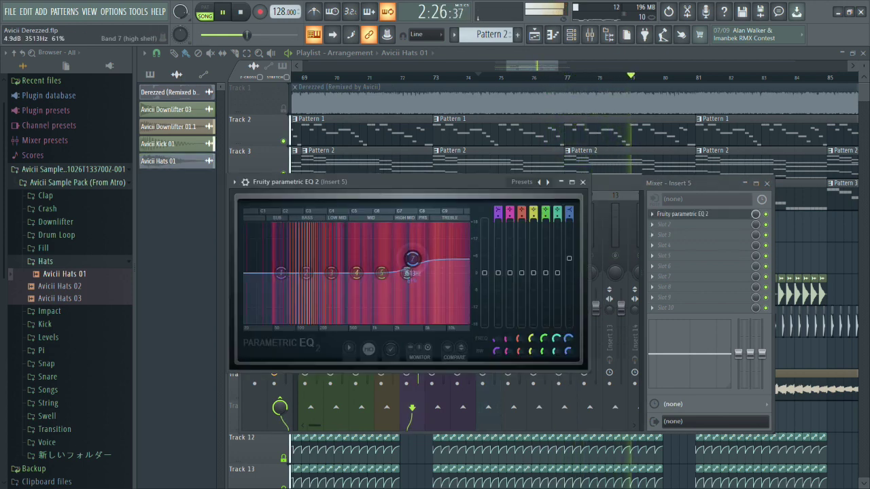
pyautogui.click(582, 182)
pyautogui.rightClick(411, 255)
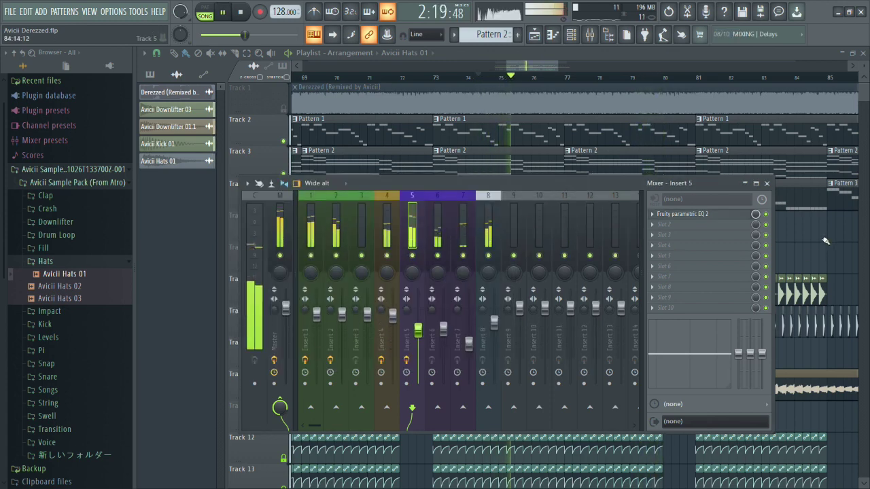
# Compare the equalized mix with the soloed reference on Track 1, restoring all tracks and replaying from bar 73.
pyautogui.press('F9')
pyautogui.rightClick(284, 111)
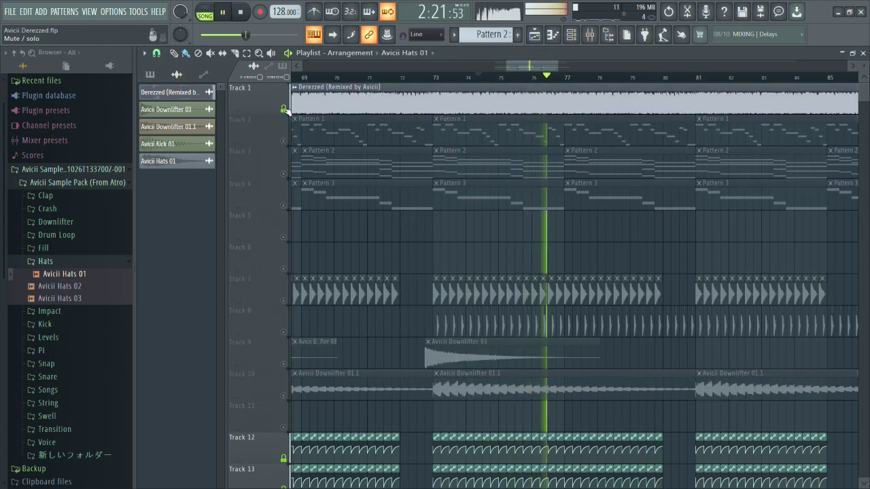
pyautogui.rightClick(284, 109)
pyautogui.click(435, 80)
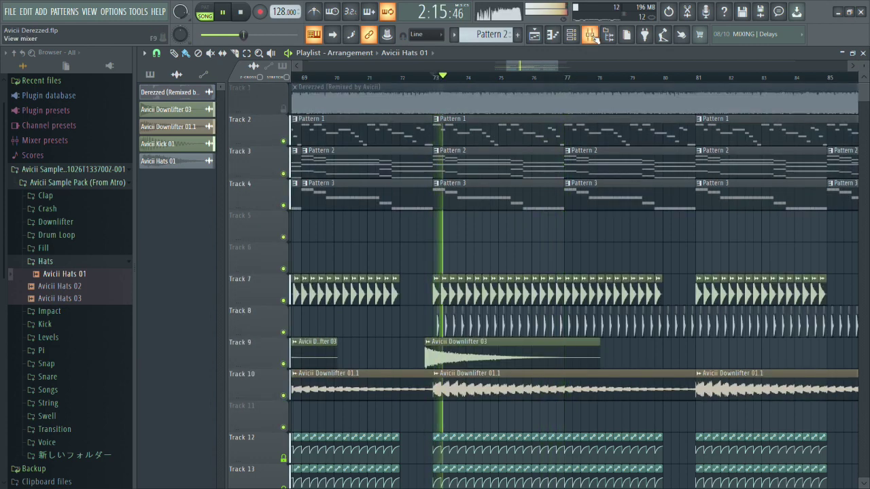
# Fine-tune the band 7 high shelf at about 3746 Hz in the Insert 5 equalizer, then close the mixer.
pyautogui.press('F9')
pyautogui.click(682, 213)
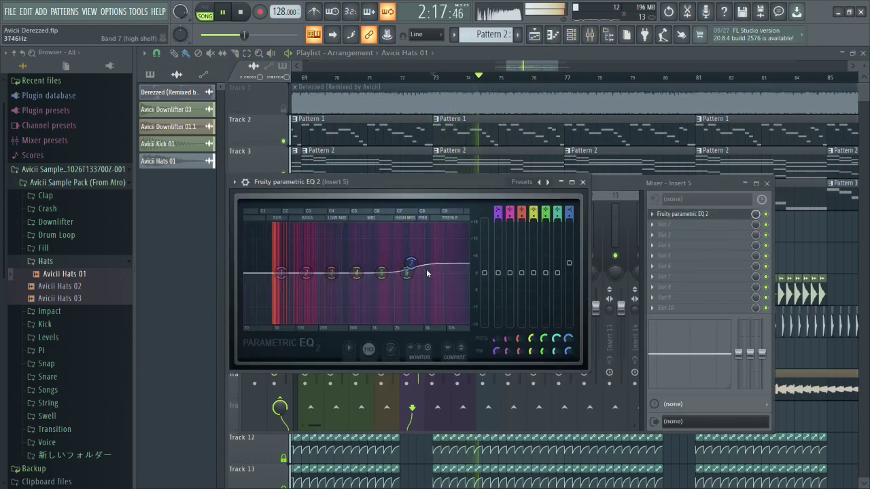
pyautogui.hotkey('ctrl', 'z')
pyautogui.keyDown('alt'); pyautogui.click(362, 258); pyautogui.keyUp('alt')
pyautogui.click(583, 183)
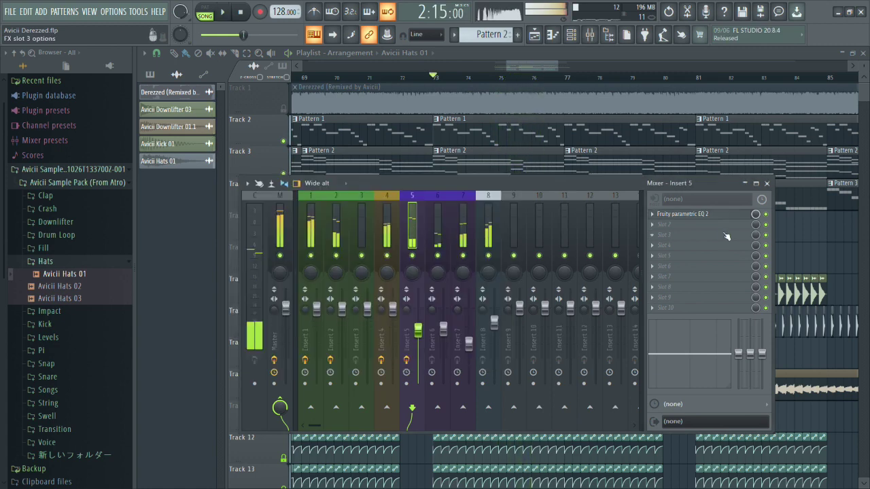
pyautogui.click(464, 246)
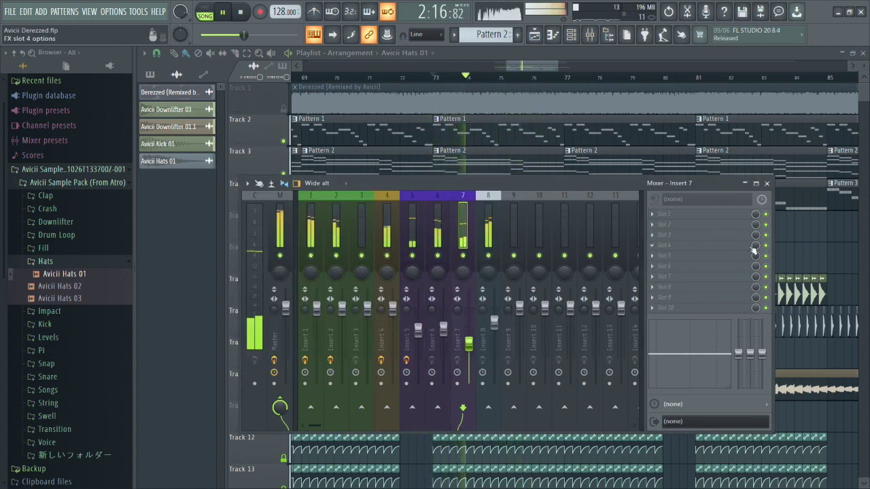
pyautogui.click(767, 183)
# Solo the reference audio on Track 1 and listen to the passage leading into bar 80.
pyautogui.rightClick(284, 109)
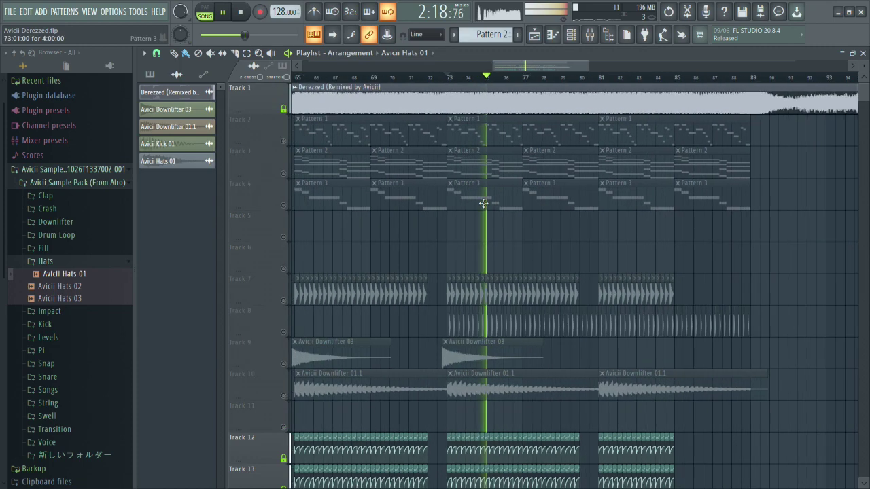
pyautogui.keyDown('ctrl'); pyautogui.scroll(-2, 408, 190); pyautogui.keyUp('ctrl')
pyautogui.click(511, 83)
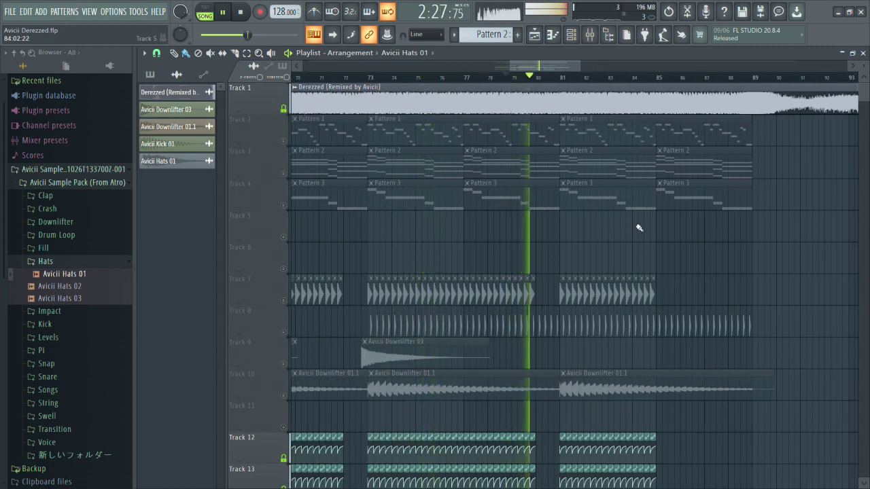
pyautogui.scroll(-1, 612, 225)
pyautogui.click(534, 80)
pyautogui.keyDown('ctrl'); pyautogui.scroll(3, 534, 80); pyautogui.keyUp('ctrl')
pyautogui.scroll(1, 429, 82)
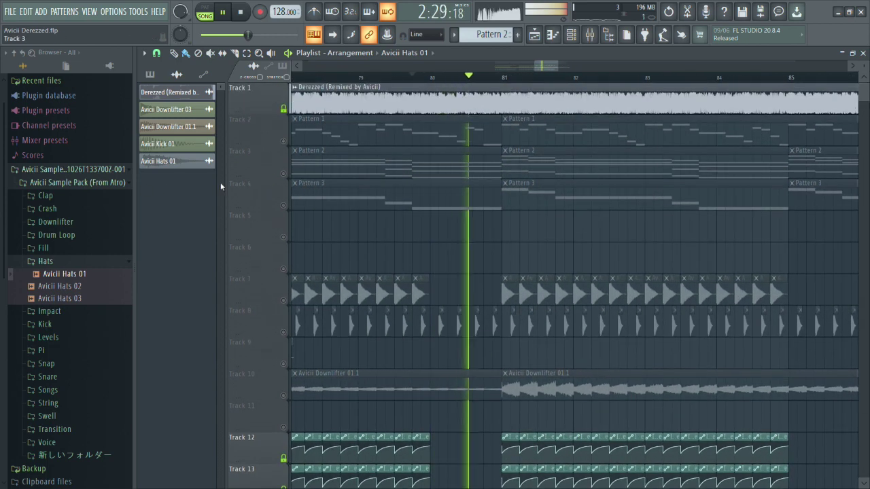
pyautogui.click(429, 83)
# Collapse the Hats sample folder and replay the soloed reference from bar 78.
pyautogui.click(106, 263)
pyautogui.press('space')
pyautogui.press('space')
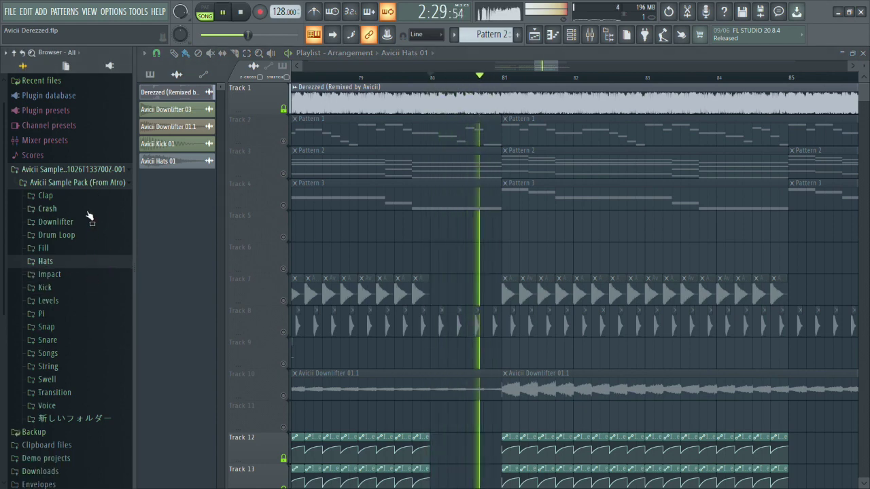
pyautogui.keyDown('ctrl'); pyautogui.scroll(-2, 408, 194); pyautogui.keyUp('ctrl')
pyautogui.click(345, 77)
pyautogui.press('space')
pyautogui.keyDown('ctrl'); pyautogui.scroll(-2, 435, 238); pyautogui.keyUp('ctrl')
pyautogui.keyDown('ctrl'); pyautogui.scroll(2, 435, 285); pyautogui.keyUp('ctrl')
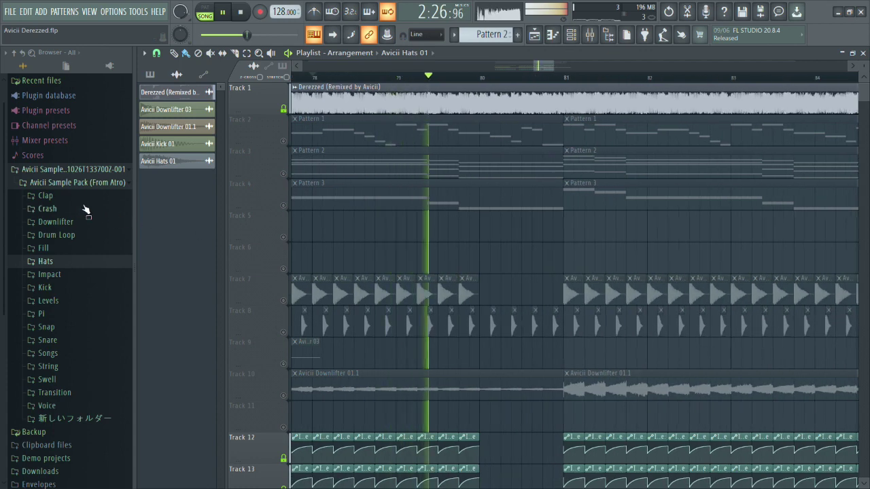
# Expand the Clap folder and audition Avicii Clap 03 and Avicii Clap 02 against the reference.
pyautogui.click(77, 196)
pyautogui.press('space')
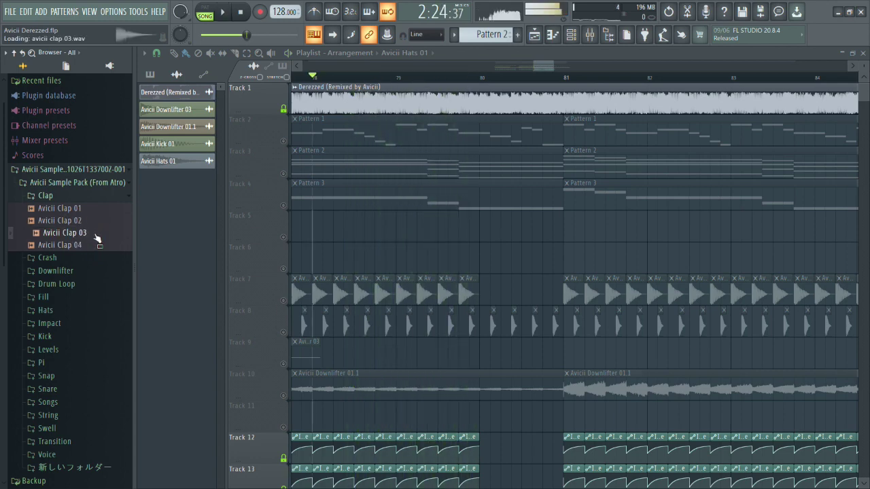
pyautogui.press('space')
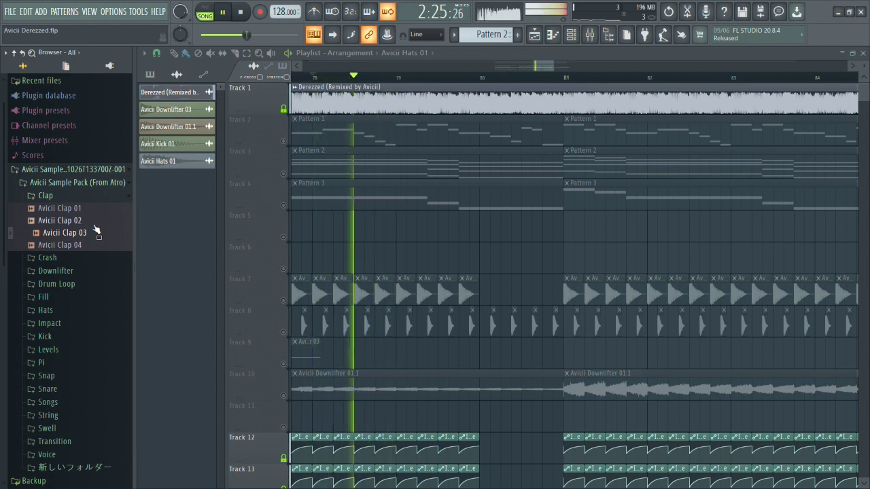
pyautogui.press('space')
pyautogui.press('space')
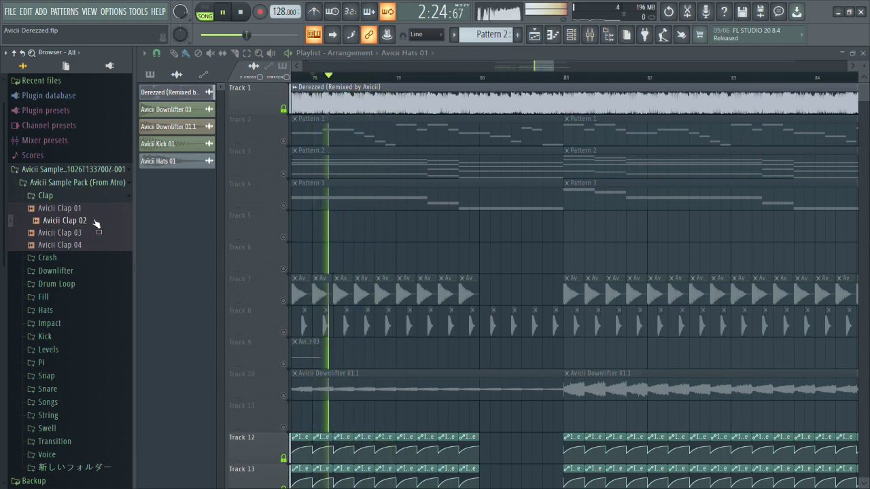
pyautogui.scroll(-5, 412, 247)
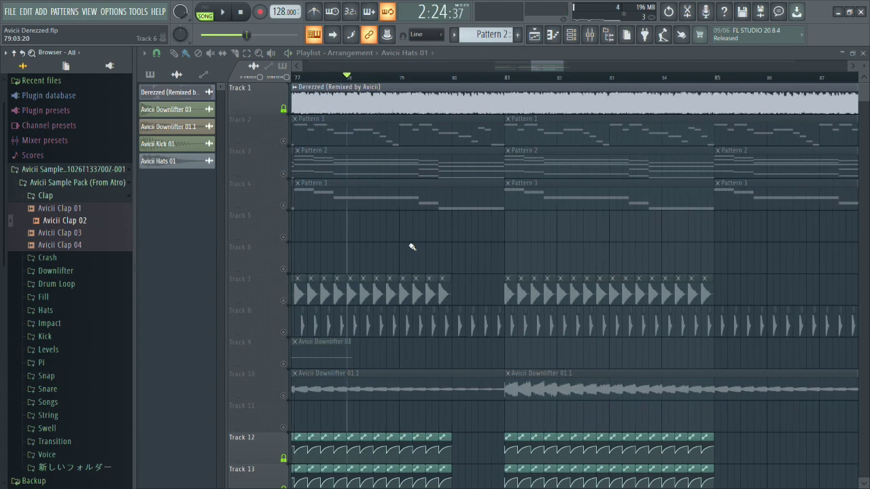
pyautogui.press('space')
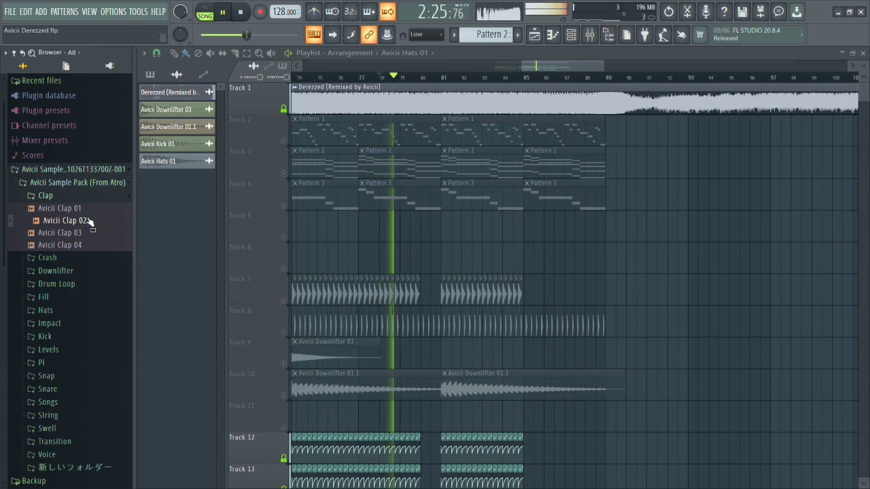
# Replay the reference from bar 80 and audition Avicii Clap 01 against it.
pyautogui.scroll(4, 450, 221)
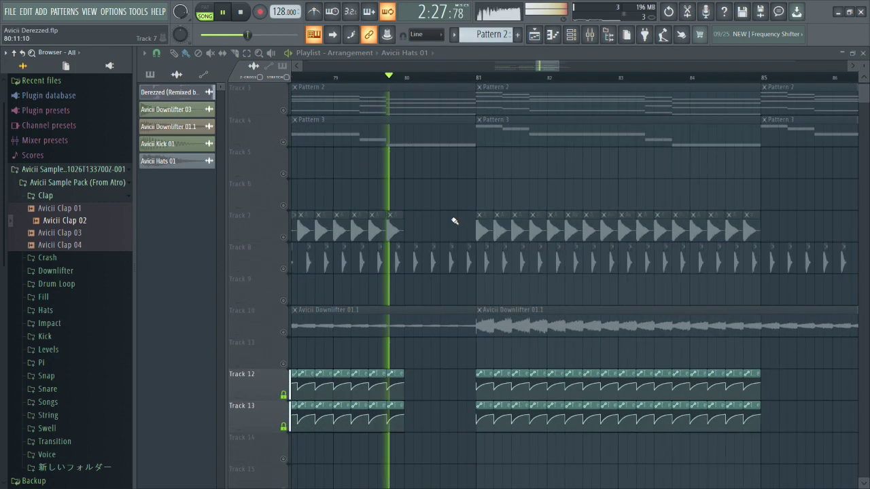
pyautogui.scroll(-1, 462, 234)
pyautogui.click(411, 78)
pyautogui.scroll(1, 439, 222)
pyautogui.click(371, 78)
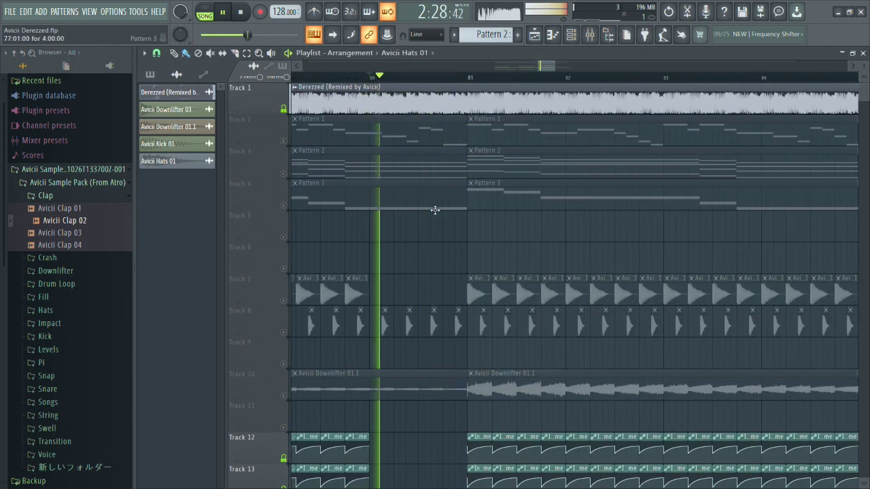
pyautogui.scroll(1, 420, 183)
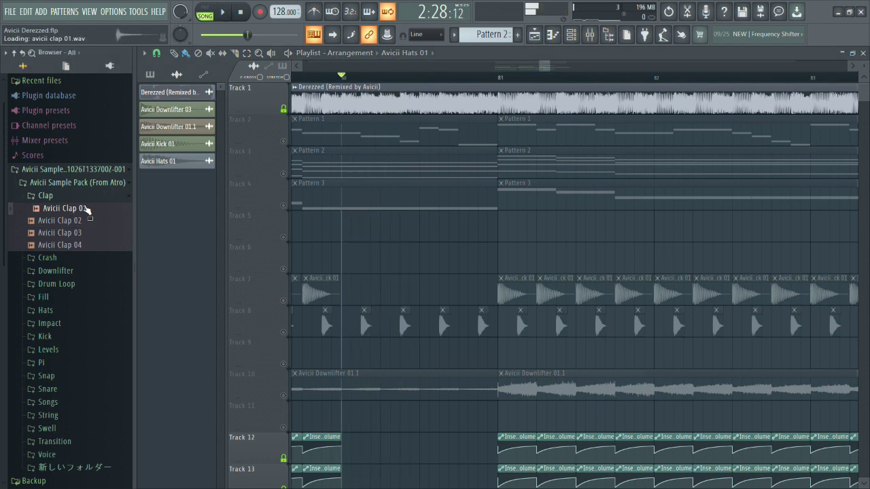
# Collapse the Clap folder and audition the samples in the Snap folder.
pyautogui.click(45, 195)
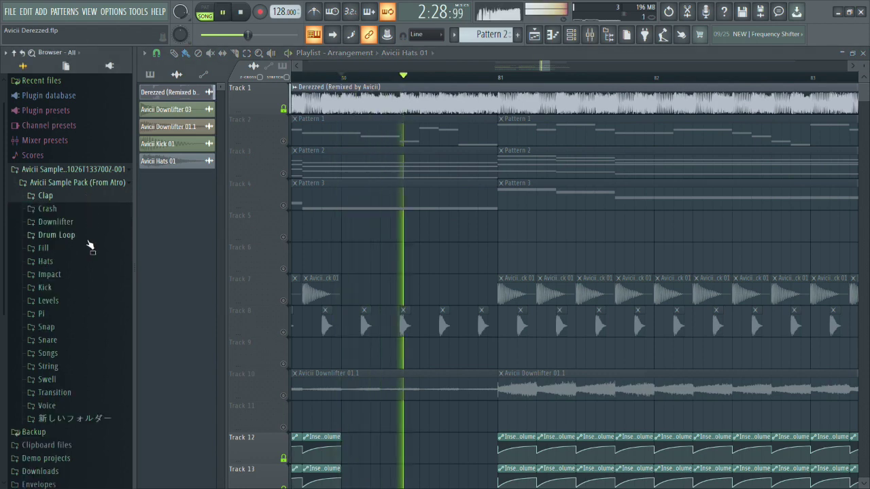
pyautogui.click(66, 328)
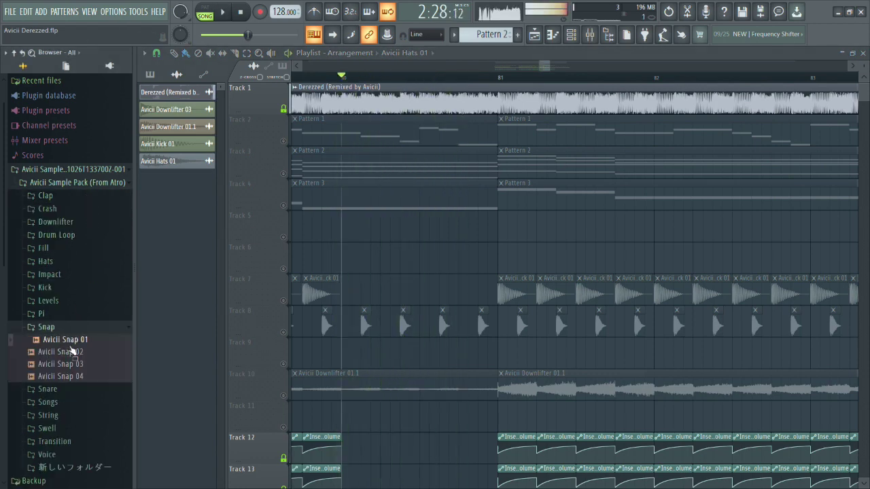
pyautogui.click(73, 364)
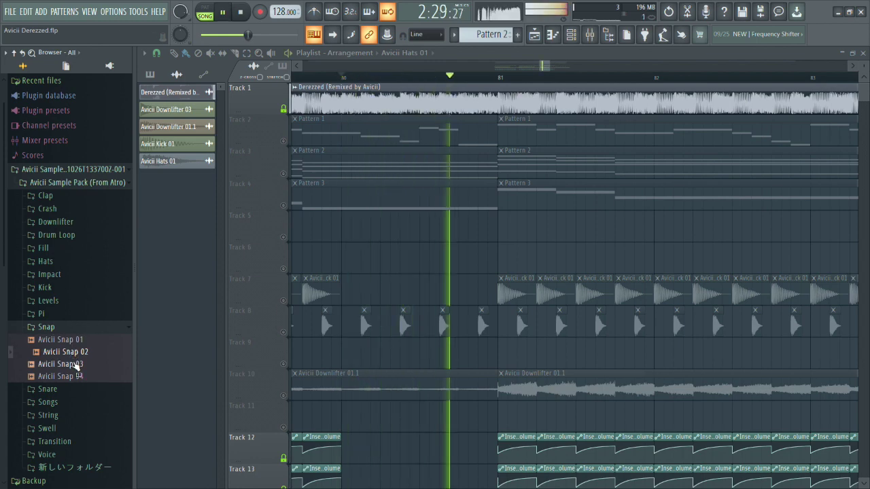
pyautogui.click(80, 376)
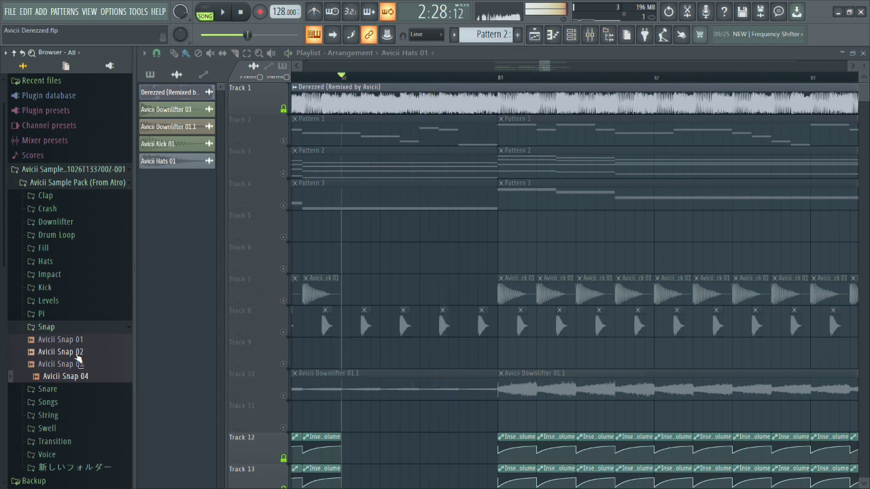
# Compare Avicii Snap 01, Snap 03 and Snap 02 with the reference playing from bar 80.
pyautogui.click(79, 341)
pyautogui.press('space')
pyautogui.click(81, 365)
pyautogui.press('space')
pyautogui.press('space')
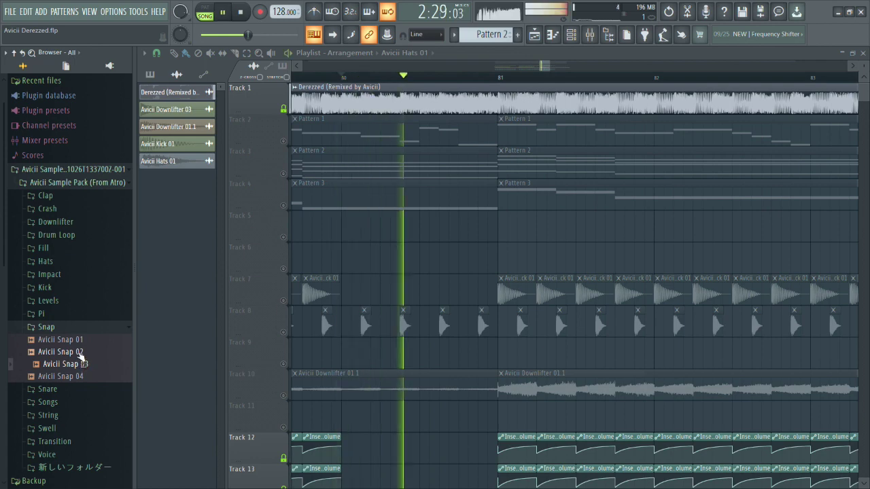
pyautogui.press('space')
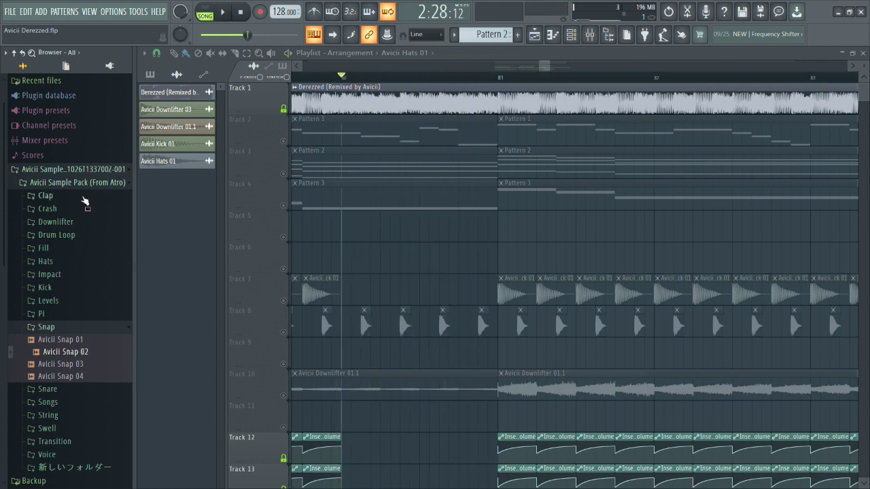
# Look through the Clap and Snare sample folders while replaying the reference from bar 80.
pyautogui.click(82, 198)
pyautogui.click(83, 209)
pyautogui.click(82, 197)
pyautogui.press('space')
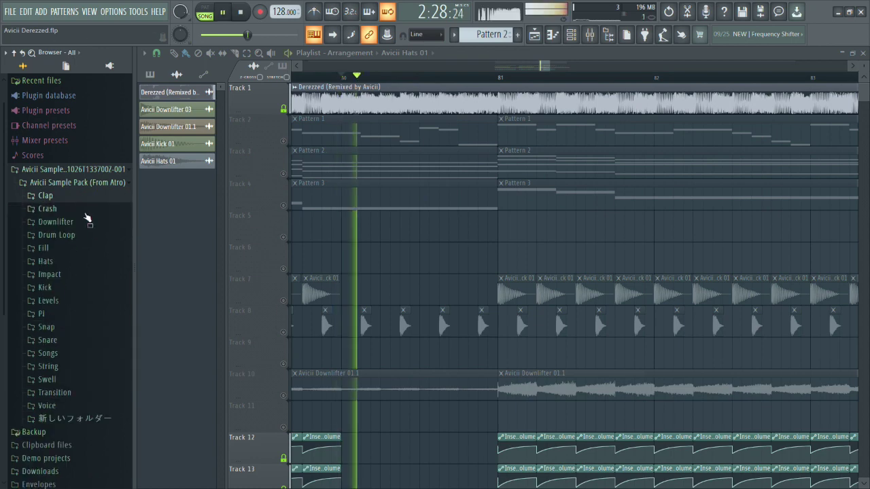
pyautogui.click(66, 340)
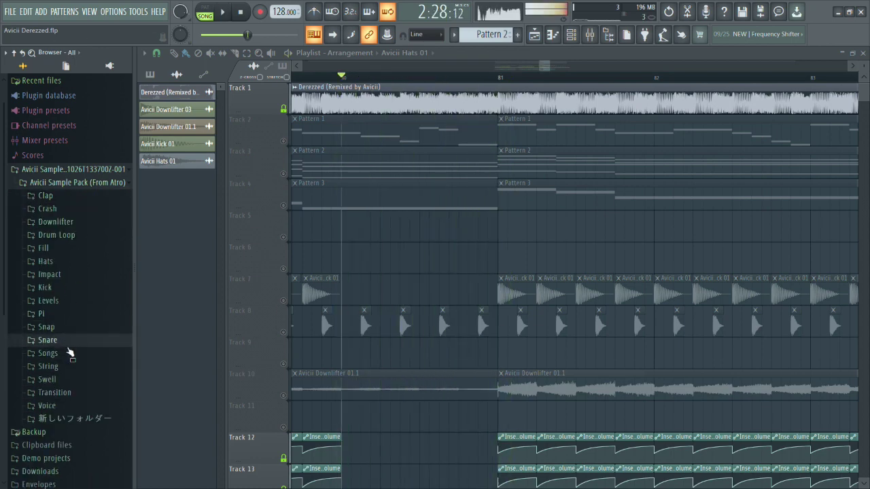
pyautogui.click(66, 340)
# Reopen the Snap folder and compare Avicii Snap 01 and Avicii Snap 02 with the reference playing from bar 80.
pyautogui.click(61, 328)
pyautogui.click(68, 339)
pyautogui.press('space')
pyautogui.press('space')
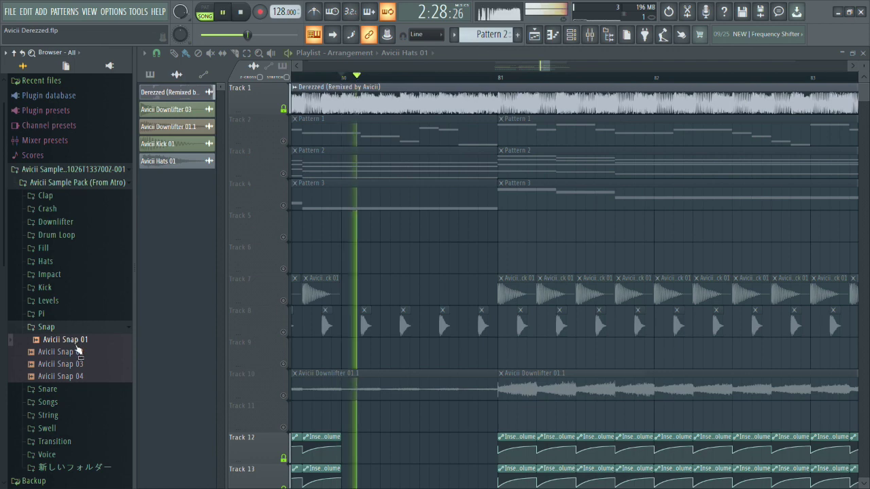
pyautogui.press('space')
pyautogui.click(80, 351)
pyautogui.press('space')
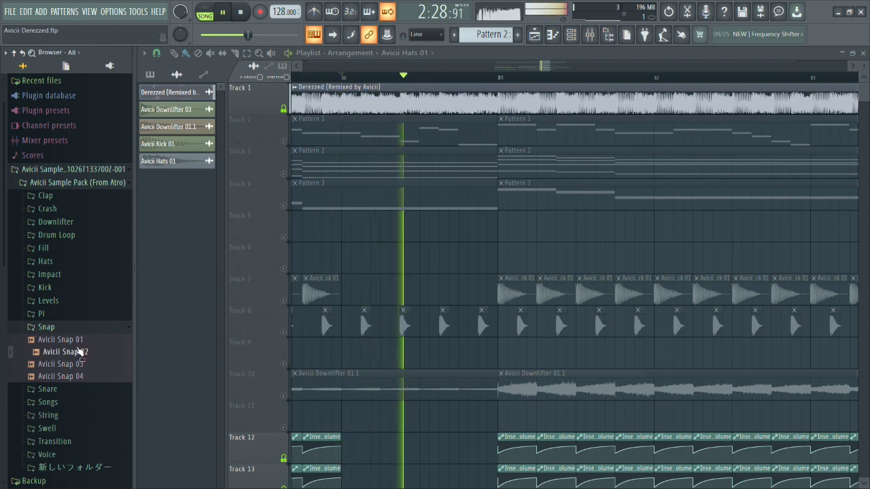
pyautogui.press('space')
pyautogui.click(81, 342)
pyautogui.press('space')
# Place Avicii Snap 01 on Track 6 slightly ahead of the second kick in bar 73.
pyautogui.scroll(-2, 544, 258)
pyautogui.scroll(-3, 537, 255)
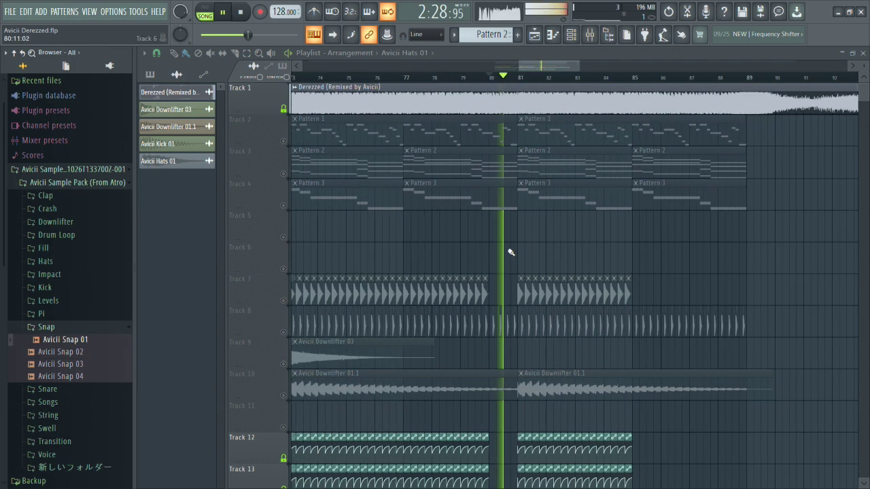
pyautogui.click(362, 93)
pyautogui.hscroll(-1, 358, 77)
pyautogui.click(360, 77)
pyautogui.scroll(2, 387, 232)
pyautogui.scroll(2, 387, 232)
pyautogui.scroll(-3, 391, 232)
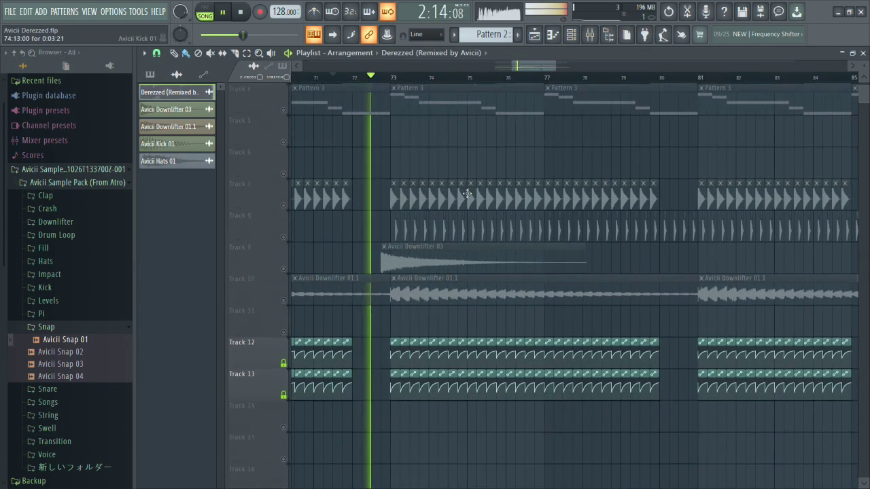
pyautogui.scroll(4, 462, 193)
pyautogui.scroll(-2, 442, 157)
pyautogui.scroll(2, 380, 144)
pyautogui.moveTo(102, 338); pyautogui.dragTo(394, 166)
pyautogui.scroll(3, 394, 153)
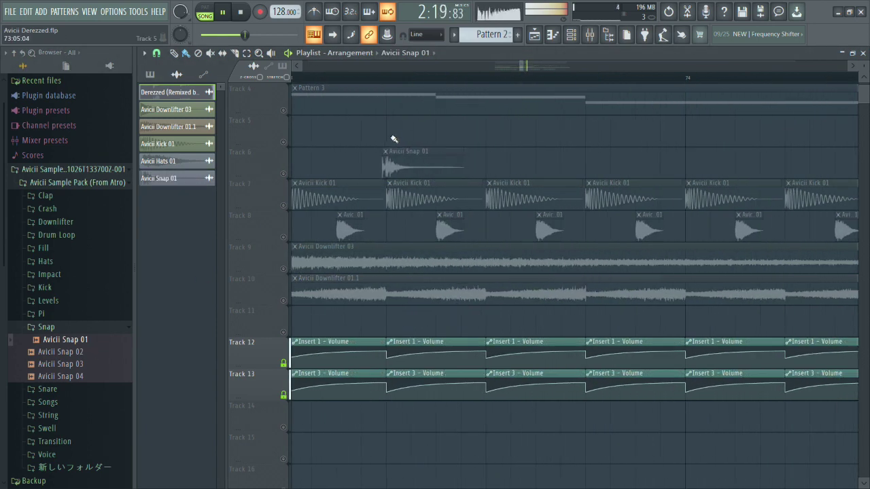
pyautogui.scroll(3, 394, 135)
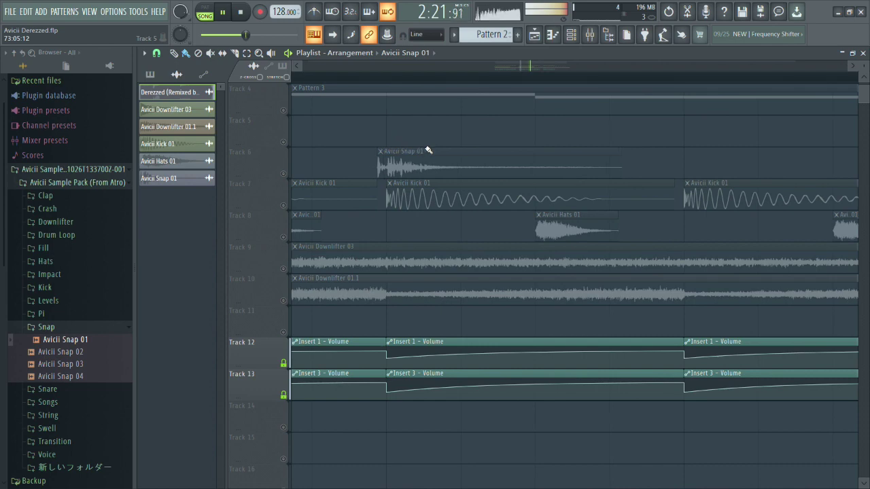
# Repeat the Avicii Snap 01 clip on beats 2 and 4 along Track 6 from bar 73 to the end of bar 88.
pyautogui.scroll(-6, 388, 133)
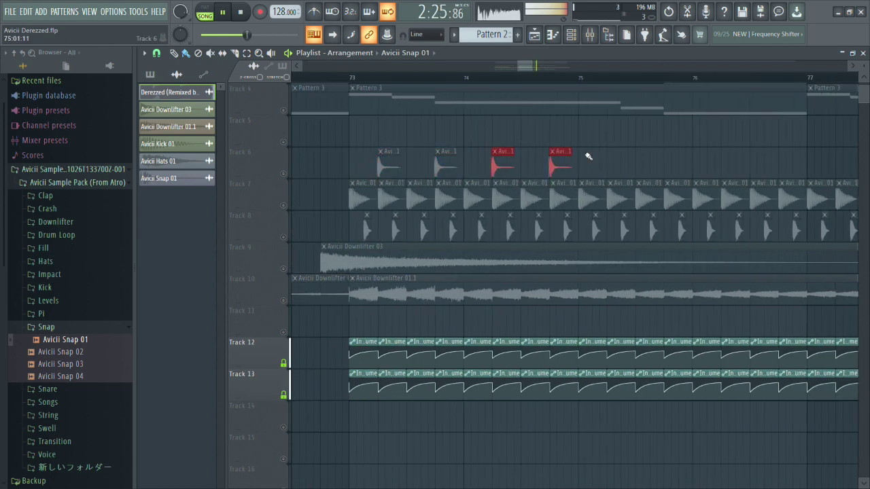
pyautogui.scroll(-2, 588, 157)
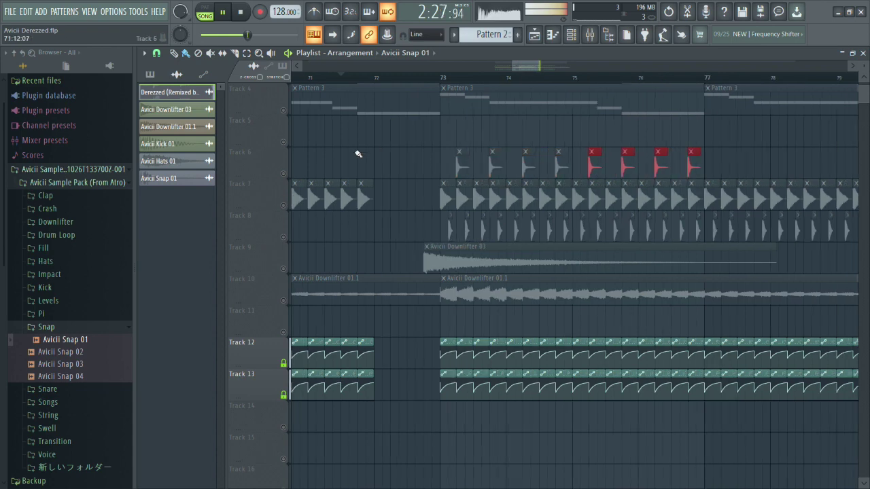
pyautogui.scroll(-3, 358, 152)
pyautogui.moveTo(446, 171); pyautogui.dragTo(499, 171)
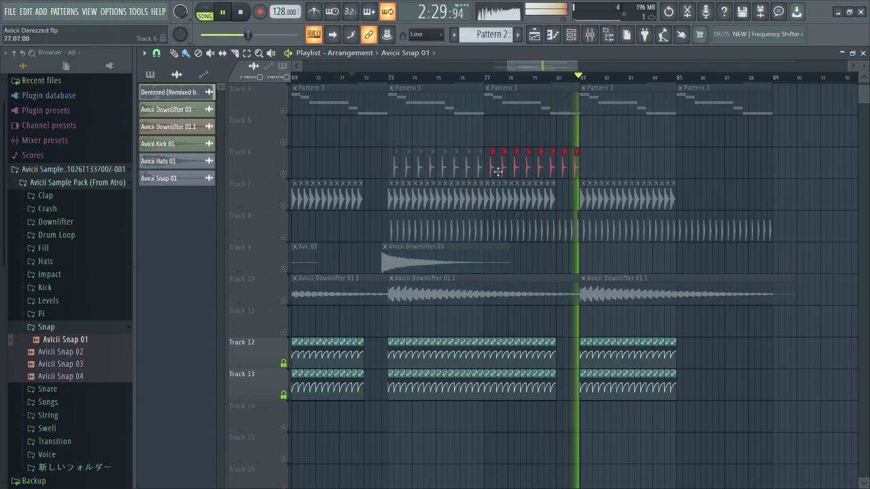
pyautogui.hotkey('shift', 'c')
pyautogui.moveTo(567, 170); pyautogui.dragTo(593, 169)
pyautogui.scroll(3, 543, 144)
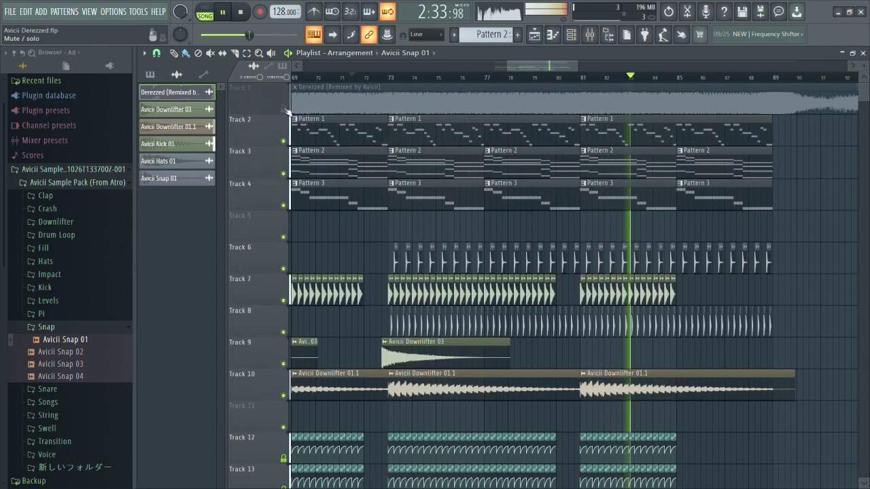
# Route Avicii Snap 01 to its own mixer track, lower its fader, and move the track to Insert 8.
pyautogui.doubleClick(425, 260)
pyautogui.press('space')
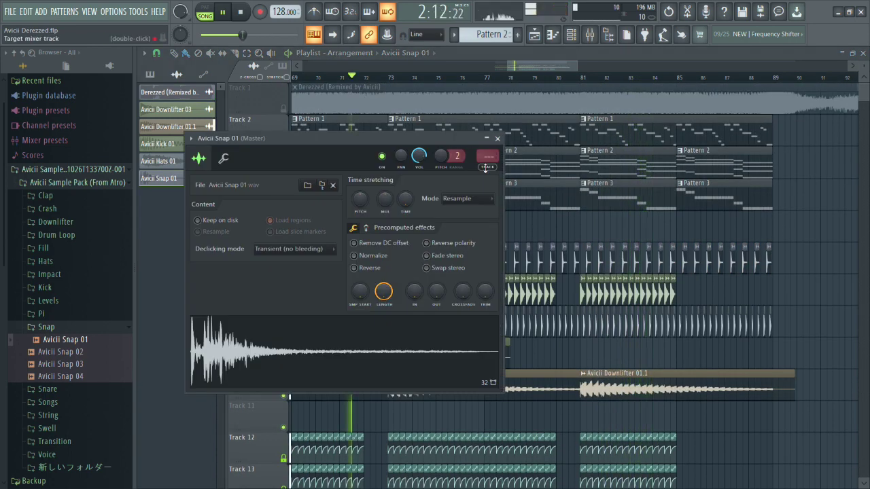
pyautogui.press('F9')
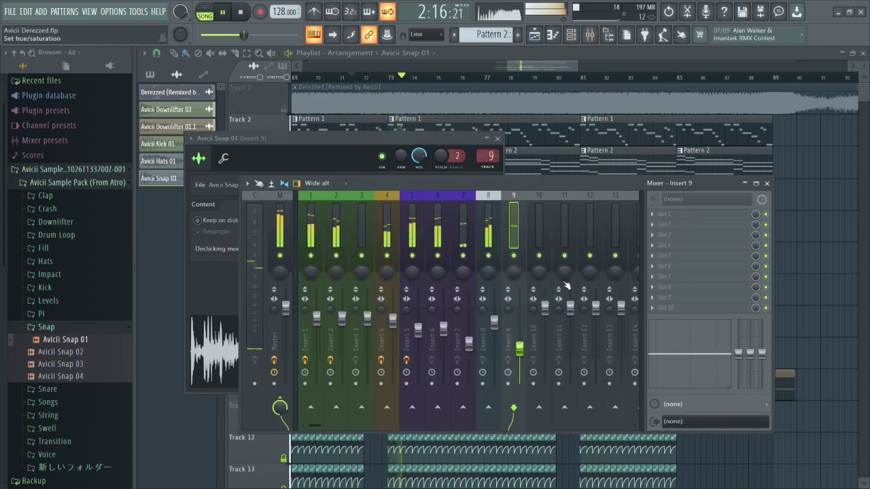
pyautogui.hotkey('alt', 'Left')
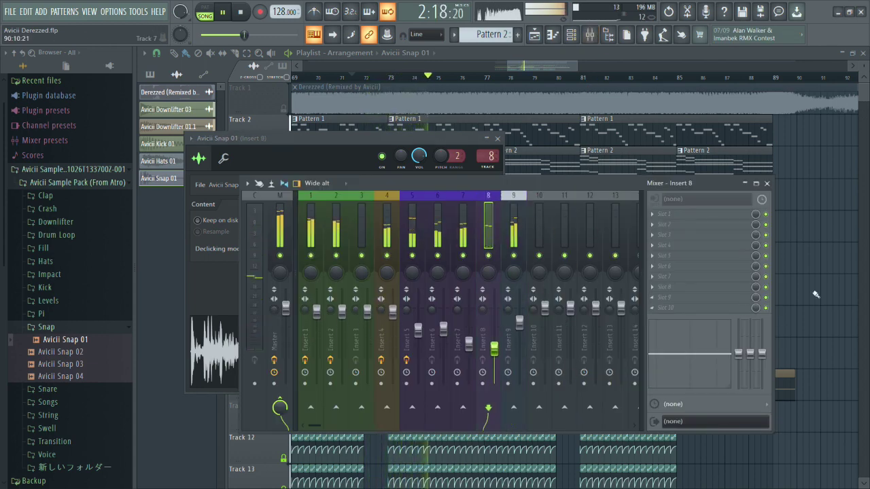
pyautogui.click(832, 201)
# Play the full mix around bar 80 and check the snap's level in the mixer.
pyautogui.keyDown('ctrl'); pyautogui.scroll(4, 575, 102); pyautogui.keyUp('ctrl')
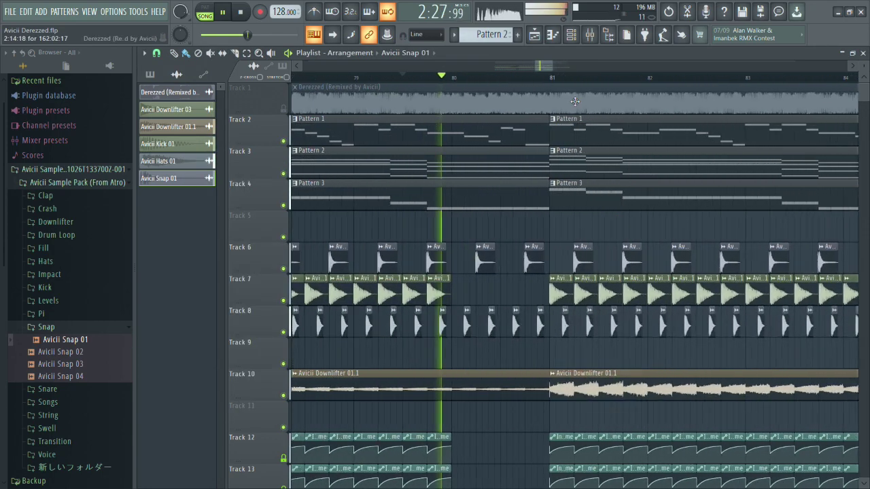
pyautogui.press('F9')
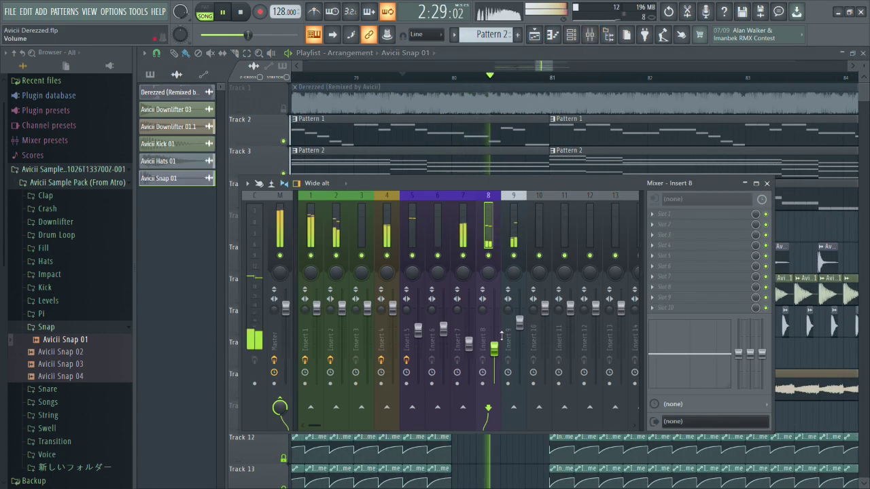
pyautogui.press('F9')
pyautogui.keyDown('ctrl'); pyautogui.scroll(2, 678, 233); pyautogui.keyUp('ctrl')
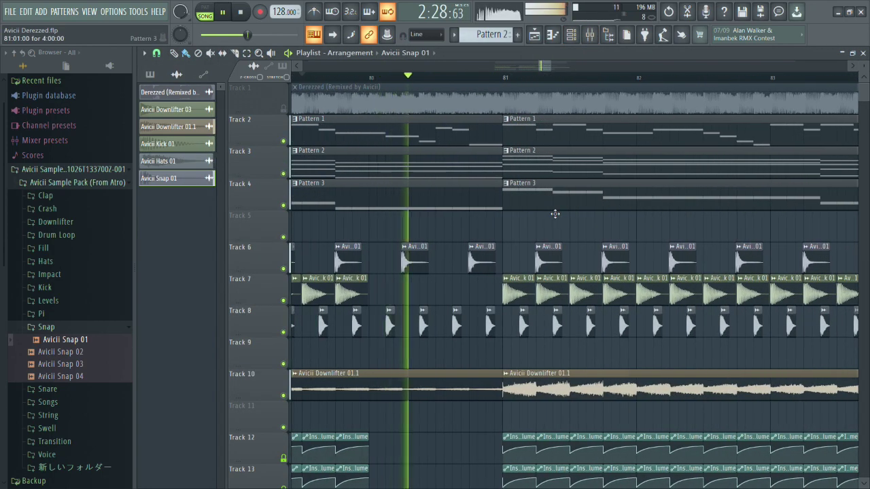
pyautogui.click(285, 108)
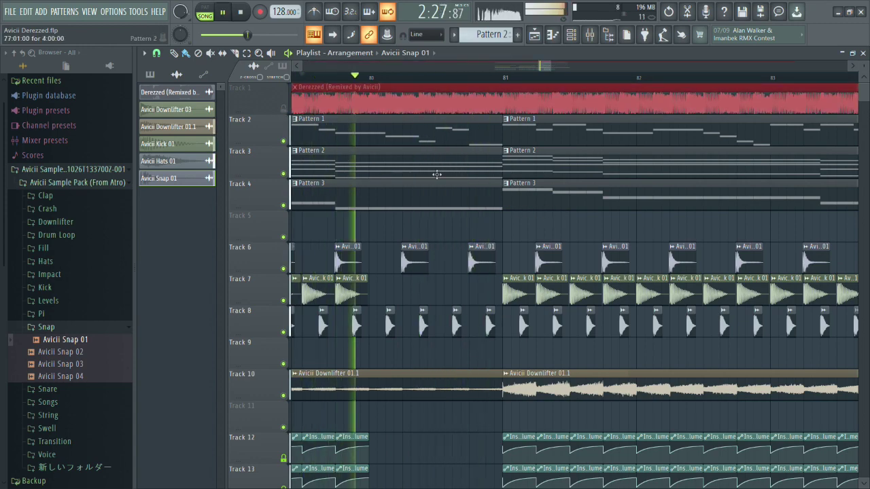
pyautogui.press('F9')
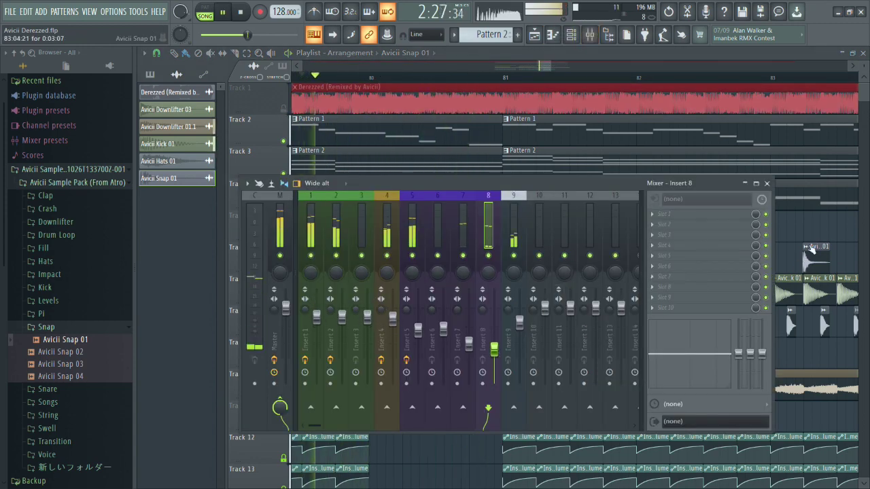
pyautogui.press('F9')
pyautogui.keyDown('ctrl'); pyautogui.scroll(-2, 747, 248); pyautogui.keyUp('ctrl')
pyautogui.keyDown('ctrl'); pyautogui.scroll(1, 515, 213); pyautogui.keyUp('ctrl')
# Compare the soloed Track 1 reference with the full mix around bar 80.
pyautogui.rightClick(285, 109)
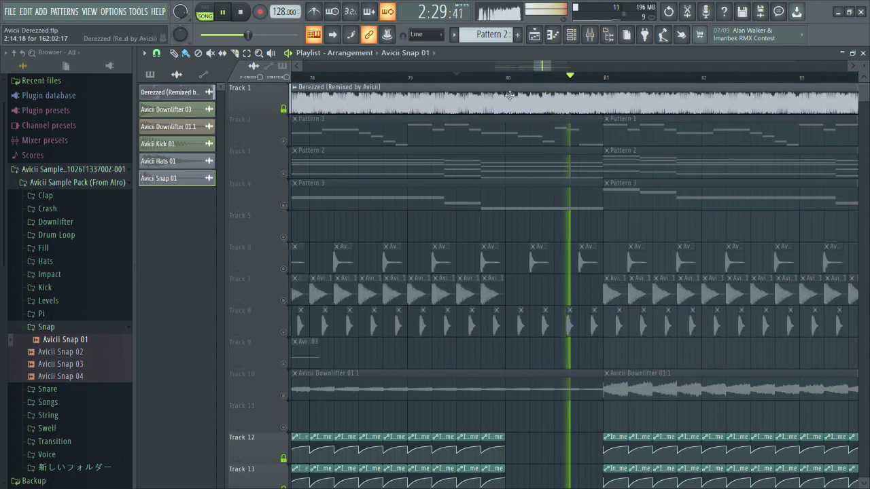
pyautogui.scroll(3, 479, 109)
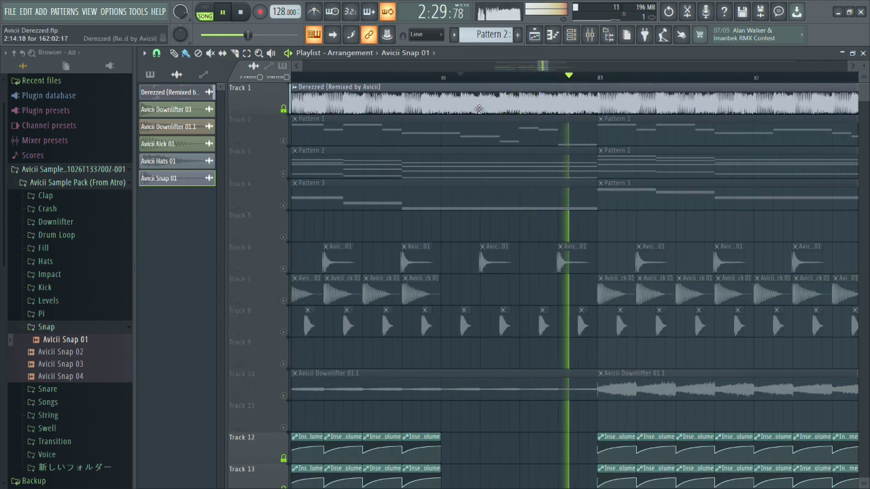
pyautogui.press('space')
pyautogui.press('space')
pyautogui.rightClick(285, 109)
pyautogui.click(284, 109)
pyautogui.press('space')
pyautogui.press('space')
pyautogui.rightClick(285, 109)
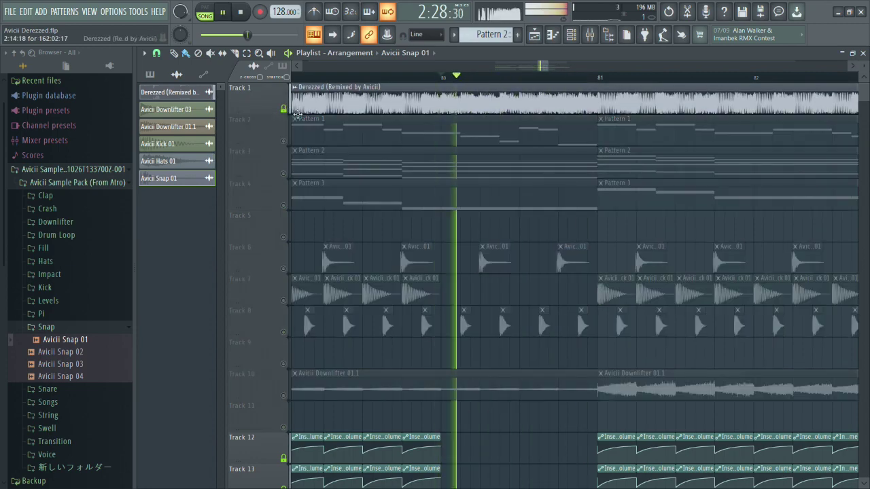
pyautogui.scroll(-5, 476, 185)
pyautogui.scroll(-3, 481, 181)
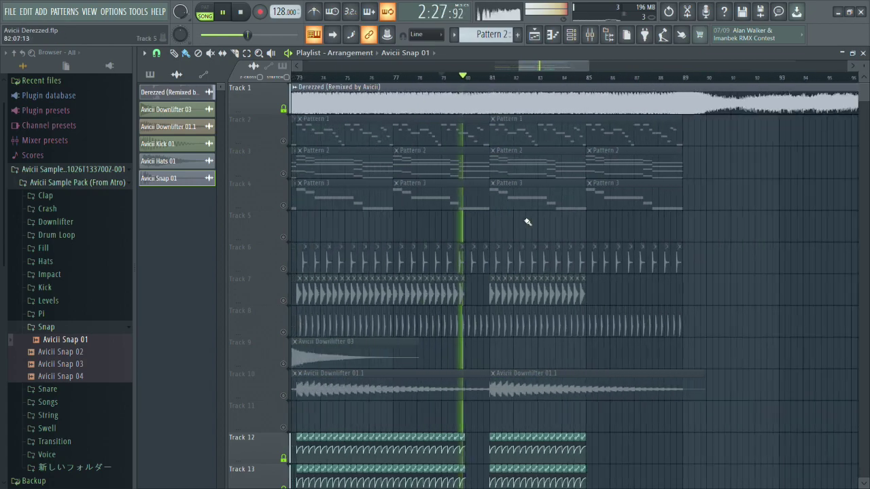
pyautogui.scroll(4, 516, 224)
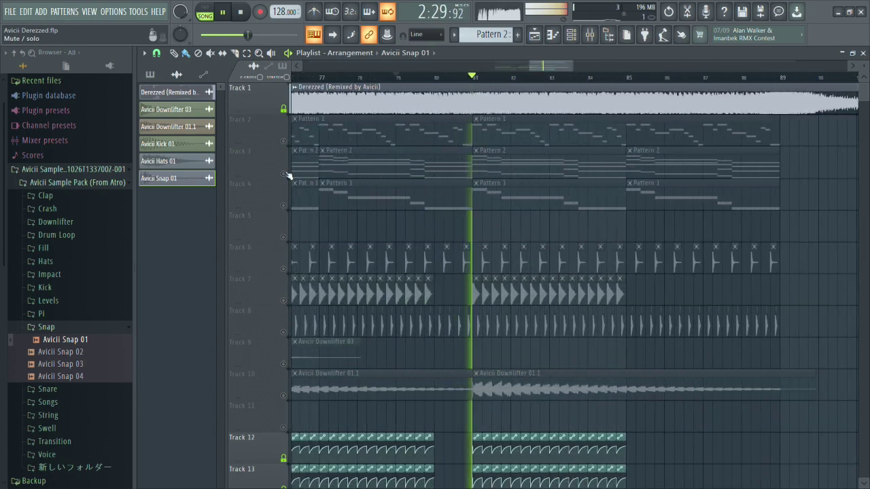
# Listen to Pattern 2's chords on Track 3 and compare them with the Track 1 reference.
pyautogui.doubleClick(437, 169)
pyautogui.scroll(2, 492, 244)
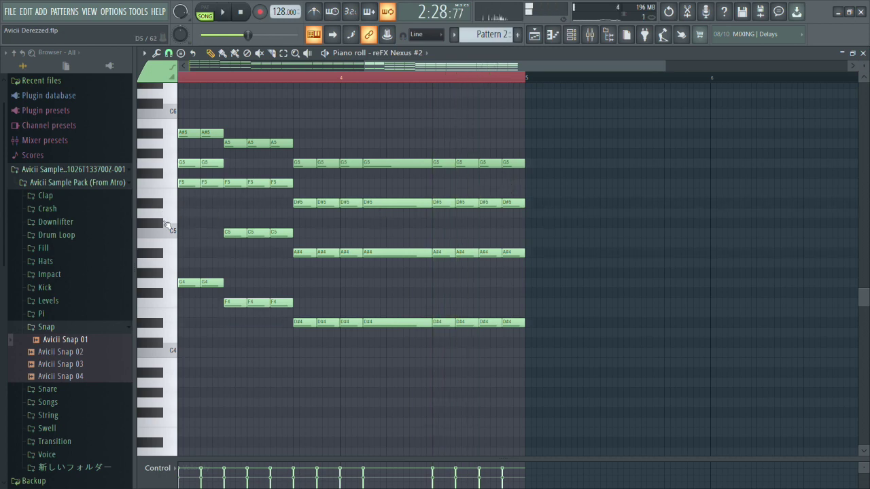
pyautogui.press('F5')
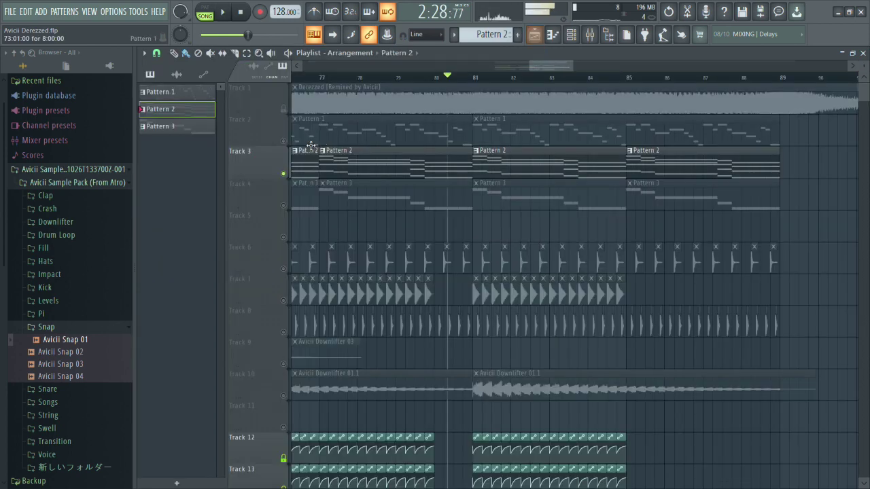
pyautogui.press('space')
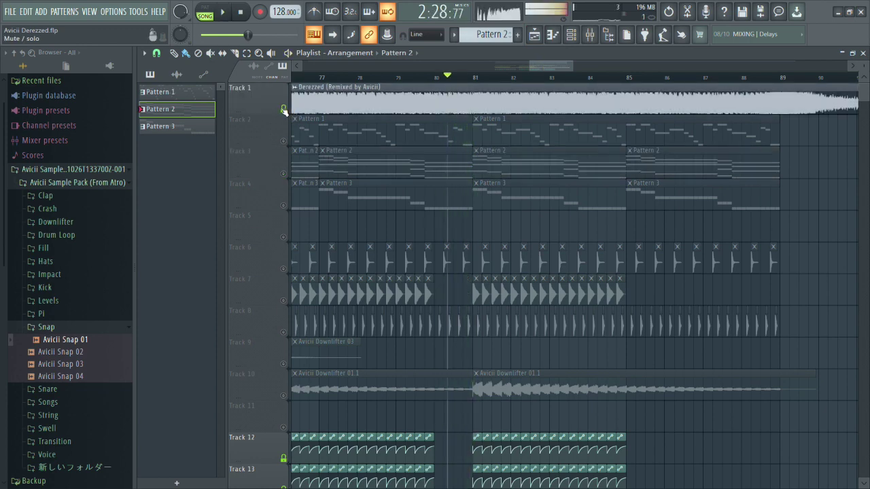
pyautogui.moveTo(282, 115)
pyautogui.mouseDown()
pyautogui.moveTo(282, 91)
pyautogui.moveTo(286, 113)
pyautogui.mouseUp()
pyautogui.click(283, 109)
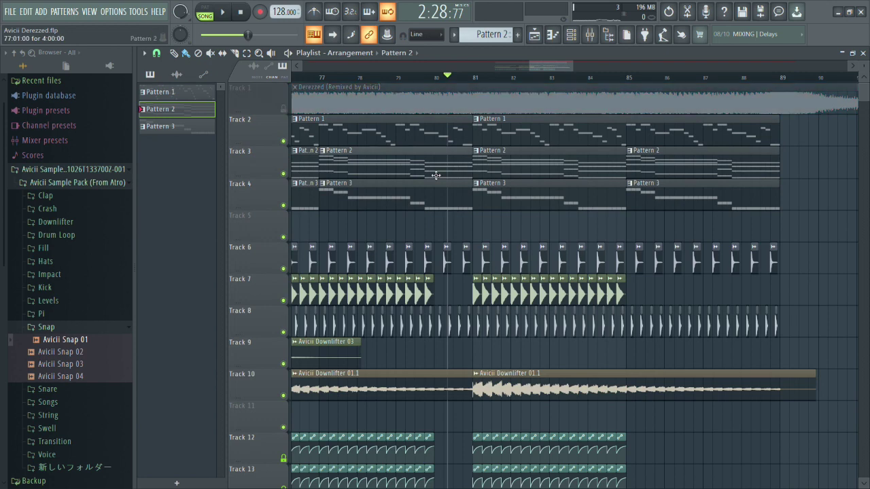
# Lower the last four G5 notes of Pattern 2's chords to F5 and audition the changed chord.
pyautogui.doubleClick(433, 175)
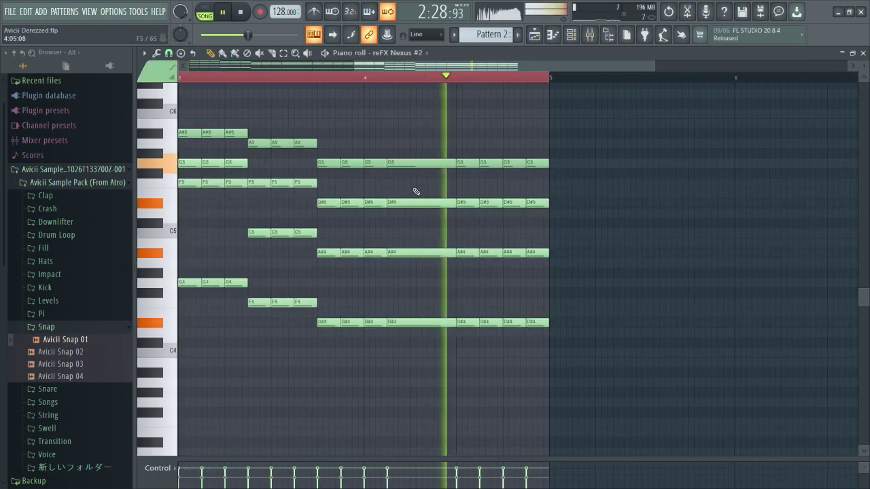
pyautogui.press('space')
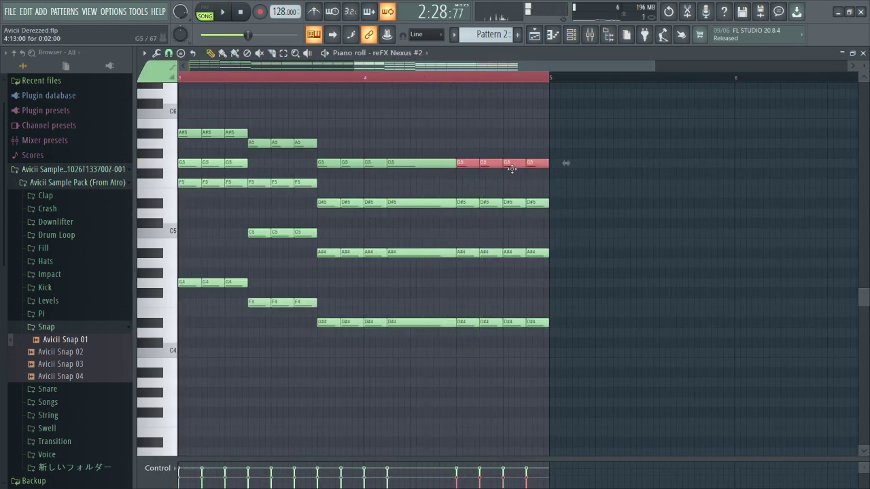
pyautogui.moveTo(521, 187); pyautogui.dragTo(520, 192)
pyautogui.press('space')
pyautogui.moveTo(558, 309); pyautogui.dragTo(463, 336)
pyautogui.press('space')
pyautogui.keyDown('ctrl'); pyautogui.click(550, 297); pyautogui.keyUp('ctrl')
pyautogui.press('space')
pyautogui.scroll(2, 562, 261)
pyautogui.press('space')
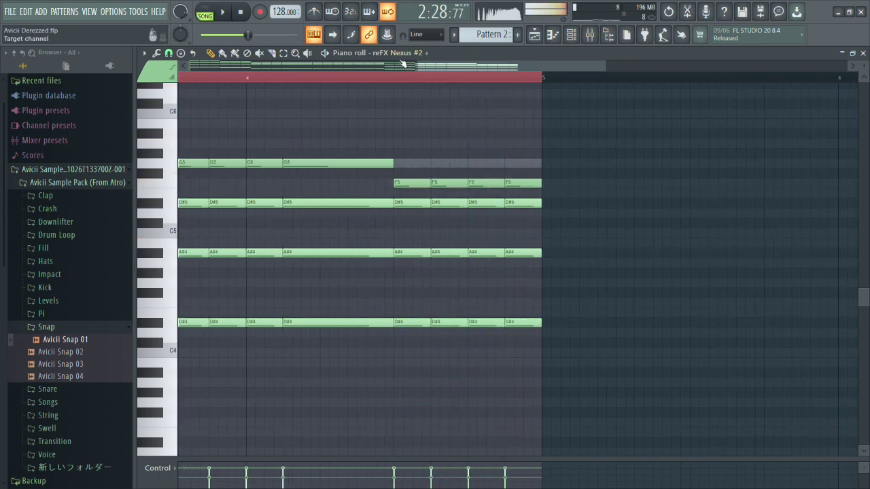
pyautogui.scroll(-2, 404, 59)
pyautogui.moveTo(487, 173); pyautogui.dragTo(487, 190)
pyautogui.press('space')
pyautogui.keyDown('ctrl'); pyautogui.click(591, 151); pyautogui.keyUp('ctrl')
pyautogui.scroll(-4, 592, 151)
# Return to the playlist and replay the mix from bar 80 with the edited chords.
pyautogui.click(534, 37)
pyautogui.scroll(-4, 521, 223)
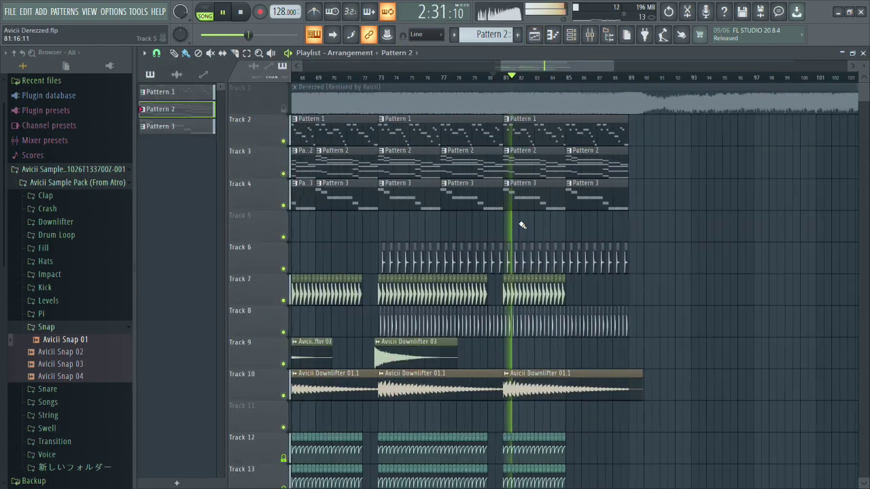
pyautogui.scroll(2, 521, 222)
pyautogui.click(482, 79)
pyautogui.scroll(4, 519, 237)
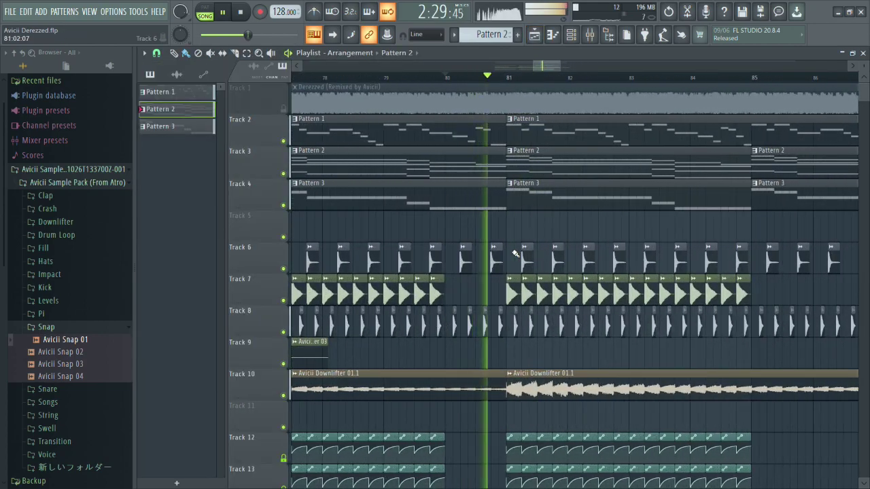
pyautogui.scroll(-6, 514, 251)
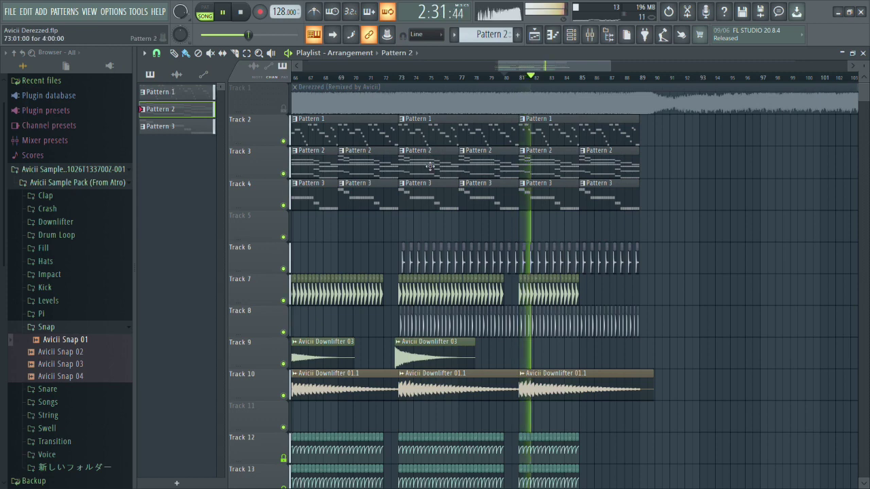
# Compare the soloed Track 1 reference with the full mix, and preview the Avicii Snap 02 sample.
pyautogui.rightClick(284, 108)
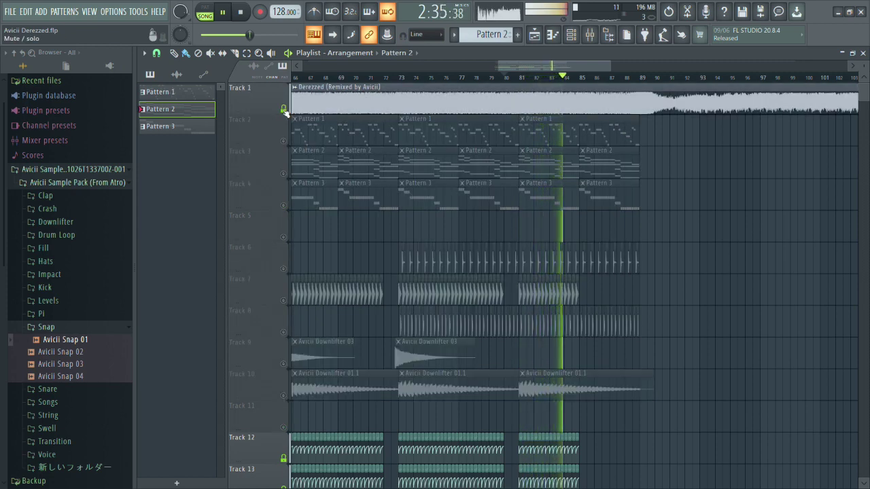
pyautogui.rightClick(283, 108)
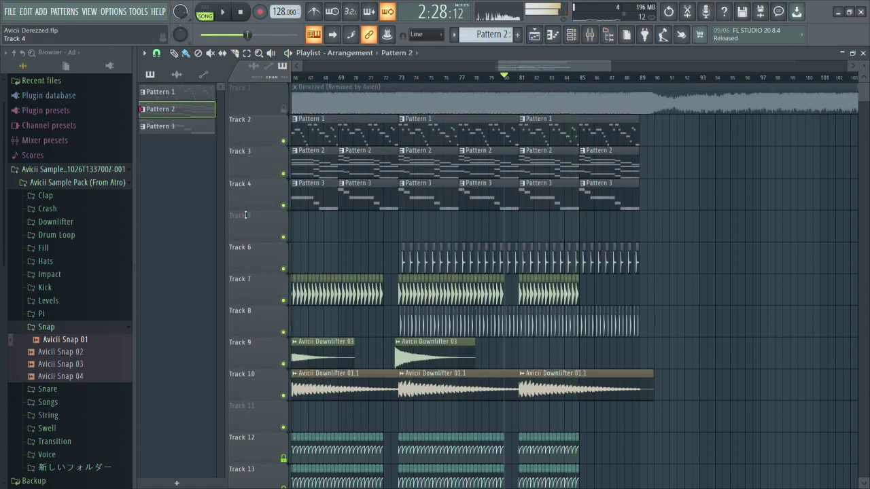
pyautogui.click(84, 352)
# Try swapping the snap clips on Track 6 for Avicii Snap 02 and play the drop from bar 73.
pyautogui.scroll(6, 391, 255)
pyautogui.moveTo(95, 354); pyautogui.dragTo(535, 260)
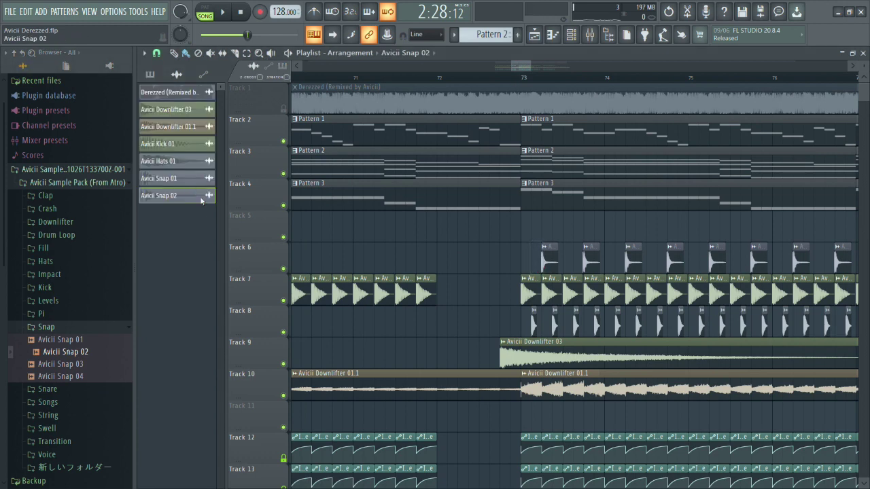
pyautogui.moveTo(372, 327); pyautogui.dragTo(575, 255)
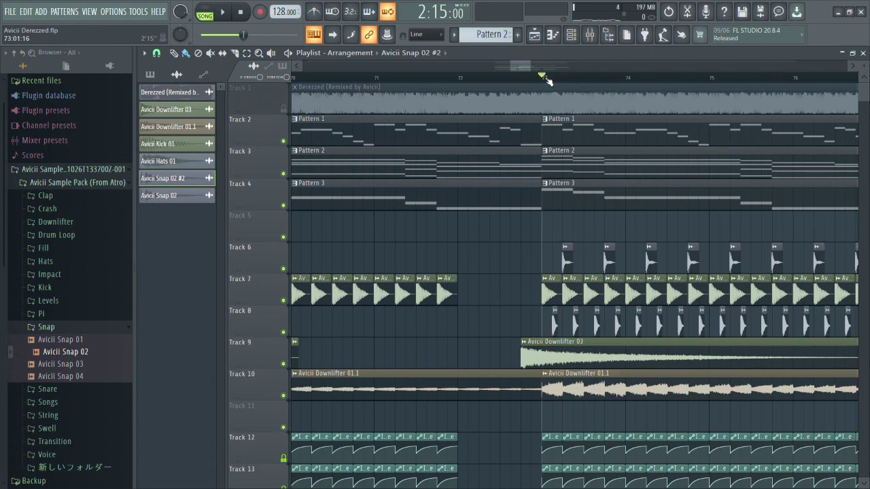
pyautogui.scroll(-5, 547, 80)
pyautogui.press('space')
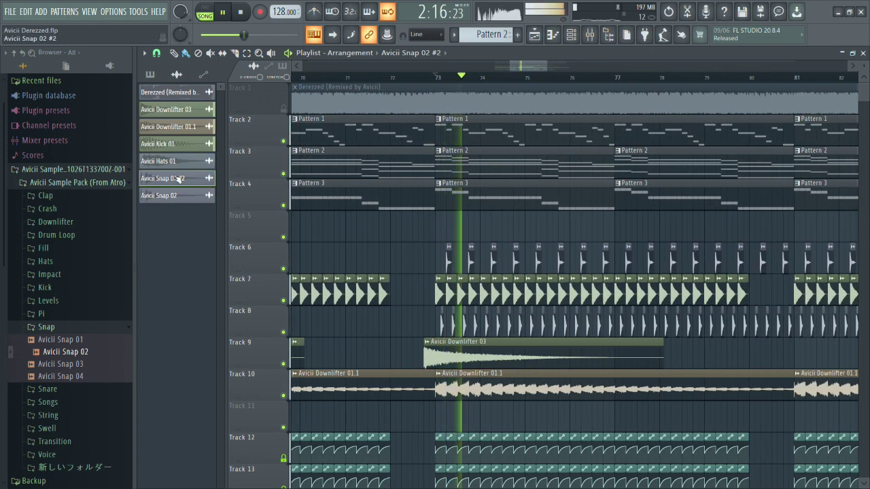
pyautogui.scroll(2, 464, 271)
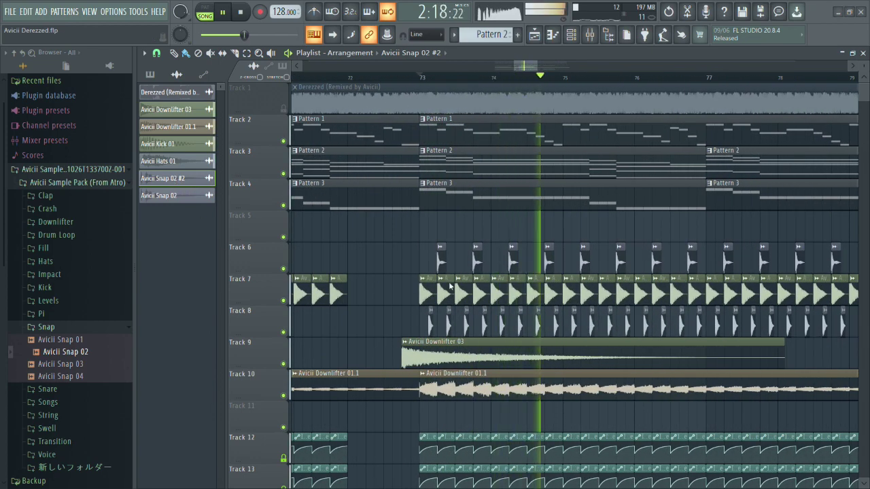
# Clear the snap clips from Track 6 and place one Avicii Snap 02 clip slightly ahead of the second kick of bar 73.
pyautogui.hotkey('ctrl', 'z')
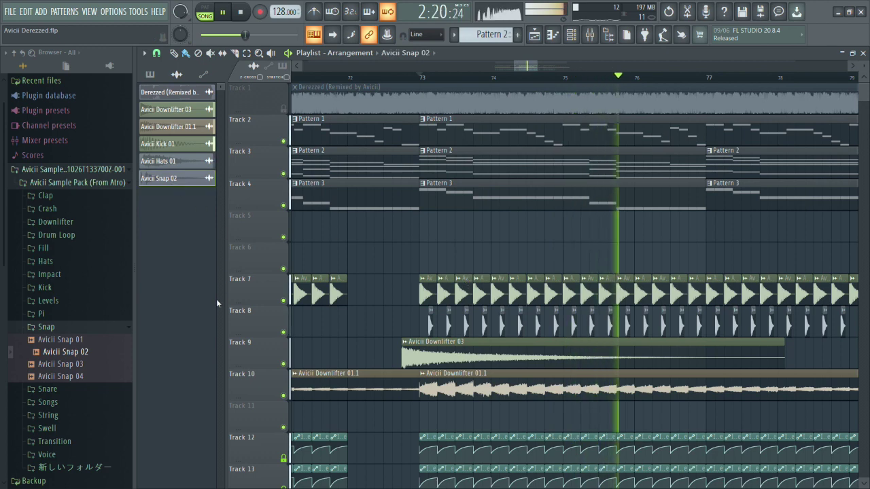
pyautogui.hotkey('ctrl', 'z')
pyautogui.moveTo(71, 354); pyautogui.dragTo(466, 263)
pyautogui.scroll(5, 467, 263)
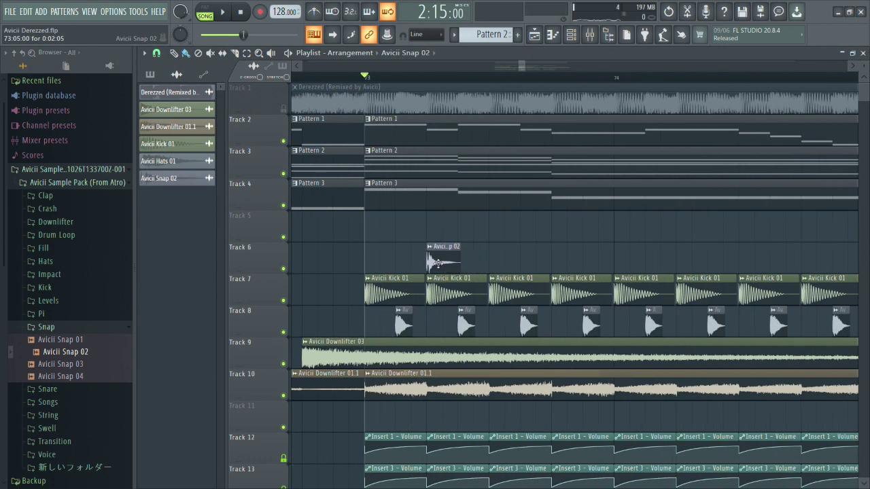
pyautogui.scroll(1, 422, 231)
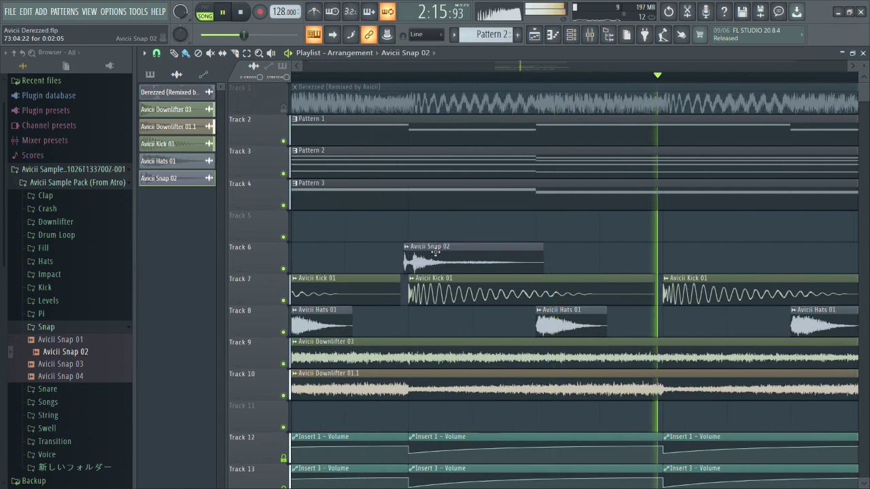
# Duplicate the Avicii Snap 02 clip along Track 6 on every second kick beat up to bar 89.
pyautogui.moveTo(442, 252)
pyautogui.mouseDown()
pyautogui.moveTo(432, 250)
pyautogui.moveTo(530, 268)
pyautogui.moveTo(497, 269)
pyautogui.moveTo(575, 267)
pyautogui.moveTo(422, 265)
pyautogui.moveTo(723, 263)
pyautogui.mouseUp()
pyautogui.scroll(-3, 435, 229)
pyautogui.scroll(-3, 339, 259)
pyautogui.hotkey('ctrl', 'b')
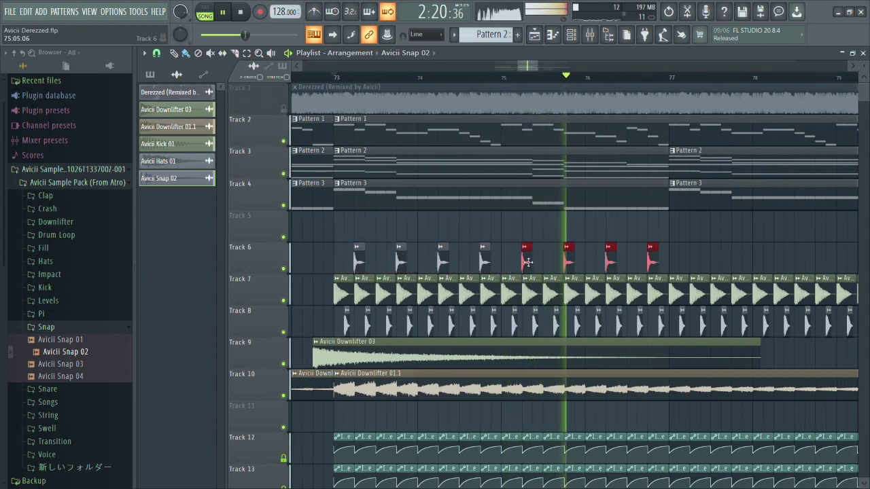
pyautogui.scroll(-3, 354, 259)
pyautogui.hotkey('ctrl', 'b')
pyautogui.hotkey('ctrl', 'b')
pyautogui.hotkey('ctrl', 'd')
# Route Avicii Snap 02 to mixer Insert 8 and raise that insert's level while playing from bar 73.
pyautogui.click(590, 35)
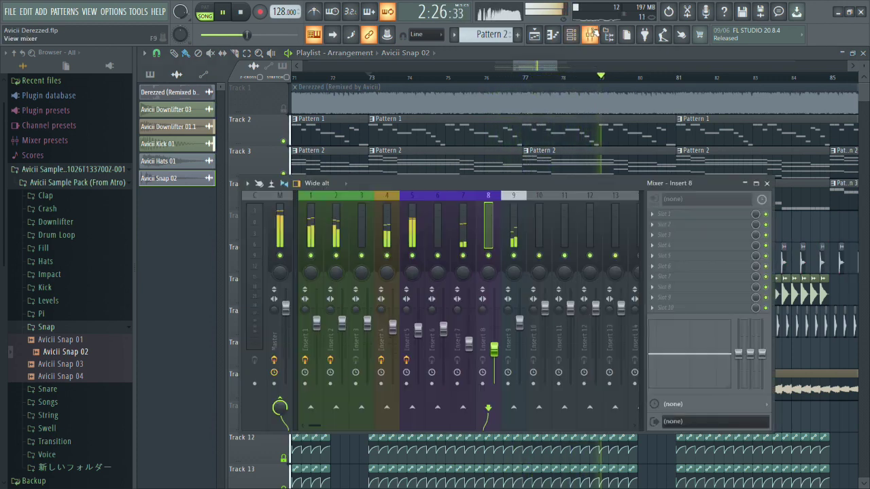
pyautogui.click(590, 35)
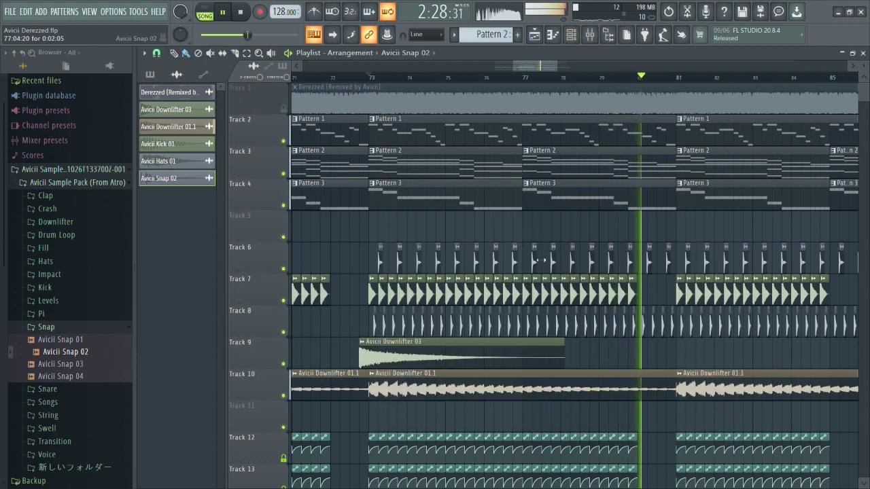
pyautogui.doubleClick(572, 257)
pyautogui.moveTo(516, 190); pyautogui.dragTo(517, 177)
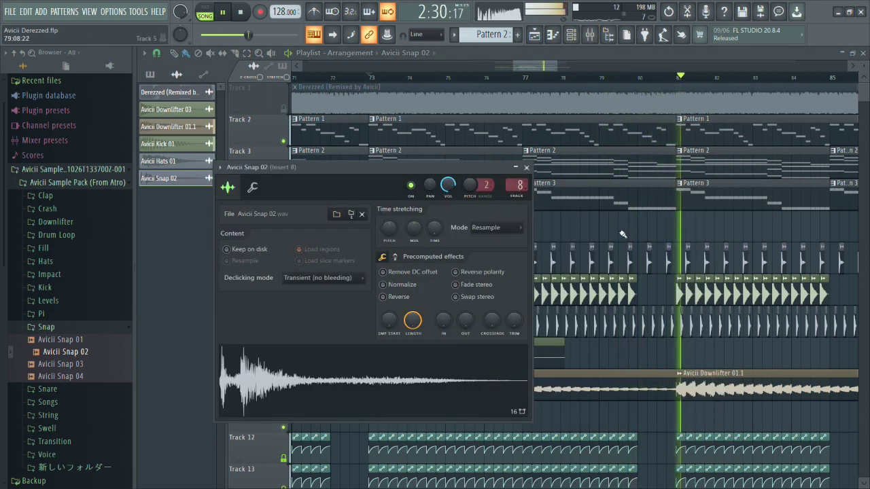
pyautogui.press('space')
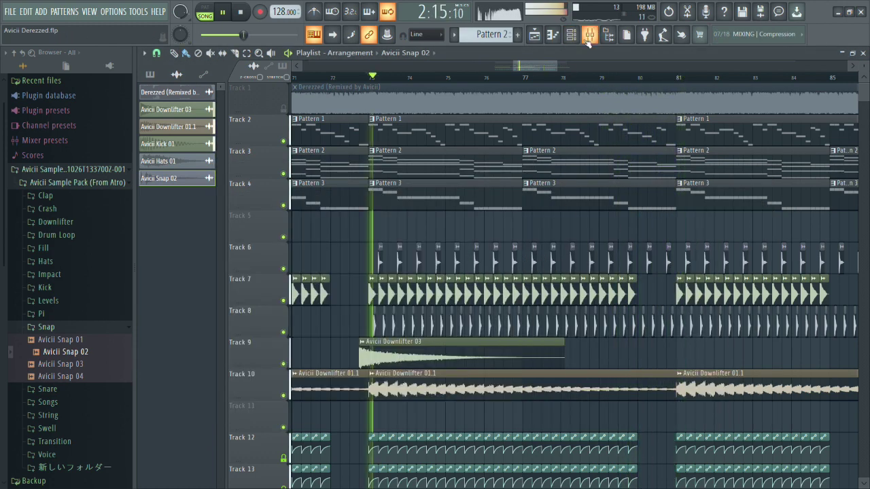
pyautogui.click(590, 34)
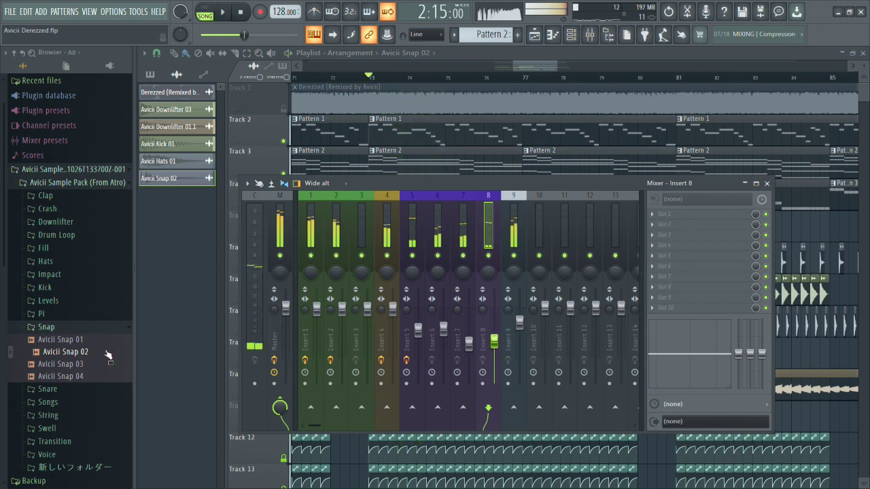
# Preview the Avicii Snap 03, Snap 04, Clap 01 and Clap 02 samples, and close the mixer.
pyautogui.click(91, 365)
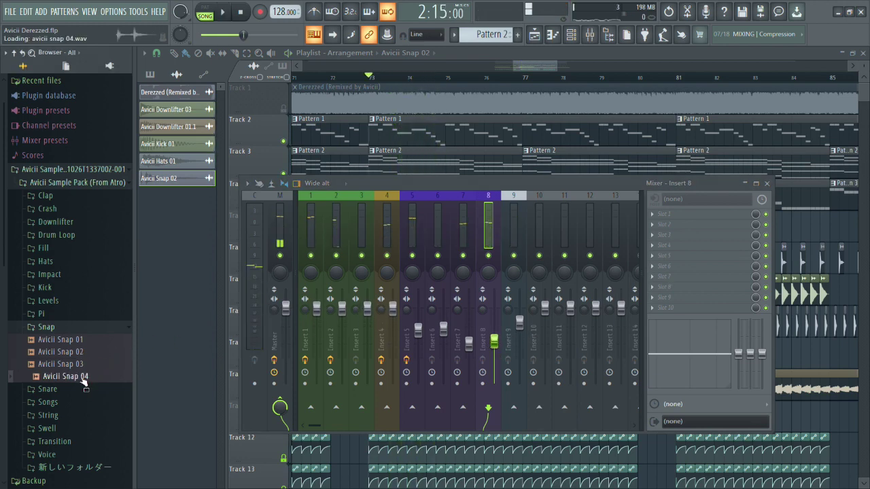
pyautogui.click(45, 195)
pyautogui.click(77, 209)
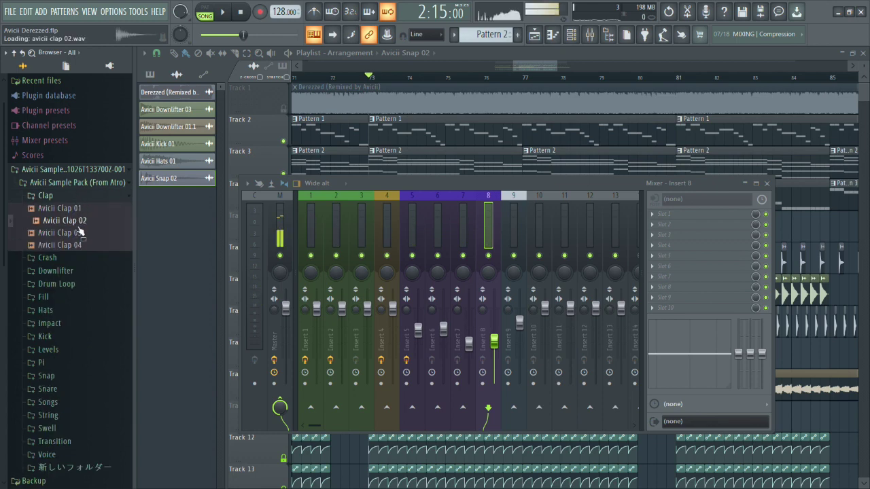
pyautogui.click(754, 185)
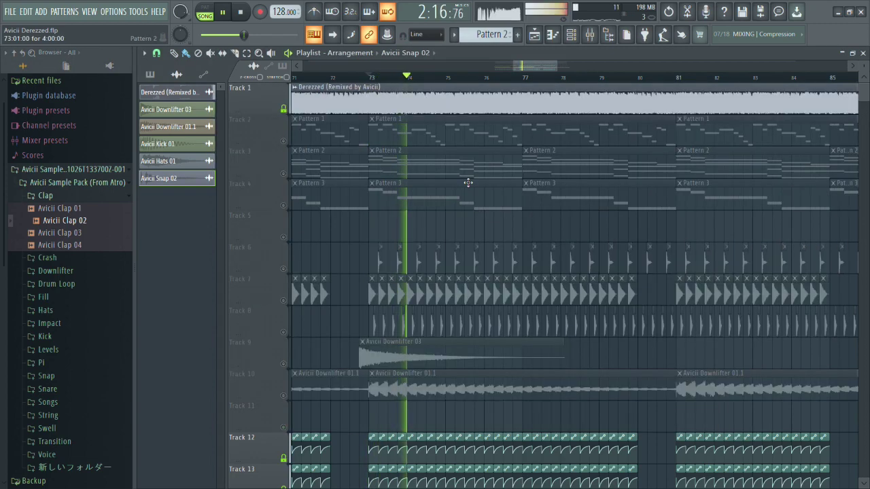
# Listen to the soloed Track 1 reference from bar 73 to identify its clap sound.
pyautogui.scroll(2, 548, 202)
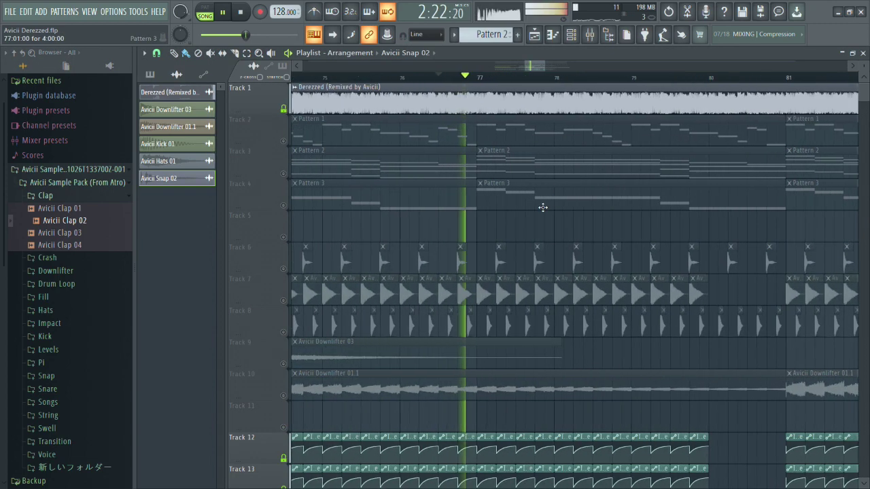
pyautogui.scroll(-1, 621, 223)
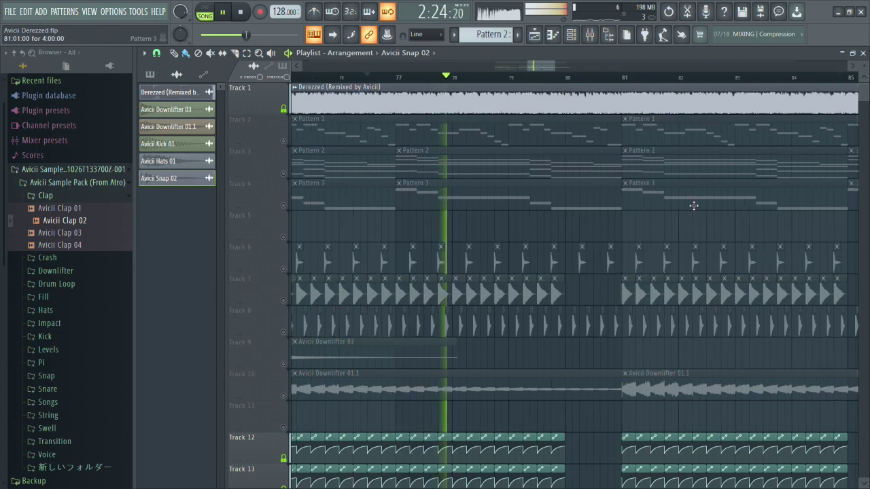
pyautogui.scroll(-2, 575, 231)
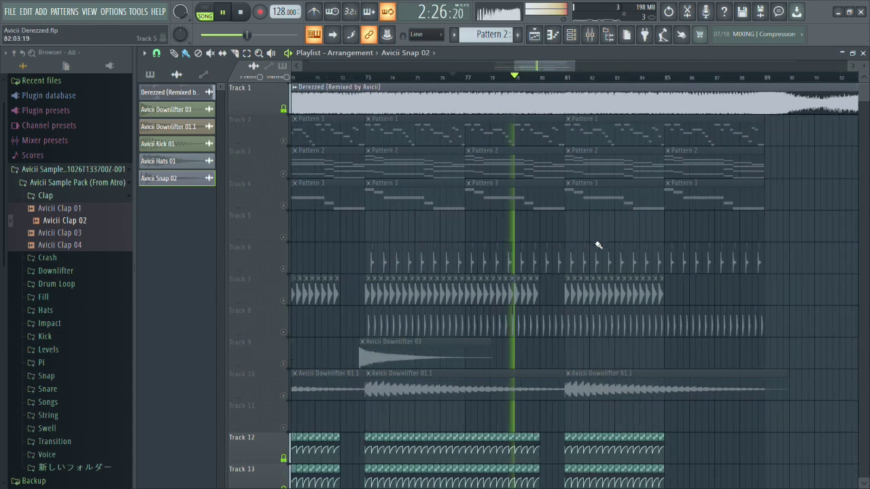
pyautogui.scroll(2, 584, 241)
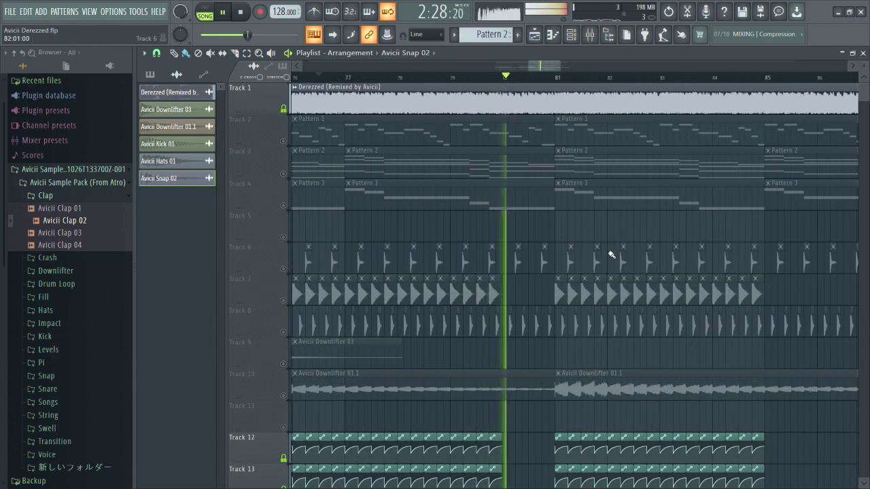
pyautogui.scroll(-2, 606, 250)
pyautogui.press('space')
# Browse the Avicii sample pack and preview snare, snap and clap samples for a match to the reference.
pyautogui.click(99, 198)
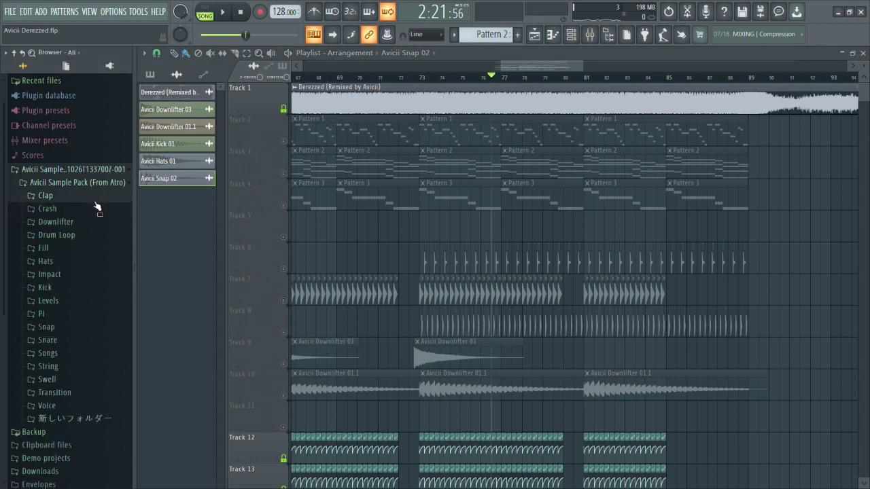
pyautogui.click(65, 342)
pyautogui.click(69, 354)
pyautogui.click(68, 327)
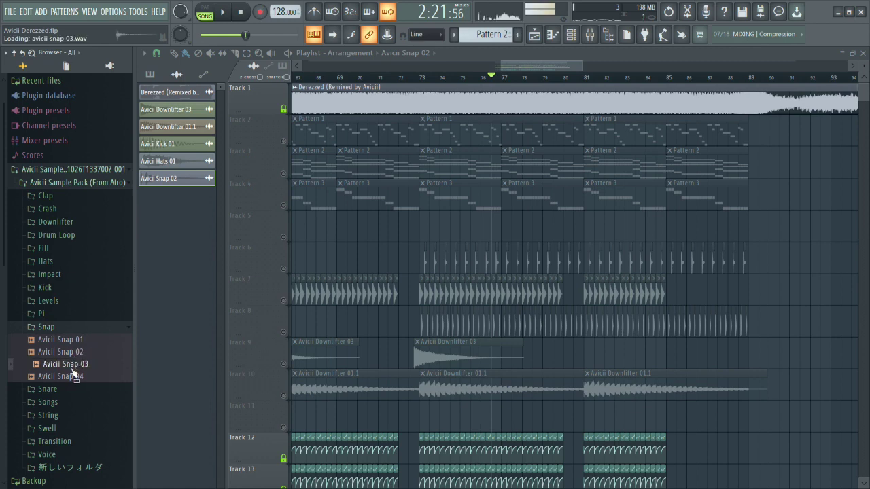
pyautogui.click(79, 329)
pyautogui.click(78, 210)
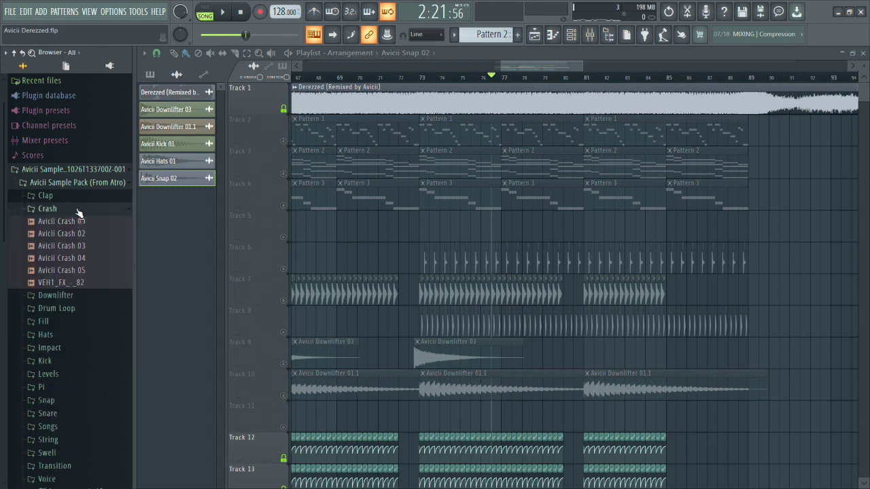
pyautogui.click(68, 195)
pyautogui.moveTo(68, 221); pyautogui.dragTo(76, 233)
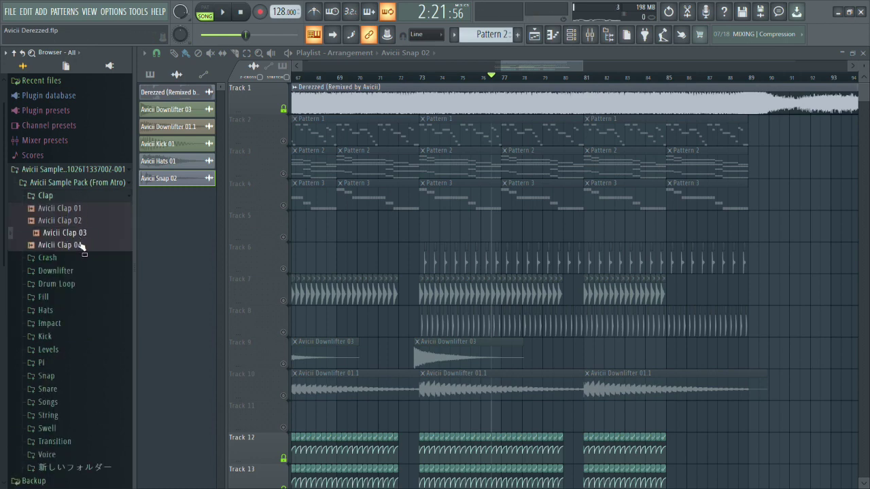
# Replay the Track 1 reference from bar 76 and preview Avicii Clap 04 and Clap 01.
pyautogui.scroll(4, 416, 246)
pyautogui.press('space')
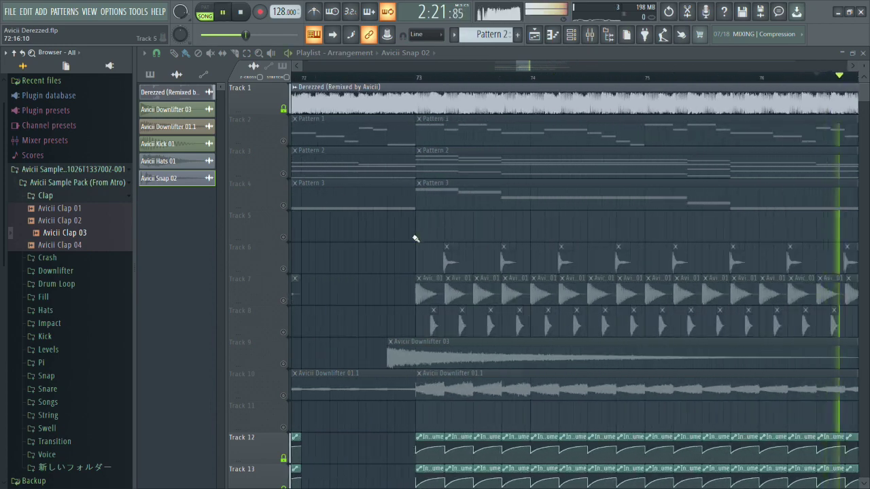
pyautogui.scroll(-4, 415, 237)
pyautogui.scroll(2, 340, 224)
pyautogui.press('space')
pyautogui.click(81, 245)
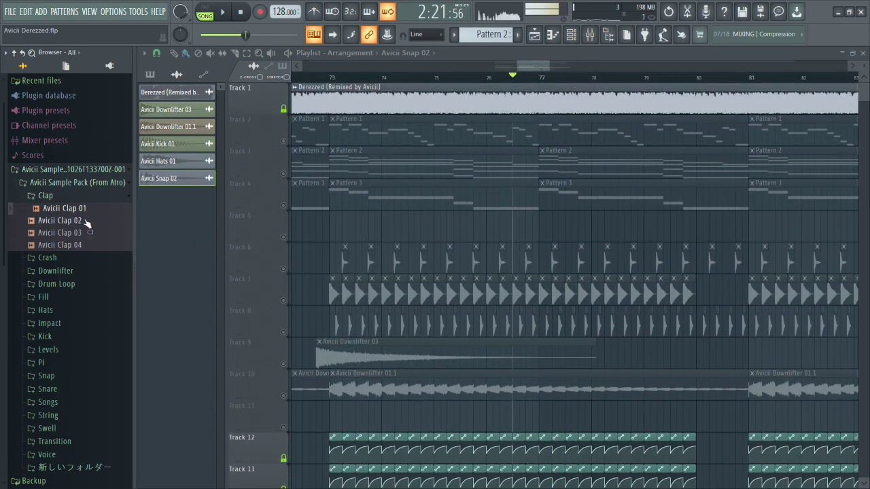
# Alternate between the soloed reference and previews of Avicii Clap 02 and Clap 01 to compare their sounds.
pyautogui.press('space')
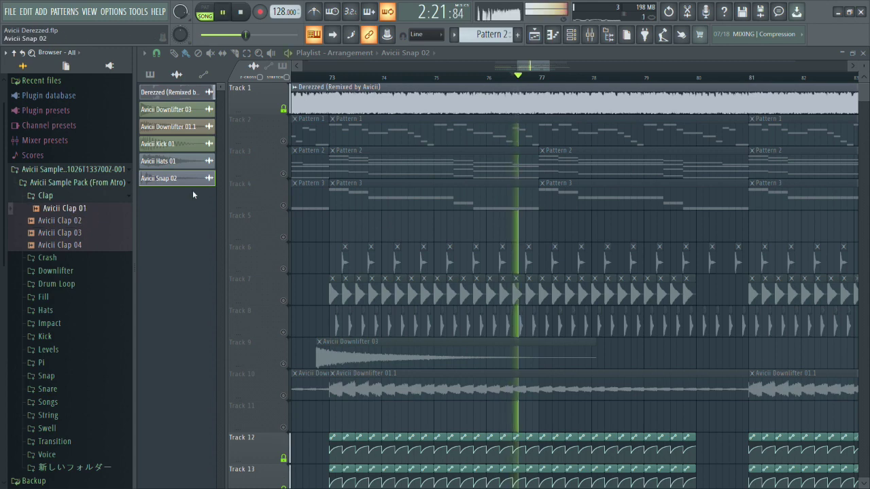
pyautogui.keyDown('ctrl'); pyautogui.scroll(1, 328, 238); pyautogui.keyUp('ctrl')
pyautogui.scroll(2, 324, 238)
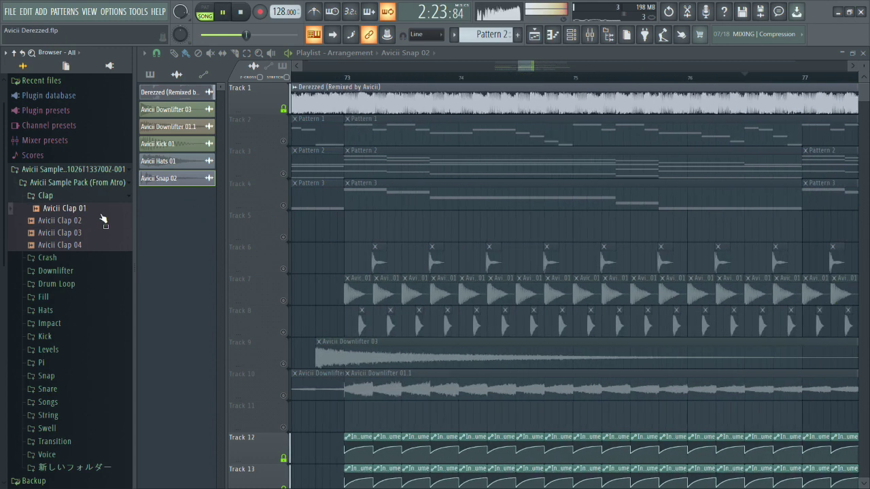
pyautogui.keyDown('ctrl'); pyautogui.scroll(-1, 320, 248); pyautogui.keyUp('ctrl')
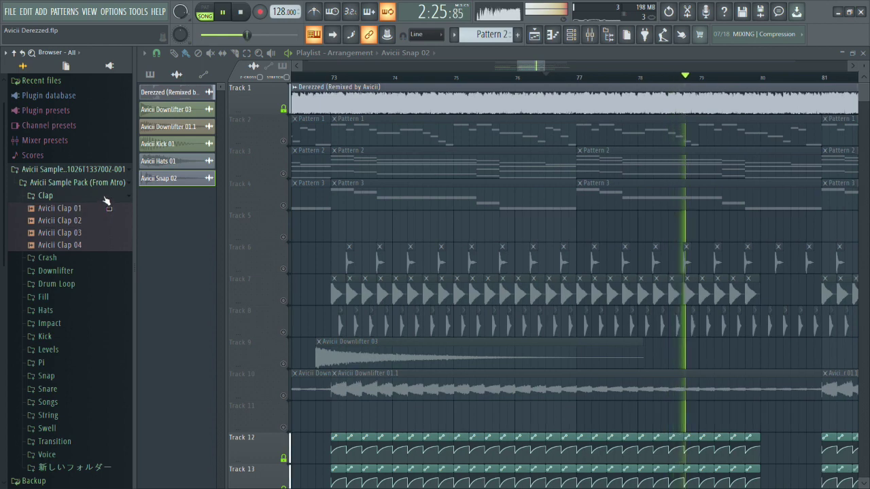
pyautogui.click(45, 195)
pyautogui.press('space')
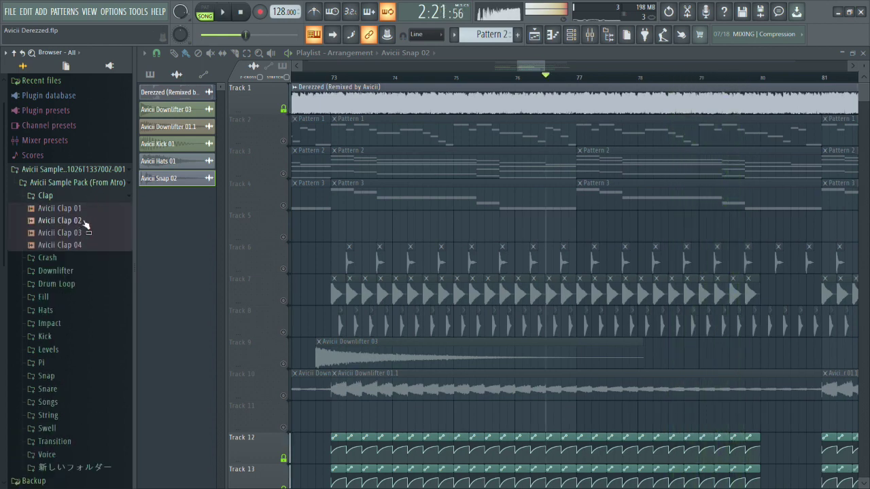
pyautogui.press('space')
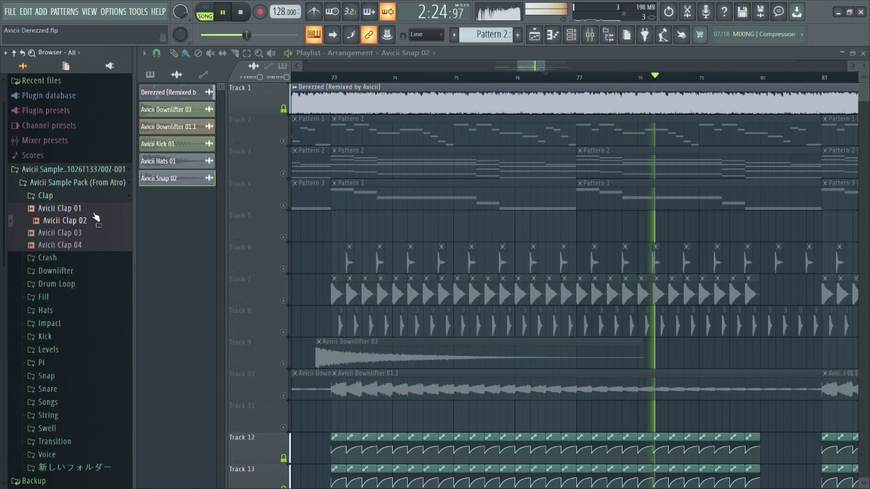
pyautogui.press('space')
pyautogui.click(98, 213)
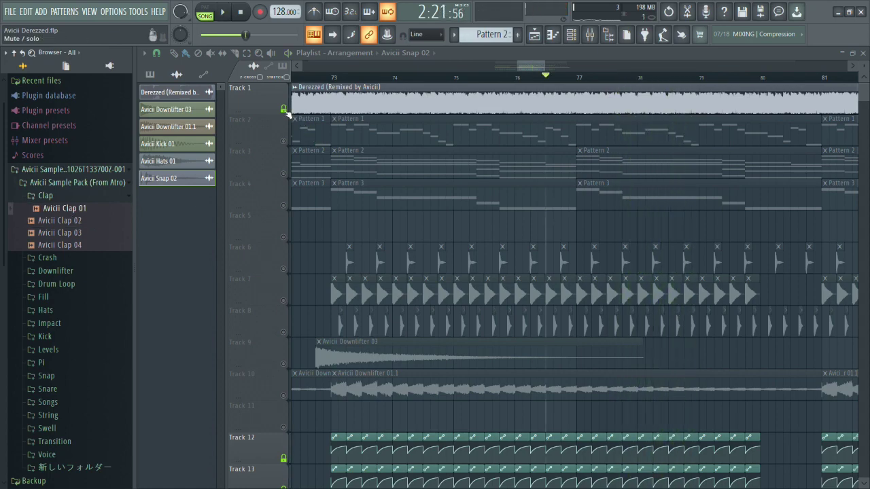
# Unsolo Track 1 and play the full mix from bar 76 to hear the current snaps.
pyautogui.rightClick(285, 110)
pyautogui.press('space')
pyautogui.scroll(-5, 440, 239)
pyautogui.scroll(1, 513, 214)
pyautogui.press('space')
# Replace the Avicii Snap 02 clips on Track 6 with Avicii Clap 01 and play the drop from bar 73.
pyautogui.click(96, 211)
pyautogui.scroll(5, 316, 241)
pyautogui.moveTo(83, 211); pyautogui.dragTo(511, 260)
pyautogui.press('space')
pyautogui.click(487, 80)
pyautogui.scroll(4, 485, 244)
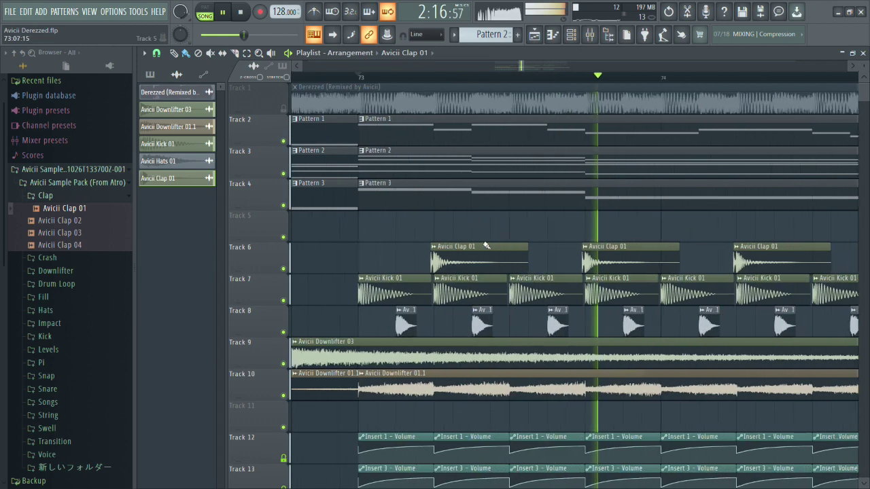
# Lower the clap's level on mixer Insert 8 while the drop plays.
pyautogui.scroll(4, 476, 244)
pyautogui.scroll(-4, 408, 239)
pyautogui.press('F9')
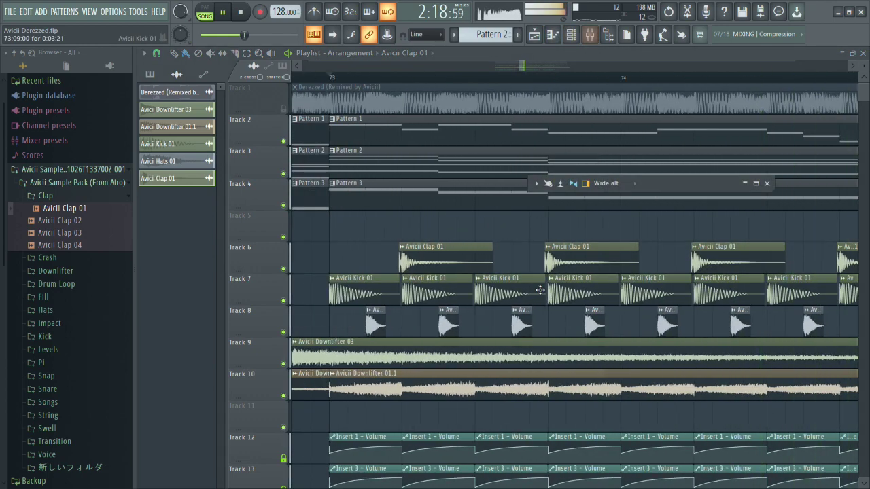
pyautogui.click(755, 183)
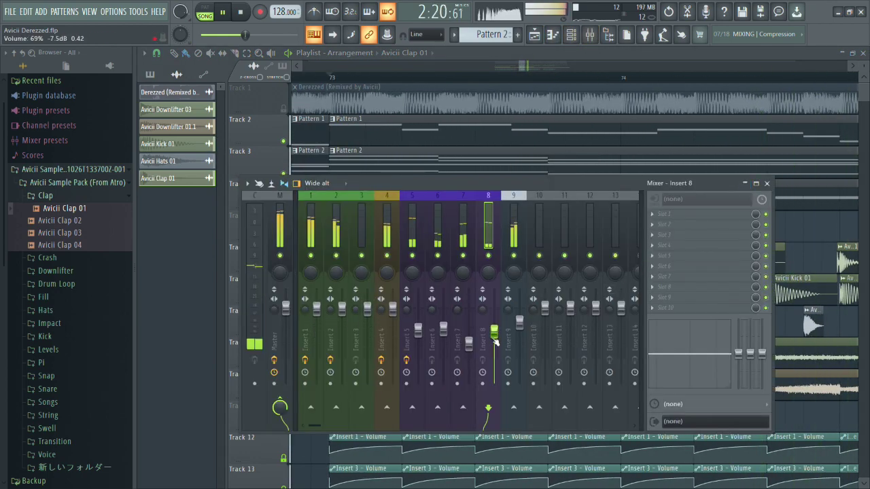
pyautogui.moveTo(494, 340); pyautogui.dragTo(494, 351)
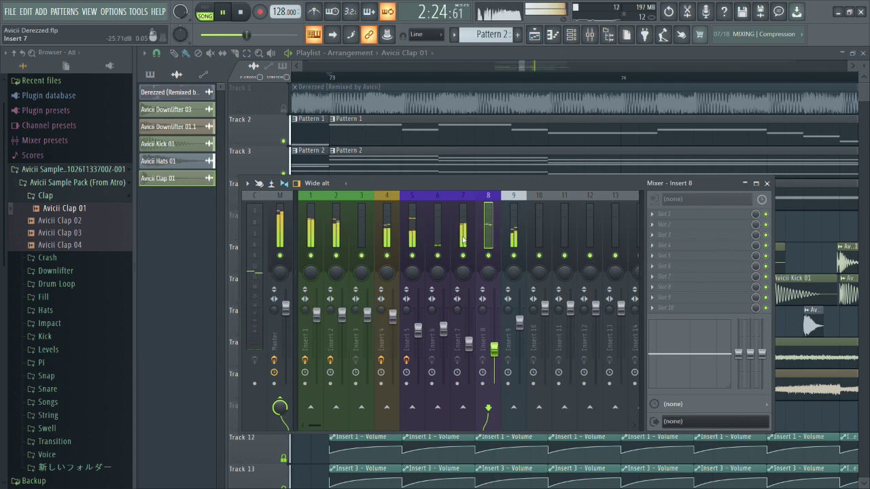
pyautogui.press('space')
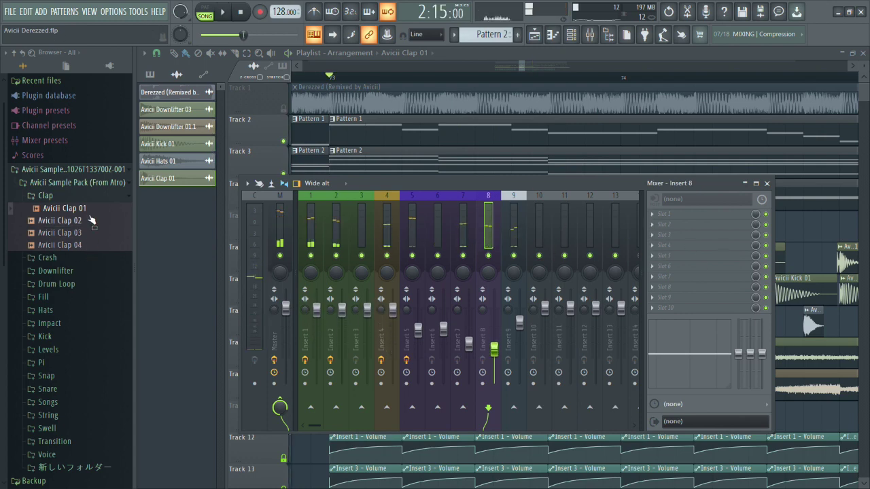
# Preview the Snap samples and replace the Avicii Clap 01 clips on Track 6 with Avicii Snap 03.
pyautogui.click(99, 199)
pyautogui.click(61, 326)
pyautogui.click(66, 340)
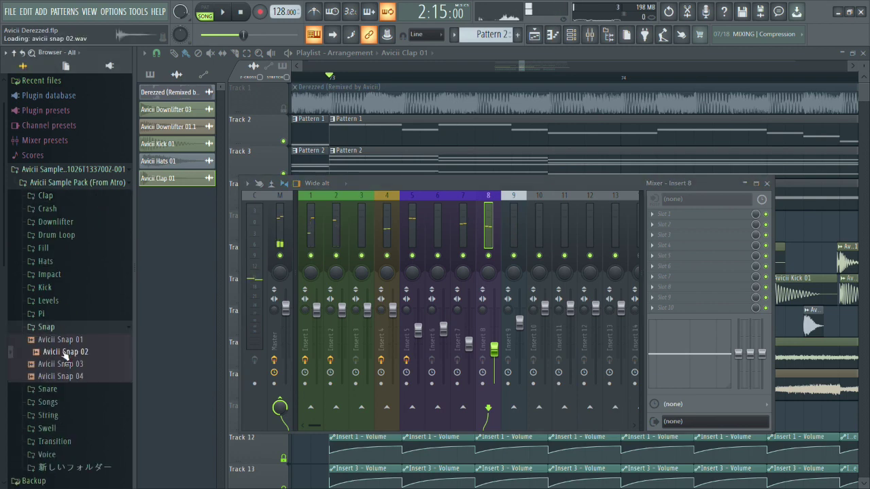
pyautogui.click(744, 183)
pyautogui.click(81, 364)
pyautogui.moveTo(80, 367); pyautogui.dragTo(451, 258)
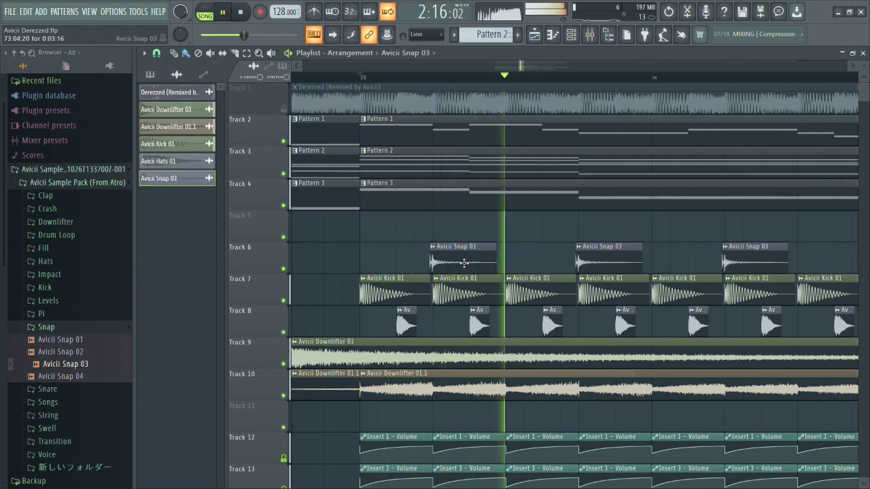
# Normalize the Avicii Snap 03 sample and raise its Insert 8 mixer volume to about 76%.
pyautogui.doubleClick(454, 270)
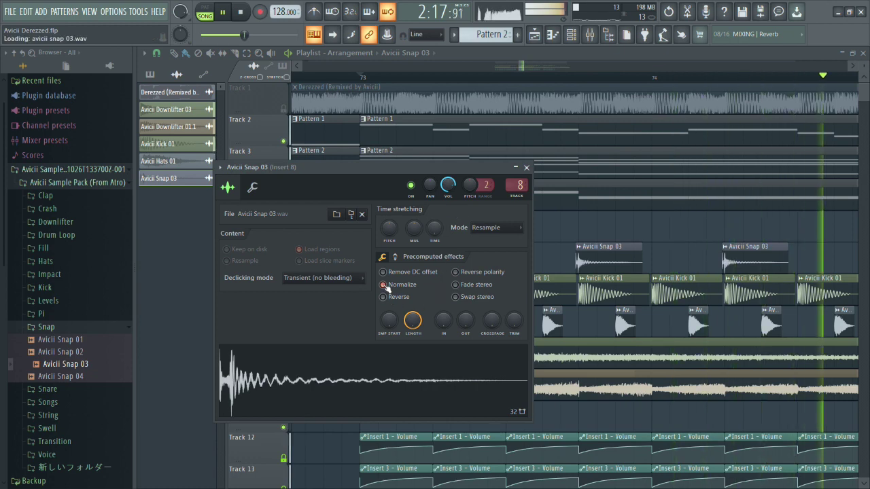
pyautogui.click(526, 167)
pyautogui.click(591, 36)
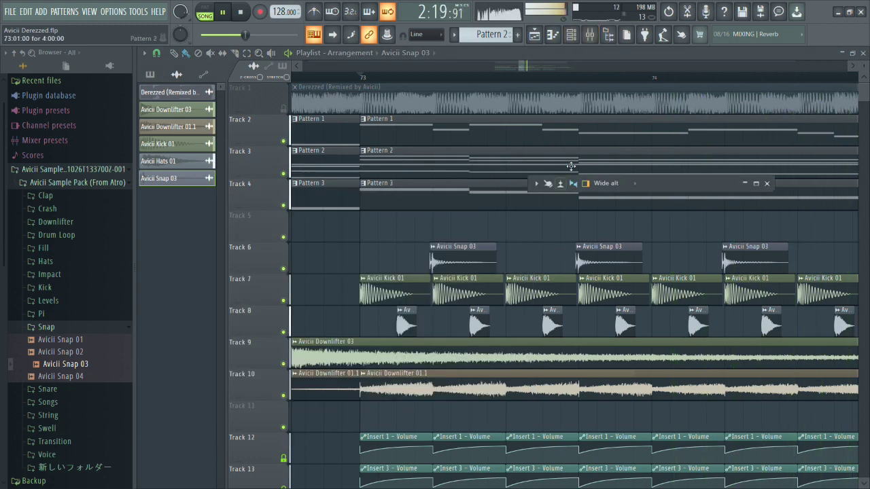
pyautogui.click(744, 184)
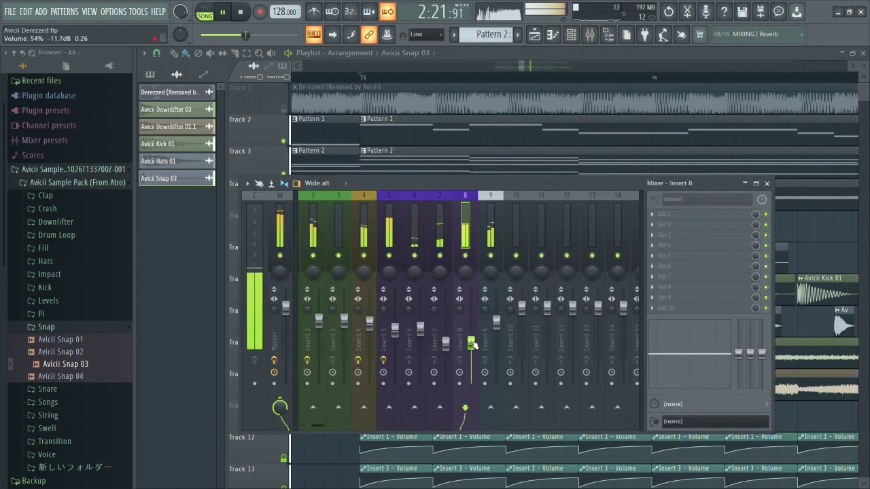
pyautogui.moveTo(472, 343); pyautogui.dragTo(471, 327)
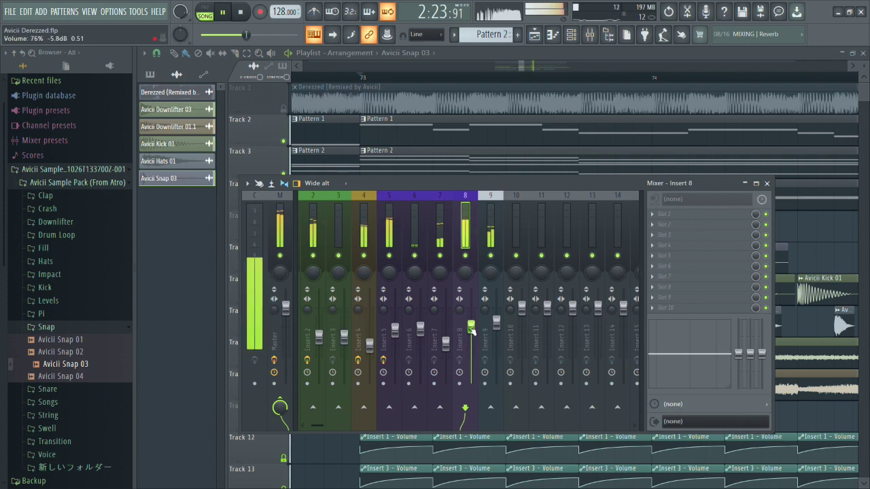
pyautogui.click(785, 244)
# Play the full mix from bar 73 and compare it with the soloed Track 1 reference from bar 80.
pyautogui.press('space')
pyautogui.press('space')
pyautogui.scroll(-3, 547, 227)
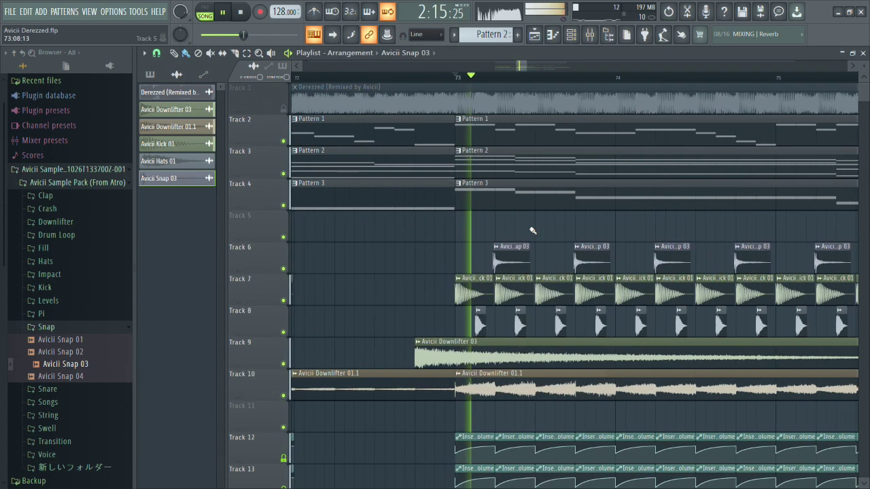
pyautogui.press('F9')
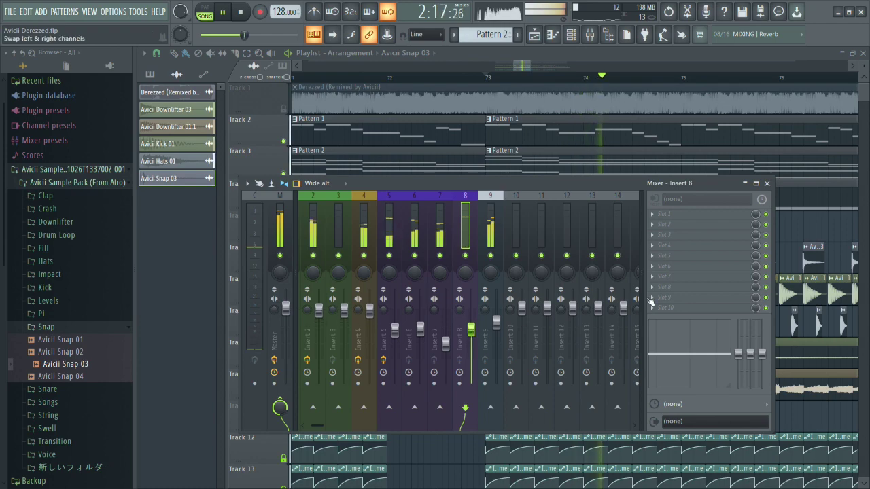
pyautogui.press('F9')
pyautogui.scroll(-5, 408, 258)
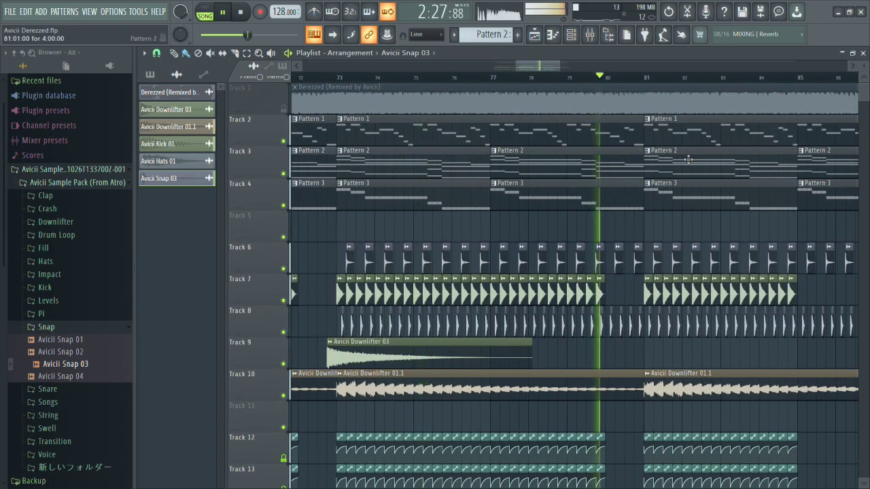
pyautogui.scroll(5, 687, 159)
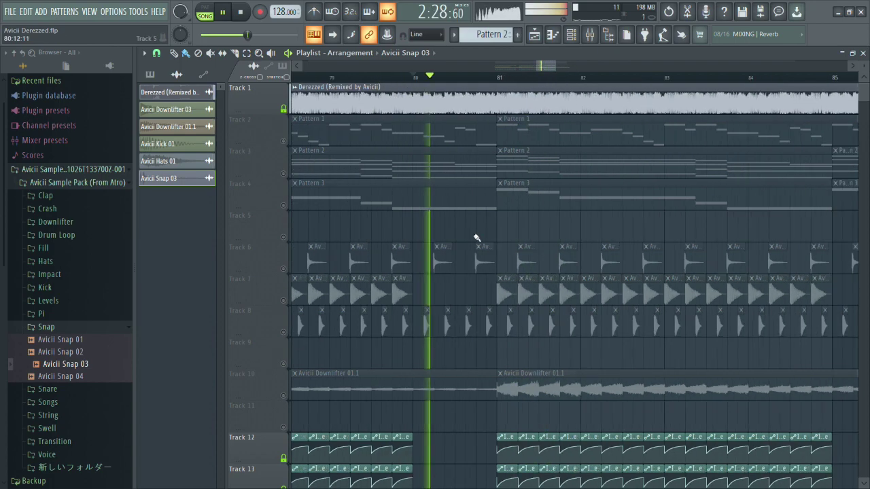
pyautogui.scroll(-6, 539, 256)
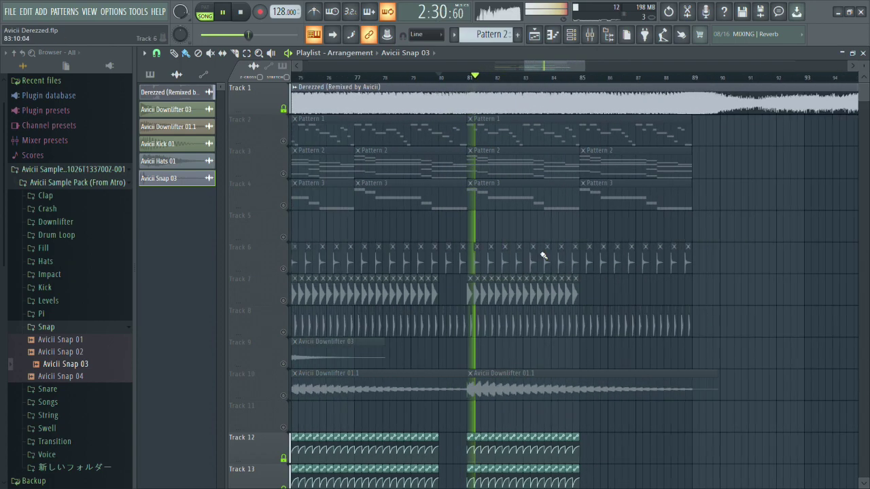
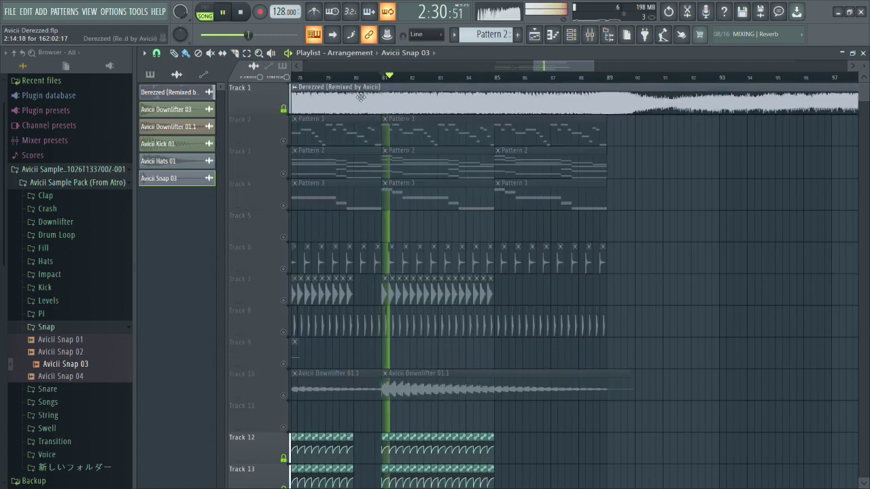
# Add a new reFX Nexus channel to the Unsorted group and route it to mixer Insert 10.
pyautogui.scroll(3, 367, 97)
pyautogui.click(571, 35)
pyautogui.scroll(-1, 598, 59)
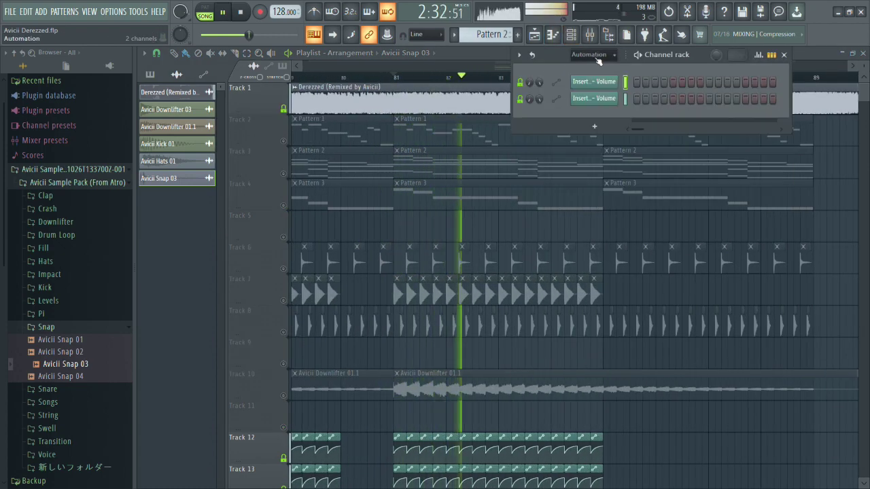
pyautogui.scroll(-1, 594, 60)
pyautogui.click(625, 150)
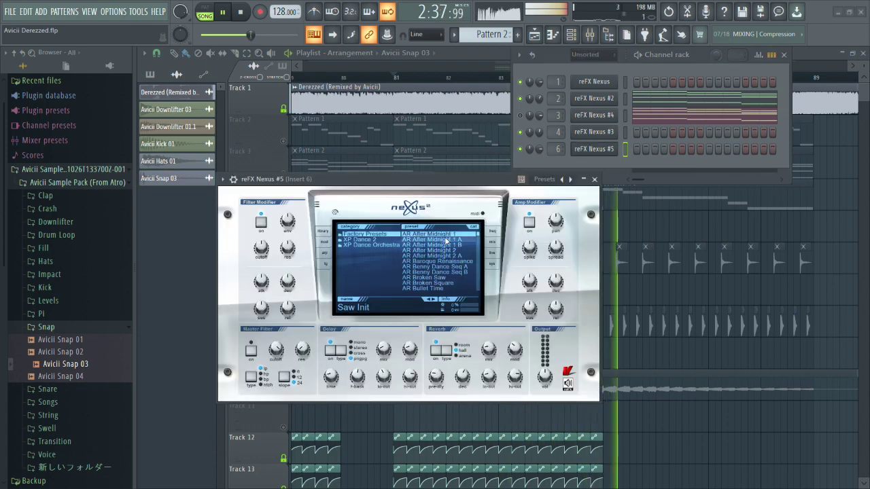
pyautogui.click(591, 34)
pyautogui.click(593, 34)
pyautogui.moveTo(556, 149); pyautogui.dragTo(556, 136)
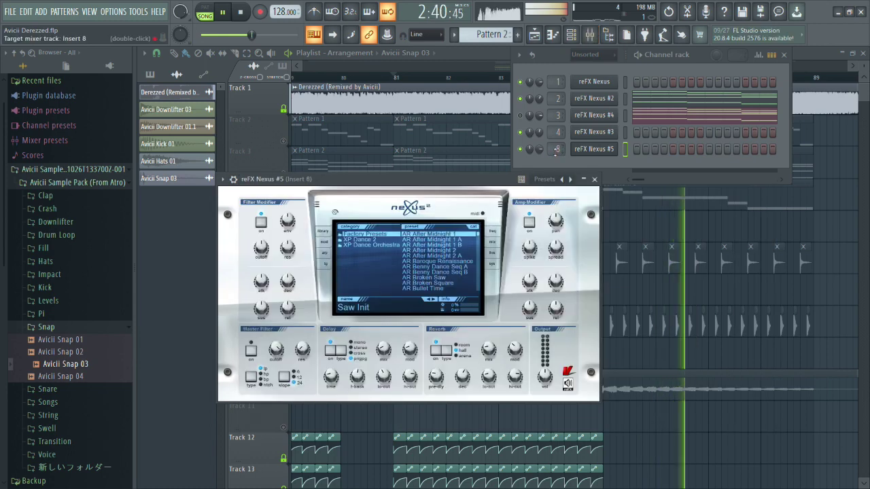
# Browse the Nexus factory presets, load LD Culture and audition it with a test note.
pyautogui.click(375, 241)
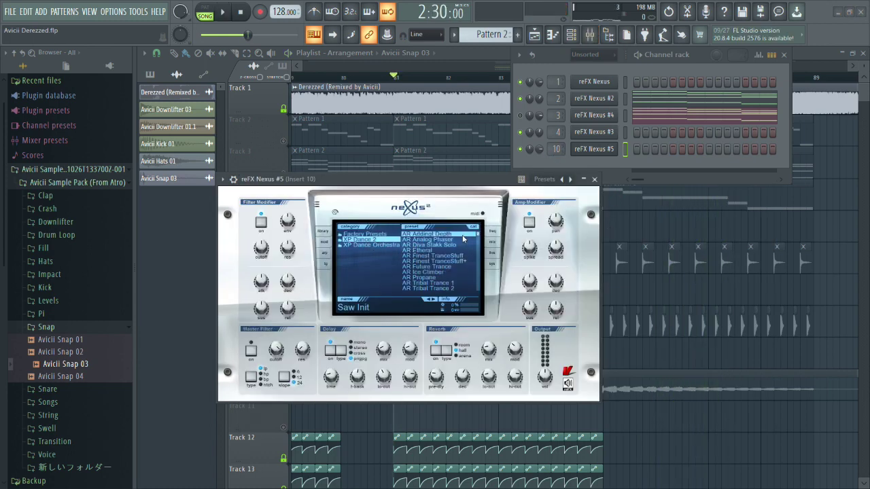
pyautogui.click(376, 233)
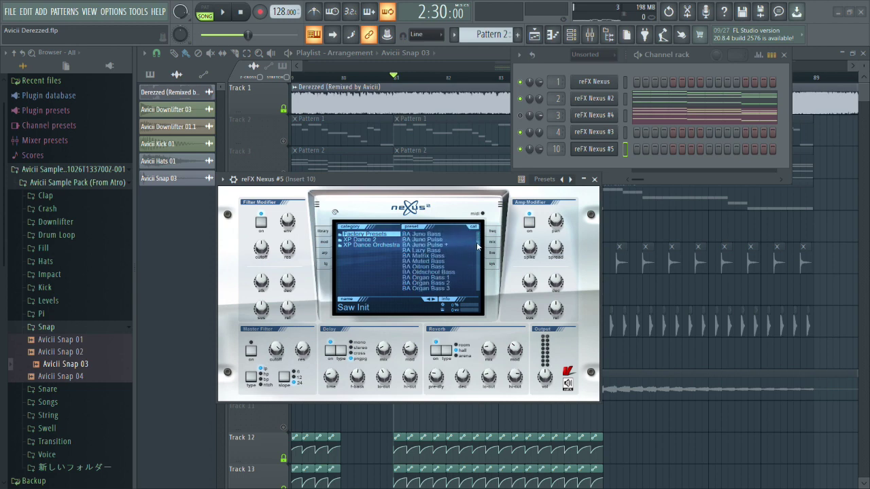
pyautogui.scroll(-3, 478, 253)
pyautogui.moveTo(478, 257)
pyautogui.mouseDown()
pyautogui.moveTo(478, 268)
pyautogui.moveTo(479, 253)
pyautogui.mouseUp()
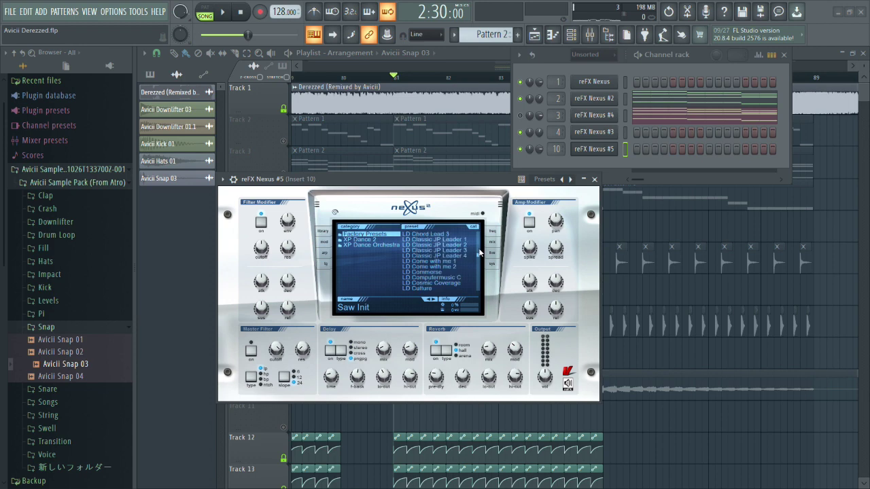
pyautogui.click(456, 287)
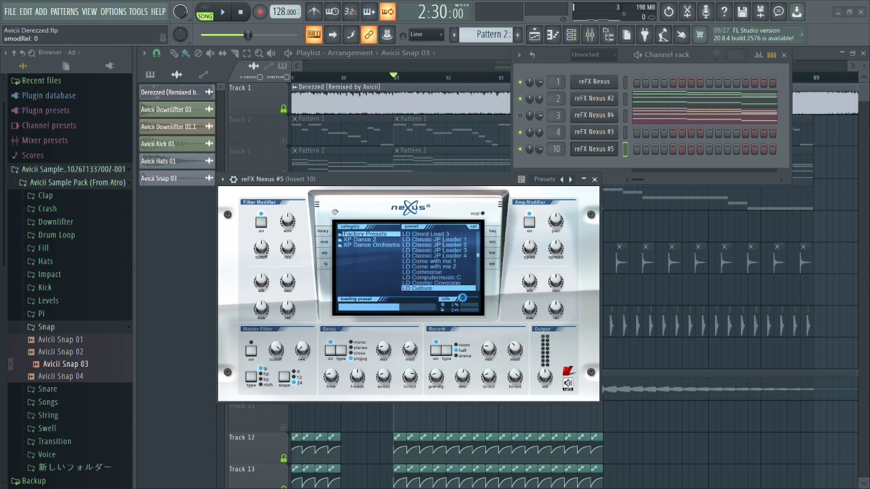
pyautogui.moveTo(446, 177); pyautogui.dragTo(446, 179)
pyautogui.press('q')
# Load the LD Square Lead 2 factory preset in the new Nexus channel and audition it.
pyautogui.scroll(-3, 477, 272)
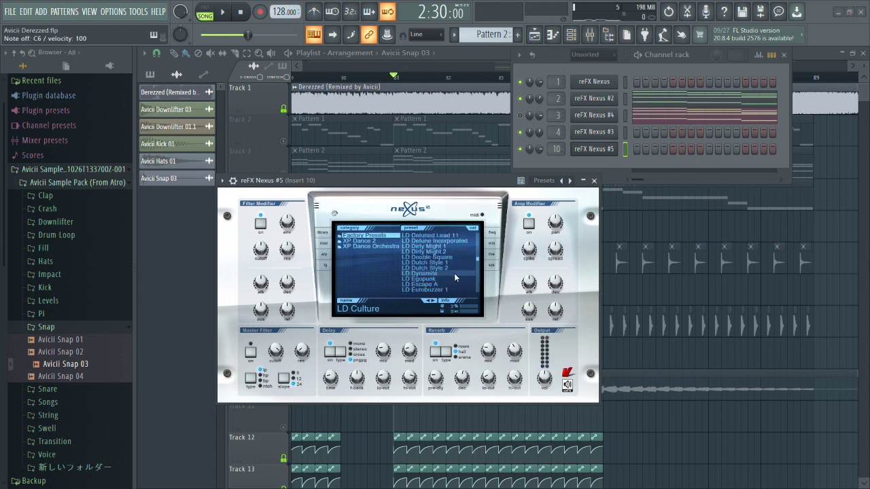
pyautogui.scroll(-4, 476, 286)
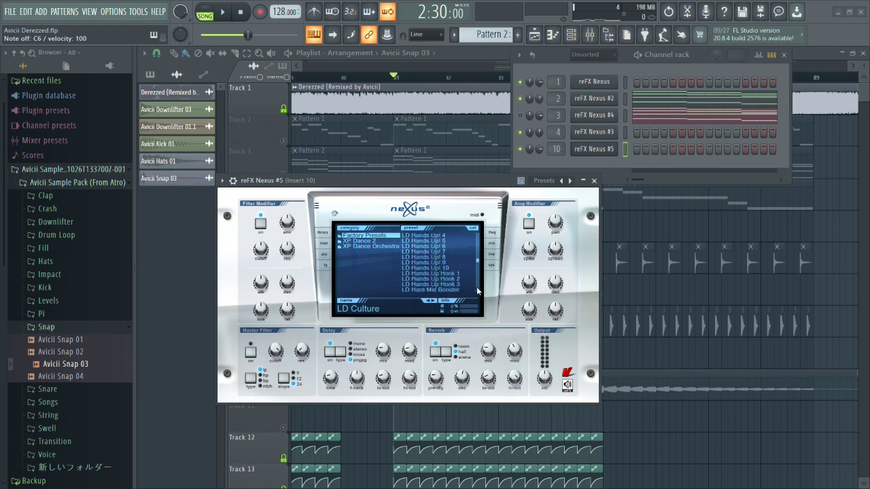
pyautogui.scroll(-4, 476, 287)
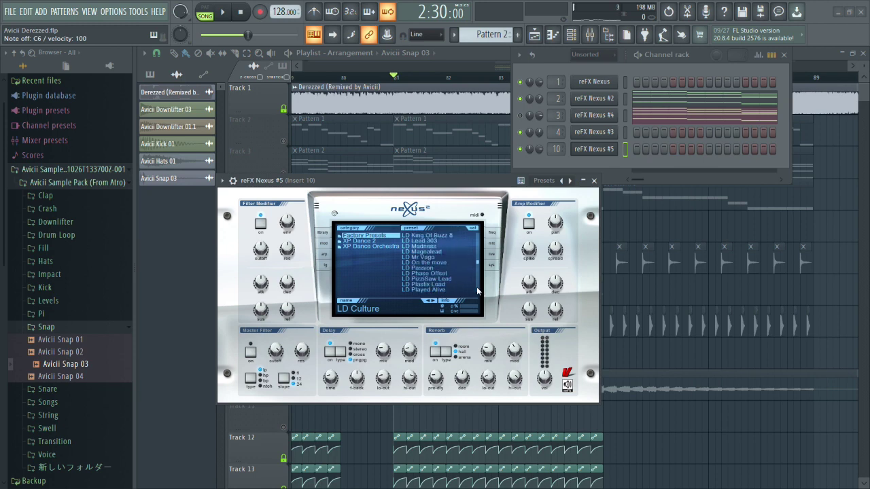
pyautogui.scroll(-4, 476, 286)
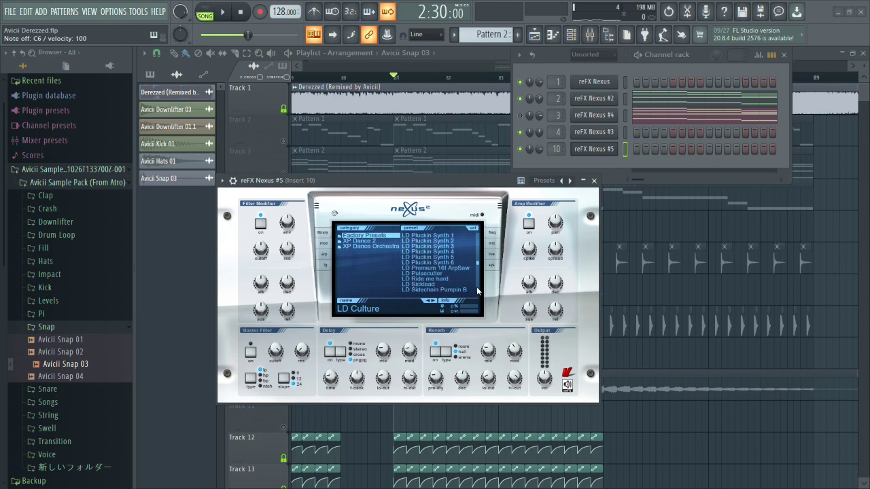
pyautogui.scroll(-4, 476, 286)
pyautogui.click(468, 251)
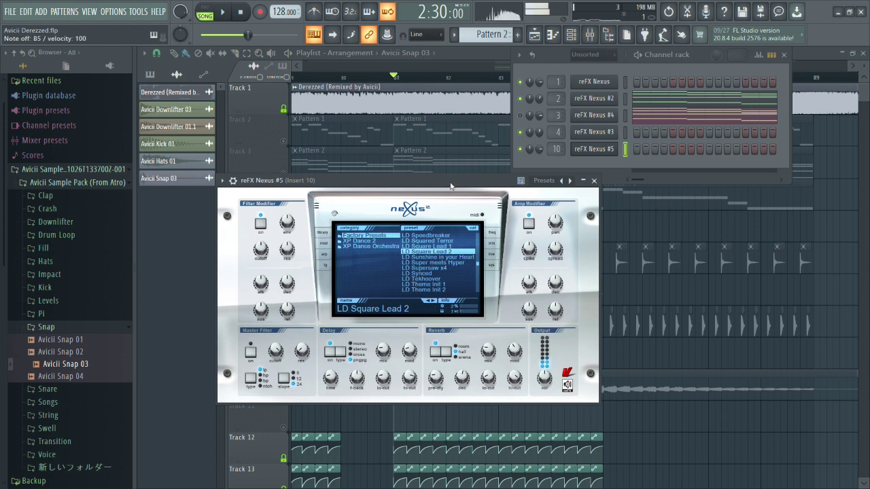
# Replay the Track 1 reference from bar 81 and place an empty Pattern 4 clip on Track 5 at bar 81.
pyautogui.press('F12')
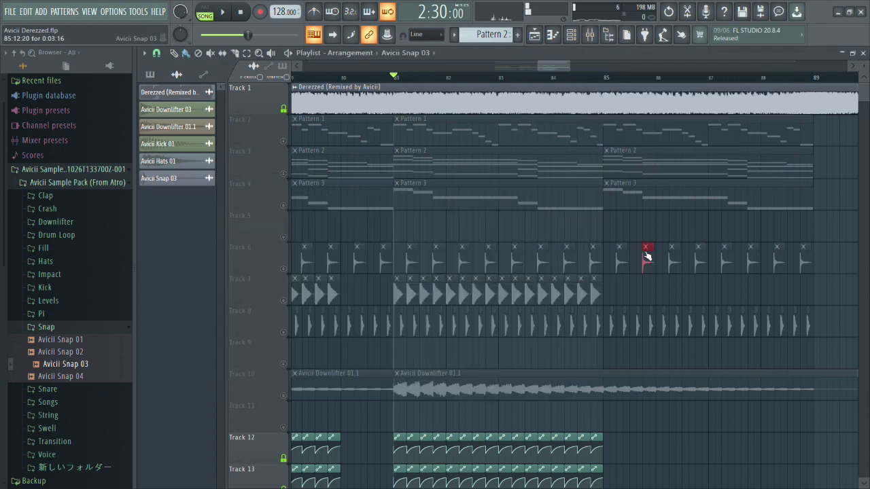
pyautogui.press('space')
pyautogui.scroll(-1, 489, 37)
pyautogui.press('space')
pyautogui.press('space')
pyautogui.scroll(-1, 489, 36)
pyautogui.press('space')
pyautogui.press('space')
pyautogui.click(412, 220)
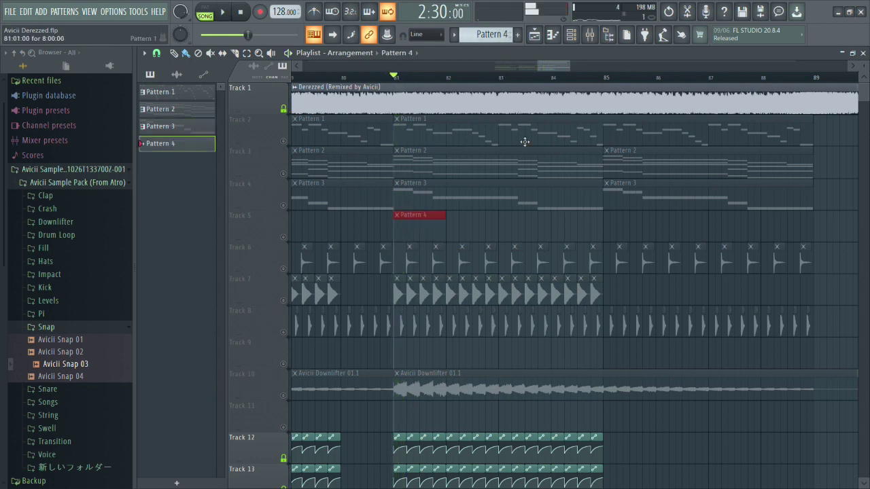
# Draw a four-step G7 note at the start of Pattern 4 for the reFX Nexus #5 channel.
pyautogui.click(571, 37)
pyautogui.click(593, 149)
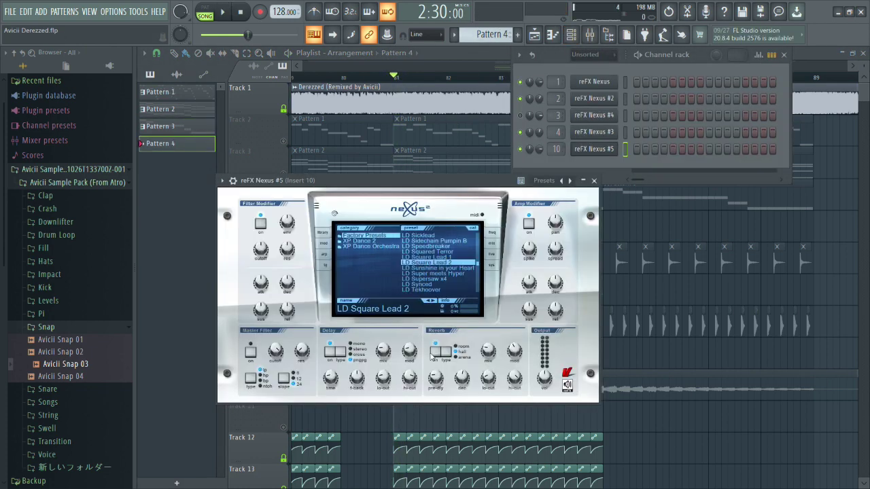
pyautogui.click(534, 34)
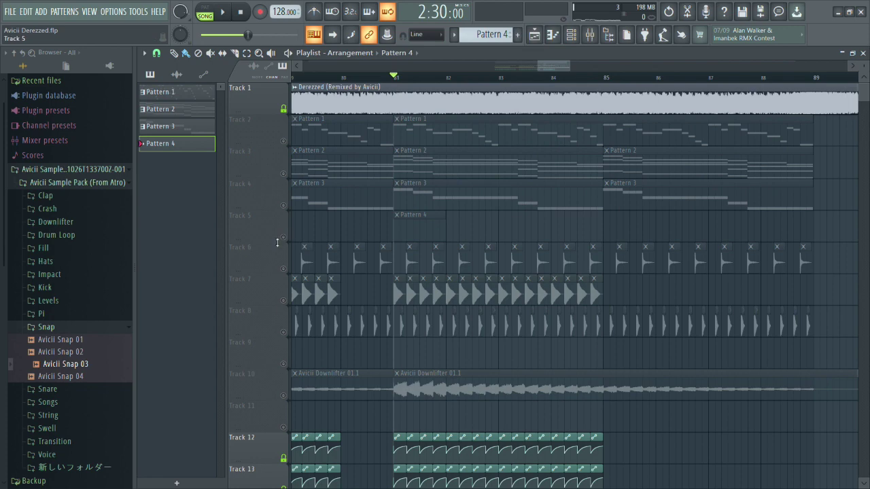
pyautogui.click(554, 38)
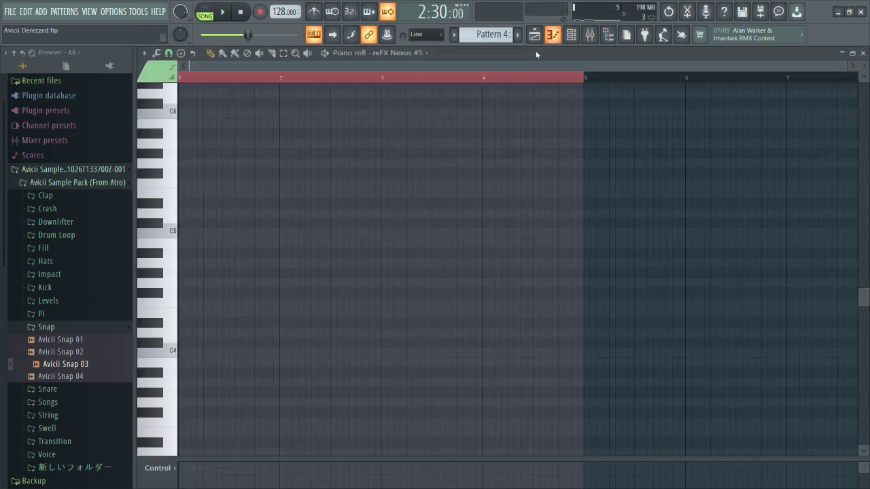
pyautogui.scroll(5, 217, 178)
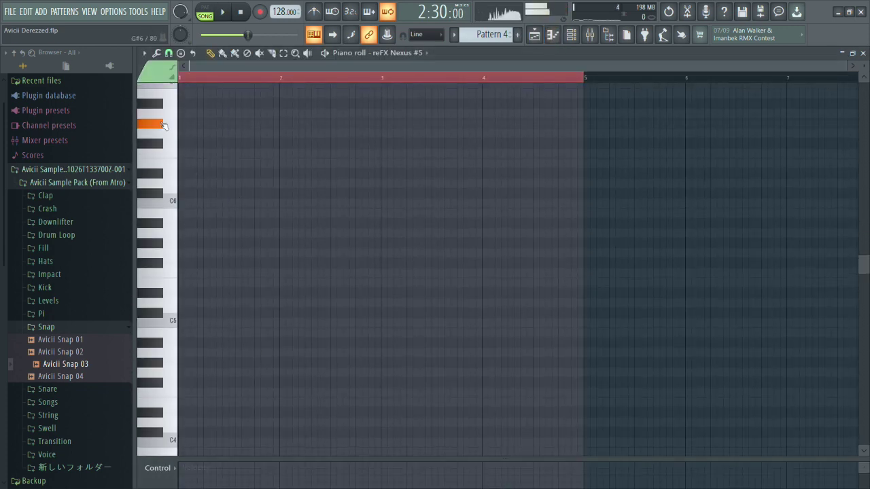
pyautogui.scroll(1, 158, 117)
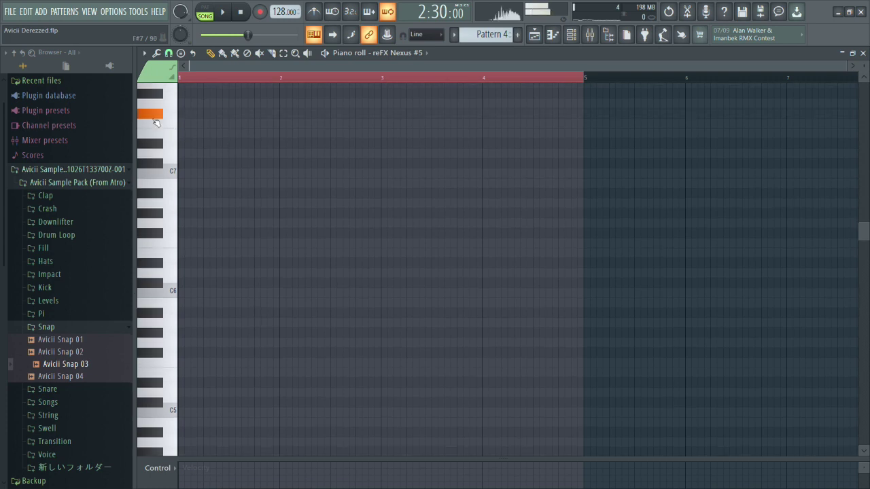
pyautogui.scroll(1, 166, 108)
pyautogui.click(157, 125)
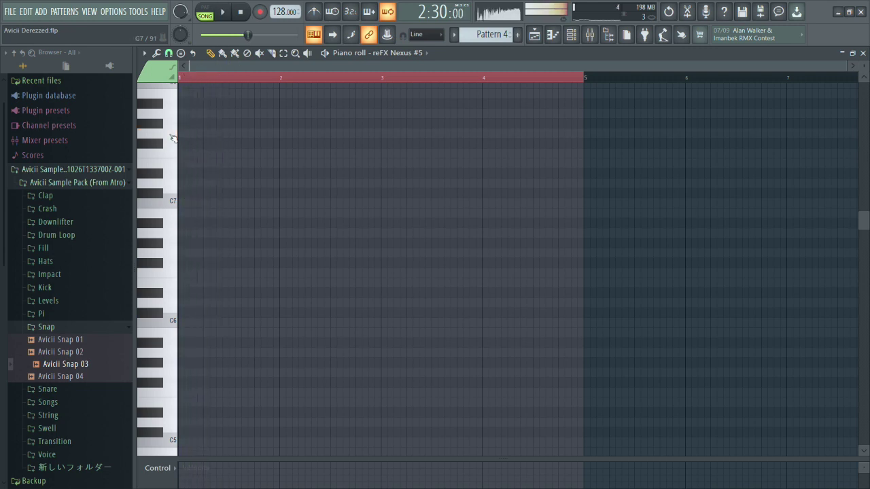
pyautogui.moveTo(199, 136); pyautogui.dragTo(190, 139)
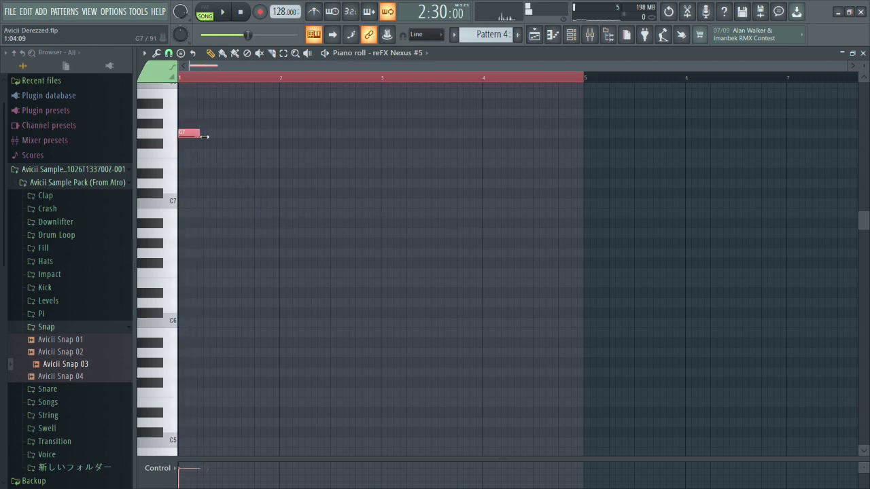
# Switch off the built-in reverb of the reFX Nexus #5 lead.
pyautogui.click(576, 35)
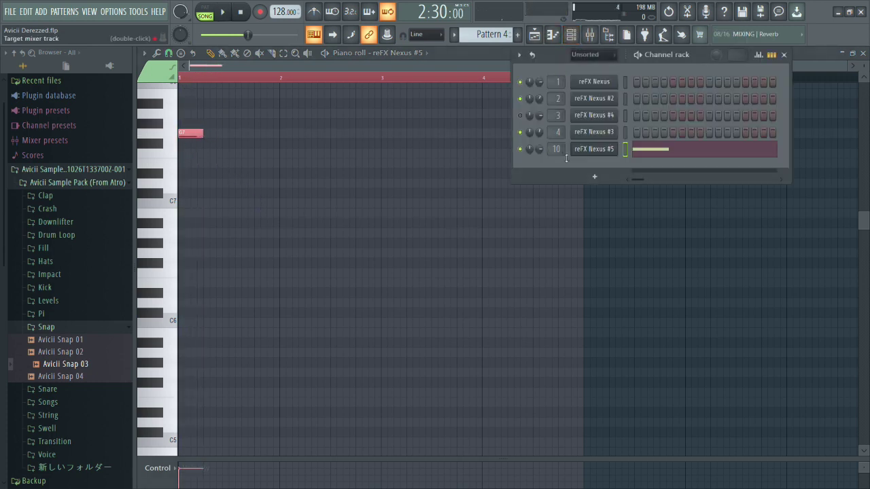
pyautogui.click(593, 149)
pyautogui.click(435, 354)
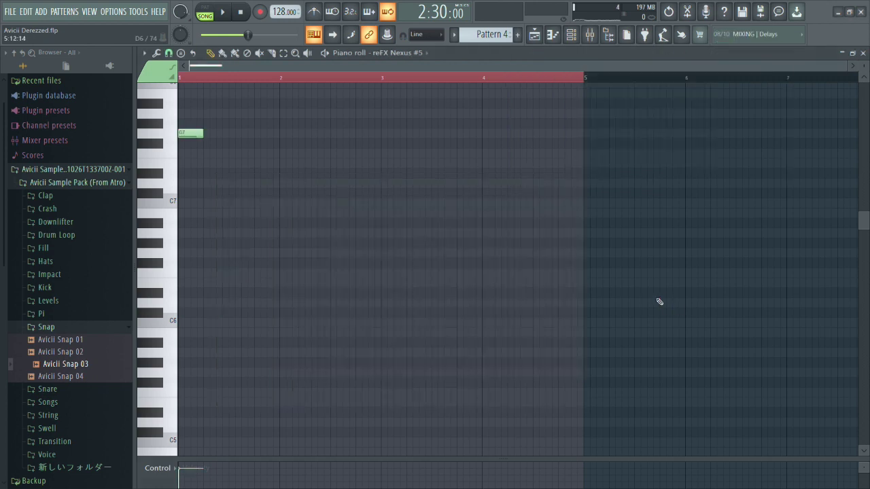
# Add a D7 note at 1:05:00 and an A7 note at 1:06:12, each 1.5 steps long.
pyautogui.press('space')
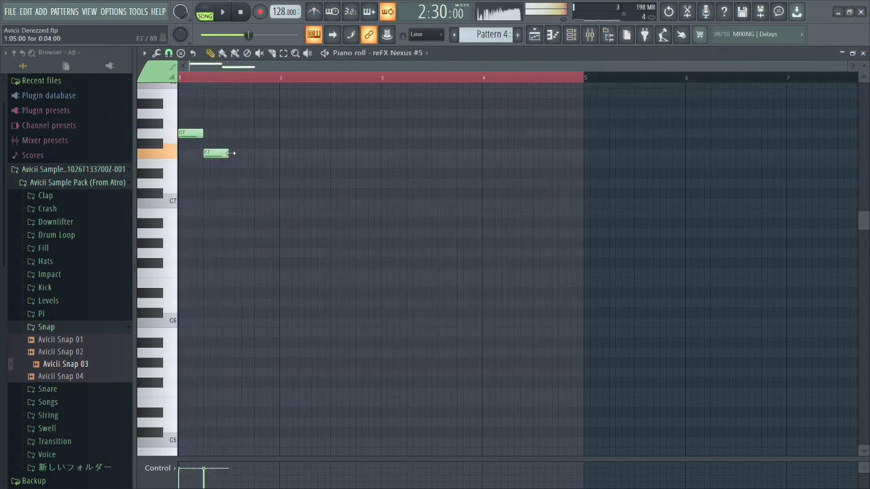
pyautogui.moveTo(228, 155); pyautogui.dragTo(221, 156)
pyautogui.scroll(3, 207, 175)
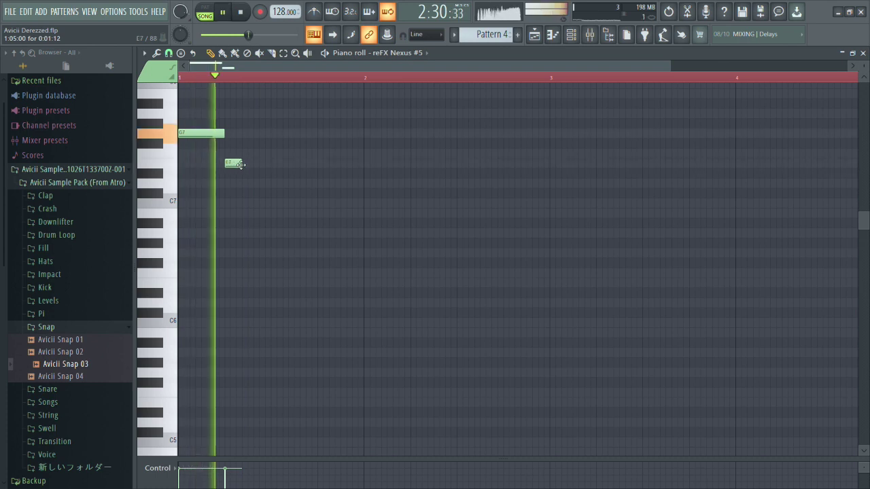
pyautogui.rightClick(237, 164)
pyautogui.press('space')
pyautogui.press('space')
pyautogui.press('space')
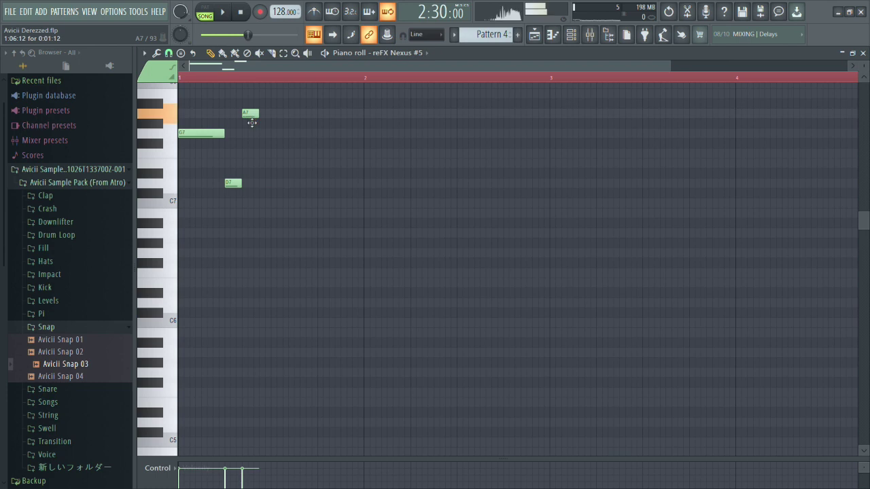
# Lengthen the D7 note to two steps and shift the A7 note to about 1:07:12, about 3.5 steps long.
pyautogui.press('space')
pyautogui.press('space')
pyautogui.press('space')
pyautogui.moveTo(267, 119)
pyautogui.mouseDown()
pyautogui.moveTo(288, 119)
pyautogui.moveTo(278, 122)
pyautogui.mouseUp()
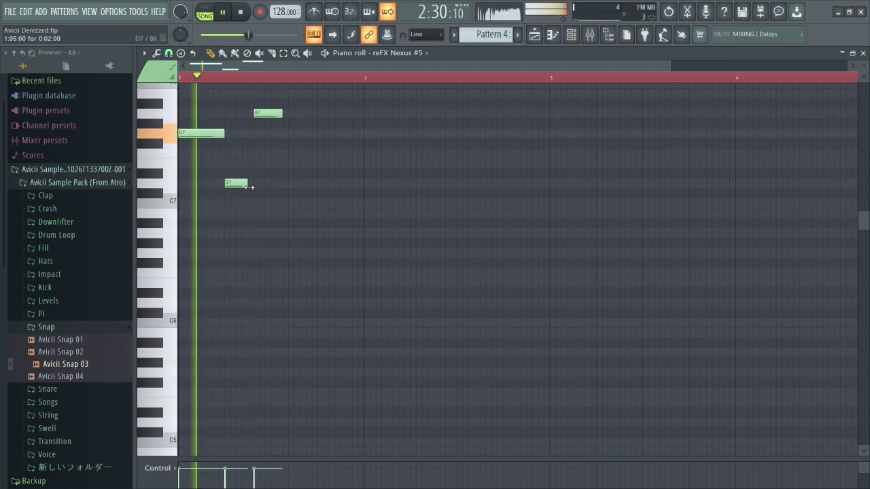
pyautogui.moveTo(292, 112); pyautogui.dragTo(299, 119)
# Add a two-step F7 note after the A7, followed by an A#7 note at 1:13:00 lasting 0:05:12.
pyautogui.click(316, 156)
pyautogui.moveTo(335, 154); pyautogui.dragTo(318, 155)
pyautogui.click(329, 104)
pyautogui.moveTo(344, 108); pyautogui.dragTo(384, 107)
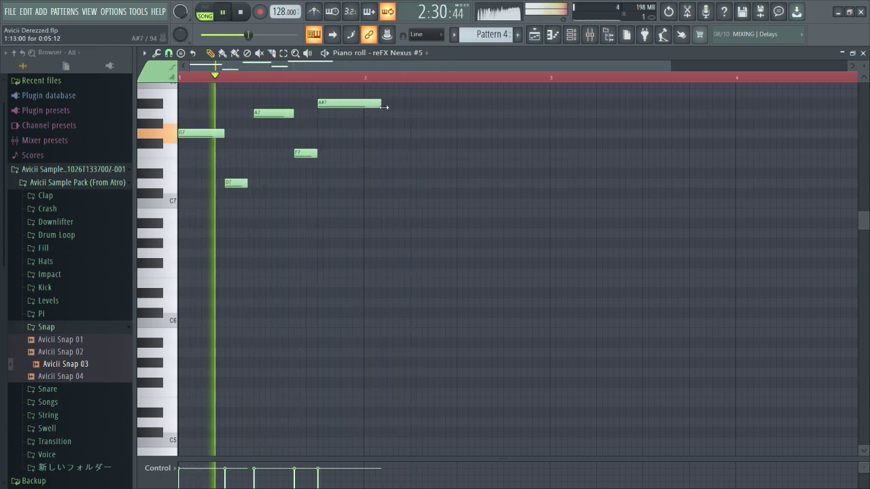
# Fill the rest of bar 2 with seven A#7 notes of 0:01:12, spaced two steps apart from 2:03:00.
pyautogui.scroll(2, 446, 136)
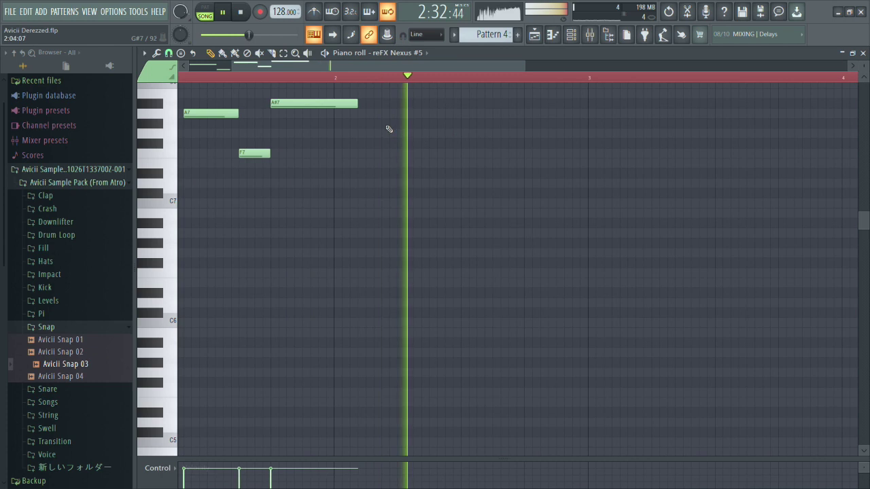
pyautogui.click(402, 103)
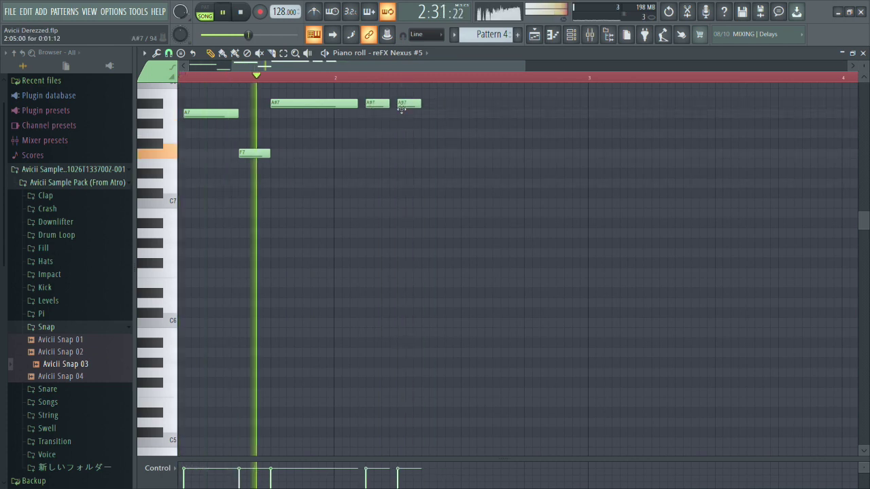
pyautogui.click(432, 104)
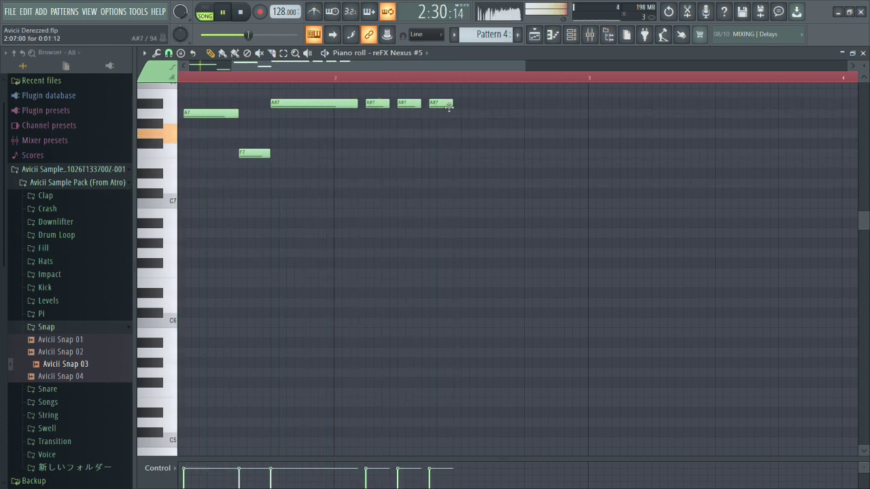
pyautogui.click(497, 103)
pyautogui.click(533, 103)
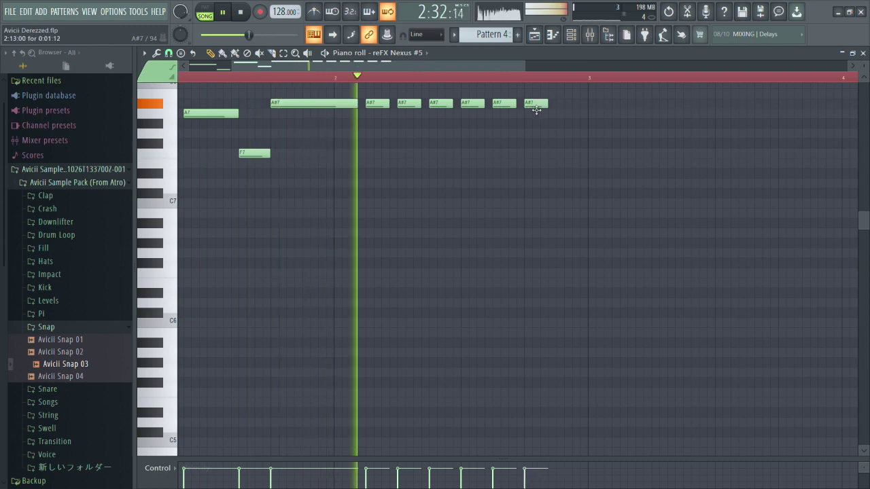
pyautogui.scroll(-2, 584, 175)
pyautogui.scroll(2, 585, 178)
pyautogui.press('space')
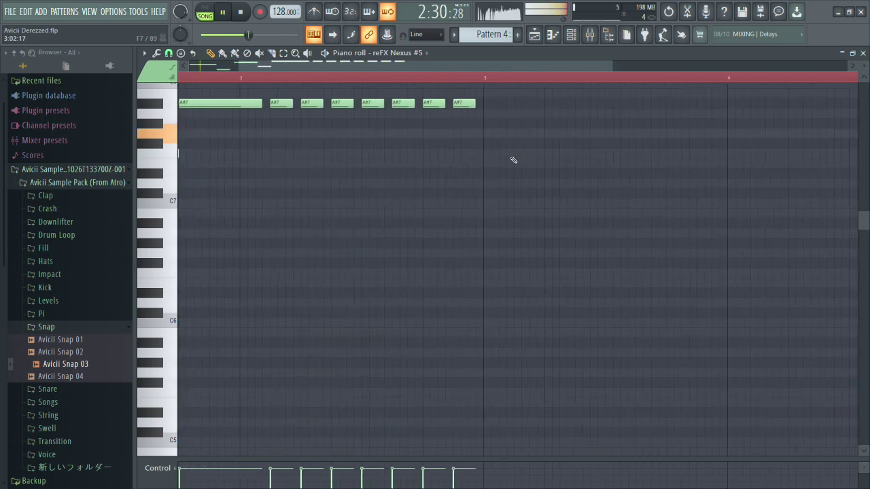
# Repeat the Pattern 4 clip along Track 5 up to bar 89 and mute the Track 1 reference.
pyautogui.press('F5')
pyautogui.moveTo(511, 225); pyautogui.dragTo(645, 223)
pyautogui.rightClick(284, 110)
pyautogui.click(284, 109)
# Play the full arrangement from bar 81 with the new lead on Track 5.
pyautogui.press('space')
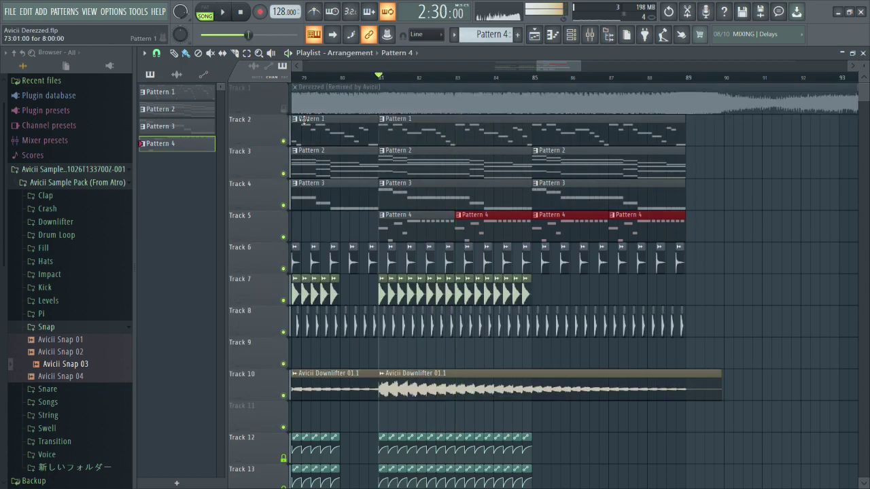
pyautogui.press('space')
pyautogui.scroll(-2, 493, 272)
pyautogui.keyDown('ctrl'); pyautogui.click(541, 353); pyautogui.keyUp('ctrl')
pyautogui.scroll(3, 509, 363)
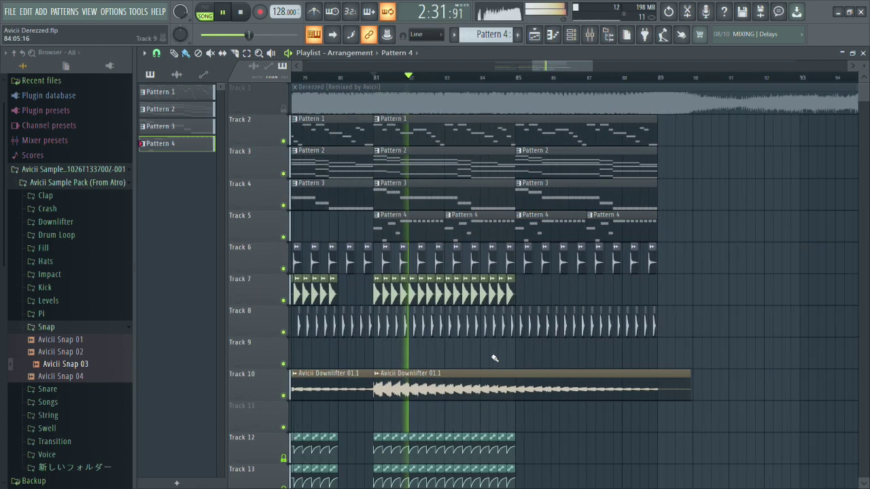
pyautogui.scroll(-3, 483, 358)
pyautogui.scroll(5, 476, 360)
pyautogui.press('space')
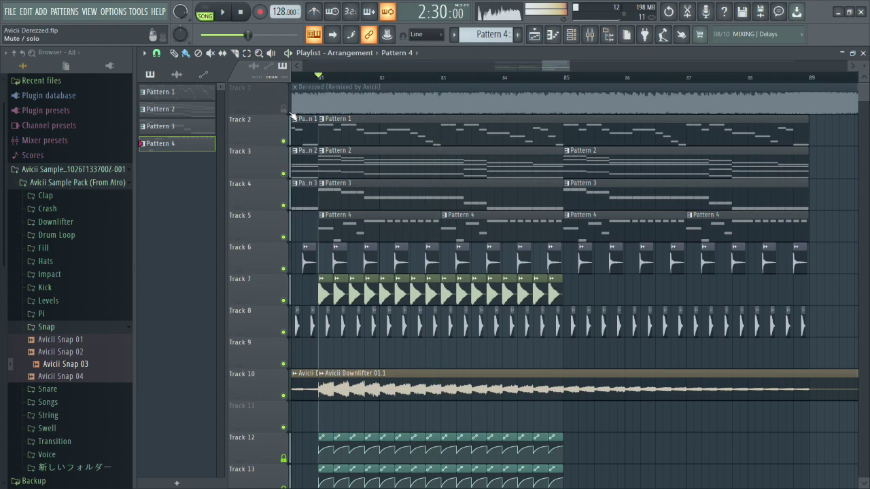
# Compare the soloed Track 1 reference with the full arrangement from bar 81.
pyautogui.rightClick(284, 110)
pyautogui.press('space')
pyautogui.scroll(-2, 370, 196)
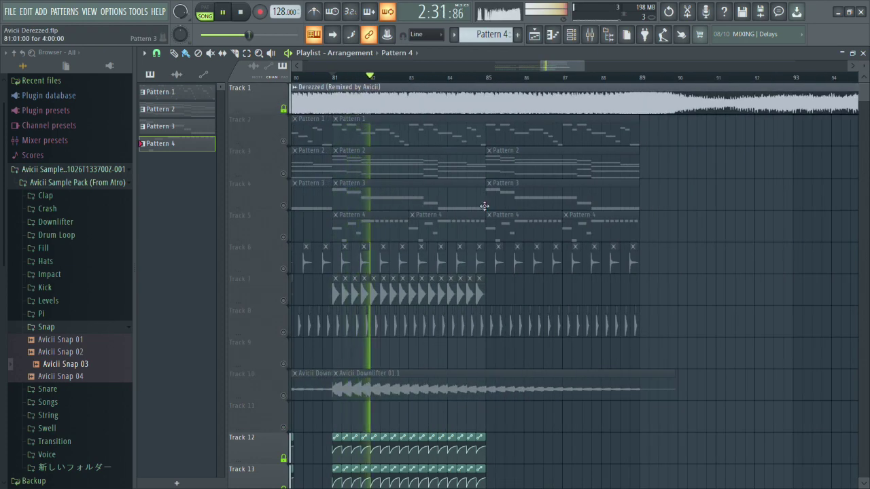
pyautogui.scroll(2, 536, 208)
pyautogui.press('space')
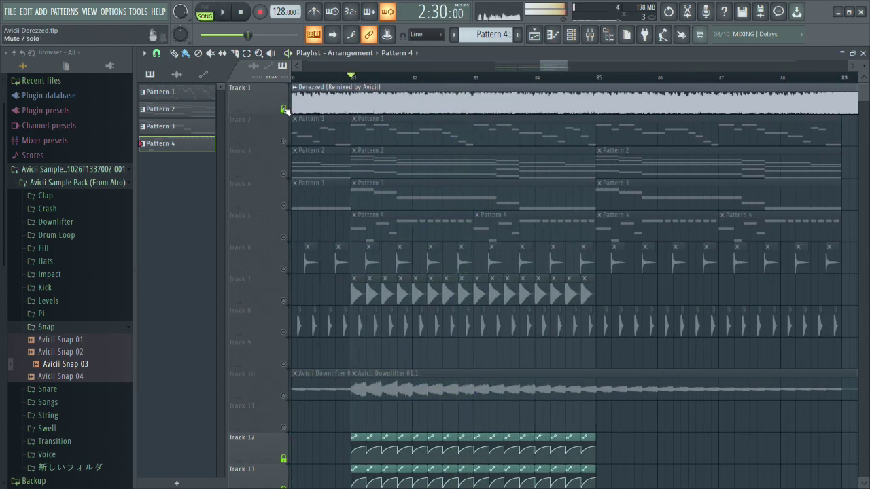
pyautogui.click(283, 109)
pyautogui.press('space')
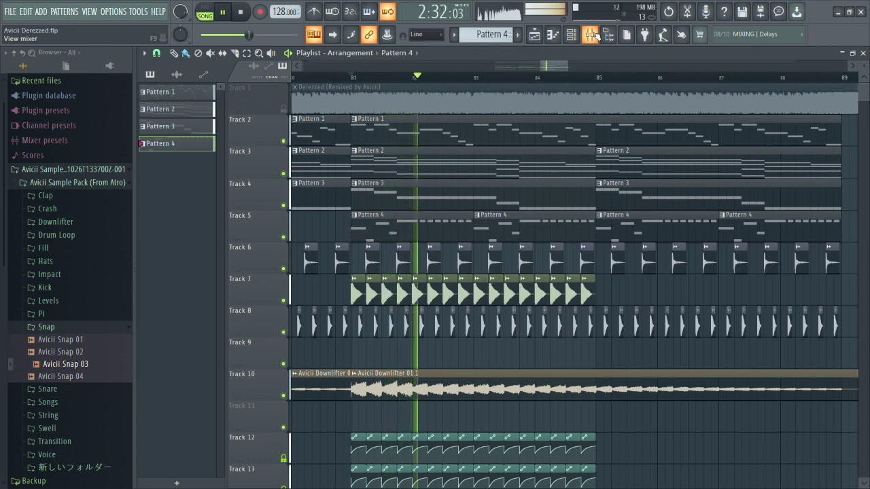
# Lower the Amp Modifier release of the reFX Nexus #5 lead to about -77 during playback.
pyautogui.click(571, 34)
pyautogui.press('space')
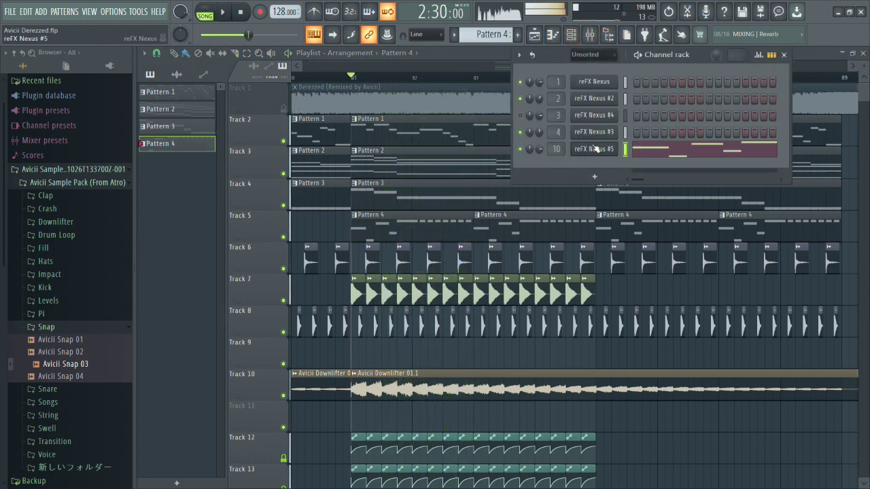
pyautogui.click(595, 148)
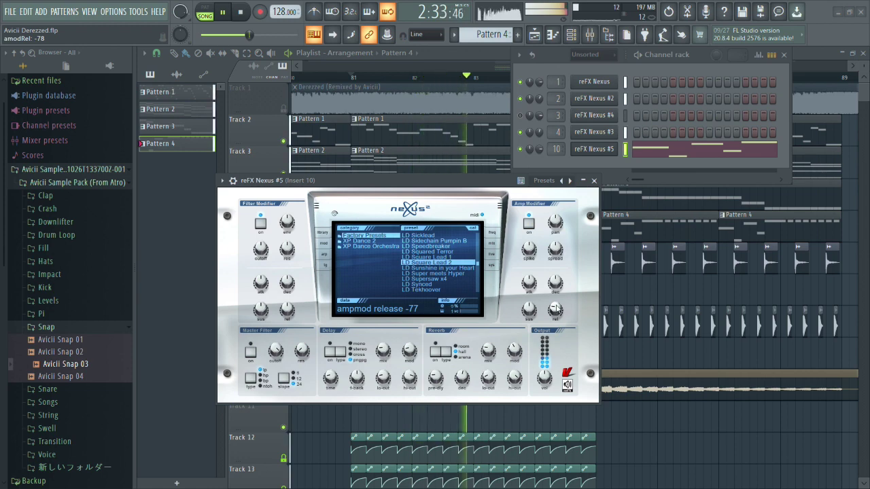
pyautogui.rightClick(631, 285)
pyautogui.press('space')
# Replay the soloed Track 1 reference from bar 81 and check the Pattern 4 notes against it.
pyautogui.rightClick(284, 108)
pyautogui.press('space')
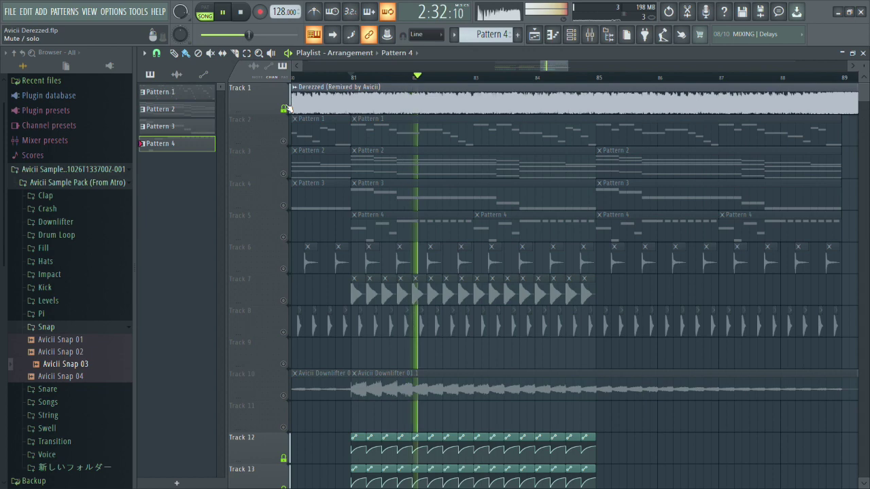
pyautogui.press('space')
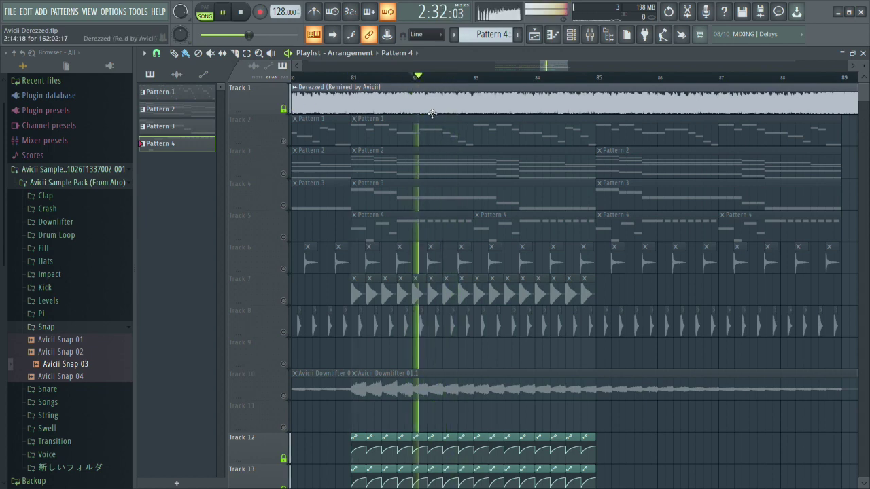
pyautogui.scroll(2, 432, 113)
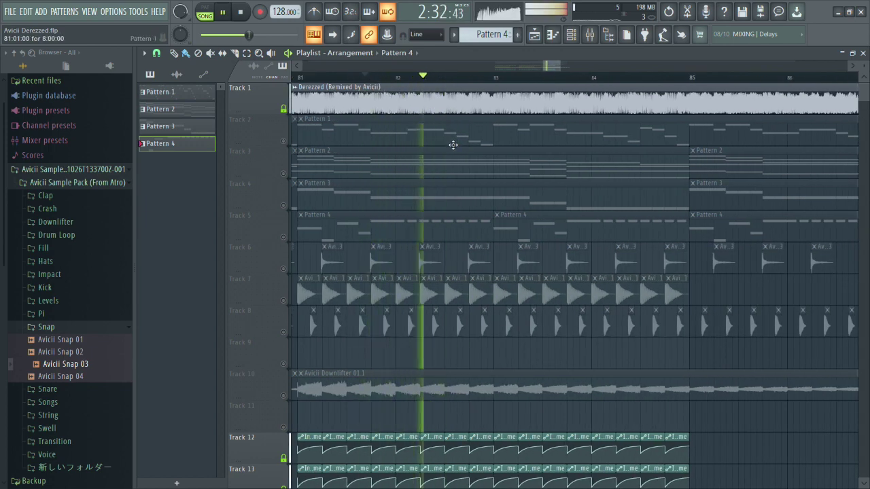
pyautogui.doubleClick(415, 235)
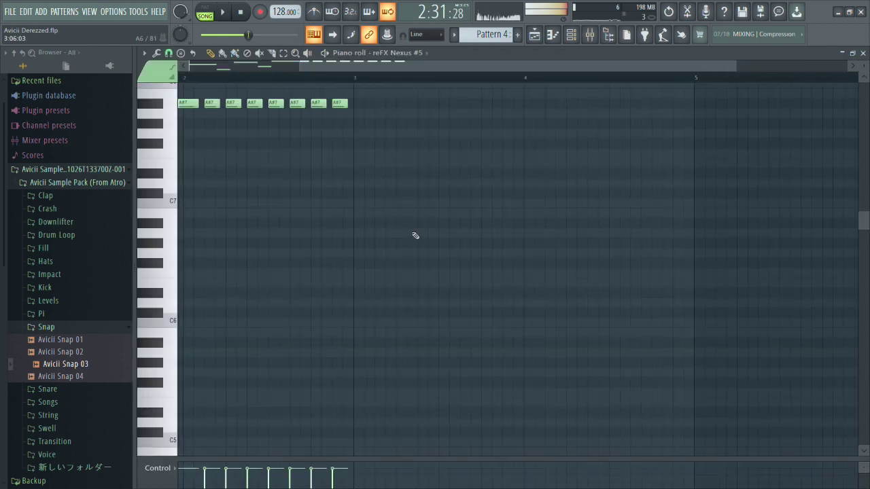
pyautogui.click(532, 39)
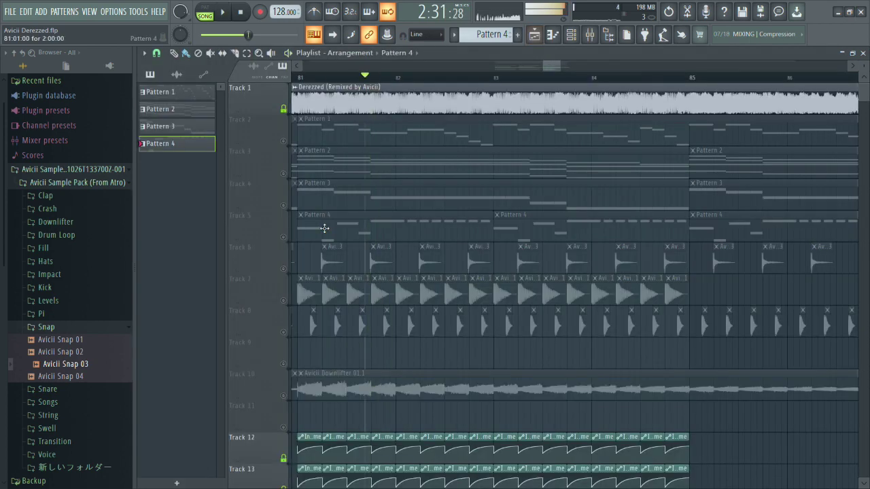
pyautogui.press('space')
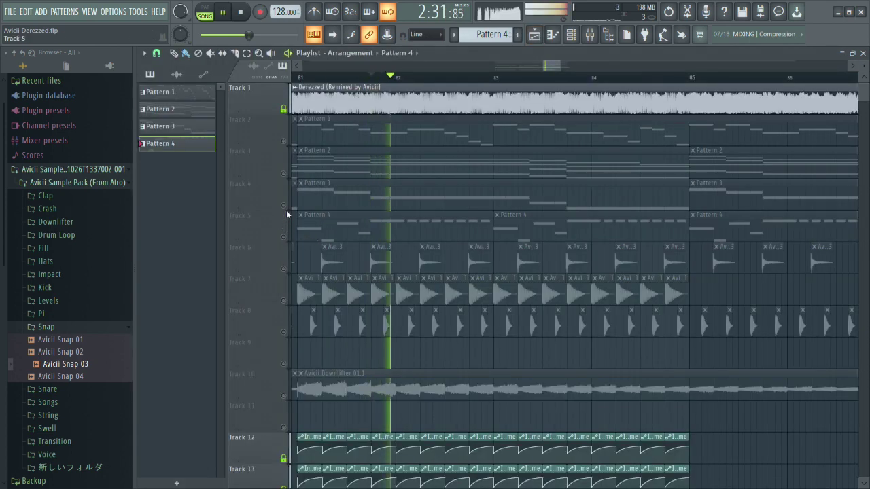
# Shorten the long A#7 note in Pattern 4 to end before bar 2 and add a short A#7 note at the start of bar 2.
pyautogui.click(284, 238)
pyautogui.press('space')
pyautogui.press('space')
pyautogui.doubleClick(414, 235)
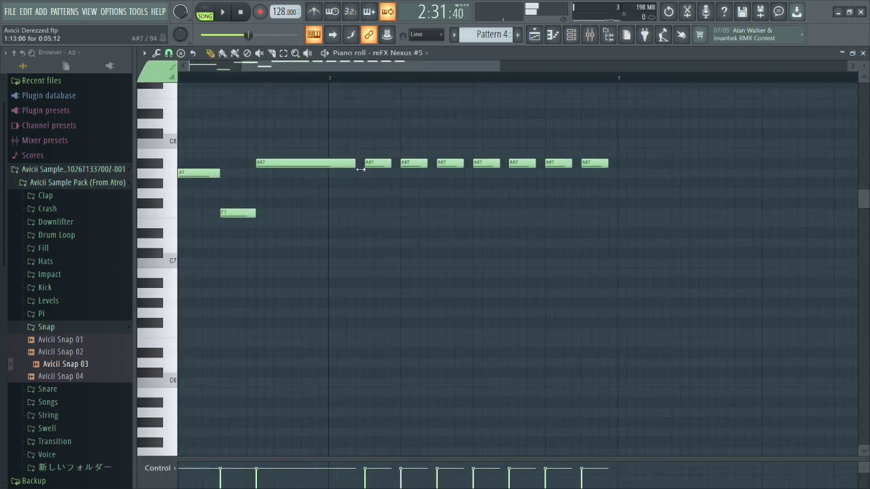
pyautogui.keyDown('ctrl'); pyautogui.scroll(2, 324, 184); pyautogui.keyUp('ctrl')
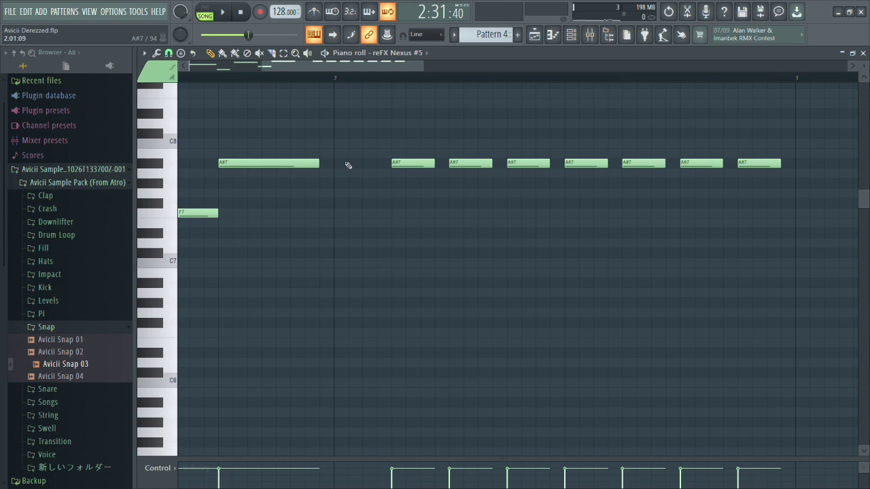
pyautogui.press('space')
pyautogui.moveTo(434, 178); pyautogui.dragTo(366, 166)
pyautogui.press('space')
# Compare the edited Track 5 lead with the soloed Track 1 reference from bar 81.
pyautogui.press('space')
pyautogui.keyDown('ctrl'); pyautogui.scroll(-1, 418, 227); pyautogui.keyUp('ctrl')
pyautogui.keyDown('ctrl'); pyautogui.scroll(-4, 422, 234); pyautogui.keyUp('ctrl')
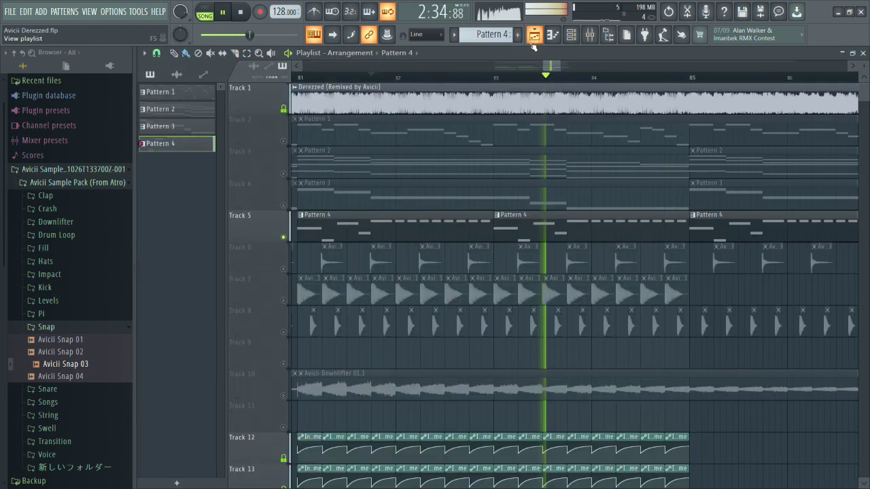
pyautogui.click(534, 34)
pyautogui.keyDown('ctrl'); pyautogui.scroll(2, 656, 217); pyautogui.keyUp('ctrl')
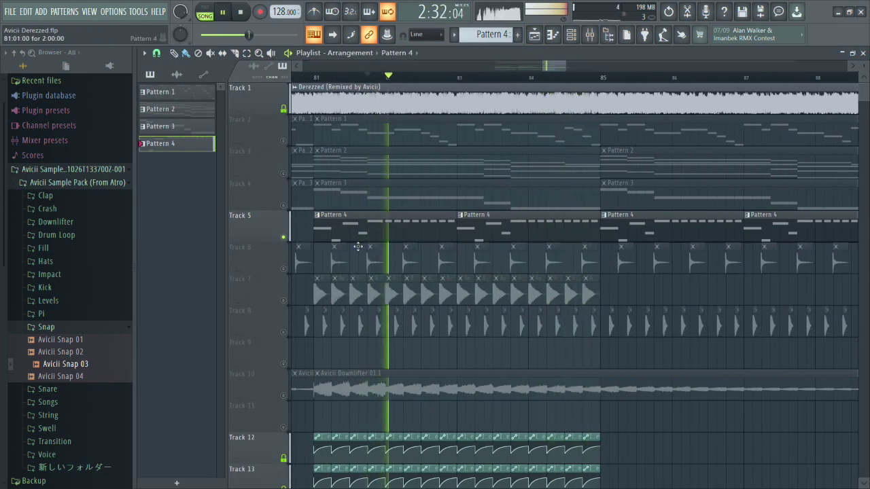
pyautogui.click(284, 237)
pyautogui.press('space')
pyautogui.press('space')
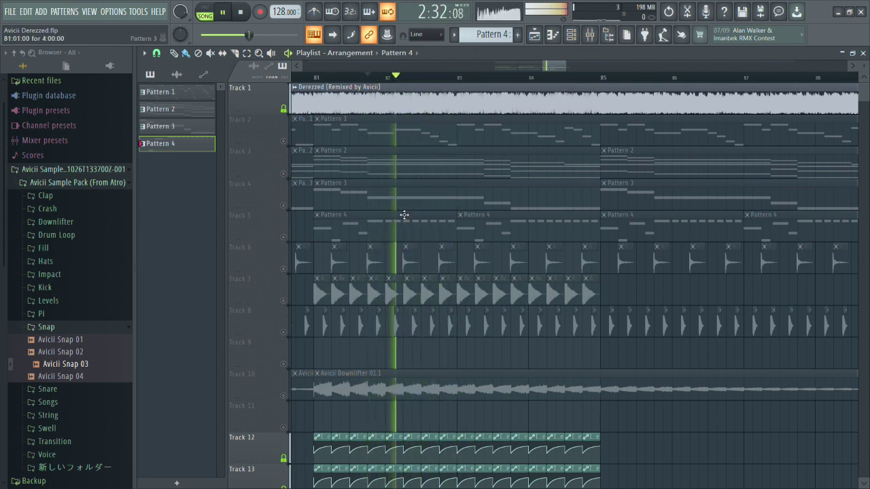
pyautogui.click(286, 238)
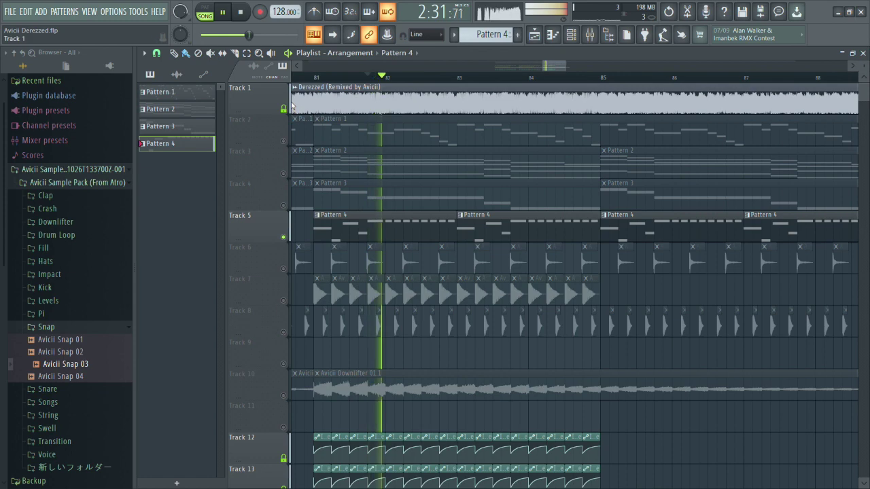
# Move the new lead's mixer track from Insert 10 to Insert 4, beside the other green inserts.
pyautogui.press('F9')
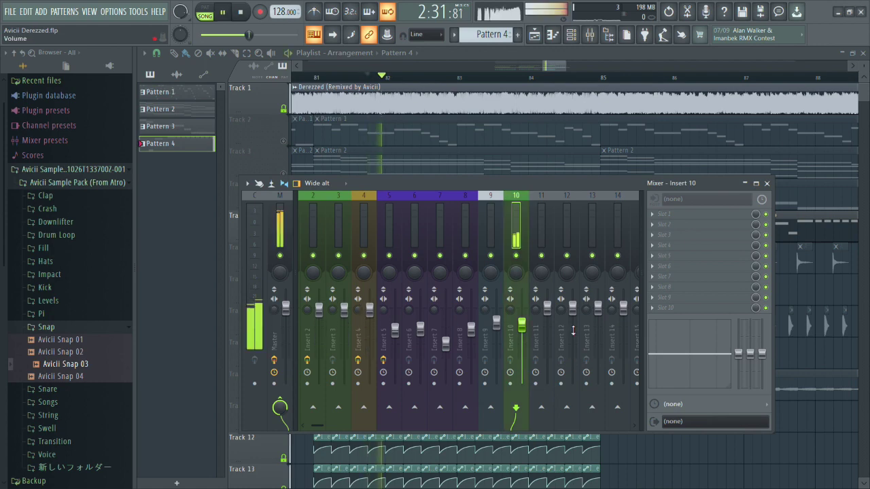
pyautogui.hotkey('alt', 'Left')
pyautogui.hotkey('alt', 'Left')
pyautogui.hotkey('alt', 'Left')
pyautogui.hotkey('alt', 'Left')
pyautogui.hotkey('alt', 'Left')
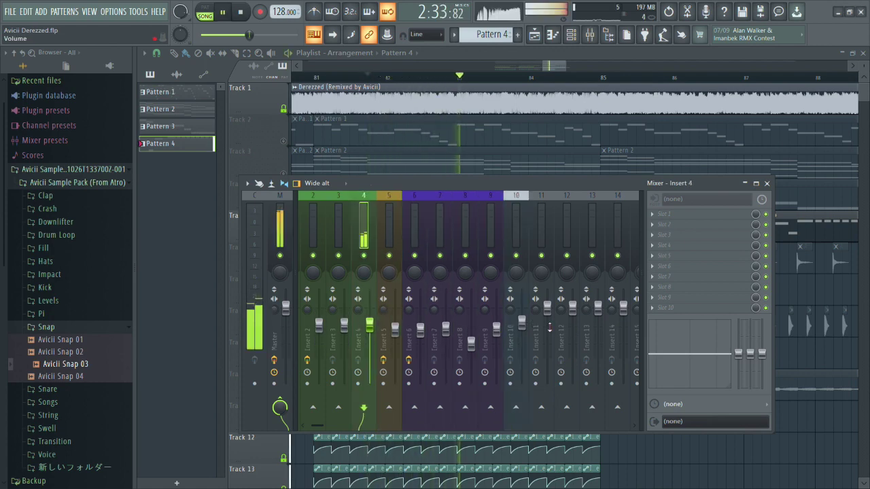
# Play the full arrangement from bar 81 and check it against the soloed Track 1 reference.
pyautogui.click(571, 34)
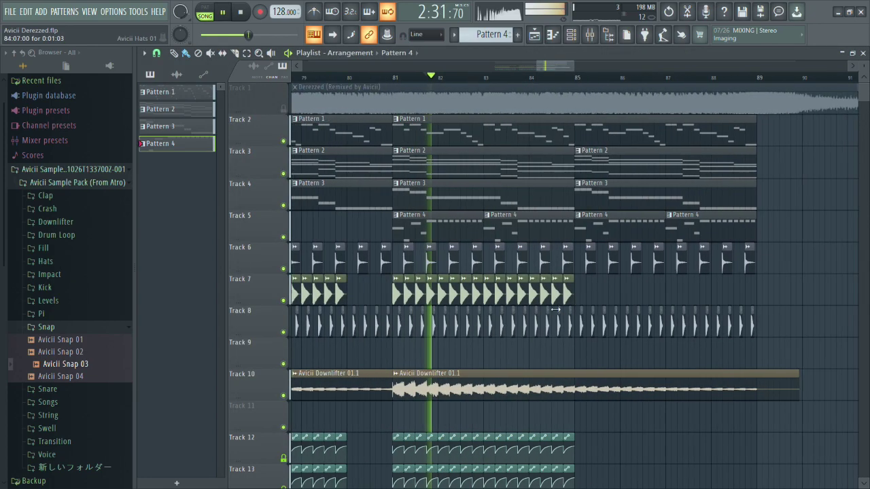
pyautogui.keyDown('ctrl'); pyautogui.scroll(2, 598, 358); pyautogui.keyUp('ctrl')
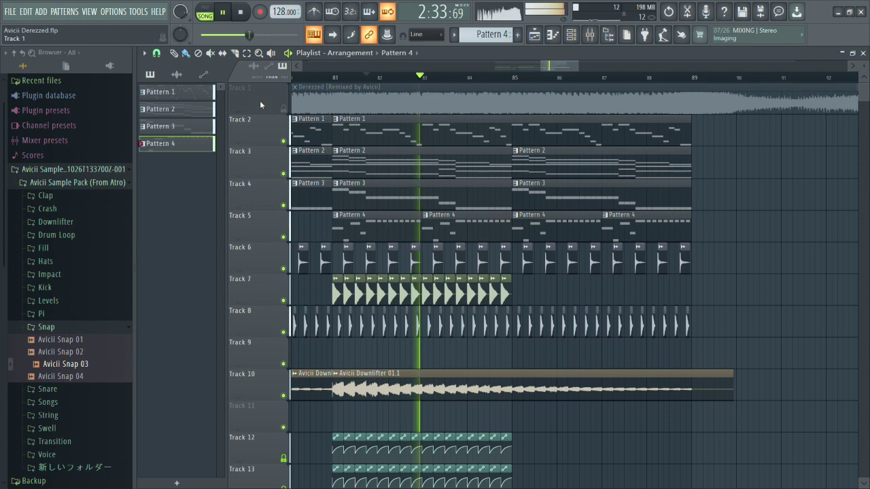
pyautogui.rightClick(284, 110)
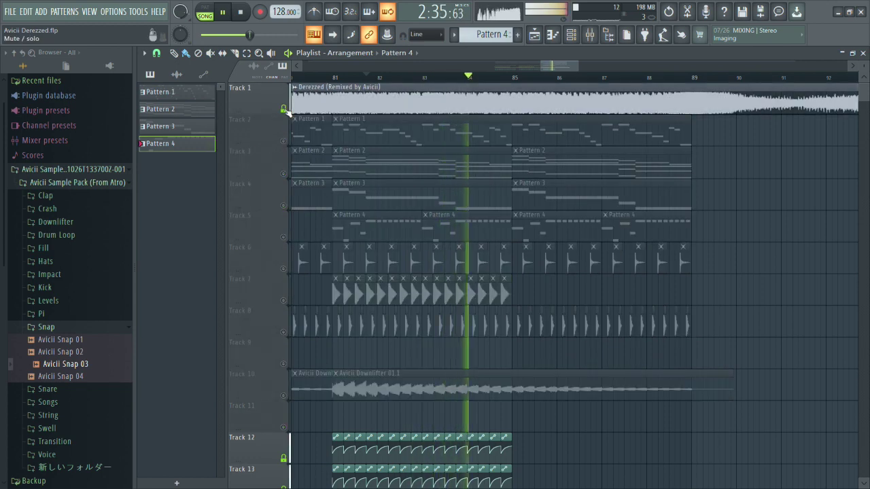
pyautogui.rightClick(284, 109)
pyautogui.click(284, 109)
# Add Fruity Reeverb 2 in slot 10 and Fruity Stereo Enhancer in slot 2 of the lead's mixer Insert 4.
pyautogui.click(589, 35)
pyautogui.click(514, 330)
pyautogui.click(364, 234)
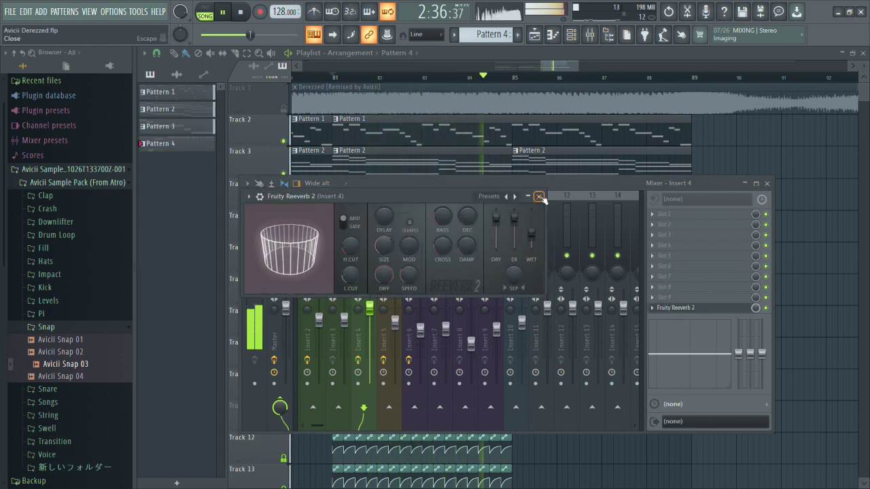
pyautogui.click(539, 197)
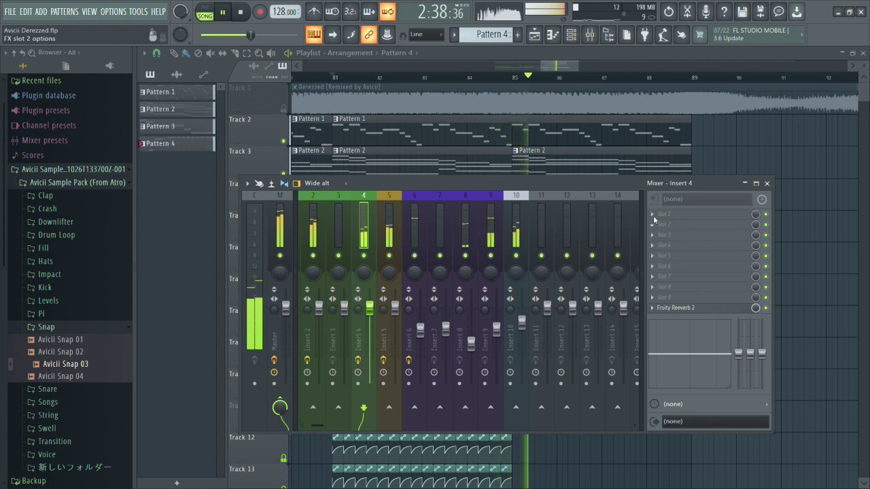
pyautogui.press('space')
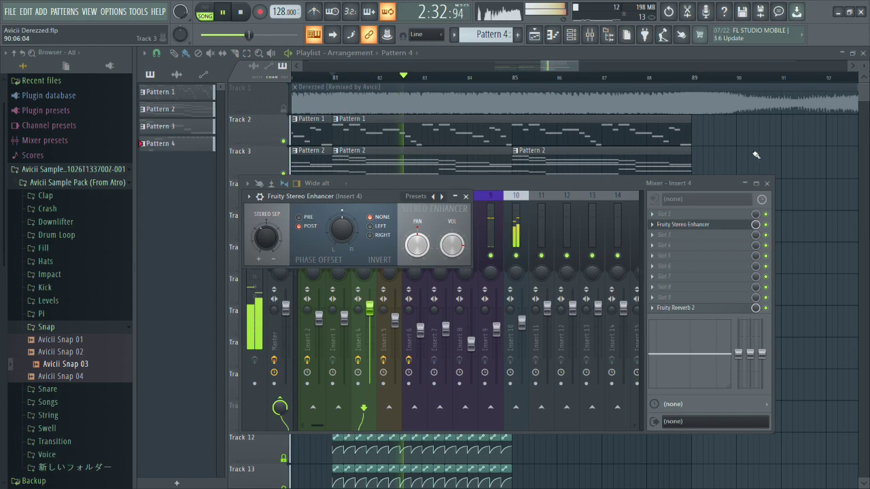
pyautogui.click(767, 184)
# Compare the mix with the added Insert 4 effects against the soloed Track 1 reference.
pyautogui.scroll(-3, 699, 227)
pyautogui.scroll(1, 699, 274)
pyautogui.rightClick(284, 109)
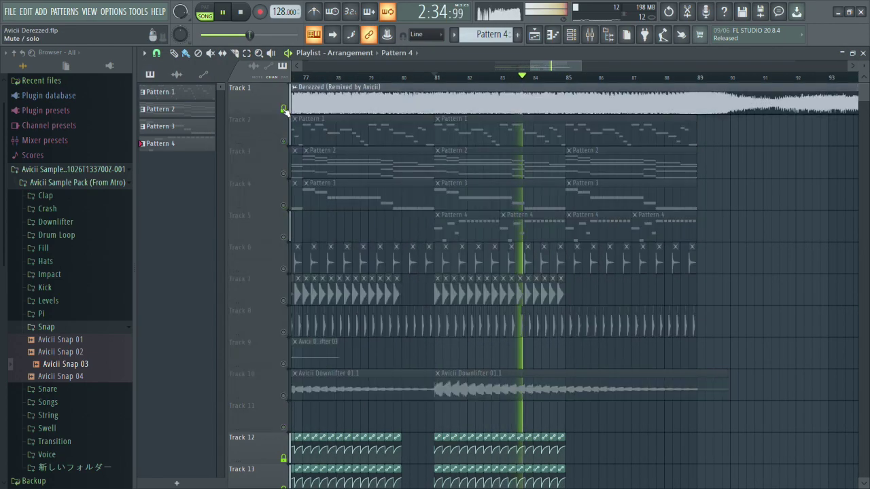
pyautogui.rightClick(284, 109)
pyautogui.scroll(-2, 491, 165)
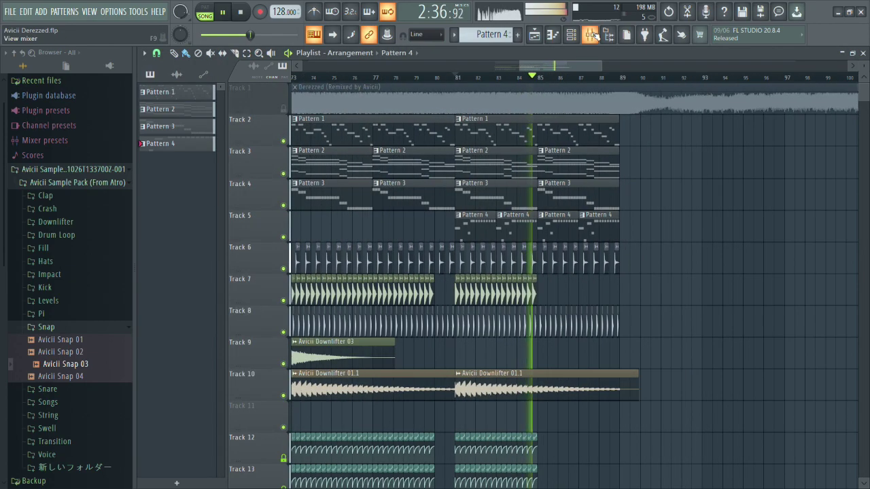
# Set the phase offset of Insert 4's Fruity Stereo Enhancer to 0.2 ms right and compare the mix with the Track 1 reference.
pyautogui.click(589, 35)
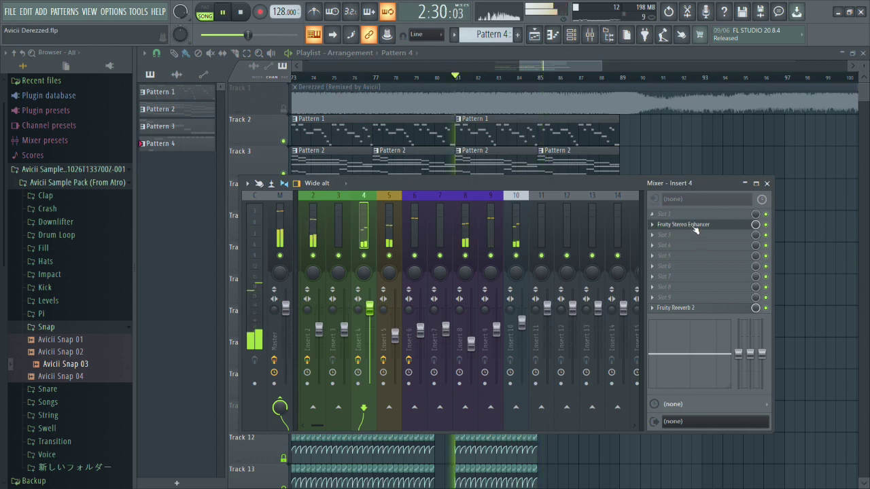
pyautogui.click(693, 227)
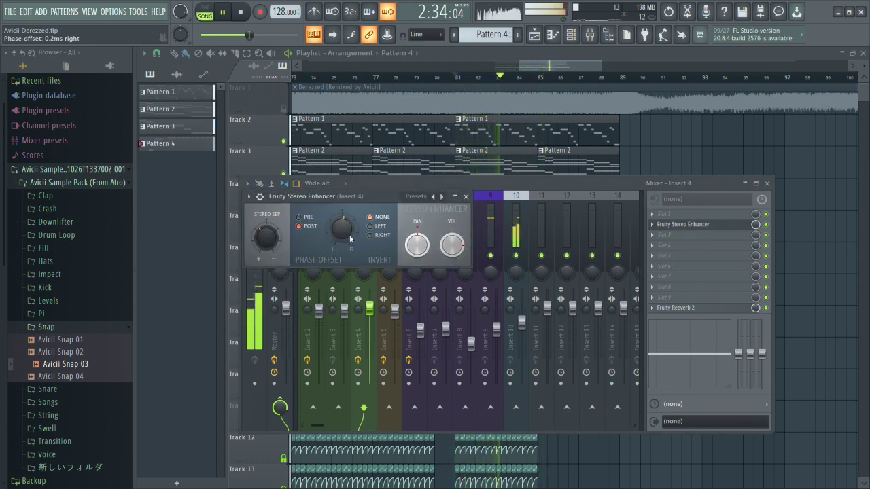
pyautogui.press('F9')
pyautogui.scroll(-2, 662, 179)
pyautogui.rightClick(285, 109)
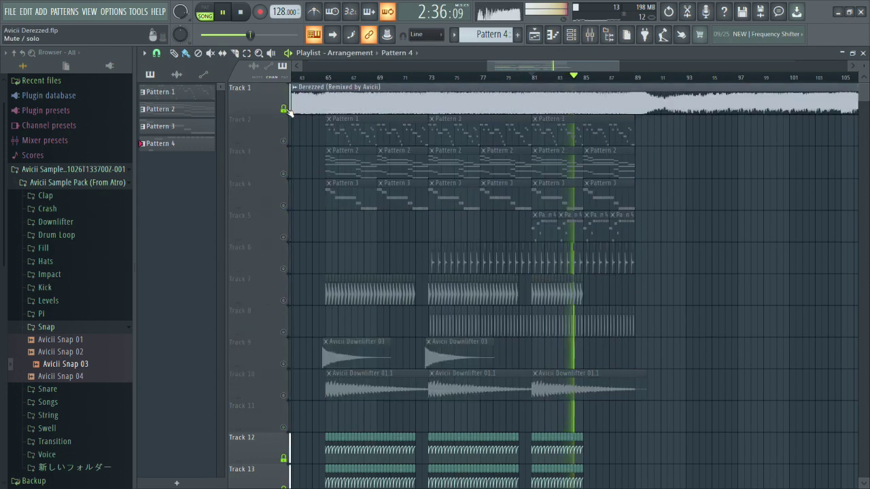
pyautogui.click(289, 111)
# Adjust the stereo separation of the Fruity Stereo Enhancer on Insert 4 during playback from bar 81.
pyautogui.click(589, 34)
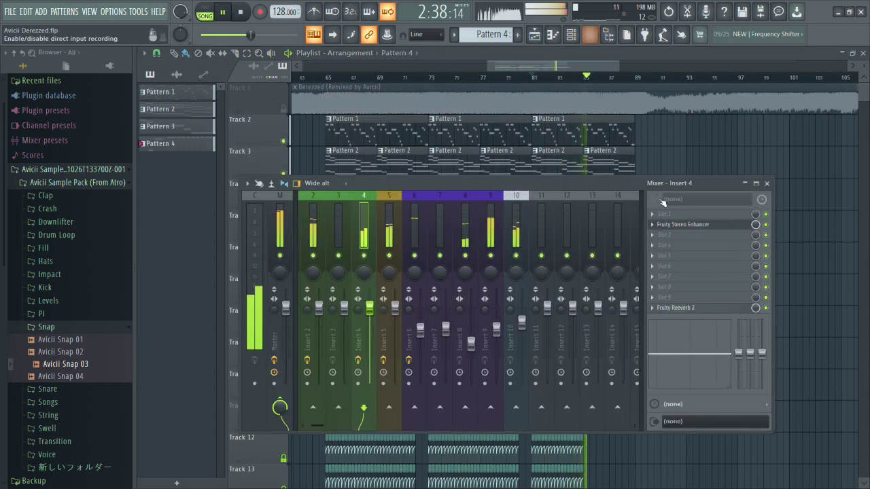
pyautogui.click(682, 224)
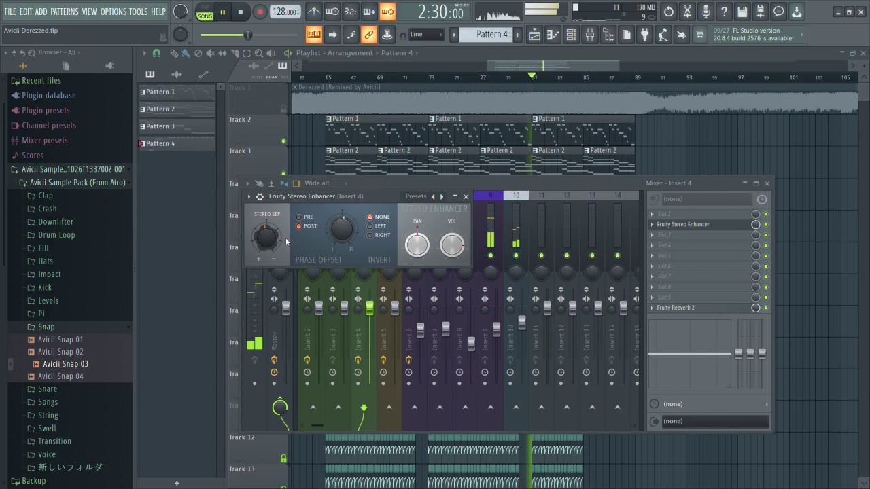
pyautogui.rightClick(681, 165)
pyautogui.scroll(-2, 597, 228)
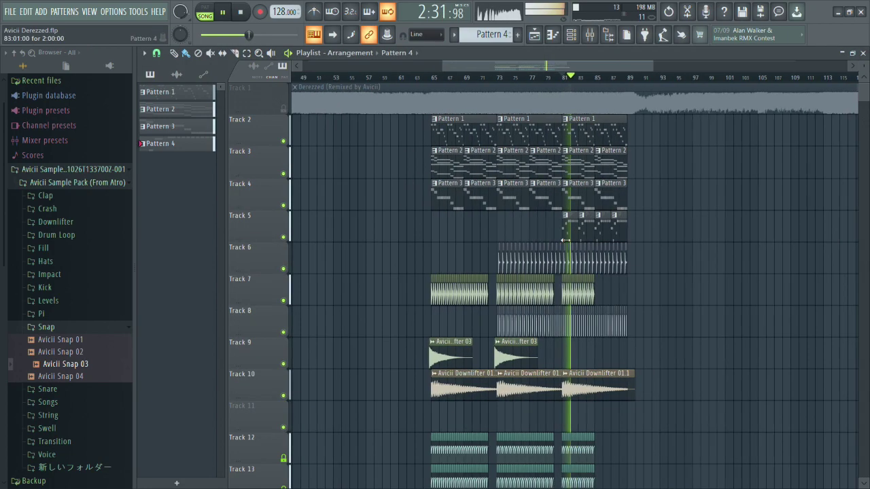
pyautogui.scroll(3, 550, 246)
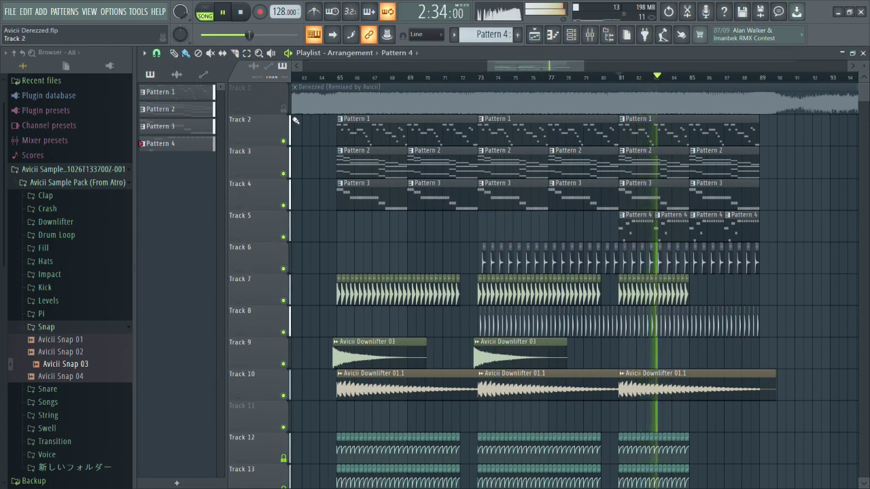
# Listen to the soloed Track 1 reference, return to the full mix at bar 81 and check the reFX Nexus #5 lead.
pyautogui.rightClick(284, 110)
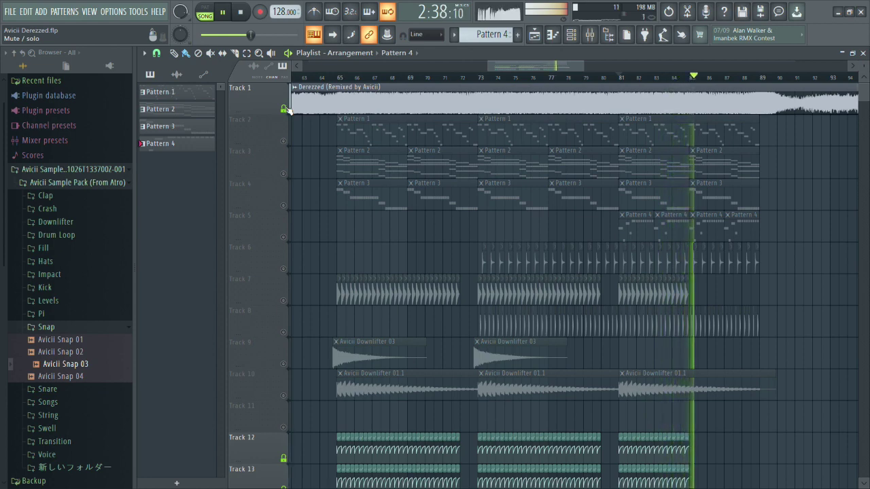
pyautogui.rightClick(284, 109)
pyautogui.click(619, 76)
pyautogui.click(571, 35)
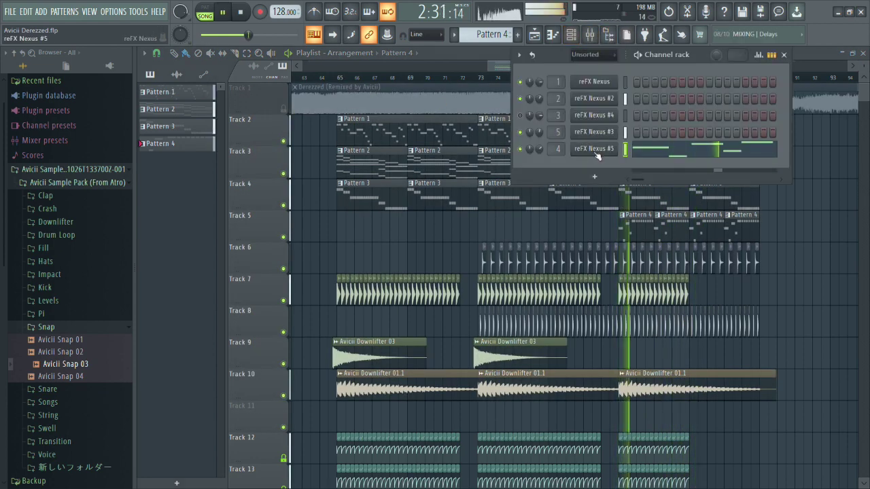
pyautogui.click(595, 149)
pyautogui.click(785, 267)
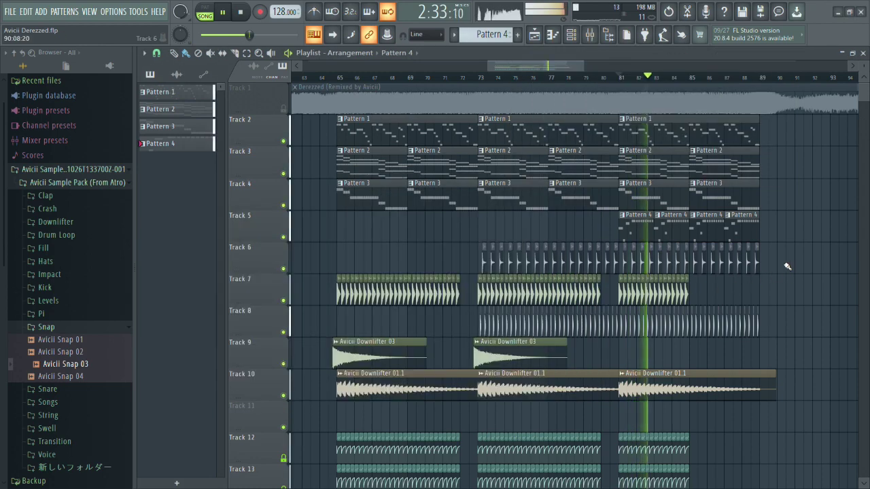
# Replay the section from bar 81, switching between the full arrangement and the soloed Track 1 reference.
pyautogui.rightClick(284, 110)
pyautogui.scroll(5, 751, 165)
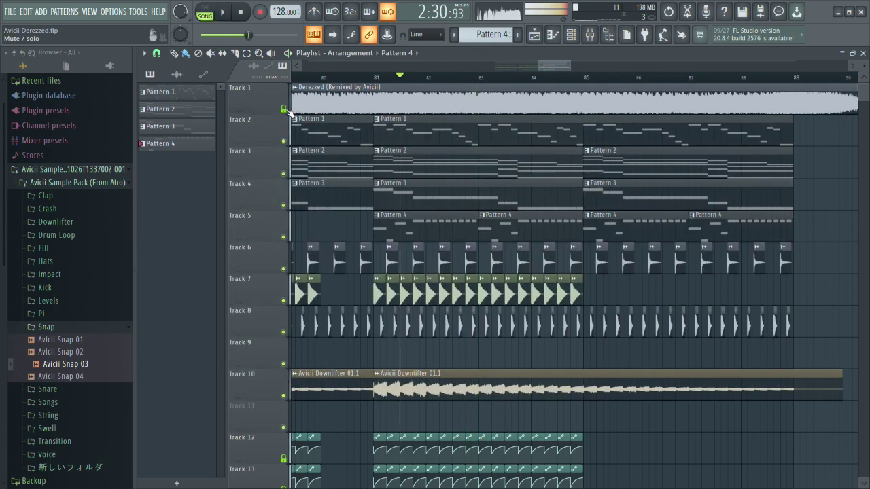
pyautogui.scroll(-2, 474, 158)
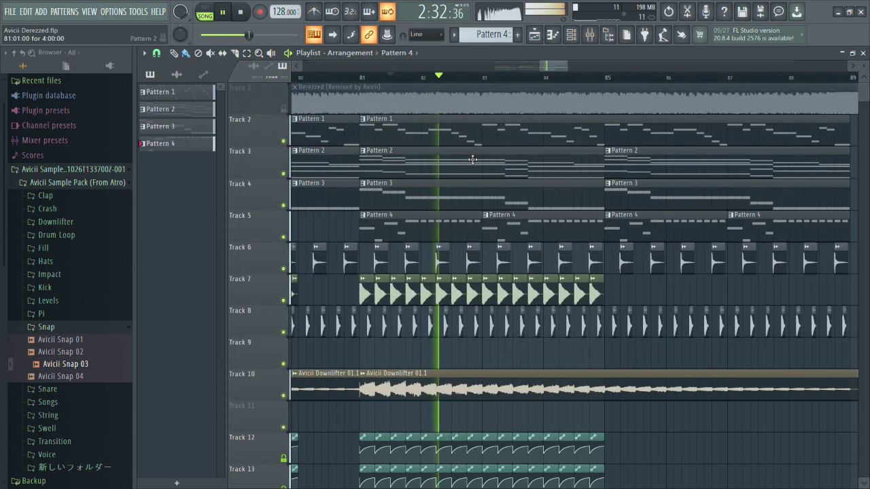
pyautogui.scroll(-1, 458, 161)
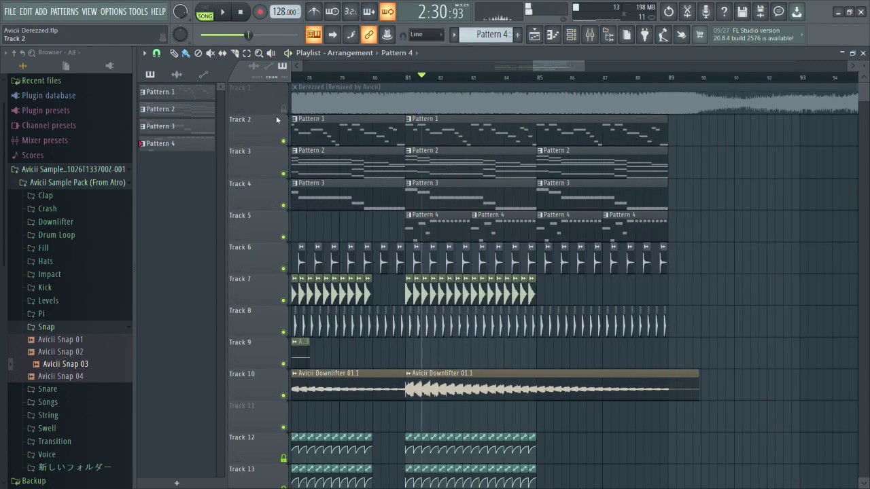
pyautogui.rightClick(283, 109)
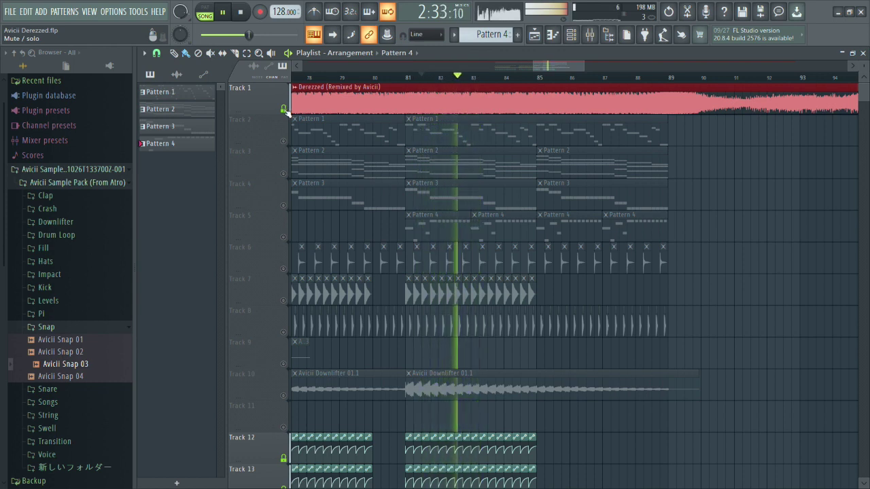
pyautogui.press('space')
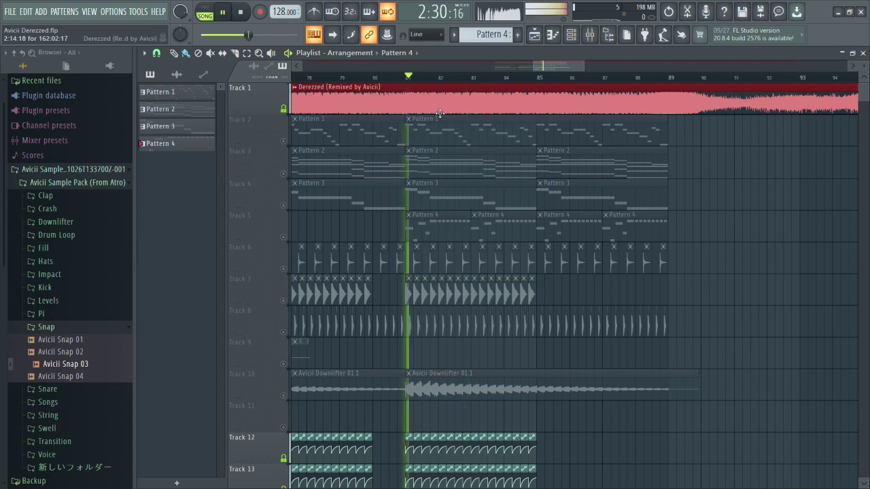
pyautogui.scroll(3, 441, 142)
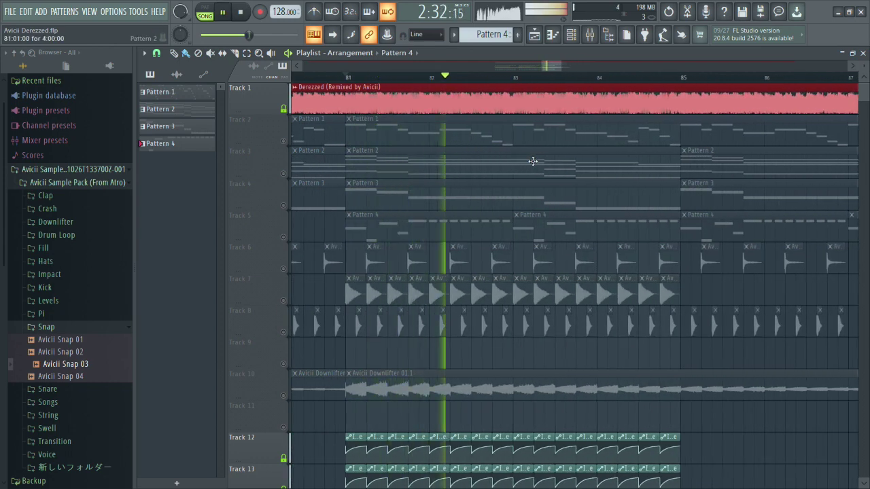
pyautogui.rightClick(284, 109)
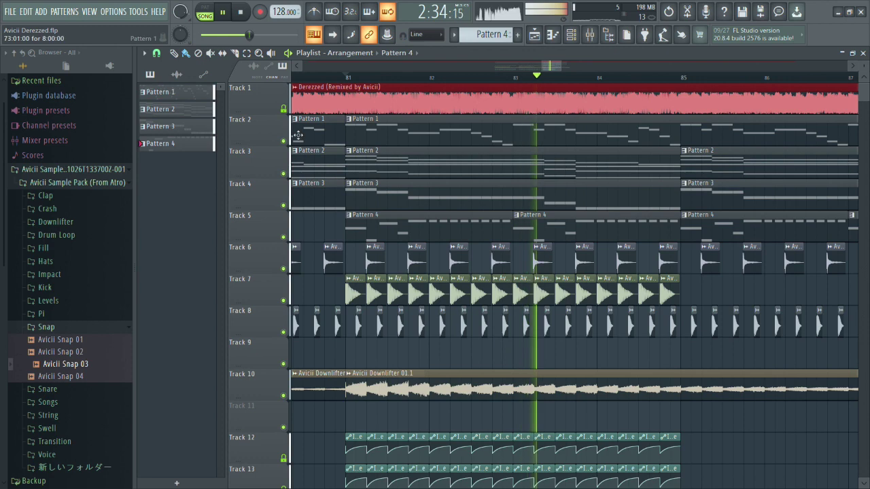
# Solo Track 5 and listen to Pattern 4's Nexus lead while examining its notes in the piano roll.
pyautogui.press('space')
pyautogui.rightClick(284, 237)
pyautogui.press('space')
pyautogui.doubleClick(473, 235)
pyautogui.scroll(-2, 448, 228)
pyautogui.scroll(2, 326, 205)
pyautogui.scroll(4, 284, 186)
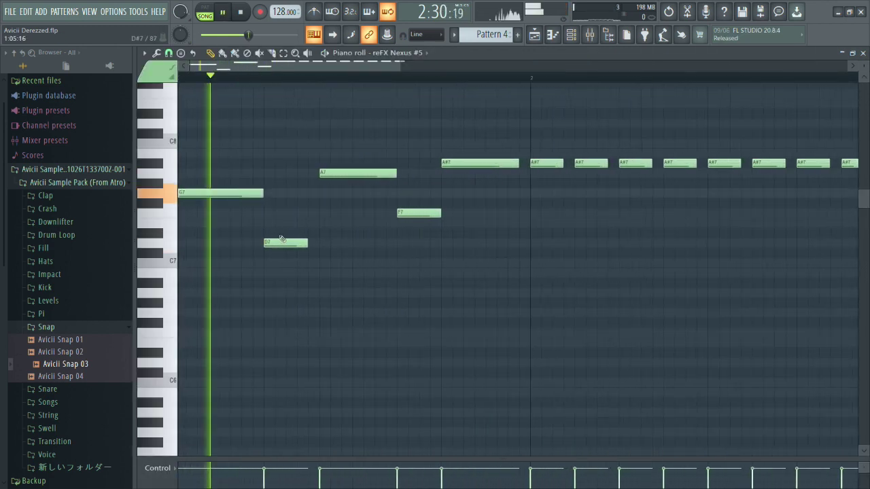
pyautogui.press('space')
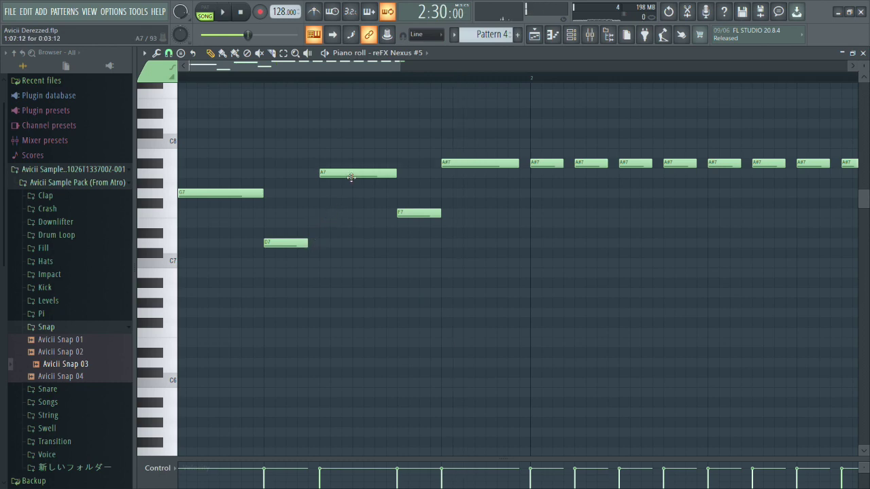
pyautogui.press('space')
pyautogui.scroll(-3, 344, 204)
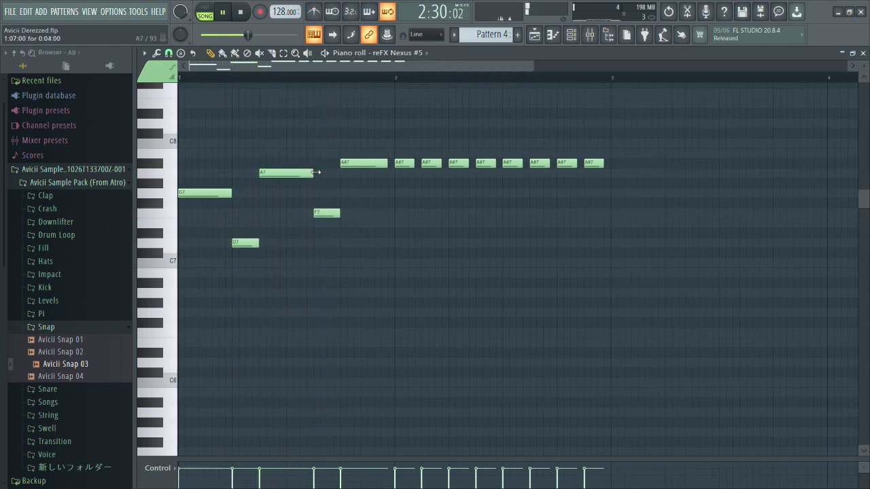
pyautogui.scroll(3, 292, 226)
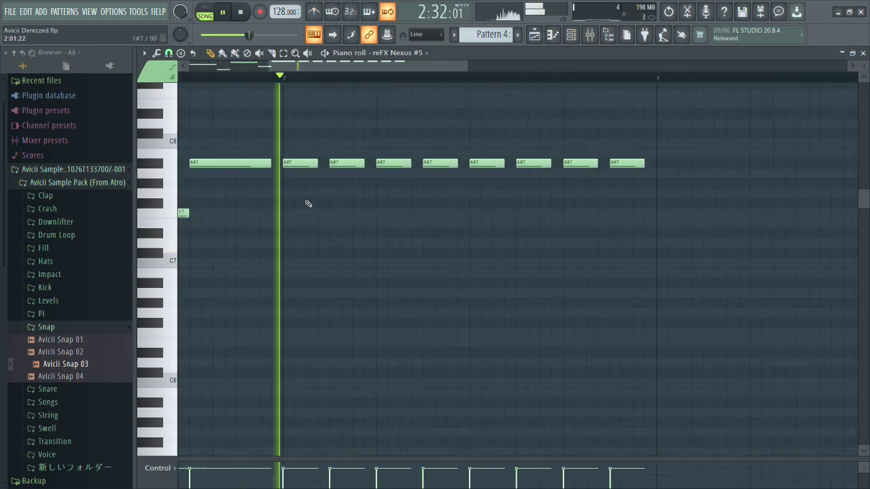
pyautogui.scroll(-3, 321, 190)
pyautogui.press('space')
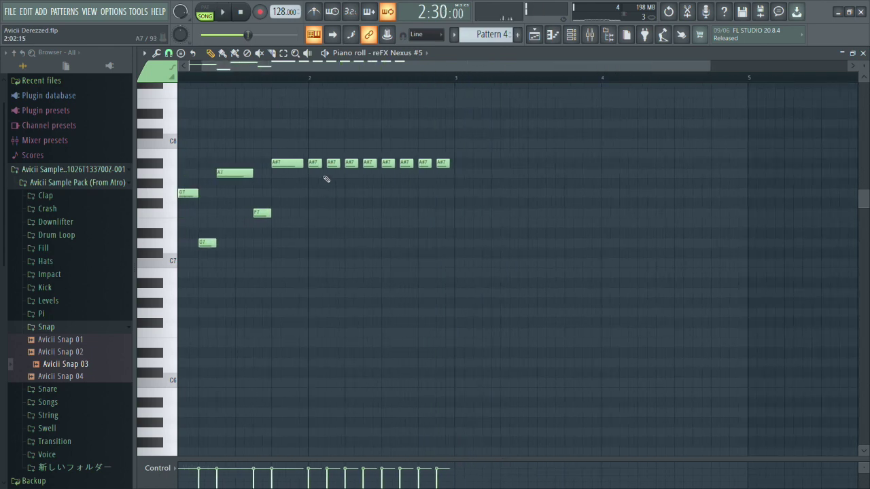
# Select every other repeated A#7 note of the Nexus lead from bar 2 of Pattern 4 and slightly lower its velocity.
pyautogui.keyDown('ctrl'); pyautogui.keyDown('shift'); pyautogui.click(317, 164); pyautogui.keyUp('shift'); pyautogui.keyUp('ctrl')
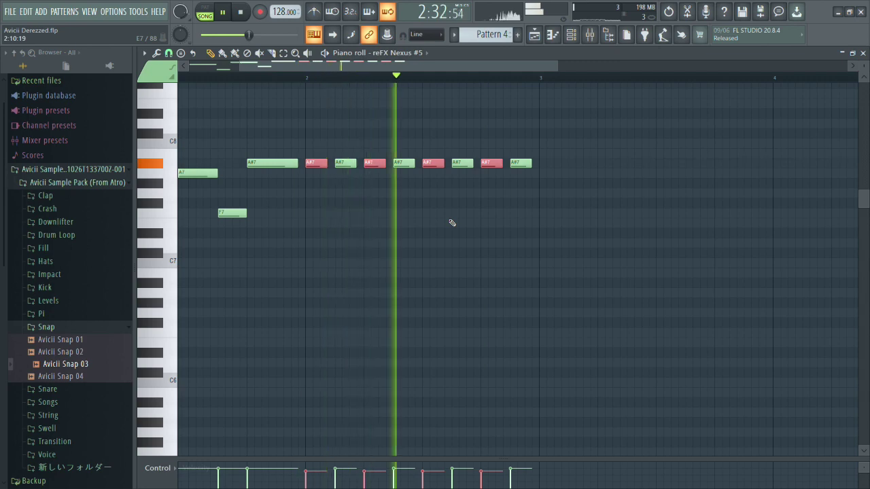
pyautogui.press('space')
pyautogui.click(571, 34)
pyautogui.click(546, 67)
pyautogui.click(567, 40)
pyautogui.rightClick(503, 71)
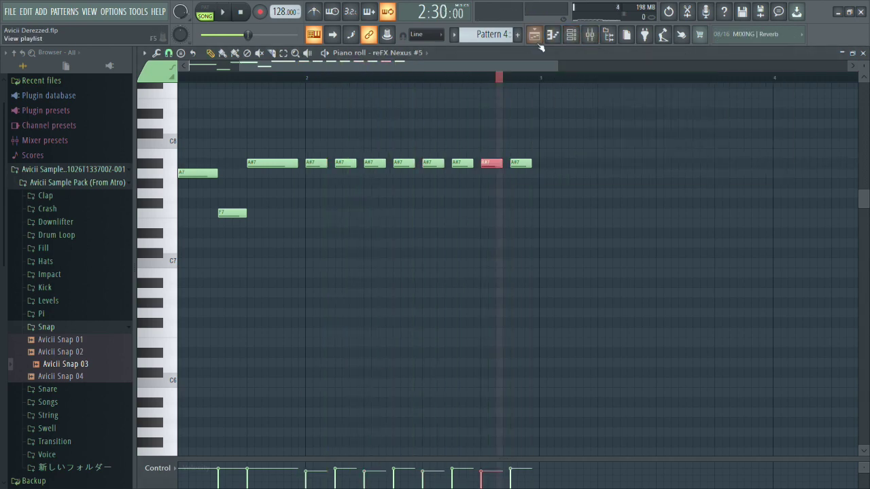
# Unsolo Track 5 in the playlist, listen to the full mix from bar 81 and check the mixer levels.
pyautogui.click(539, 41)
pyautogui.rightClick(285, 239)
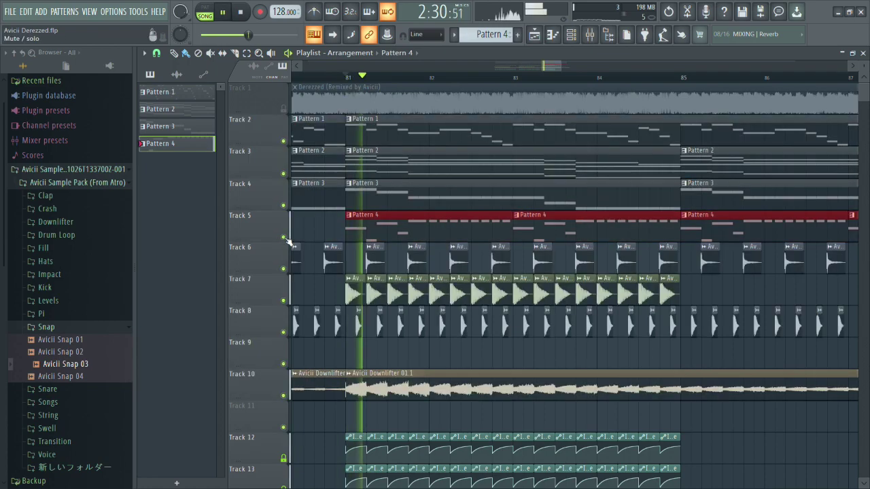
pyautogui.scroll(-3, 410, 356)
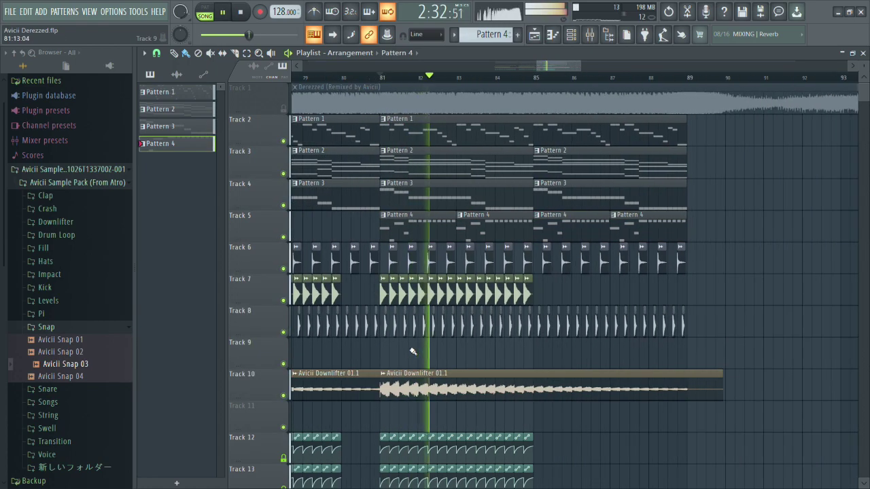
pyautogui.scroll(-2, 435, 353)
pyautogui.scroll(3, 443, 356)
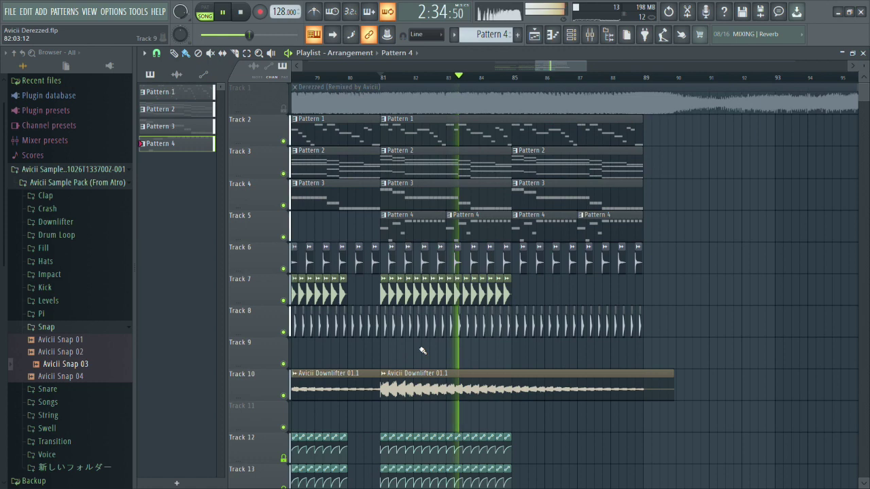
pyautogui.click(593, 36)
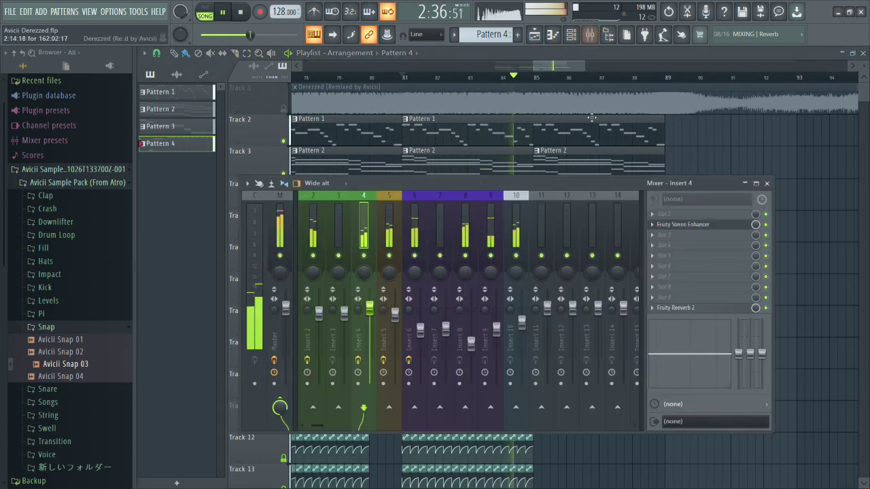
pyautogui.click(590, 37)
pyautogui.press('space')
# Raise the alternate A#7 notes of Pattern 4 back to the velocity of the neighbouring notes and return to the playlist.
pyautogui.doubleClick(446, 225)
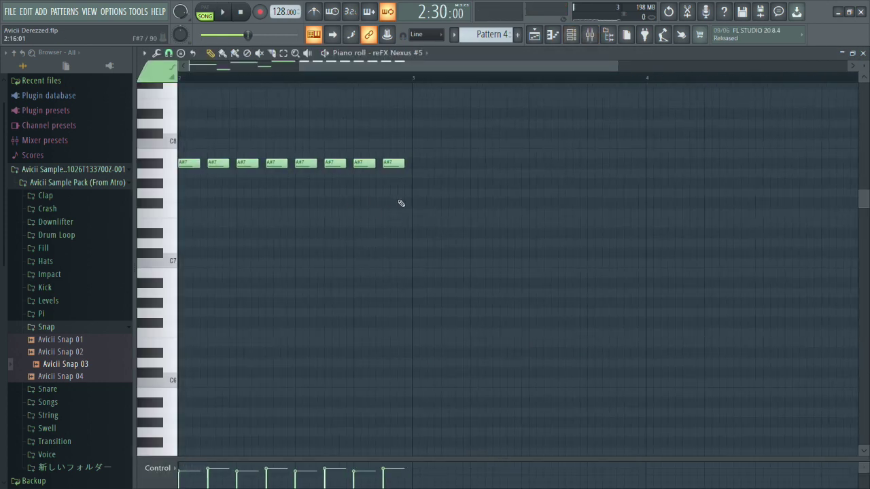
pyautogui.scroll(-2, 401, 202)
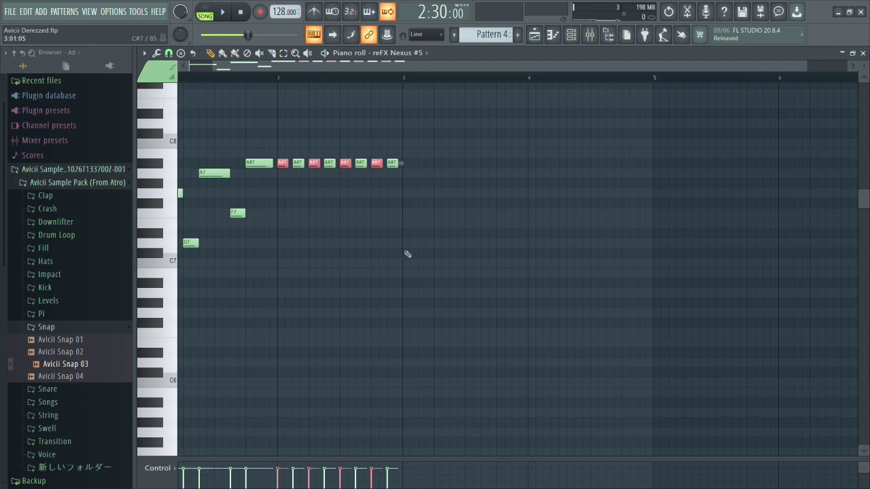
pyautogui.click(534, 34)
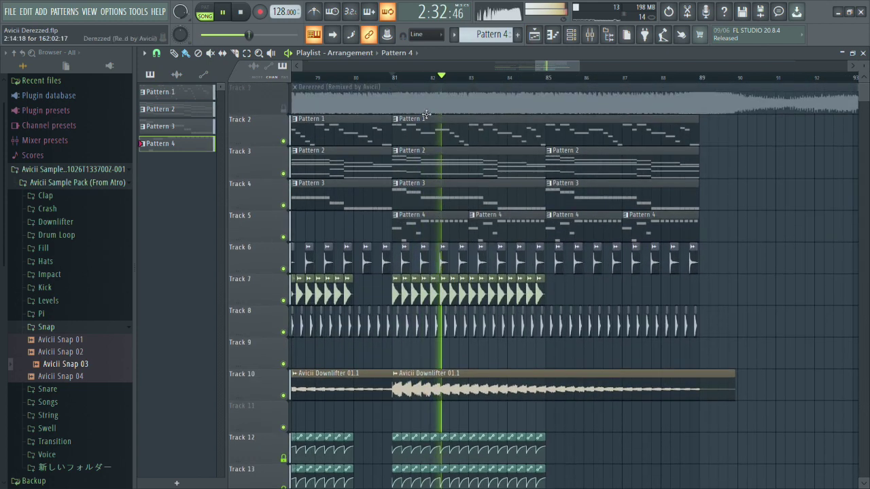
# Select the range from bar 81 to bar 83 and add Kickstart to slot 9 of Insert 4 with its mix at 52%.
pyautogui.moveTo(394, 77); pyautogui.dragTo(470, 83)
pyautogui.press('space')
pyautogui.click(590, 35)
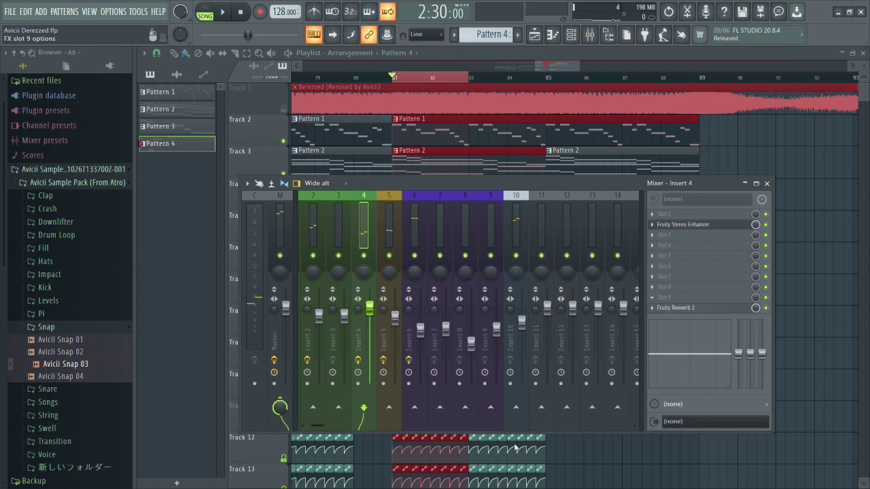
pyautogui.press('space')
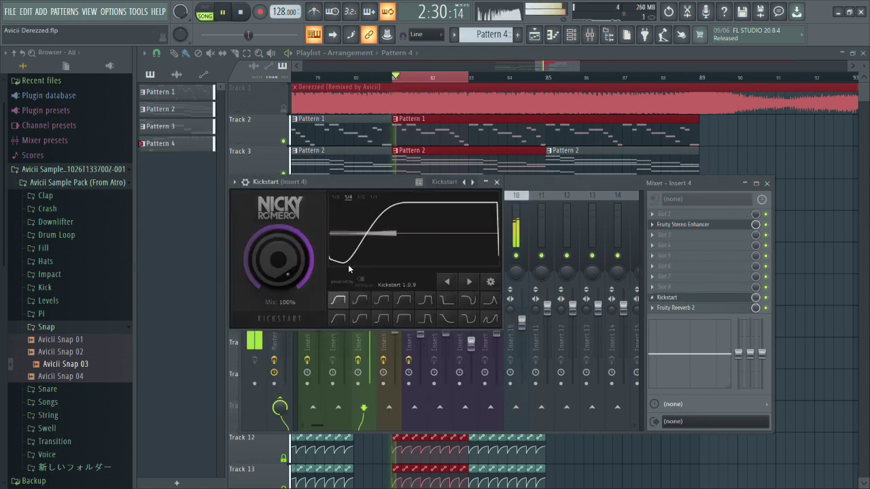
pyautogui.moveTo(286, 250); pyautogui.dragTo(285, 251)
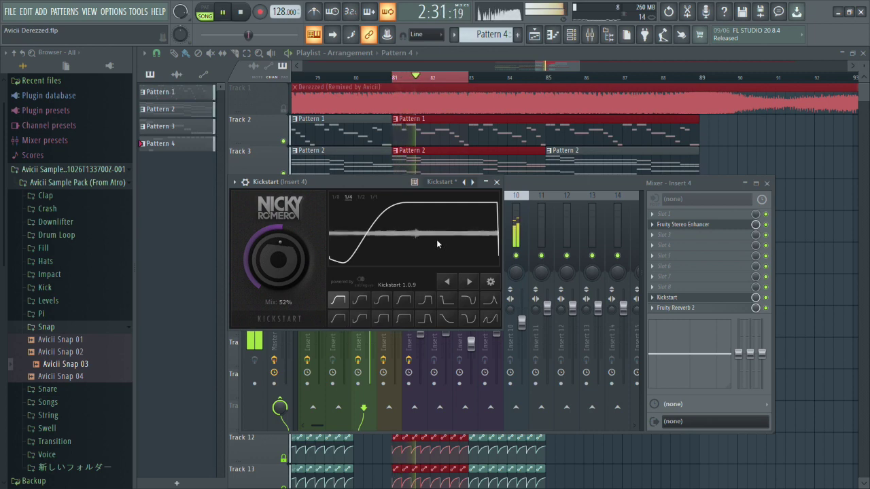
pyautogui.click(496, 184)
pyautogui.press('space')
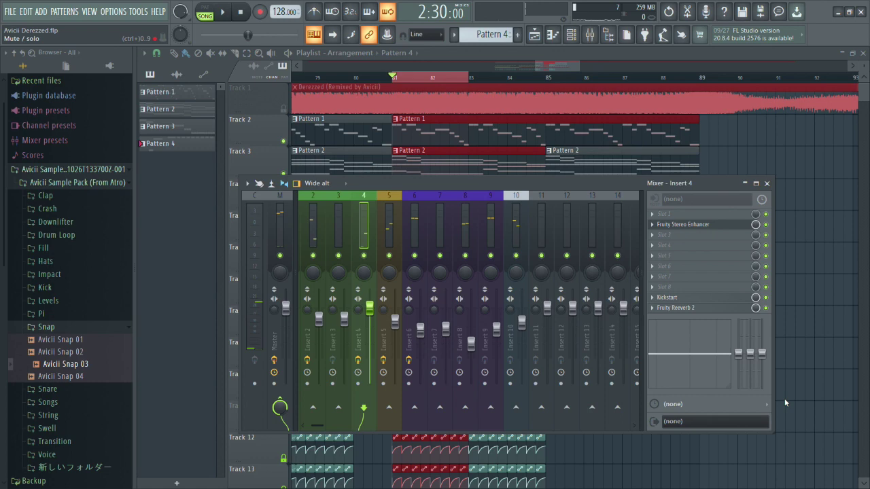
# Create an automation clip for the Mute / solo switch of Kickstart on Insert 4, covering bars 81 to 83.
pyautogui.click(786, 382)
pyautogui.press('space')
pyautogui.scroll(3, 408, 265)
pyautogui.scroll(-4, 418, 265)
pyautogui.press('space')
pyautogui.moveTo(394, 233); pyautogui.dragTo(393, 241)
pyautogui.press('space')
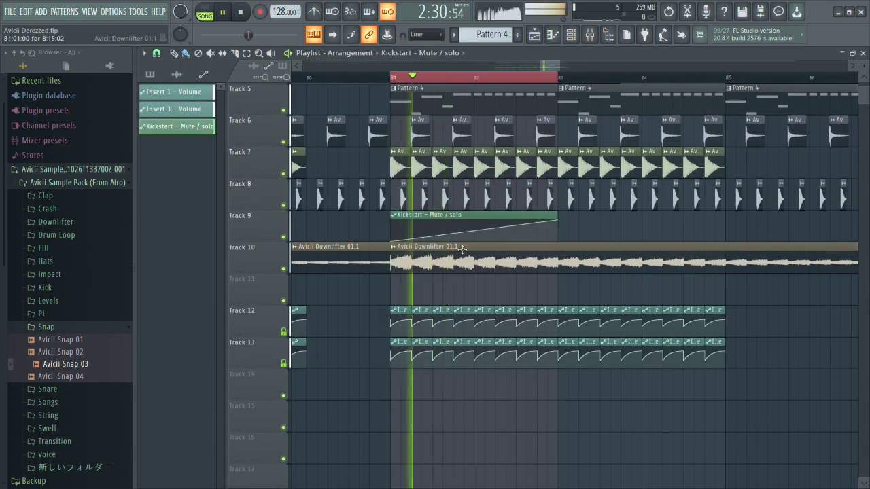
# Shape the Kickstart automation clip into a step that stays low until the fourth beat of bar 81 and then jumps high.
pyautogui.rightClick(456, 235)
pyautogui.moveTo(457, 235)
pyautogui.mouseDown()
pyautogui.moveTo(461, 248)
pyautogui.moveTo(456, 220)
pyautogui.mouseUp()
pyautogui.rightClick(458, 233)
pyautogui.press('space')
pyautogui.press('space')
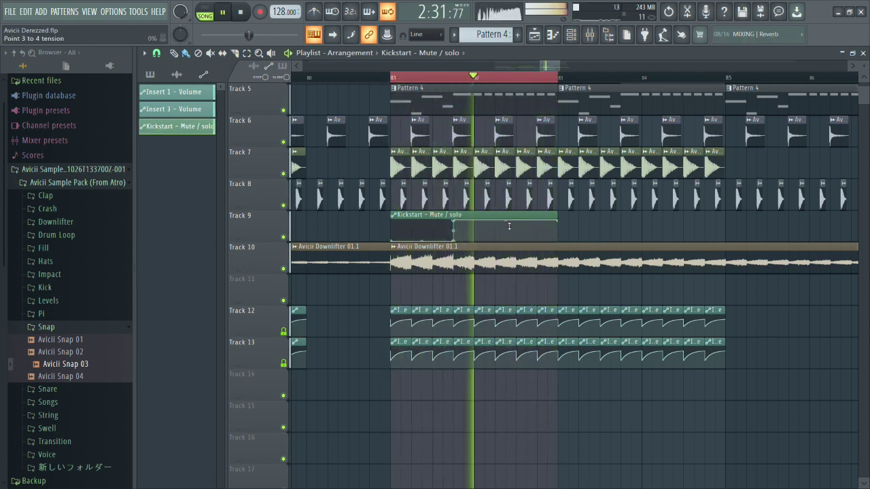
# Move the Kickstart automation clip to Track 14 and repeat it every two bars from bar 81 to bar 89.
pyautogui.scroll(-4, 388, 241)
pyautogui.press('space')
pyautogui.moveTo(415, 220)
pyautogui.mouseDown()
pyautogui.moveTo(408, 386)
pyautogui.moveTo(578, 378)
pyautogui.mouseUp()
pyautogui.press('space')
pyautogui.hotkey('ctrl', 'd')
pyautogui.moveTo(512, 356); pyautogui.dragTo(371, 319)
pyautogui.scroll(3, 464, 325)
pyautogui.scroll(2, 464, 326)
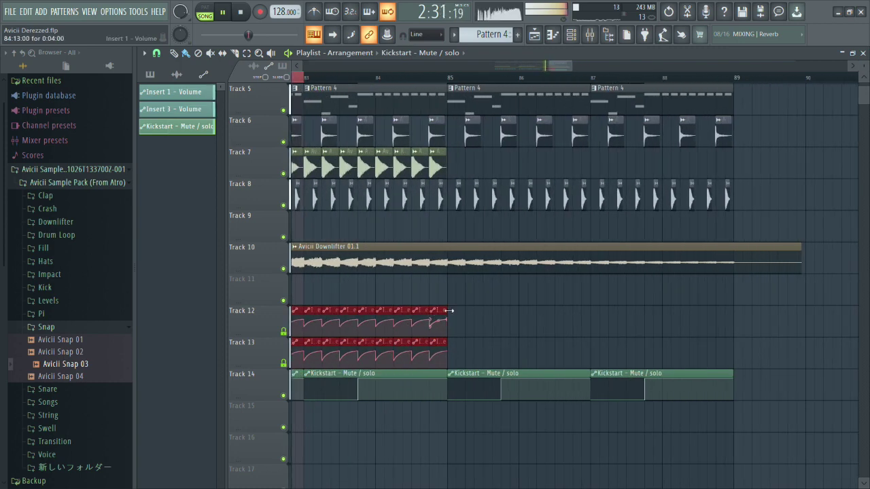
# Lock Track 14's switch and shrink the track to the same height as the automation tracks 12 and 13.
pyautogui.scroll(-5, 501, 334)
pyautogui.doubleClick(284, 396)
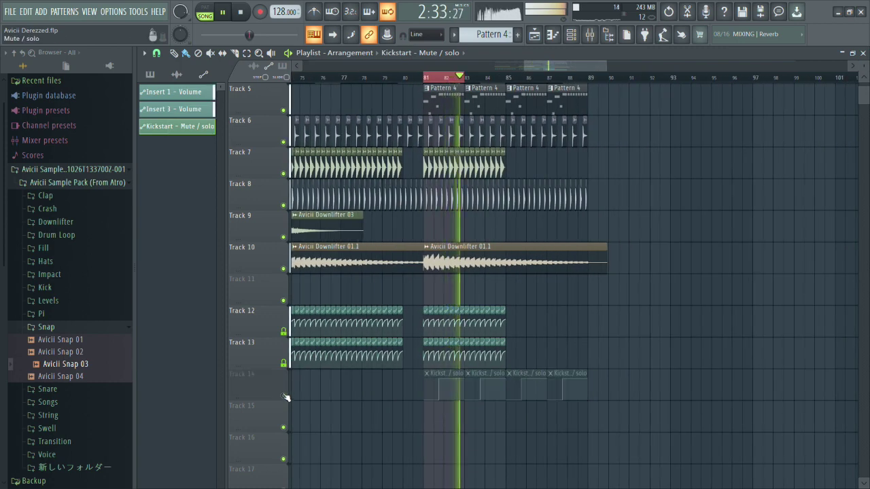
pyautogui.click(285, 399)
pyautogui.moveTo(272, 368); pyautogui.dragTo(272, 310)
pyautogui.scroll(-3, 610, 307)
pyautogui.keyDown('ctrl'); pyautogui.click(628, 309); pyautogui.keyUp('ctrl')
pyautogui.scroll(3, 641, 312)
pyautogui.scroll(4, 605, 302)
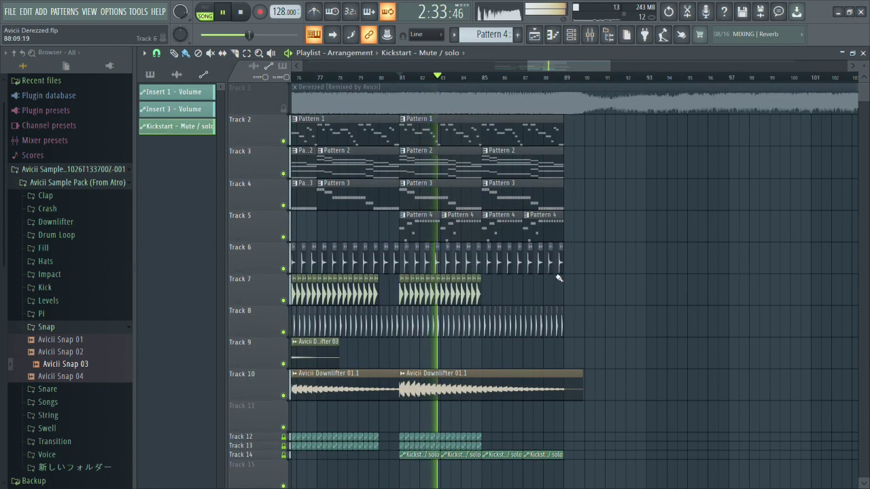
# Solo the Track 1 reference, replay the section around bar 83 and return to the full mix for comparison.
pyautogui.scroll(-2, 553, 279)
pyautogui.scroll(5, 516, 266)
pyautogui.rightClick(283, 108)
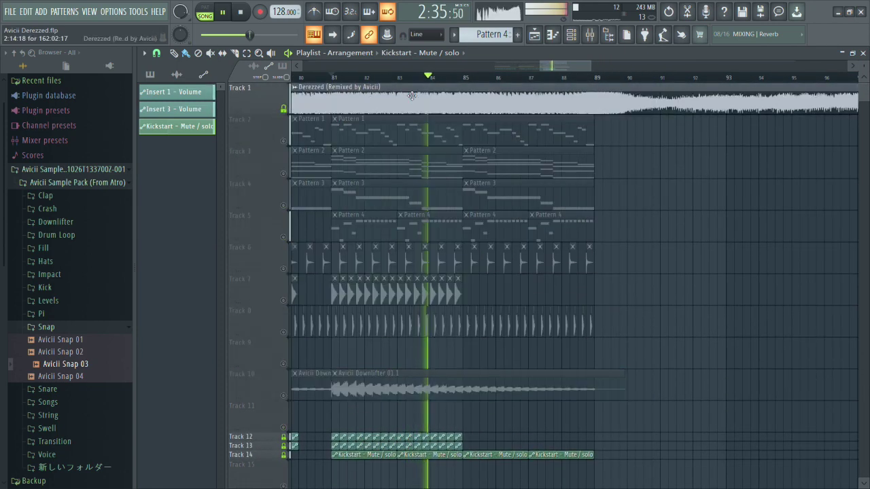
pyautogui.click(402, 80)
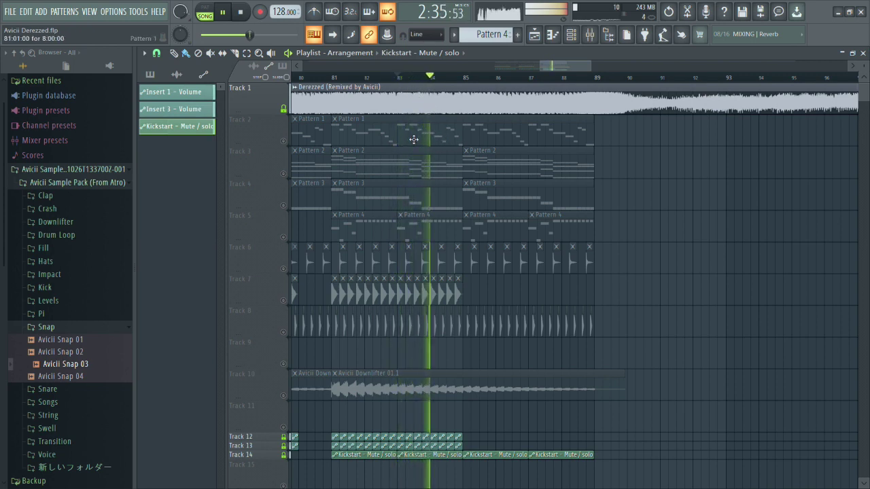
pyautogui.rightClick(284, 109)
pyautogui.press('space')
pyautogui.scroll(-2, 440, 161)
pyautogui.scroll(-5, 402, 170)
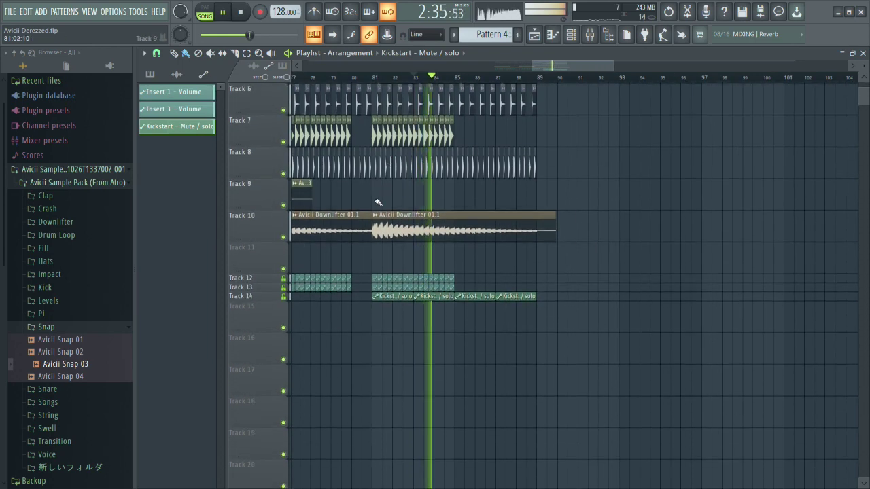
# Switch Kickstart on in Insert 4 and mute its Mute / solo automation on Track 14.
pyautogui.click(584, 44)
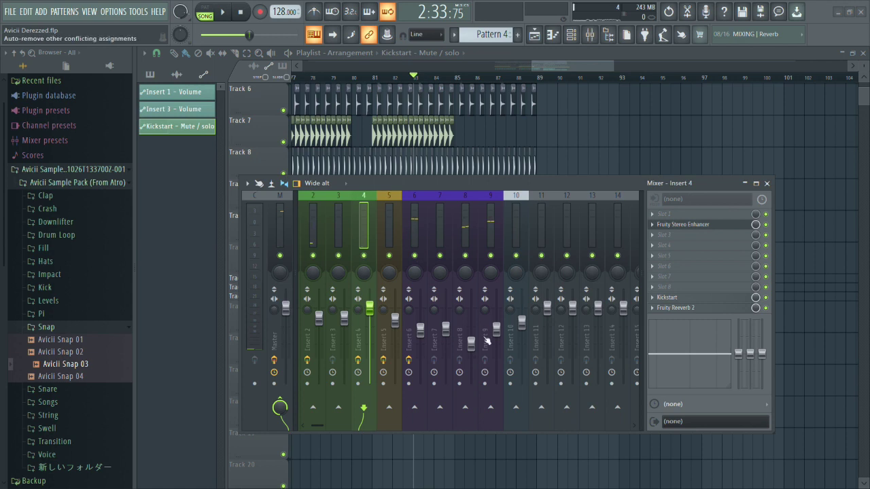
pyautogui.press('space')
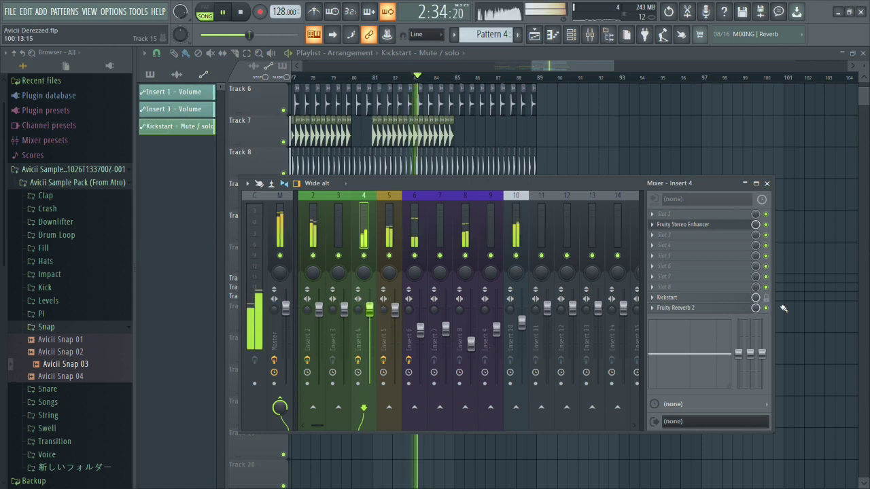
pyautogui.click(765, 298)
pyautogui.press('space')
pyautogui.press('F9')
pyautogui.click(284, 297)
pyautogui.press('space')
# Listen to the full arrangement without the Kickstart automation and replay it from bar 81.
pyautogui.scroll(6, 394, 328)
pyautogui.scroll(-2, 437, 341)
pyautogui.scroll(-2, 439, 341)
pyautogui.scroll(3, 441, 343)
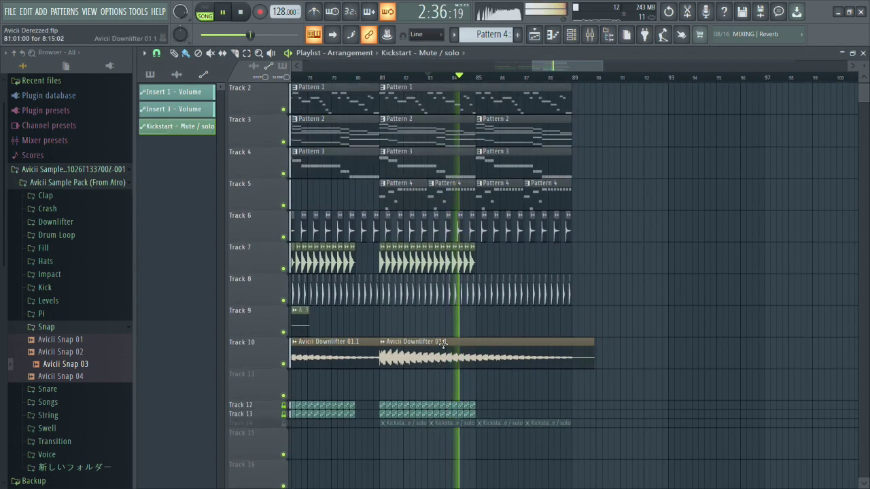
pyautogui.scroll(2, 430, 339)
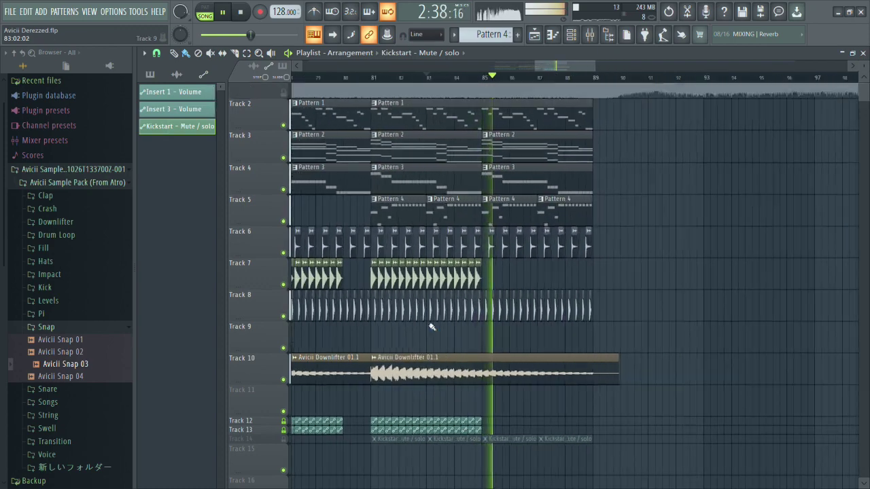
pyautogui.click(373, 78)
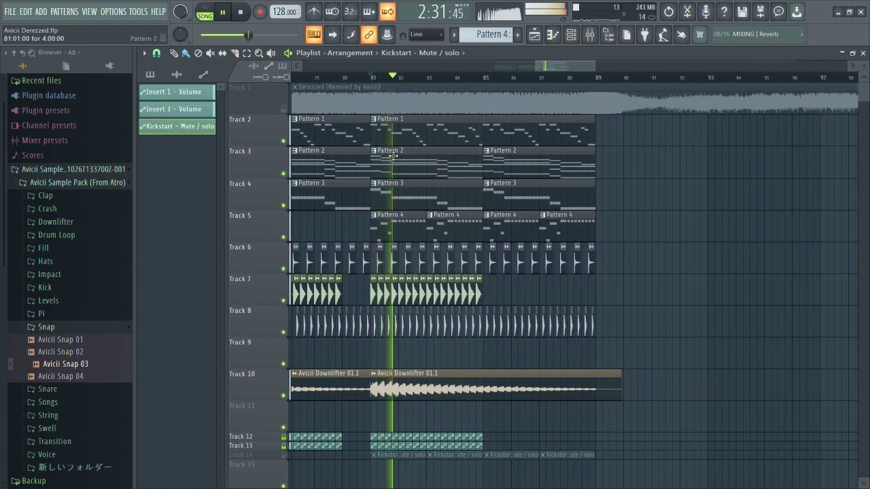
pyautogui.keyDown('ctrl'); pyautogui.scroll(2, 454, 167); pyautogui.keyUp('ctrl')
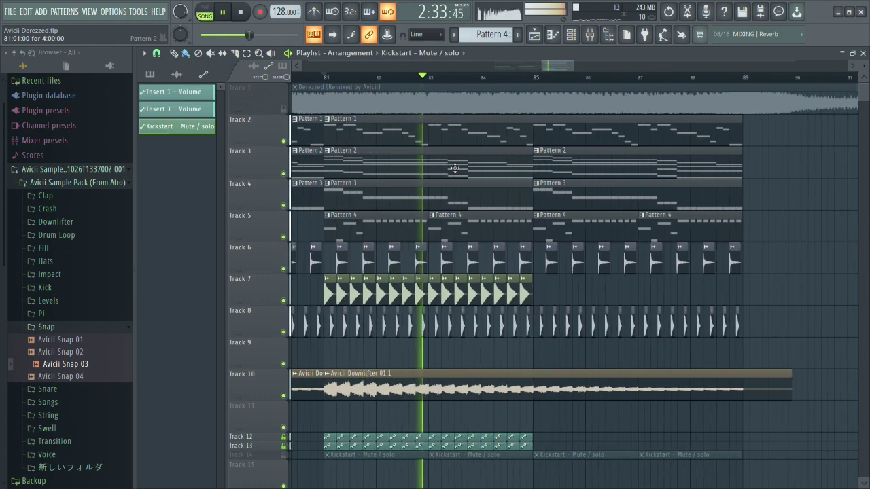
pyautogui.keyDown('ctrl'); pyautogui.scroll(-1, 420, 156); pyautogui.keyUp('ctrl')
# Compare the soloed Track 1 reference with the full mix from bar 81 and reopen the mixer on Insert 4.
pyautogui.rightClick(283, 110)
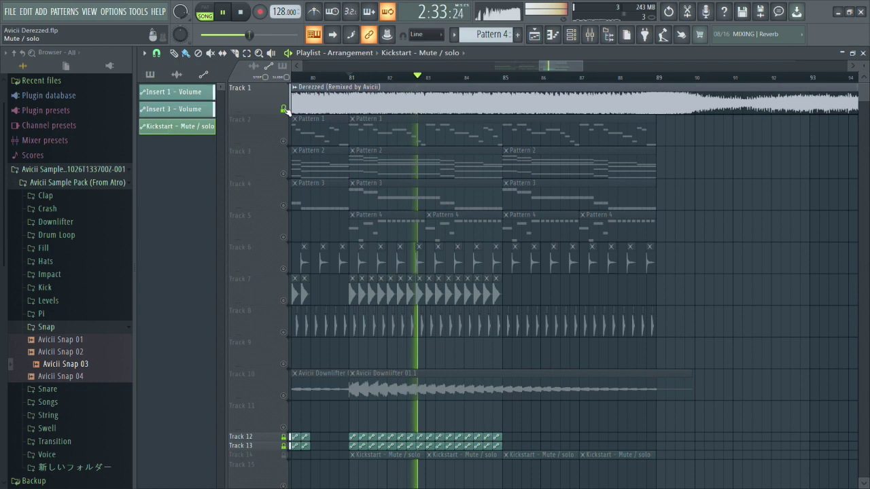
pyautogui.rightClick(284, 109)
pyautogui.click(283, 109)
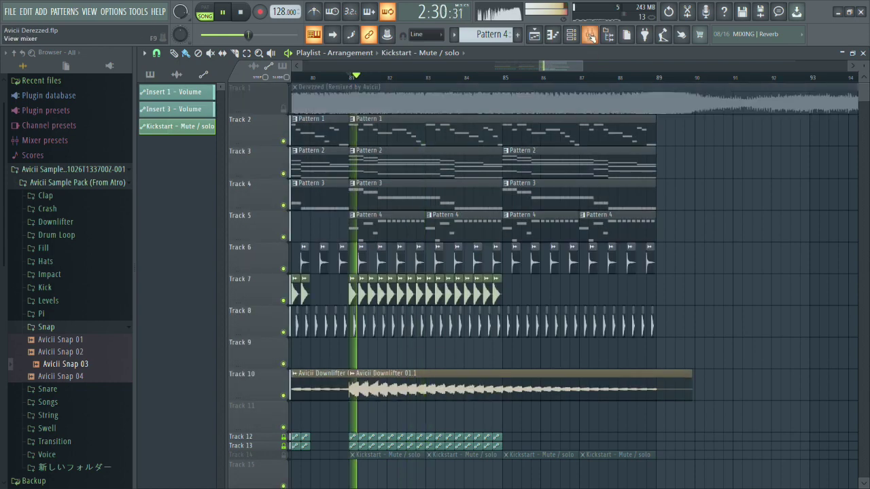
pyautogui.press('F9')
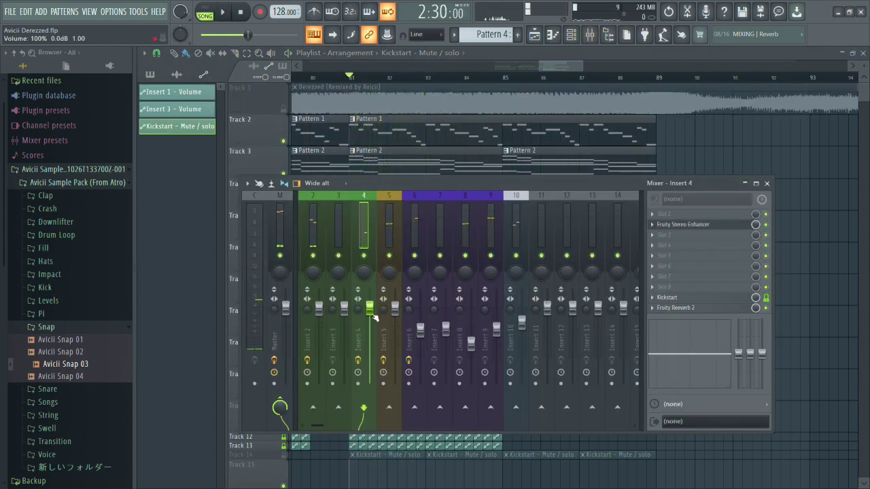
# Play the full mix from bar 81, close the mixer and compare it with the soloed Track 1 reference.
pyautogui.press('space')
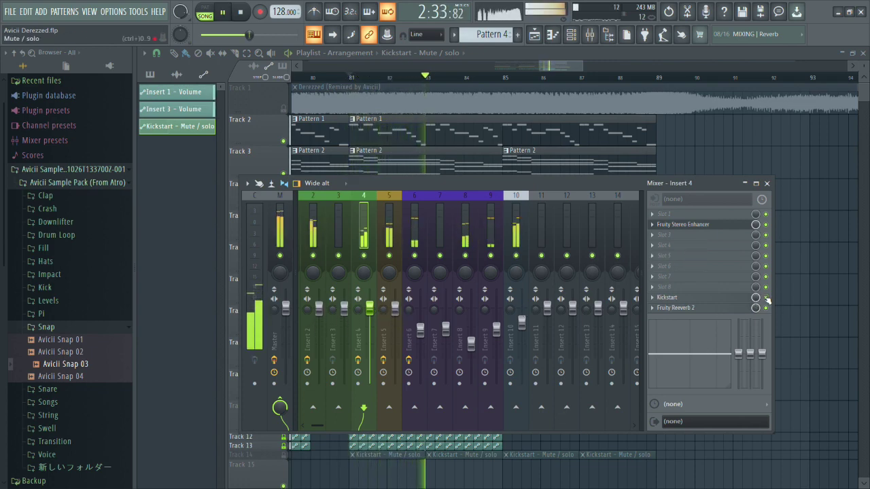
pyautogui.press('F9')
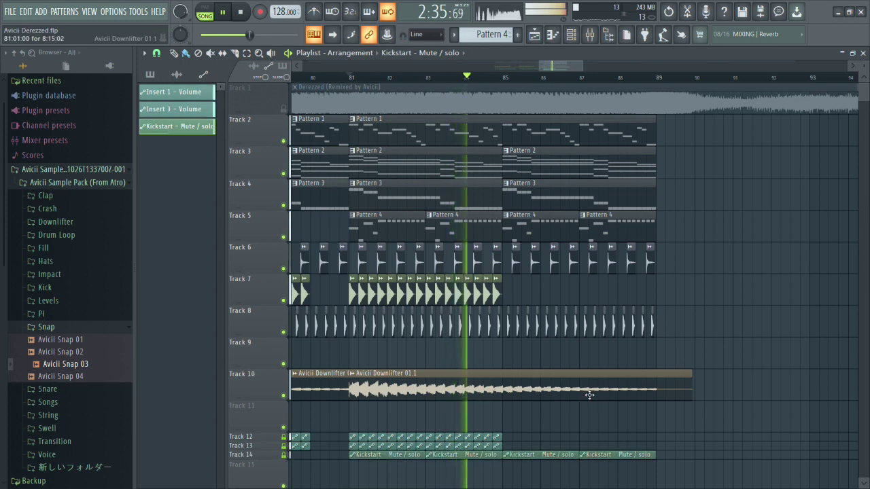
pyautogui.press('space')
pyautogui.rightClick(284, 110)
pyautogui.press('space')
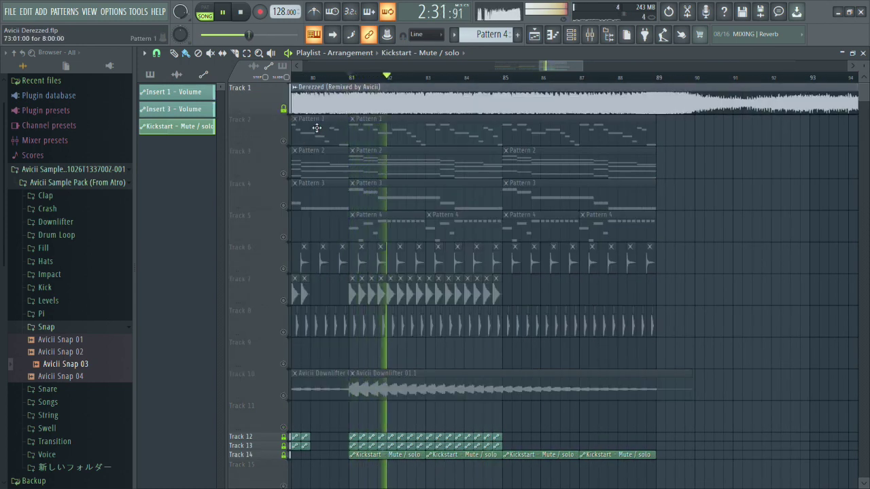
pyautogui.rightClick(284, 110)
pyautogui.click(284, 110)
pyautogui.press('space')
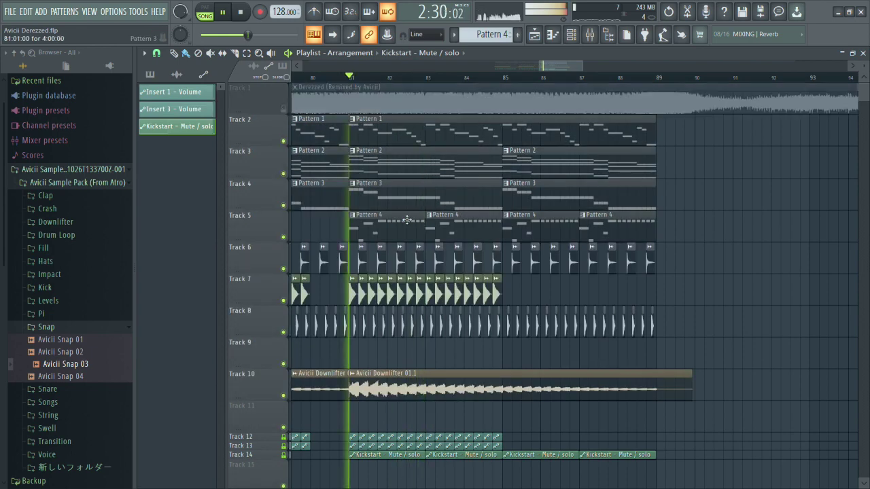
pyautogui.press('space')
# Shorten the repeated A#7 notes in Pattern 4 to leave gaps between them and return to the playlist.
pyautogui.doubleClick(409, 229)
pyautogui.hscroll(-2, 411, 227)
pyautogui.moveTo(439, 184); pyautogui.dragTo(305, 152)
pyautogui.scroll(4, 318, 192)
pyautogui.moveTo(517, 176); pyautogui.dragTo(492, 165)
pyautogui.moveTo(592, 175); pyautogui.dragTo(286, 165)
pyautogui.press('space')
pyautogui.click(410, 237)
pyautogui.scroll(-3, 413, 237)
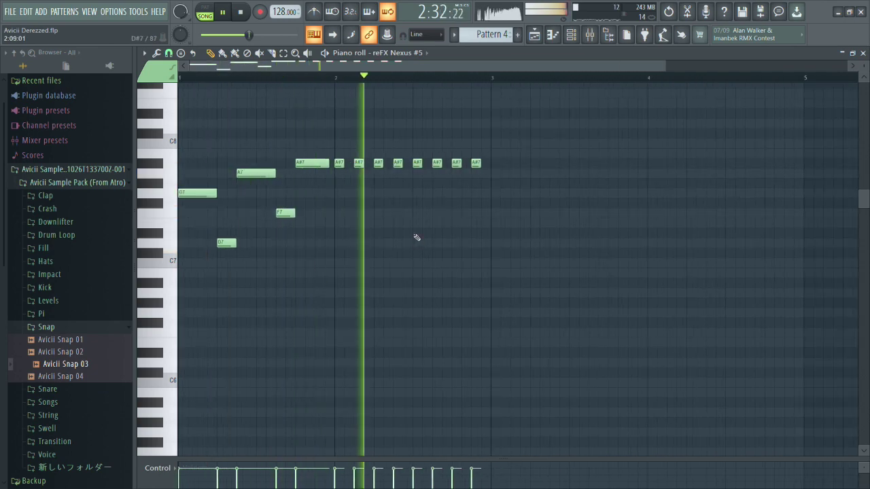
pyautogui.click(536, 35)
pyautogui.press('space')
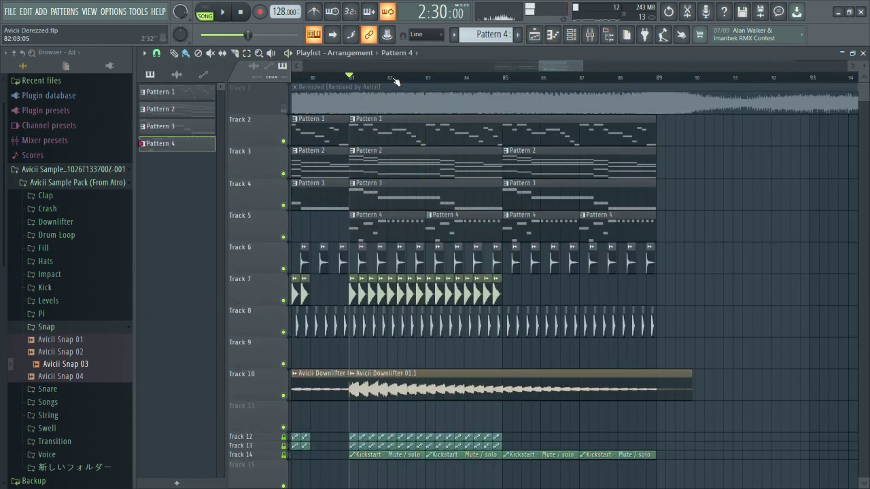
# Play the edited Pattern 4 lead from bar 81 and check it against the soloed Track 1 reference.
pyautogui.press('space')
pyautogui.scroll(2, 394, 82)
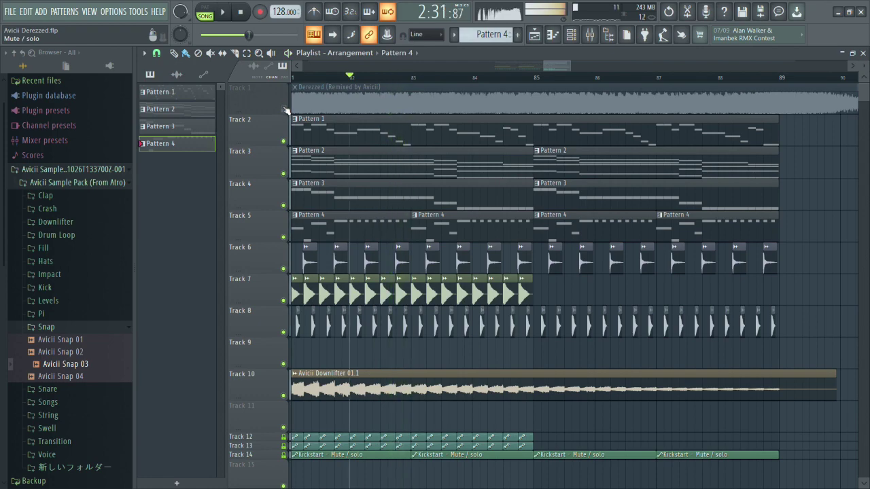
pyautogui.rightClick(283, 110)
pyautogui.press('space')
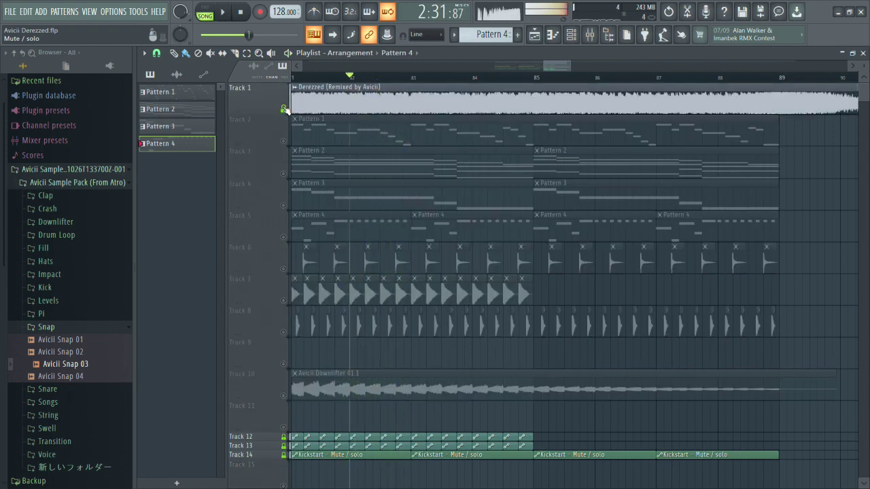
pyautogui.rightClick(283, 109)
pyautogui.press('space')
# Listen to the full mix past bar 83, switch briefly to the Track 1 reference and restore all tracks.
pyautogui.scroll(-4, 557, 208)
pyautogui.scroll(-3, 628, 255)
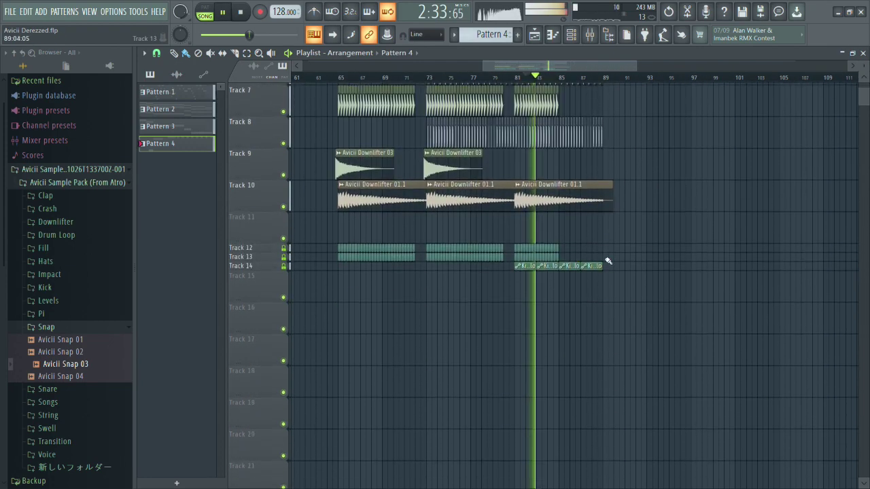
pyautogui.scroll(-2, 514, 275)
pyautogui.scroll(3, 423, 290)
pyautogui.scroll(3, 435, 216)
pyautogui.rightClick(283, 109)
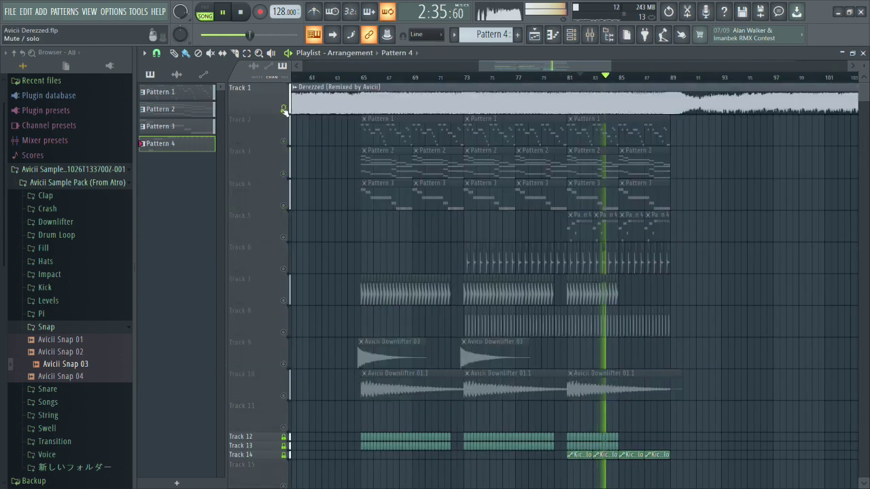
pyautogui.press('space')
pyautogui.rightClick(283, 110)
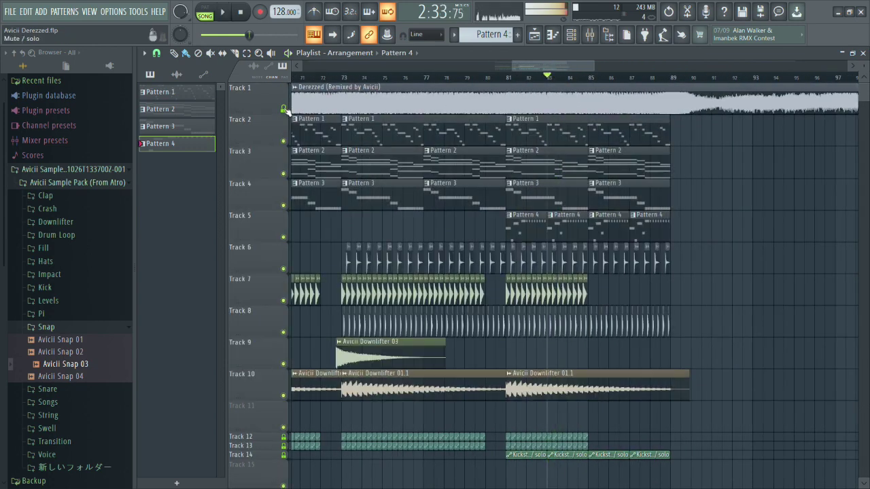
# Alternate short playbacks of the soloed Track 1 reference and the full mix from bar 83.
pyautogui.press('space')
pyautogui.press('space')
pyautogui.rightClick(284, 109)
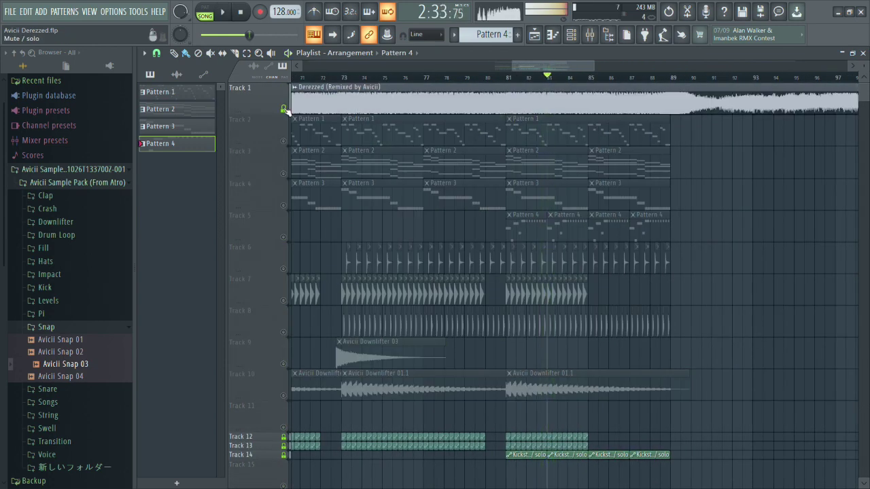
pyautogui.scroll(-2, 514, 193)
pyautogui.press('space')
pyautogui.rightClick(287, 109)
pyautogui.click(287, 110)
pyautogui.press('space')
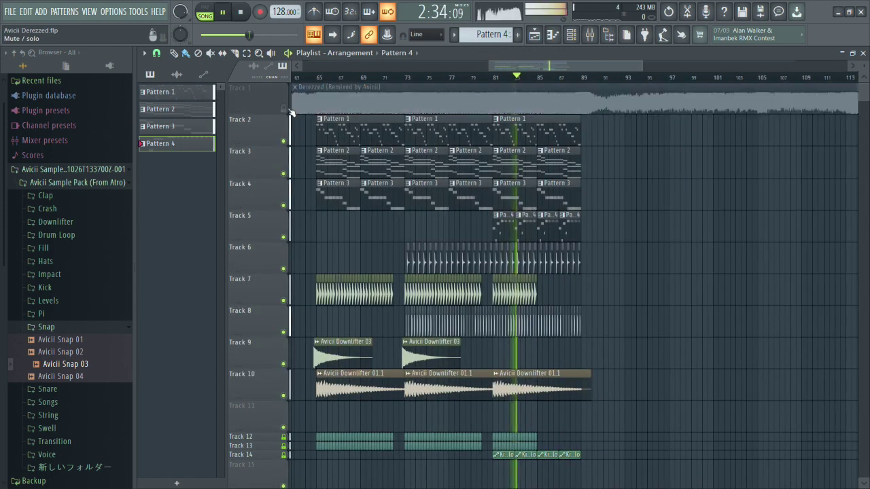
pyautogui.press('space')
pyautogui.press('space')
pyautogui.rightClick(284, 110)
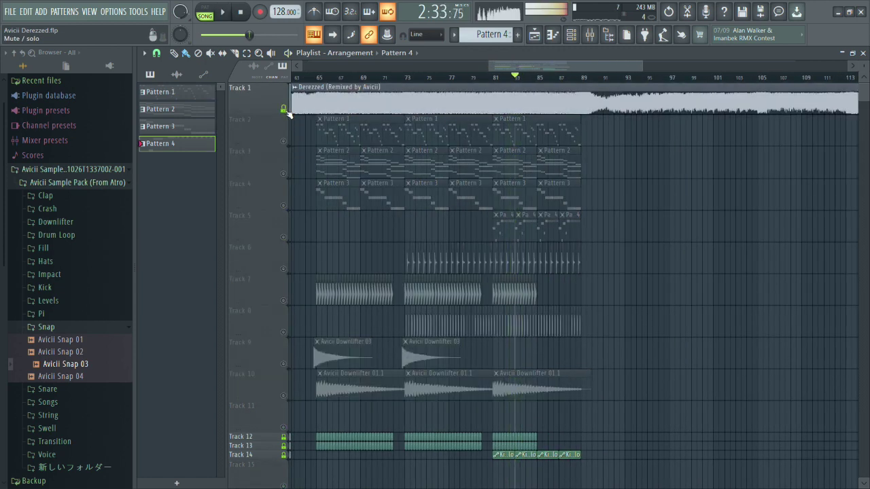
# Replay the soloed reference, restore the full mix with Track 1 muted and play it from bar 83.
pyautogui.press('F9')
pyautogui.click(589, 36)
pyautogui.press('space')
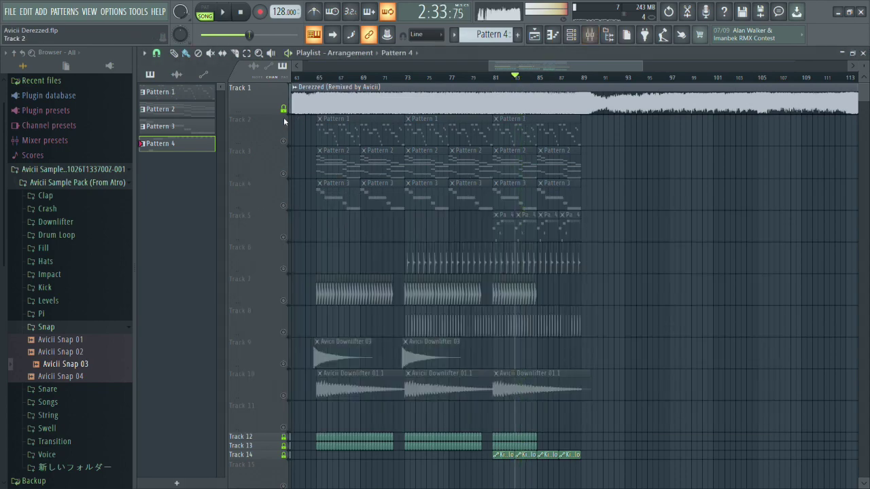
pyautogui.rightClick(284, 111)
pyautogui.click(284, 110)
pyautogui.press('space')
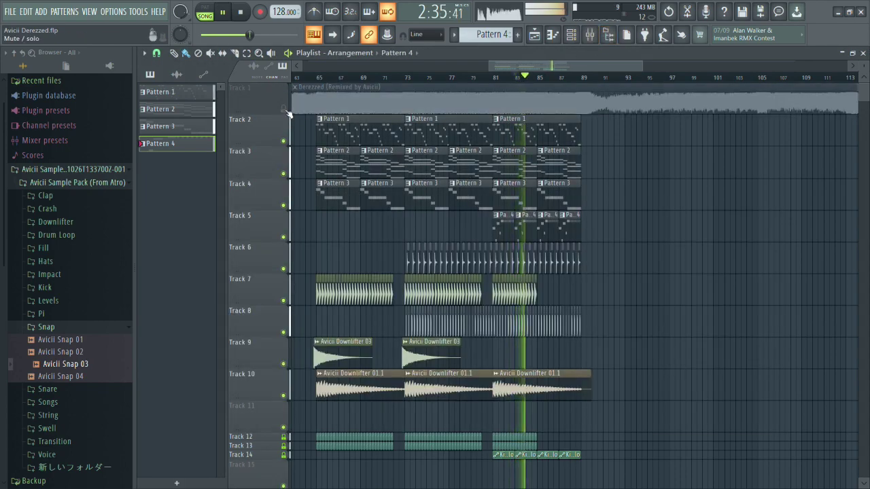
# Check the soloed reference around bar 84 and replay the full mix from bar 83 through bar 85.
pyautogui.rightClick(285, 111)
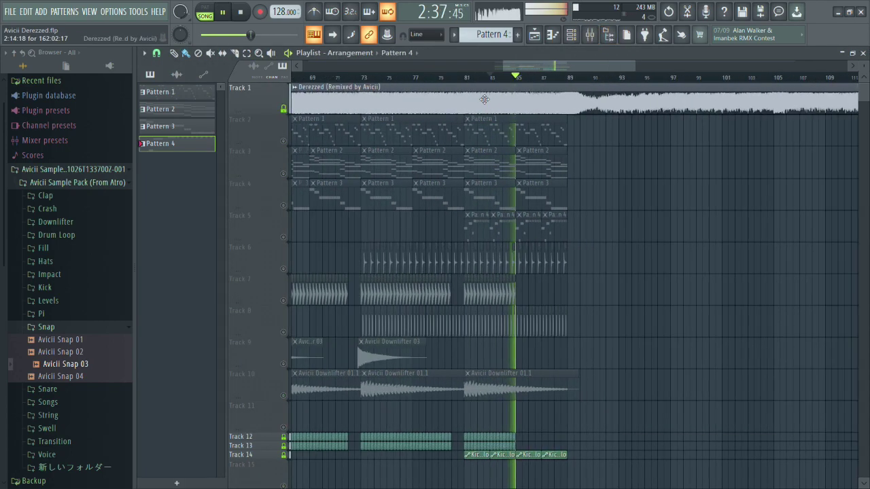
pyautogui.rightClick(286, 111)
pyautogui.press('space')
pyautogui.press('space')
pyautogui.scroll(3, 582, 276)
pyautogui.scroll(-1, 554, 272)
pyautogui.scroll(1, 519, 296)
pyautogui.scroll(2, 507, 296)
pyautogui.scroll(-1, 496, 296)
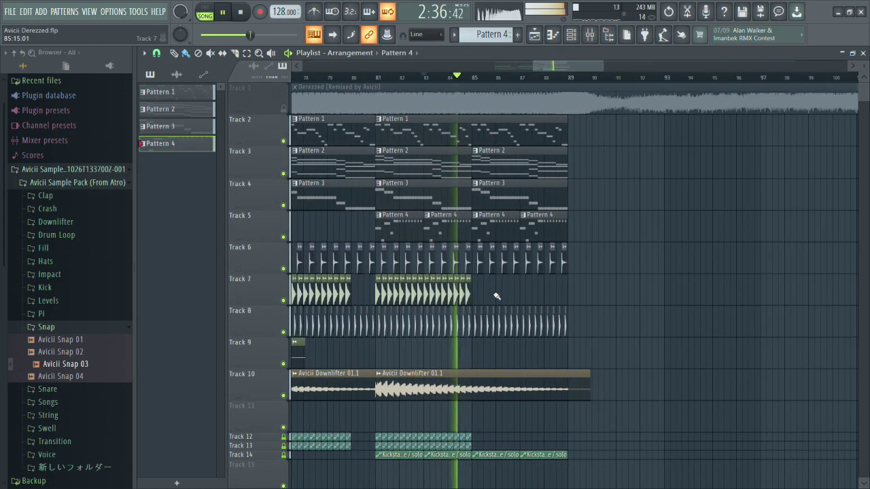
pyautogui.scroll(-2, 486, 286)
pyautogui.keyDown('ctrl'); pyautogui.scroll(4, 491, 284); pyautogui.keyUp('ctrl')
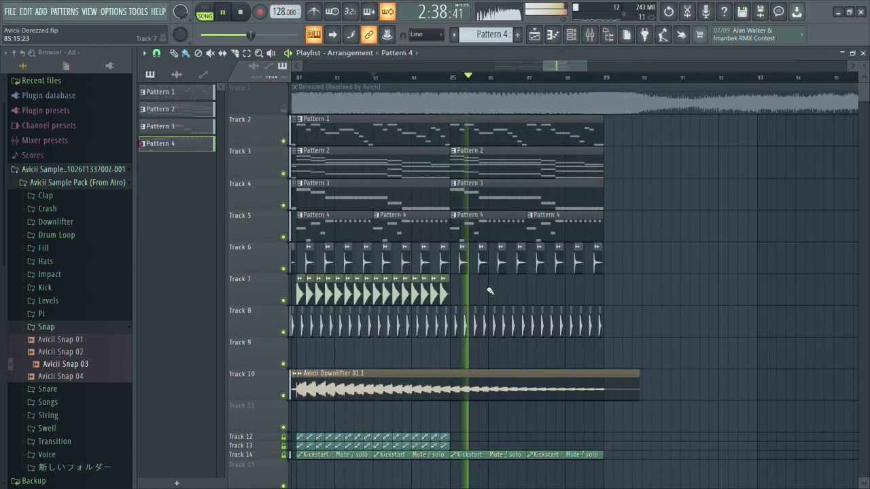
# Solo the Track 1 reference, play it from bar 80 and examine the Pattern 2 notes against it.
pyautogui.rightClick(285, 110)
pyautogui.click(379, 78)
pyautogui.scroll(-3, 537, 153)
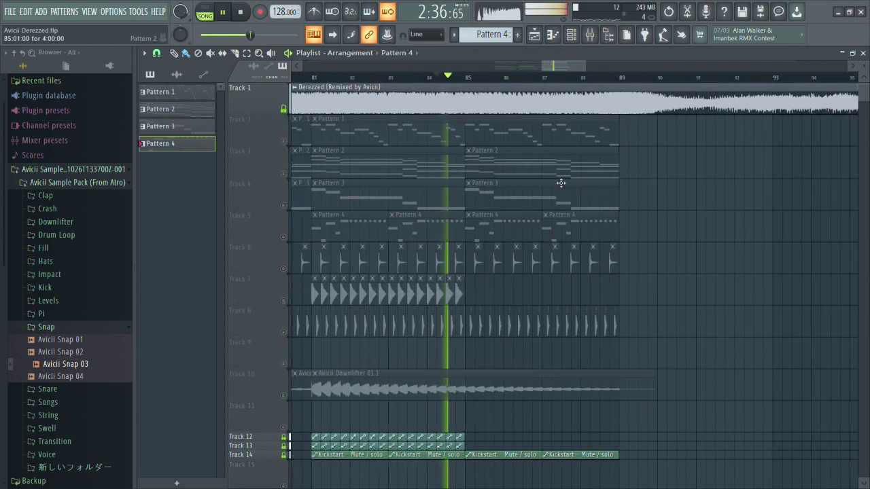
pyautogui.keyDown('ctrl'); pyautogui.scroll(4, 442, 237); pyautogui.keyUp('ctrl')
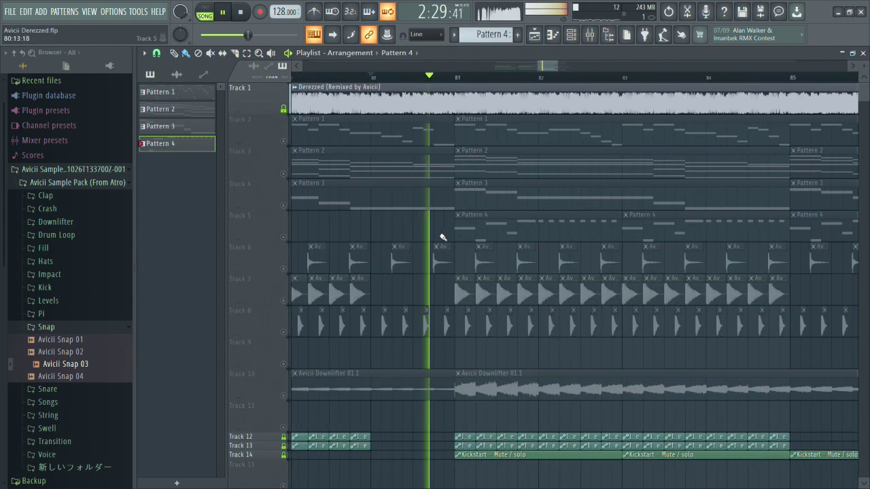
pyautogui.doubleClick(448, 160)
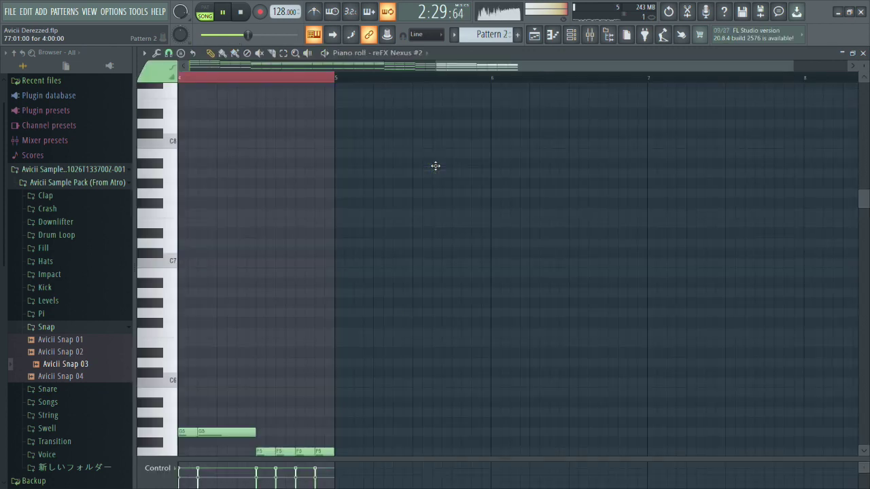
pyautogui.keyDown('ctrl'); pyautogui.scroll(-2, 468, 201); pyautogui.keyUp('ctrl')
pyautogui.scroll(-5, 452, 298)
pyautogui.keyDown('ctrl'); pyautogui.scroll(2, 443, 309); pyautogui.keyUp('ctrl')
pyautogui.press('space')
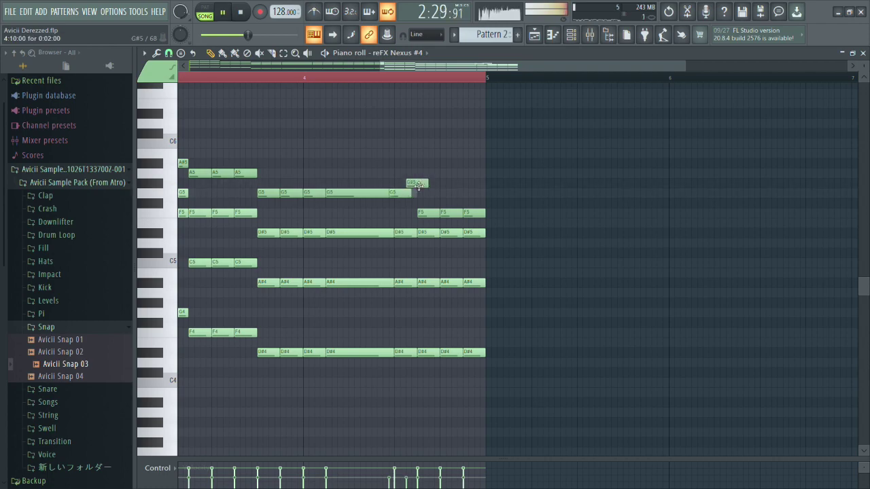
pyautogui.press('F5')
# Replay from bar 80, return to the full mix and listen to the arrangement through bar 84.
pyautogui.press('space')
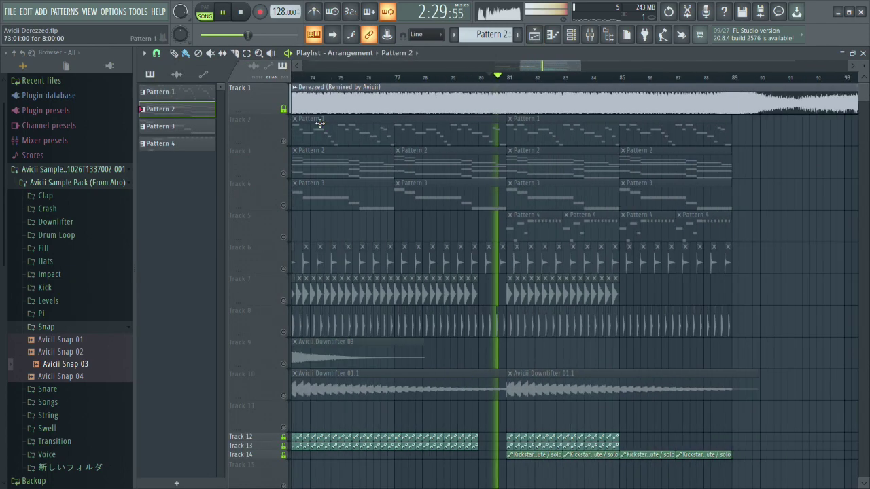
pyautogui.keyDown('ctrl'); pyautogui.scroll(-5, 492, 227); pyautogui.keyUp('ctrl')
pyautogui.keyDown('ctrl'); pyautogui.scroll(4, 466, 241); pyautogui.keyUp('ctrl')
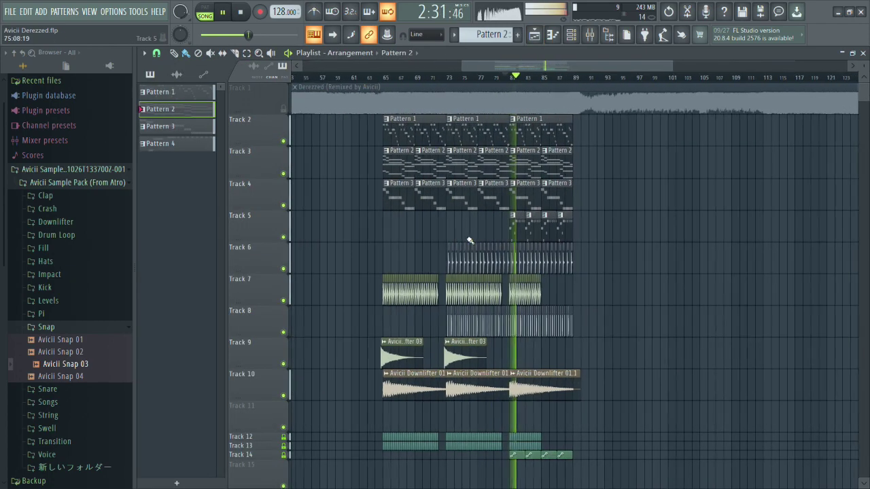
pyautogui.keyDown('ctrl'); pyautogui.scroll(-1, 515, 238); pyautogui.keyUp('ctrl')
pyautogui.keyDown('ctrl'); pyautogui.scroll(3, 518, 245); pyautogui.keyUp('ctrl')
pyautogui.keyDown('ctrl'); pyautogui.scroll(-1, 518, 246); pyautogui.keyUp('ctrl')
pyautogui.keyDown('ctrl'); pyautogui.scroll(2, 353, 244); pyautogui.keyUp('ctrl')
pyautogui.scroll(-2, 398, 243)
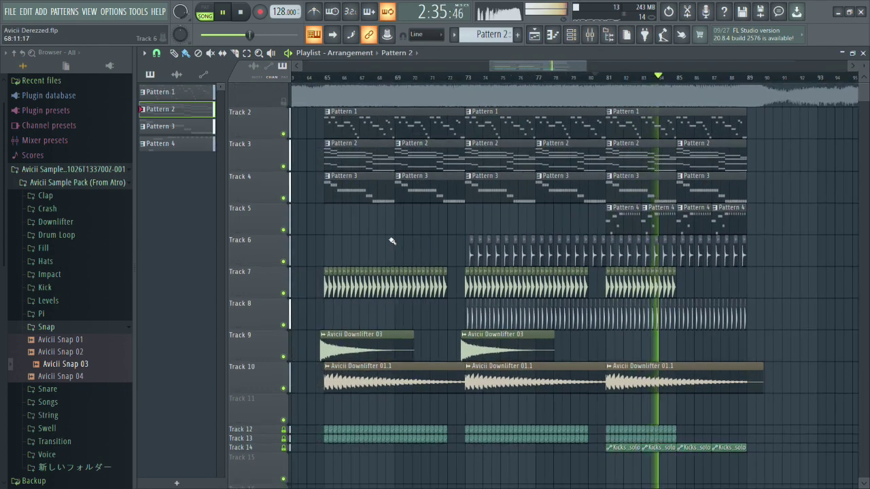
pyautogui.scroll(2, 450, 243)
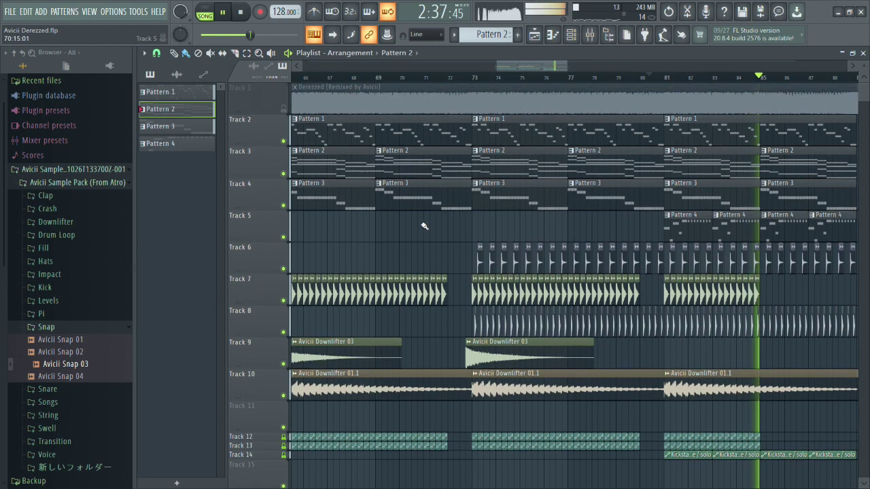
# Move playback to bar 65 and listen to the start of the full arrangement.
pyautogui.press('space')
pyautogui.click(303, 77)
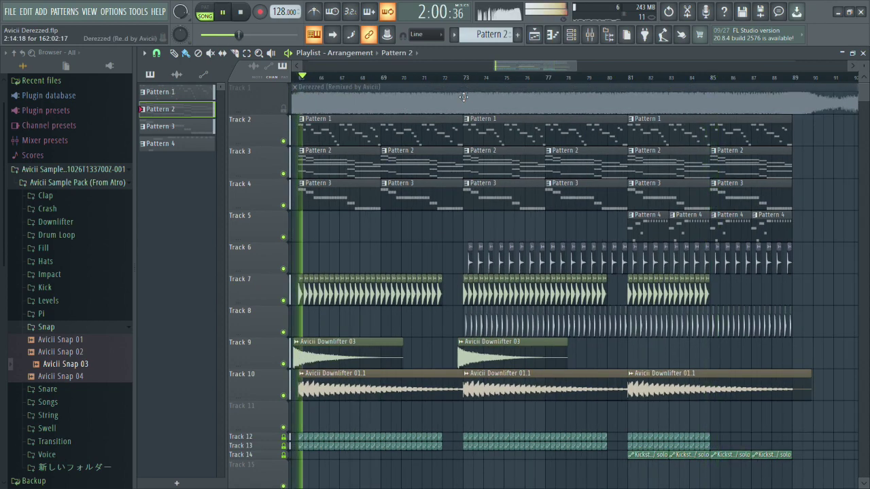
pyautogui.press('F6')
pyautogui.press('F6')
pyautogui.scroll(-2, 413, 243)
pyautogui.click(351, 77)
pyautogui.scroll(1, 417, 224)
pyautogui.scroll(3, 404, 233)
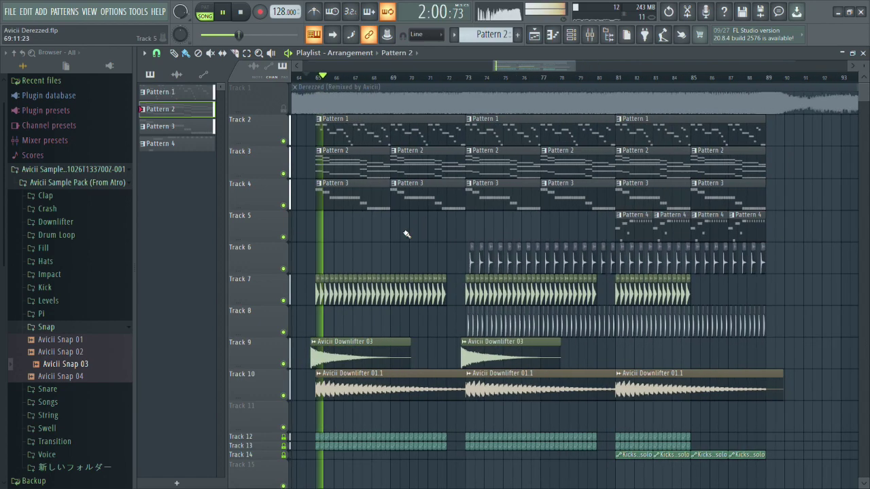
# Solo the reFX Nexus #4 channel, open its instrument and try the LD Adagio preset during playback.
pyautogui.press('F6')
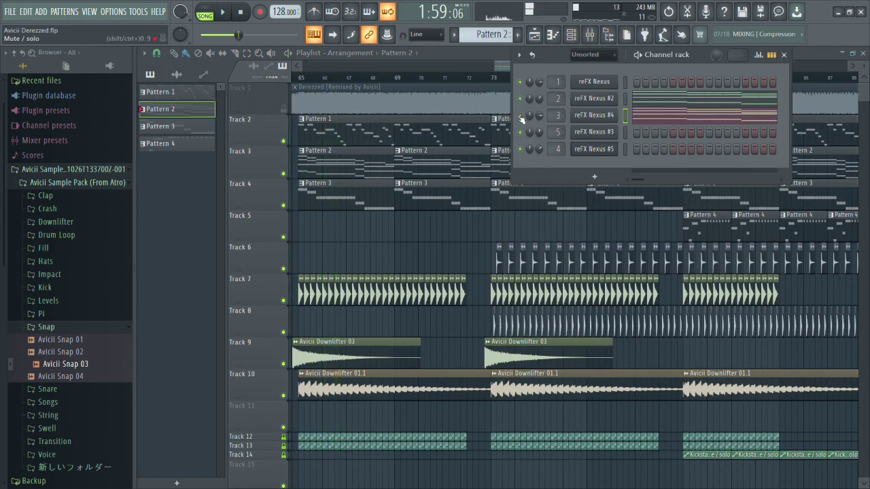
pyautogui.click(593, 115)
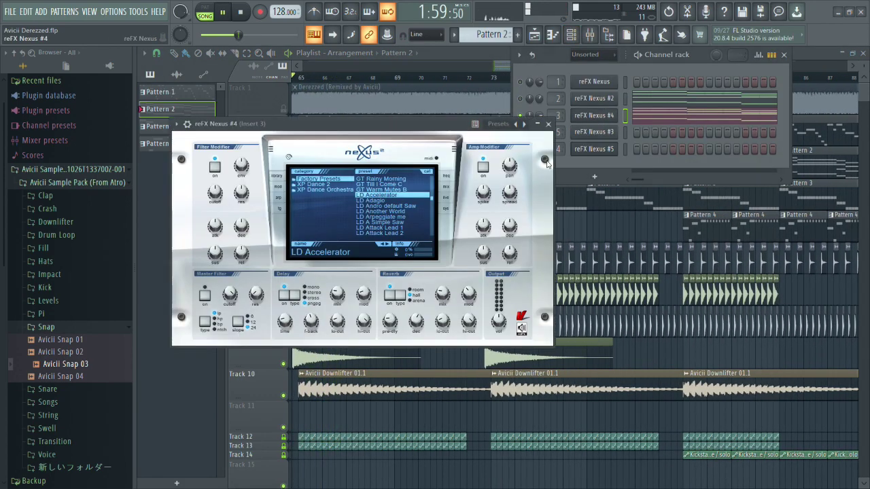
pyautogui.click(390, 245)
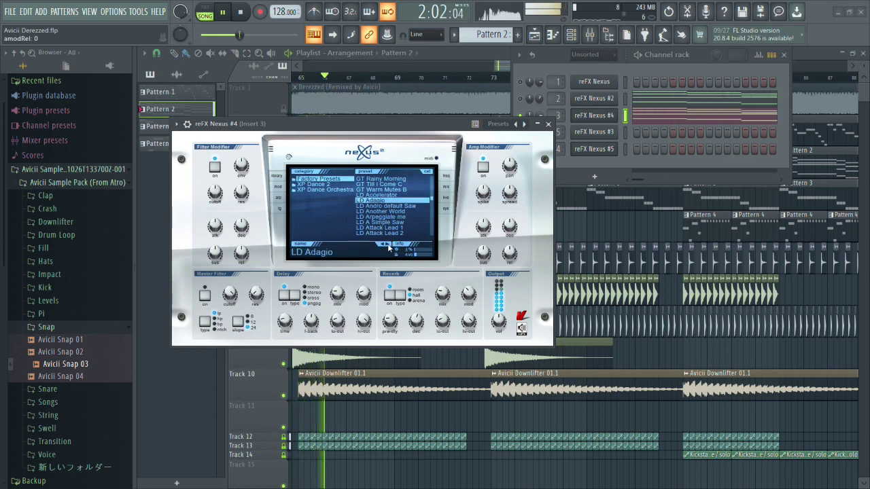
# Audition LD Path of Destiny and LD Piranha from XP Dance 2 and load LD Paradise Lead in reFX Nexus #4.
pyautogui.click(344, 185)
pyautogui.moveTo(432, 180); pyautogui.dragTo(429, 206)
pyautogui.scroll(4, 429, 200)
pyautogui.click(407, 212)
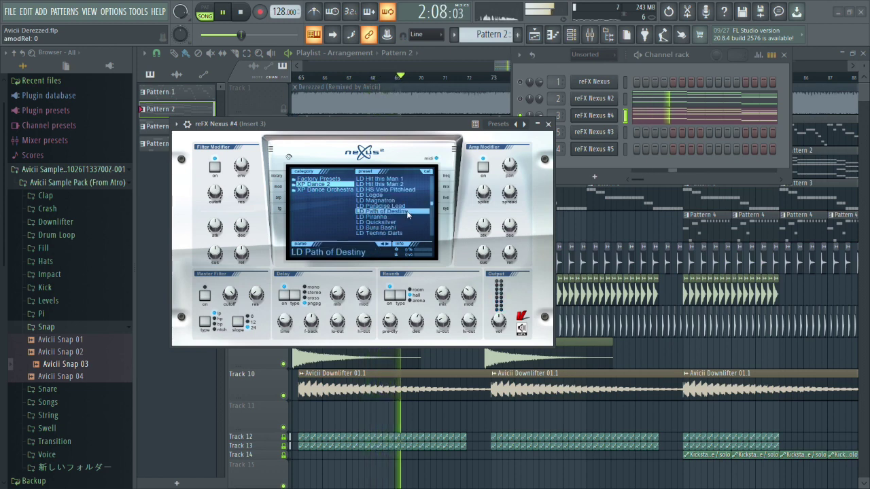
pyautogui.click(406, 217)
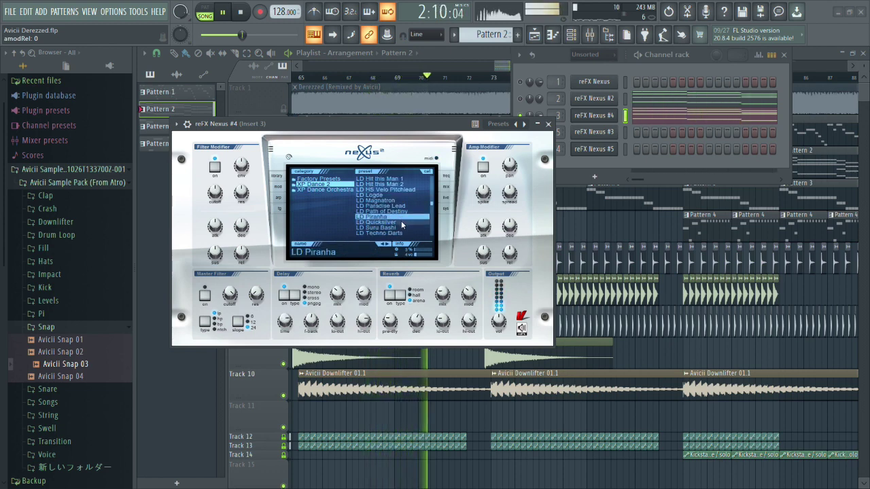
pyautogui.click(402, 206)
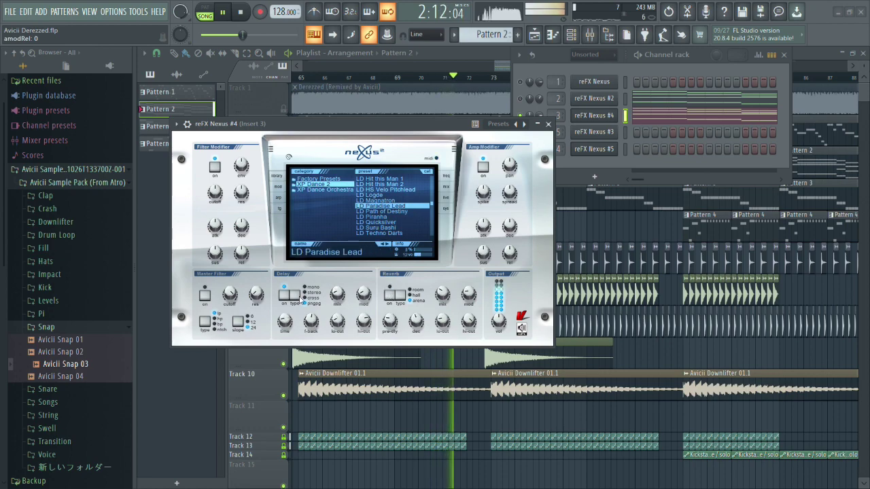
# Close the reFX Nexus #4 instrument and replay the full arrangement from bar 65.
pyautogui.click(549, 125)
pyautogui.press('space')
pyautogui.rightClick(409, 229)
pyautogui.press('space')
pyautogui.scroll(-3, 426, 230)
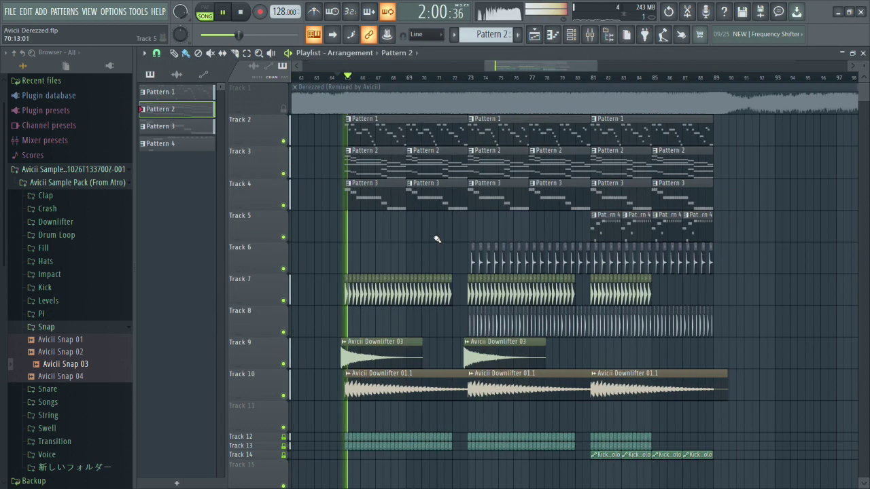
# Solo the Track 1 reference, listen to it from about bar 63 and return to the full mix.
pyautogui.scroll(2, 394, 210)
pyautogui.click(331, 78)
pyautogui.scroll(2, 398, 201)
pyautogui.rightClick(284, 108)
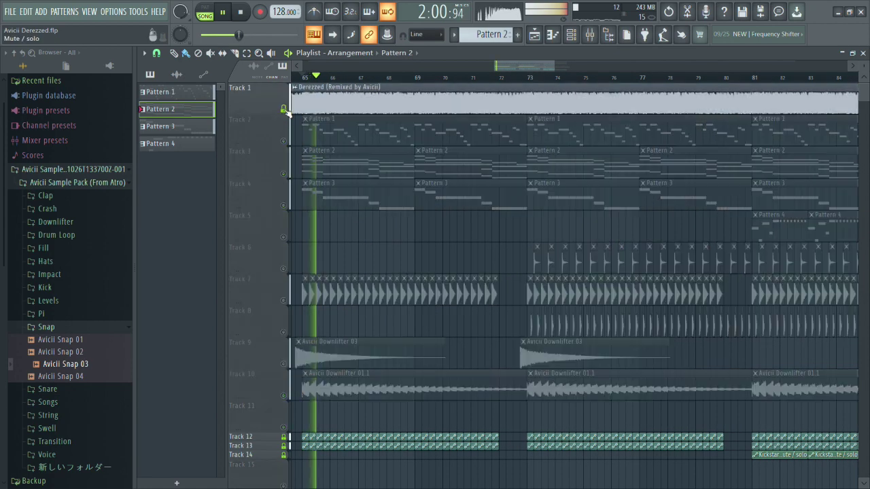
pyautogui.scroll(-2, 416, 172)
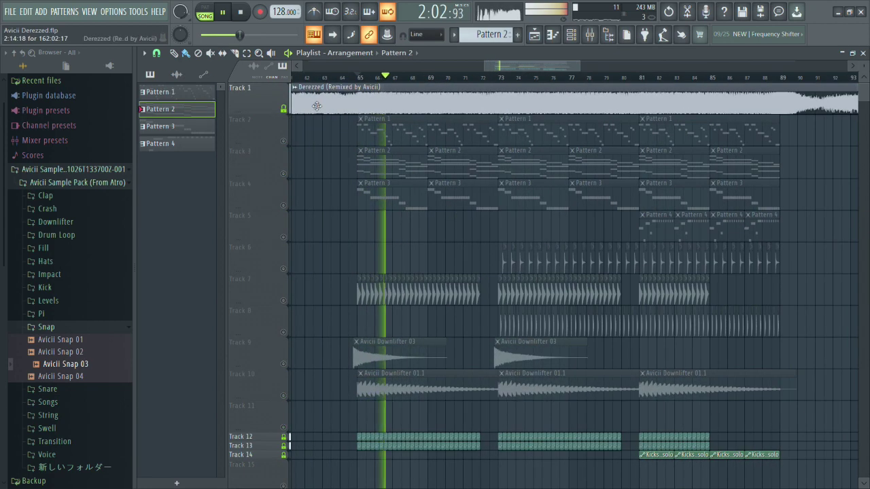
pyautogui.click(314, 77)
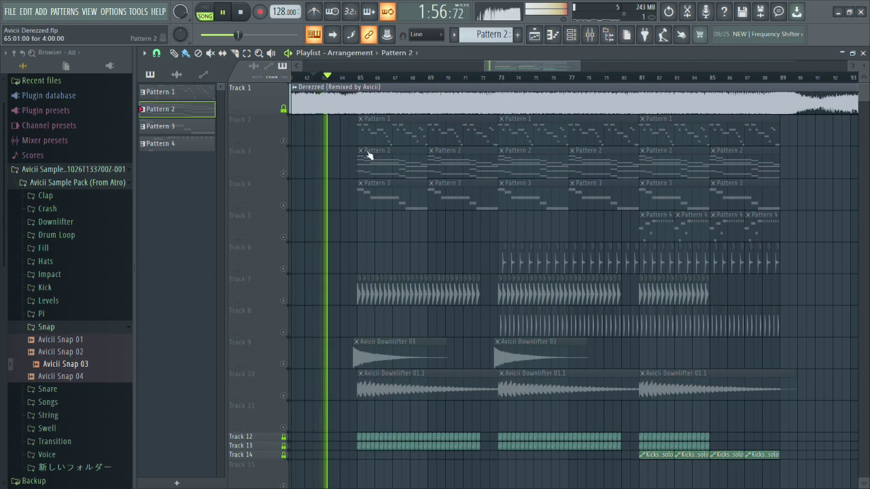
pyautogui.scroll(1, 354, 142)
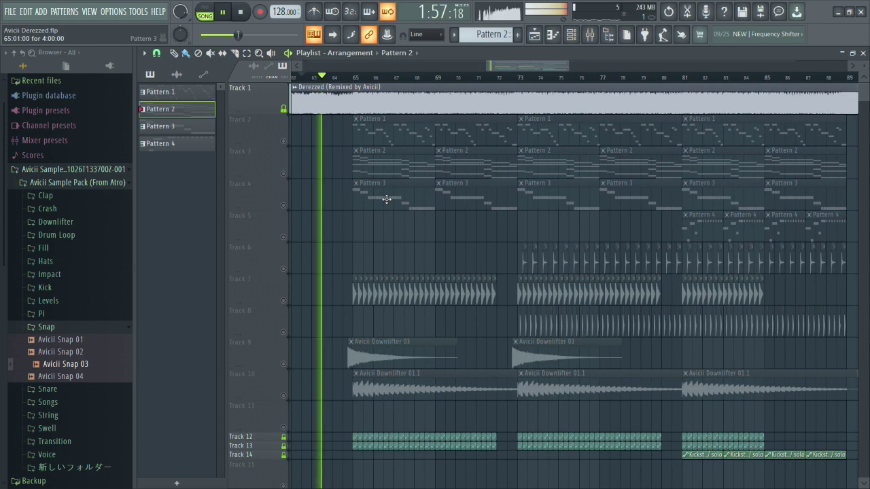
pyautogui.click(284, 110)
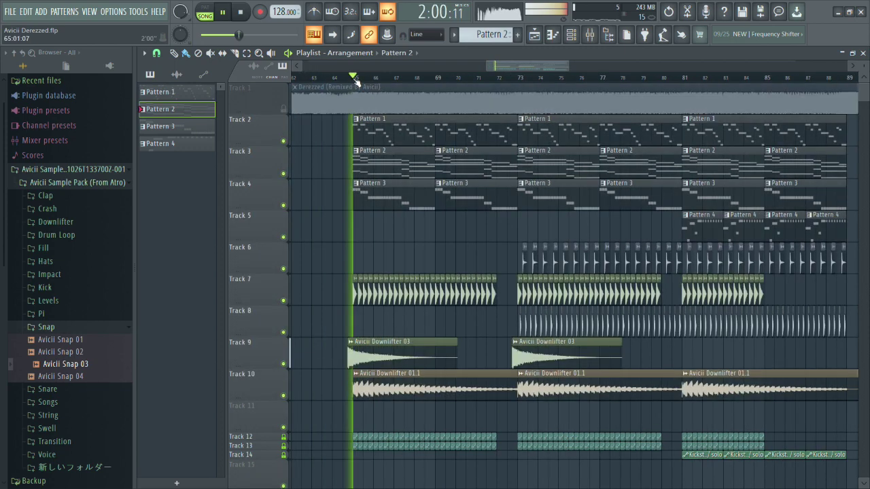
# Solo and open reFX Nexus #4, look into its Factory Presets category and close the instrument.
pyautogui.press('F6')
pyautogui.click(589, 116)
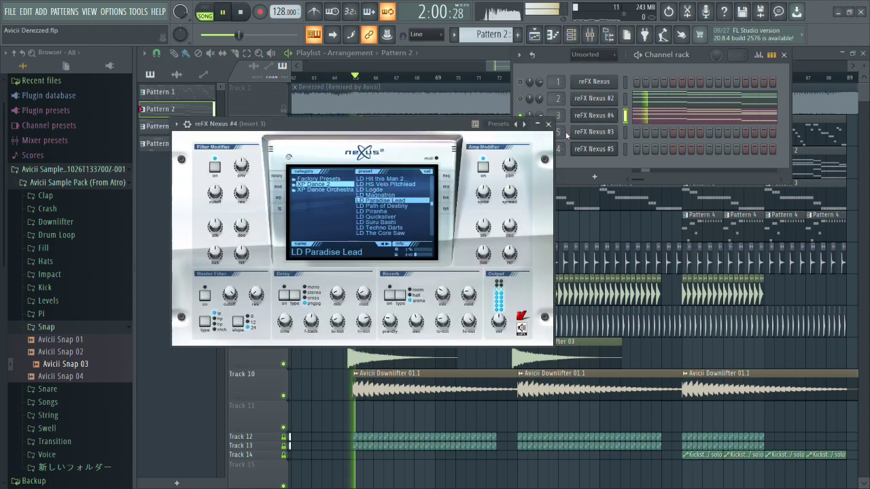
pyautogui.click(318, 179)
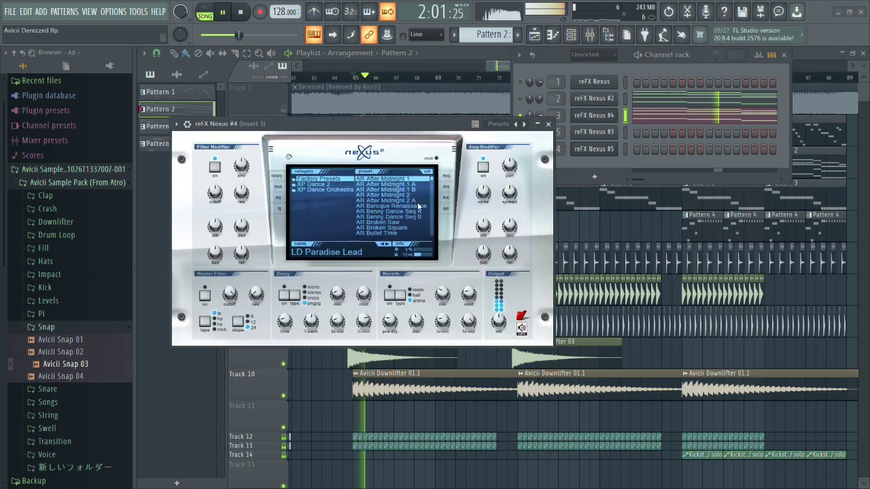
pyautogui.click(548, 125)
pyautogui.press('F6')
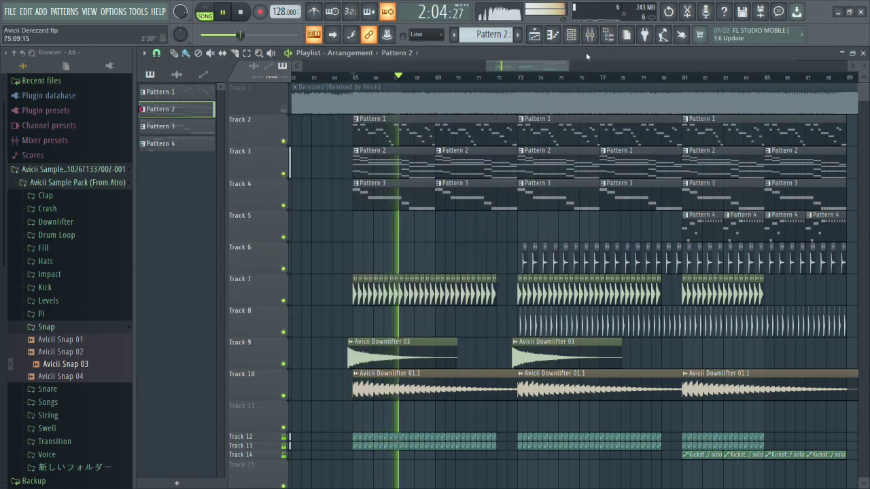
# Add Fruity parametric EQ 2 to Insert 3, cut the lows with band 1 and raise the high shelf 5.3 dB at 3418 Hz.
pyautogui.press('F9')
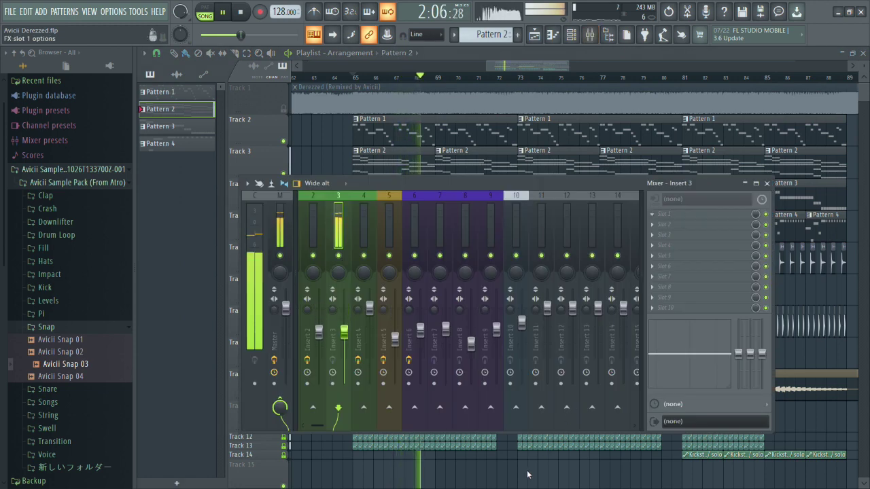
pyautogui.click(528, 475)
pyautogui.moveTo(252, 244); pyautogui.dragTo(279, 291)
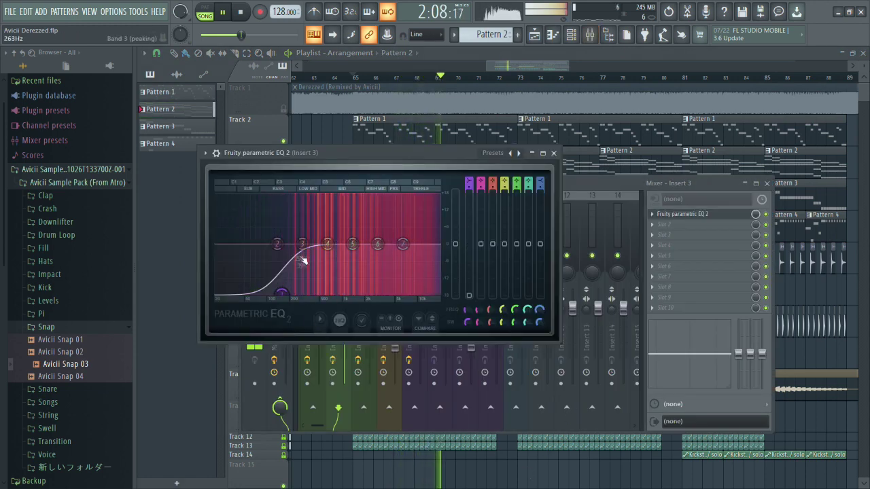
pyautogui.moveTo(403, 244); pyautogui.dragTo(383, 229)
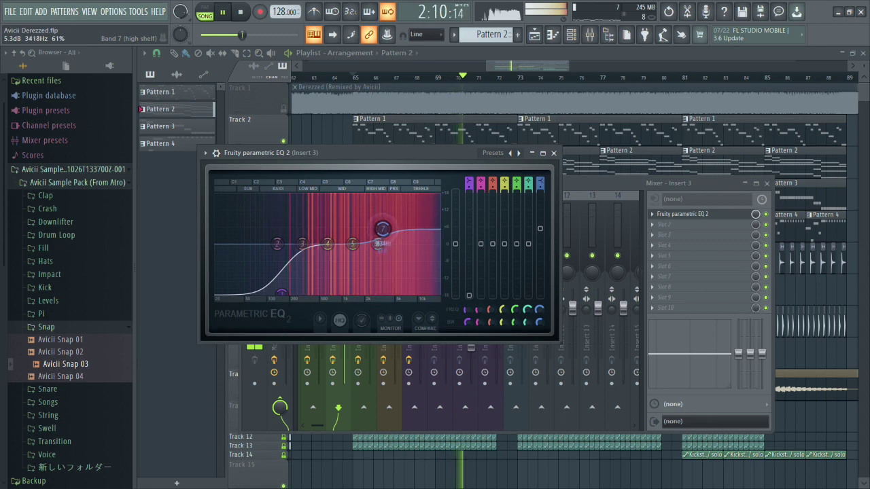
# Add Fruity Reeverb 2 in slot 10 and Fruity Filter in slot 2 of Insert 3, adjusting room size and high pass.
pyautogui.click(682, 214)
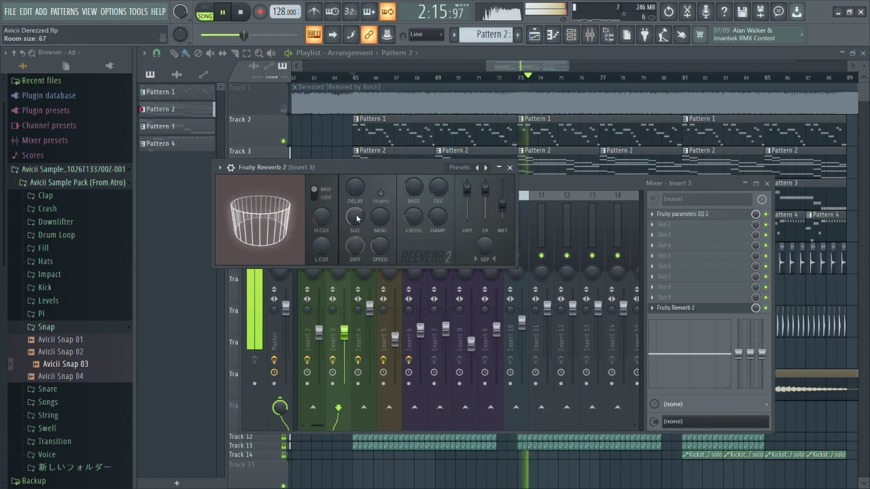
pyautogui.click(509, 167)
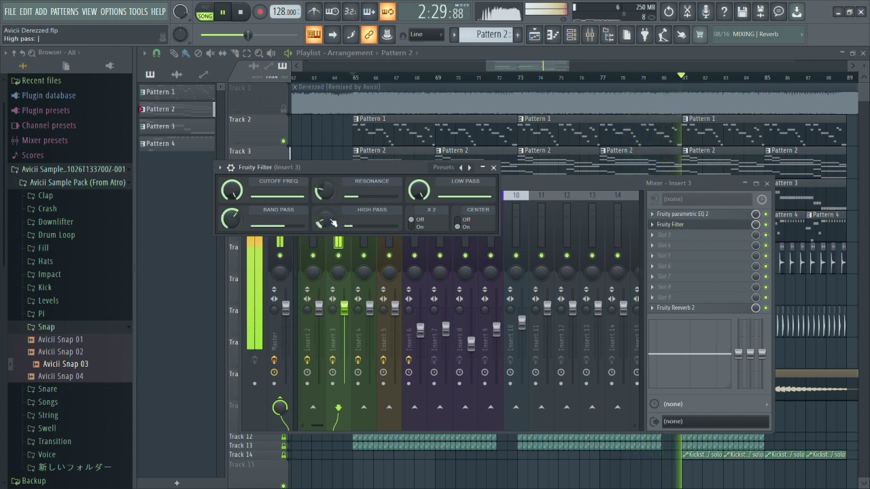
pyautogui.click(493, 167)
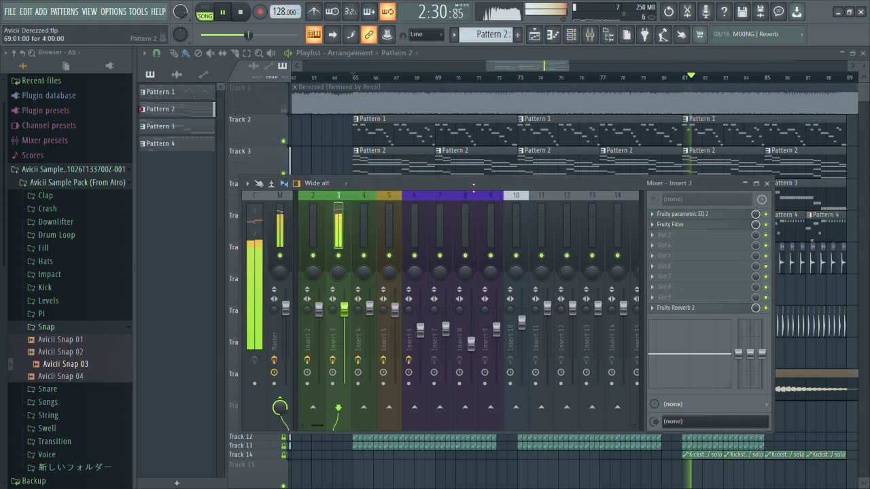
# Close the mixer, re-enable all channels in the channel rack and listen to the full arrangement through bar 69.
pyautogui.click(364, 256)
pyautogui.click(766, 183)
pyautogui.click(571, 34)
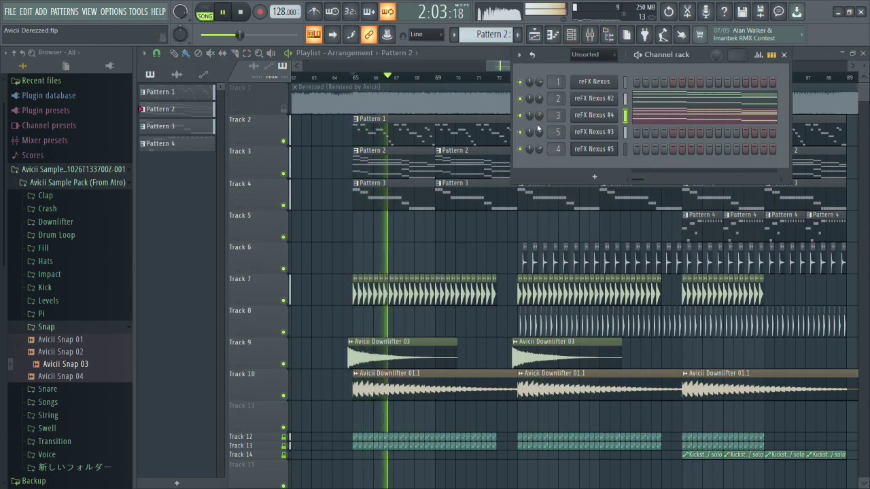
pyautogui.rightClick(490, 225)
pyautogui.scroll(-1, 493, 238)
pyautogui.scroll(2, 498, 244)
pyautogui.press('F6')
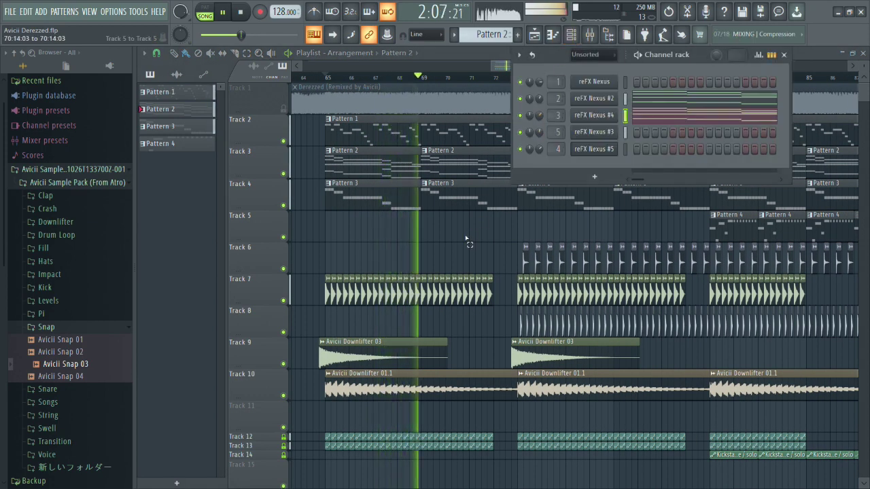
pyautogui.press('F6')
# Compare bar 69 onward against the soloed Track 1 reference, then restore the other playlist tracks.
pyautogui.keyDown('ctrl'); pyautogui.click(284, 109); pyautogui.keyUp('ctrl')
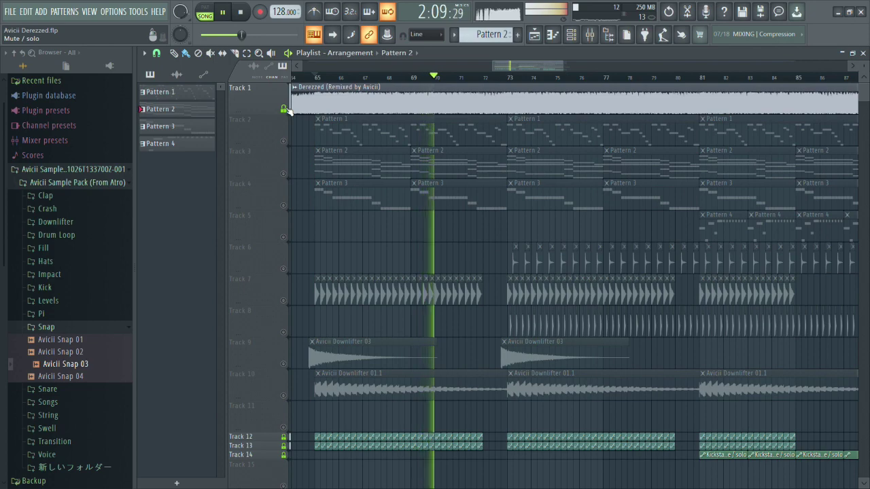
pyautogui.scroll(1, 417, 79)
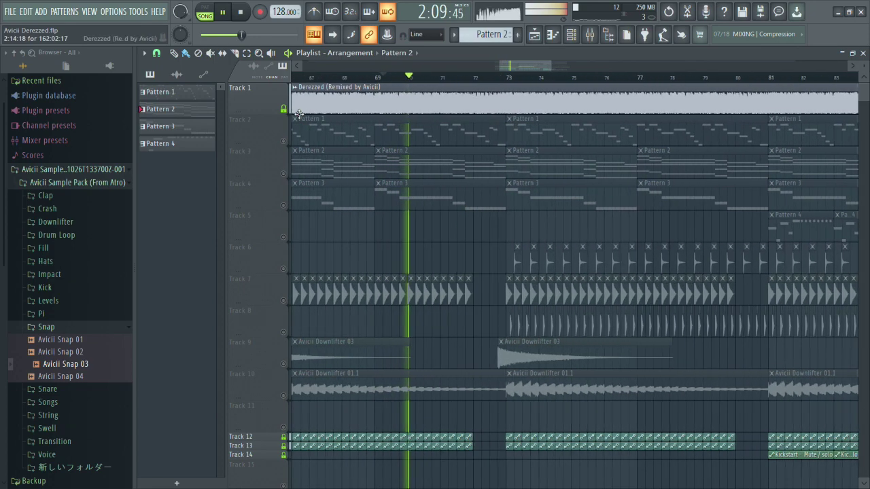
pyautogui.keyDown('ctrl'); pyautogui.click(284, 109); pyautogui.keyUp('ctrl')
pyautogui.click(283, 110)
# Raise the high shelf of the Insert 1 Fruity parametric EQ 2 to 7.7 dB at 6561 Hz.
pyautogui.press('F9')
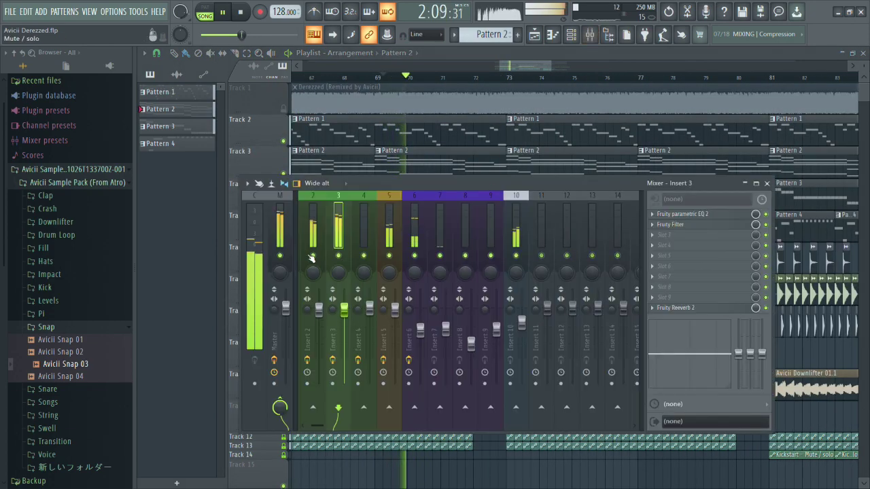
pyautogui.press('space')
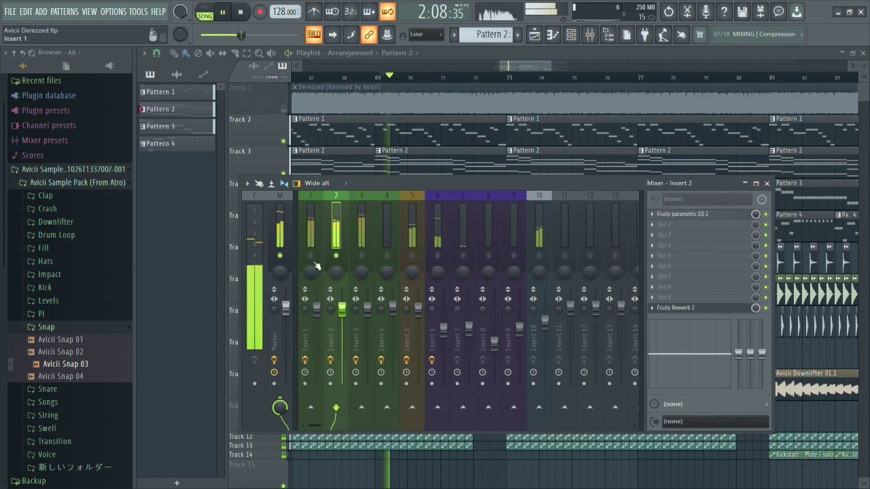
pyautogui.click(314, 239)
pyautogui.click(693, 216)
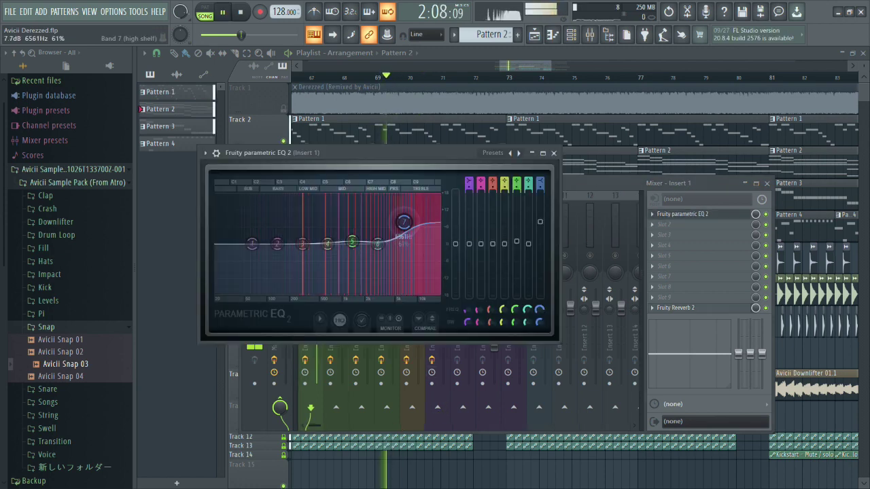
pyautogui.click(553, 153)
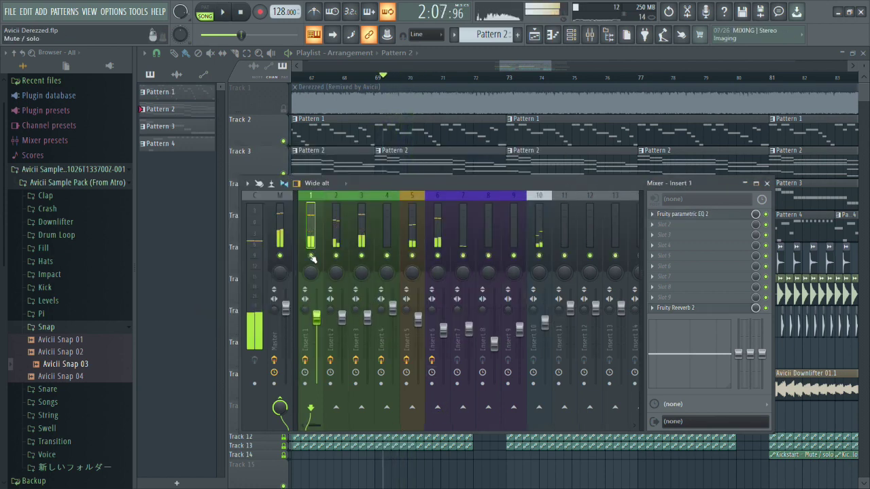
# Close the mixer, play the mix from bar 69, and solo Track 1 to hear the same passage in the reference.
pyautogui.press('F9')
pyautogui.scroll(-1, 598, 322)
pyautogui.scroll(1, 432, 227)
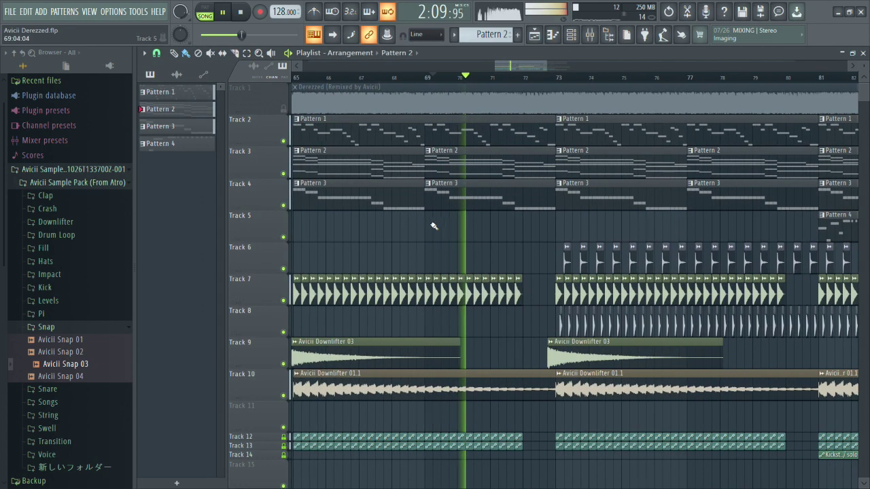
pyautogui.rightClick(284, 108)
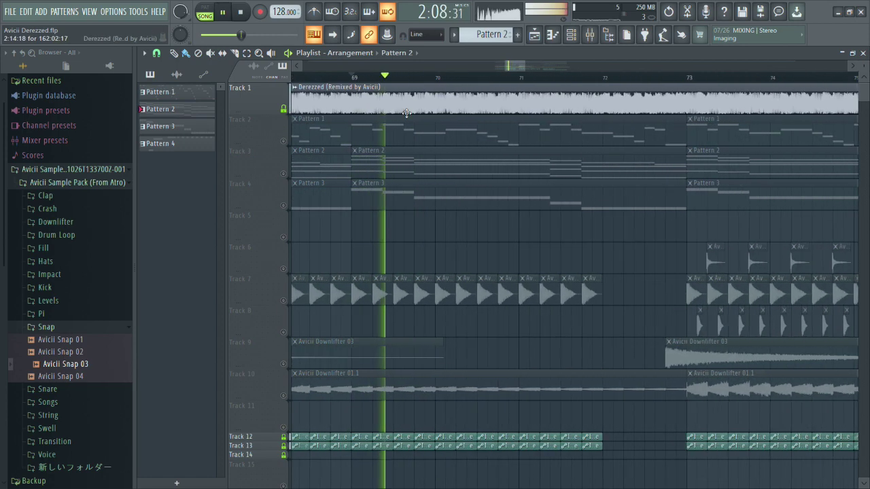
pyautogui.click(384, 79)
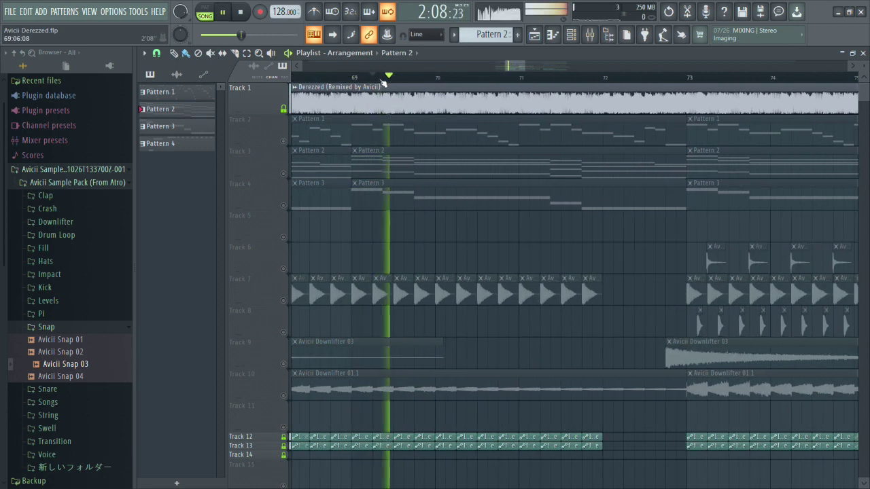
pyautogui.press('space')
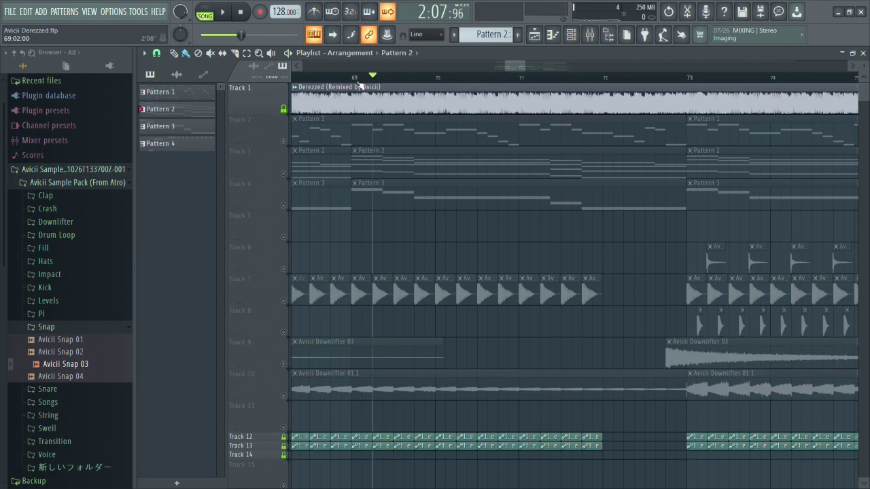
pyautogui.press('space')
pyautogui.scroll(-3, 466, 161)
pyautogui.press('space')
# Unsolo Track 1 and restart playback of the full mix near bar 65.
pyautogui.rightClick(283, 109)
pyautogui.press('space')
pyautogui.scroll(-4, 461, 141)
pyautogui.click(345, 77)
pyautogui.scroll(1, 435, 149)
pyautogui.scroll(1, 436, 149)
# Show the channel rack and mixer, toggle the reFX Nexus #4 solo and isolate Insert 3 for listening.
pyautogui.click(570, 34)
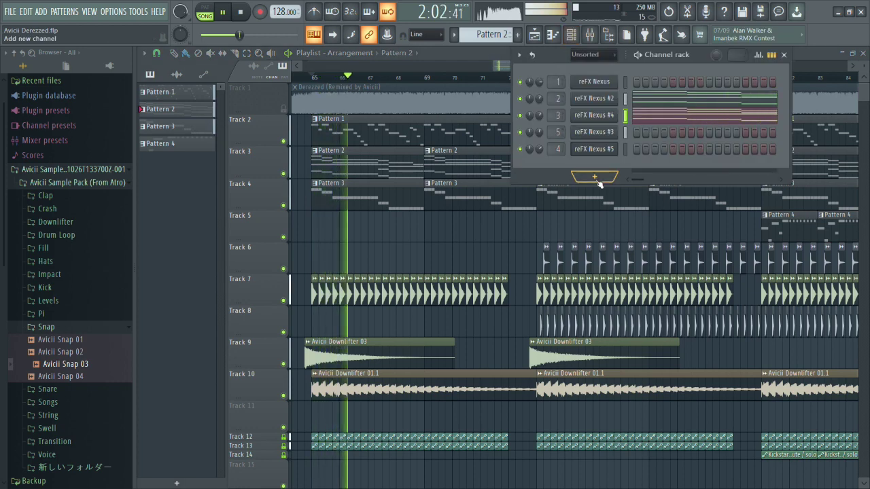
pyautogui.rightClick(520, 116)
pyautogui.rightClick(520, 116)
pyautogui.click(590, 36)
pyautogui.click(361, 243)
pyautogui.rightClick(359, 257)
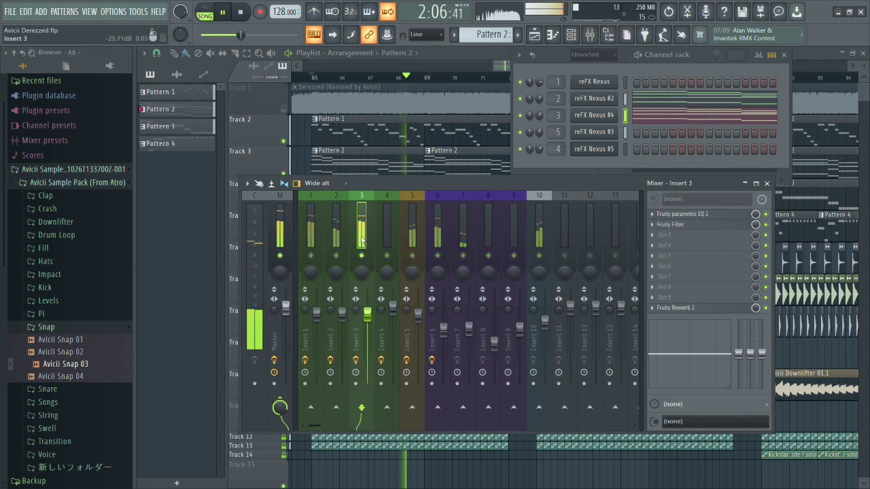
# Reshape the Insert 3 Fruity parametric EQ 2 by boosting band 5 near 3.5 kHz and lowering the high shelf.
pyautogui.click(682, 214)
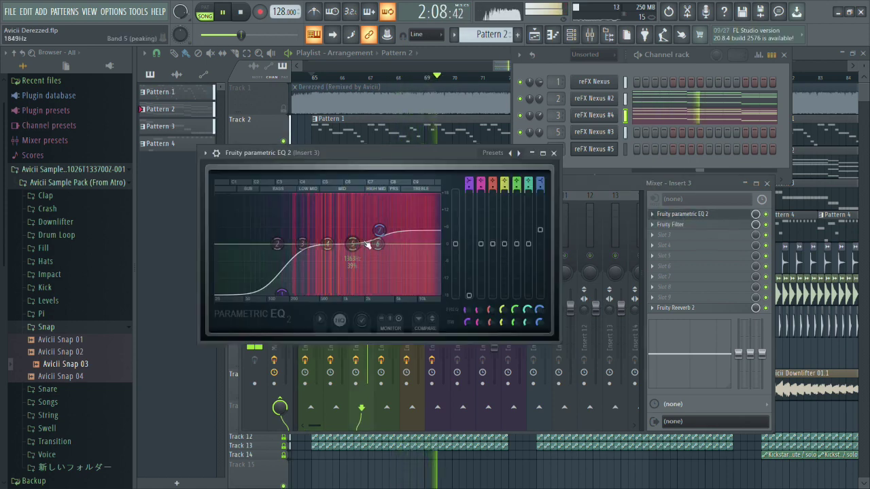
pyautogui.moveTo(384, 239); pyautogui.dragTo(353, 248)
pyautogui.hotkey('ctrl', 'z')
pyautogui.moveTo(383, 237)
pyautogui.mouseDown()
pyautogui.moveTo(361, 237)
pyautogui.moveTo(384, 237)
pyautogui.mouseUp()
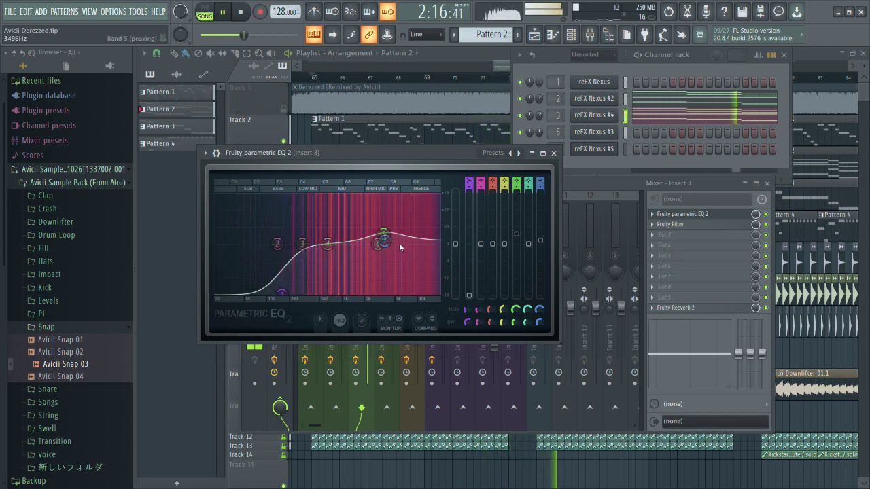
pyautogui.click(553, 153)
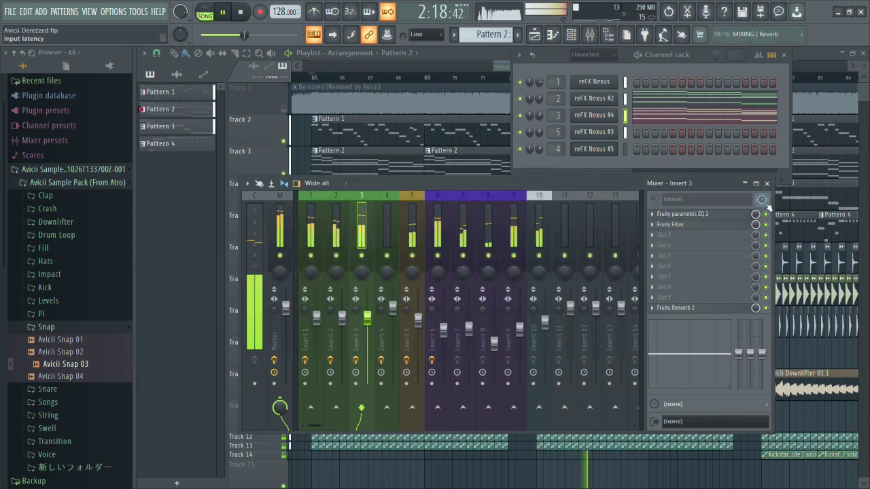
# Bypass Fruity parametric EQ 2 and Fruity Filter on Insert 3 and stop playback with reFX Nexus #4 soloed.
pyautogui.click(755, 184)
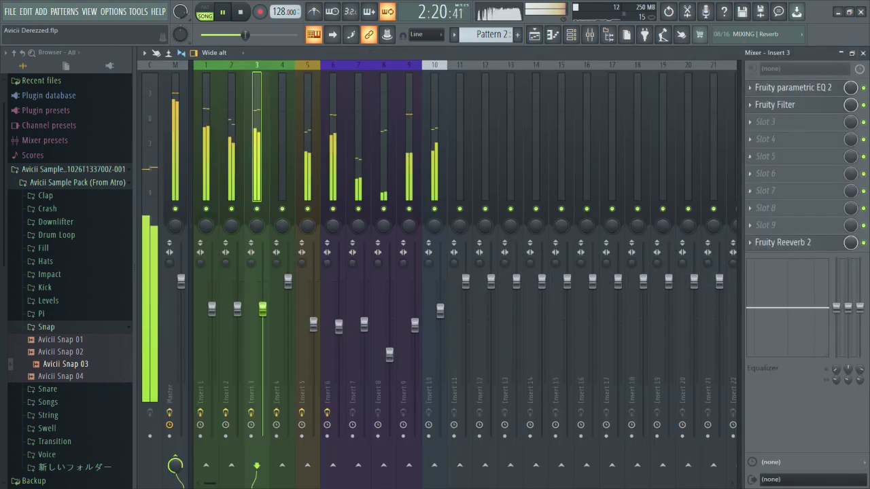
pyautogui.click(852, 54)
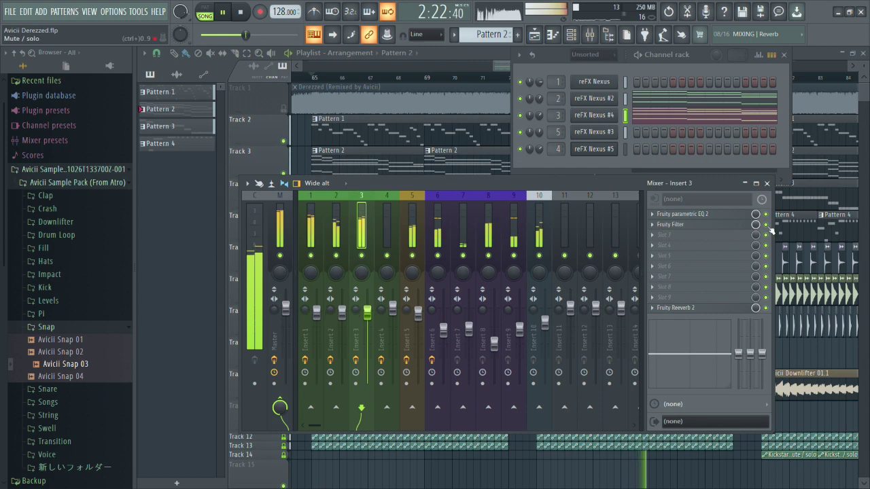
pyautogui.press('space')
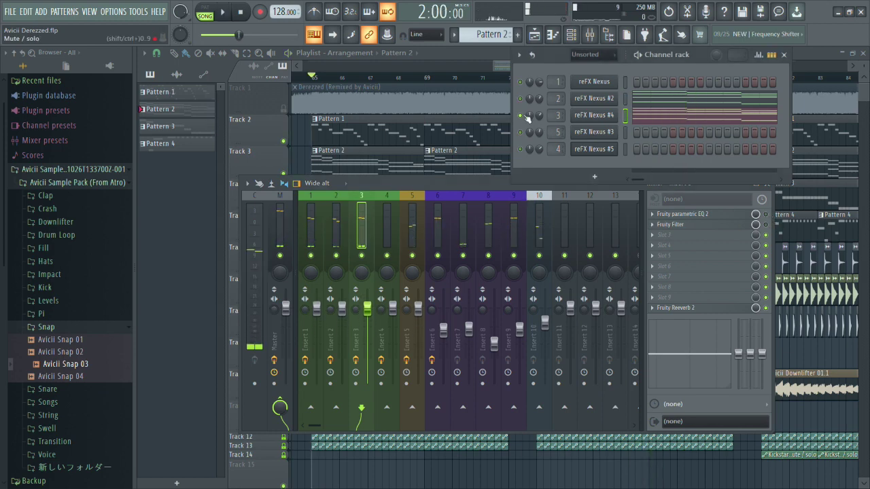
# Play the soloed reFX Nexus #4 and check which preset it has loaded.
pyautogui.press('space')
pyautogui.click(594, 116)
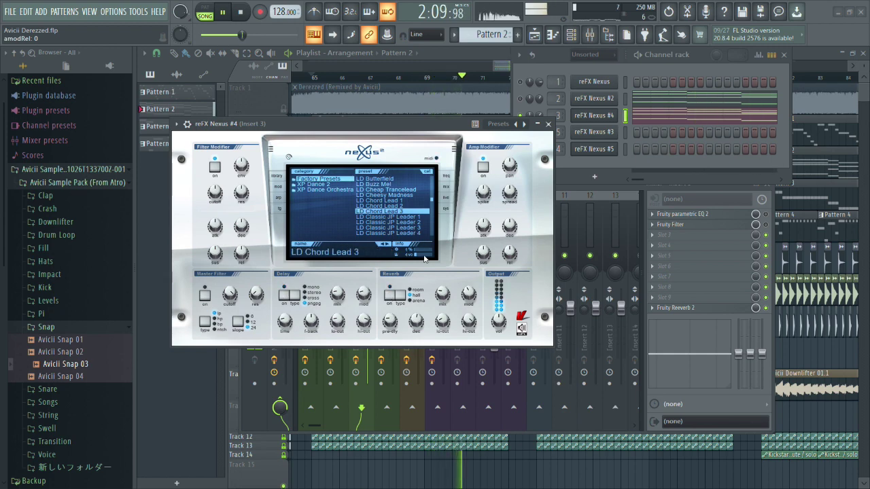
pyautogui.click(548, 124)
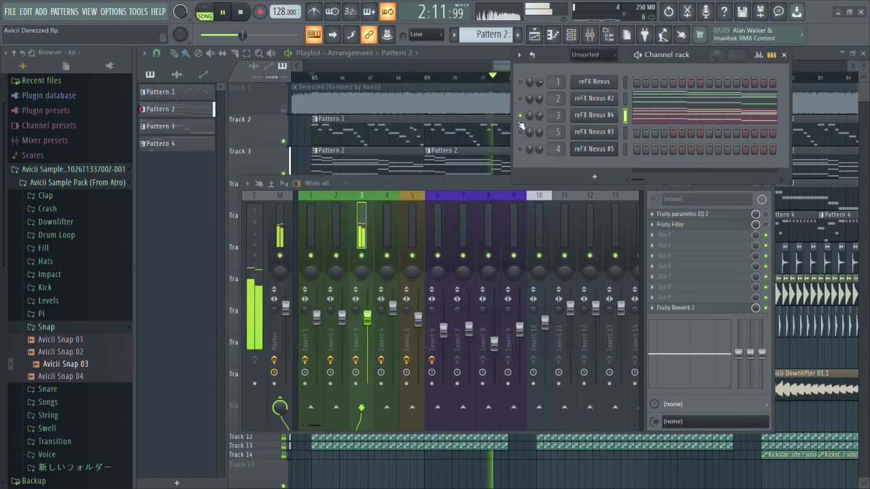
pyautogui.click(767, 186)
pyautogui.press('F6')
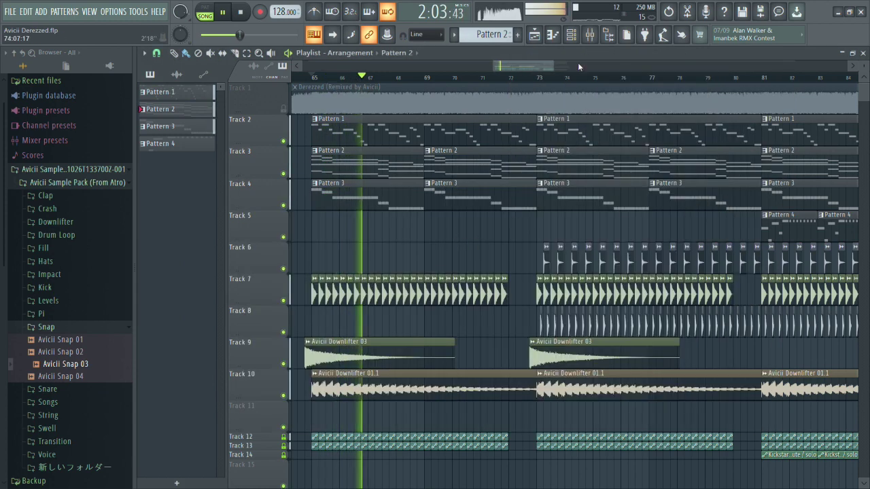
# Isolate Insert 3 in the mixer and re-enable its Fruity parametric EQ 2 and Fruity Filter.
pyautogui.press('F9')
pyautogui.rightClick(362, 256)
pyautogui.click(711, 217)
pyautogui.click(766, 215)
pyautogui.click(746, 216)
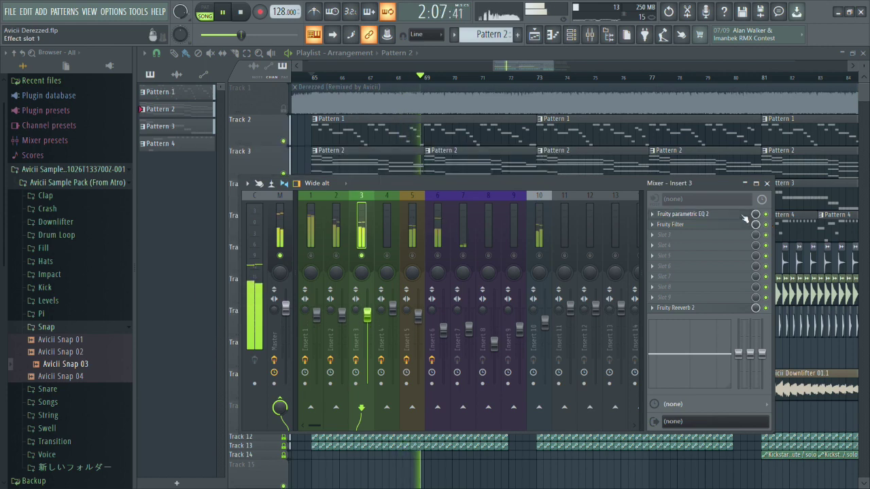
# Raise the band 7 high shelf of Insert 3's Fruity parametric EQ 2 and shift it down to about 2 kHz.
pyautogui.click(744, 218)
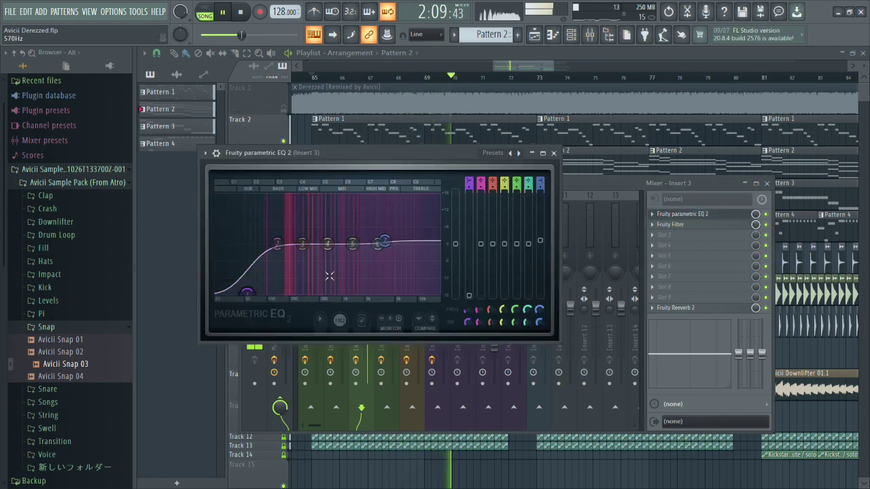
pyautogui.moveTo(383, 237); pyautogui.dragTo(368, 226)
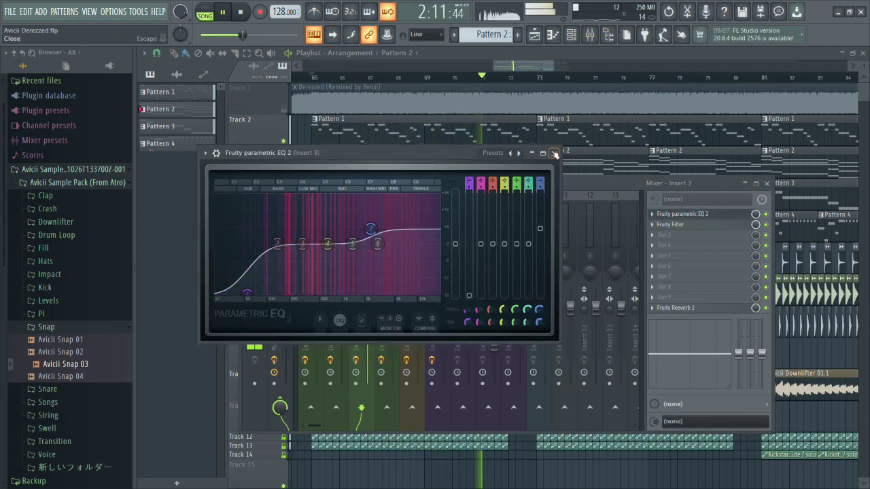
pyautogui.click(553, 152)
pyautogui.press('F9')
# Restart playback of the arrangement near bar 65 to hear the brighter Insert 3.
pyautogui.scroll(-2, 642, 272)
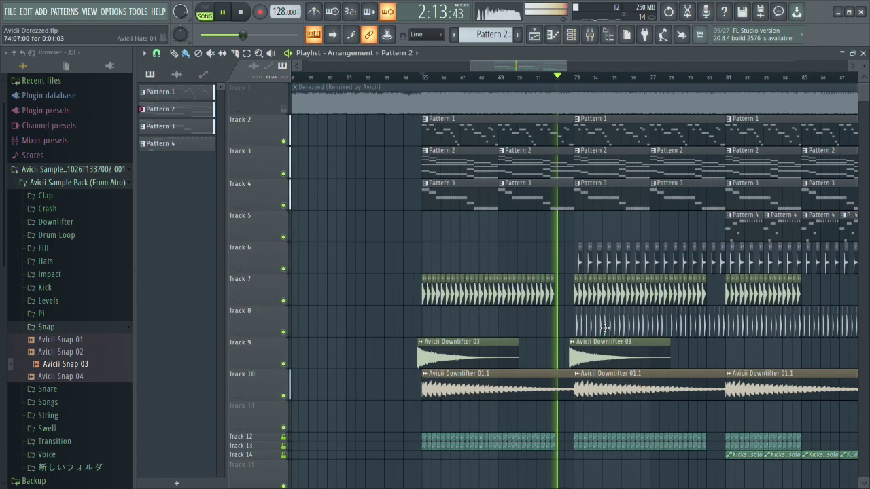
pyautogui.press('space')
pyautogui.press('space')
pyautogui.scroll(2, 541, 237)
# Move the reFX Nexus #5 channel above reFX Nexus #3 in the channel rack.
pyautogui.click(574, 37)
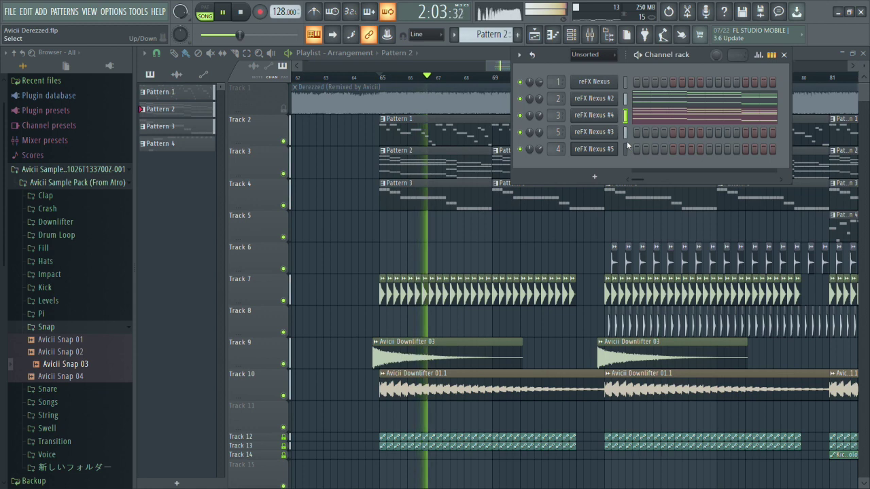
pyautogui.click(572, 37)
pyautogui.click(572, 37)
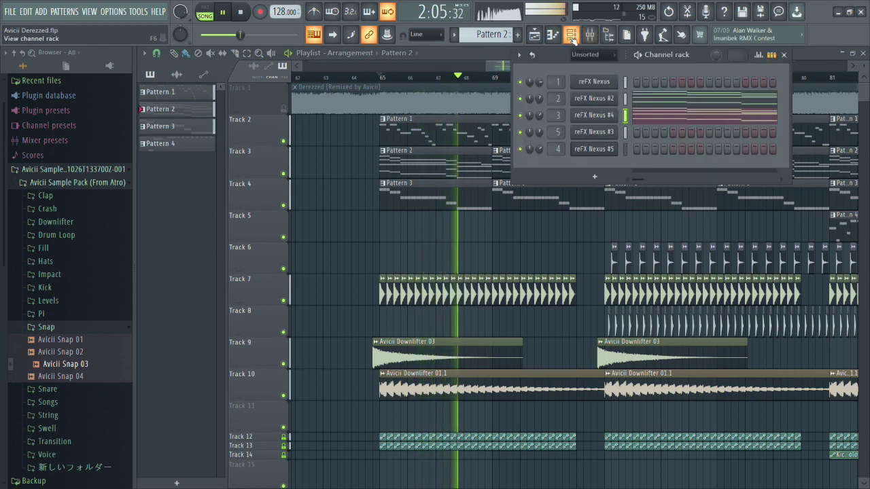
pyautogui.click(572, 37)
pyautogui.click(589, 37)
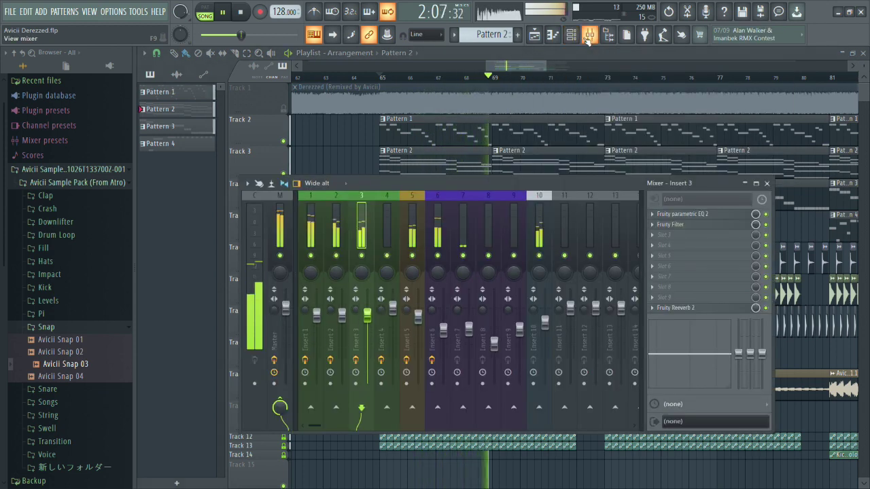
pyautogui.click(589, 38)
pyautogui.click(572, 37)
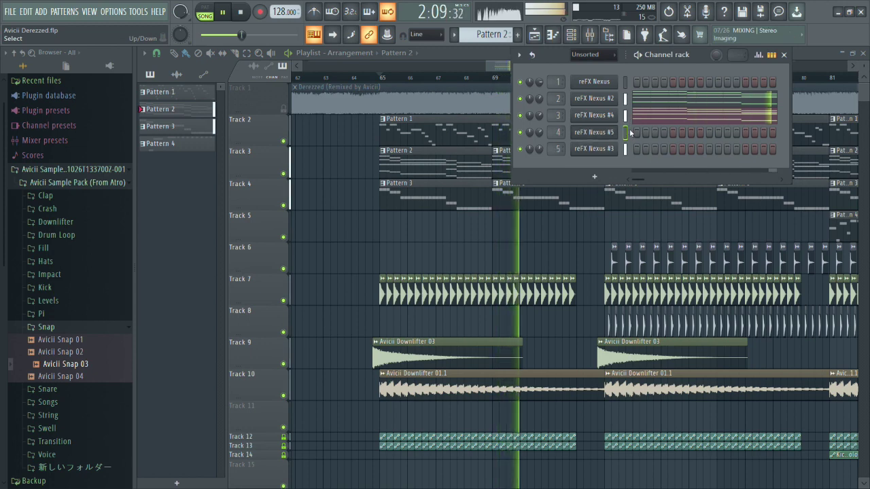
# Add another reFX Nexus channel and load a lead (LD) preset from its factory presets.
pyautogui.click(713, 208)
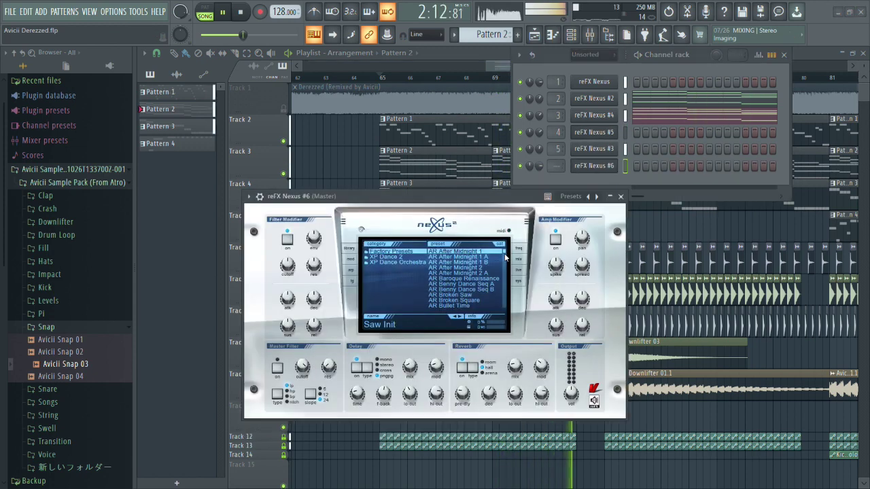
pyautogui.scroll(-5, 500, 271)
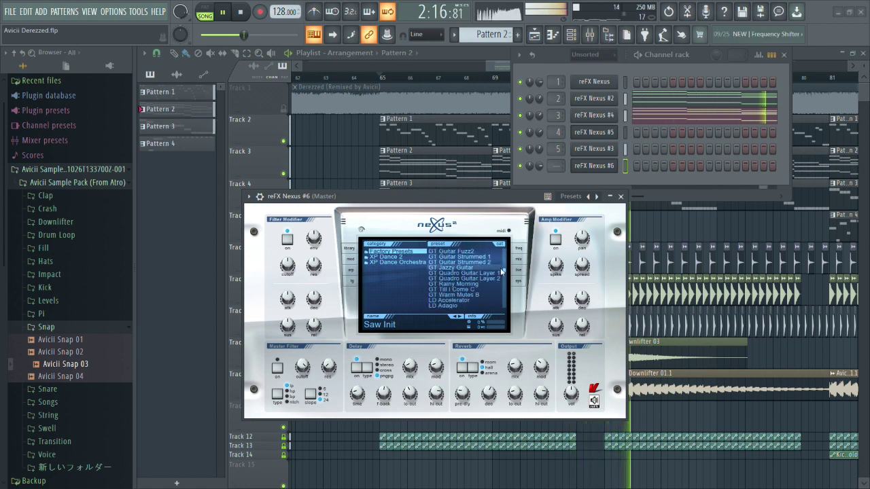
pyautogui.click(471, 299)
pyautogui.click(620, 197)
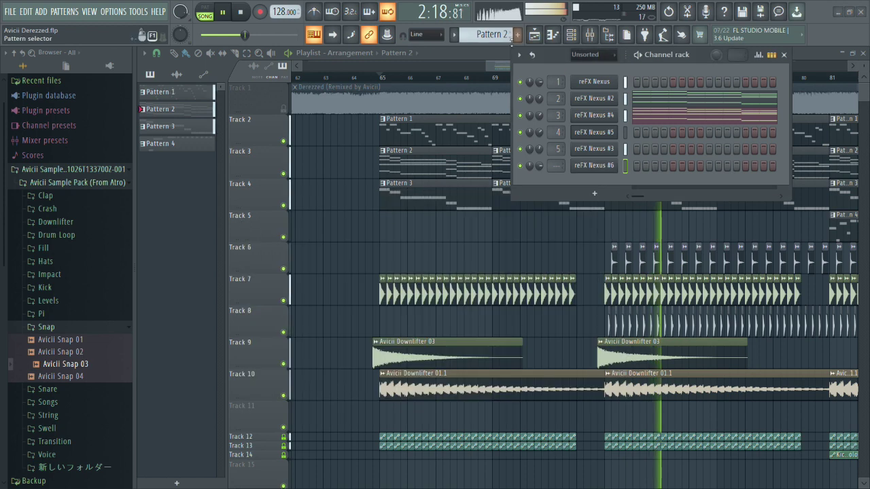
# Copy the Pattern 1 melody from reFX Nexus into reFX Nexus #6 and place that channel directly below reFX Nexus.
pyautogui.scroll(1, 506, 37)
pyautogui.click(623, 165)
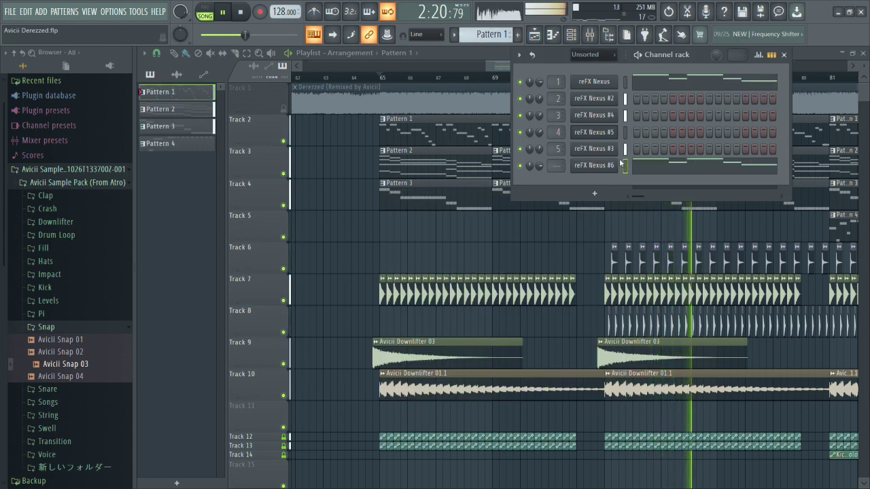
pyautogui.hotkey('alt', 'Up')
pyautogui.hotkey('alt', 'Up')
pyautogui.hotkey('alt', 'Up')
pyautogui.hotkey('alt', 'Up')
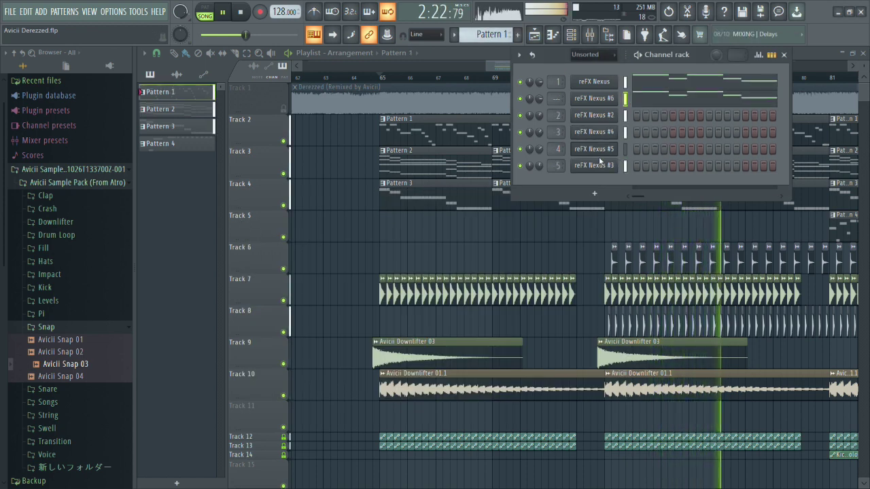
# Route reFX Nexus #6 to the free Insert 11 and move that mixer track to the Insert 2 position.
pyautogui.scroll(8, 563, 106)
pyautogui.click(590, 35)
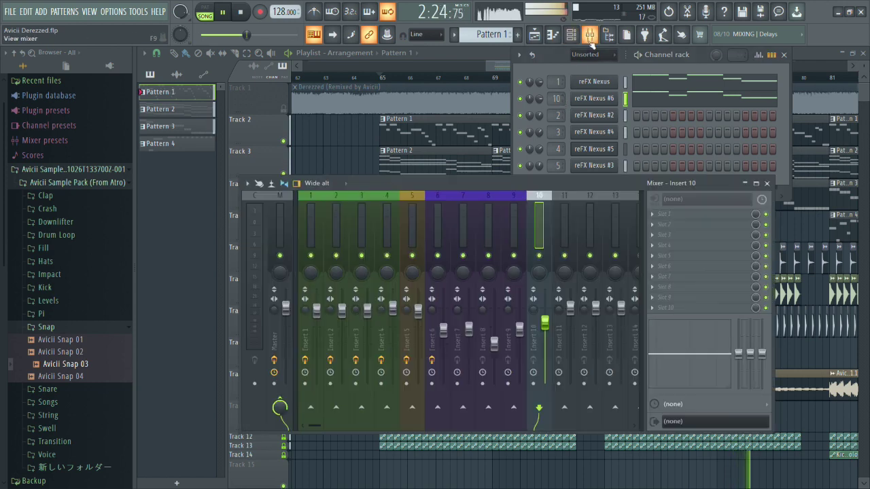
pyautogui.scroll(1, 557, 99)
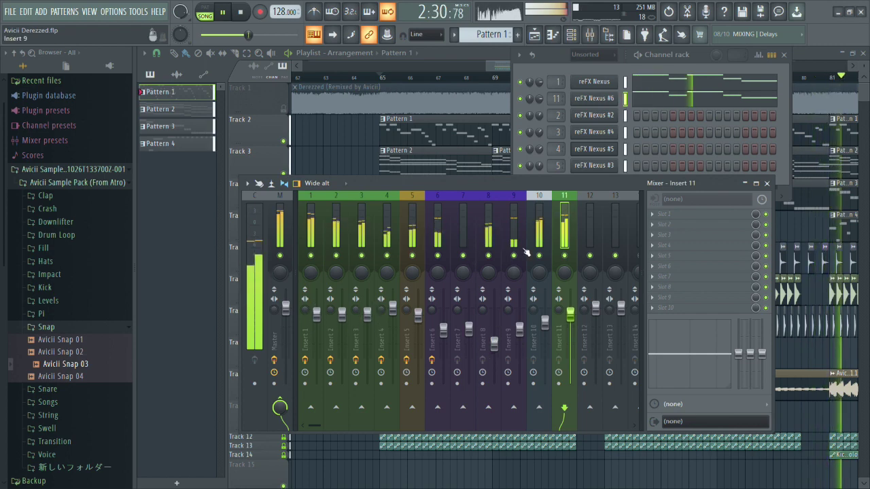
pyautogui.hotkey('alt', 'Left')
pyautogui.hotkey('alt', 'Left')
pyautogui.hotkey('alt', 'Left')
pyautogui.hotkey('alt', 'Left')
pyautogui.scroll(-5, 523, 239)
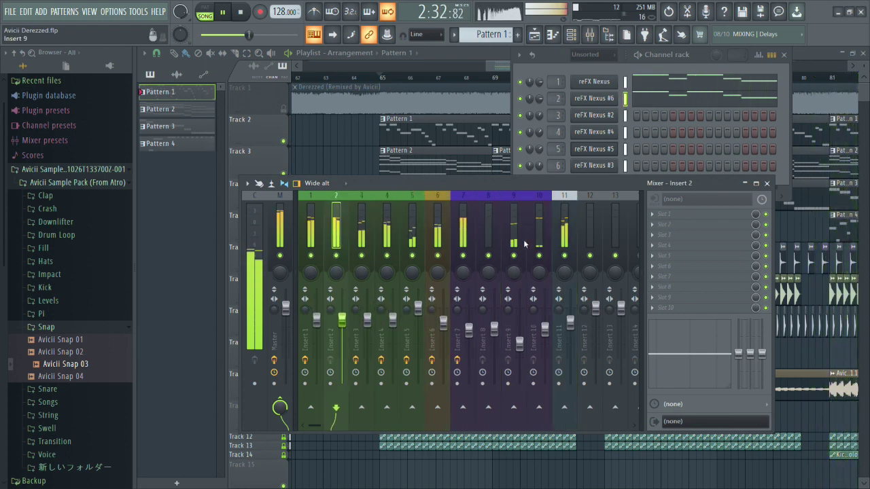
# Close the mixer and channel rack and replay the full mix from bar 65 with the added lead layer.
pyautogui.press('space')
pyautogui.click(768, 183)
pyautogui.press('F6')
pyautogui.press('space')
pyautogui.scroll(4, 462, 239)
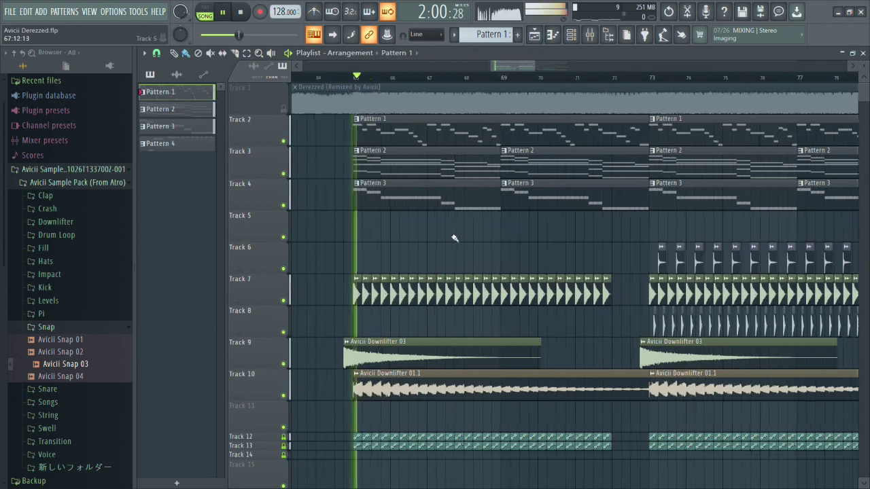
# Solo Track 1 and listen to the reference from bar 65 to about bar 69.
pyautogui.press('space')
pyautogui.rightClick(284, 108)
pyautogui.press('space')
pyautogui.scroll(3, 367, 205)
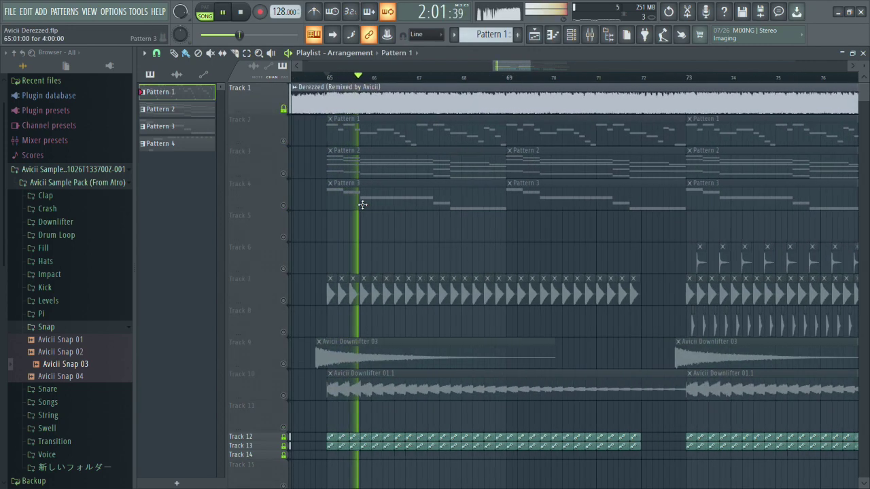
pyautogui.scroll(2, 475, 154)
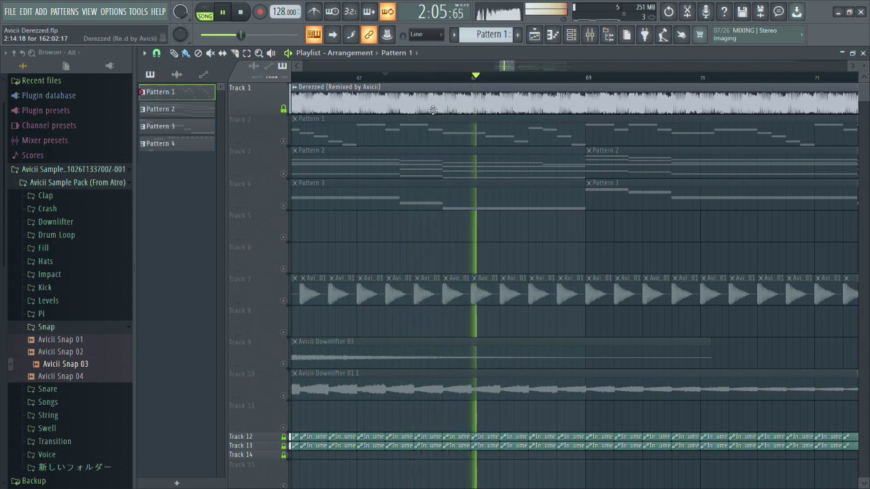
pyautogui.scroll(-3, 429, 156)
pyautogui.scroll(3, 555, 240)
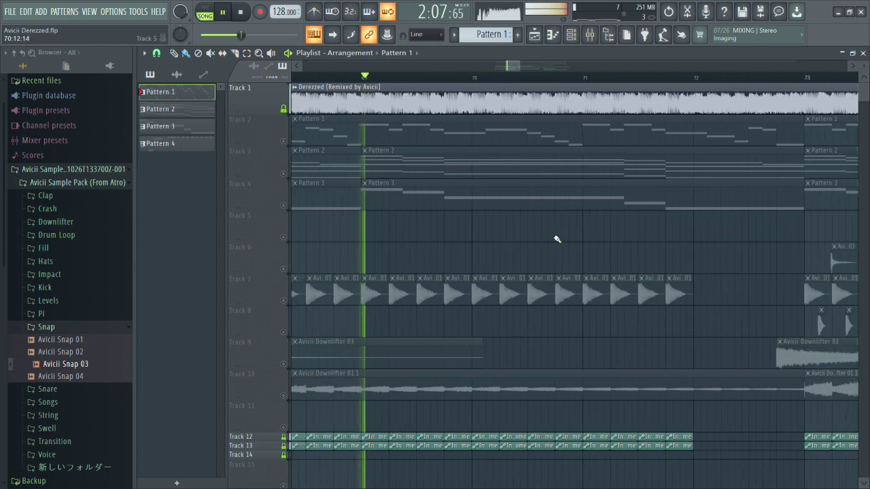
pyautogui.scroll(-2, 556, 237)
pyautogui.click(460, 79)
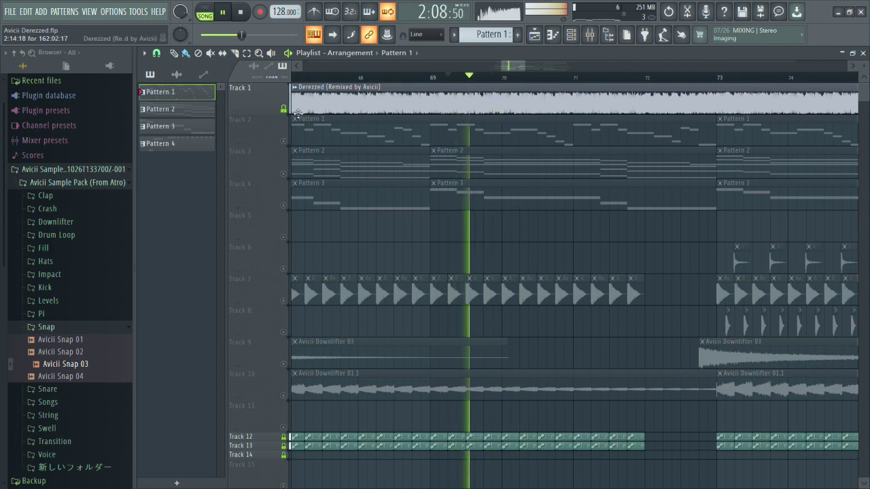
# Unsolo Track 1, isolate reFX Nexus #6 and switch its preset to LD A Simple Saw.
pyautogui.click(285, 109)
pyautogui.click(571, 34)
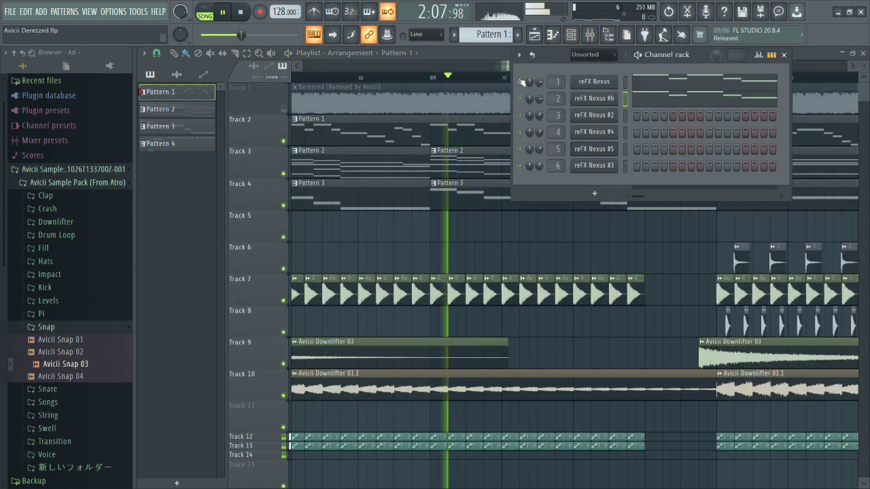
pyautogui.click(595, 100)
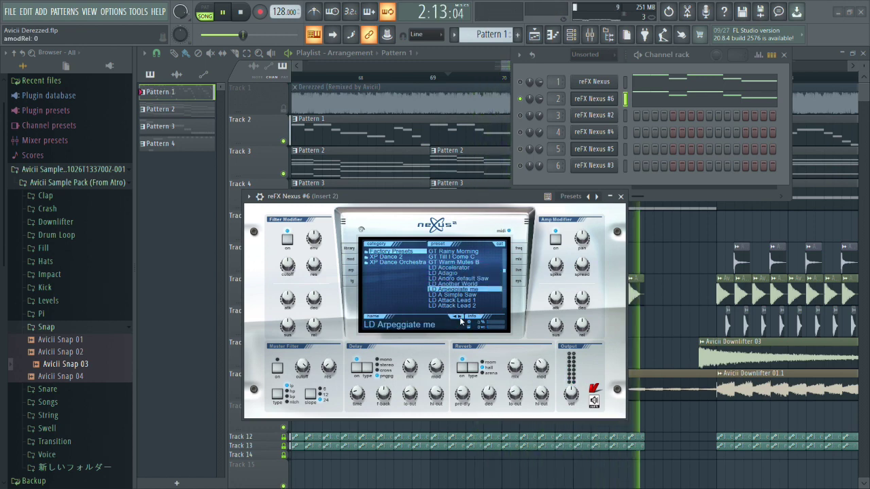
pyautogui.click(460, 317)
pyautogui.click(459, 317)
pyautogui.click(455, 317)
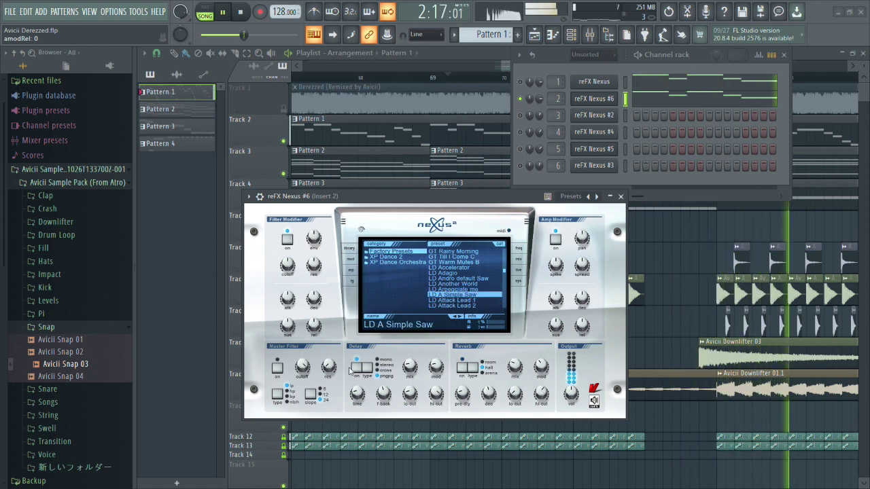
# Unsolo reFX Nexus #6 and restart playback of the full mix from bar 69.
pyautogui.click(618, 196)
pyautogui.rightClick(520, 99)
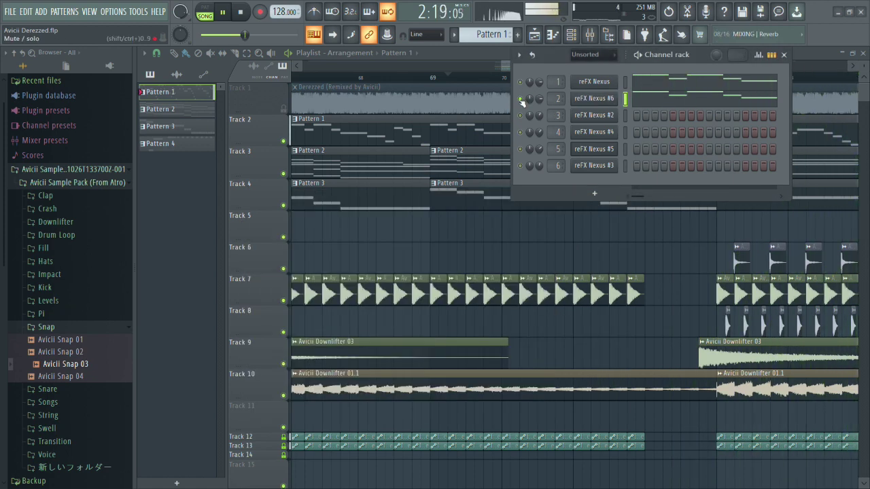
pyautogui.rightClick(518, 233)
pyautogui.scroll(-5, 525, 248)
pyautogui.press('space')
pyautogui.press('space')
pyautogui.scroll(4, 558, 247)
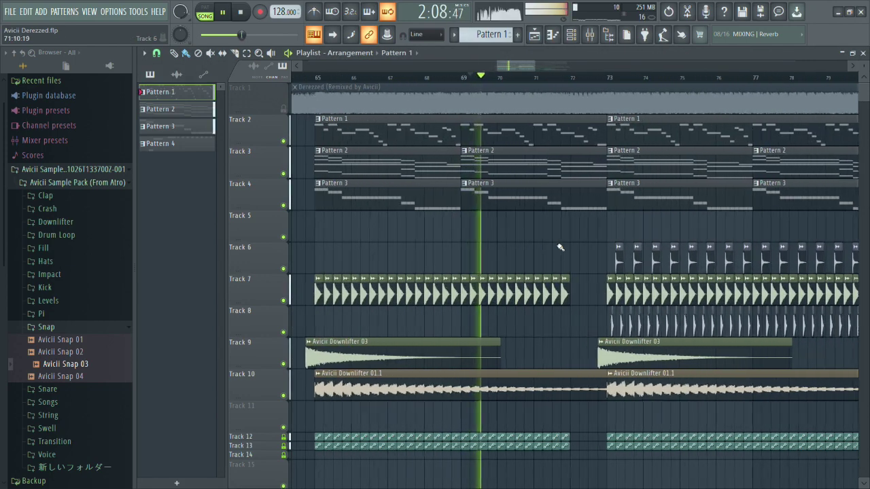
# Toggle the reFX Nexus #6 solo in the channel rack to compare the layer against the full mix.
pyautogui.click(570, 30)
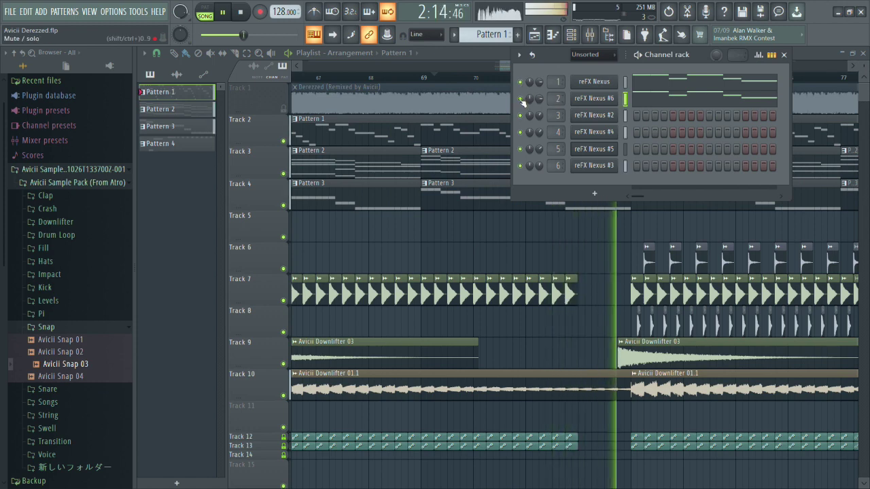
pyautogui.rightClick(520, 99)
pyautogui.click(521, 82)
pyautogui.scroll(-2, 505, 249)
pyautogui.scroll(3, 523, 242)
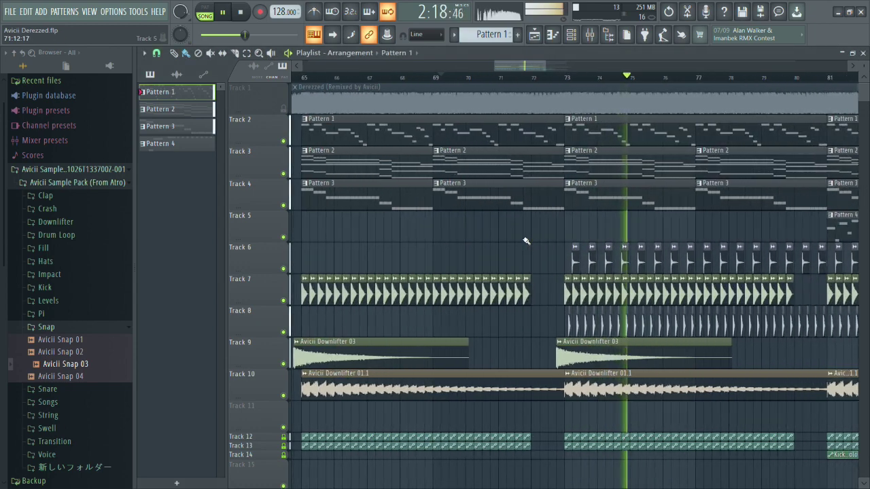
# Alternate between the soloed Track 1 reference and the full mix around bar 69 to compare them.
pyautogui.scroll(-4, 524, 241)
pyautogui.scroll(3, 581, 237)
pyautogui.rightClick(284, 108)
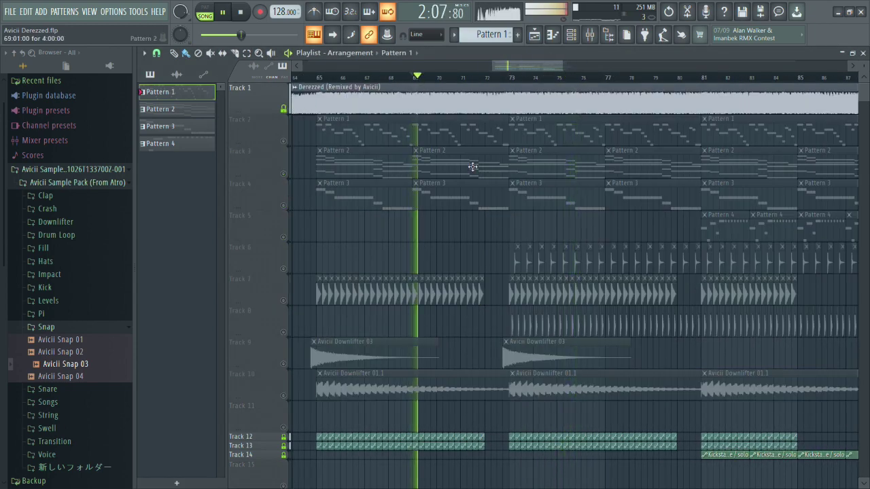
pyautogui.scroll(2, 452, 190)
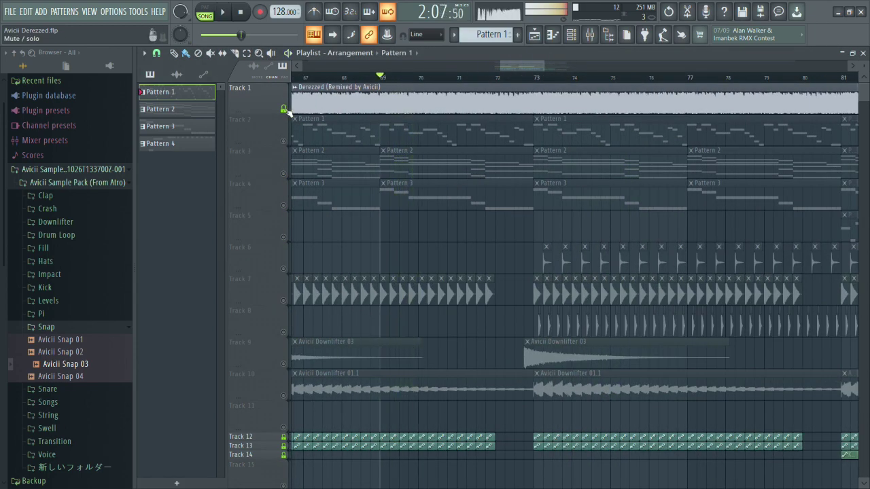
pyautogui.rightClick(283, 108)
pyautogui.rightClick(283, 109)
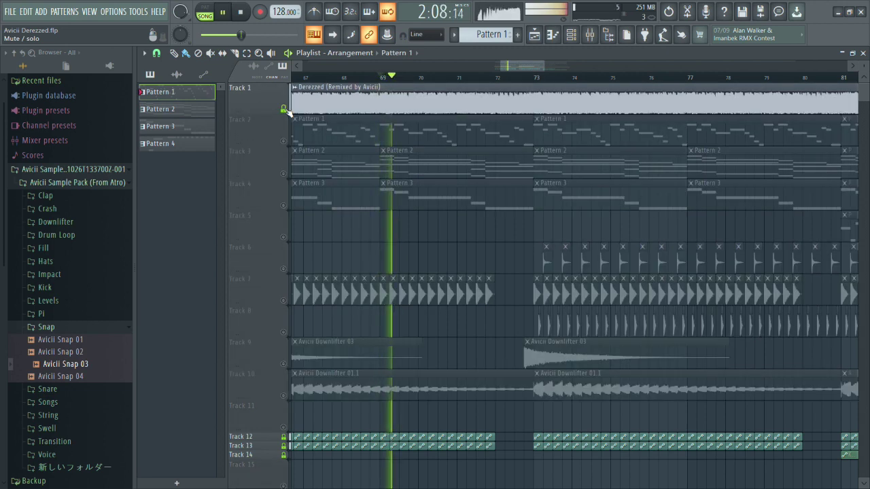
pyautogui.rightClick(283, 108)
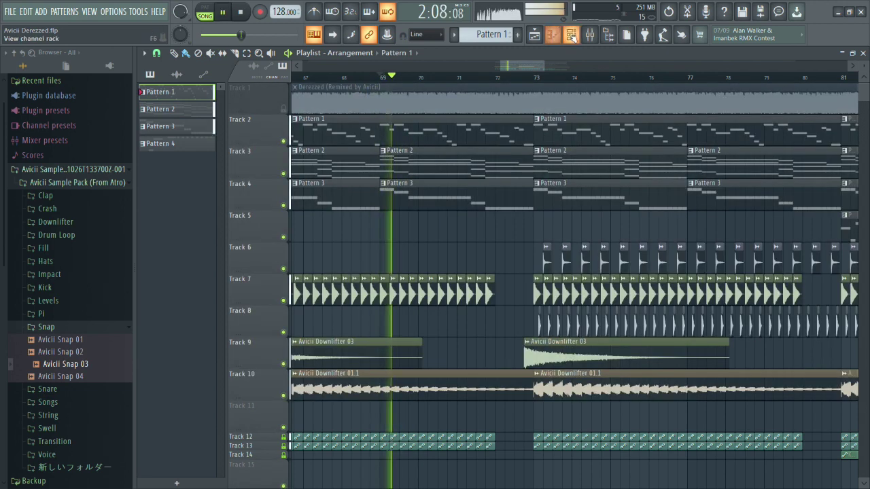
# Add Fruity Reeverb 2 in slot 10 of mixer Insert 2 for the reFX Nexus #6 layer.
pyautogui.click(571, 34)
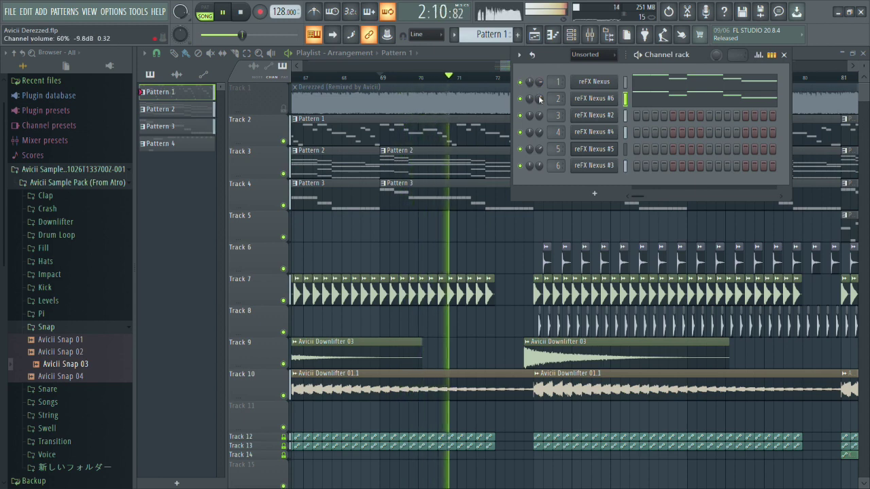
pyautogui.press('F9')
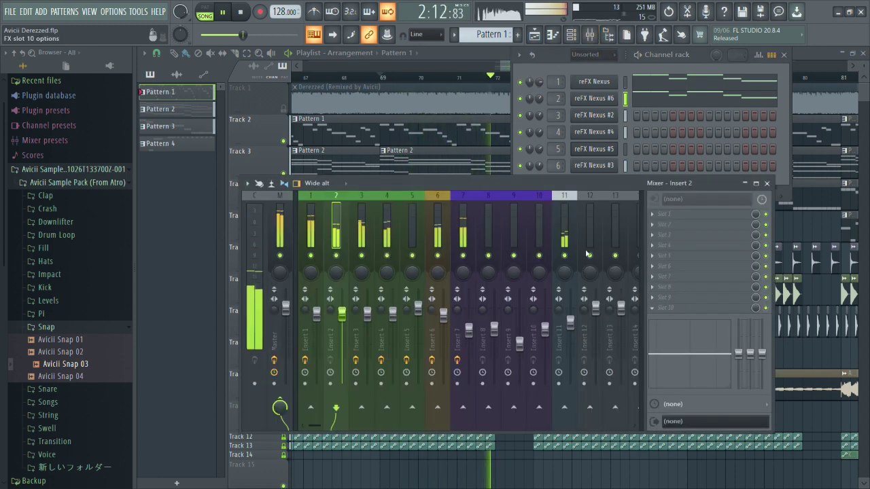
pyautogui.click(683, 308)
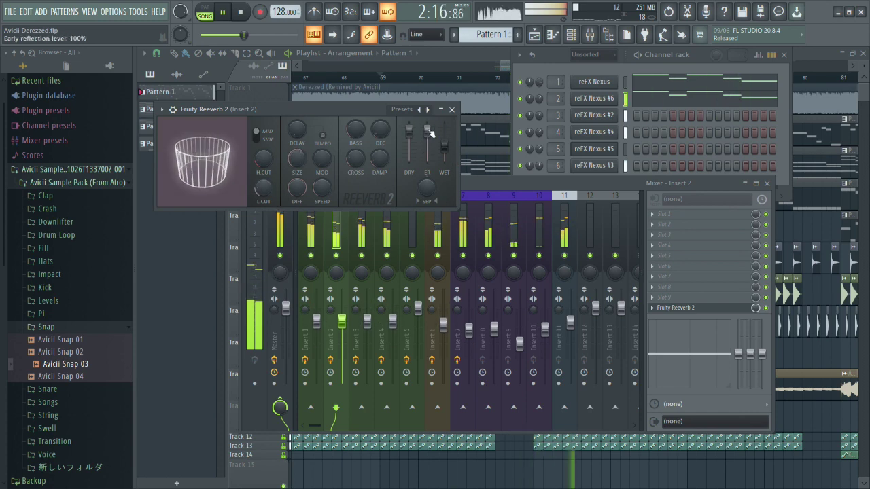
pyautogui.click(451, 110)
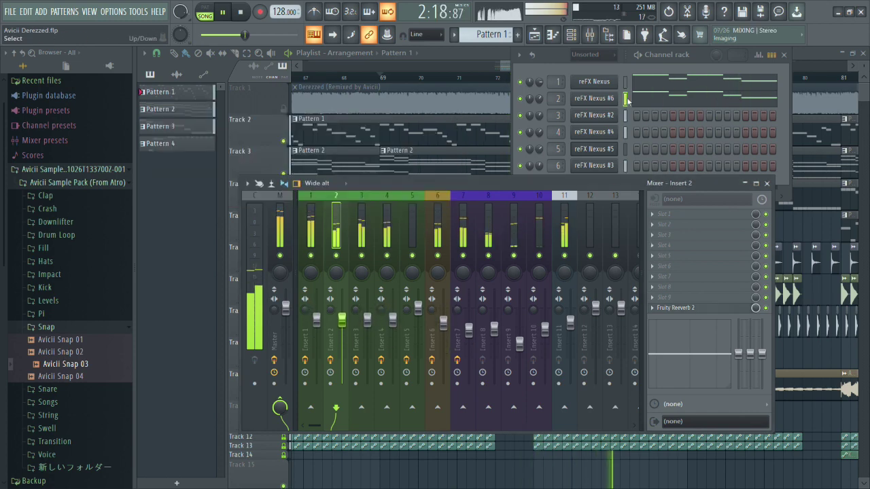
# Solo reFX Nexus #6 and audition its lead presets in order from LD Attack Lead 1 to LD Brass 3.
pyautogui.rightClick(520, 99)
pyautogui.click(597, 101)
pyautogui.click(462, 318)
pyautogui.click(466, 185)
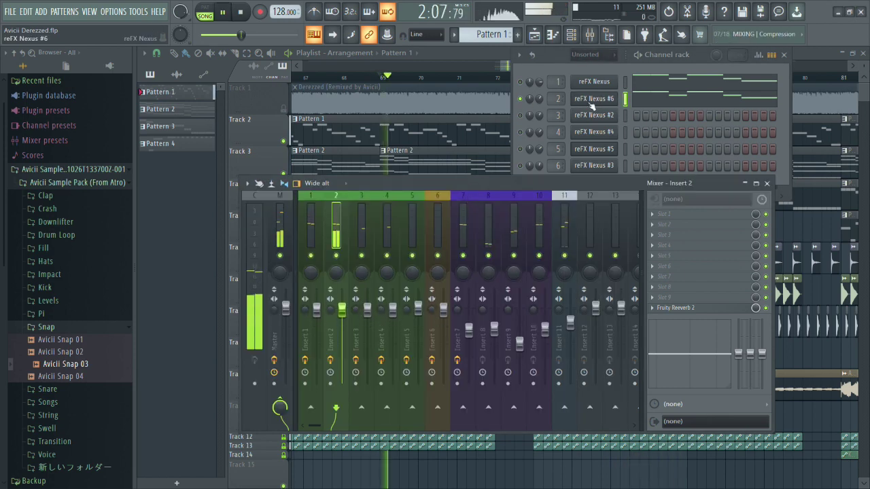
pyautogui.click(593, 100)
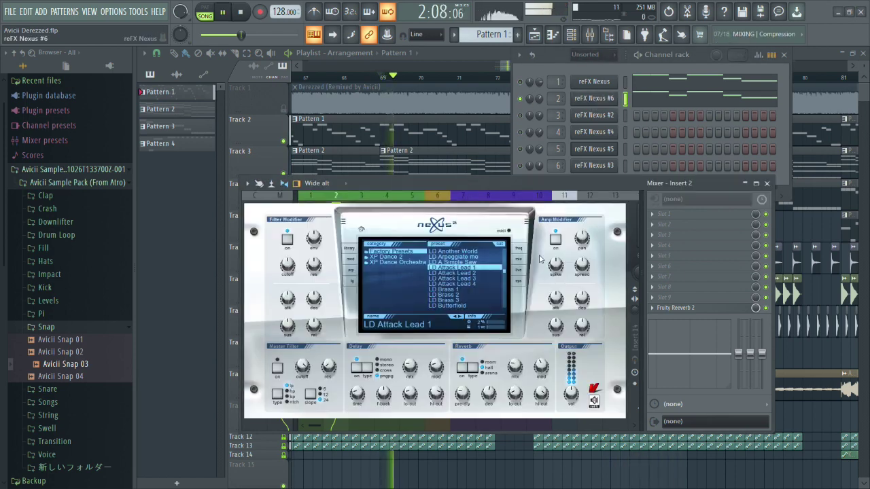
pyautogui.click(462, 318)
pyautogui.click(461, 317)
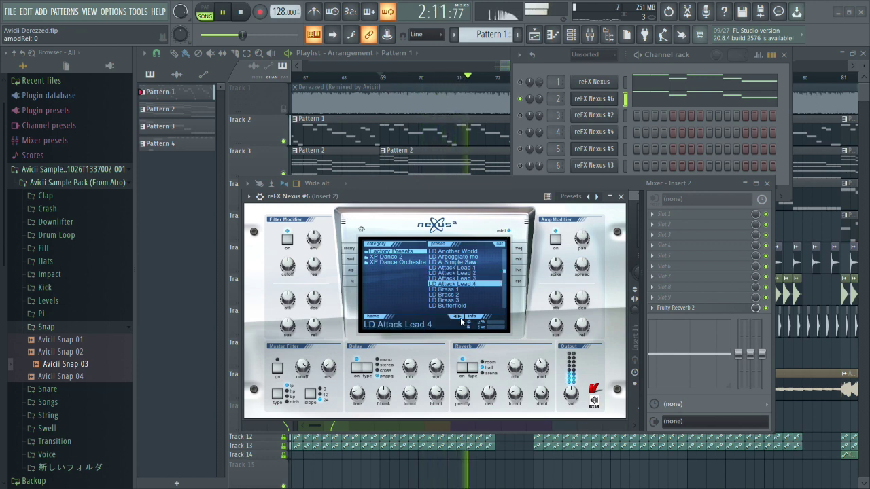
pyautogui.click(461, 317)
pyautogui.click(461, 318)
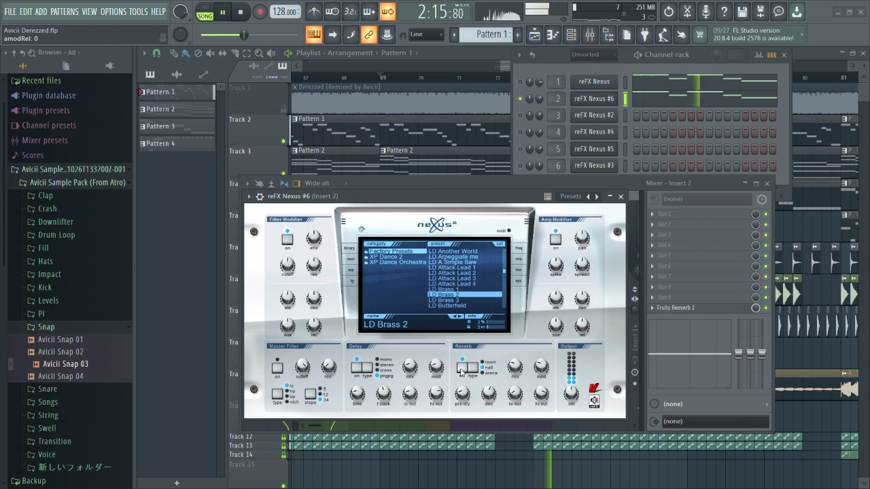
pyautogui.click(461, 317)
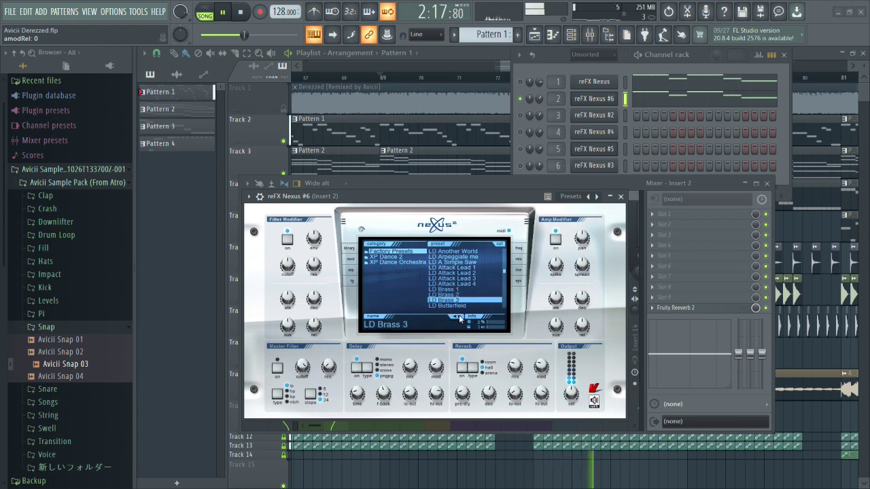
# Continue auditioning the reFX Nexus #6 lead presets in order up to LD Classic JP Leader 4.
pyautogui.click(461, 318)
pyautogui.click(461, 318)
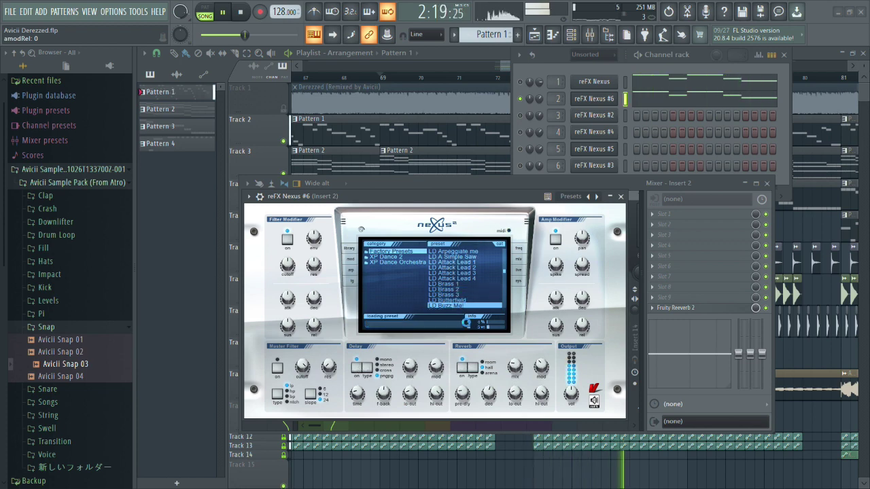
pyautogui.click(460, 318)
pyautogui.click(461, 318)
pyautogui.click(461, 318)
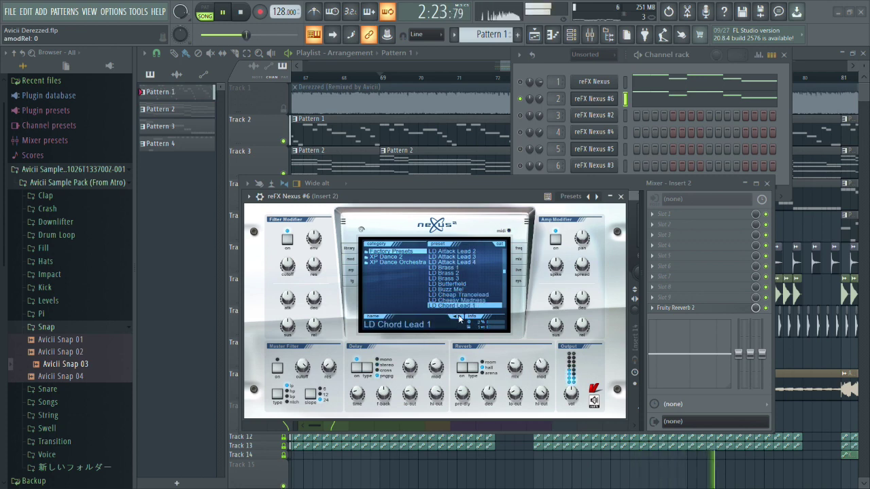
pyautogui.click(460, 317)
pyautogui.click(459, 317)
pyautogui.click(460, 317)
pyautogui.click(460, 318)
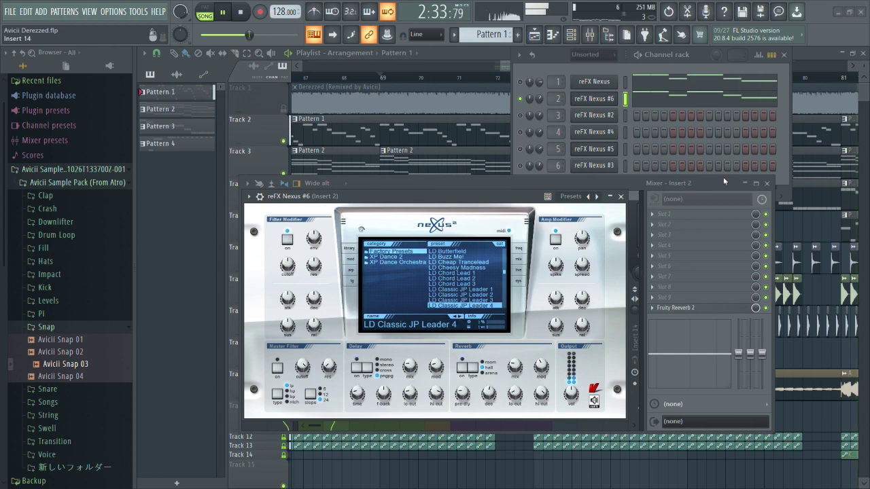
# Compare the layer with the full mix and transpose all reFX Nexus #6 notes up one octave in the piano roll.
pyautogui.click(620, 197)
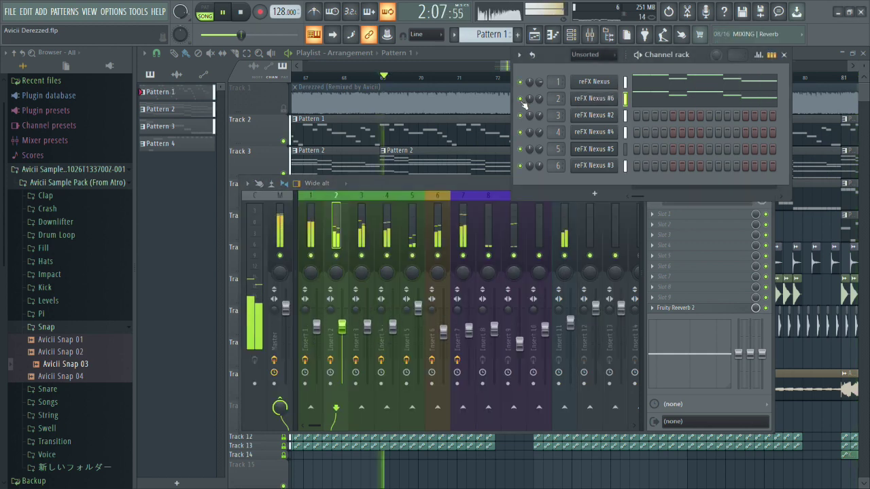
pyautogui.click(671, 101)
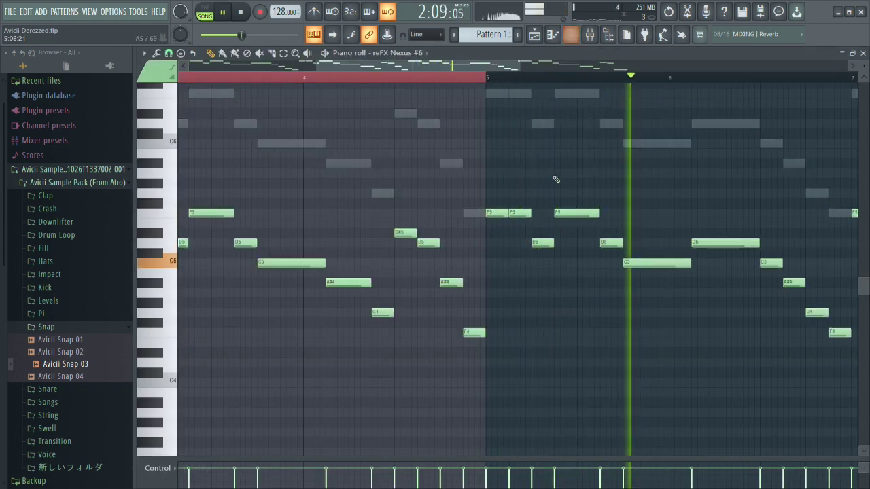
pyautogui.hotkey('ctrl', 'Up')
pyautogui.press('F6')
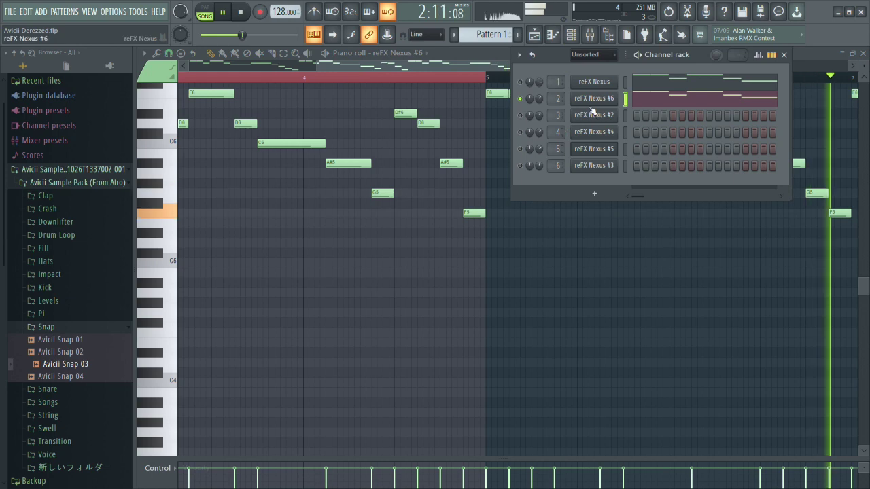
# Audition the reFX Nexus #6 presets on the transposed melody from LD Come with me 1 to LD Dance Saw 1.
pyautogui.click(593, 98)
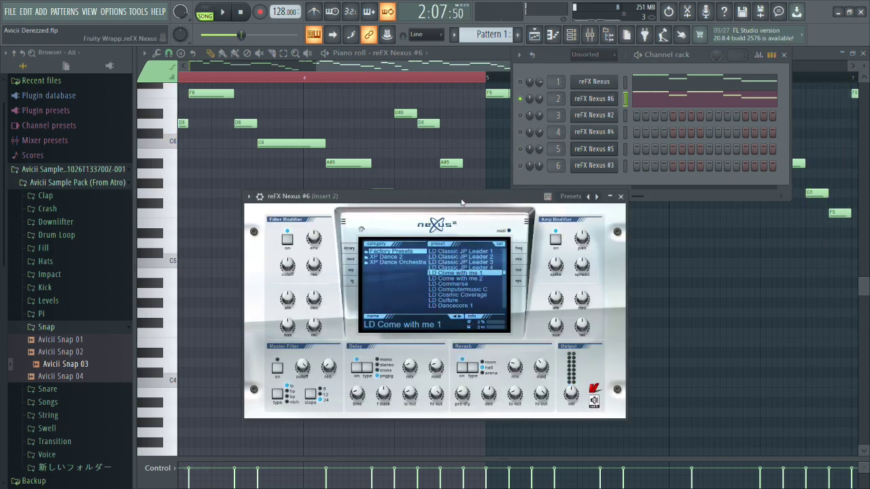
pyautogui.click(459, 317)
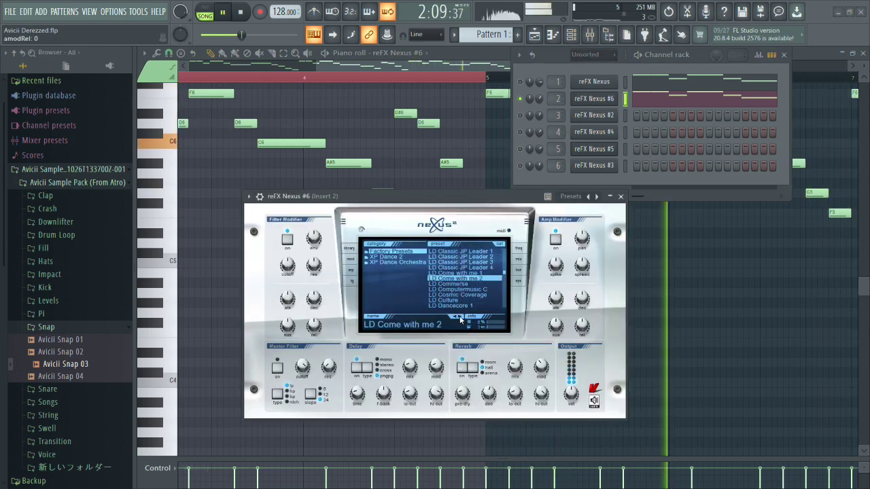
pyautogui.click(459, 318)
pyautogui.click(460, 318)
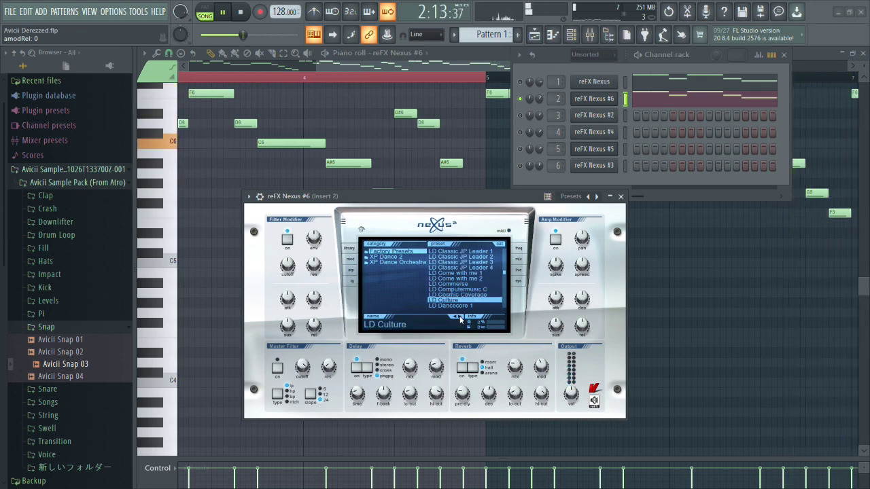
pyautogui.click(459, 317)
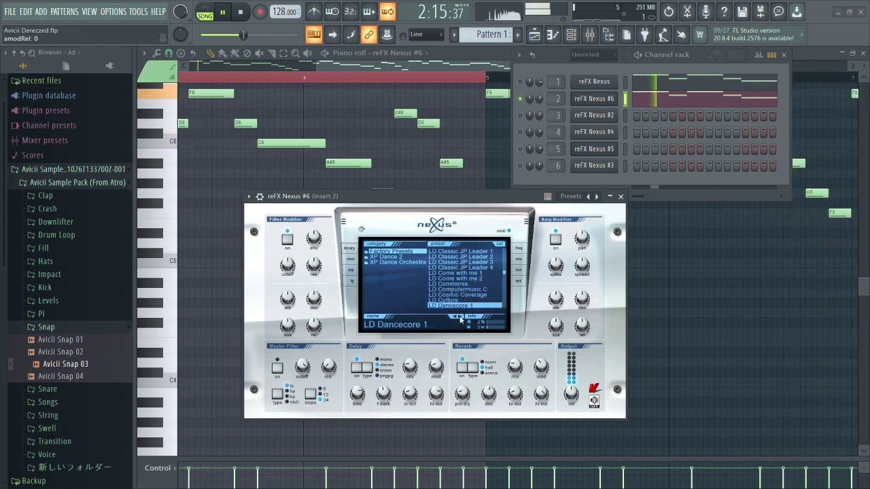
pyautogui.click(459, 317)
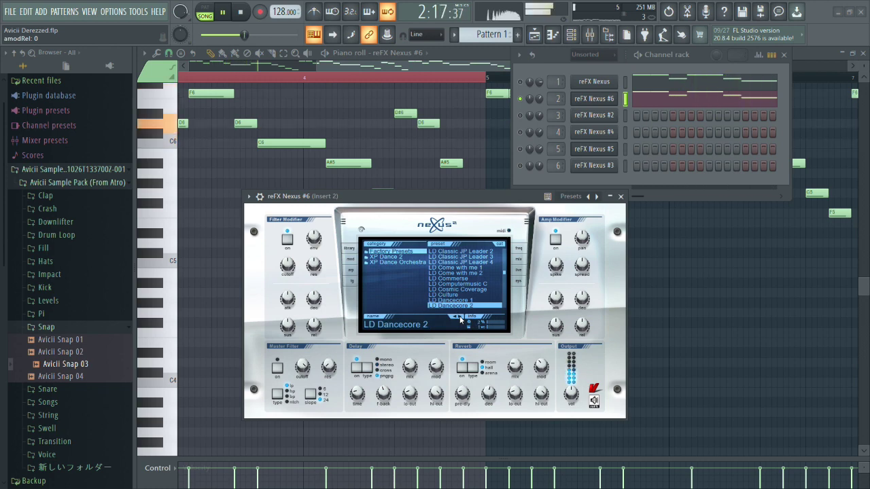
pyautogui.click(460, 319)
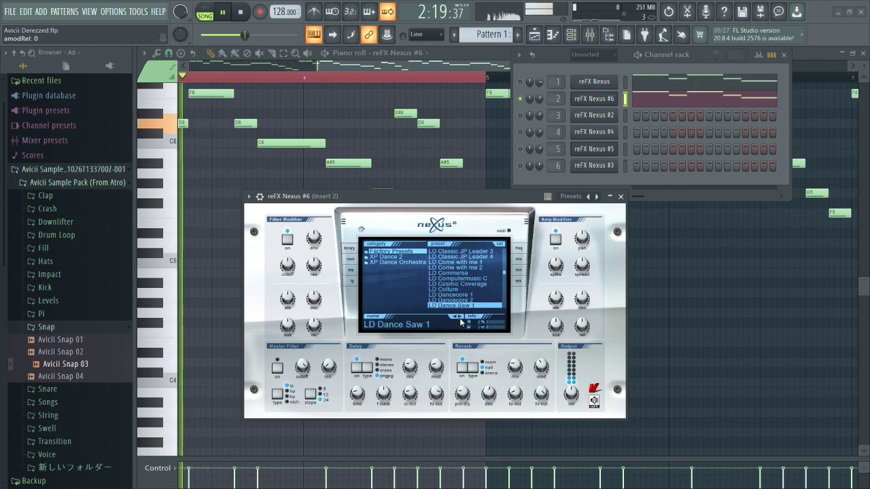
# Step the reFX Nexus #6 preset onward through the remaining Dance Saw leads to LD Detuned Lead 6.
pyautogui.click(459, 320)
pyautogui.click(460, 320)
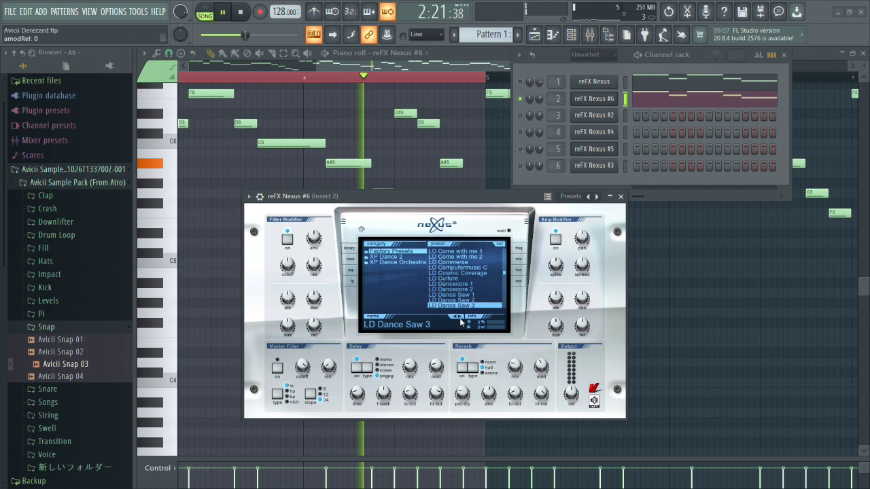
pyautogui.click(459, 320)
pyautogui.click(460, 320)
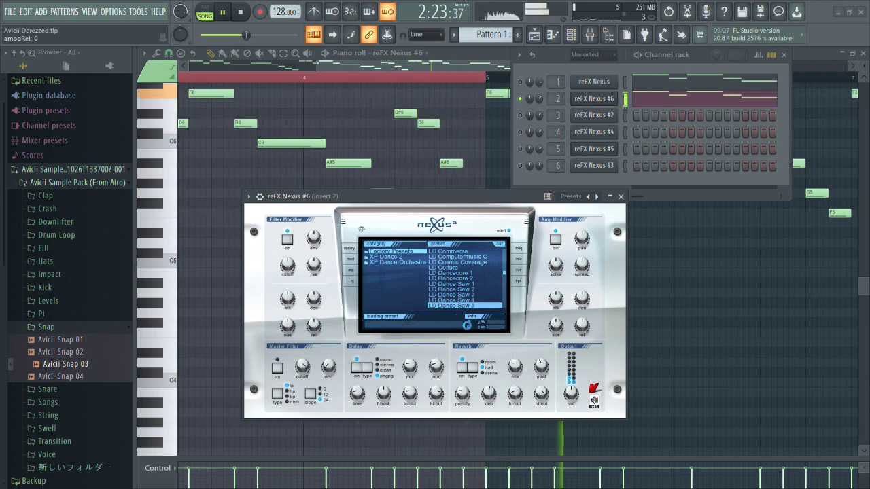
pyautogui.click(460, 320)
pyautogui.click(460, 320)
pyautogui.click(460, 320)
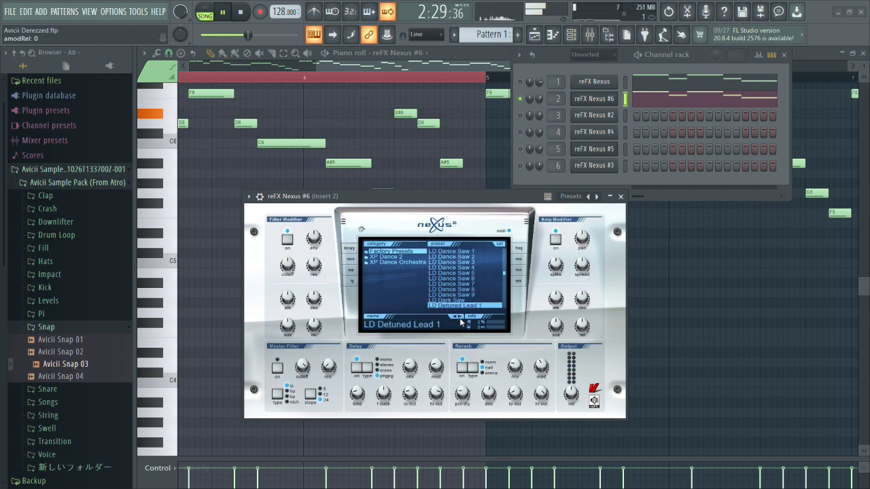
pyautogui.click(459, 320)
pyautogui.click(460, 320)
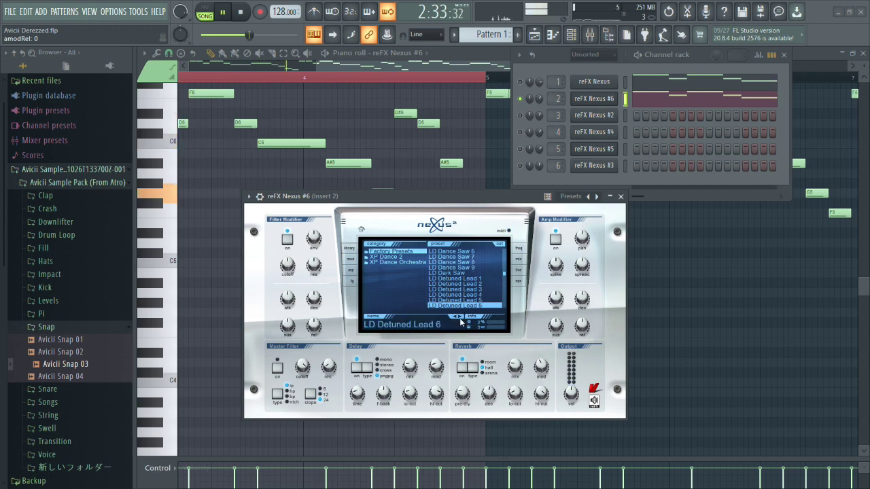
# Audition the lead presets of reFX Nexus #6 during playback, from LD Detuned Lead 6 forward to LD Double Square.
pyautogui.click(460, 322)
pyautogui.click(460, 321)
pyautogui.click(460, 322)
pyautogui.click(460, 321)
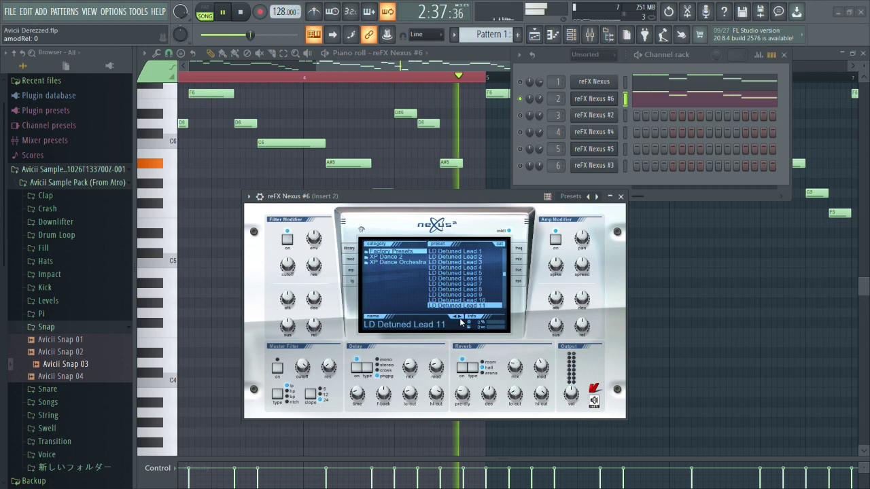
pyautogui.click(460, 322)
pyautogui.click(460, 322)
pyautogui.click(460, 321)
pyautogui.click(460, 322)
pyautogui.click(460, 321)
pyautogui.click(460, 321)
pyautogui.click(460, 321)
pyautogui.click(457, 320)
pyautogui.click(457, 320)
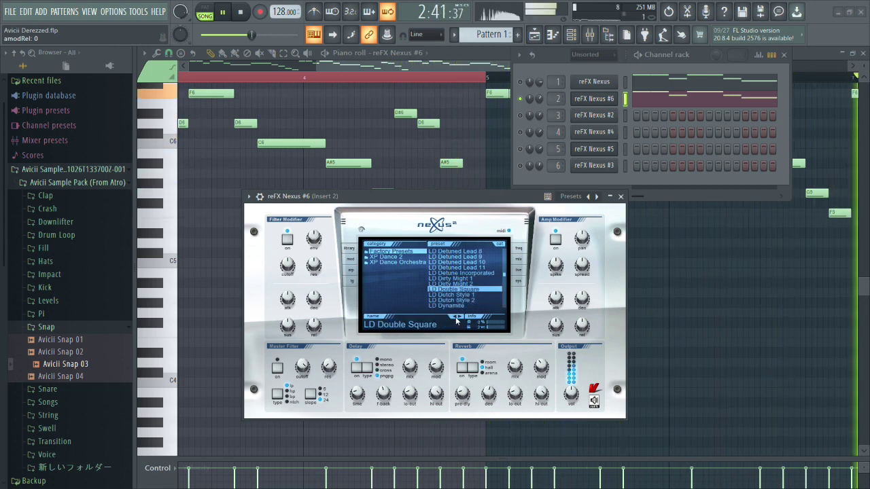
# Load the LD Egopunk preset in reFX Nexus #6, close the plugin and replay the arrangement.
pyautogui.click(465, 296)
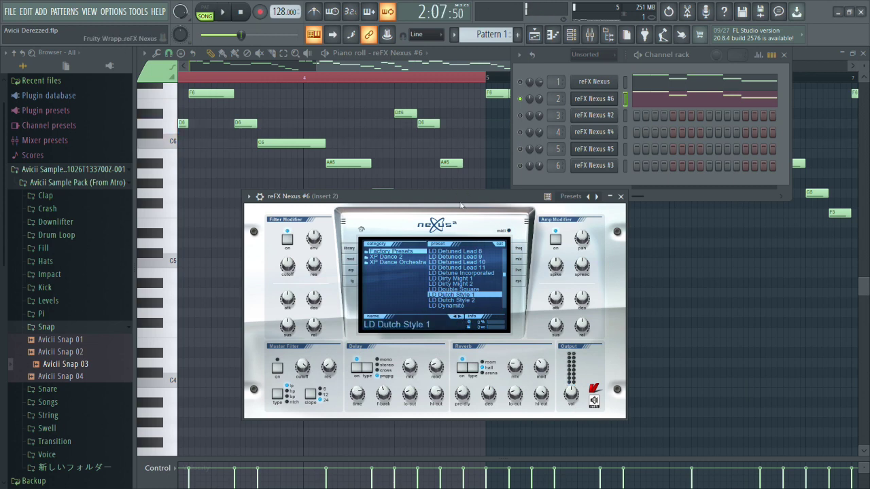
pyautogui.click(462, 321)
pyautogui.click(462, 321)
pyautogui.click(461, 321)
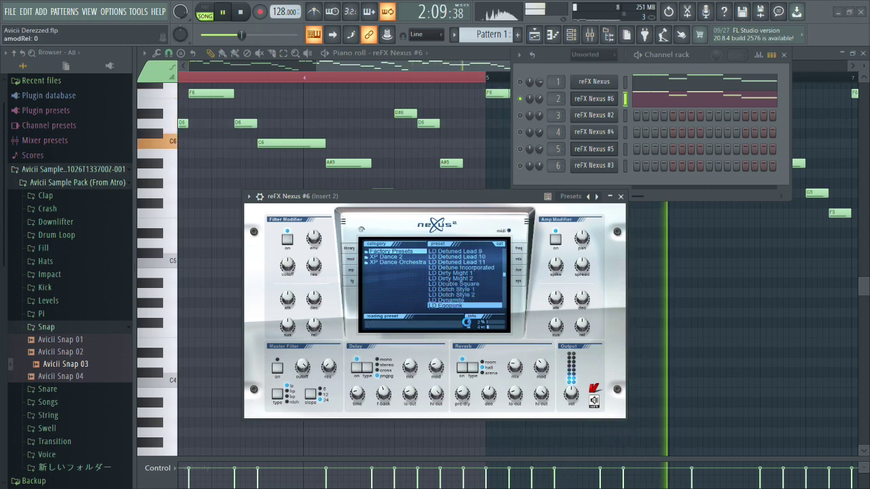
pyautogui.click(621, 197)
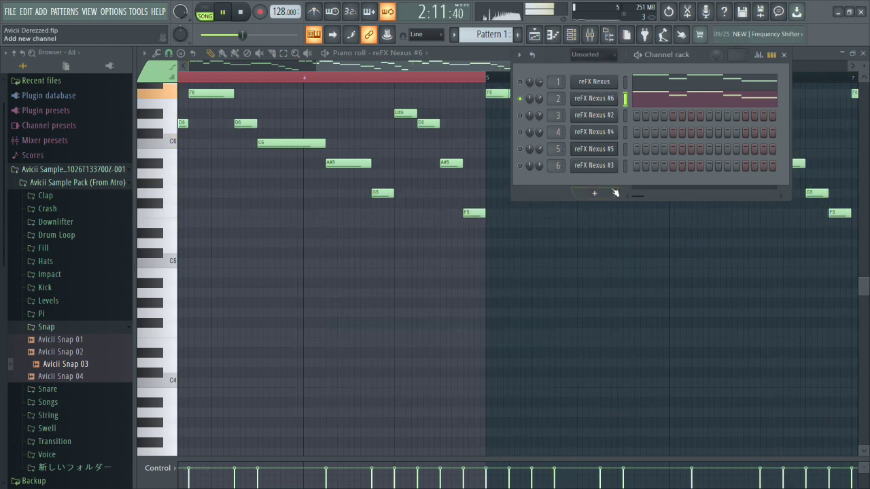
pyautogui.press('space')
pyautogui.press('space')
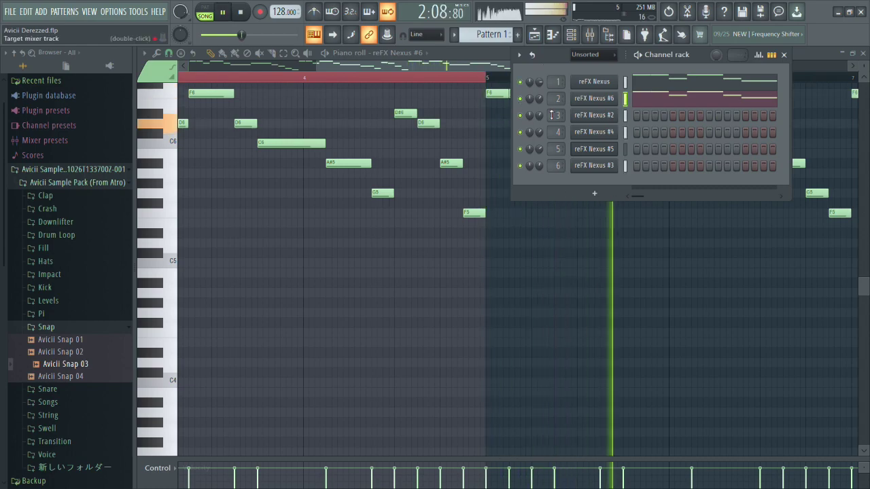
# Show the playlist and compare the soloed Derezzed reference on Track 1 with the remake tracks during playback.
pyautogui.press('F6')
pyautogui.press('F5')
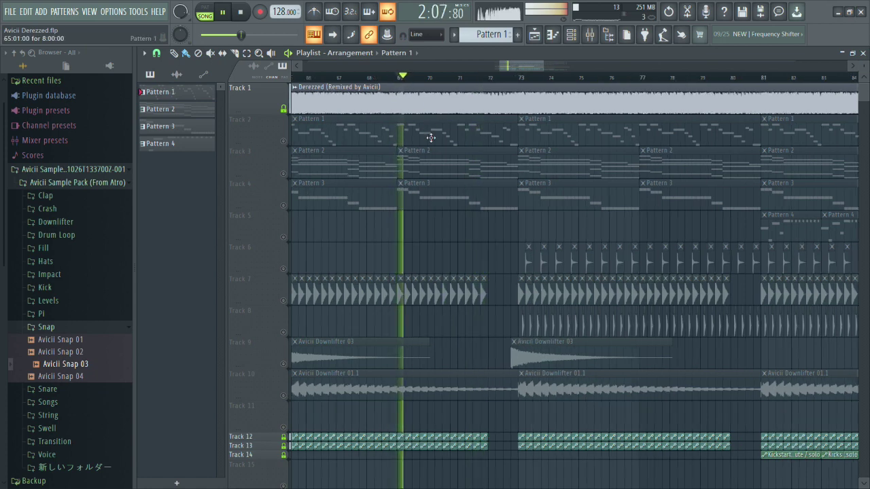
pyautogui.scroll(2, 430, 137)
pyautogui.press('space')
pyautogui.rightClick(285, 108)
pyautogui.press('space')
pyautogui.click(285, 108)
pyautogui.press('space')
pyautogui.keyDown('ctrl'); pyautogui.click(283, 109); pyautogui.keyUp('ctrl')
pyautogui.press('space')
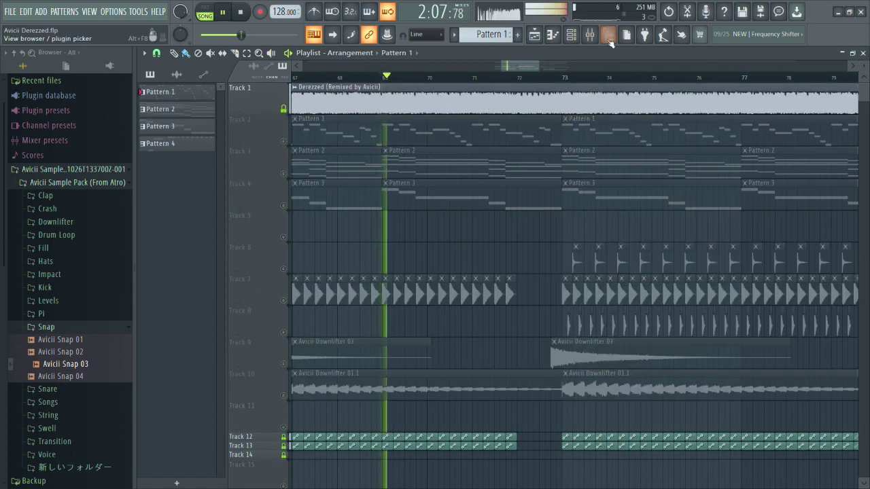
pyautogui.press('space')
pyautogui.rightClick(284, 108)
pyautogui.click(284, 108)
pyautogui.press('space')
# Adjust high-shelf band 7 in Insert 1's Fruity parametric EQ 2, then close the EQ and replay the mix.
pyautogui.press('F9')
pyautogui.press('space')
pyautogui.press('space')
pyautogui.click(314, 238)
pyautogui.click(688, 214)
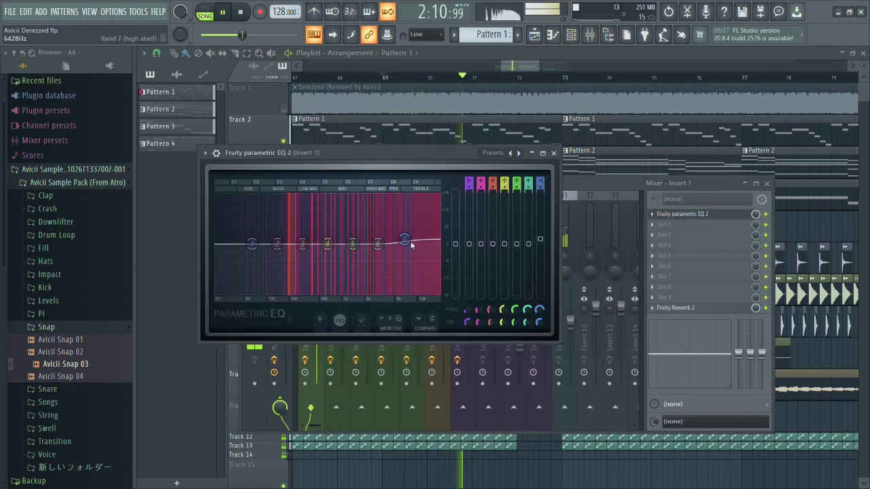
pyautogui.click(554, 154)
pyautogui.press('space')
pyautogui.press('space')
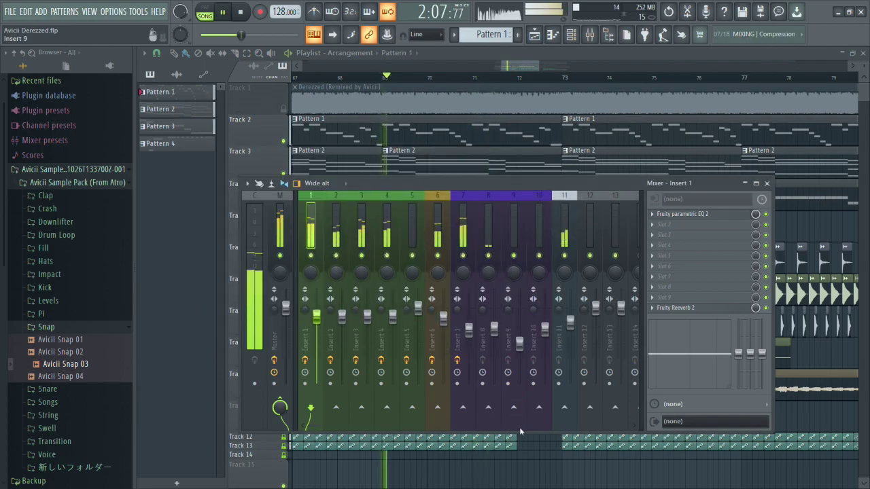
# Select the second half of bar 70, from 70:09 to bar 71, as the playlist's playback loop.
pyautogui.press('F9')
pyautogui.scroll(-5, 511, 286)
pyautogui.scroll(1, 513, 247)
pyautogui.scroll(3, 515, 231)
pyautogui.scroll(-3, 516, 223)
pyautogui.scroll(3, 544, 242)
pyautogui.scroll(3, 469, 221)
pyautogui.moveTo(408, 78); pyautogui.dragTo(441, 84)
# Compare the looped passage between the soloed Derezzed reference on Track 1 and the remake tracks, then restart the loop.
pyautogui.rightClick(284, 110)
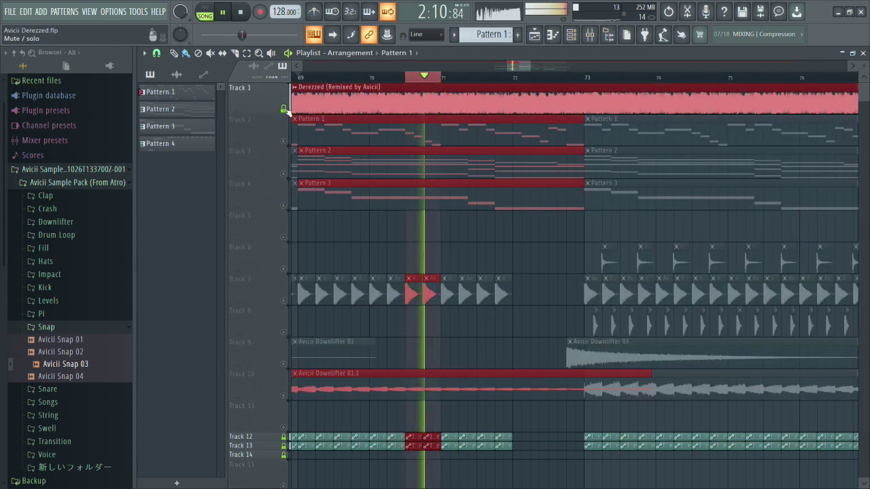
pyautogui.rightClick(284, 109)
pyautogui.click(284, 109)
pyautogui.rightClick(284, 110)
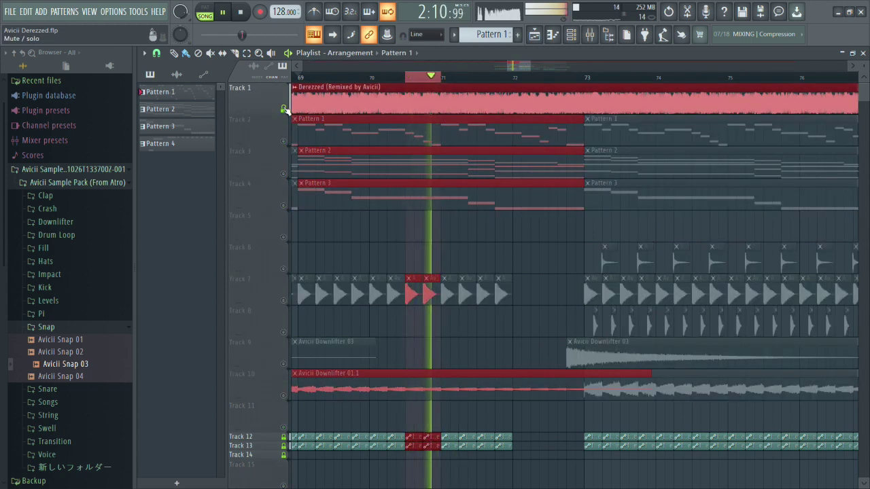
pyautogui.click(284, 109)
pyautogui.press('space')
pyautogui.click(595, 35)
pyautogui.click(594, 36)
pyautogui.click(407, 78)
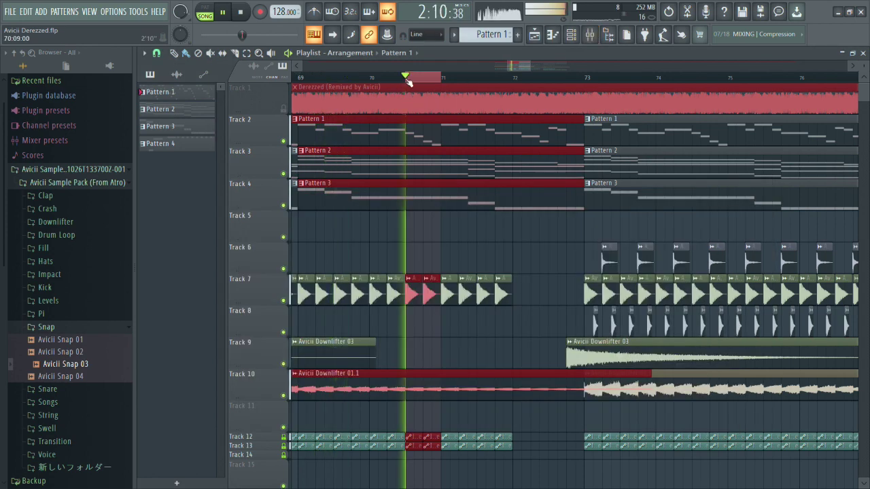
# Add Fruity parametric EQ 2 to Insert 2, cutting band 4 about 5 dB near 650 Hz and boosting high-shelf band 7 about 5.3 dB.
pyautogui.click(590, 35)
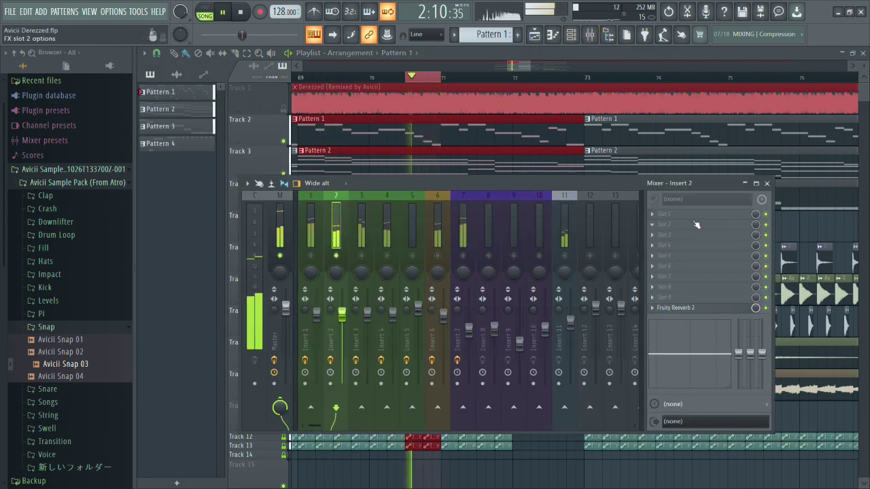
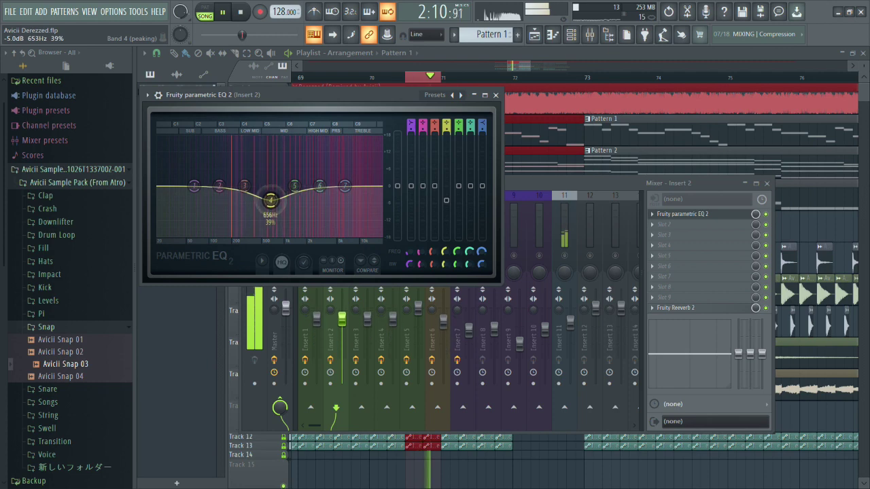
pyautogui.moveTo(274, 204); pyautogui.dragTo(274, 201)
pyautogui.scroll(-3, 274, 201)
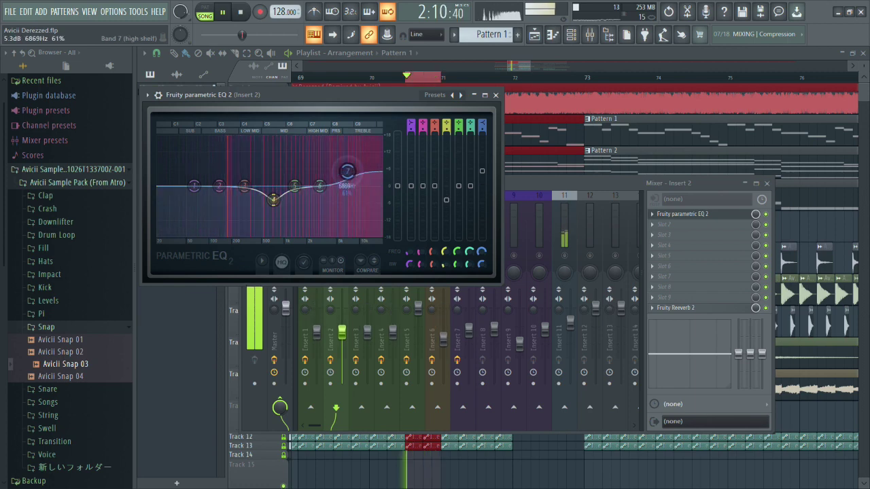
pyautogui.click(497, 96)
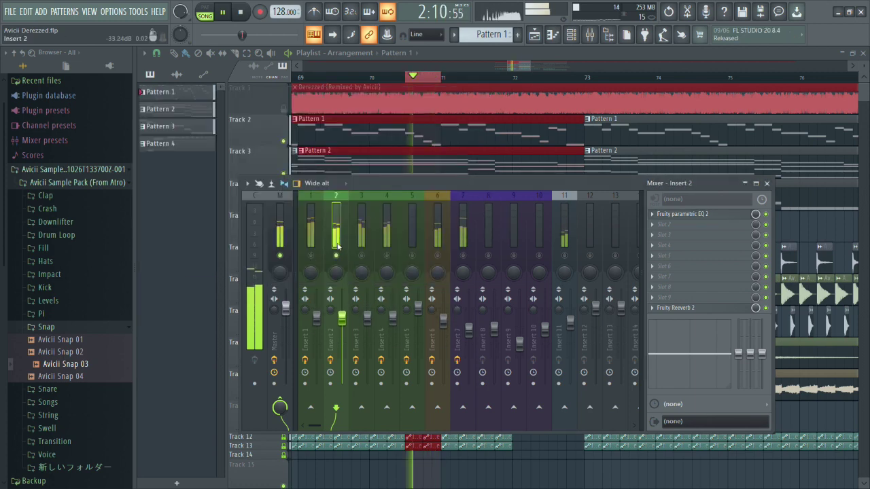
pyautogui.rightClick(338, 255)
pyautogui.keyDown('ctrl'); pyautogui.click(573, 447); pyautogui.keyUp('ctrl')
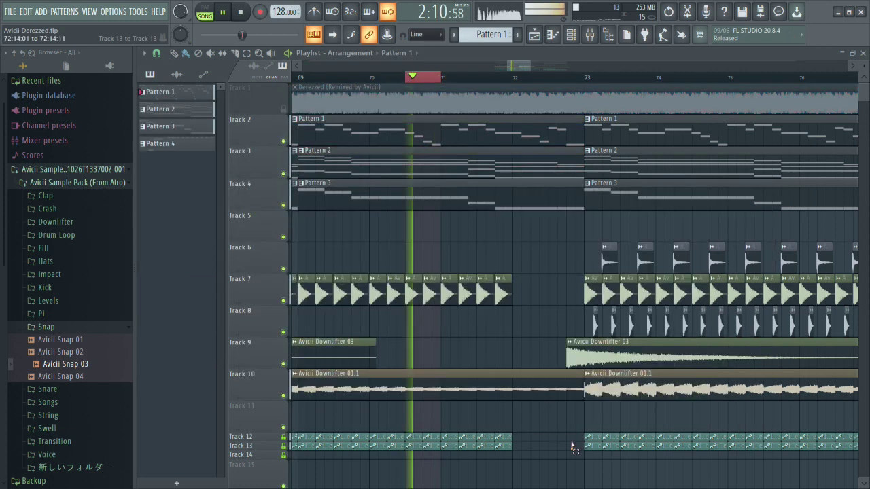
# Solo the Derezzed reference on Track 1 briefly, then return to the remake tracks to judge the Insert 2 EQ.
pyautogui.rightClick(284, 109)
pyautogui.rightClick(284, 109)
pyautogui.click(284, 109)
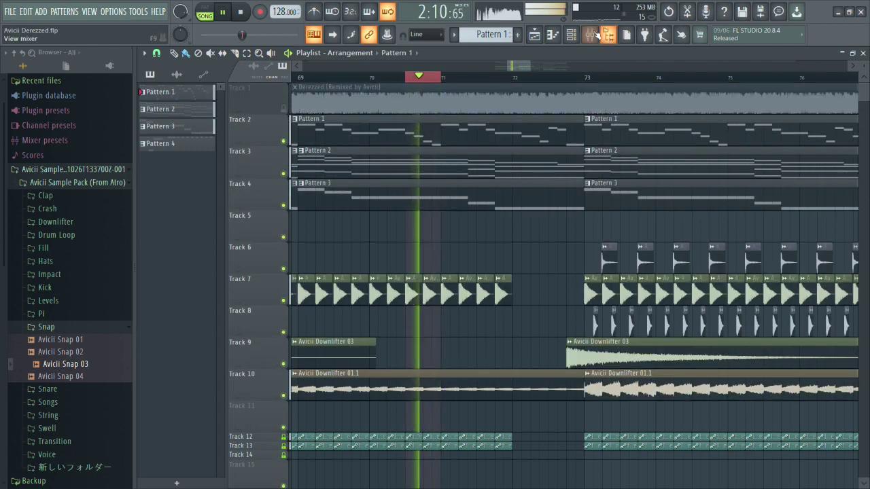
# Cut band 4 of Insert 1's Fruity parametric EQ 2 by about 4.7 dB near 1058 Hz and close the mixer.
pyautogui.click(589, 35)
pyautogui.click(311, 243)
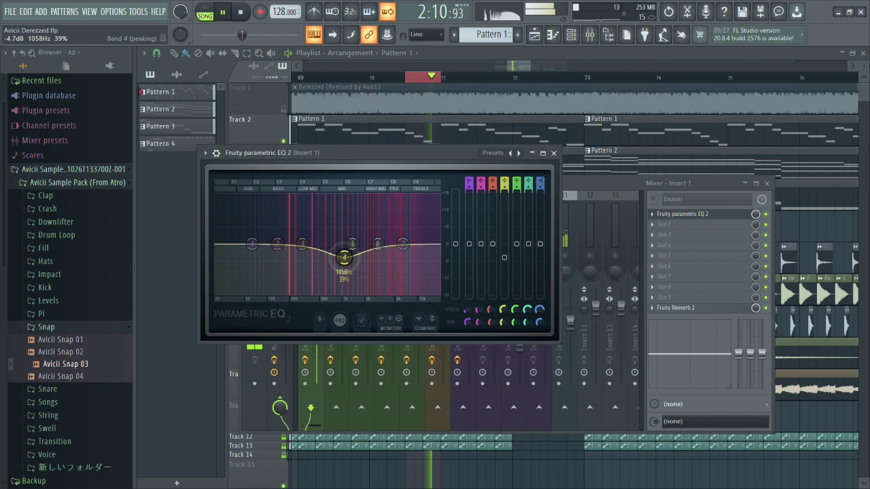
pyautogui.click(553, 152)
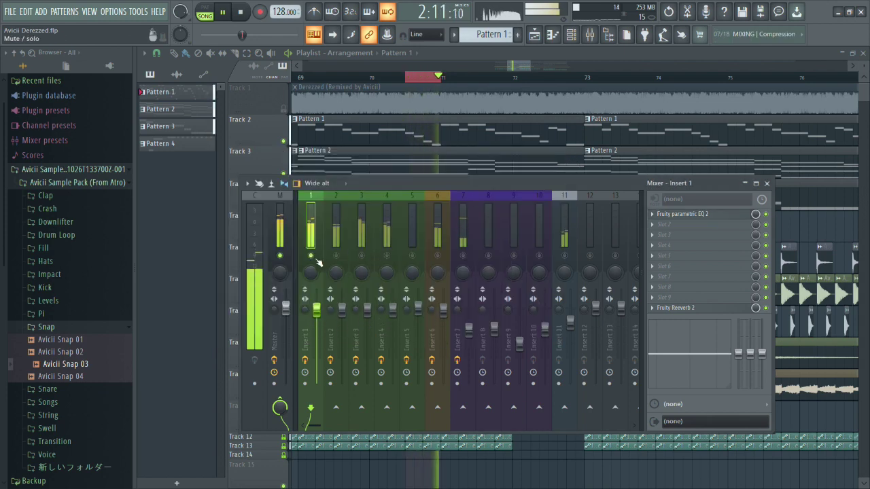
pyautogui.press('F9')
# Switch twice between the soloed Track 1 reference and the remake tracks to compare the lead sound.
pyautogui.keyDown('ctrl'); pyautogui.click(283, 108); pyautogui.keyUp('ctrl')
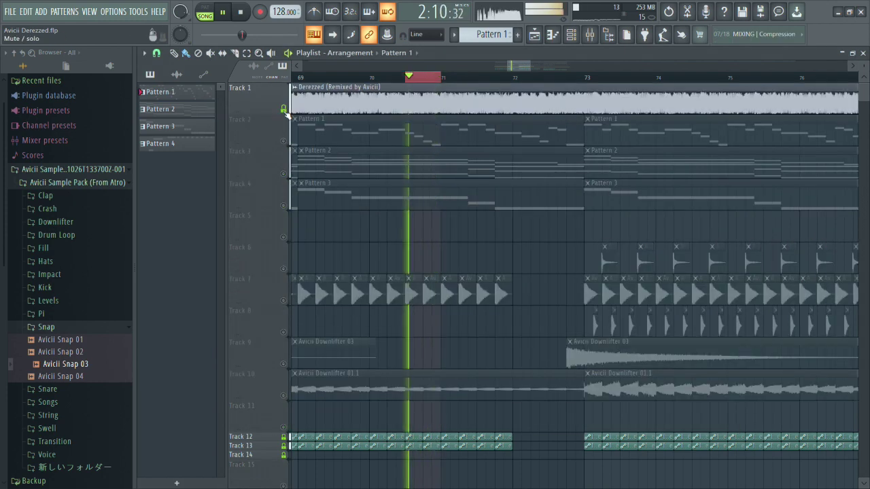
pyautogui.keyDown('ctrl'); pyautogui.click(284, 109); pyautogui.keyUp('ctrl')
pyautogui.click(284, 109)
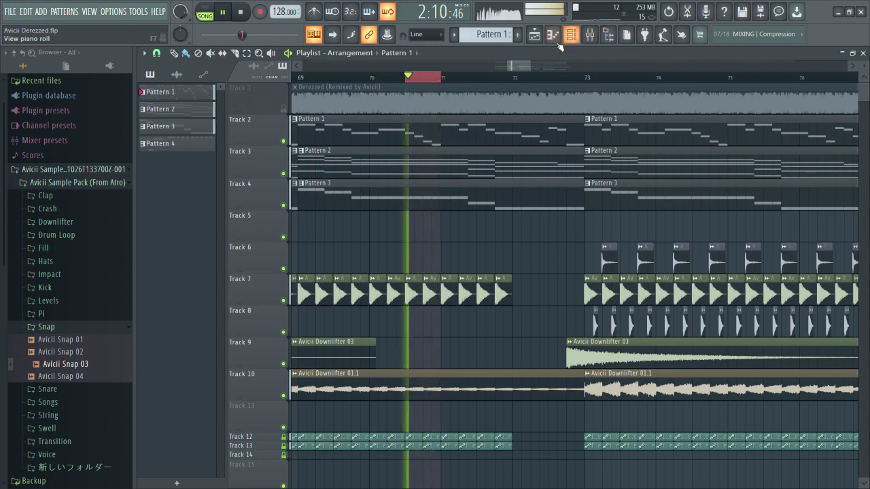
pyautogui.keyDown('ctrl'); pyautogui.click(283, 108); pyautogui.keyUp('ctrl')
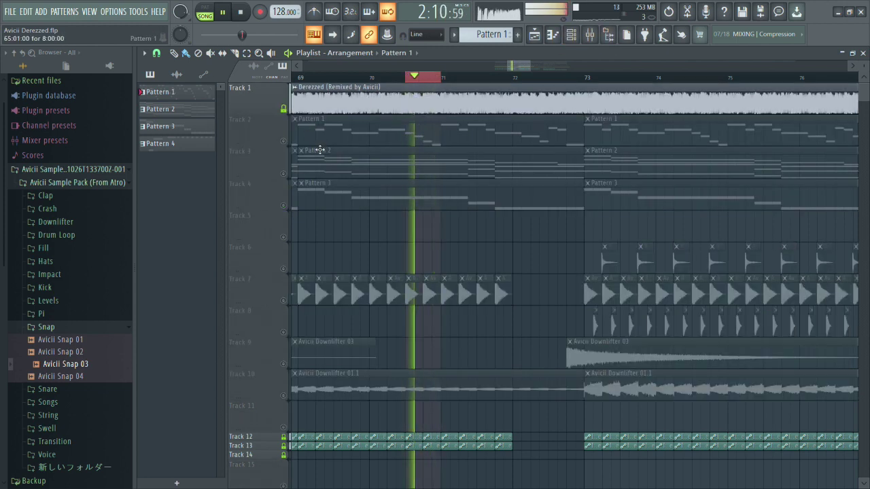
pyautogui.keyDown('ctrl'); pyautogui.click(283, 109); pyautogui.keyUp('ctrl')
pyautogui.click(283, 109)
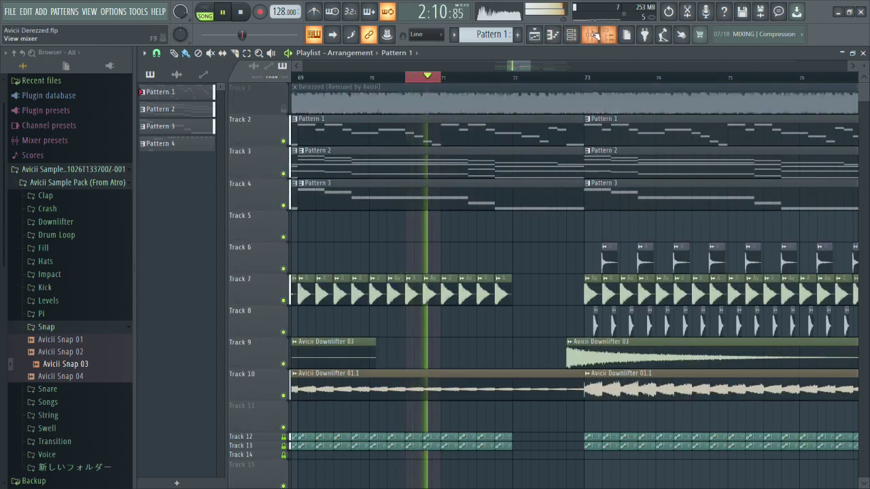
# Listen to Insert 1 on its own in the mixer, and check it against the soloed Track 1 reference.
pyautogui.click(591, 36)
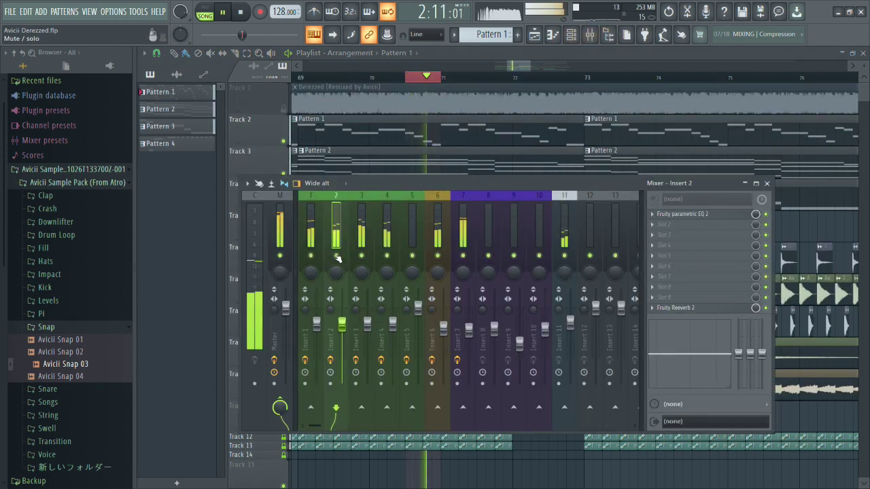
pyautogui.click(310, 258)
pyautogui.keyDown('ctrl'); pyautogui.click(310, 256); pyautogui.keyUp('ctrl')
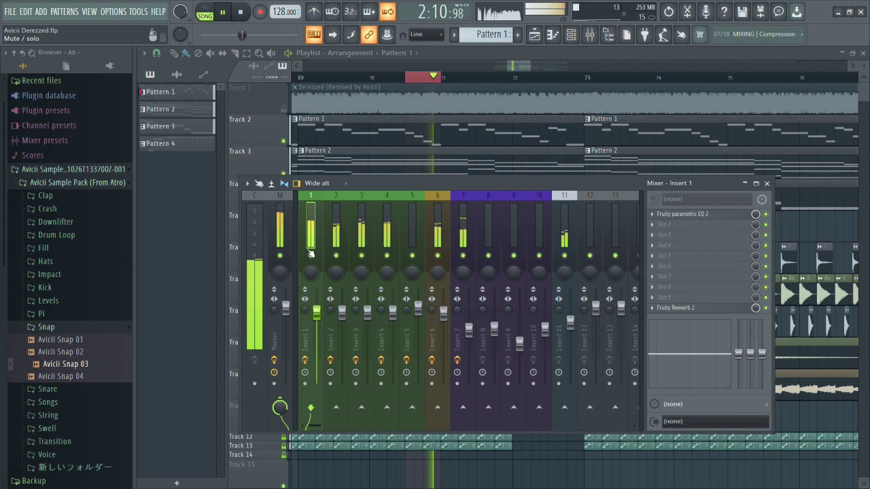
pyautogui.keyDown('ctrl'); pyautogui.click(284, 108); pyautogui.keyUp('ctrl')
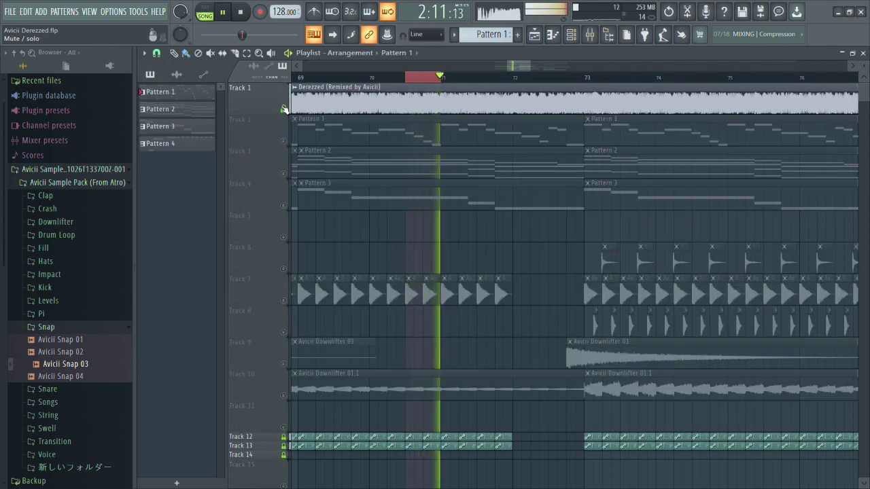
pyautogui.click(284, 108)
# Open the reFX Nexus plugin on the first channel of the channel rack and close it again.
pyautogui.click(571, 34)
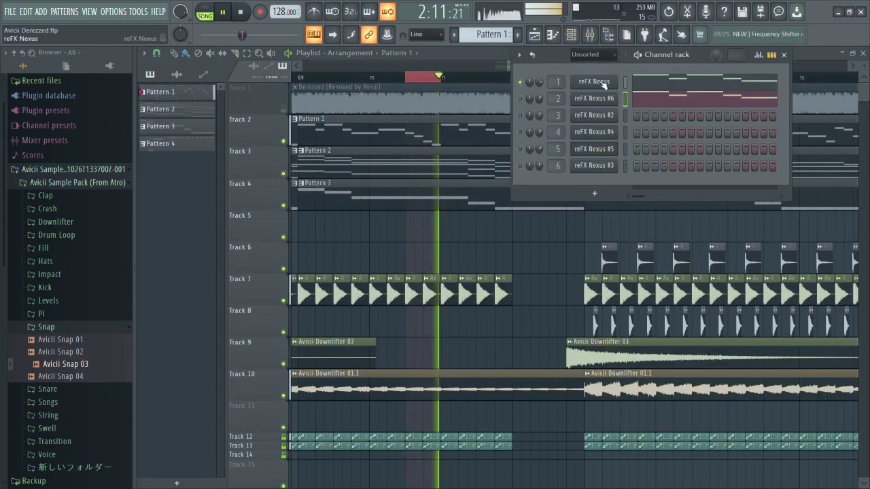
pyautogui.click(594, 82)
pyautogui.click(552, 135)
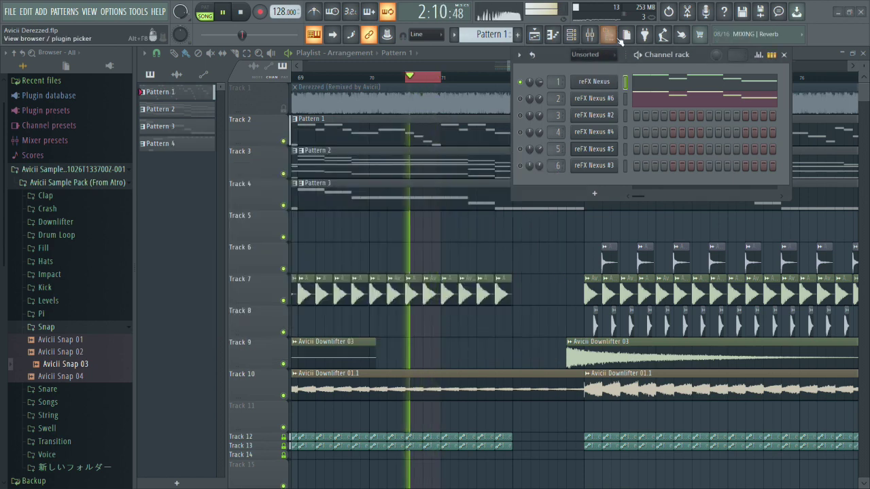
# Roll off the lows in Insert 1's Fruity parametric EQ 2 by lowering band 1 fully at about 200 Hz, then close all windows.
pyautogui.click(589, 34)
pyautogui.click(674, 214)
pyautogui.moveTo(252, 244); pyautogui.dragTo(292, 294)
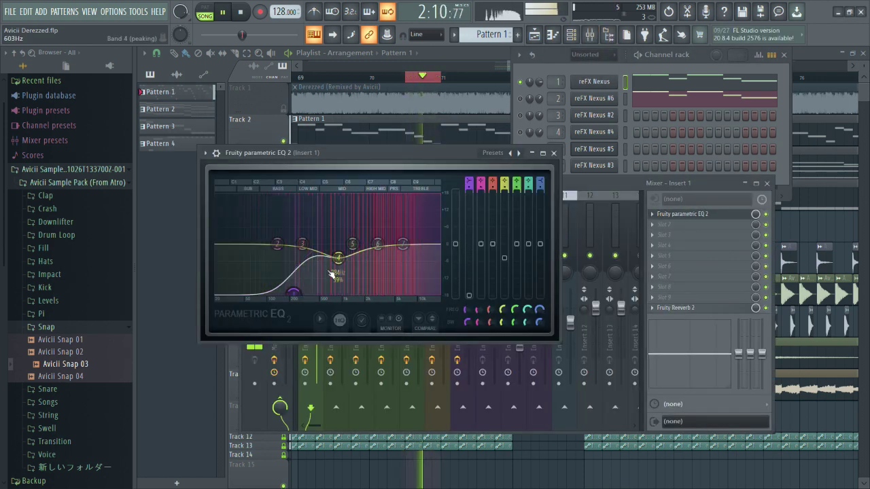
pyautogui.click(553, 153)
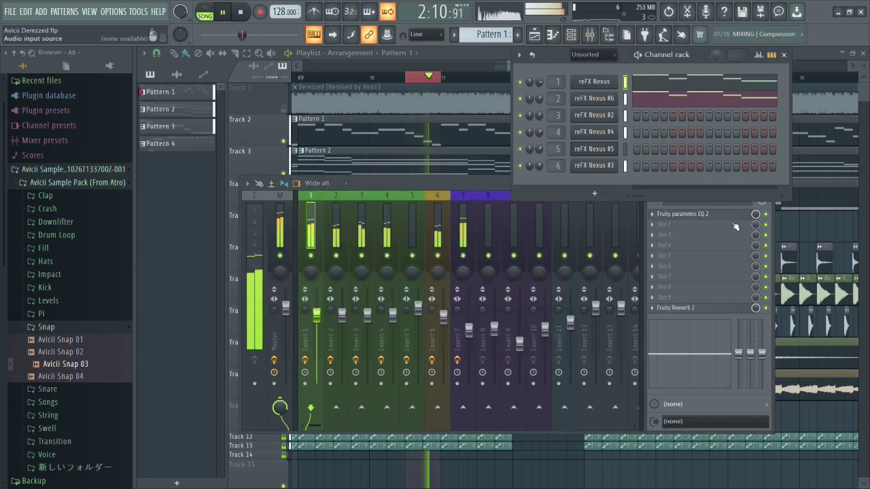
pyautogui.press('F12')
# Compare the low-cut lead with the Derezzed reference by alternating Track 1 solo and the remake tracks.
pyautogui.rightClick(284, 109)
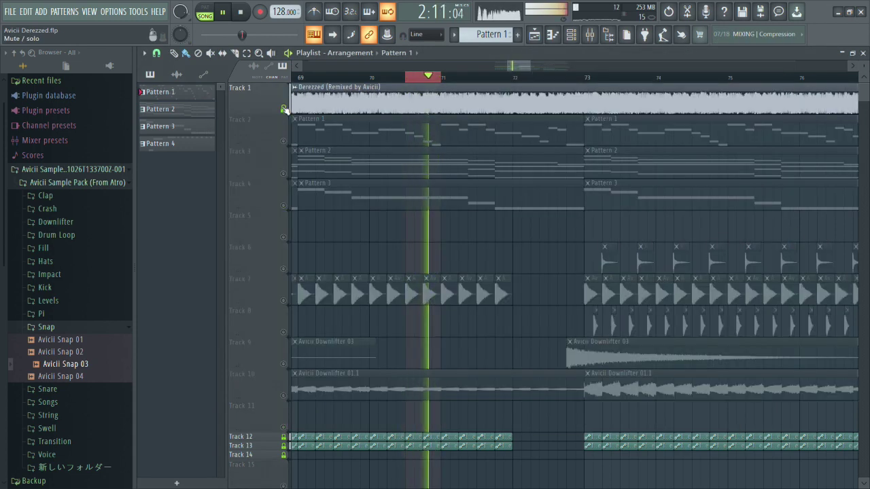
pyautogui.click(284, 108)
pyautogui.press('F6')
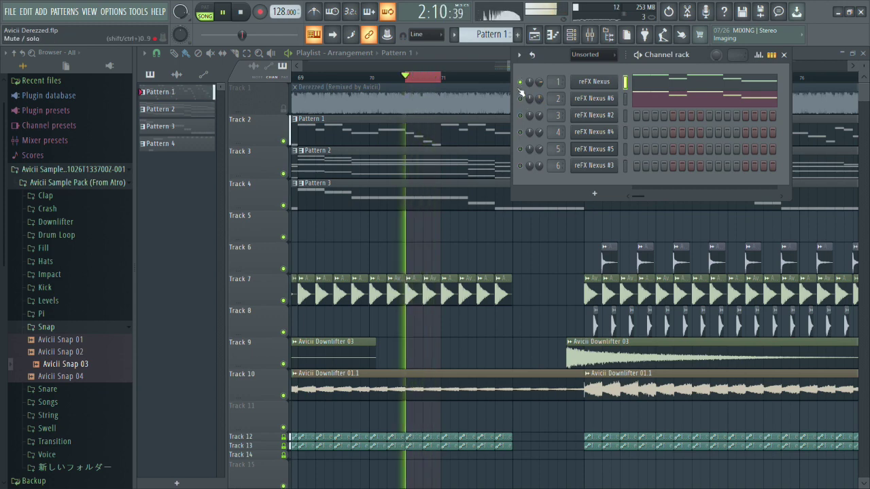
pyautogui.press('F6')
pyautogui.rightClick(284, 109)
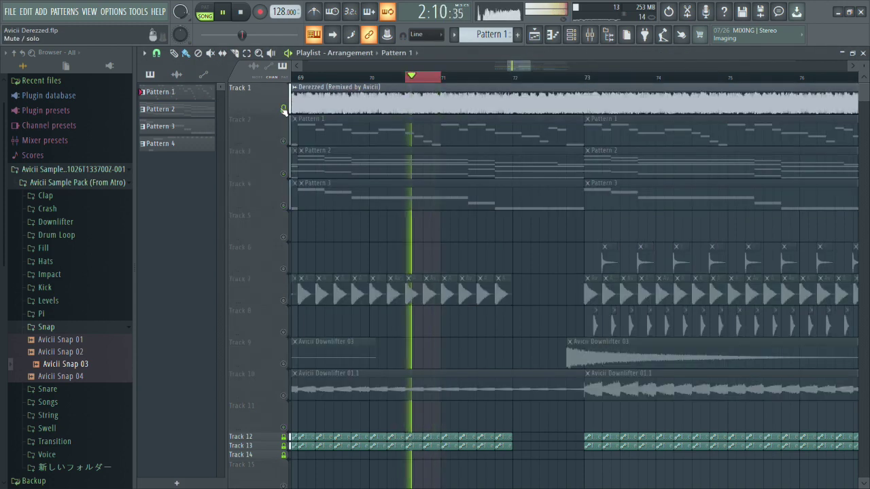
# Turn off the Track 1 solo, examine Insert 1's Fruity parametric EQ 2 curve, and close the EQ and mixer.
pyautogui.click(284, 110)
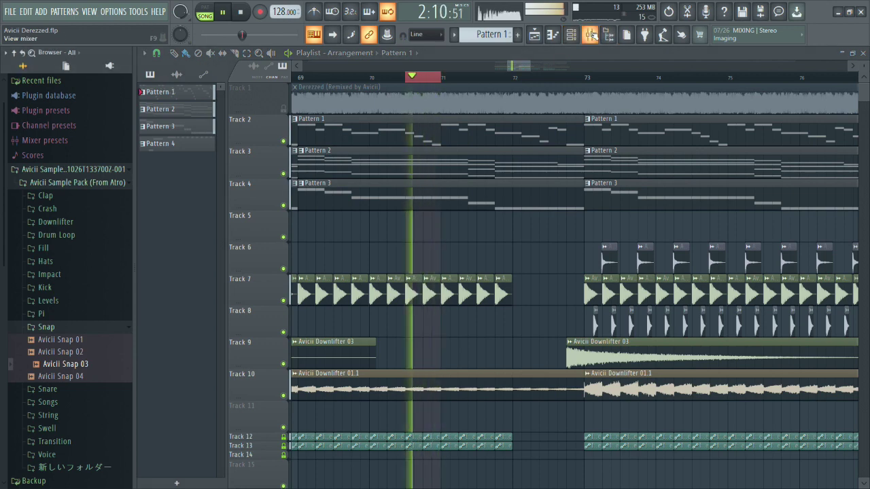
pyautogui.click(590, 34)
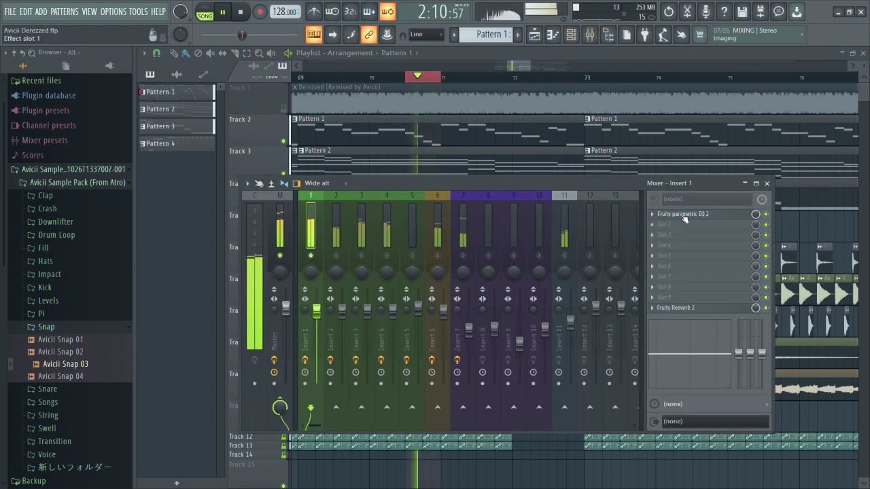
pyautogui.click(683, 214)
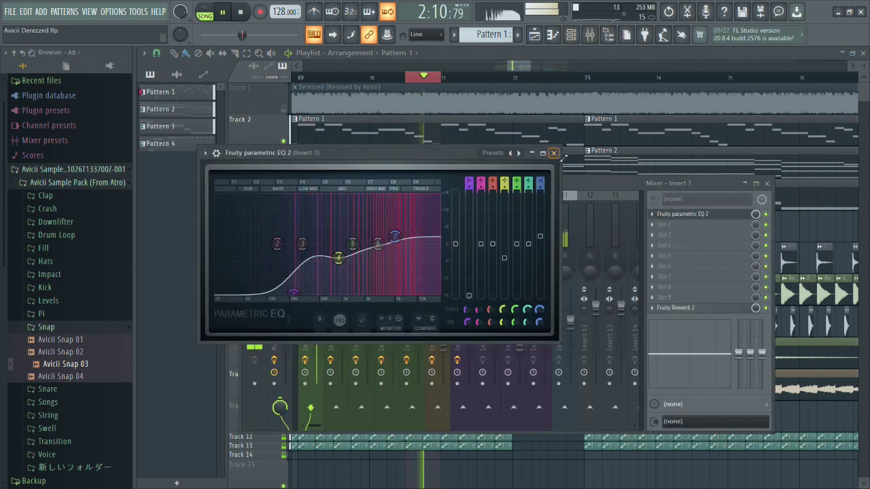
pyautogui.click(555, 153)
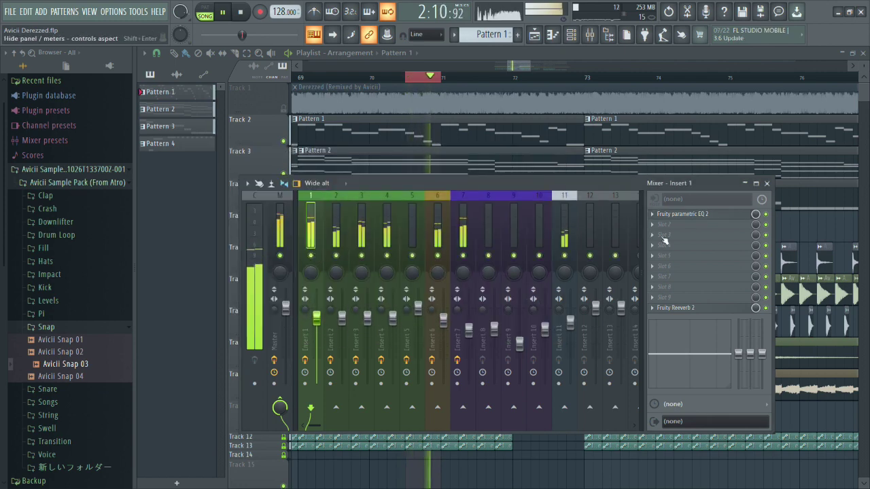
pyautogui.click(766, 183)
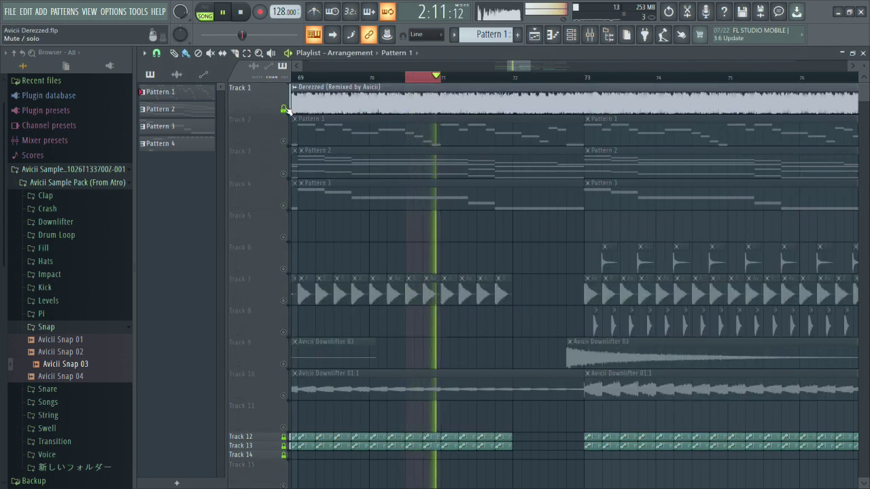
# Compare the remake lead with the Derezzed reference by alternating Track 1 solo, glancing at the channel rack in between.
pyautogui.click(284, 109)
pyautogui.click(571, 34)
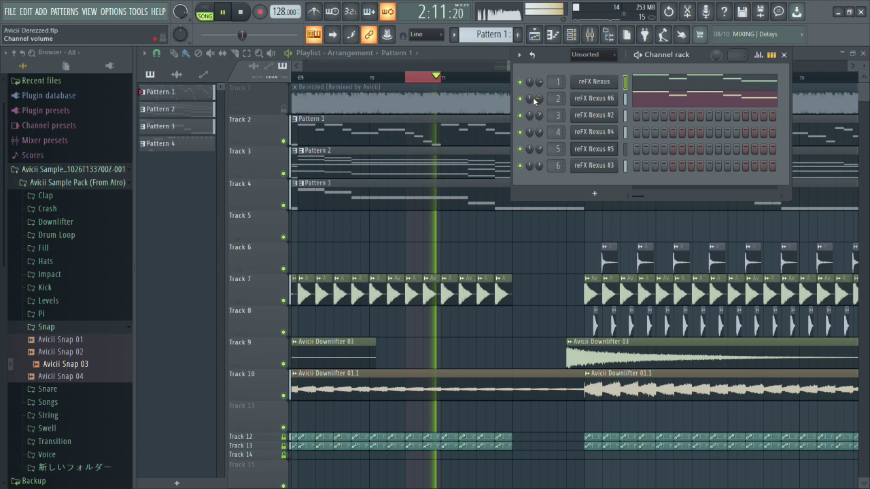
pyautogui.press('F6')
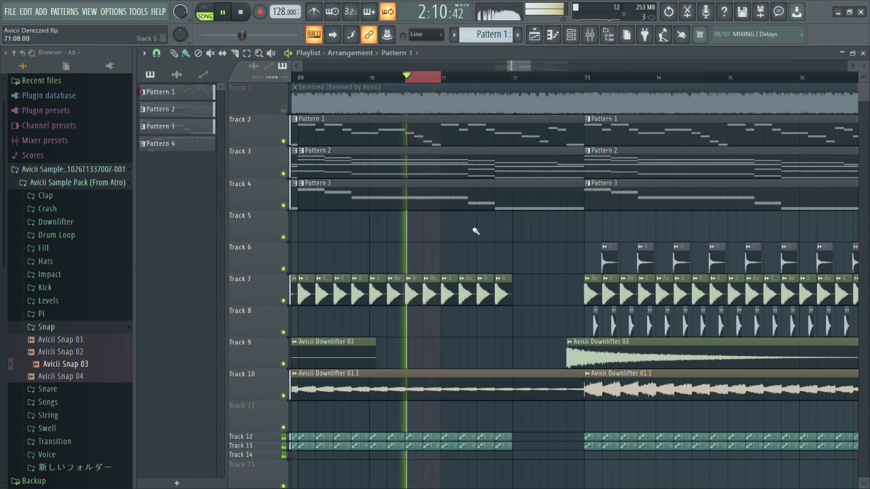
pyautogui.rightClick(284, 109)
pyautogui.click(284, 109)
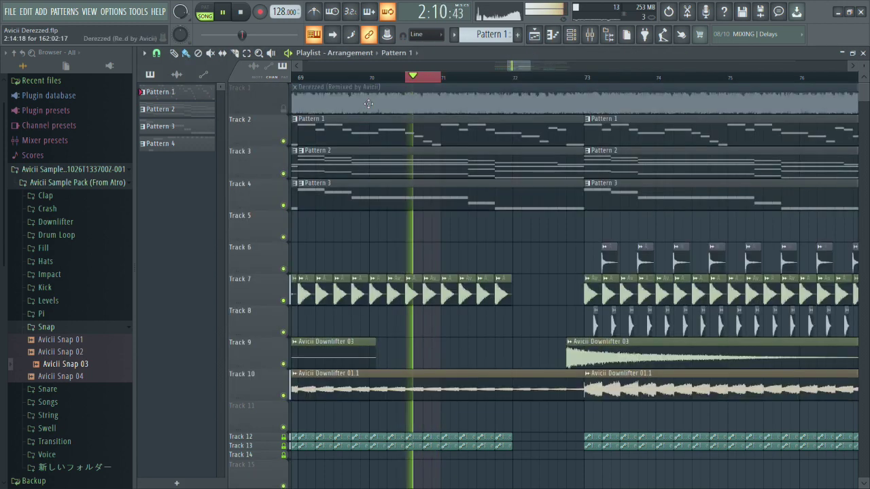
# Add a Fruity Limiter in slot 9 of Insert 1, raise its gain to about 6.3 dB, and close all windows.
pyautogui.click(570, 34)
pyautogui.click(589, 35)
pyautogui.press('space')
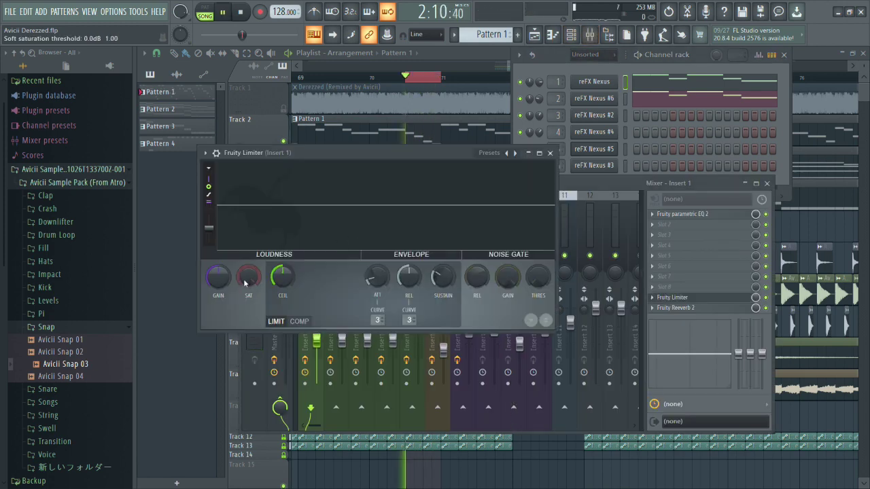
pyautogui.press('space')
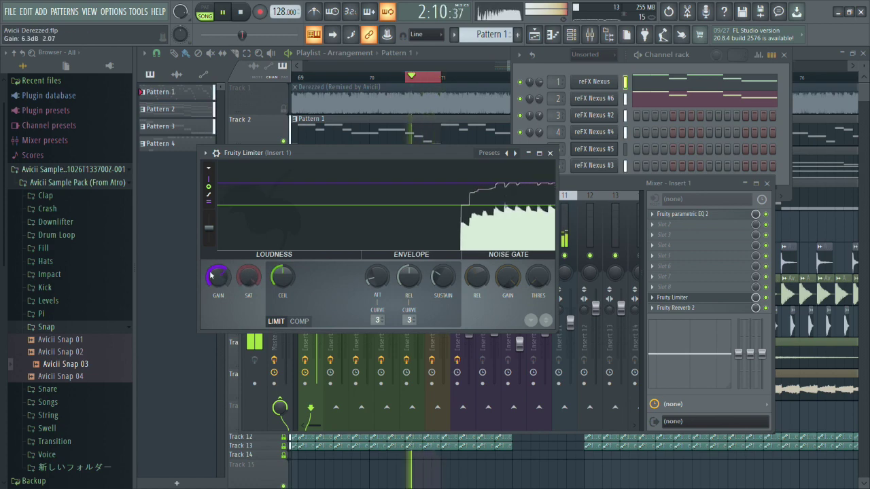
pyautogui.press('F12')
# Compare the limited lead with the Derezzed reference by alternating Track 1 solo and the remake tracks.
pyautogui.rightClick(284, 109)
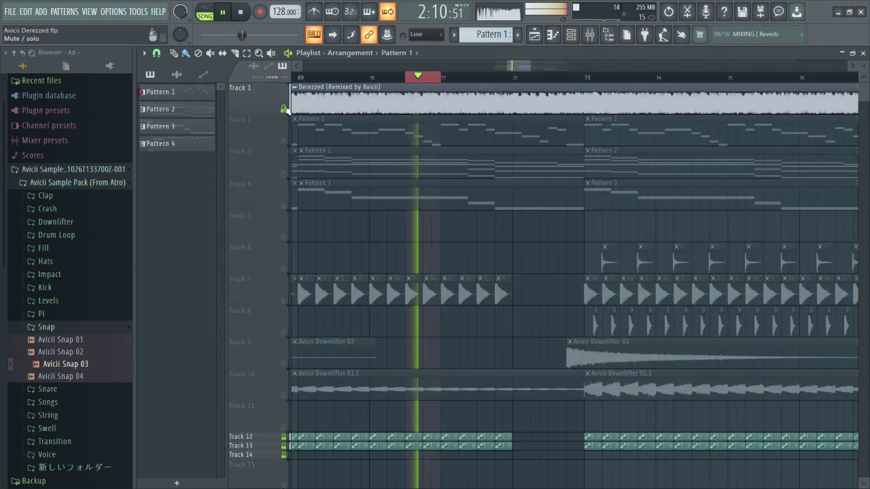
pyautogui.click(284, 108)
pyautogui.rightClick(283, 108)
pyautogui.rightClick(284, 108)
pyautogui.click(284, 108)
# Move band 6 of Insert 1's Fruity parametric EQ 2 to a cut of about 6 dB near 5 kHz, then close the mixer.
pyautogui.click(590, 35)
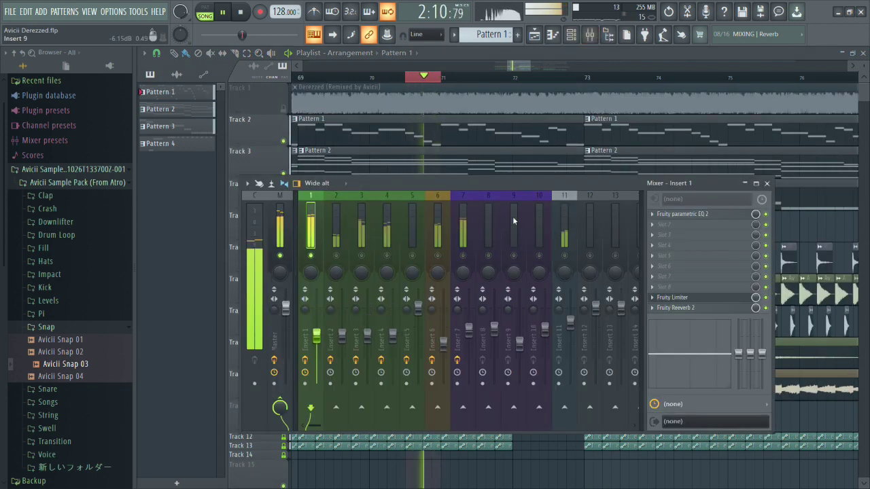
pyautogui.click(680, 214)
pyautogui.moveTo(379, 245); pyautogui.dragTo(400, 258)
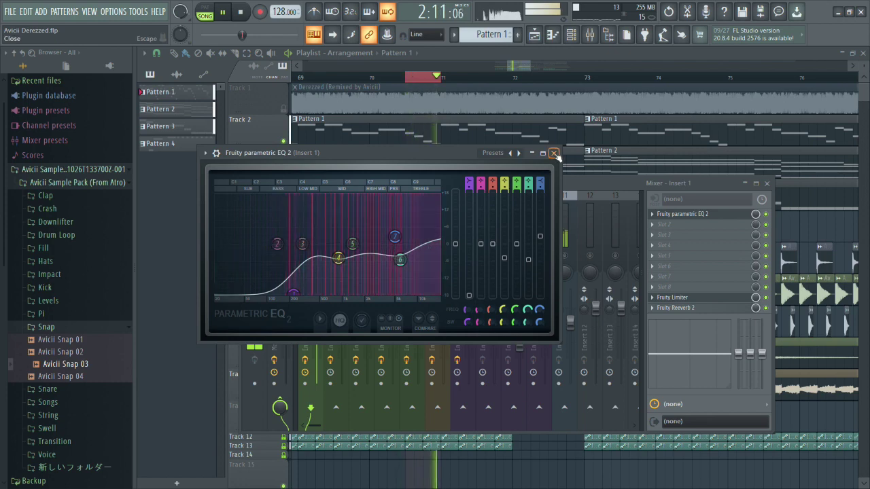
pyautogui.click(553, 153)
pyautogui.press('F9')
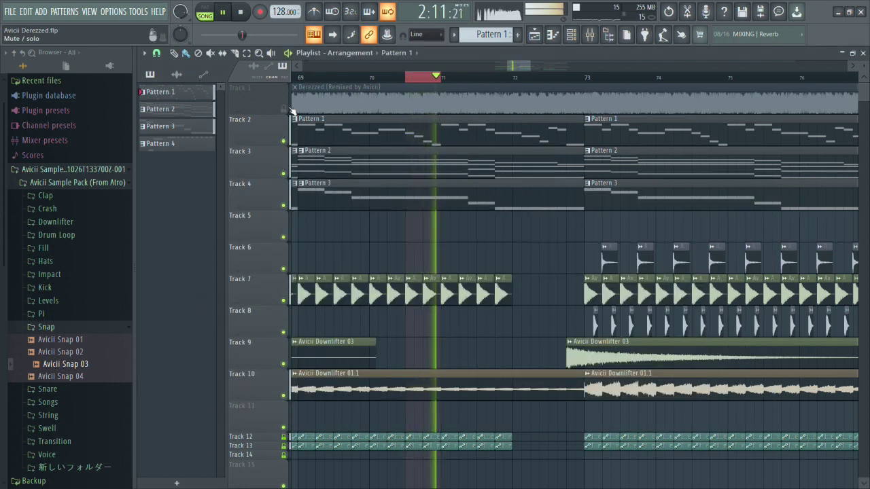
# Compare the re-equalized lead with the reference by repeatedly soloing and unsoloing Track 1 over the loop.
pyautogui.rightClick(284, 110)
pyautogui.rightClick(284, 110)
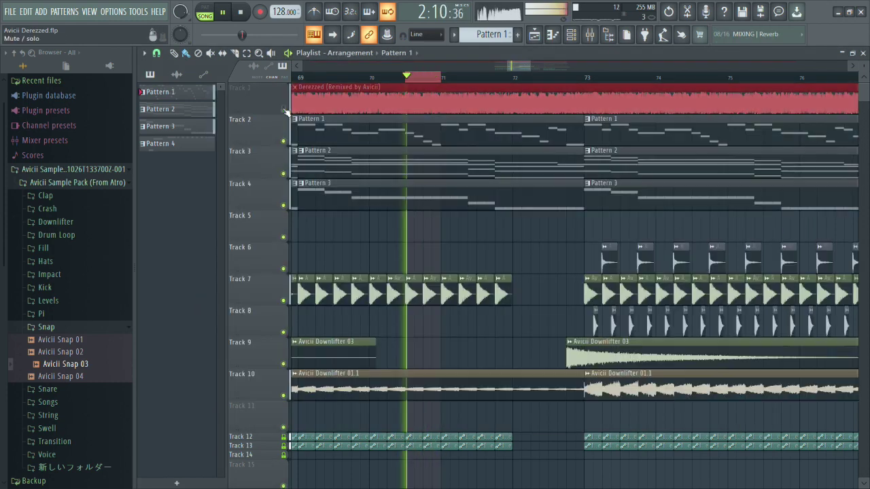
pyautogui.rightClick(284, 110)
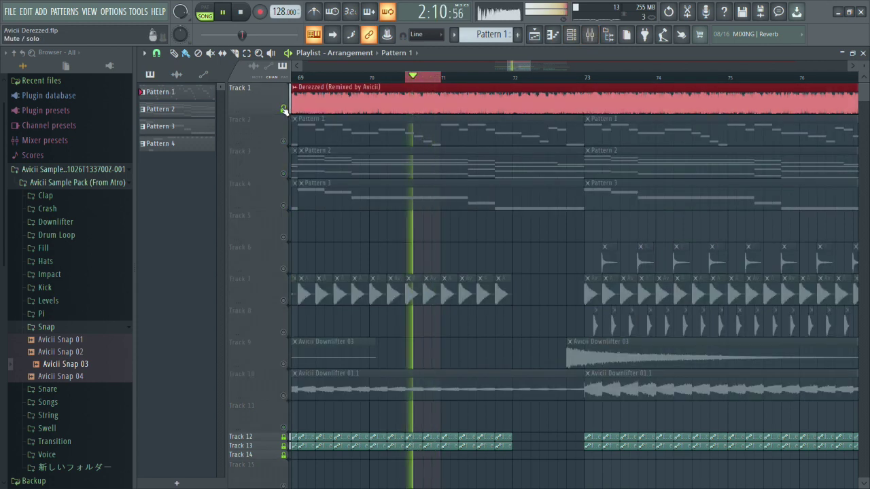
pyautogui.click(284, 110)
pyautogui.rightClick(284, 110)
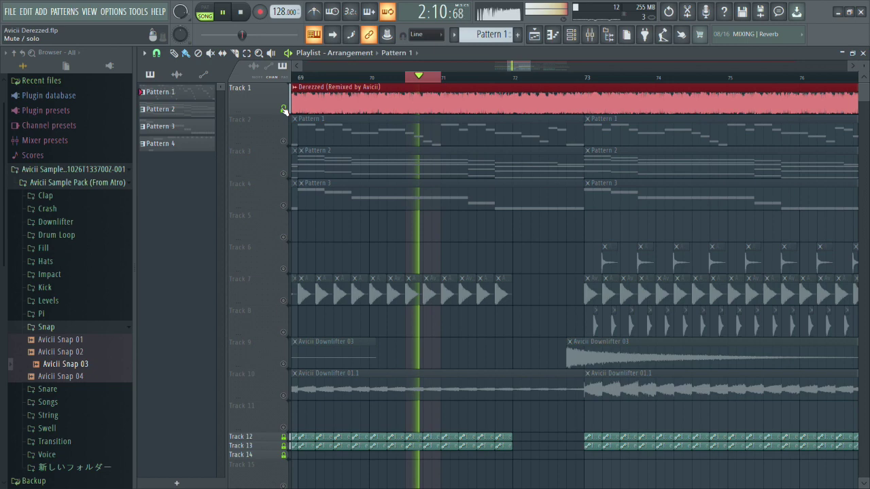
pyautogui.rightClick(284, 110)
pyautogui.click(284, 110)
# Listen to Insert 2 on its own in the mixer, restore the other inserts, and close the mixer.
pyautogui.press('F9')
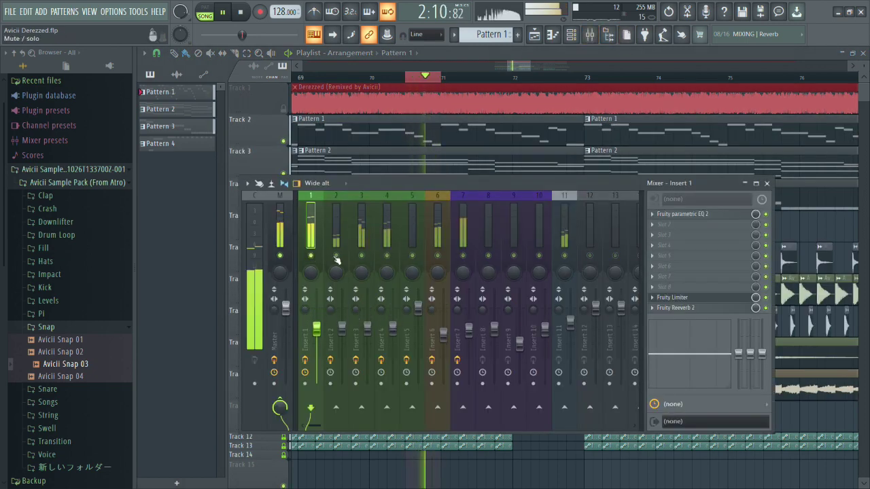
pyautogui.click(332, 258)
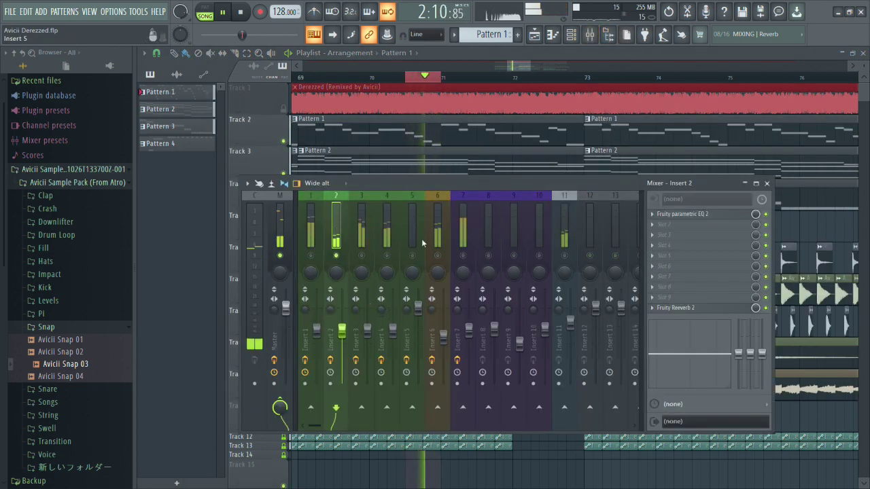
pyautogui.rightClick(337, 256)
pyautogui.press('F9')
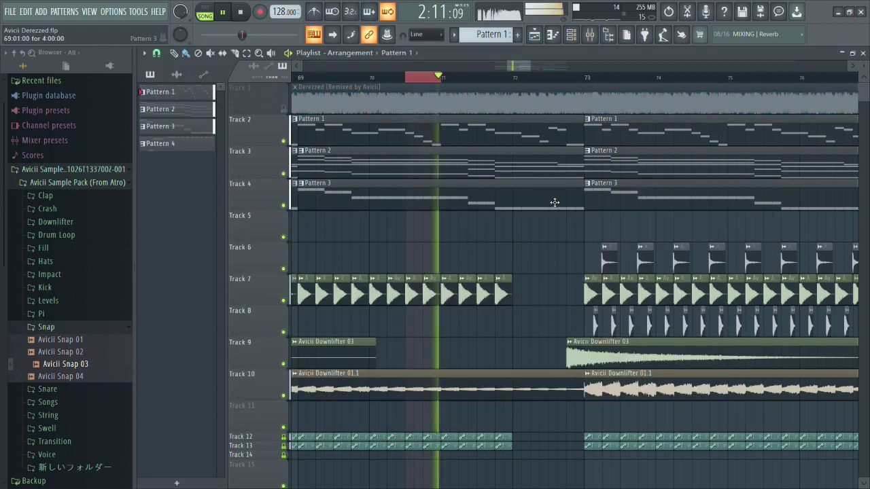
# Check the lead layers against the Derezzed reference by switching Track 1 solo on and off.
pyautogui.rightClick(283, 110)
pyautogui.rightClick(283, 110)
pyautogui.click(283, 110)
pyautogui.rightClick(283, 110)
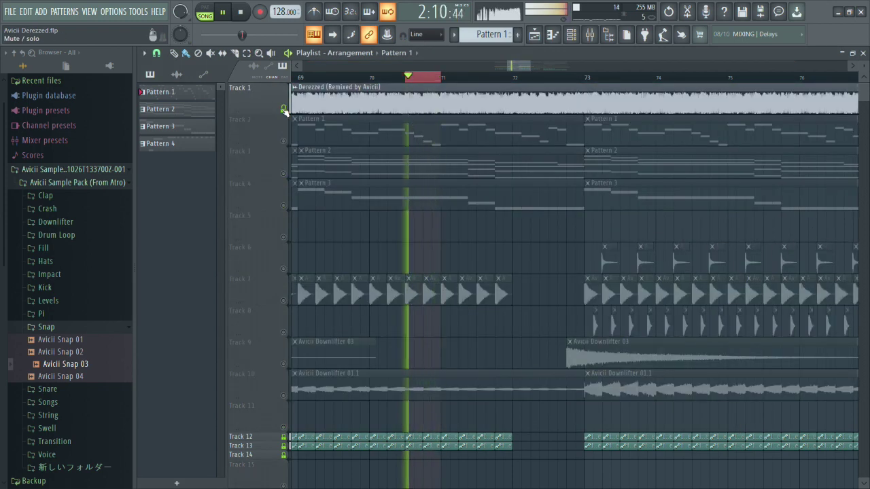
pyautogui.rightClick(284, 109)
pyautogui.rightClick(284, 110)
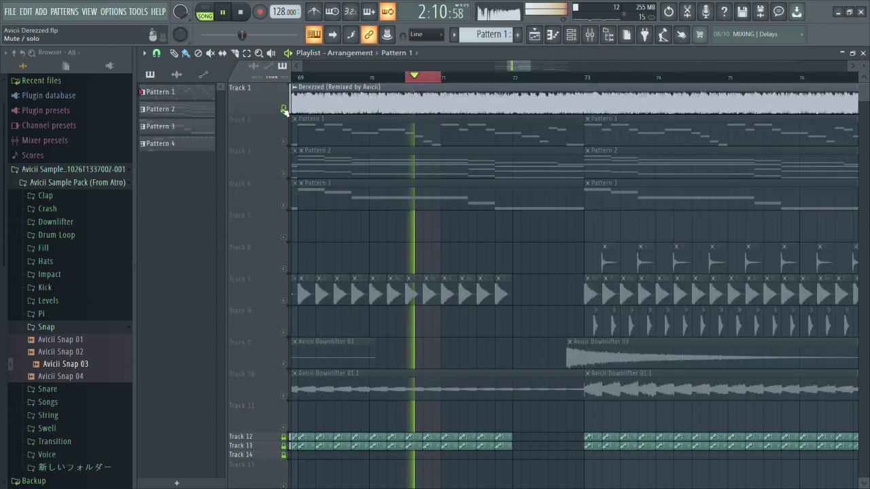
pyautogui.rightClick(284, 109)
pyautogui.rightClick(284, 109)
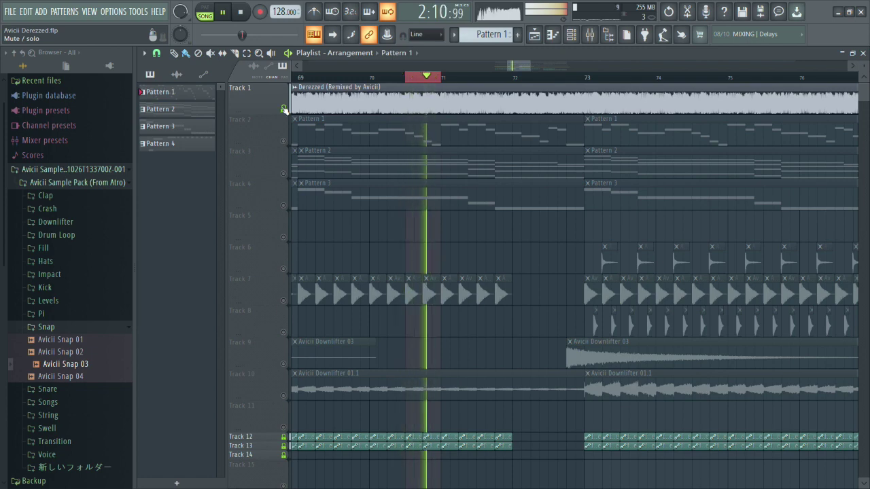
pyautogui.rightClick(284, 109)
pyautogui.rightClick(283, 109)
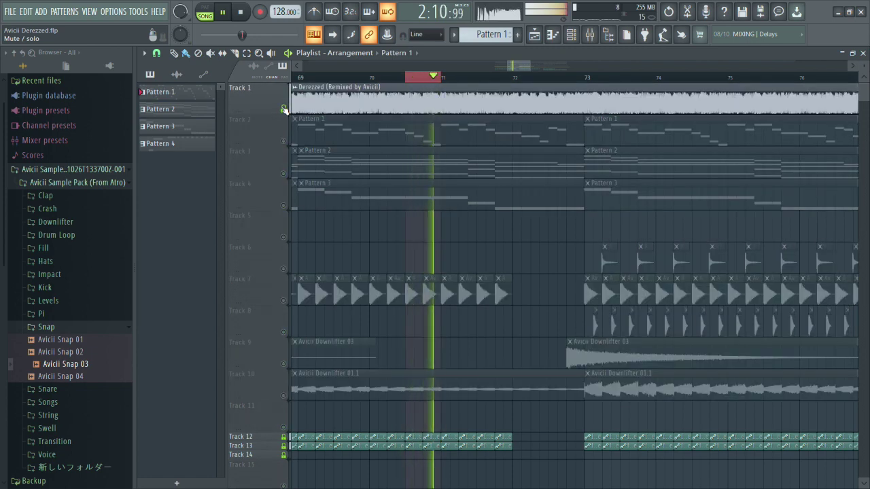
# Clear the playlist selection and reselect the second half of bar 70 as the playback loop.
pyautogui.hotkey('ctrl', 'd')
pyautogui.scroll(-5, 444, 140)
pyautogui.scroll(5, 423, 143)
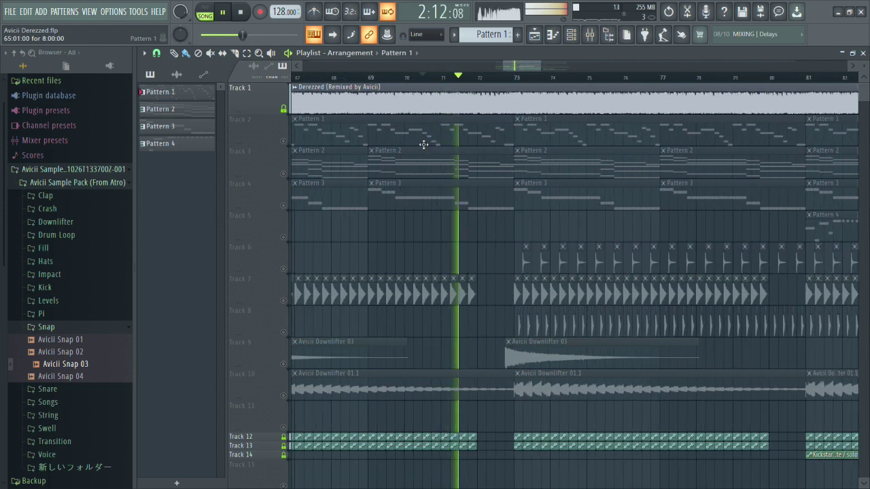
pyautogui.moveTo(412, 77); pyautogui.dragTo(451, 80)
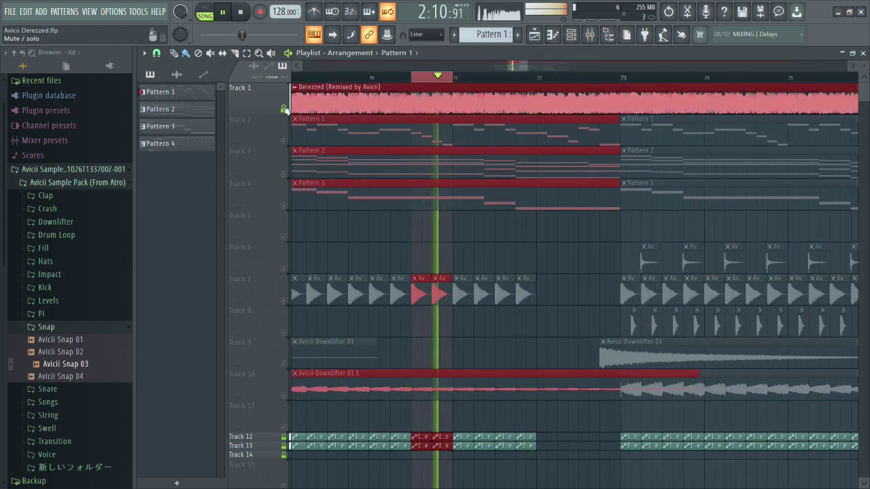
# Compare the remake with the Track 1 reference over the reselected loop, checking the channel rack and clearing the clip selection.
pyautogui.rightClick(284, 109)
pyautogui.click(571, 35)
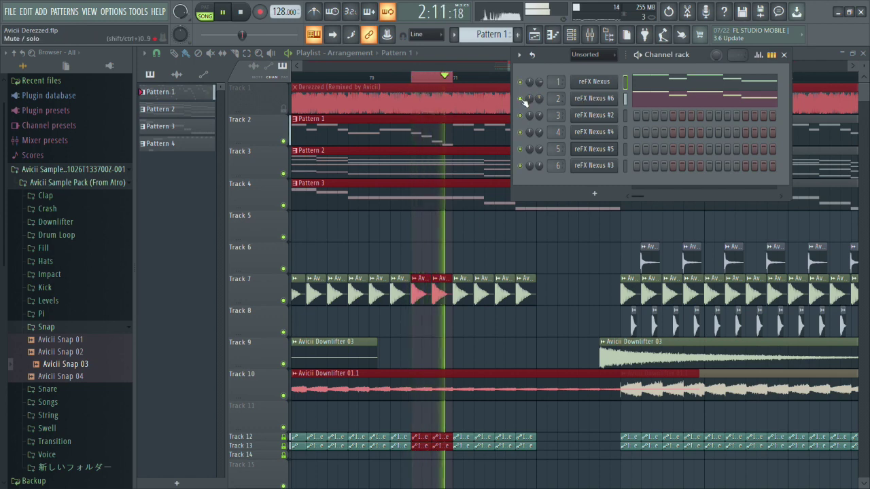
pyautogui.keyDown('ctrl'); pyautogui.click(476, 263); pyautogui.keyUp('ctrl')
pyautogui.rightClick(284, 109)
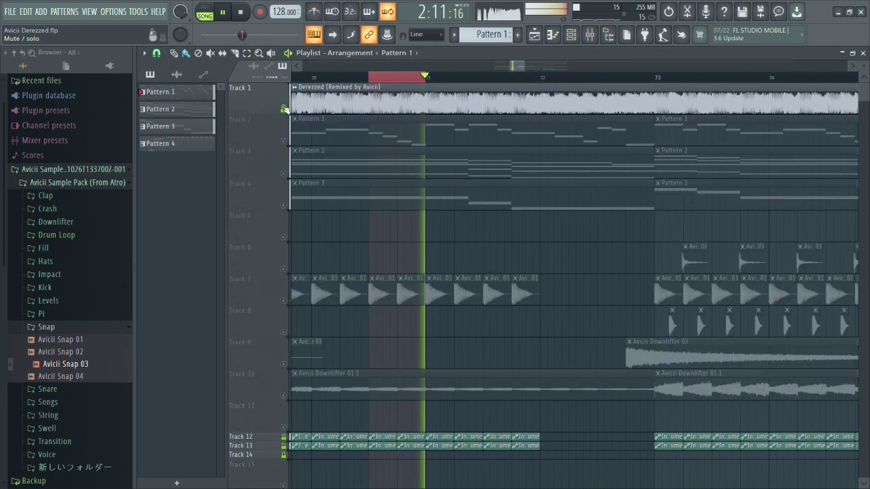
pyautogui.click(284, 110)
# In Insert 2's Fruity parametric EQ 2, set band 1 to -18 dB at 236 Hz, dip band 6, and boost band 7 by 5 dB at about 6153 Hz.
pyautogui.click(590, 35)
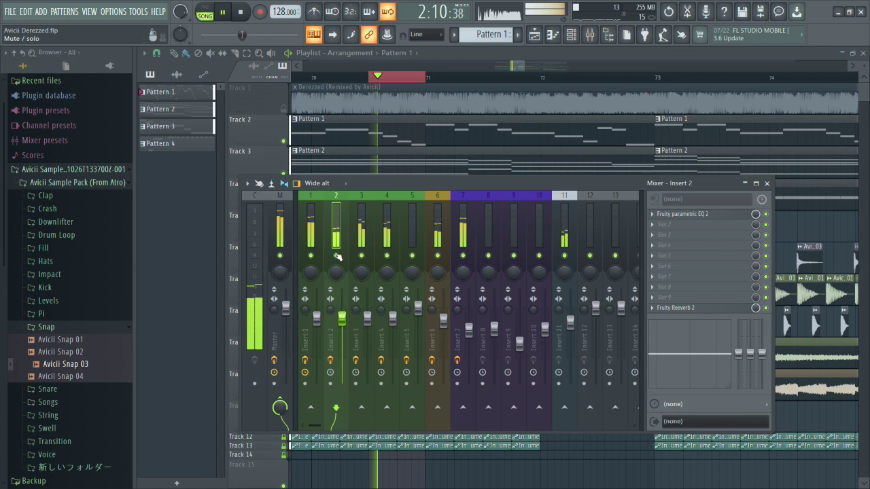
pyautogui.click(693, 214)
pyautogui.moveTo(194, 186); pyautogui.dragTo(237, 237)
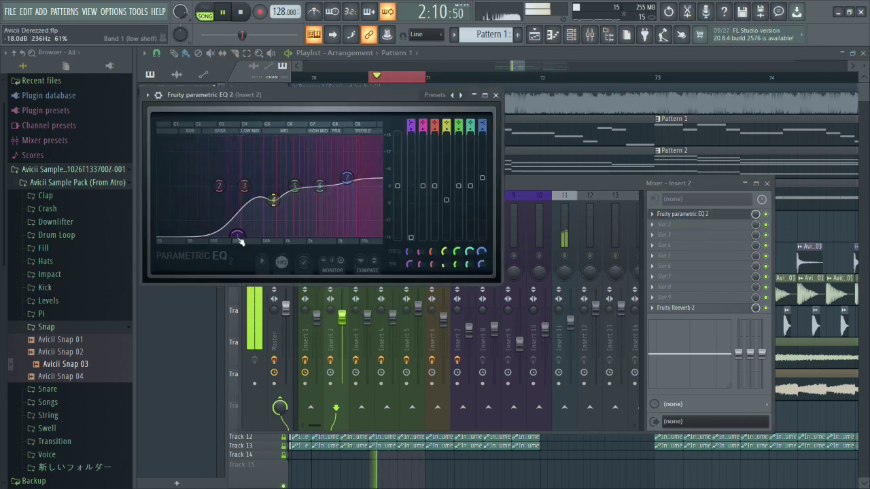
pyautogui.moveTo(345, 181); pyautogui.dragTo(344, 192)
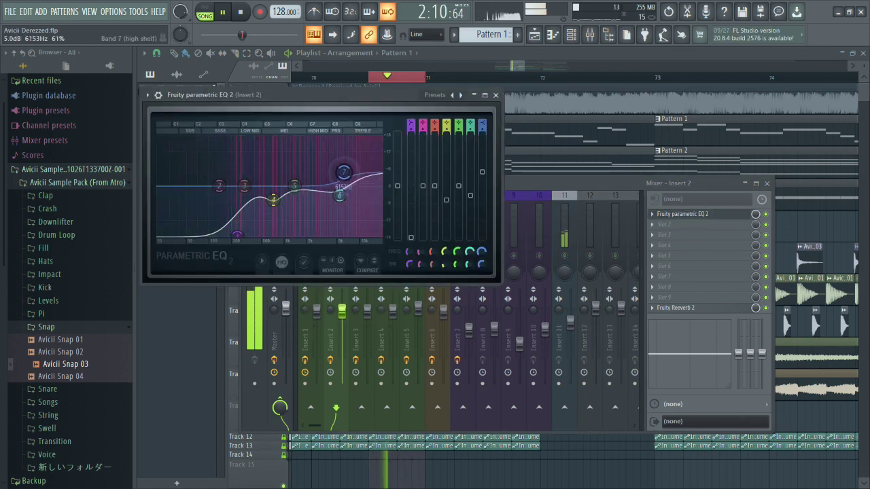
pyautogui.click(496, 95)
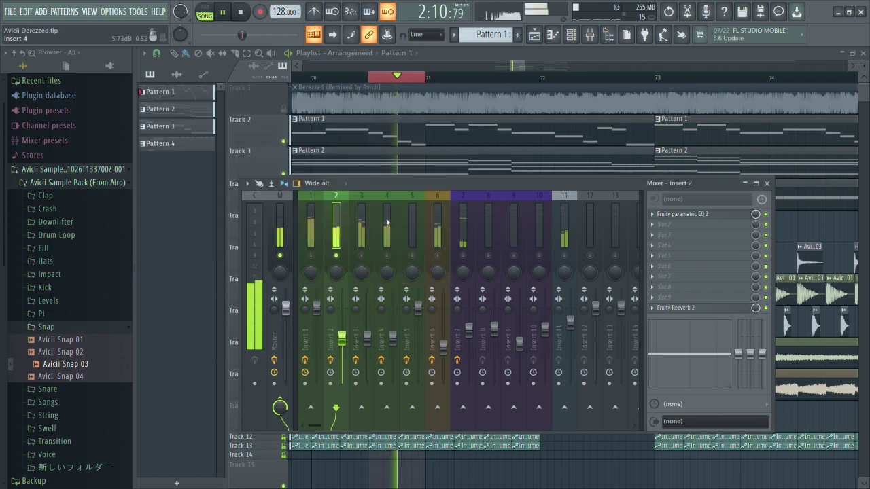
pyautogui.click(767, 183)
# Glance at the channel rack and compare the re-equalized Insert 2 layer with the soloed Track 1 reference.
pyautogui.click(571, 35)
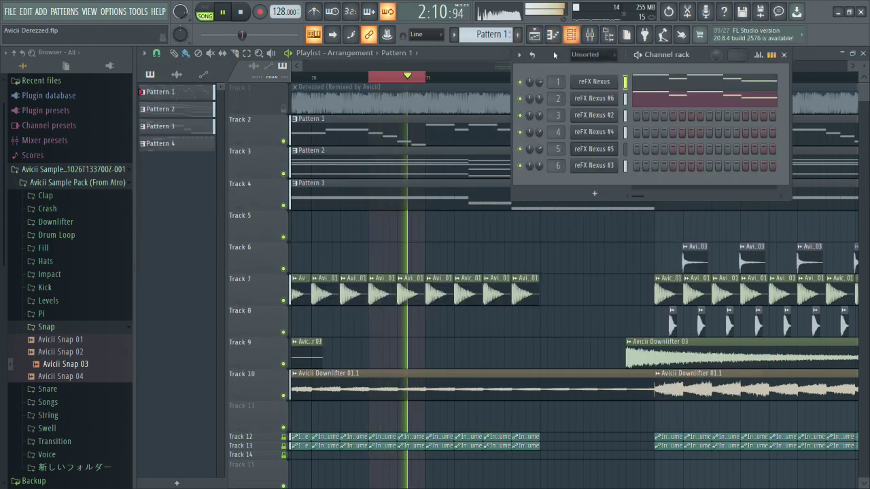
pyautogui.press('F6')
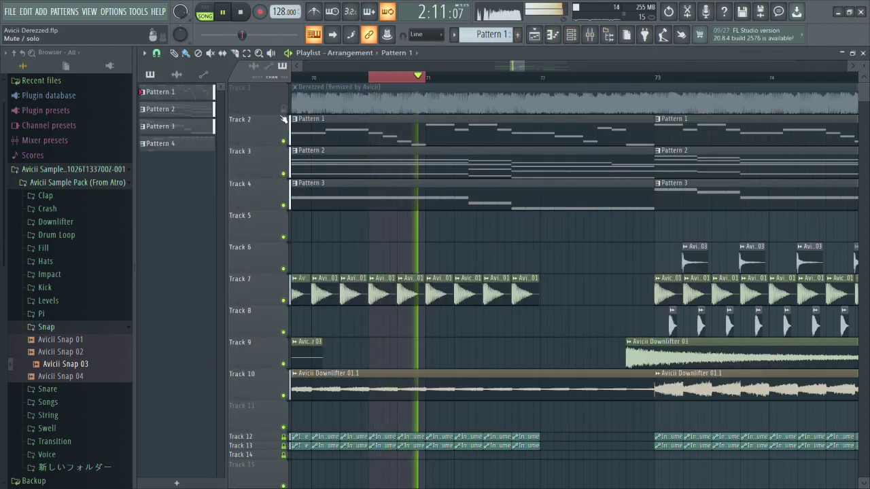
pyautogui.rightClick(284, 110)
pyautogui.rightClick(283, 110)
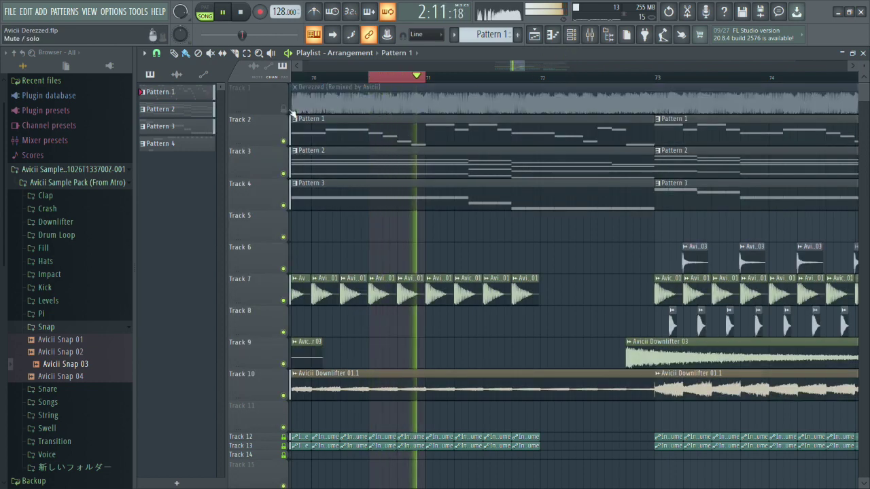
# Compare the looped remake with the soloed Track 1 reference in the playlist.
pyautogui.rightClick(284, 110)
pyautogui.rightClick(284, 110)
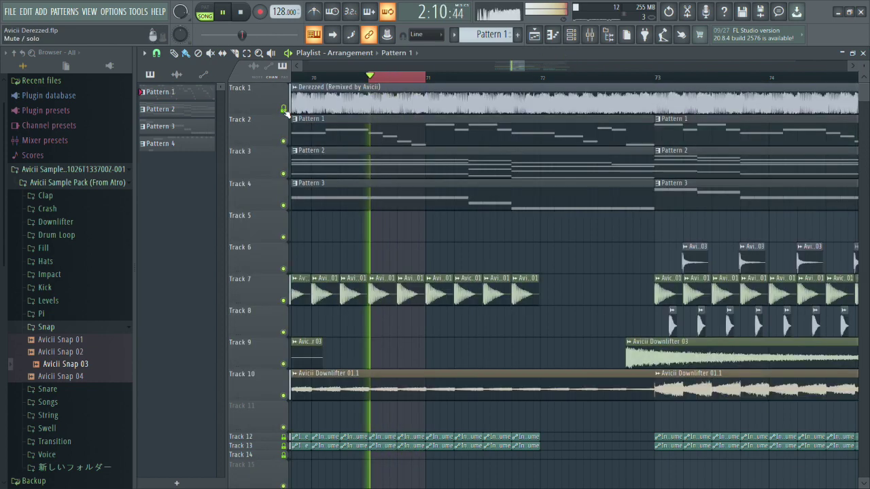
pyautogui.click(284, 110)
# Bring bands 7 and 6 of Insert 2's Fruity parametric EQ 2 back to about 0 dB.
pyautogui.press('F9')
pyautogui.press('s')
pyautogui.click(675, 214)
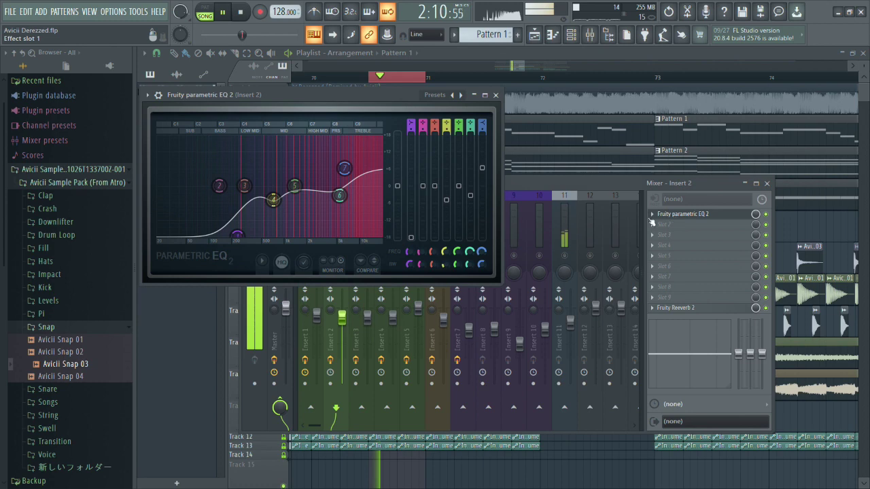
pyautogui.moveTo(343, 167); pyautogui.dragTo(351, 184)
pyautogui.moveTo(339, 194); pyautogui.dragTo(322, 184)
pyautogui.click(495, 95)
pyautogui.rightClick(337, 256)
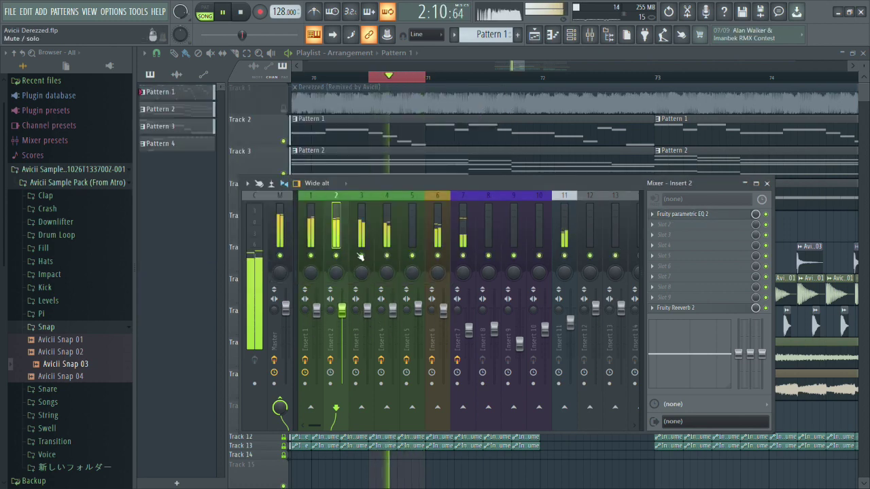
# Solo the Track 1 reference briefly and compare it with the remake after flattening Insert 2's upper bands.
pyautogui.click(766, 183)
pyautogui.rightClick(283, 110)
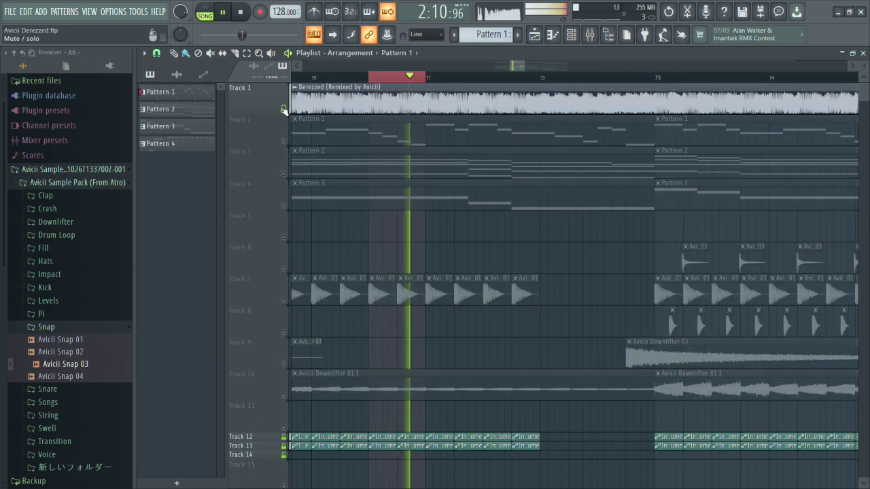
pyautogui.rightClick(284, 109)
# Solo the reFX Nexus #6 channel and inspect its LD Egopunk preset, then restore the other channels.
pyautogui.doubleClick(496, 134)
pyautogui.rightClick(520, 100)
pyautogui.click(593, 100)
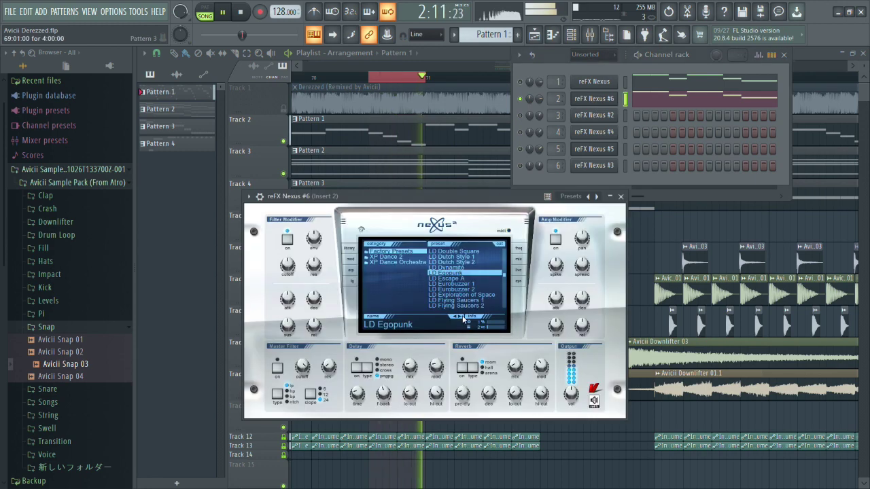
pyautogui.click(621, 196)
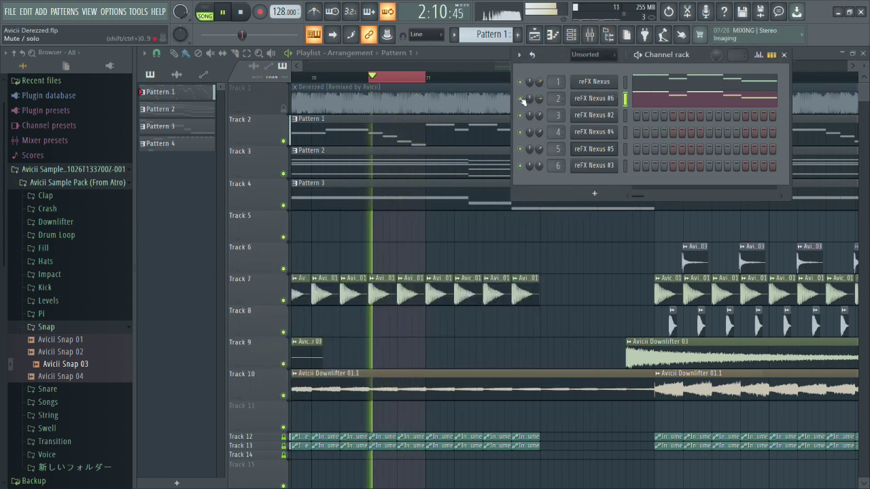
pyautogui.press('F6')
# Check the remake against the Track 1 reference and review the reFX Nexus #6 layer in the channel rack.
pyautogui.rightClick(284, 109)
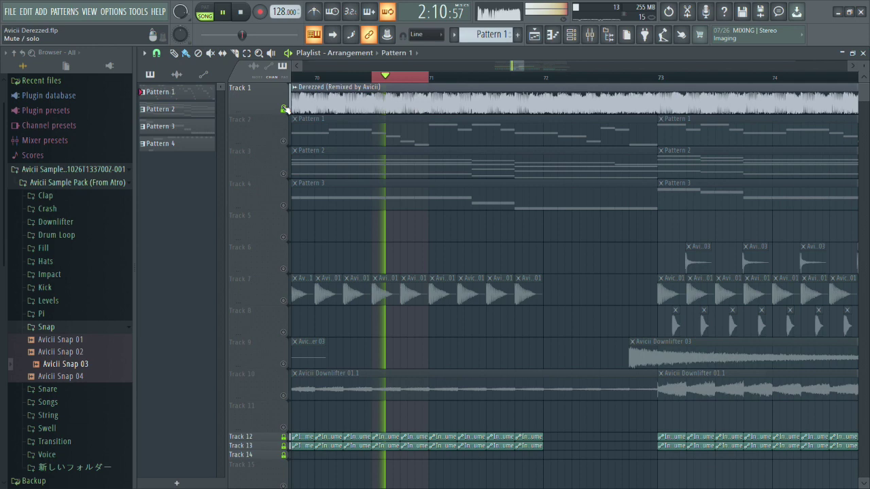
pyautogui.click(284, 109)
pyautogui.click(571, 34)
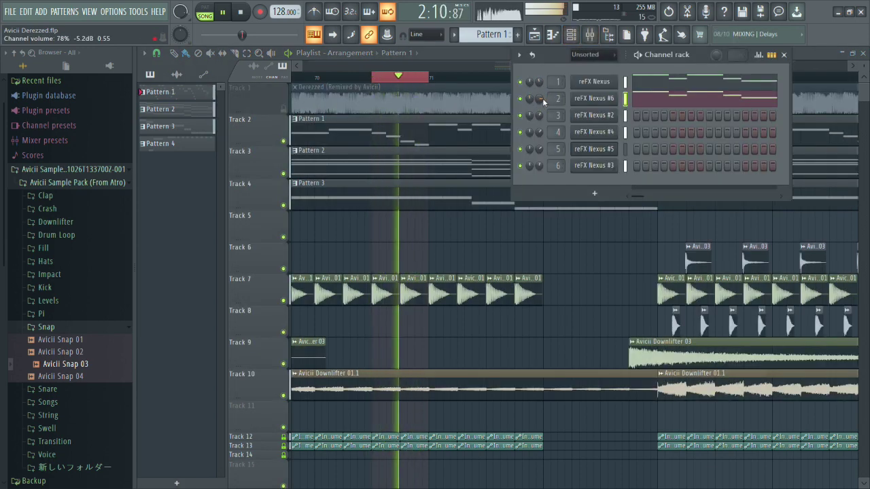
pyautogui.rightClick(520, 98)
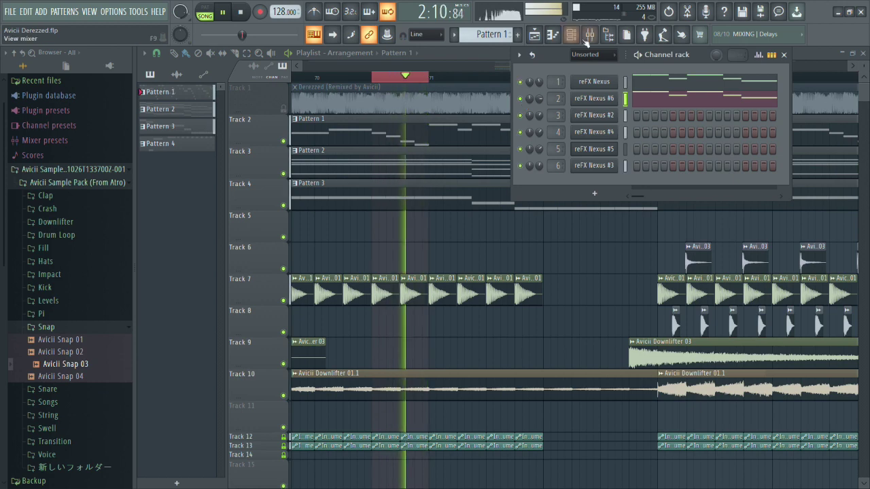
# Dip band 6 of Insert 2's Fruity parametric EQ 2 by about 5 dB at 6350 Hz.
pyautogui.click(590, 34)
pyautogui.click(669, 215)
pyautogui.moveTo(323, 185); pyautogui.dragTo(351, 207)
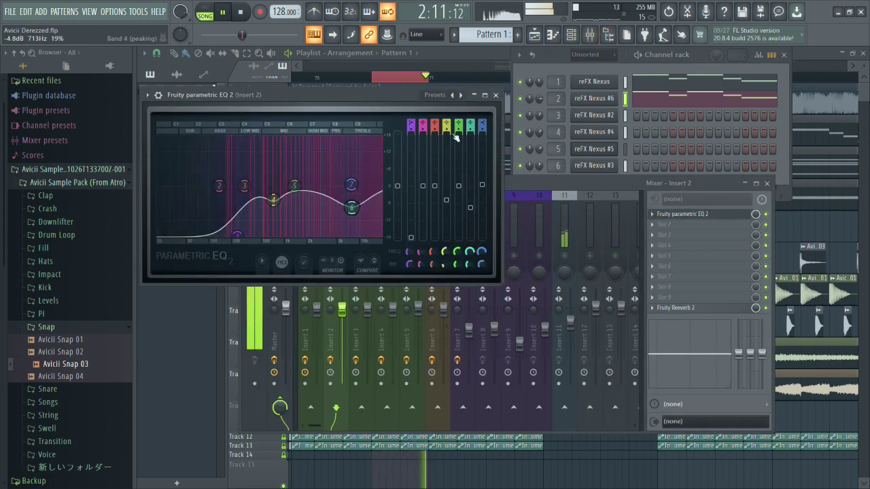
pyautogui.click(496, 95)
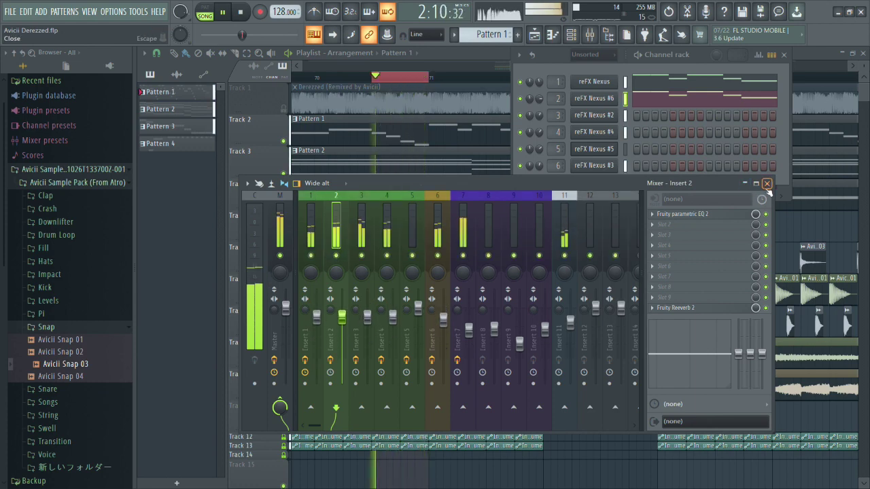
pyautogui.click(766, 183)
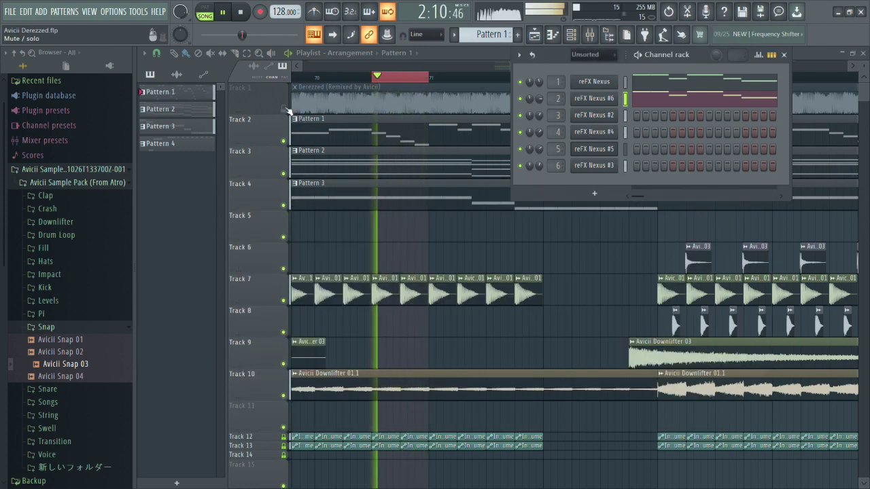
pyautogui.press('F6')
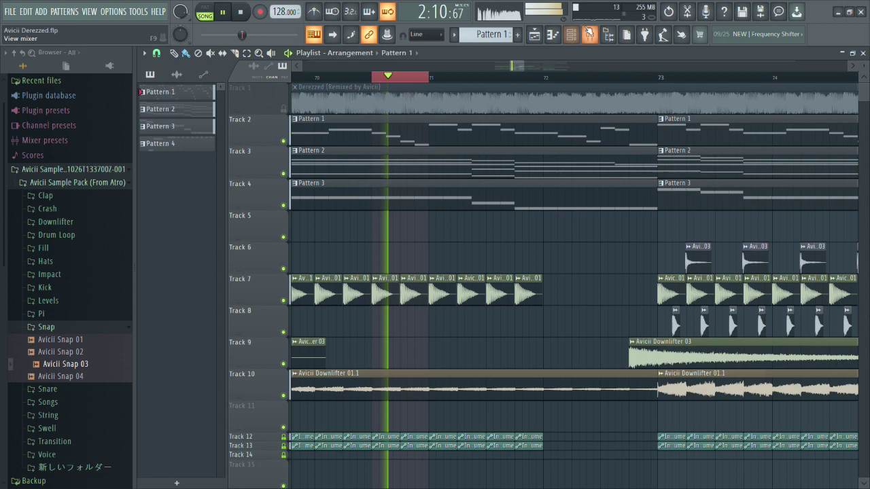
pyautogui.click(571, 34)
pyautogui.click(683, 214)
pyautogui.moveTo(343, 193); pyautogui.dragTo(345, 199)
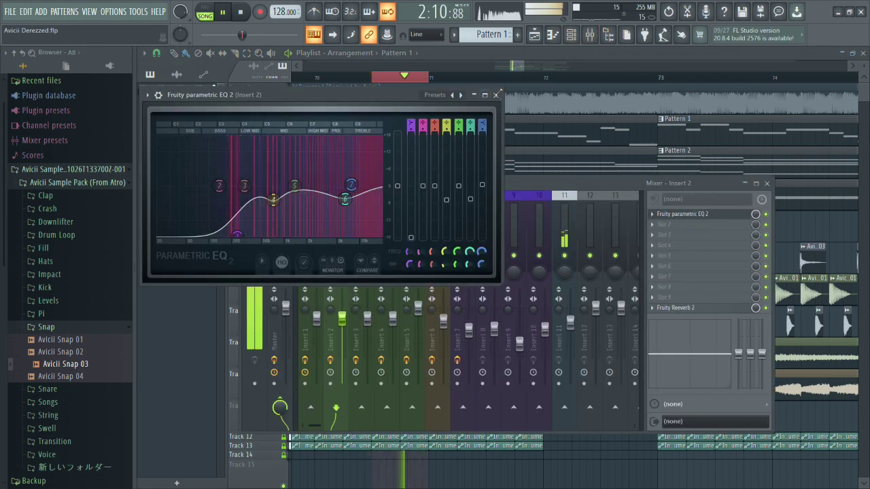
pyautogui.click(496, 94)
# Load Fruity Limiter on Insert 2 above the reverb and raise its gain to about 4.8 dB during playback.
pyautogui.press('space')
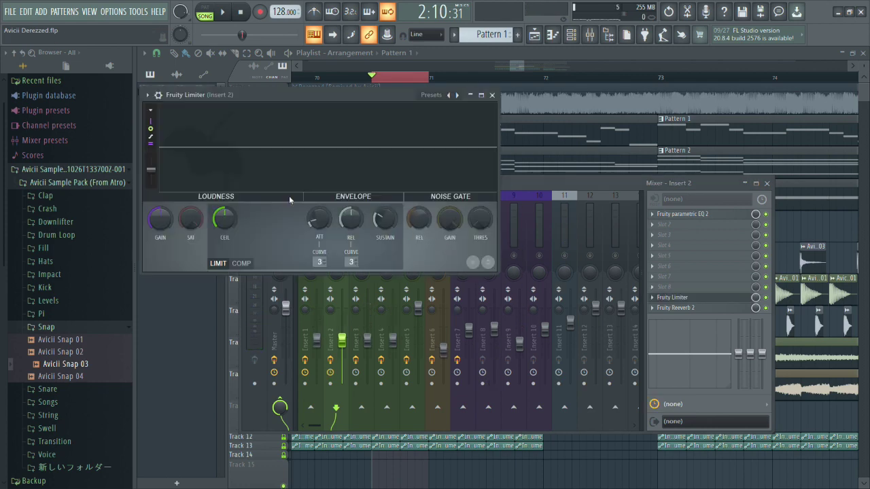
pyautogui.press('space')
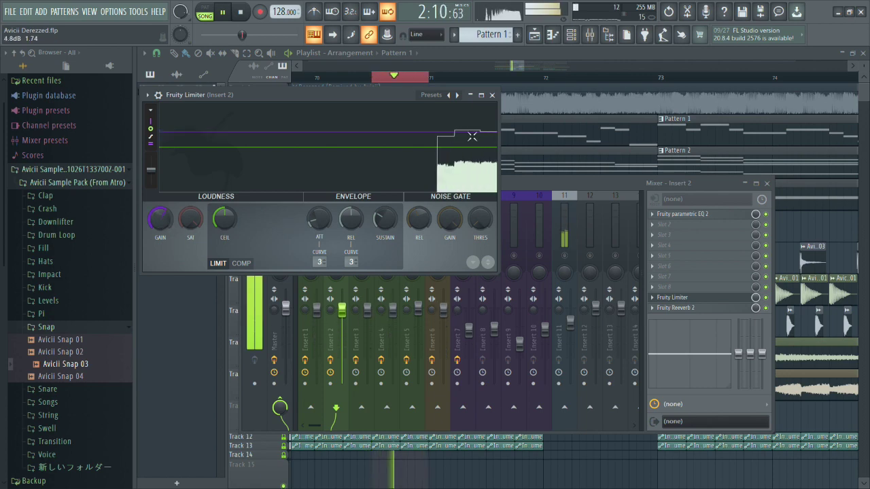
pyautogui.click(492, 95)
pyautogui.press('F9')
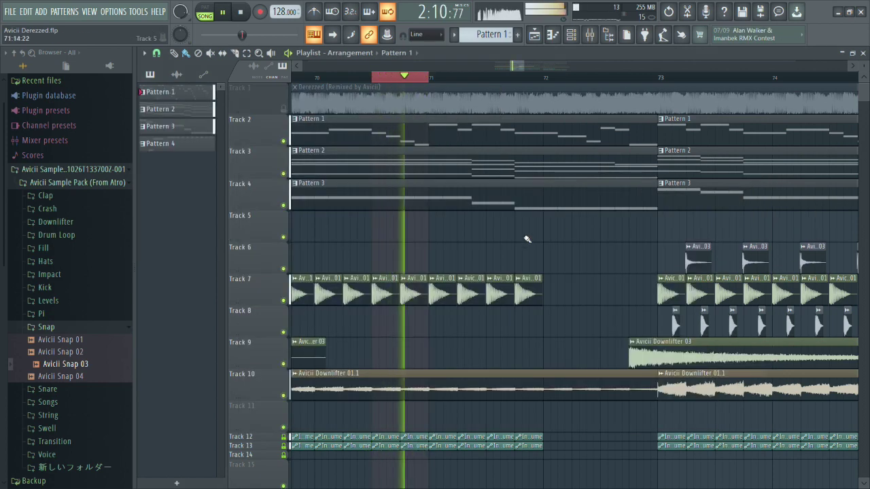
# Alternate between the soloed Track 1 reference and the remake to judge the limited Insert 2 layer.
pyautogui.keyDown('ctrl'); pyautogui.click(284, 109); pyautogui.keyUp('ctrl')
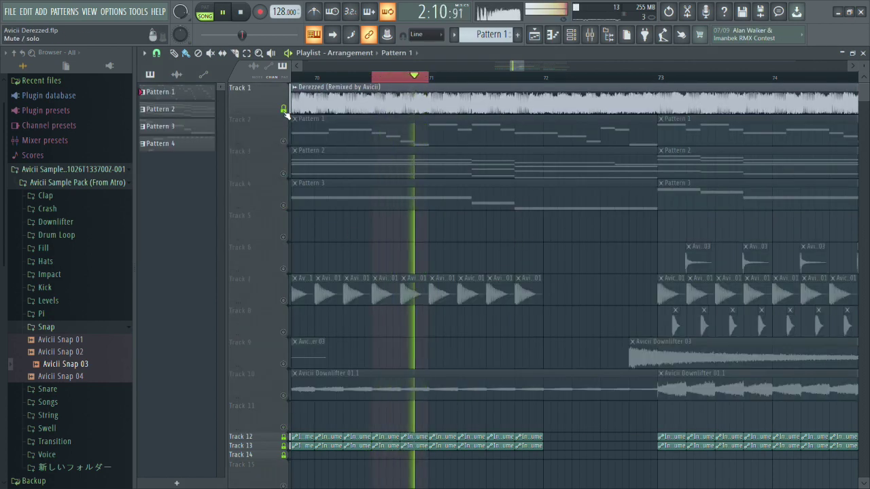
pyautogui.keyDown('ctrl'); pyautogui.click(283, 110); pyautogui.keyUp('ctrl')
pyautogui.keyDown('ctrl'); pyautogui.click(283, 110); pyautogui.keyUp('ctrl')
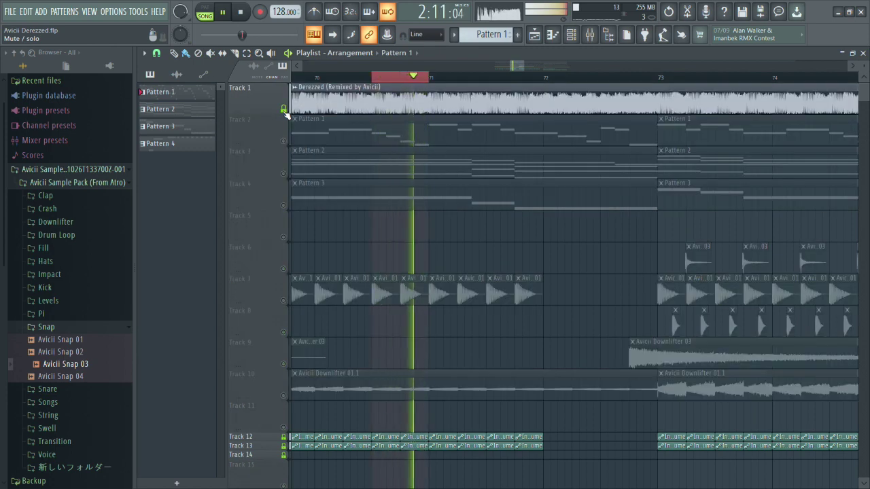
pyautogui.keyDown('ctrl'); pyautogui.click(283, 109); pyautogui.keyUp('ctrl')
pyautogui.keyDown('ctrl'); pyautogui.click(283, 109); pyautogui.keyUp('ctrl')
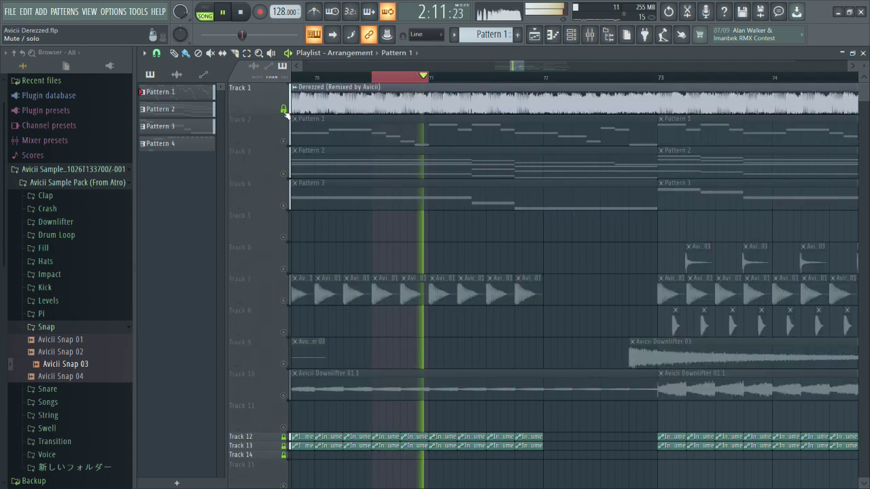
pyautogui.keyDown('ctrl'); pyautogui.click(283, 109); pyautogui.keyUp('ctrl')
pyautogui.click(283, 109)
# Solo Insert 1 and Insert 2 in turn in the mixer to hear each lead layer alone.
pyautogui.click(590, 34)
pyautogui.click(341, 261)
pyautogui.keyDown('ctrl'); pyautogui.click(311, 256); pyautogui.keyUp('ctrl')
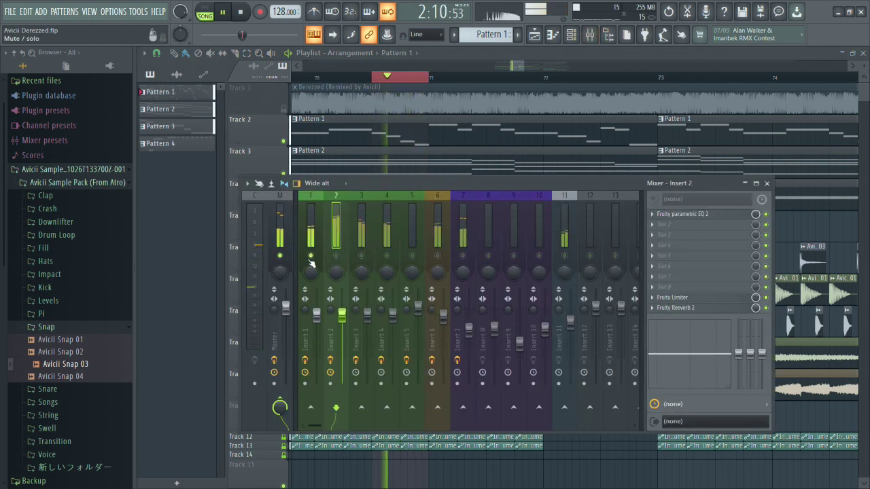
pyautogui.keyDown('ctrl'); pyautogui.click(311, 256); pyautogui.keyUp('ctrl')
pyautogui.keyDown('ctrl'); pyautogui.click(336, 258); pyautogui.keyUp('ctrl')
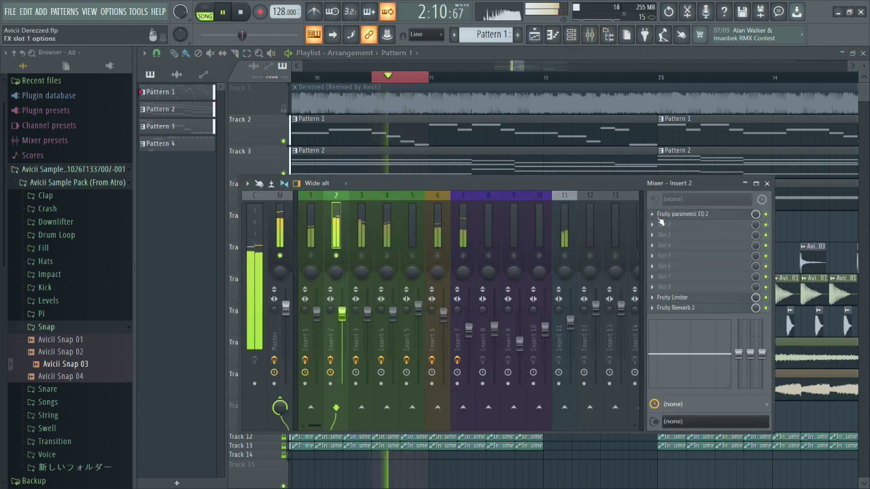
# Dip band 5 of Insert 2's Fruity parametric EQ 2 by about 4 dB at 1914 Hz.
pyautogui.click(672, 215)
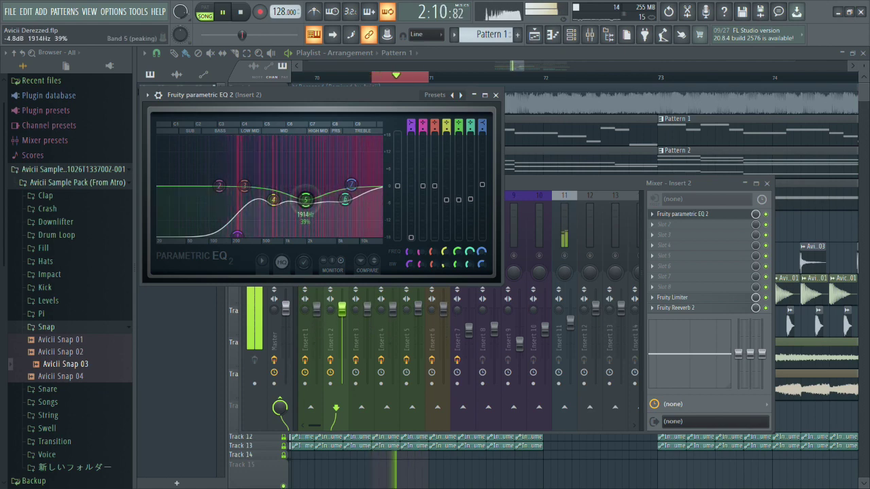
pyautogui.press('Escape')
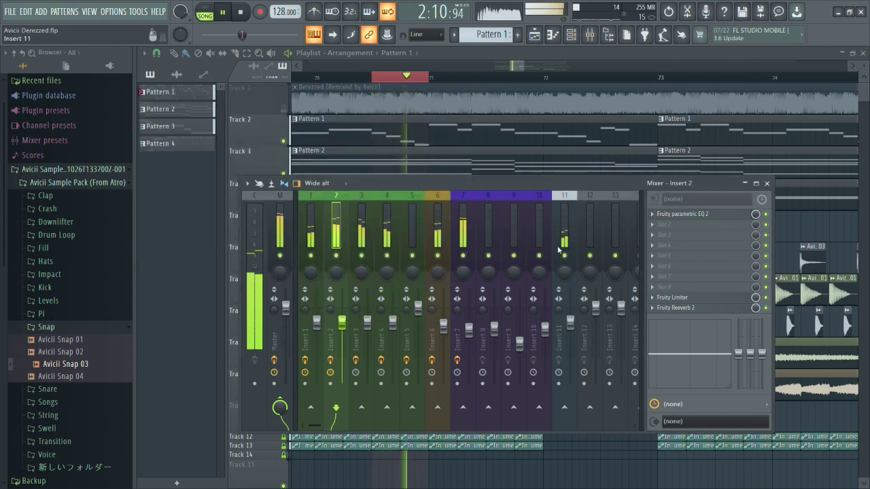
pyautogui.press('F9')
# Switch repeatedly between the Track 1 reference and the remake to judge Insert 2's midrange dip.
pyautogui.rightClick(284, 109)
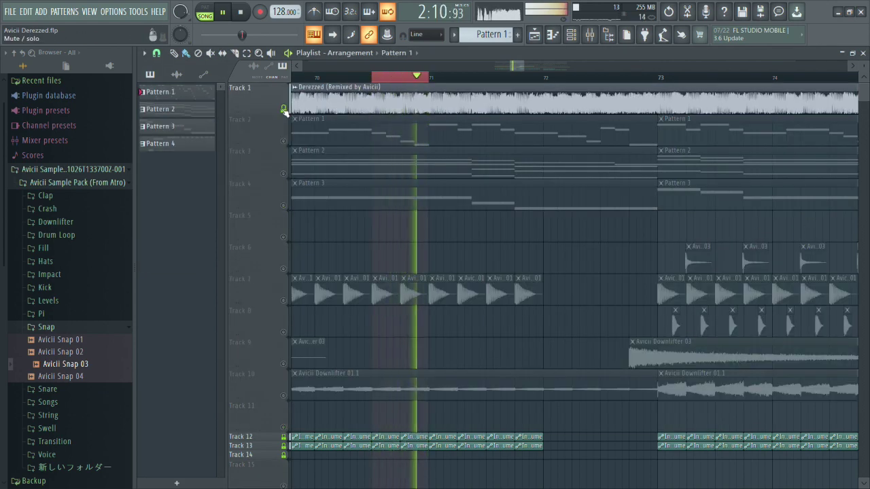
pyautogui.click(283, 110)
pyautogui.rightClick(284, 109)
pyautogui.rightClick(284, 109)
pyautogui.rightClick(283, 110)
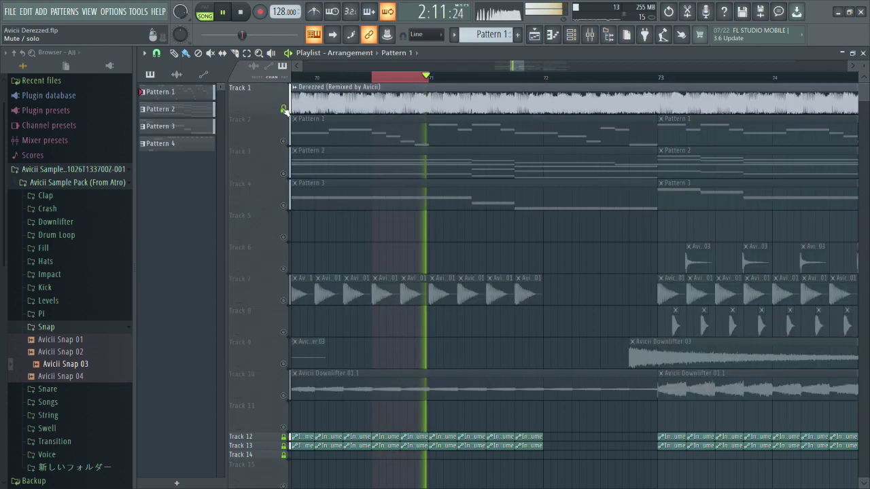
pyautogui.rightClick(283, 109)
pyautogui.click(284, 110)
pyautogui.rightClick(283, 109)
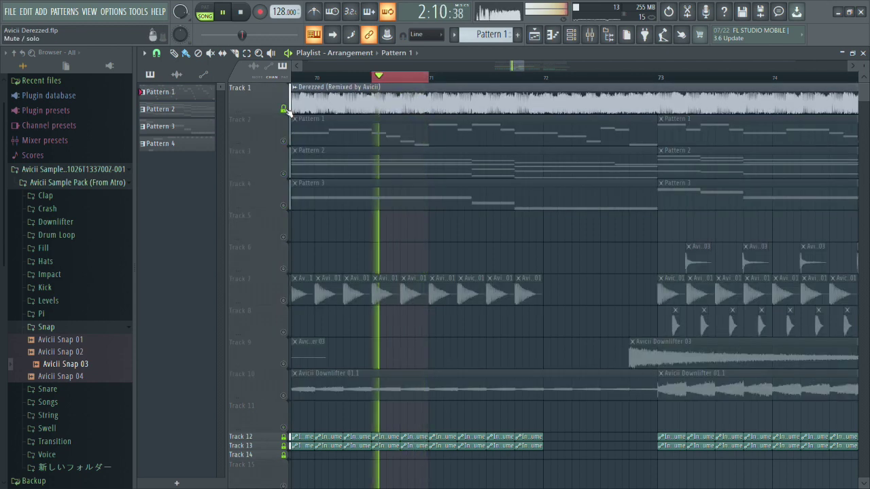
# Reselect the second half of bar 70 as the playback loop and compare the reference with the remake there.
pyautogui.scroll(-3, 478, 164)
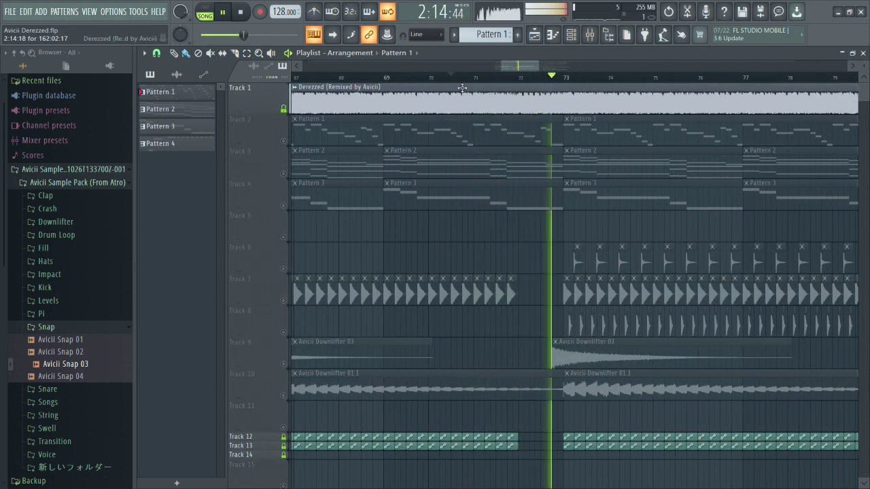
pyautogui.moveTo(452, 81); pyautogui.dragTo(479, 86)
pyautogui.scroll(3, 510, 156)
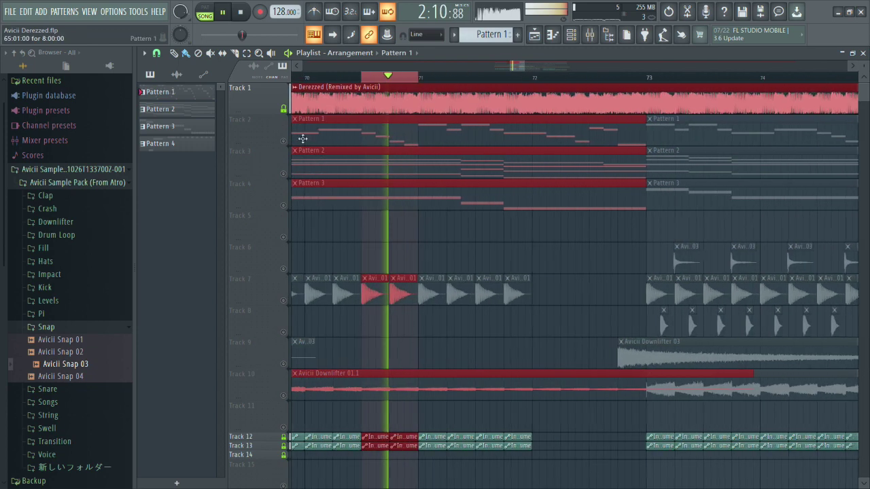
pyautogui.rightClick(283, 109)
pyautogui.rightClick(284, 110)
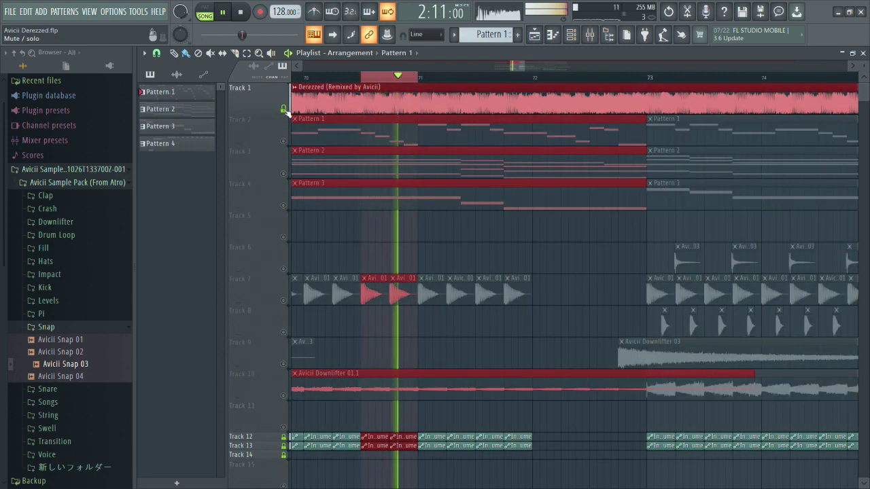
pyautogui.click(283, 110)
# Toggle Insert 1 to check the layers and set Insert 2's EQ band 6 to -5.3 dB at 6350 Hz.
pyautogui.press('F9')
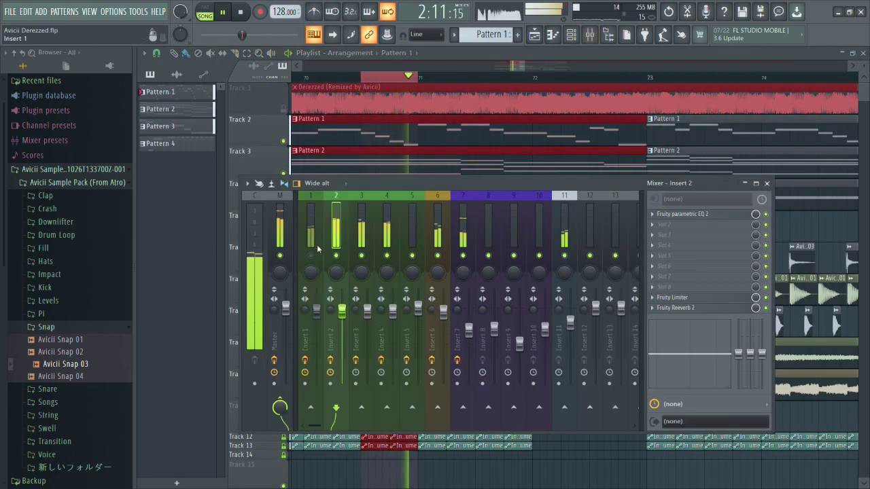
pyautogui.rightClick(310, 255)
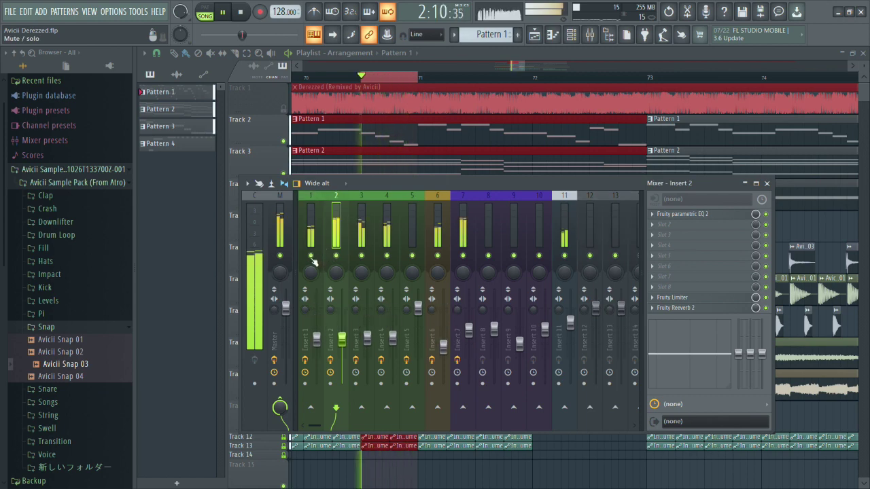
pyautogui.click(666, 215)
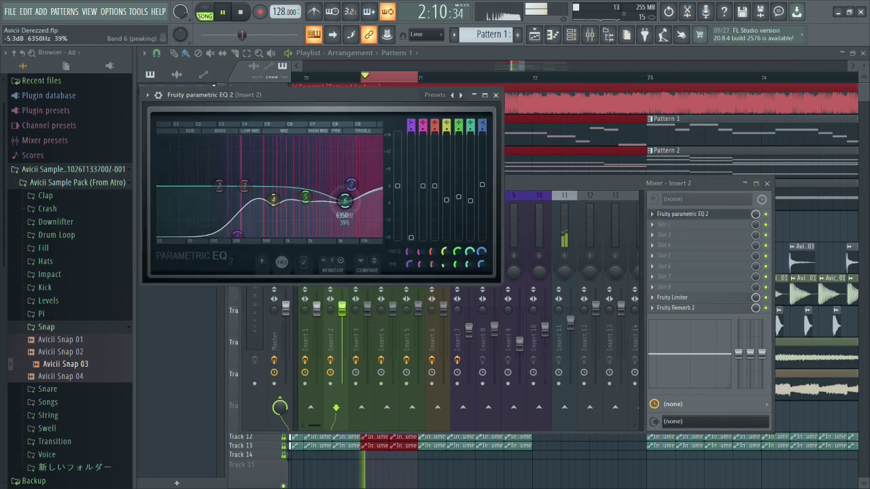
pyautogui.click(497, 95)
pyautogui.rightClick(310, 256)
pyautogui.click(767, 184)
# Clear the playlist loop selection and listen to the remake beyond the second half of bar 70.
pyautogui.hotkey('ctrl', 'd')
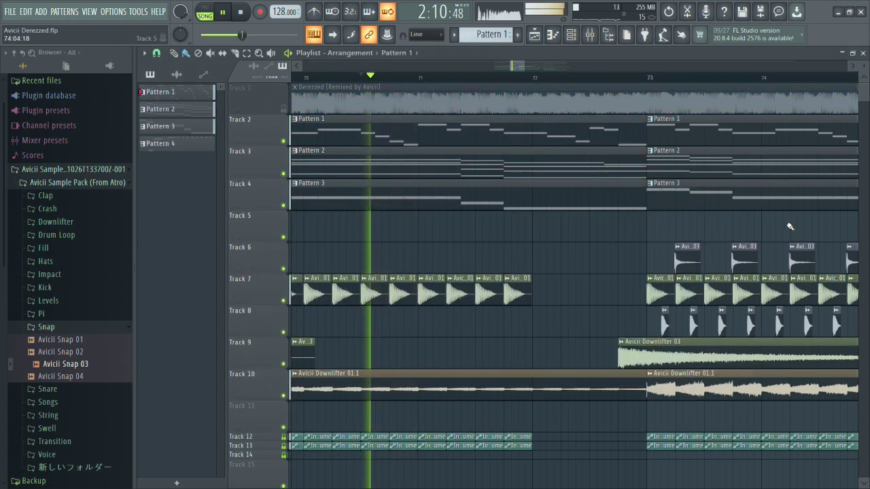
pyautogui.scroll(-6, 555, 229)
pyautogui.scroll(6, 497, 236)
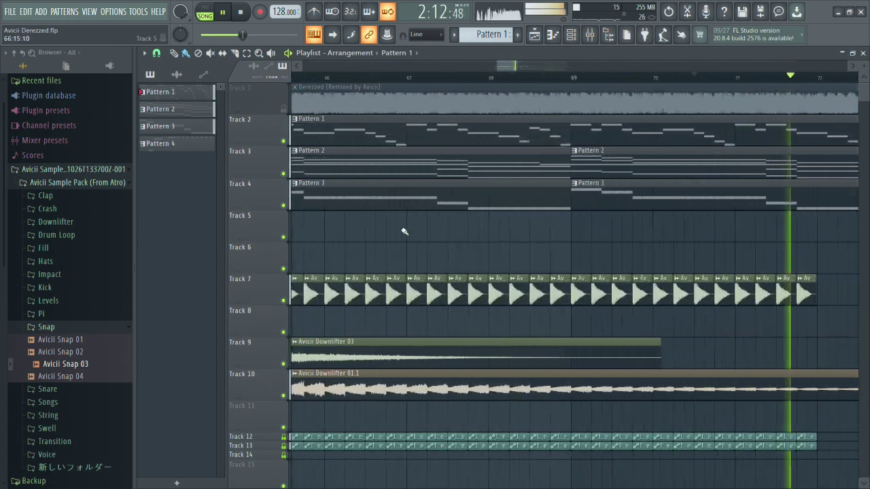
# Loop playback over the first half of bar 67 and compare the Track 1 reference with the remake there.
pyautogui.moveTo(409, 79); pyautogui.dragTo(442, 89)
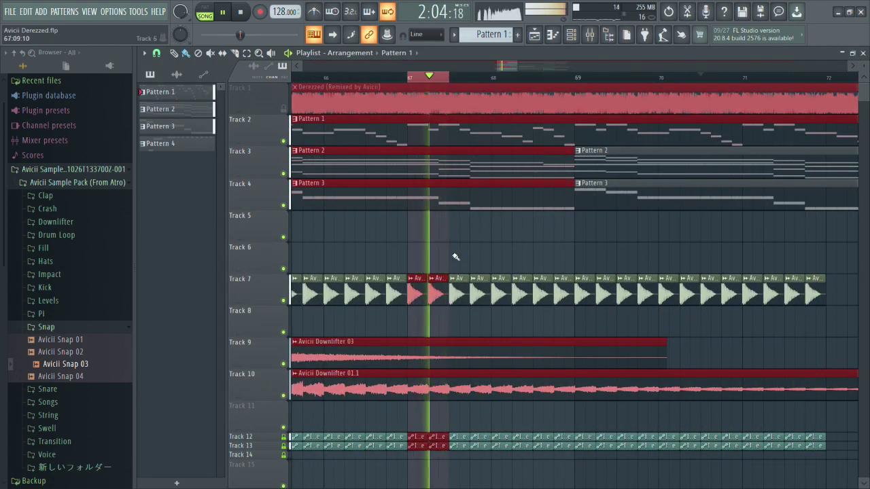
pyautogui.hotkey('ctrl', 'd')
pyautogui.rightClick(283, 110)
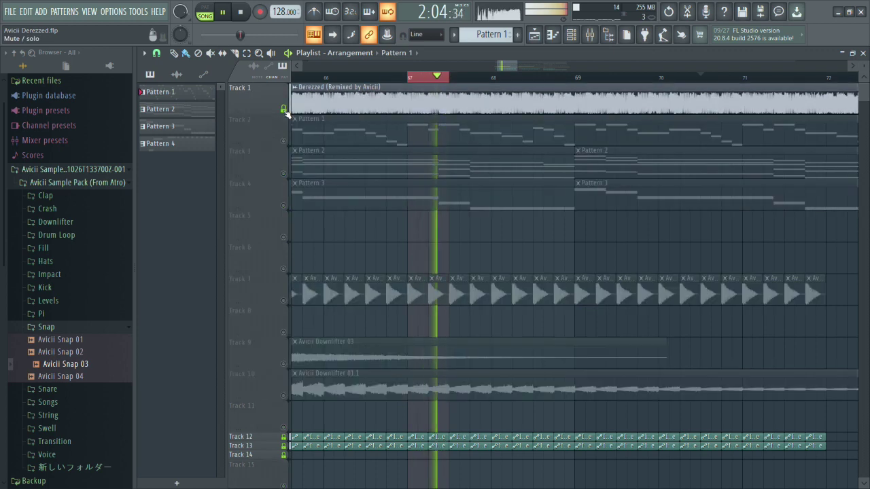
pyautogui.rightClick(283, 109)
# Review Insert 2's Fruity parametric EQ 2 curve and listen to the insert against the other layers.
pyautogui.click(589, 34)
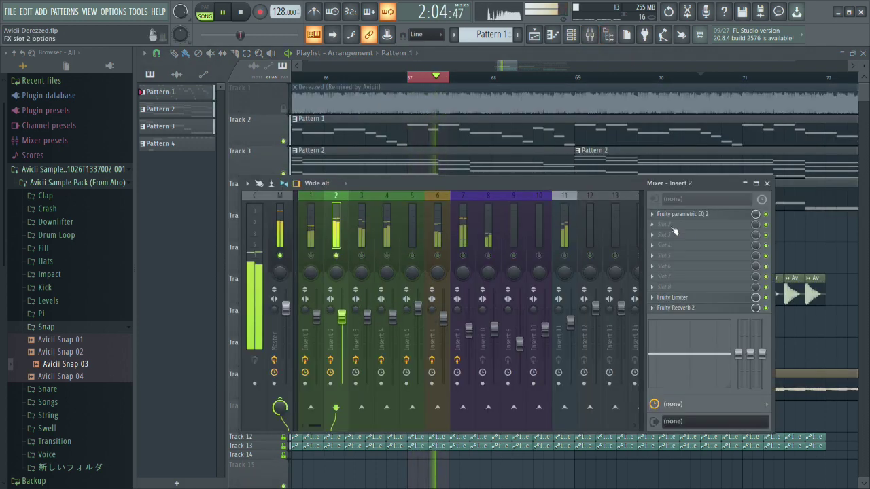
pyautogui.click(682, 214)
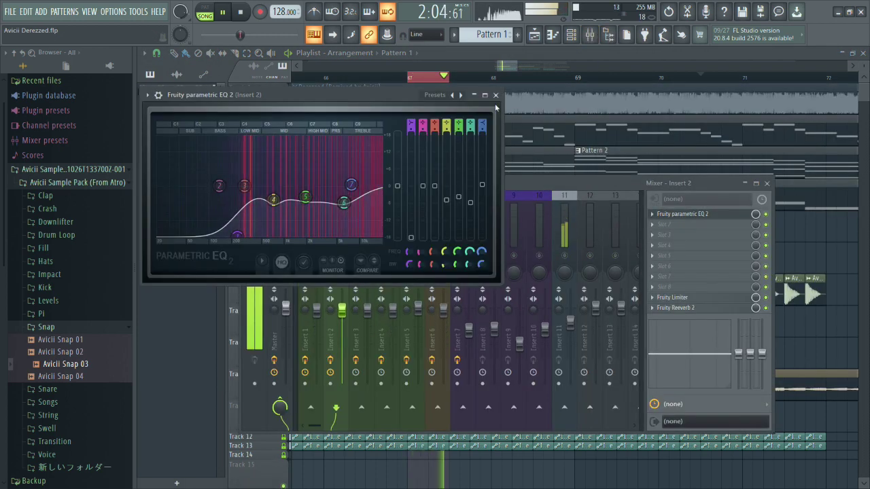
pyautogui.click(495, 94)
pyautogui.press('F6')
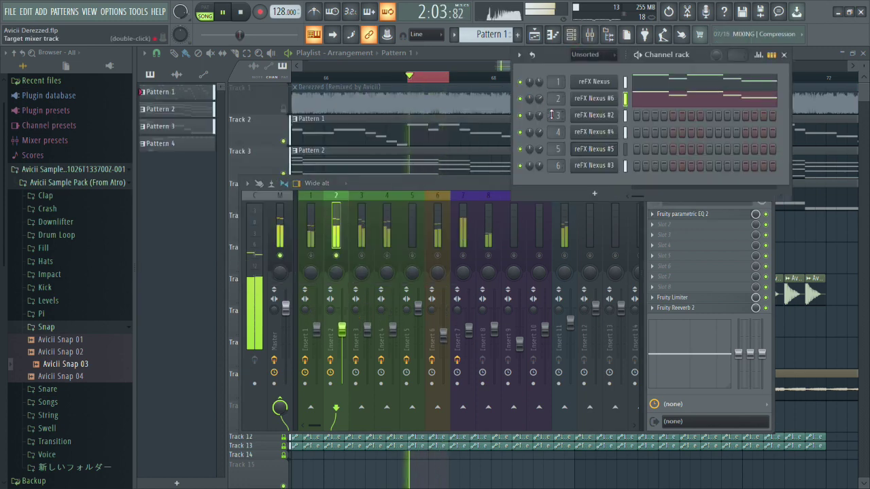
pyautogui.rightClick(336, 256)
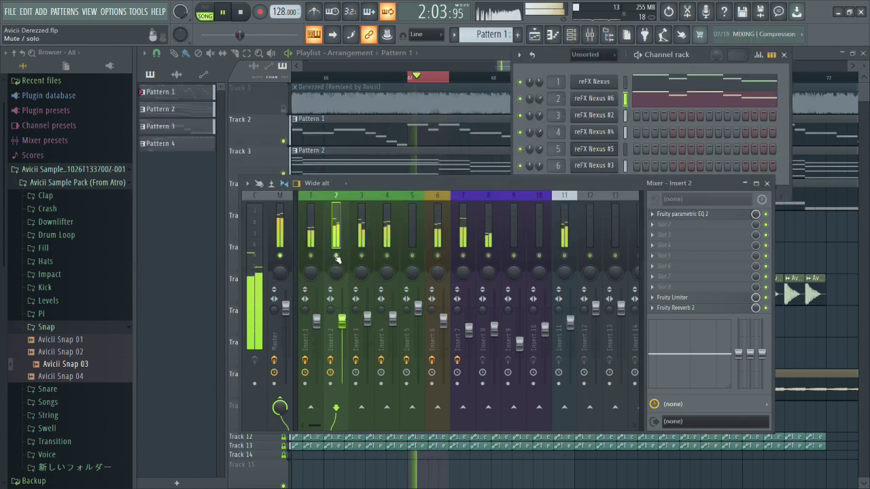
pyautogui.click(803, 252)
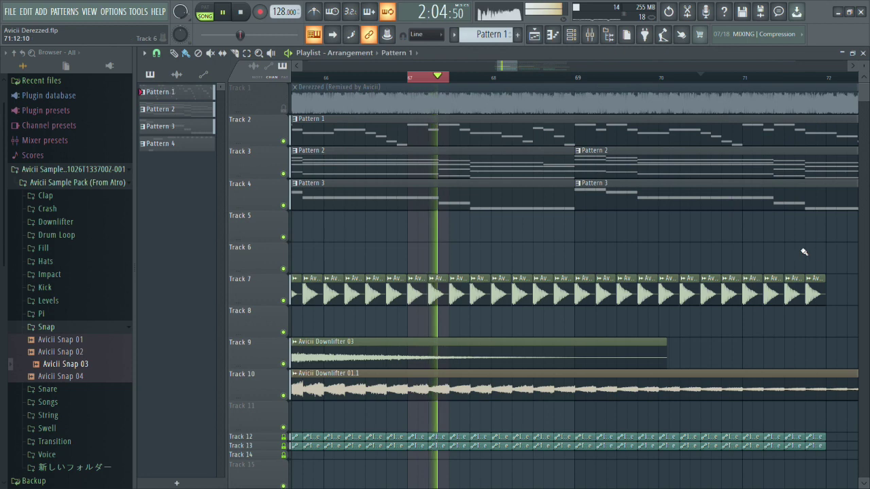
# Switch between the Track 1 reference and the full remake to judge the lead sound over the looped half bar.
pyautogui.rightClick(284, 110)
pyautogui.click(283, 110)
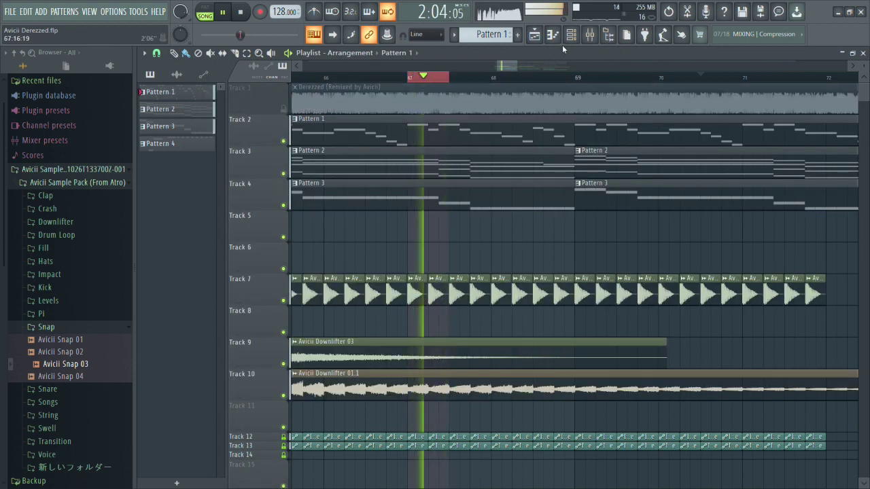
pyautogui.click(570, 34)
pyautogui.click(315, 144)
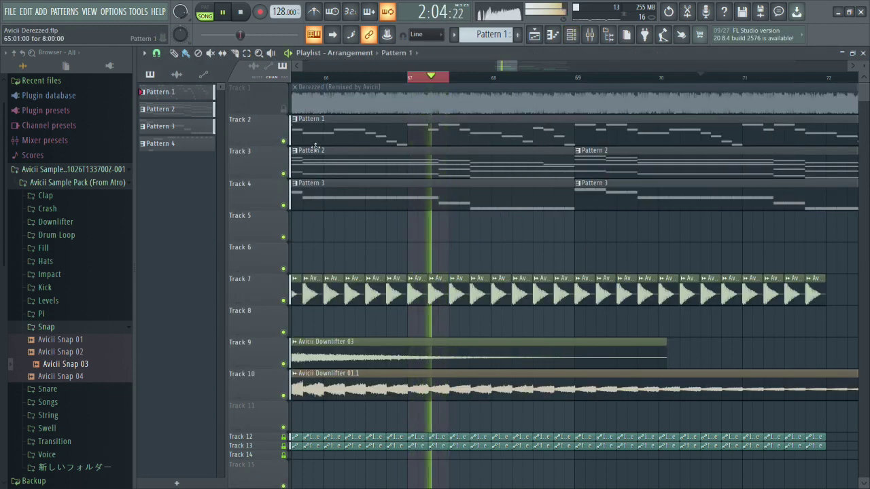
pyautogui.rightClick(284, 111)
pyautogui.click(284, 110)
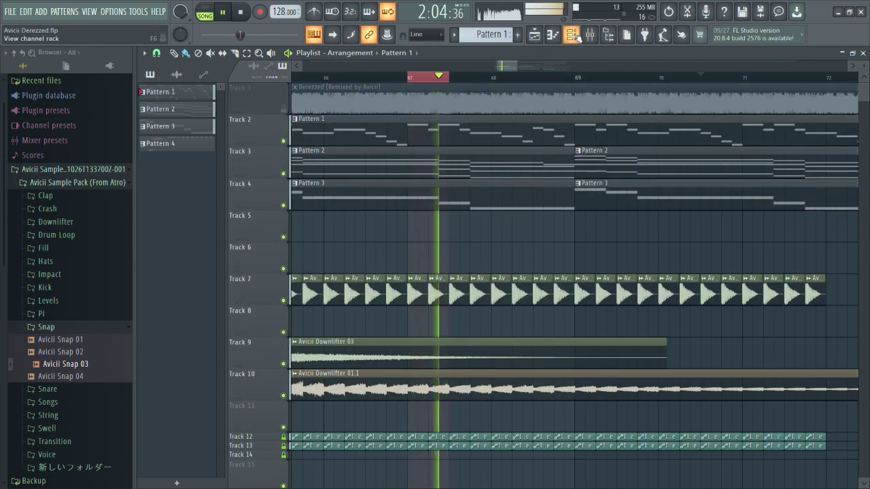
# Solo the Track 1 reference, clear the playlist loop selection and listen on past bar 67.
pyautogui.rightClick(283, 110)
pyautogui.hotkey('ctrl', 'd')
pyautogui.scroll(-4, 481, 167)
pyautogui.scroll(3, 485, 206)
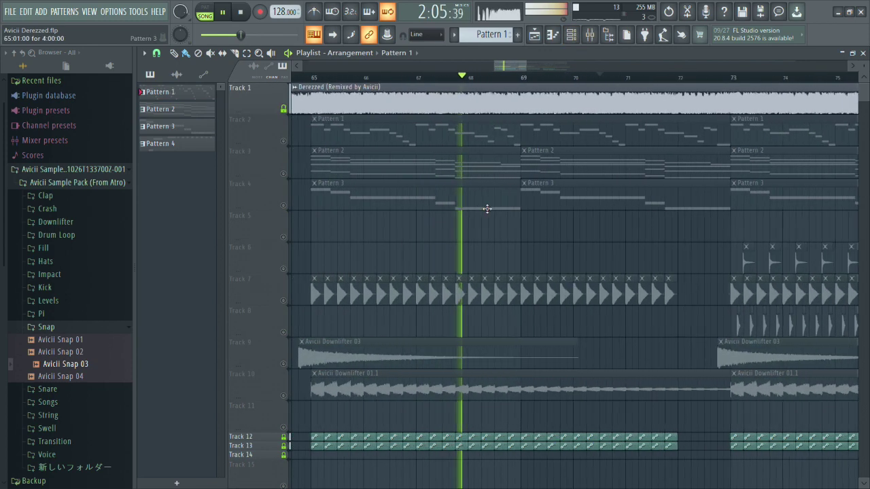
# Loop the first half of bar 67 again, return to the remake and open the Insert 1 reFX Nexus with its channel soloed.
pyautogui.moveTo(406, 81); pyautogui.dragTo(445, 80)
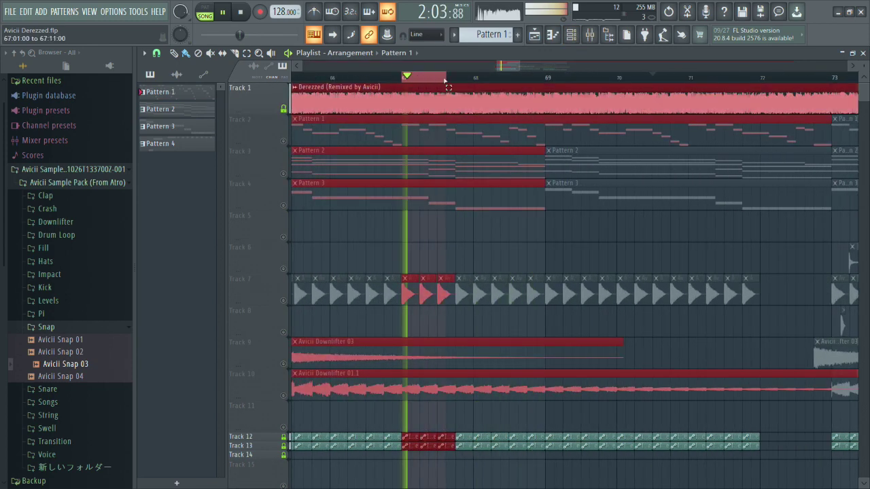
pyautogui.click(284, 110)
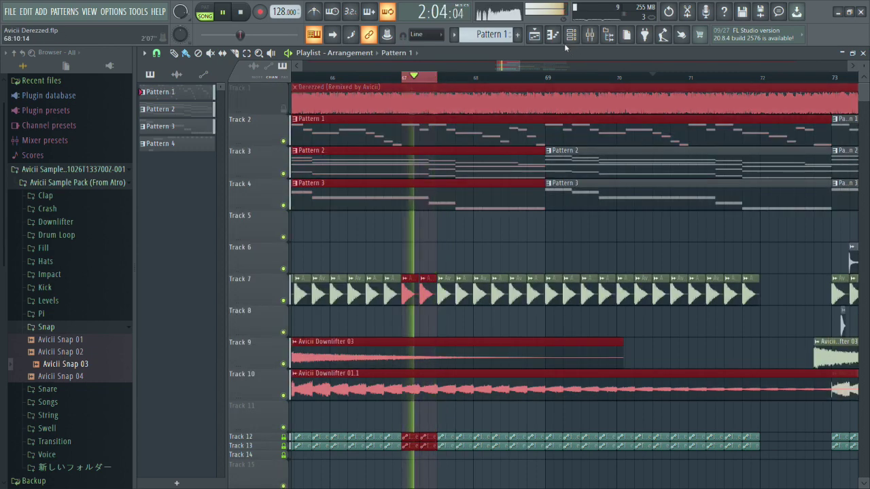
pyautogui.click(570, 35)
pyautogui.click(600, 83)
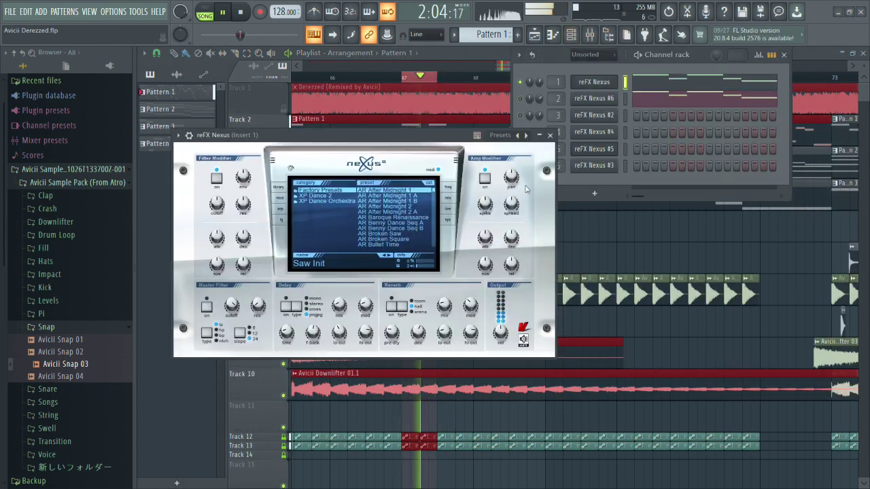
# Audition the factory LD presets in the soloed Nexus, stepping backward through the list to LD Square Lead 2.
pyautogui.moveTo(433, 191); pyautogui.dragTo(431, 222)
pyautogui.scroll(5, 431, 222)
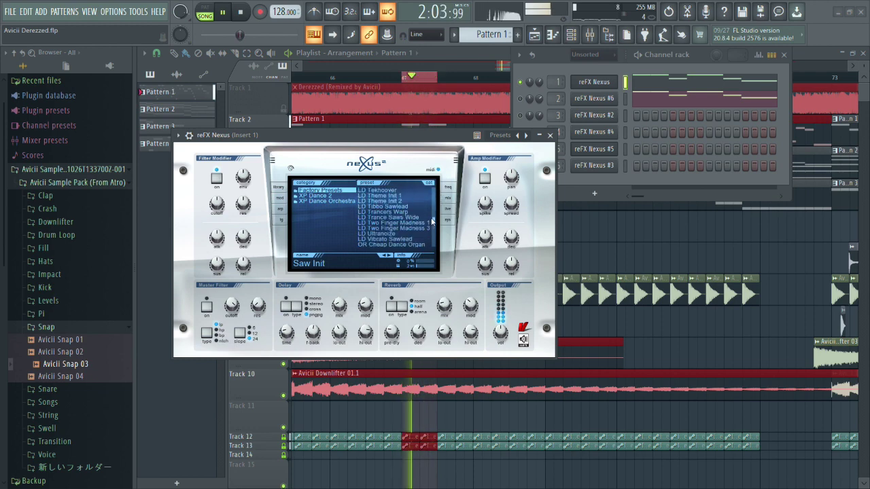
pyautogui.click(385, 256)
pyautogui.click(385, 255)
pyautogui.click(384, 255)
pyautogui.click(385, 255)
pyautogui.click(384, 255)
pyautogui.click(385, 256)
pyautogui.click(385, 256)
pyautogui.click(385, 256)
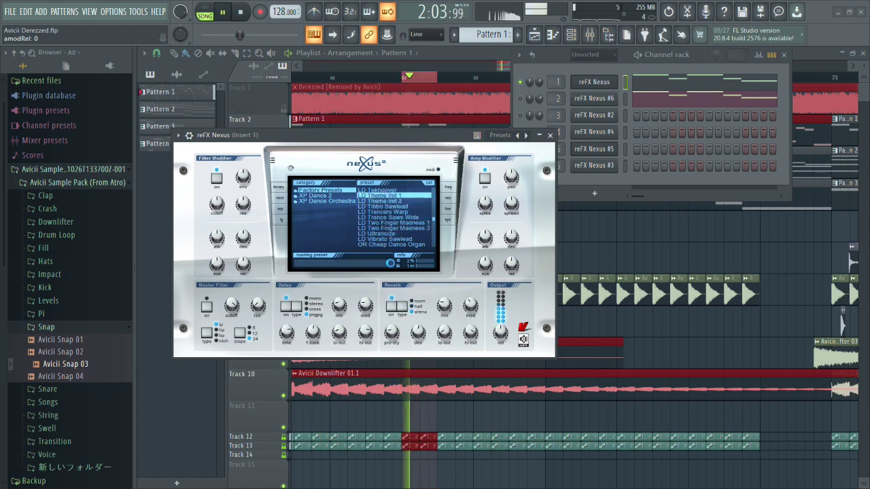
pyautogui.click(384, 256)
pyautogui.click(384, 256)
pyautogui.click(385, 256)
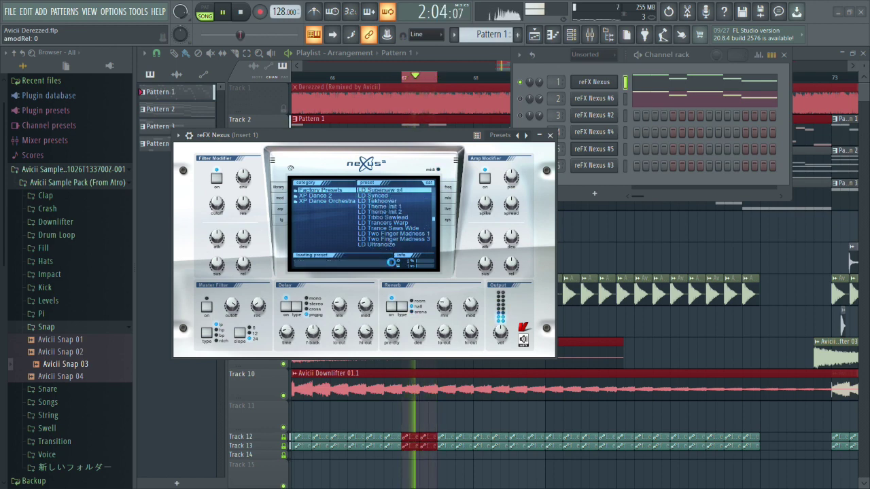
pyautogui.click(385, 256)
pyautogui.click(385, 256)
pyautogui.click(385, 256)
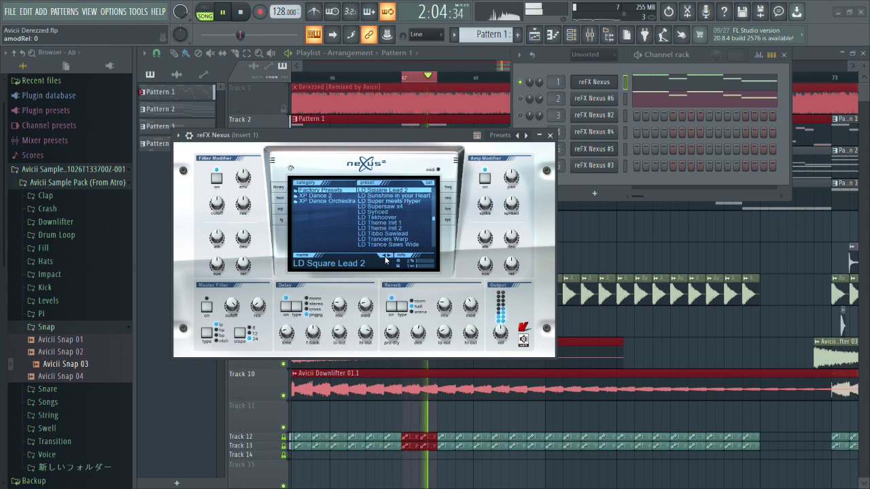
# Keep auditioning earlier LD presets in the Insert 1 Nexus and load LD Magnalead.
pyautogui.click(385, 256)
pyautogui.click(385, 256)
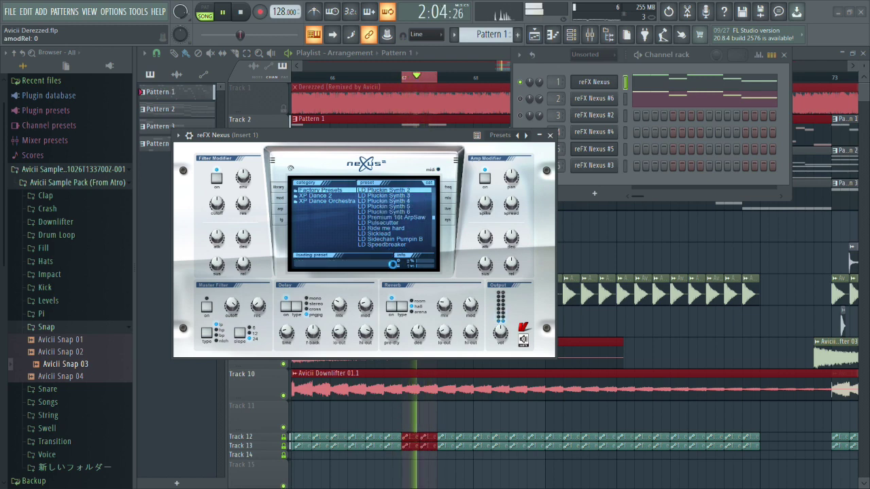
pyautogui.click(382, 255)
pyautogui.click(382, 255)
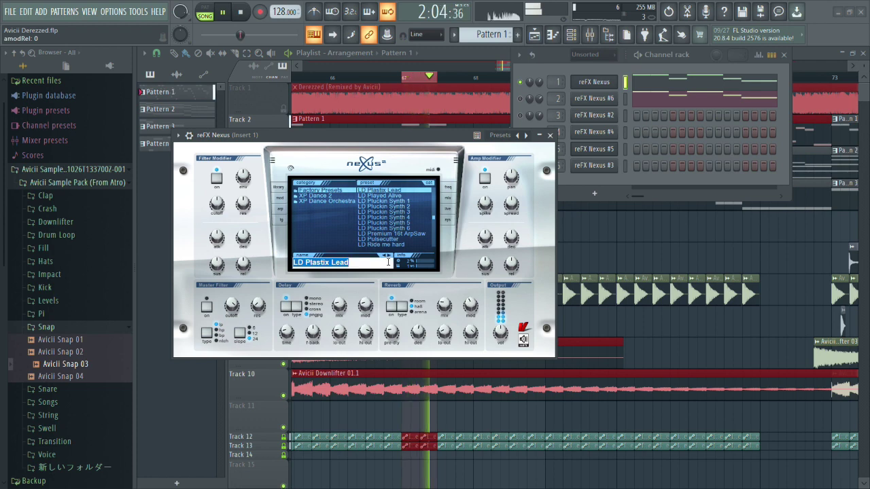
pyautogui.click(383, 256)
pyautogui.click(383, 257)
pyautogui.click(382, 256)
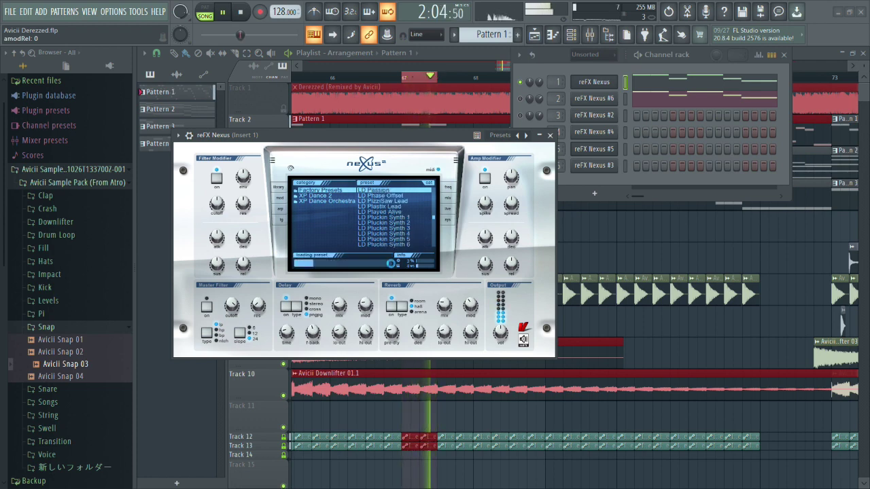
pyautogui.click(383, 257)
pyautogui.click(383, 257)
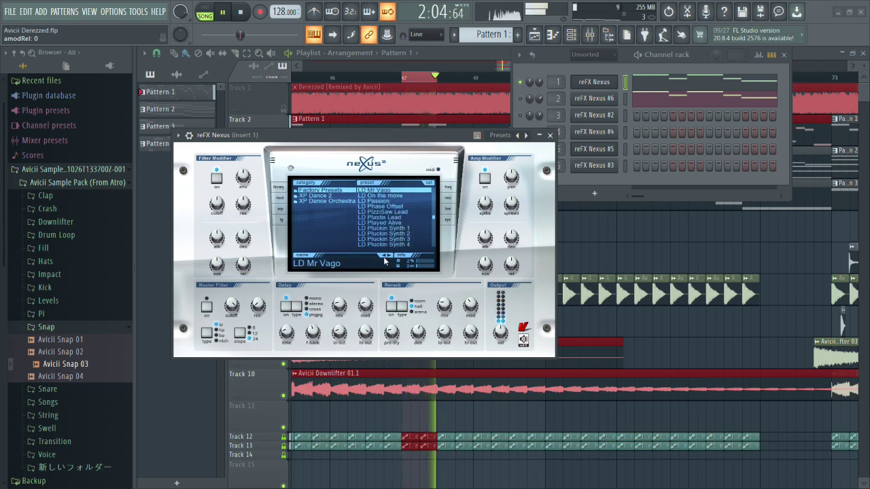
pyautogui.click(384, 256)
pyautogui.click(384, 256)
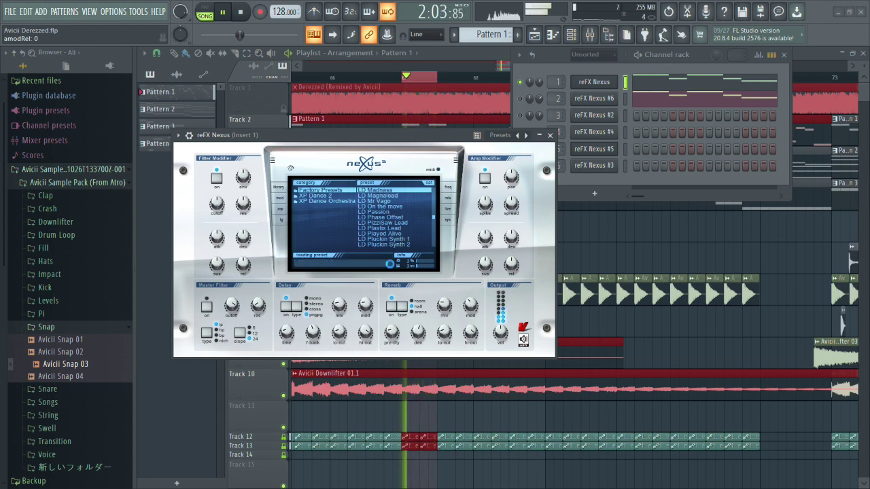
pyautogui.click(389, 259)
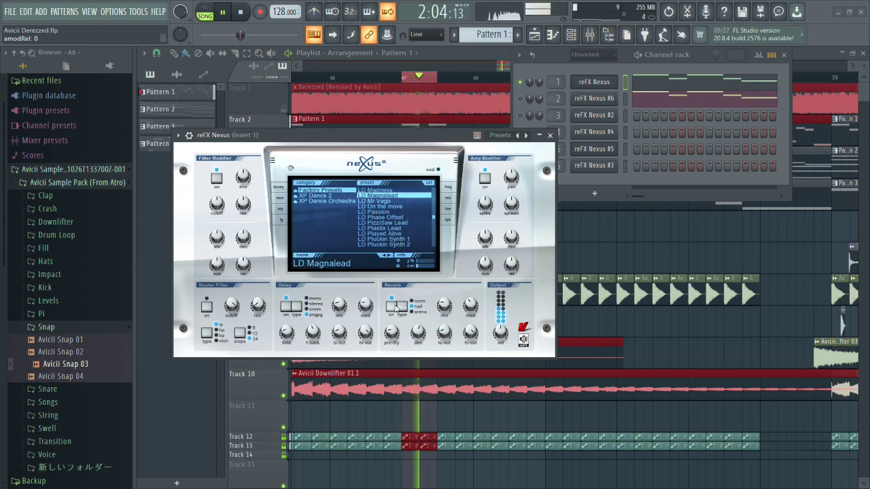
# Close the Nexus, unsolo its channel and listen to the new preset within the full remake.
pyautogui.click(550, 135)
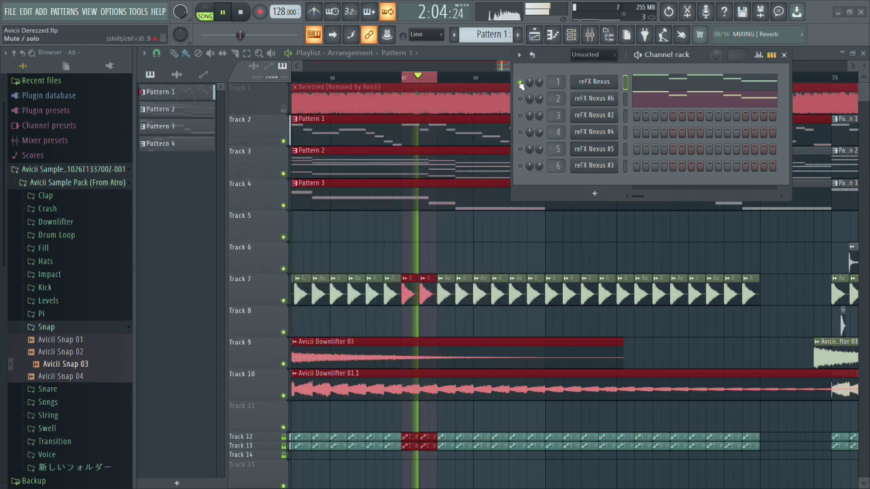
pyautogui.click(510, 235)
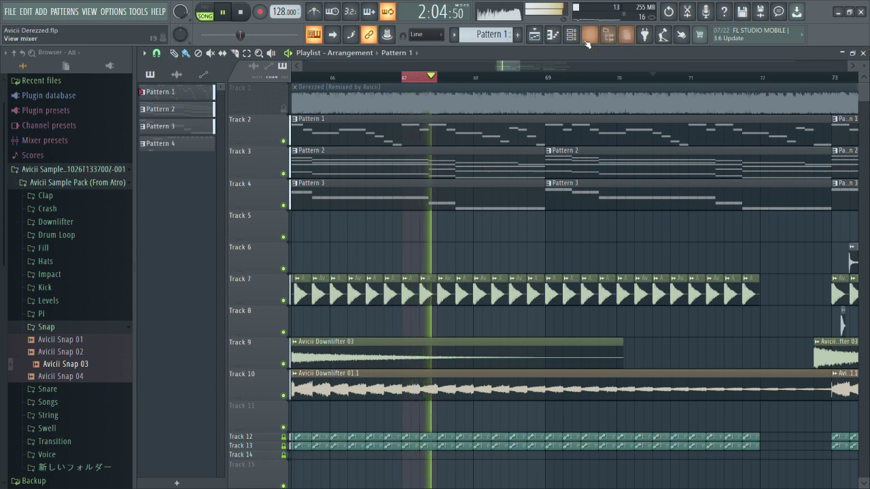
pyautogui.press('F9')
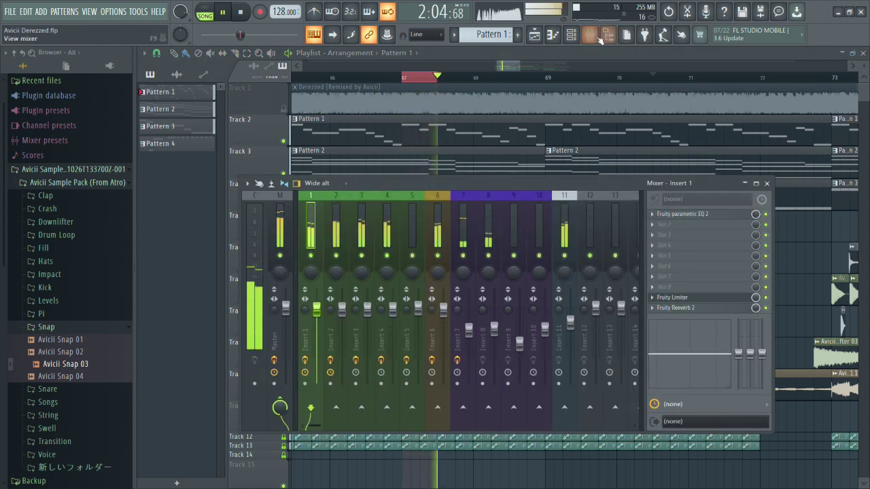
# Solo the Insert 1 Nexus, step back to the LD King Of Buzz 5 preset and restore the other channels.
pyautogui.click(571, 34)
pyautogui.click(609, 85)
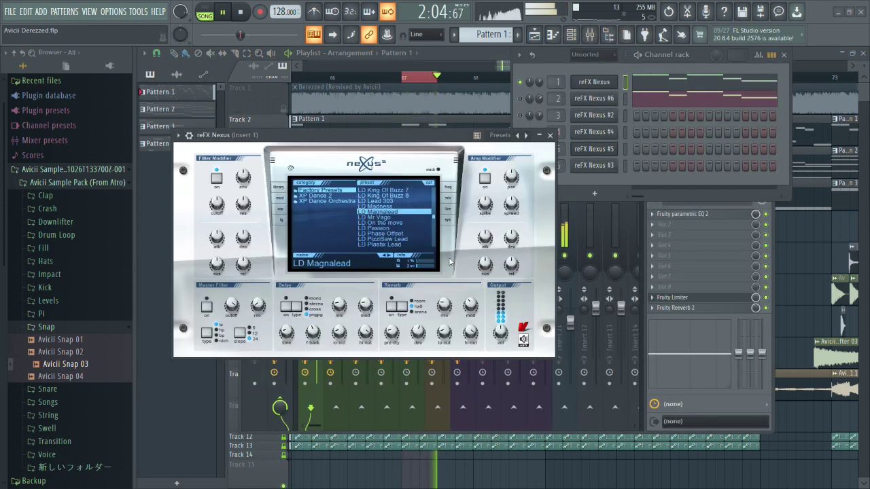
pyautogui.click(385, 256)
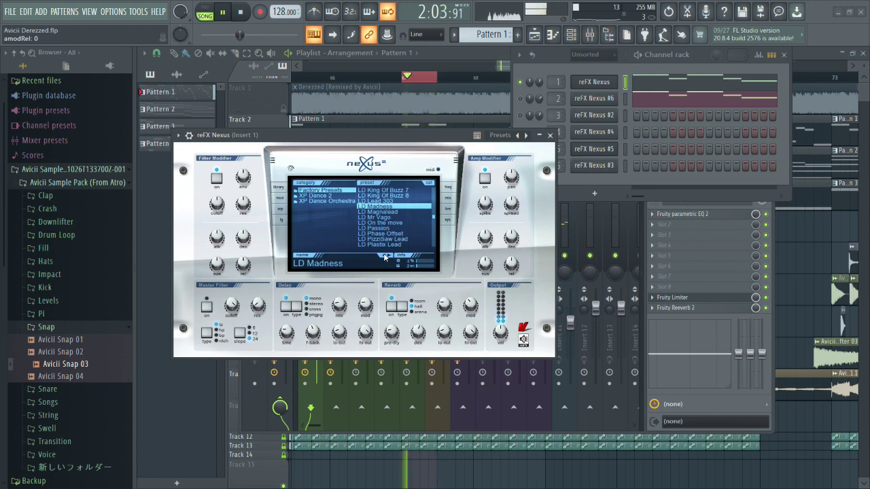
pyautogui.click(384, 256)
pyautogui.click(384, 256)
pyautogui.click(384, 257)
pyautogui.click(385, 256)
pyautogui.click(385, 256)
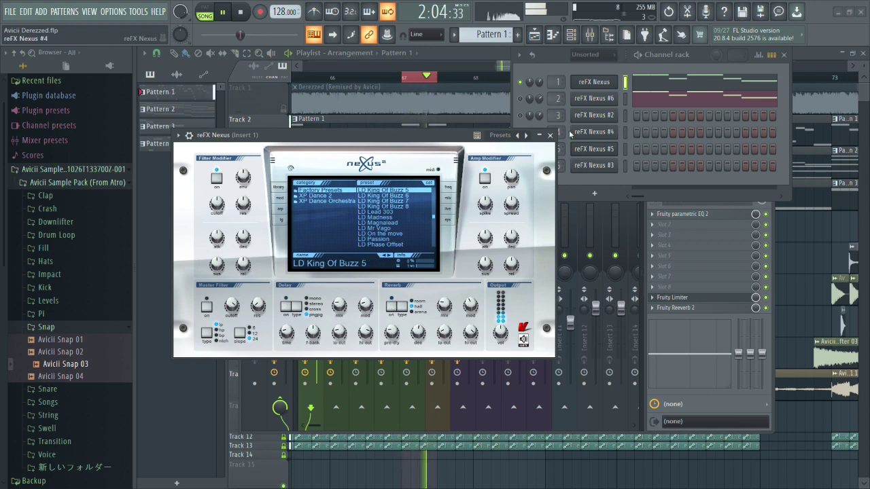
pyautogui.click(549, 135)
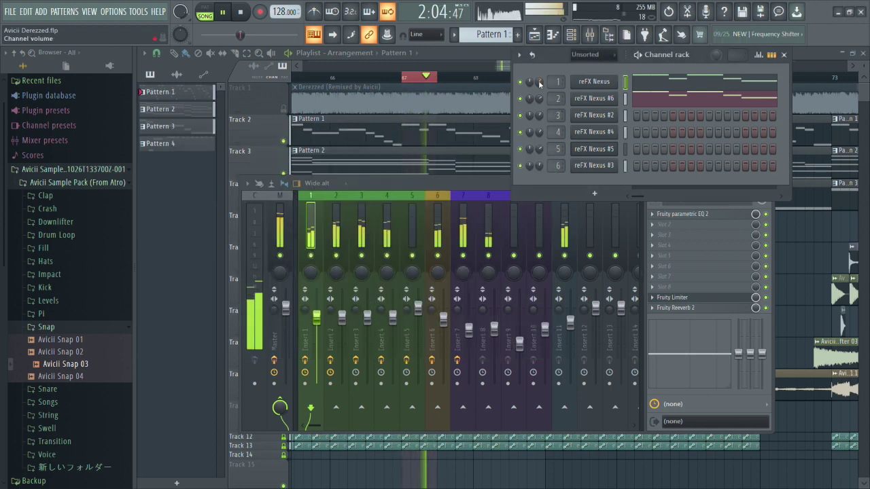
# Clear the playlist loop selection and listen to the remake through bars 68 and 69.
pyautogui.keyDown('ctrl'); pyautogui.click(791, 240); pyautogui.keyUp('ctrl')
pyautogui.scroll(-5, 563, 219)
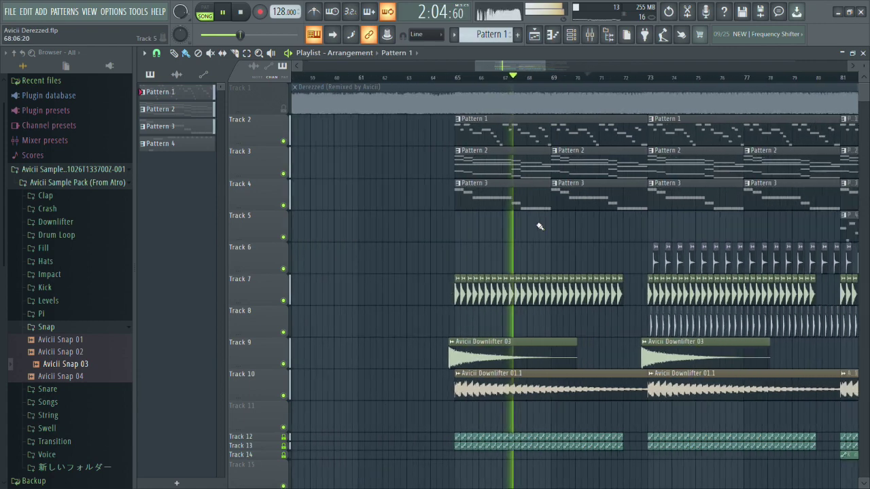
pyautogui.scroll(5, 542, 238)
pyautogui.scroll(-4, 542, 240)
pyautogui.scroll(3, 622, 251)
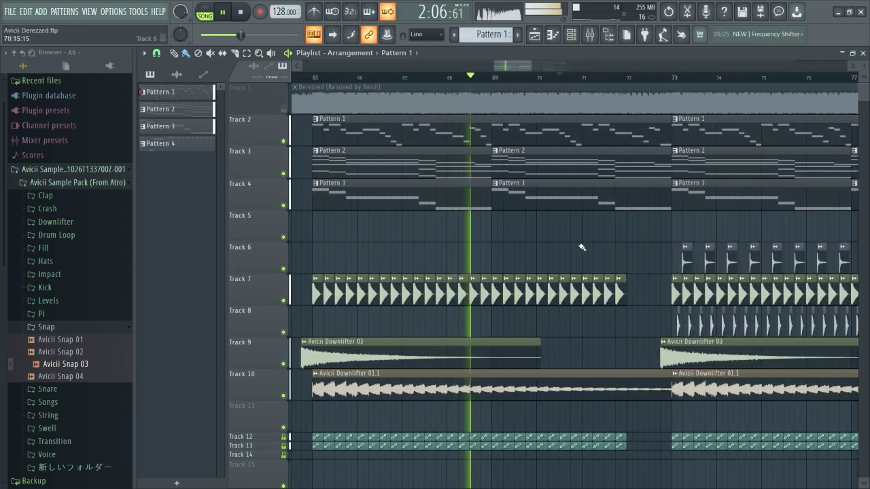
pyautogui.keyDown('ctrl'); pyautogui.scroll(2, 493, 242); pyautogui.keyUp('ctrl')
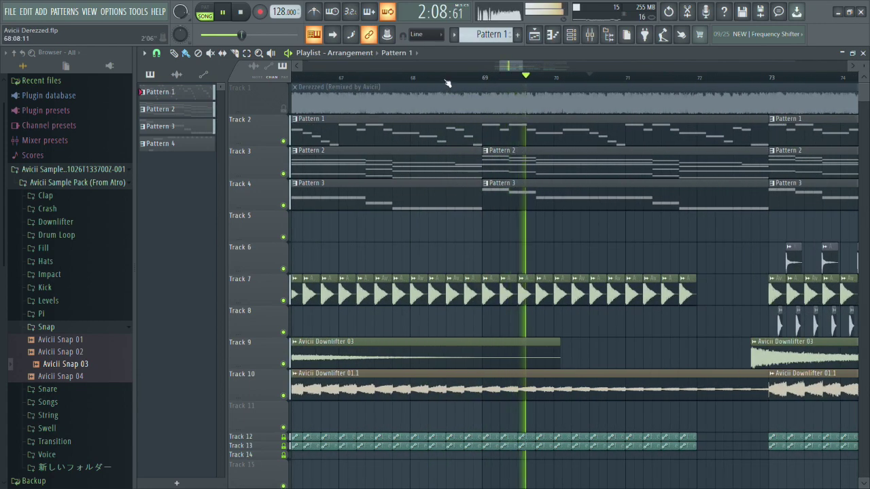
# Loop the second half of bar 68, compare the soloed reference track with the remake and clear the loop selection.
pyautogui.moveTo(447, 78); pyautogui.dragTo(482, 78)
pyautogui.rightClick(283, 110)
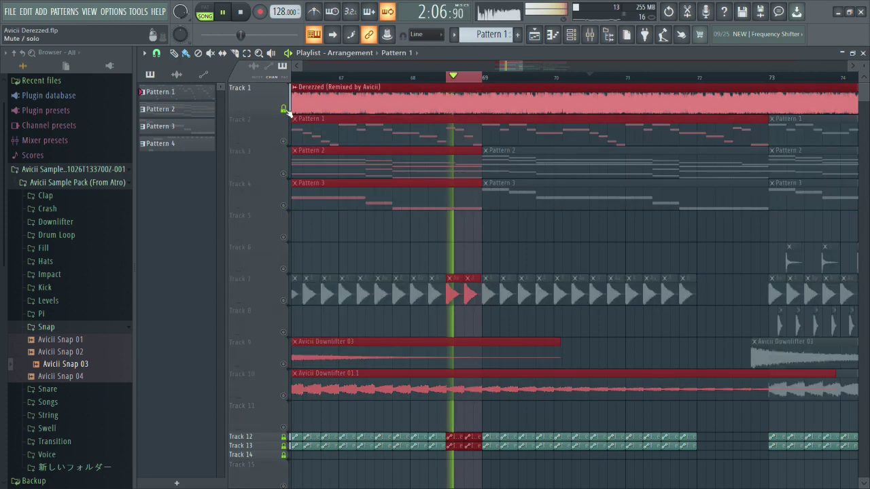
pyautogui.rightClick(284, 109)
pyautogui.hotkey('ctrl', 'd')
pyautogui.scroll(-2, 488, 218)
# Solo the reFX Nexus channel, open its Insert 1 instrument and step the lead preset back to LD King of Buzz 2.
pyautogui.click(571, 35)
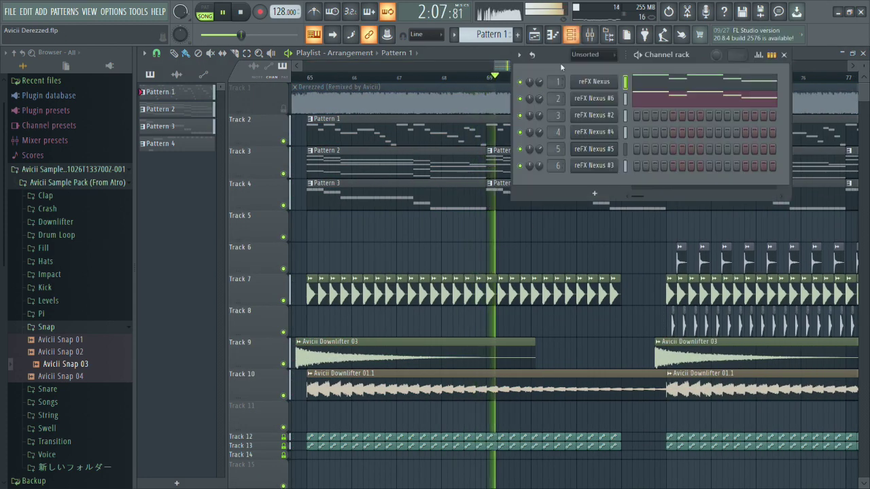
pyautogui.rightClick(520, 81)
pyautogui.rightClick(520, 98)
pyautogui.rightClick(521, 82)
pyautogui.click(594, 81)
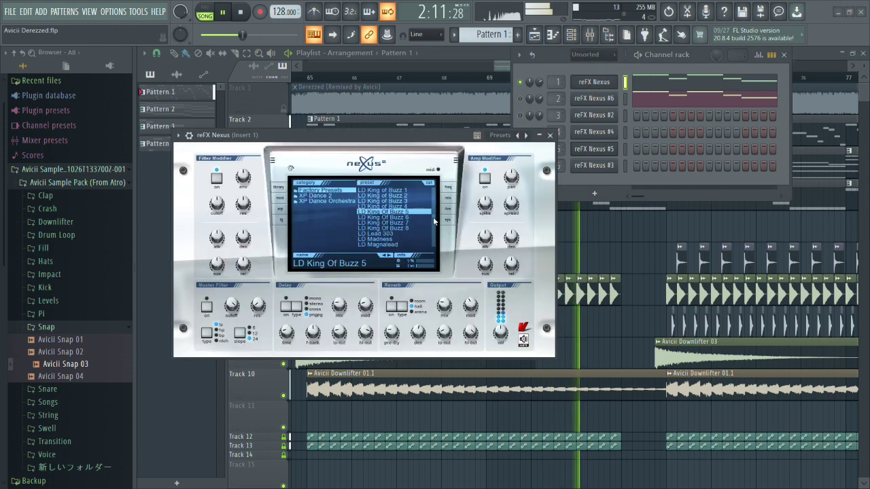
pyautogui.click(386, 256)
pyautogui.click(385, 256)
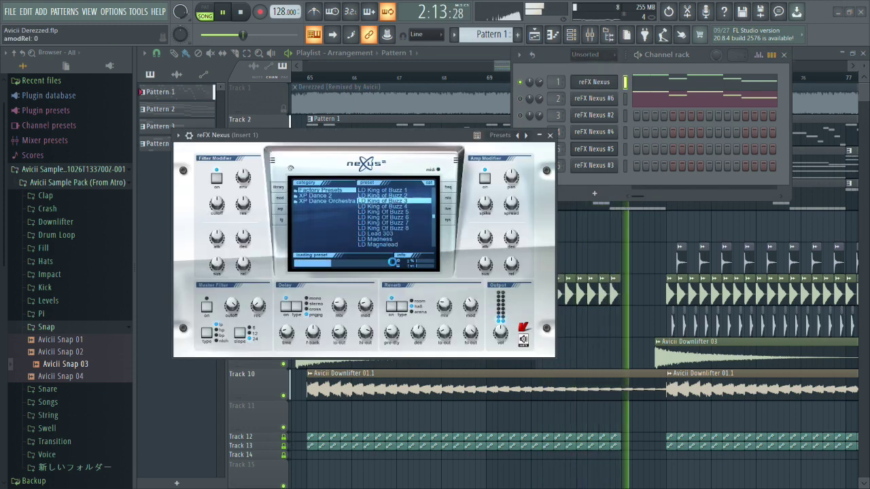
pyautogui.click(384, 256)
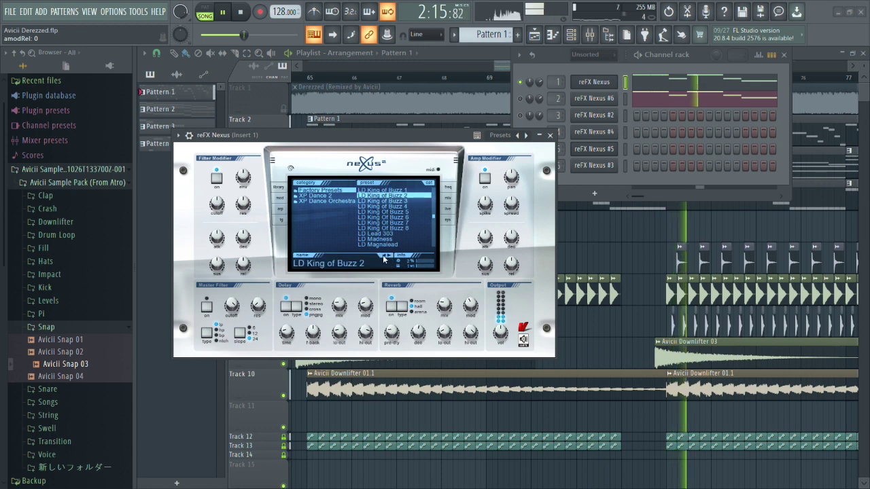
# Step the Insert 1 Nexus back to LD Hard Mid Booster and close its window.
pyautogui.click(384, 256)
pyautogui.click(384, 256)
pyautogui.click(384, 256)
pyautogui.click(383, 256)
pyautogui.click(383, 256)
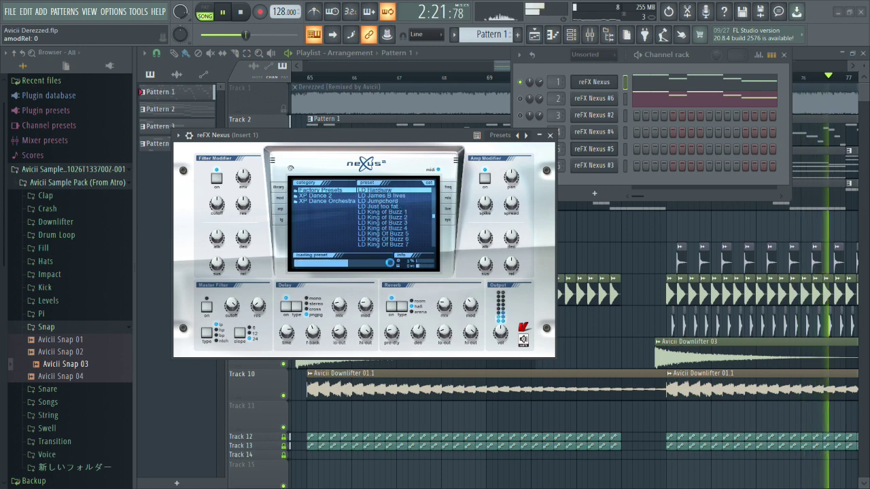
pyautogui.click(384, 256)
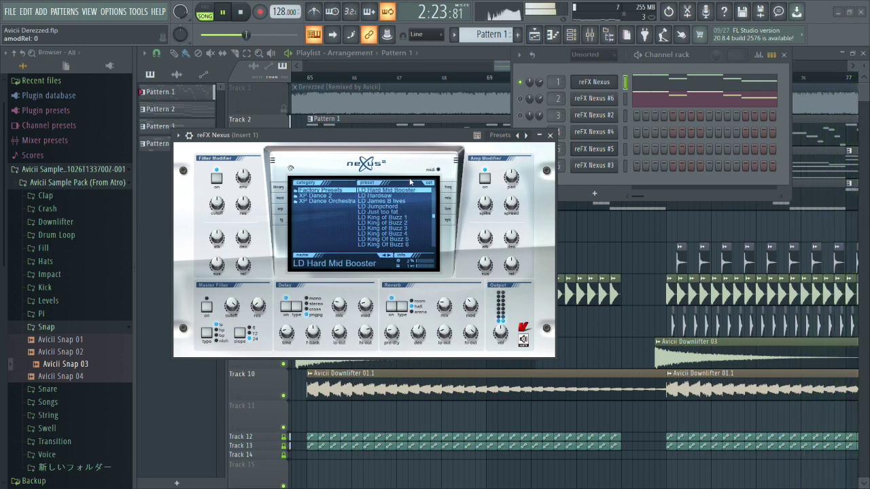
pyautogui.moveTo(417, 141); pyautogui.dragTo(414, 145)
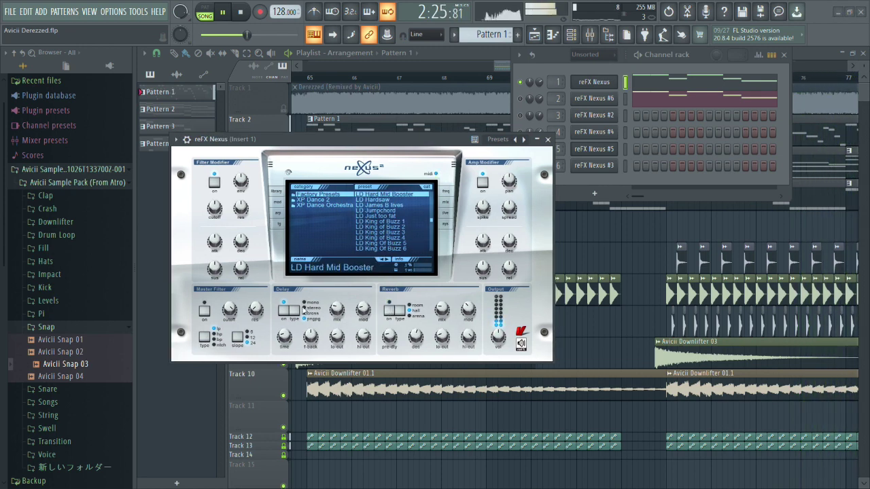
pyautogui.click(547, 138)
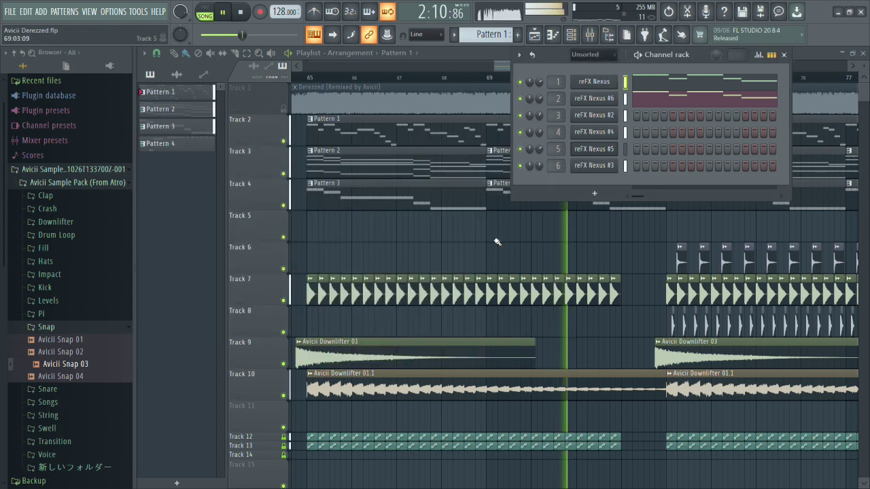
# Restart playback of the full remake from about bar 67 and listen to the new lead preset.
pyautogui.press('F6')
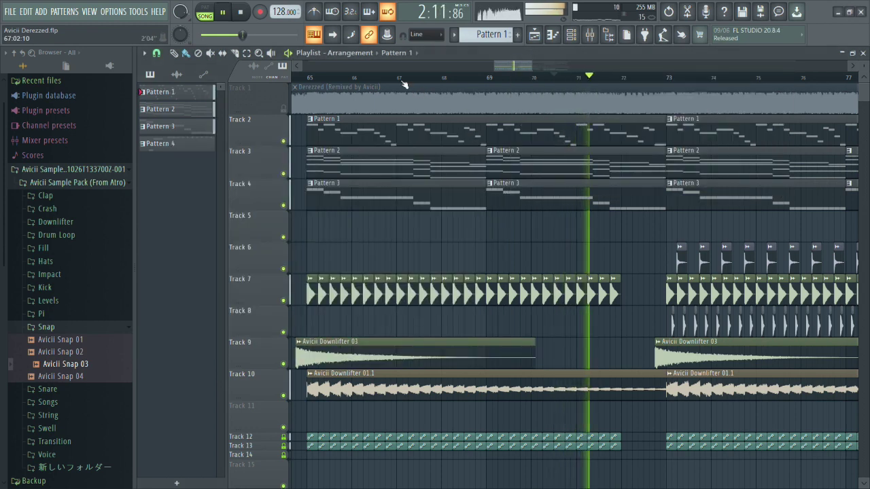
pyautogui.click(402, 80)
pyautogui.scroll(1, 499, 232)
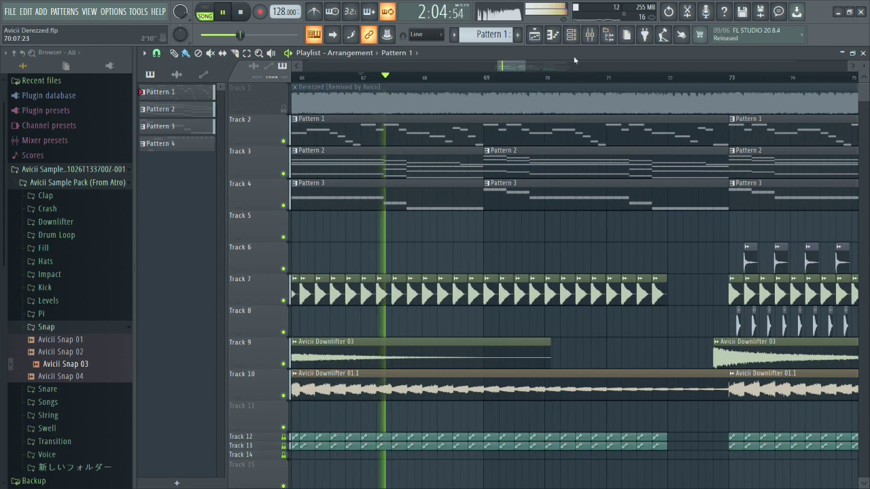
# Open Fruity parametric EQ 2 on mixer Insert 1 and move its band 1 low cut to a lower frequency.
pyautogui.click(572, 35)
pyautogui.click(589, 34)
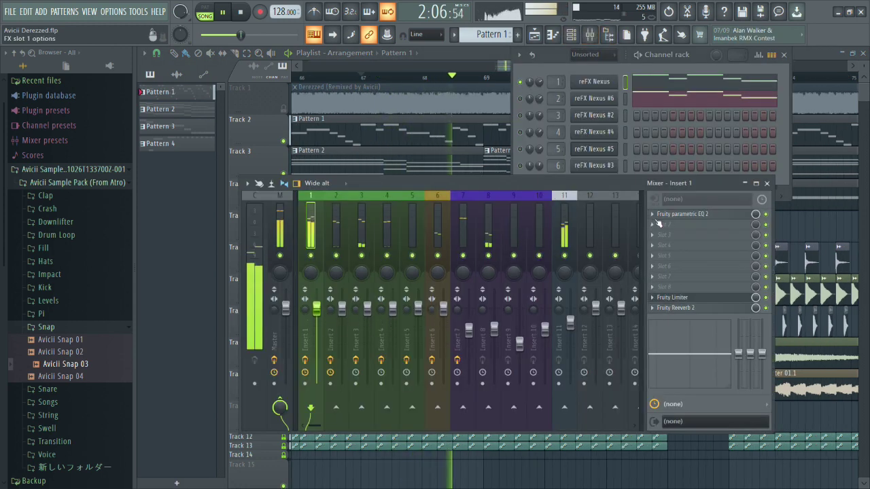
pyautogui.click(682, 214)
pyautogui.moveTo(293, 294); pyautogui.dragTo(243, 293)
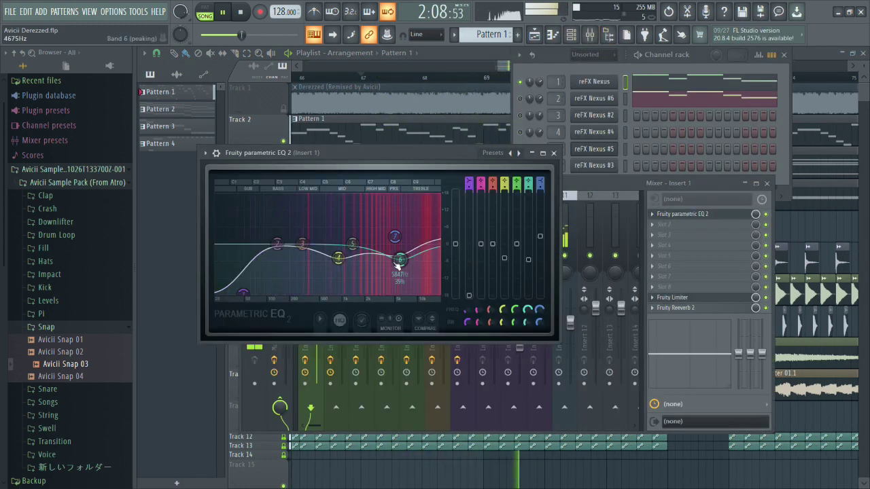
# Reset bands 6, 4 and 7 of the Insert 1 EQ, close it and unsolo the reFX Nexus channel.
pyautogui.keyDown('alt'); pyautogui.click(400, 260); pyautogui.keyUp('alt')
pyautogui.keyDown('alt'); pyautogui.click(339, 258); pyautogui.keyUp('alt')
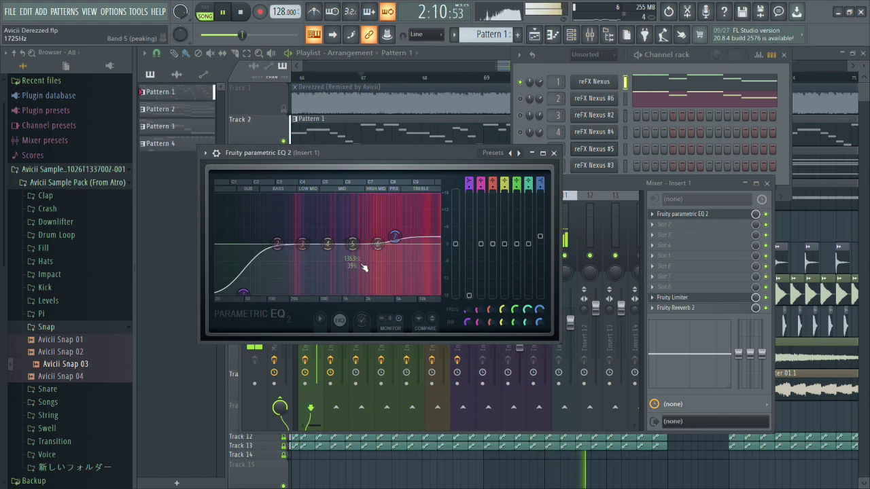
pyautogui.moveTo(400, 239); pyautogui.dragTo(379, 266)
pyautogui.keyDown('alt'); pyautogui.click(406, 238); pyautogui.keyUp('alt')
pyautogui.click(553, 154)
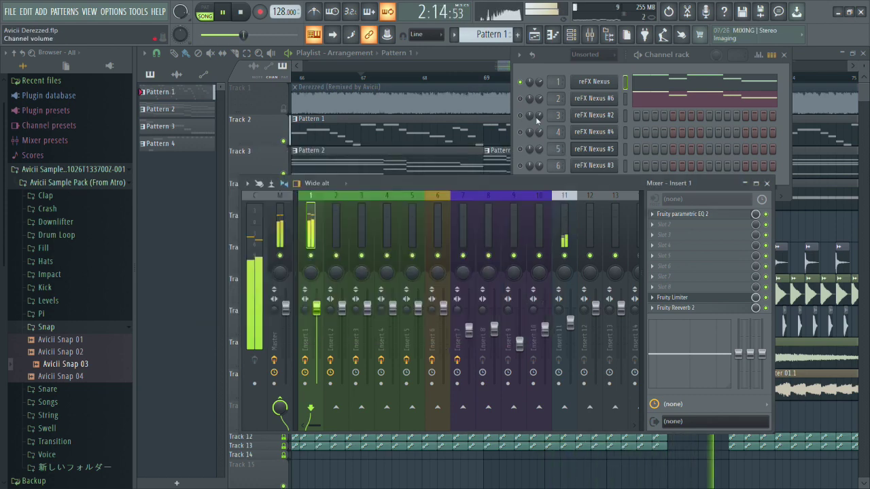
pyautogui.rightClick(520, 82)
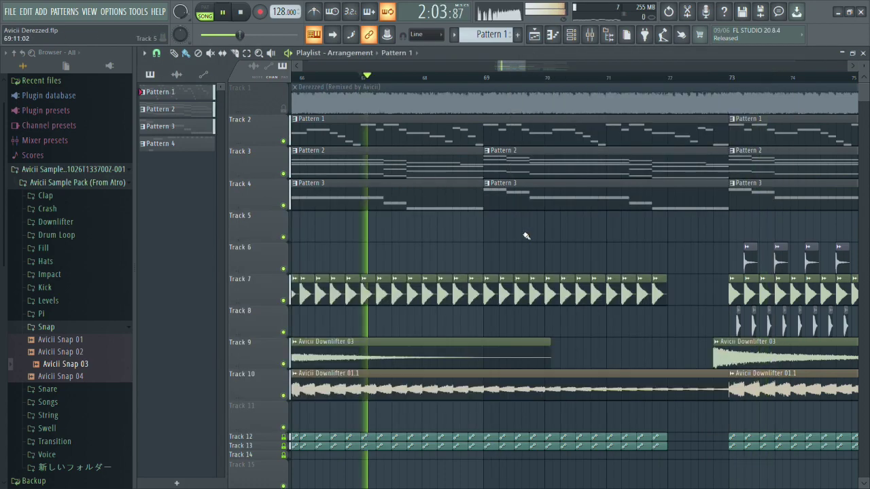
# Mute the reFX Nexus #6 channel and raise the reFX Nexus channel volume.
pyautogui.scroll(1, 527, 231)
pyautogui.press('F6')
pyautogui.click(521, 99)
pyautogui.press('space')
pyautogui.press('space')
pyautogui.moveTo(540, 82); pyautogui.dragTo(539, 68)
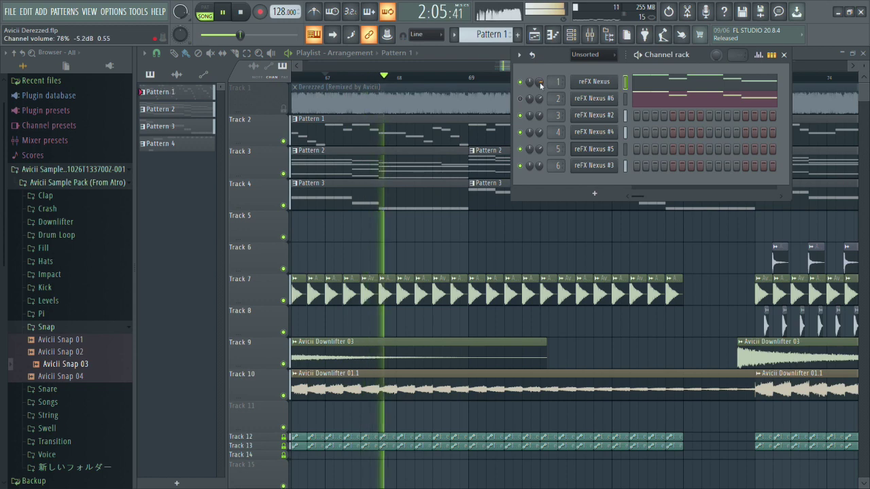
# Loop the second half of bar 68, alternate between the soloed reference and the remake, and clear the selection.
pyautogui.moveTo(438, 231); pyautogui.dragTo(439, 244)
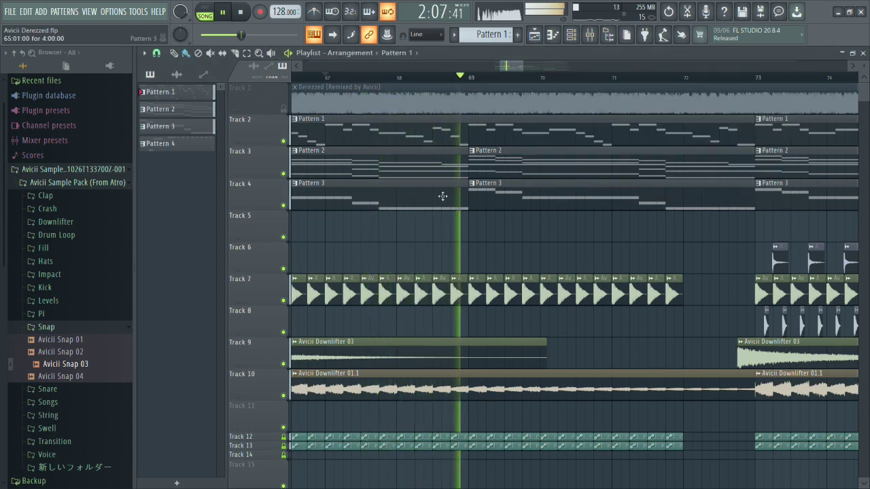
pyautogui.moveTo(440, 80); pyautogui.dragTo(468, 85)
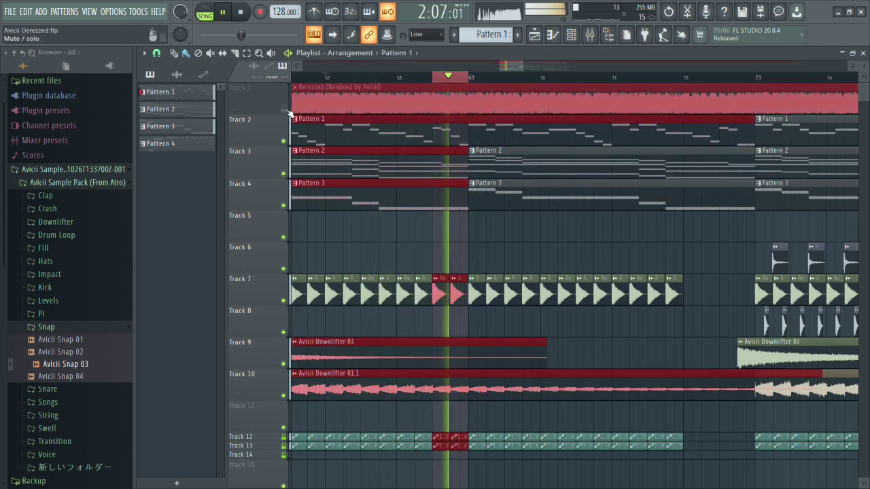
pyautogui.rightClick(283, 109)
pyautogui.rightClick(283, 108)
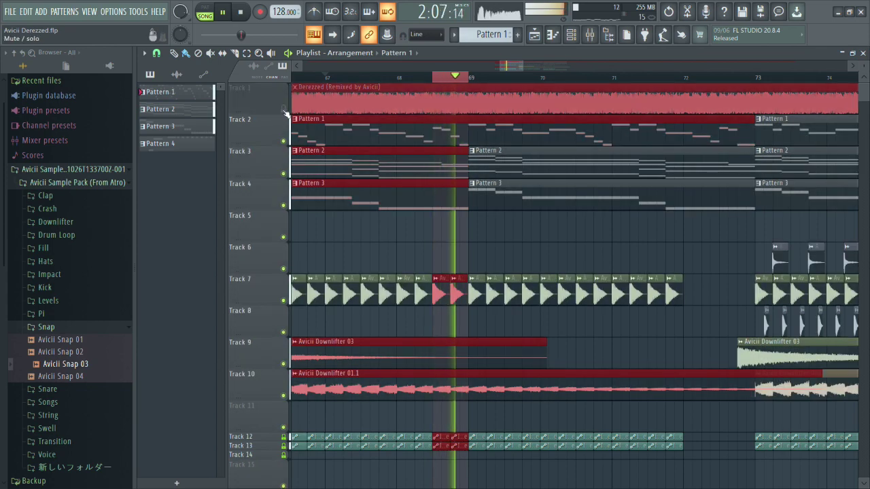
pyautogui.rightClick(284, 108)
pyautogui.rightClick(284, 109)
pyautogui.keyDown('ctrl'); pyautogui.click(513, 228); pyautogui.keyUp('ctrl')
pyautogui.scroll(-3, 513, 227)
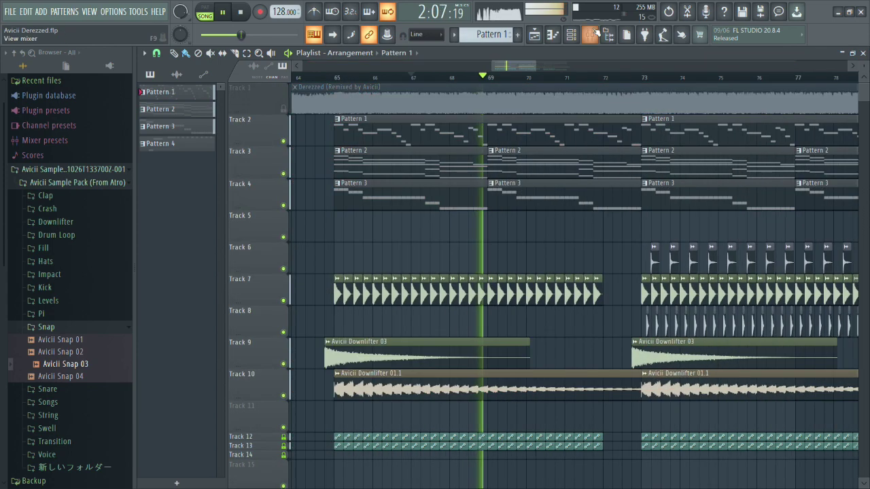
# Open the Insert 1 Nexus, step its preset back to LD Hands Up Hook 3 and resume playback.
pyautogui.press('space')
pyautogui.press('F6')
pyautogui.click(594, 81)
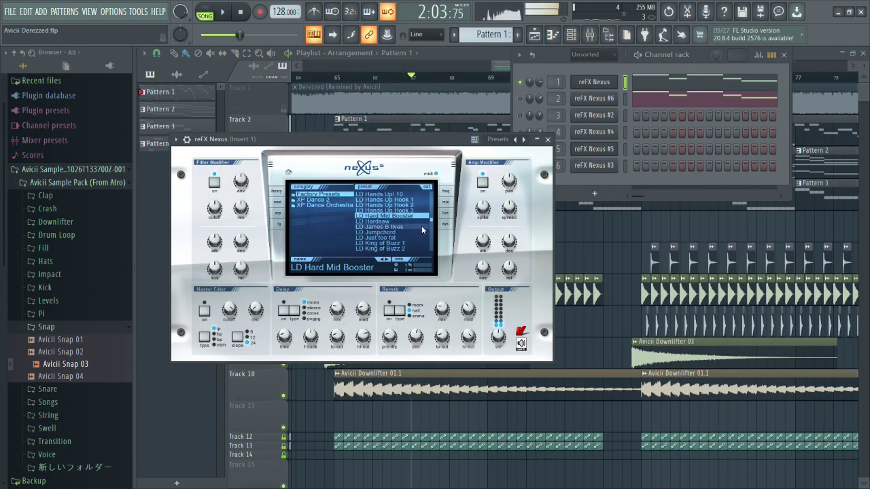
pyautogui.press('space')
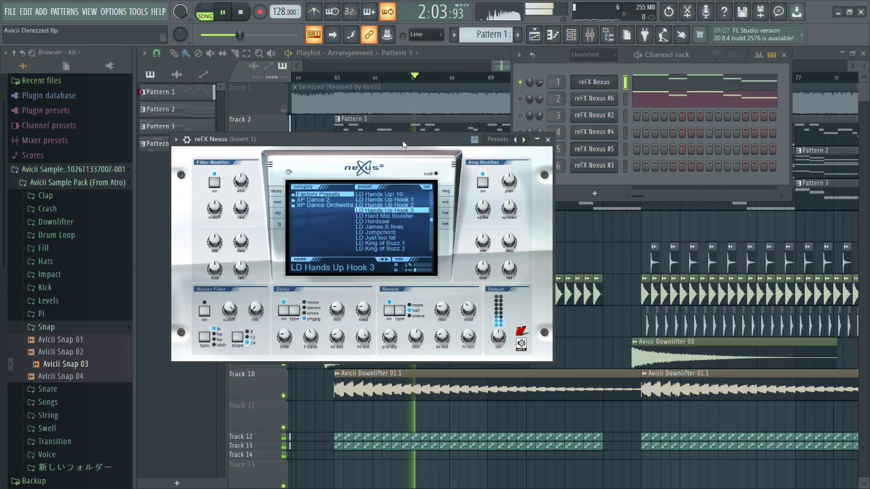
# Loop the playlist over the second half of bar 68 and reopen the Insert 1 Nexus.
pyautogui.press('F5')
pyautogui.scroll(2, 480, 108)
pyautogui.moveTo(480, 78); pyautogui.dragTo(500, 79)
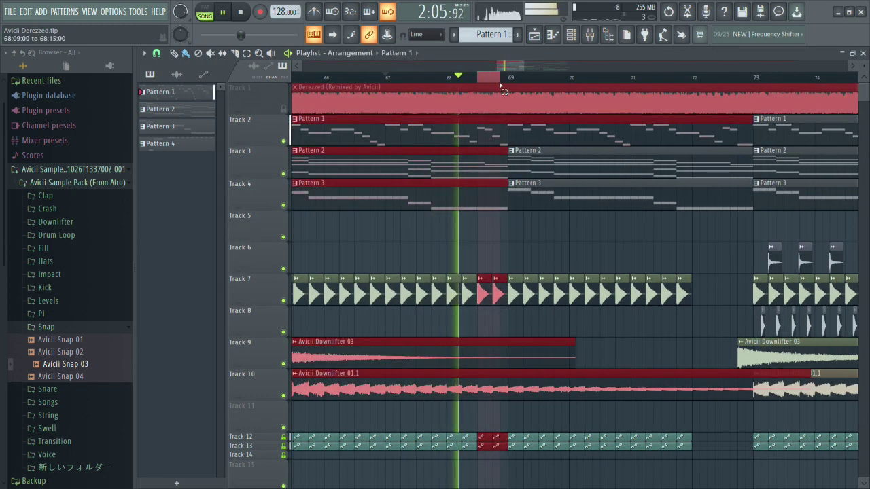
pyautogui.click(571, 35)
pyautogui.click(593, 81)
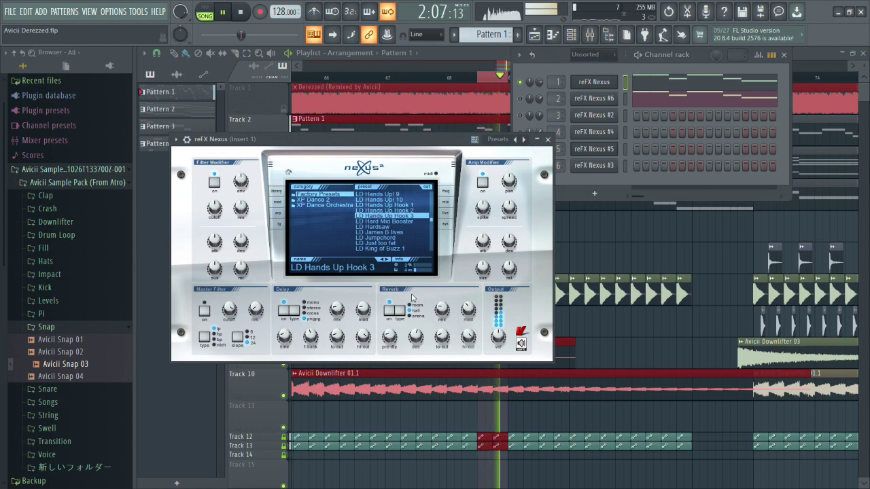
# Audition the preceding lead presets in the Insert 1 Nexus one by one back to LD Eurobuzzer 1.
pyautogui.click(379, 259)
pyautogui.click(379, 259)
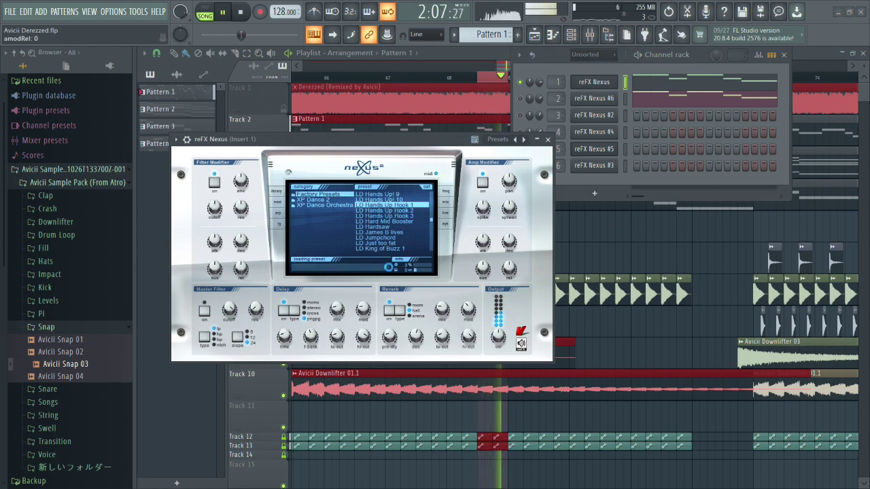
pyautogui.click(381, 259)
pyautogui.click(381, 259)
pyautogui.click(381, 259)
pyautogui.click(382, 261)
pyautogui.click(381, 260)
pyautogui.click(382, 260)
pyautogui.click(383, 260)
pyautogui.click(382, 260)
pyautogui.click(382, 260)
pyautogui.click(382, 260)
pyautogui.click(382, 260)
pyautogui.click(383, 260)
pyautogui.click(382, 260)
pyautogui.click(382, 260)
pyautogui.click(383, 260)
pyautogui.click(387, 264)
pyautogui.click(385, 261)
pyautogui.click(384, 261)
pyautogui.click(384, 261)
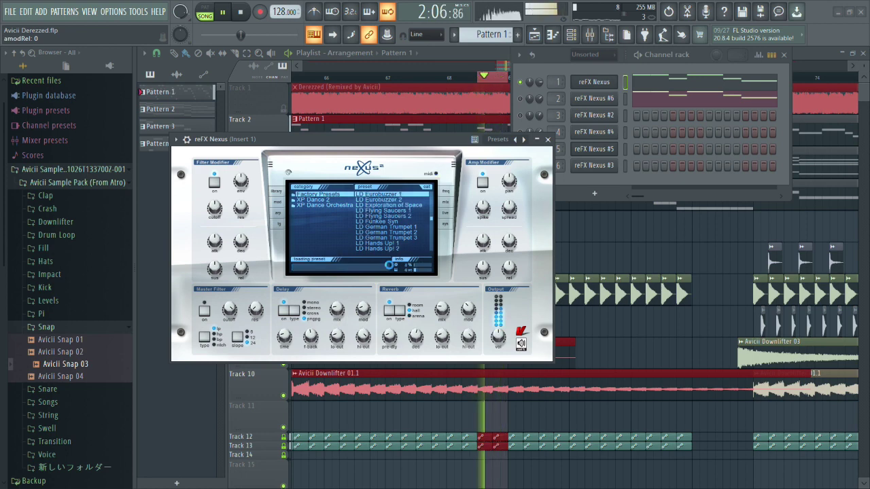
# Continue auditioning earlier lead presets through LD Egopunk and LD Double Square to LD Dirty Might 1.
pyautogui.click(383, 261)
pyautogui.click(383, 262)
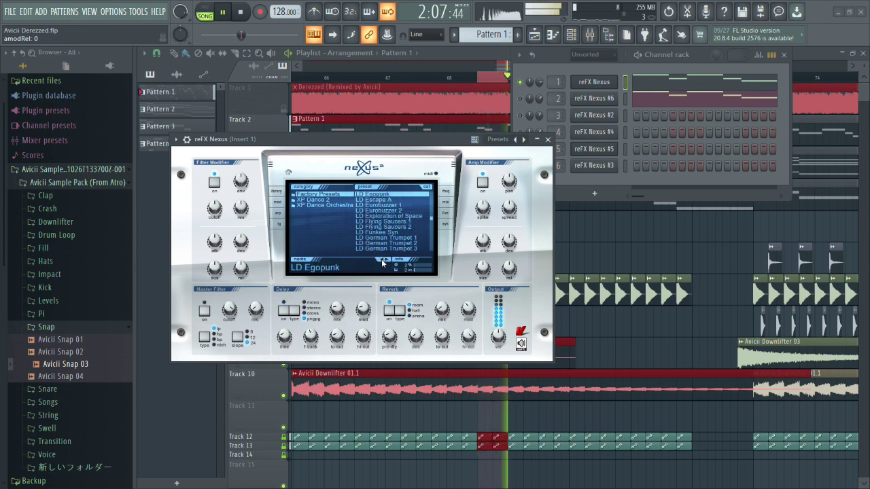
pyautogui.click(382, 262)
pyautogui.click(382, 262)
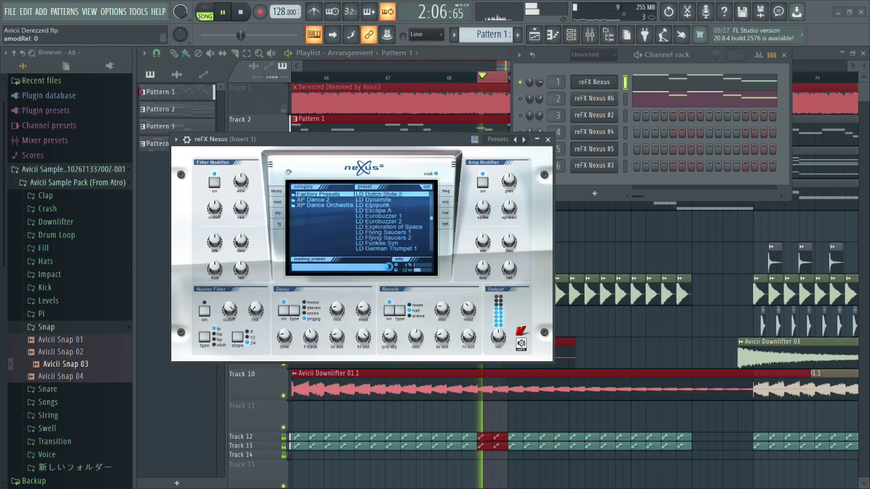
pyautogui.click(383, 261)
pyautogui.click(382, 261)
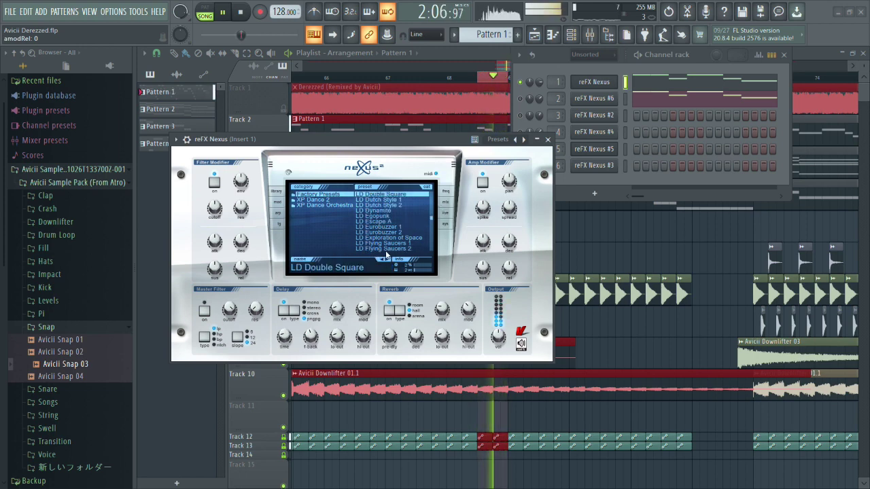
pyautogui.click(382, 262)
pyautogui.click(382, 261)
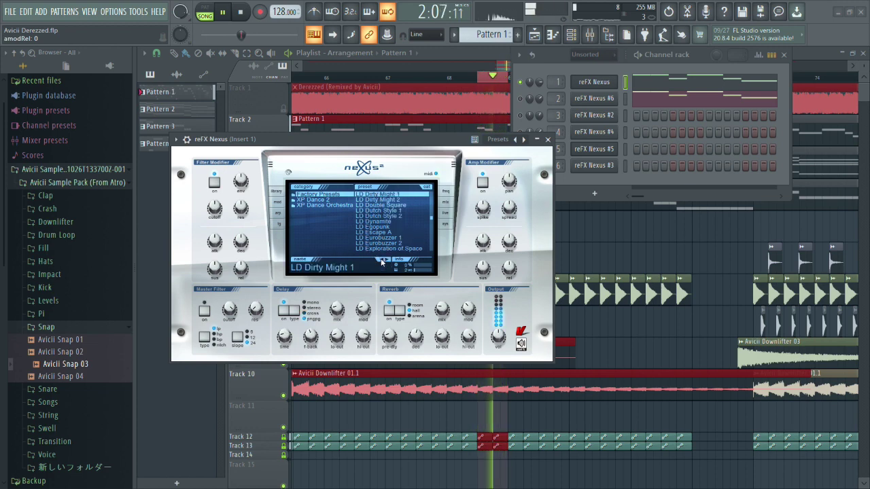
# Step back past the LD Detuned Lead presets in the Insert 1 Nexus to LD Dark Saw.
pyautogui.click(383, 261)
pyautogui.click(383, 261)
pyautogui.click(382, 261)
pyautogui.click(382, 262)
pyautogui.click(382, 262)
pyautogui.click(383, 261)
pyautogui.click(382, 262)
pyautogui.click(383, 262)
pyautogui.click(383, 261)
pyautogui.click(382, 262)
pyautogui.click(382, 262)
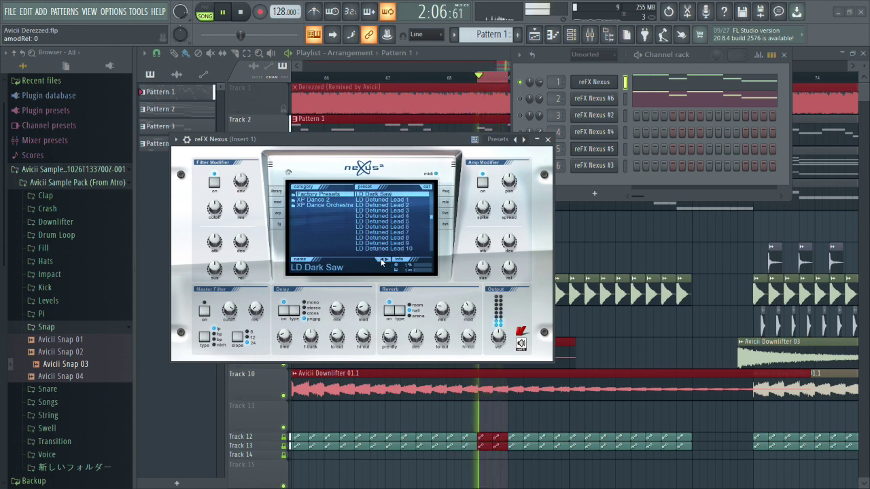
# Recheck LD Detuned Lead 1, and step back through the LD Dance Saw presets to LD Dance Saw 1.
pyautogui.click(387, 261)
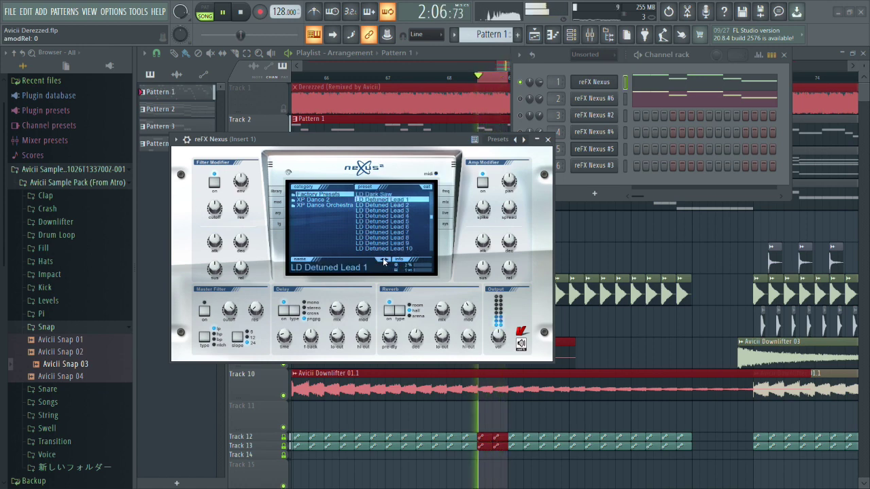
pyautogui.click(383, 262)
pyautogui.click(382, 261)
pyautogui.click(383, 262)
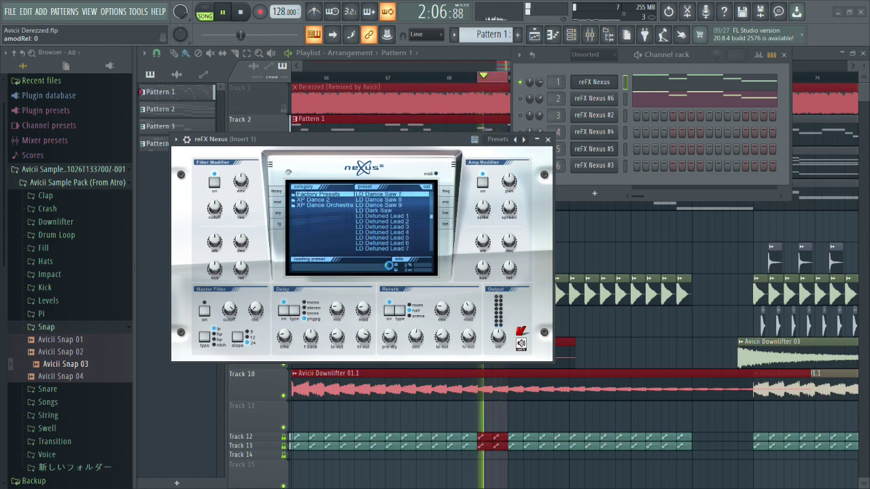
pyautogui.click(383, 262)
pyautogui.click(383, 262)
pyautogui.click(382, 261)
pyautogui.click(383, 261)
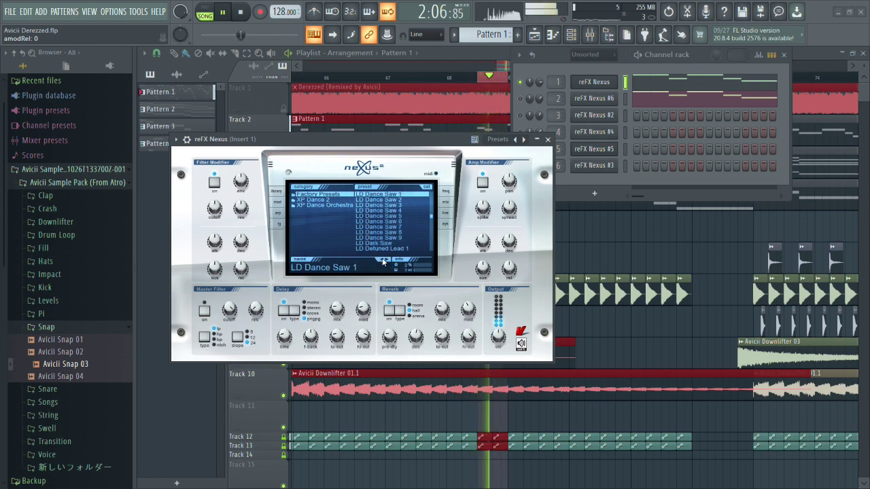
# Step back through the Insert 1 Nexus presets from LD Dance Saw 1 past LD Computermusic C to LD Classic JP Leader 4.
pyautogui.click(383, 262)
pyautogui.click(382, 262)
pyautogui.click(383, 262)
pyautogui.click(382, 262)
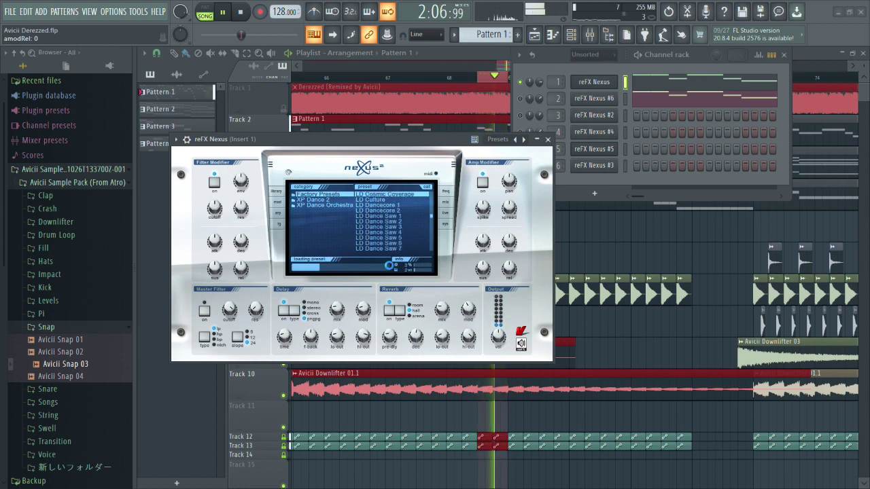
pyautogui.click(382, 262)
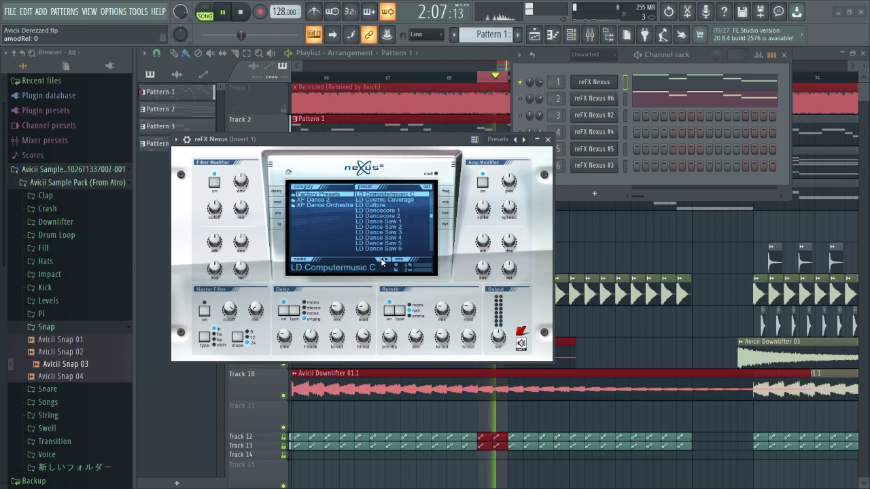
pyautogui.click(382, 262)
pyautogui.click(381, 259)
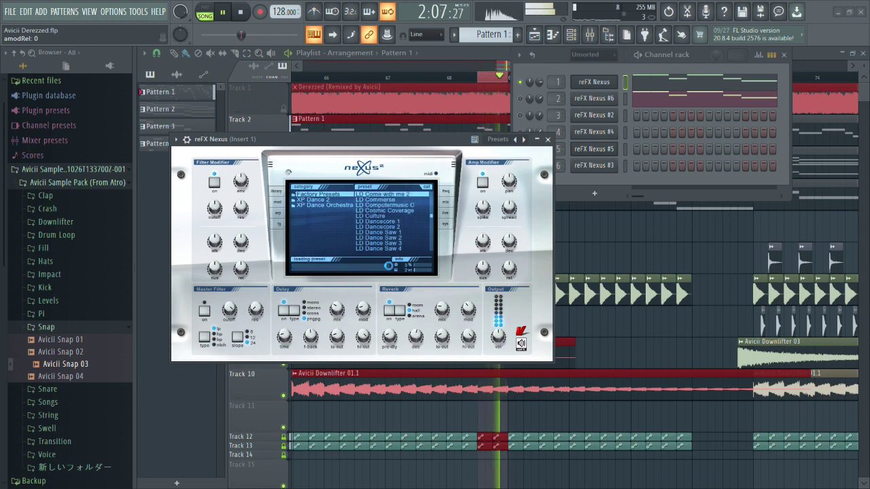
pyautogui.click(381, 260)
pyautogui.click(381, 259)
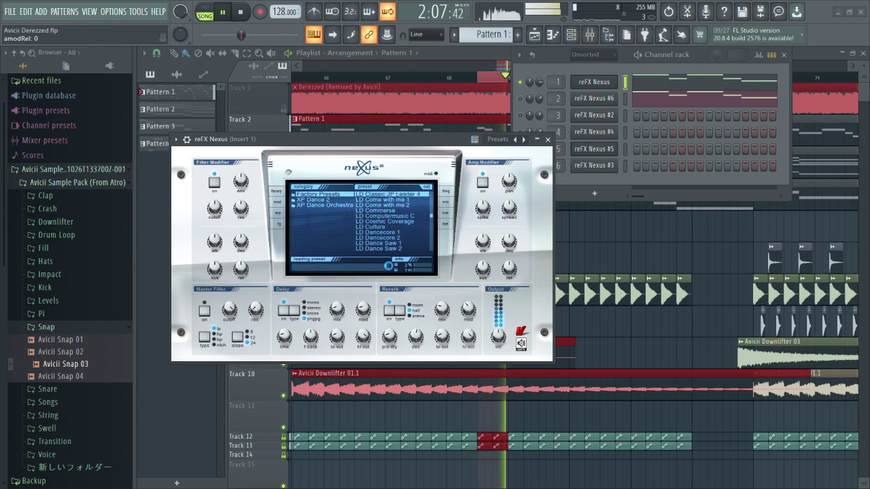
# Continue auditioning earlier lead presets through the LD Chord Leads and LD Cheap Trancelead to LD Butterfield.
pyautogui.click(381, 259)
pyautogui.click(381, 259)
pyautogui.click(381, 259)
pyautogui.click(381, 259)
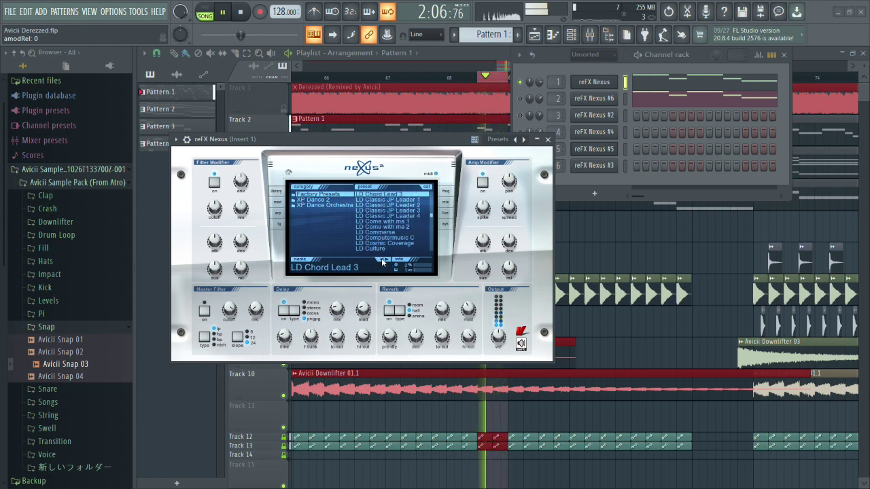
pyautogui.click(381, 259)
pyautogui.click(381, 259)
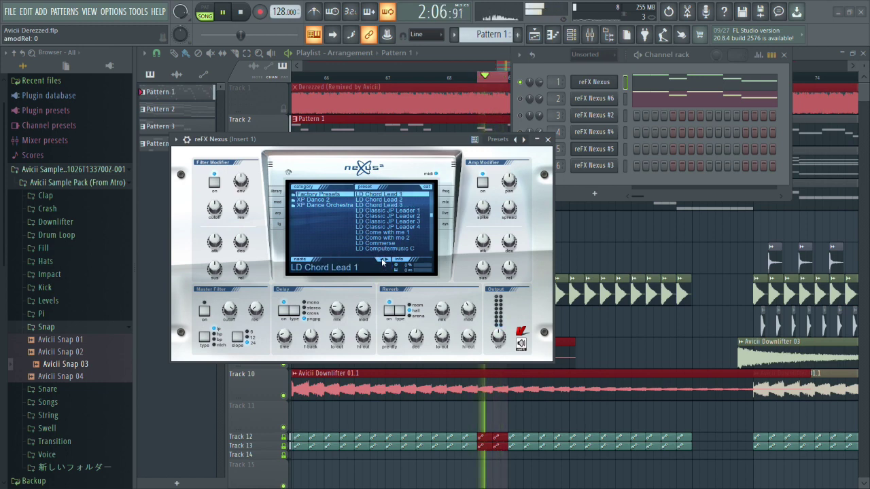
pyautogui.click(381, 259)
pyautogui.click(382, 258)
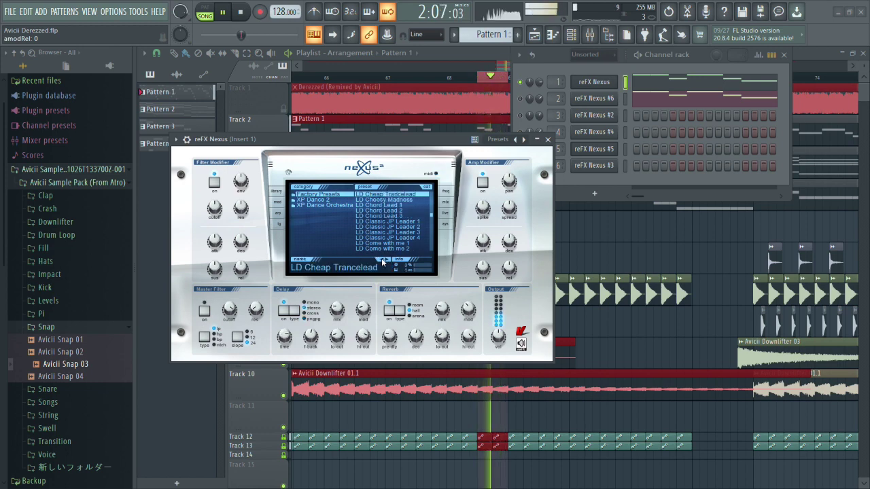
pyautogui.click(381, 259)
pyautogui.click(381, 259)
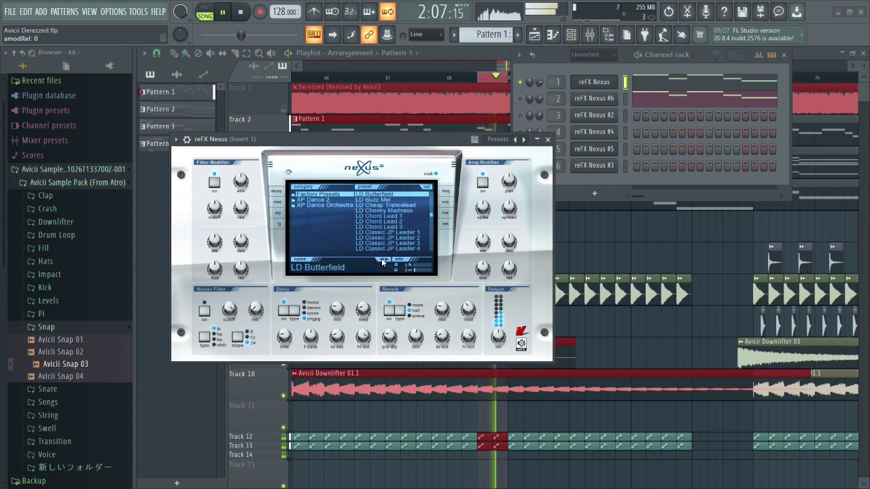
# Recheck LD Buzz Me!, step back through the LD Brass and LD Attack Lead presets to LD A Simple Saw, and close the Nexus.
pyautogui.click(381, 259)
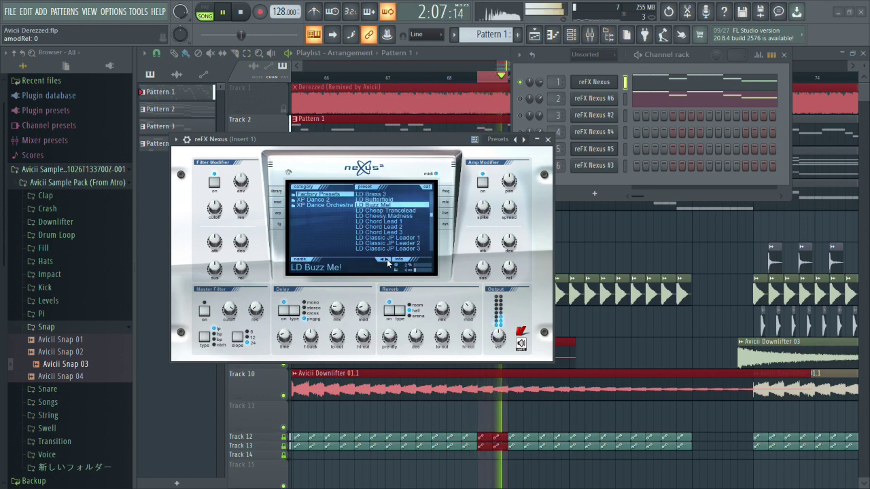
pyautogui.click(382, 259)
pyautogui.click(382, 259)
pyautogui.click(382, 259)
pyautogui.click(382, 260)
pyautogui.click(382, 259)
pyautogui.click(382, 259)
pyautogui.click(382, 260)
pyautogui.click(382, 259)
pyautogui.click(382, 259)
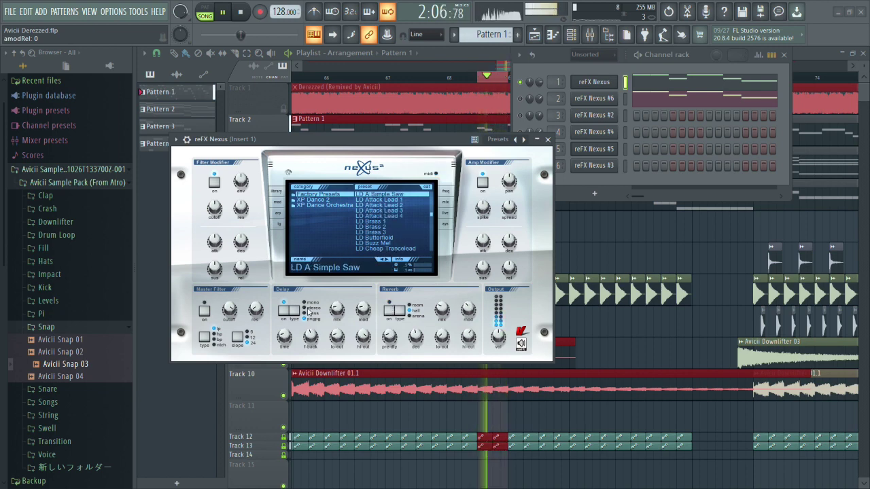
pyautogui.click(549, 140)
pyautogui.rightClick(546, 242)
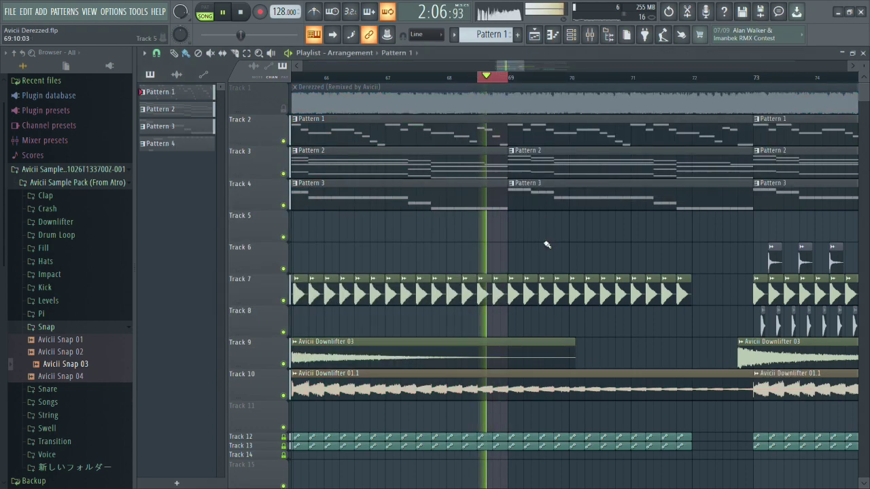
# Solo the reference audio on Track 1 and mute it again to compare it with the LD A Simple Saw lead.
pyautogui.scroll(2, 650, 247)
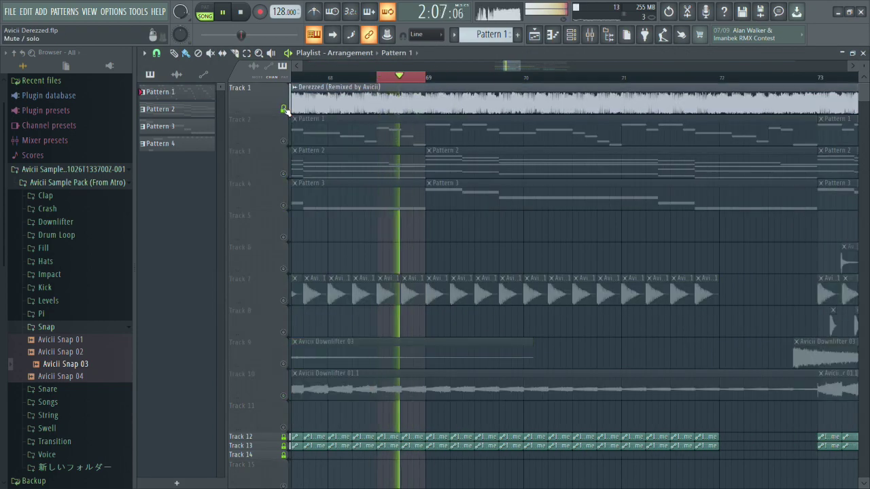
pyautogui.click(284, 109)
pyautogui.rightClick(283, 110)
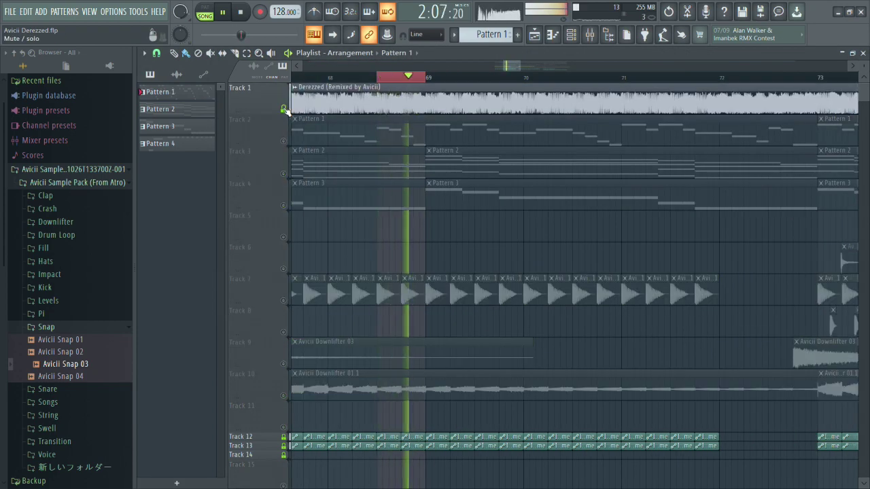
pyautogui.click(283, 110)
# Adjust the low-cut frequency of band 1 in the Insert 1 Fruity parametric EQ 2.
pyautogui.click(589, 34)
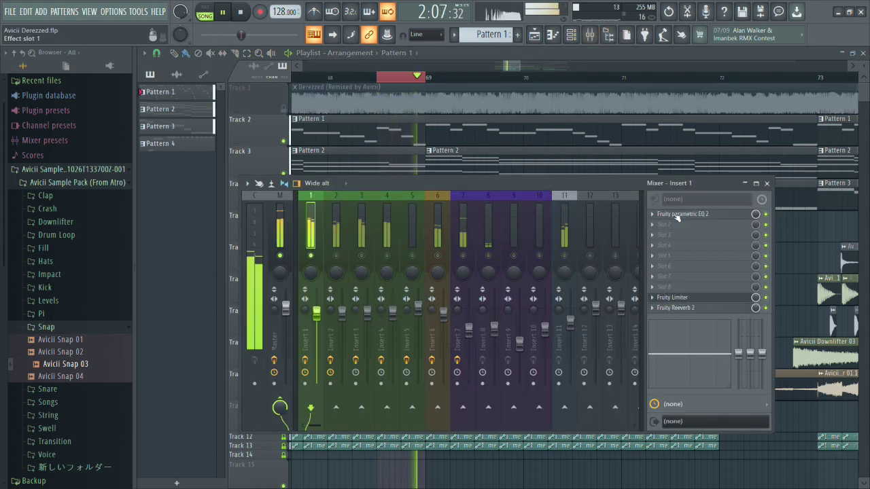
pyautogui.click(675, 214)
pyautogui.moveTo(285, 292); pyautogui.dragTo(294, 291)
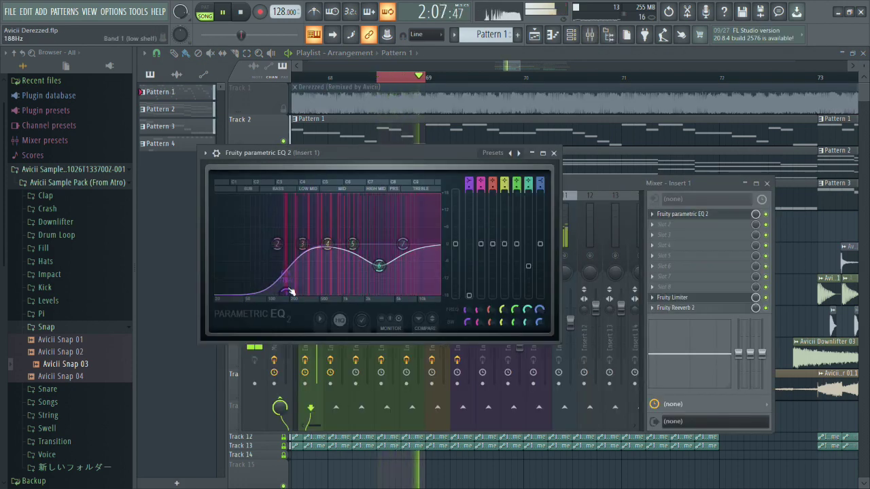
pyautogui.click(556, 154)
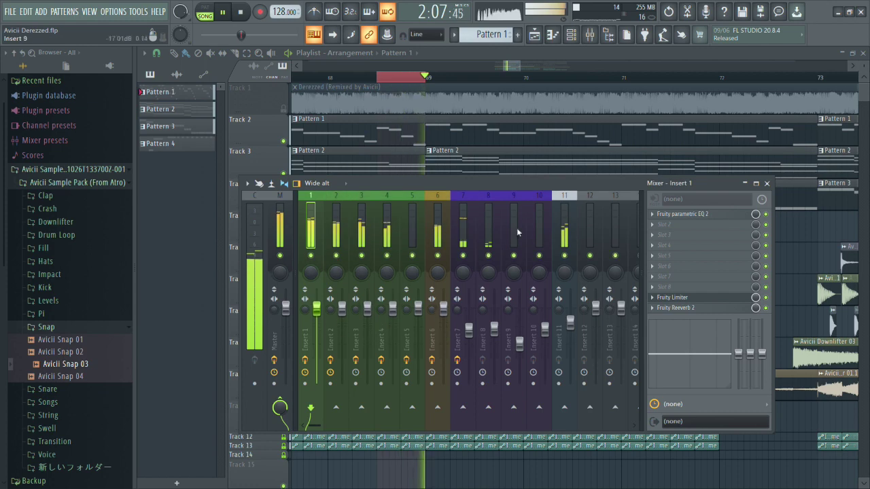
pyautogui.click(767, 183)
# Switch Track 1's solo on and off to compare the reference with the remake after the low-cut adjustment.
pyautogui.rightClick(283, 108)
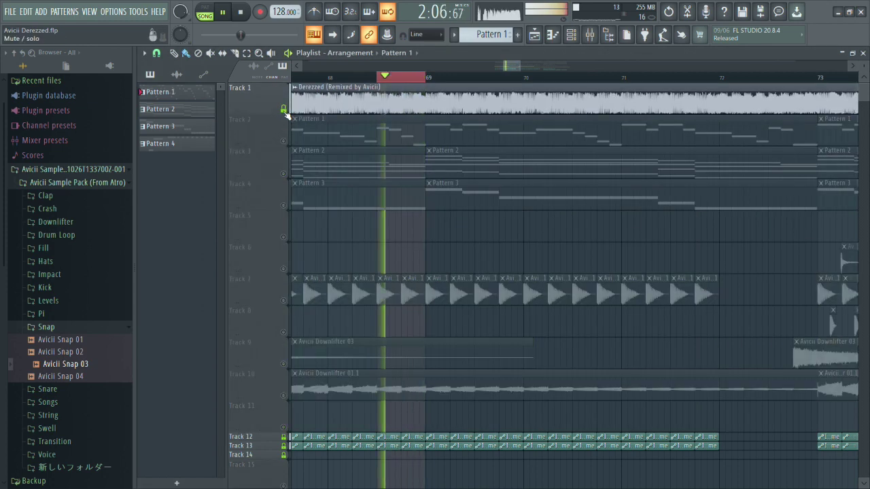
pyautogui.rightClick(284, 110)
pyautogui.rightClick(284, 110)
pyautogui.rightClick(284, 110)
# Solo Insert 1 in the mixer, lower band 4 of its parametric EQ, and reduce the cut on band 6.
pyautogui.click(590, 36)
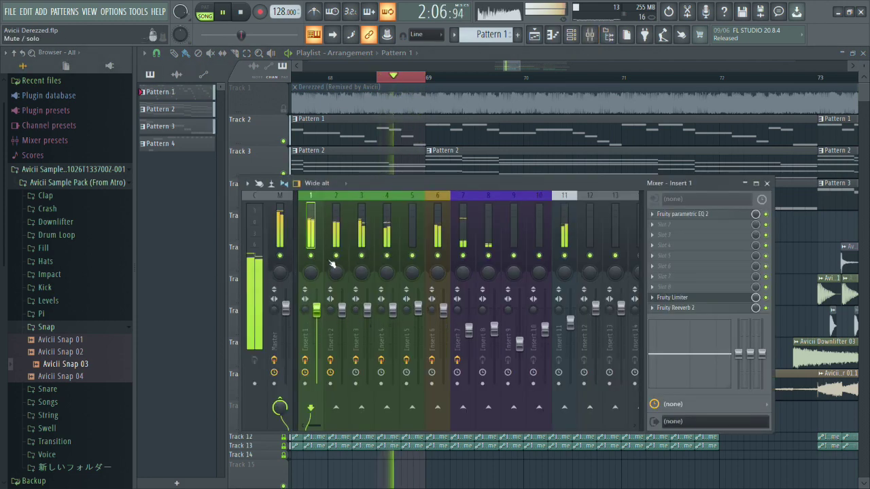
pyautogui.rightClick(312, 255)
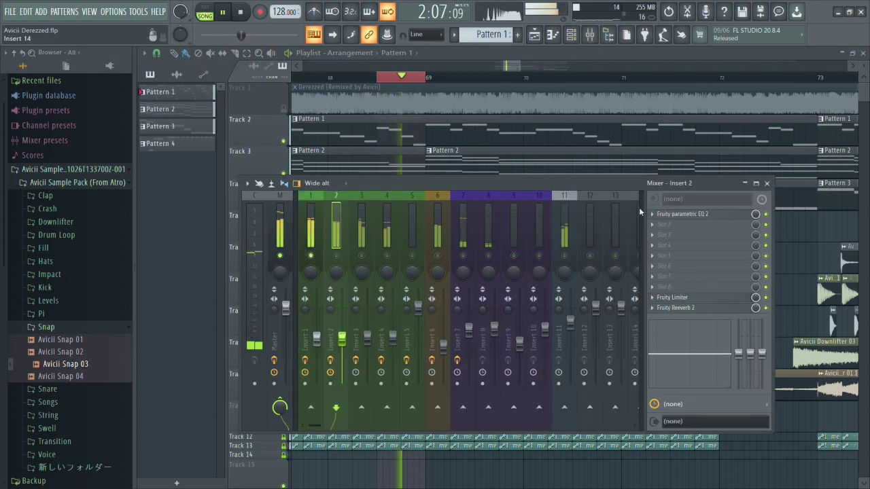
pyautogui.click(319, 218)
pyautogui.click(714, 213)
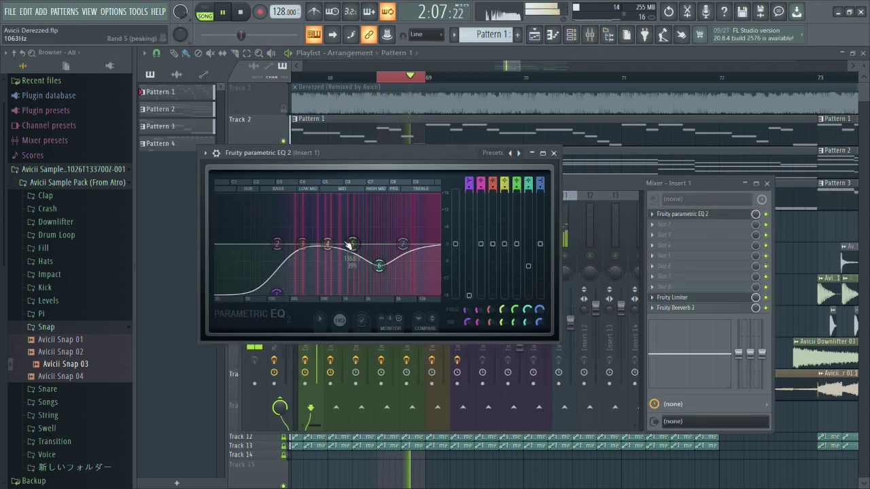
pyautogui.moveTo(326, 249); pyautogui.dragTo(332, 260)
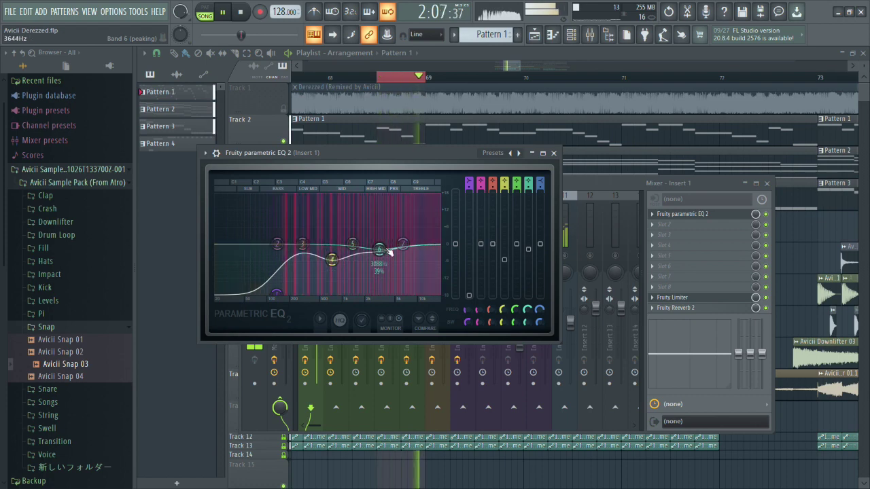
pyautogui.click(739, 216)
pyautogui.press('F9')
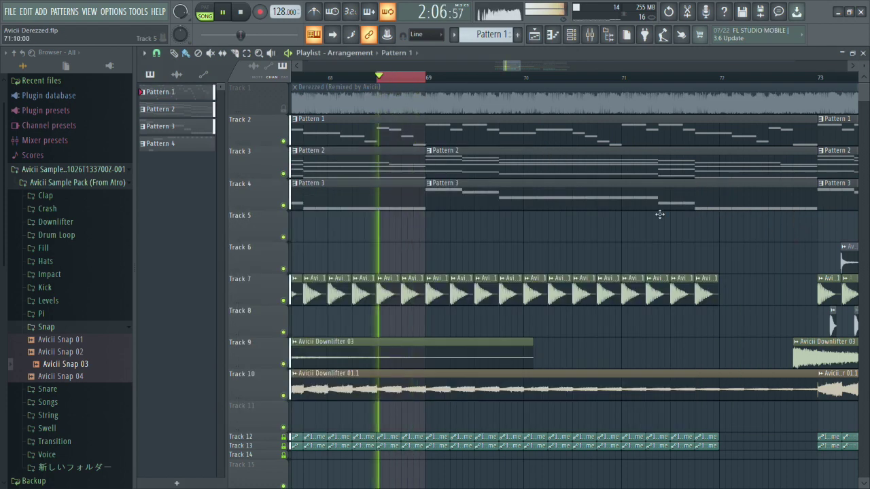
# Alternate between the Track 1 reference and the remake to judge the lead's changed midrange EQ.
pyautogui.rightClick(283, 109)
pyautogui.click(283, 108)
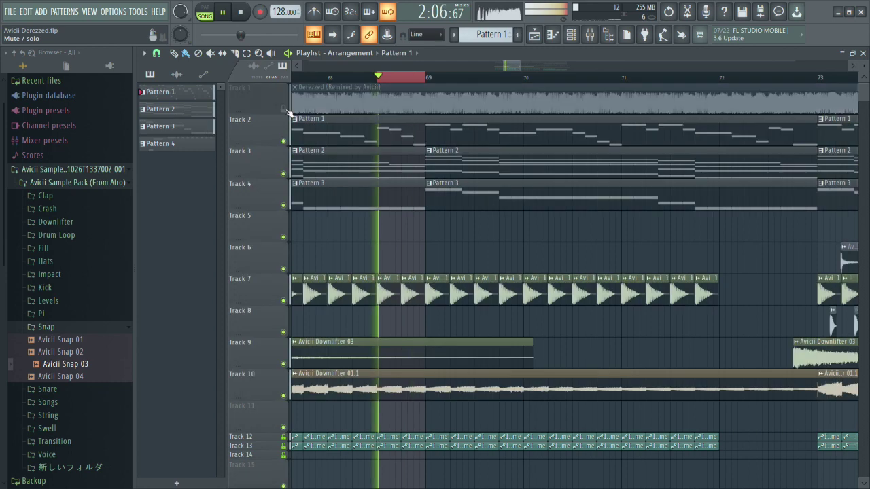
pyautogui.rightClick(283, 109)
pyautogui.click(284, 109)
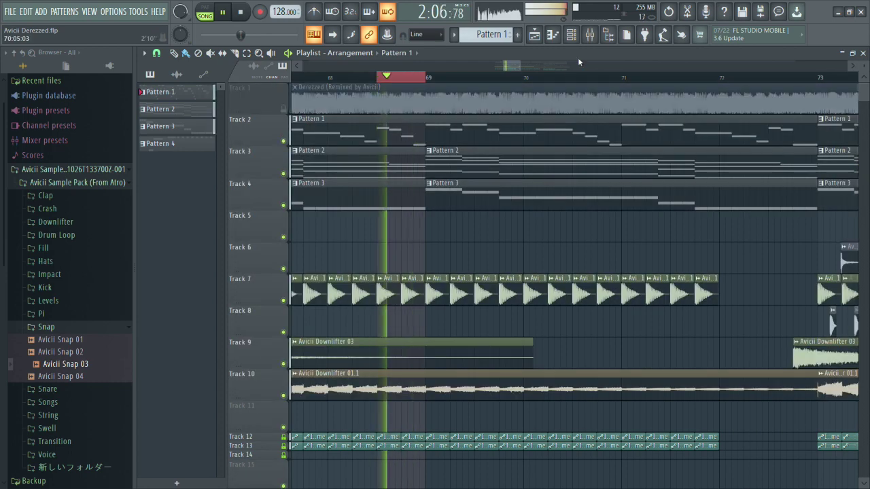
pyautogui.press('F6')
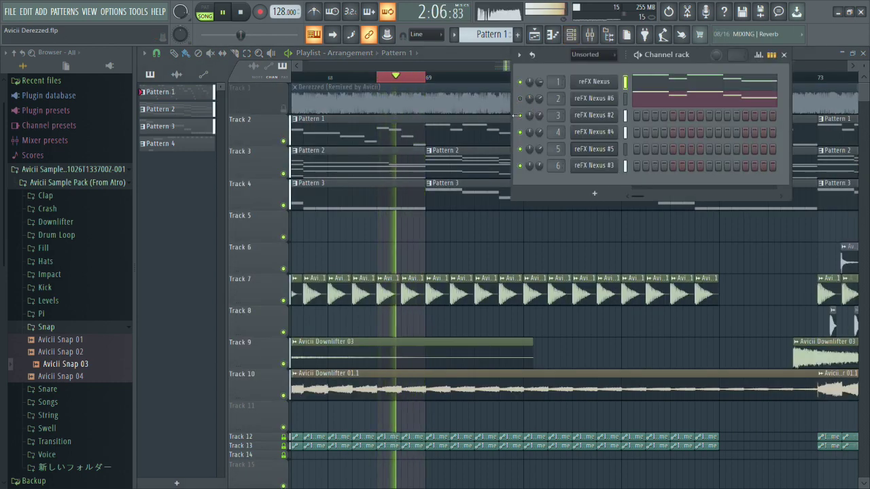
pyautogui.press('F6')
pyautogui.rightClick(283, 108)
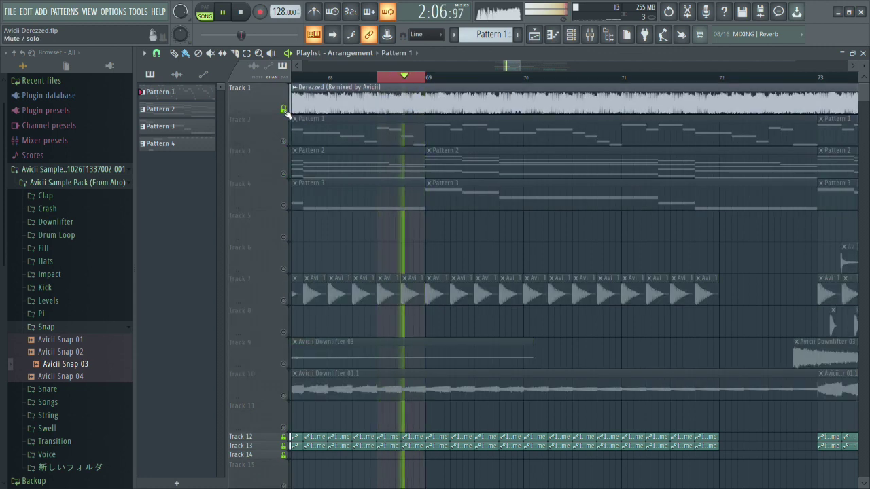
pyautogui.click(283, 109)
# Set the gain of the Insert 1 Fruity Limiter to about 4.2 dB.
pyautogui.click(577, 35)
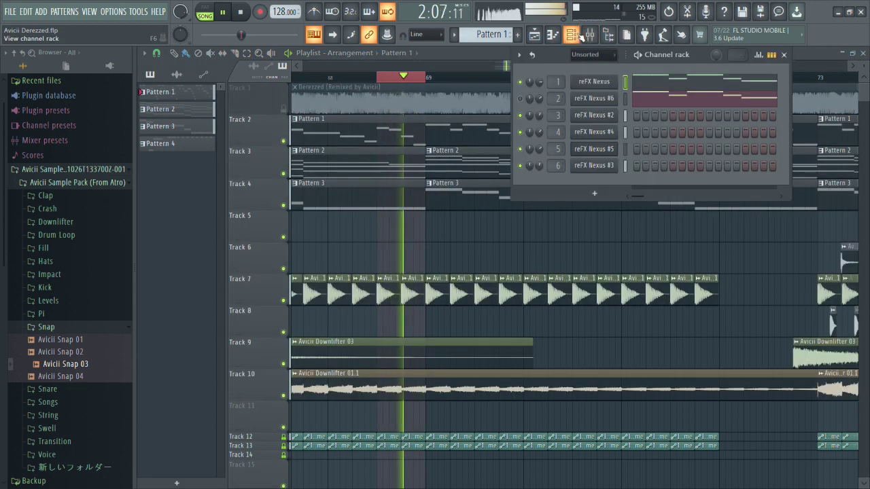
pyautogui.press('F9')
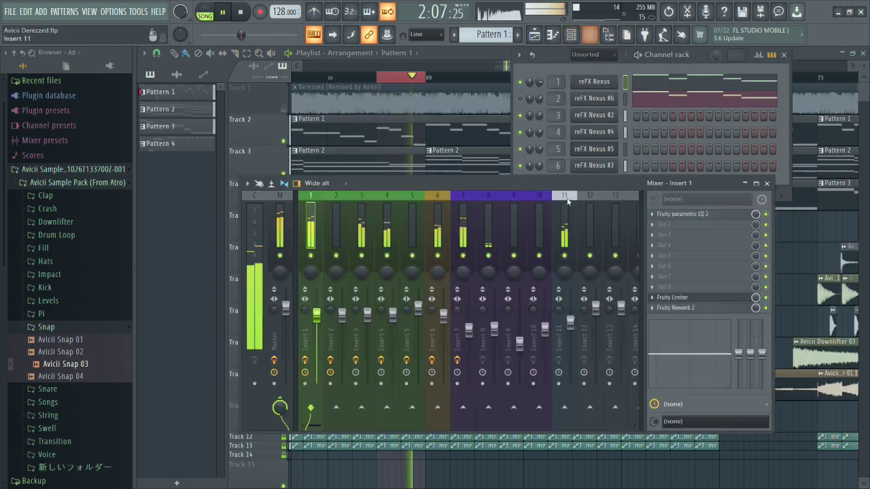
pyautogui.click(673, 297)
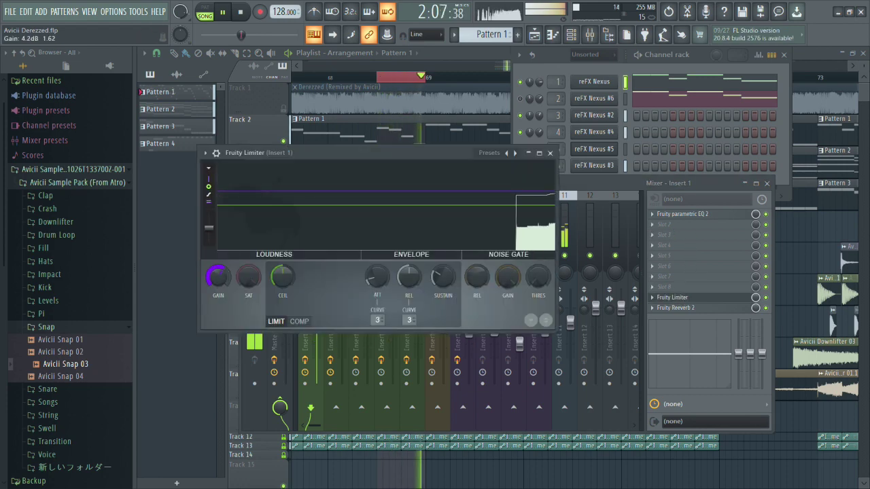
pyautogui.press('F12')
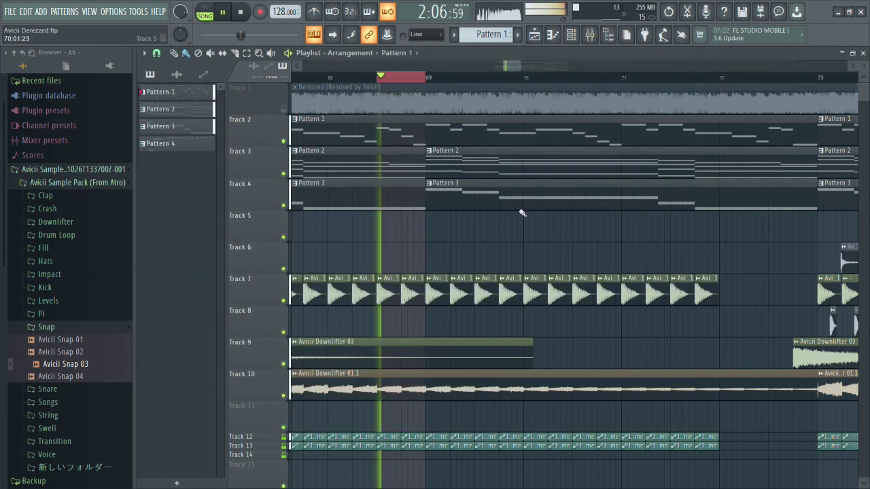
# Toggle the Track 1 reference on and off to compare its loudness with the remake, leaving the reference muted.
pyautogui.rightClick(284, 109)
pyautogui.rightClick(285, 109)
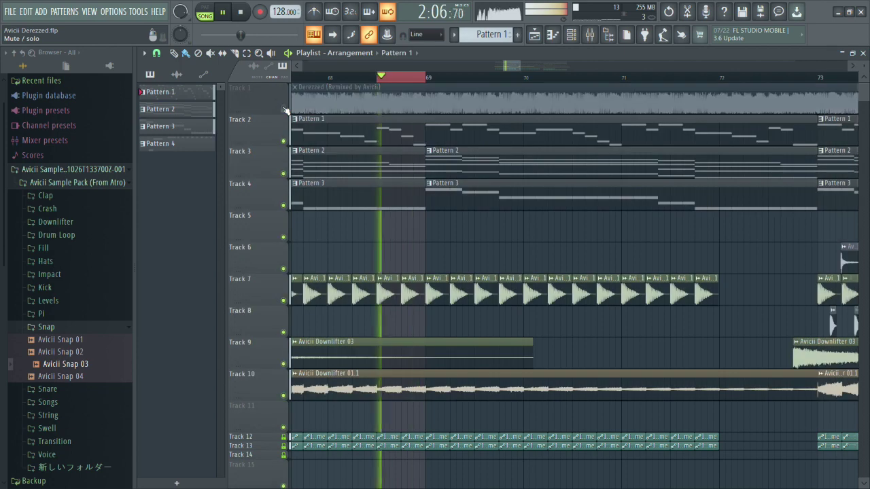
pyautogui.rightClick(284, 108)
pyautogui.rightClick(284, 109)
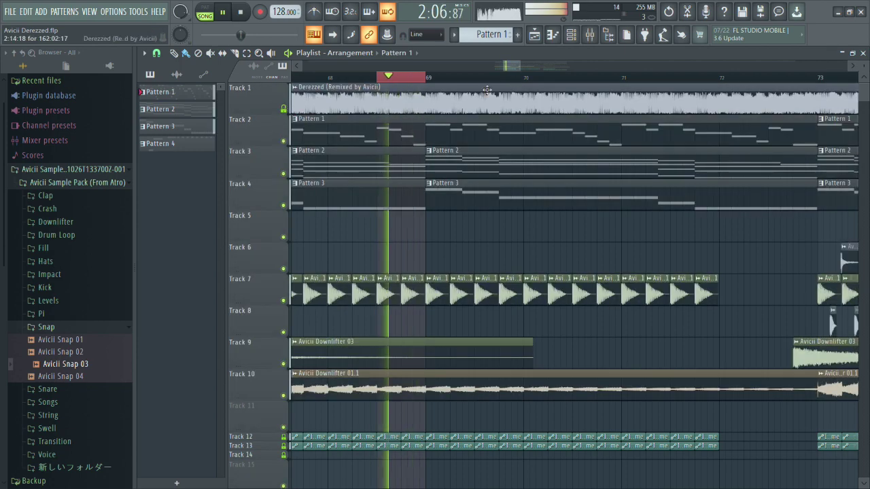
pyautogui.rightClick(284, 109)
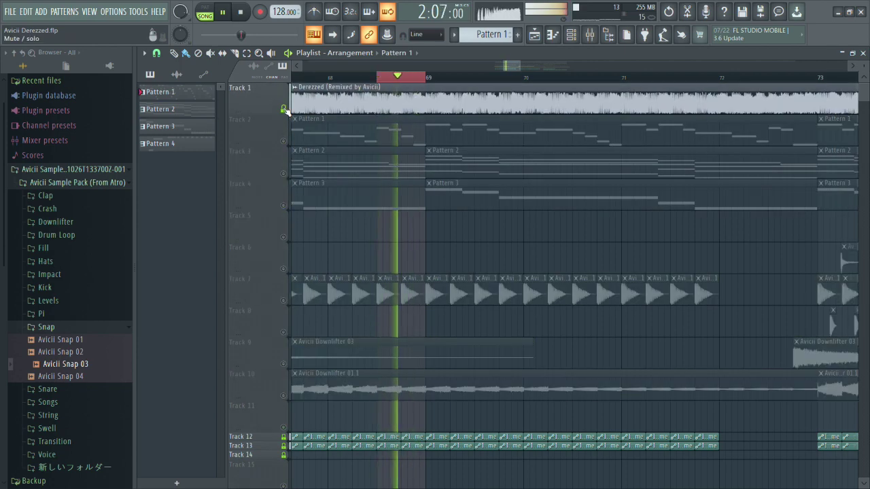
pyautogui.rightClick(284, 108)
pyautogui.click(284, 109)
# Set band 6 of Insert 1's parametric EQ to a cut of about 3.9 dB near 4712 Hz.
pyautogui.click(589, 34)
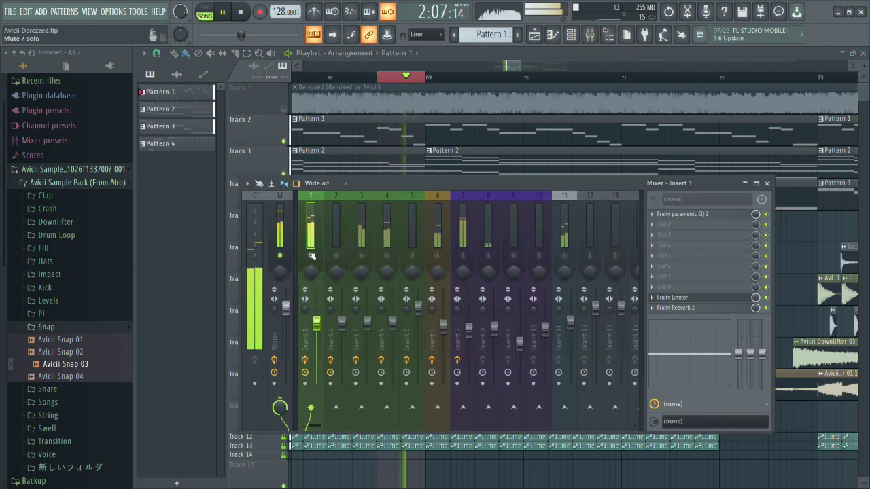
pyautogui.click(684, 215)
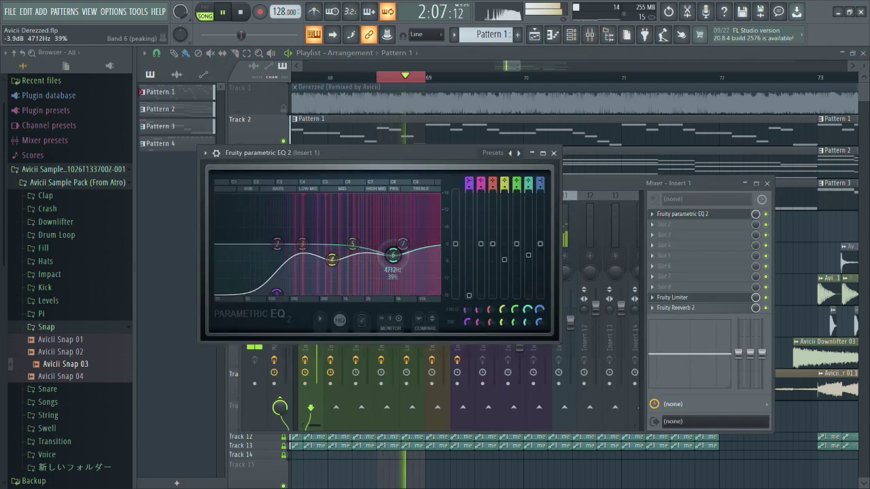
pyautogui.click(554, 154)
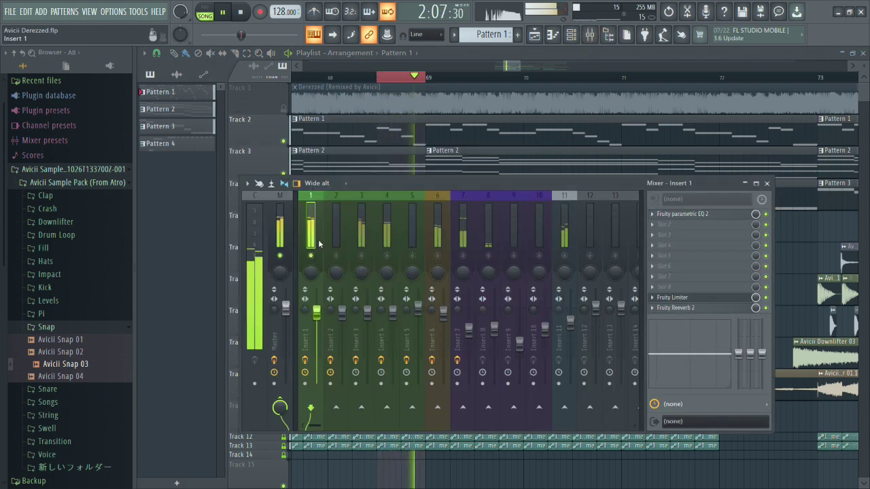
# Alternate between the soloed Track 1 reference and the remake several times to judge the lead's high mids.
pyautogui.press('F9')
pyautogui.keyDown('ctrl'); pyautogui.click(284, 108); pyautogui.keyUp('ctrl')
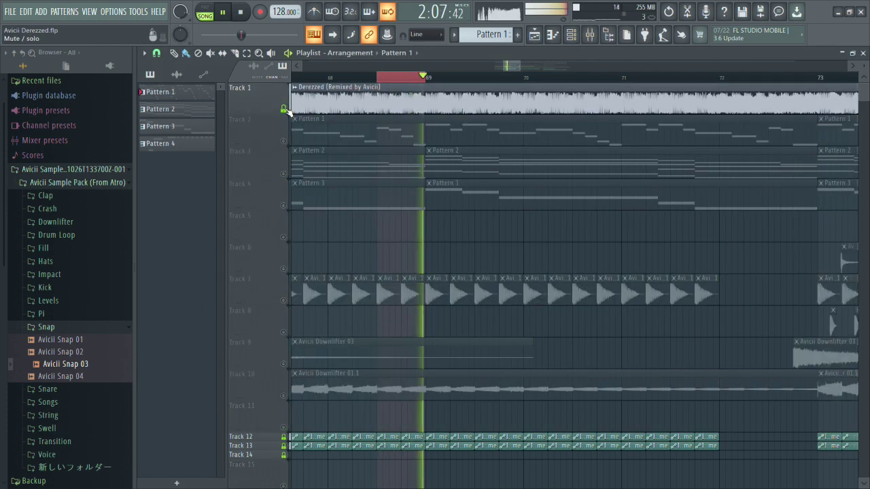
pyautogui.click(284, 109)
pyautogui.keyDown('ctrl'); pyautogui.click(283, 109); pyautogui.keyUp('ctrl')
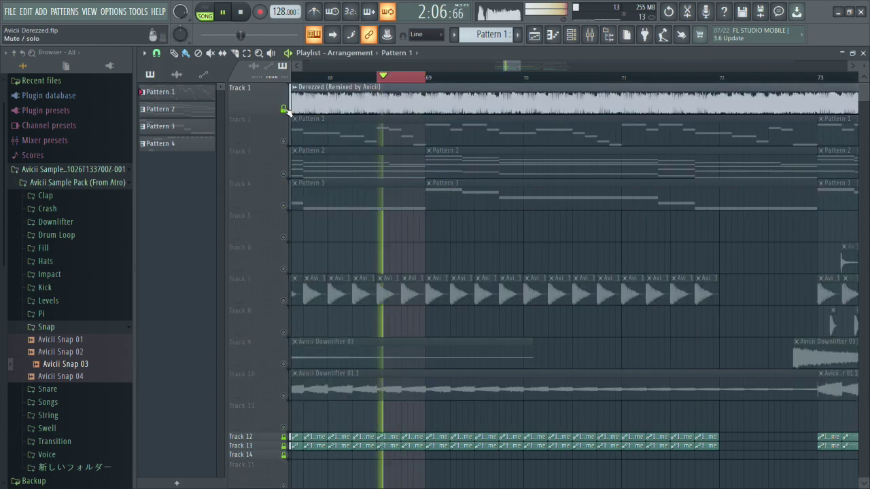
pyautogui.click(284, 109)
pyautogui.keyDown('ctrl'); pyautogui.click(283, 109); pyautogui.keyUp('ctrl')
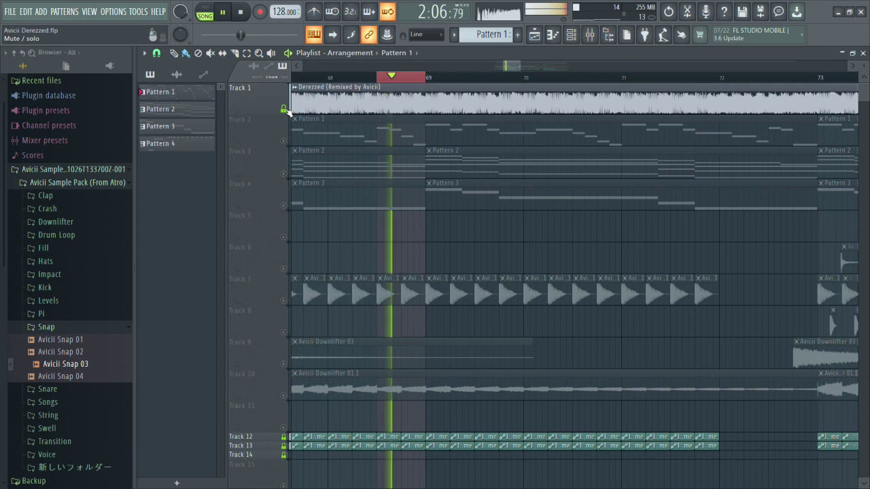
pyautogui.click(283, 108)
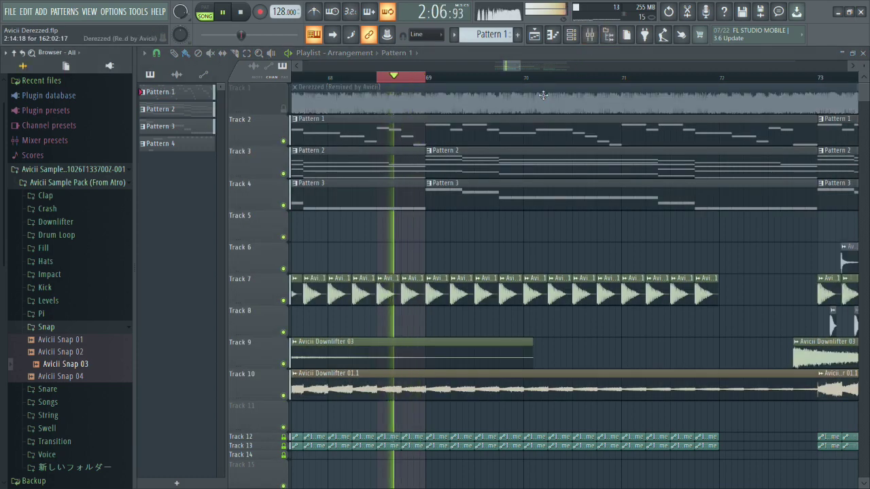
# Lower bands 5 and 6 in Insert 1's parametric EQ, and compare the lead with the Track 1 reference.
pyautogui.click(591, 34)
pyautogui.click(687, 215)
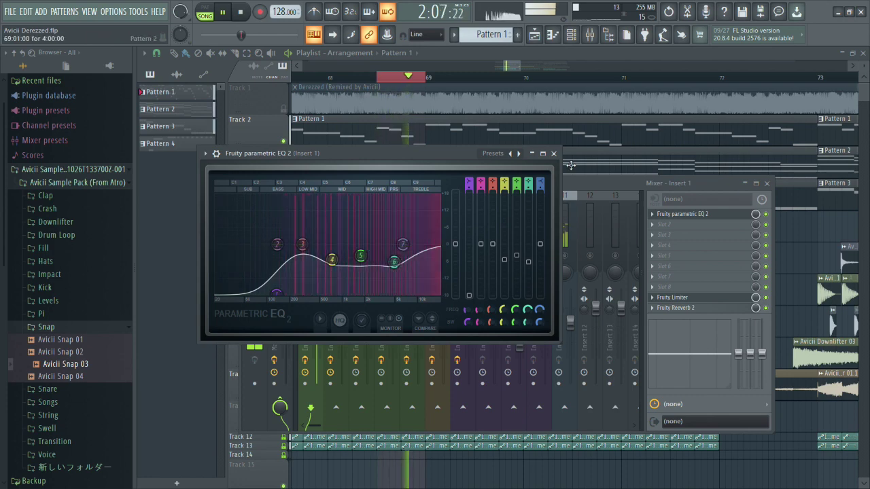
pyautogui.click(554, 154)
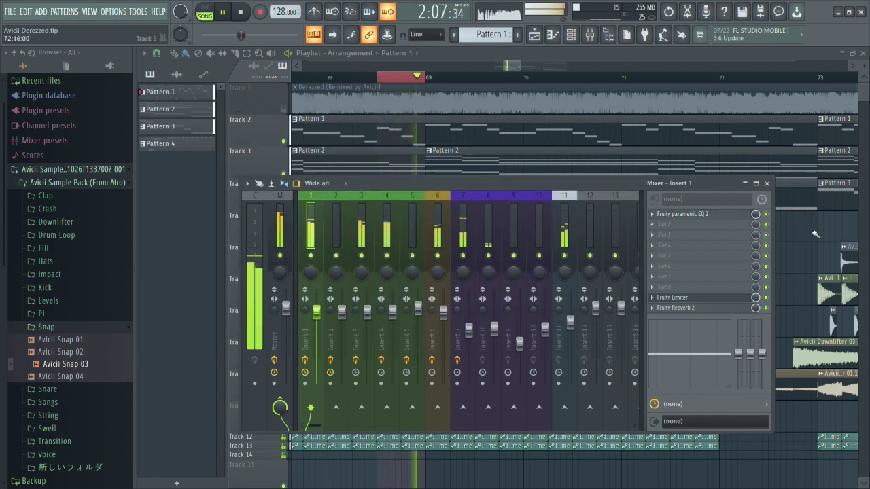
pyautogui.press('F9')
pyautogui.keyDown('ctrl'); pyautogui.click(284, 110); pyautogui.keyUp('ctrl')
pyautogui.rightClick(284, 110)
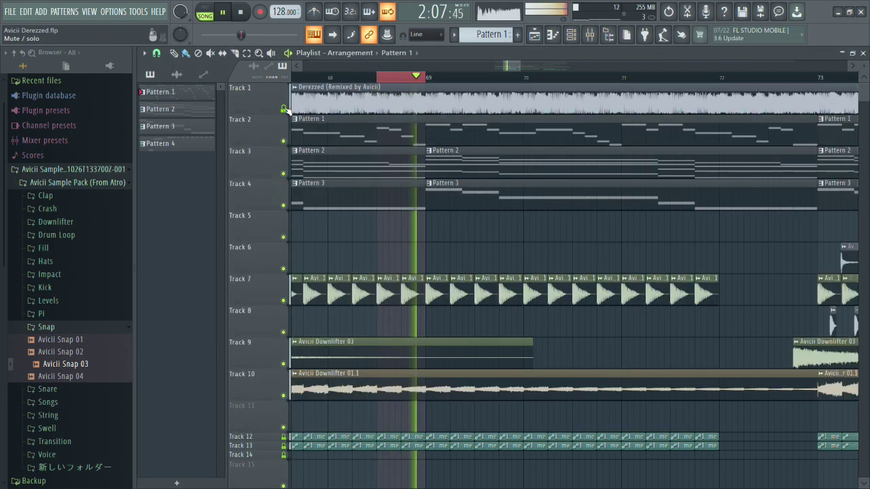
pyautogui.click(284, 109)
# Reduce the cut on band 5 of Insert 1's parametric EQ and check it against the soloed reference.
pyautogui.click(590, 35)
pyautogui.click(688, 214)
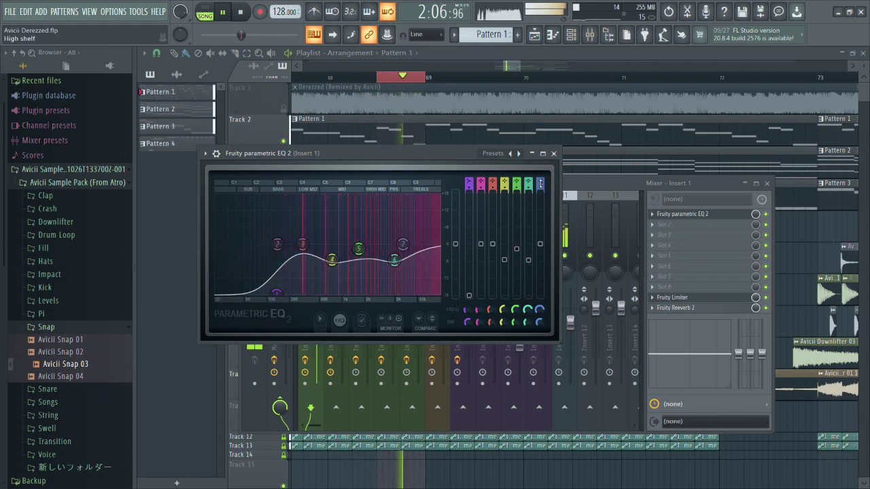
pyautogui.click(553, 153)
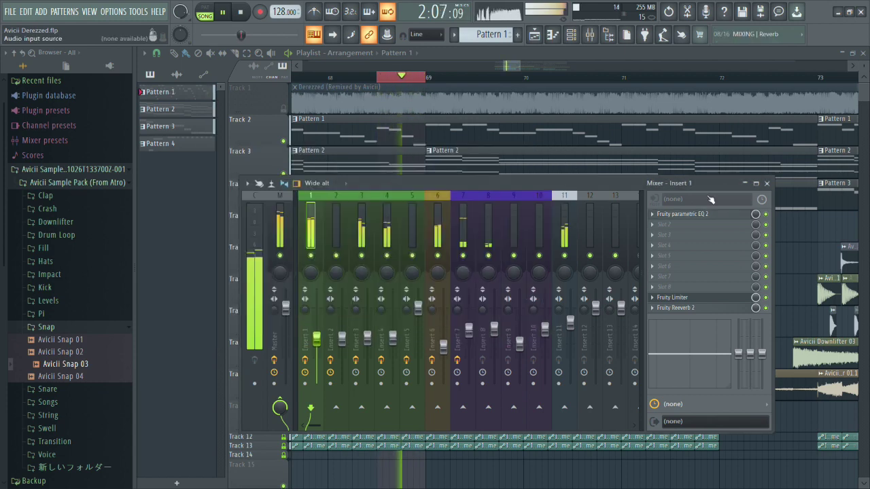
pyautogui.rightClick(284, 110)
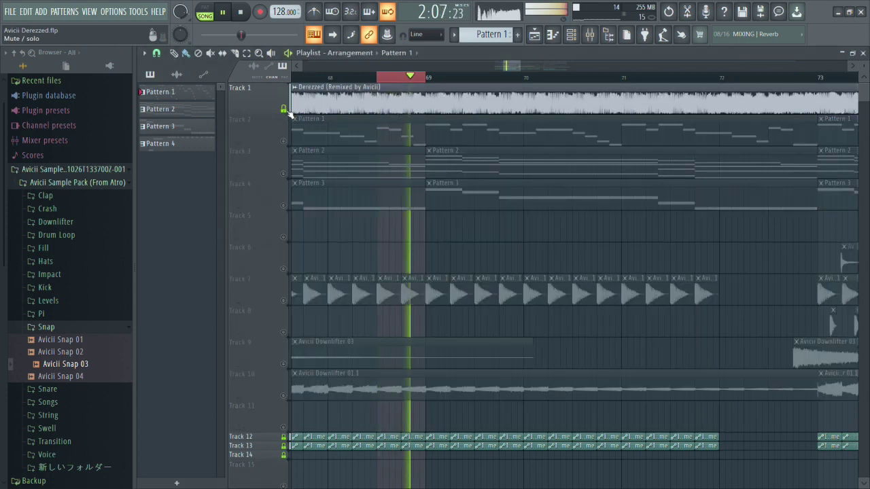
pyautogui.click(284, 109)
pyautogui.rightClick(284, 110)
pyautogui.click(284, 109)
# Raise band 5 of Insert 1's EQ to a very slight cut near 1637 Hz and recheck against the reference.
pyautogui.click(590, 34)
pyautogui.click(682, 213)
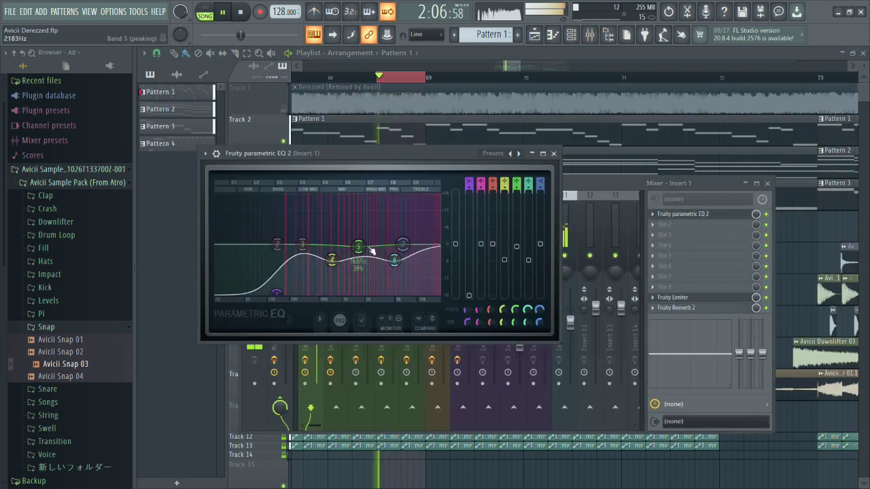
pyautogui.rightClick(803, 235)
pyautogui.rightClick(285, 111)
pyautogui.click(284, 110)
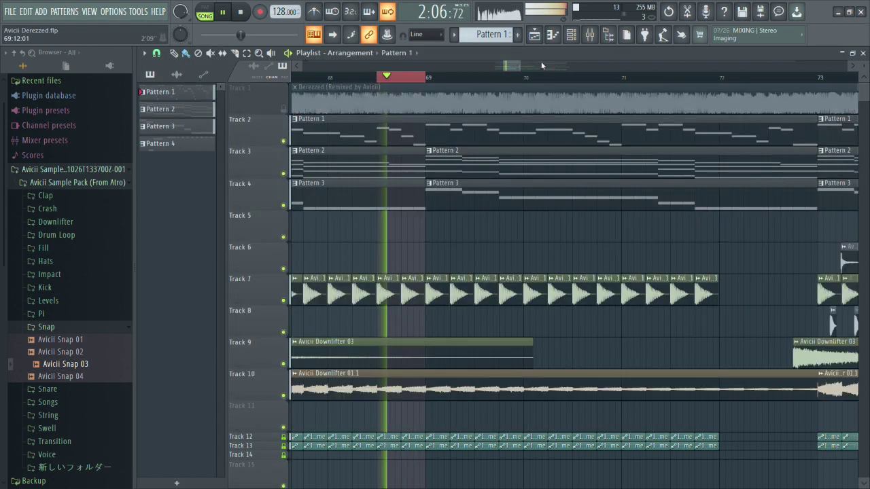
# Reduce the cut on band 4 of Insert 1's parametric EQ and compare with the Track 1 reference again.
pyautogui.click(590, 34)
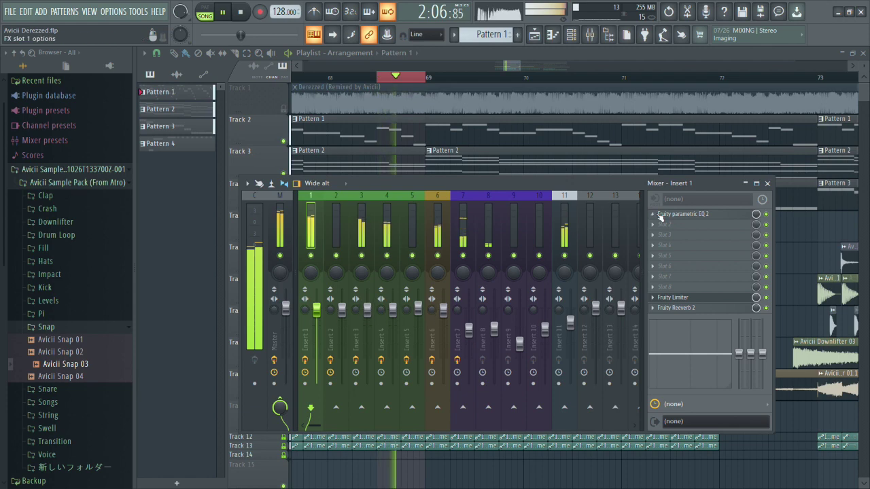
pyautogui.click(659, 214)
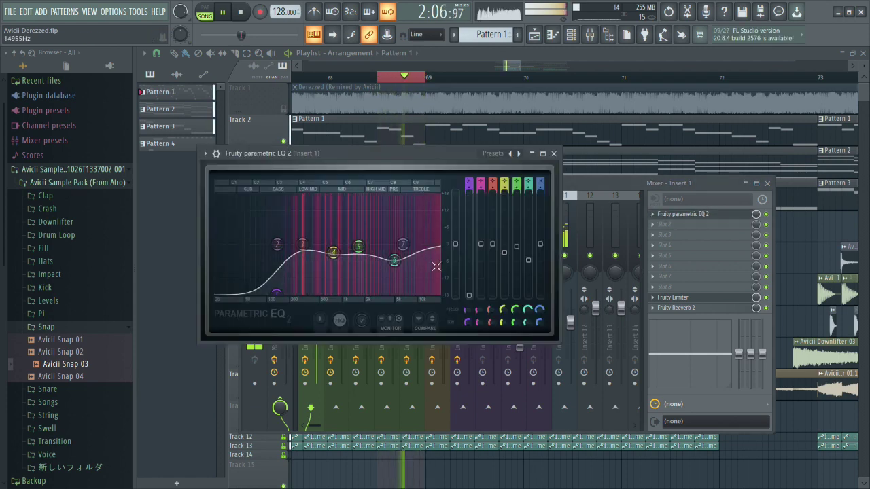
pyautogui.click(793, 238)
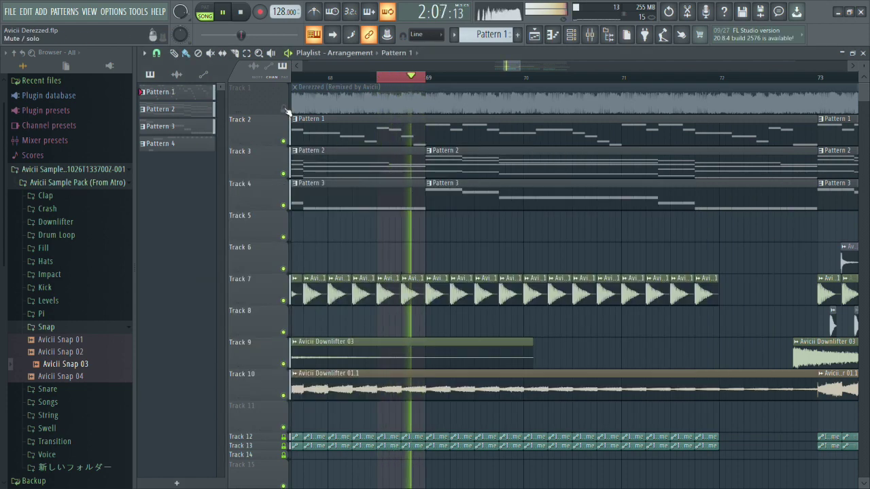
pyautogui.rightClick(284, 109)
pyautogui.rightClick(284, 110)
pyautogui.click(284, 109)
# Clear the playlist's loop selection and place the playback start at bar 69.
pyautogui.hotkey('ctrl', 'd')
pyautogui.scroll(-4, 510, 202)
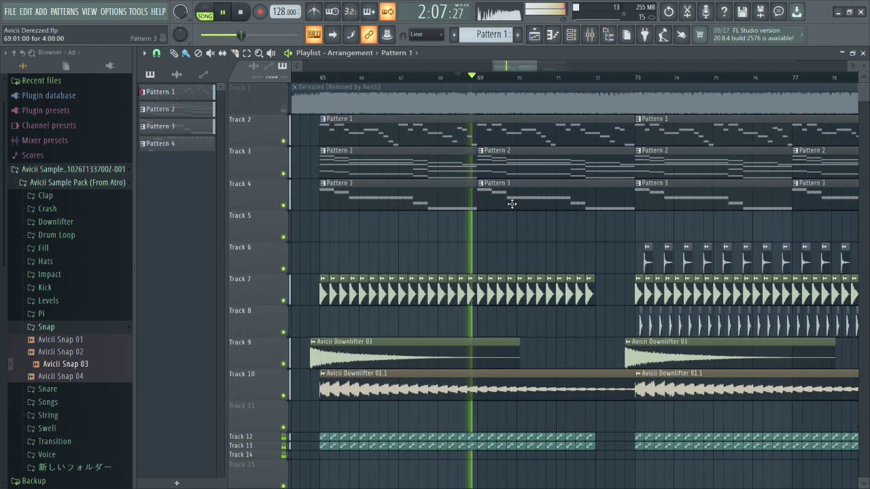
pyautogui.scroll(2, 522, 212)
pyautogui.scroll(-2, 560, 225)
pyautogui.scroll(2, 477, 132)
pyautogui.click(457, 77)
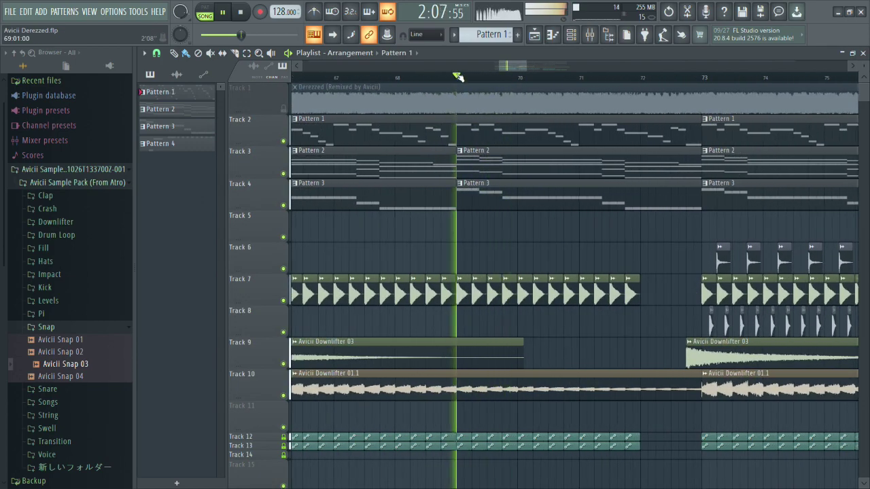
pyautogui.scroll(2, 352, 143)
pyautogui.press('space')
# Play the Track 1 reference and the remake in turn from bar 69 to compare the lead sound.
pyautogui.rightClick(284, 109)
pyautogui.press('space')
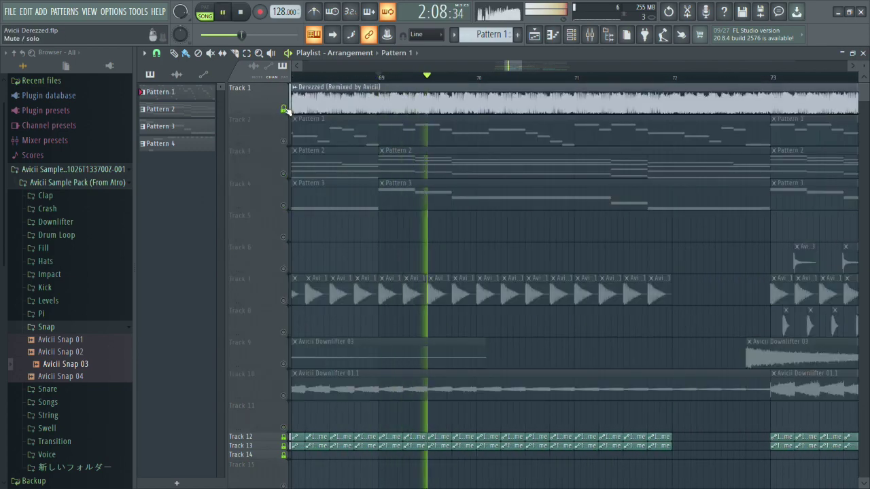
pyautogui.rightClick(284, 110)
pyautogui.click(284, 110)
pyautogui.press('space')
pyautogui.press('space')
pyautogui.rightClick(284, 109)
pyautogui.press('space')
pyautogui.press('space')
pyautogui.rightClick(284, 110)
pyautogui.press('space')
pyautogui.click(292, 110)
pyautogui.press('space')
pyautogui.click(283, 110)
pyautogui.press('space')
pyautogui.press('space')
# Solo reFX Nexus #6 in the channel rack, listen to it alone, and inspect its Nexus preset.
pyautogui.click(571, 35)
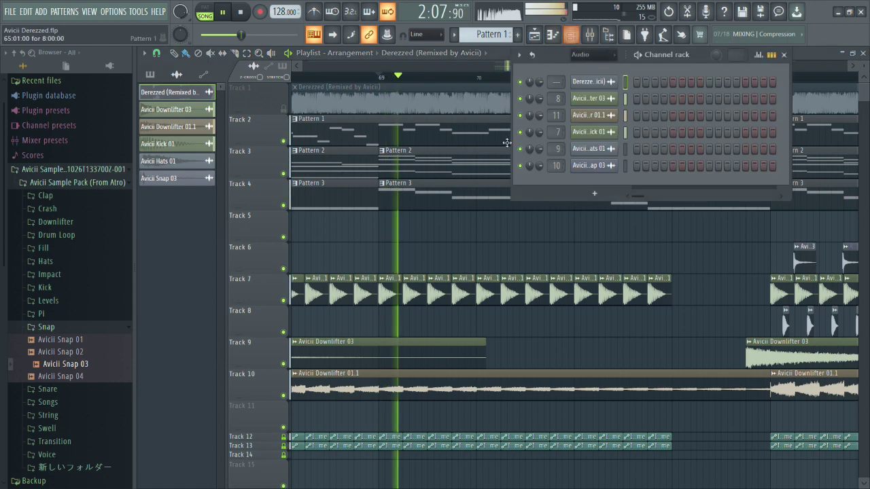
pyautogui.press('space')
pyautogui.scroll(-1, 587, 60)
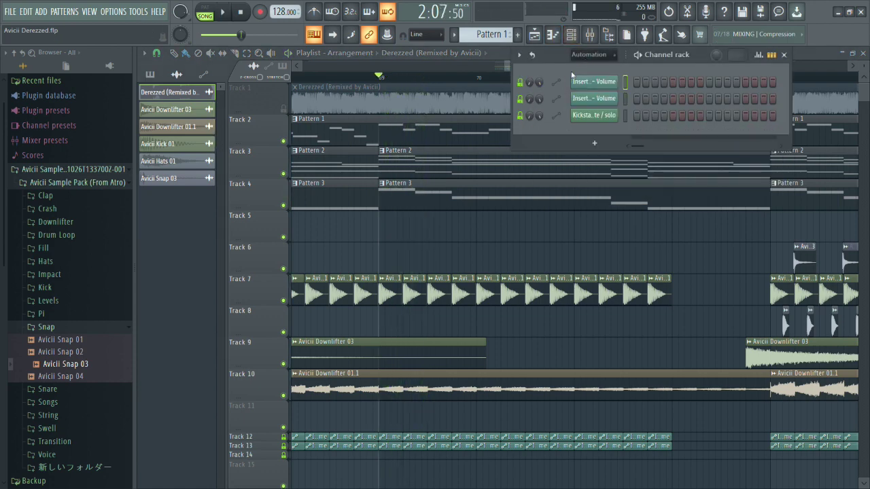
pyautogui.scroll(-1, 584, 59)
pyautogui.press('space')
pyautogui.rightClick(520, 99)
pyautogui.press('space')
pyautogui.press('space')
pyautogui.click(604, 99)
pyautogui.press('space')
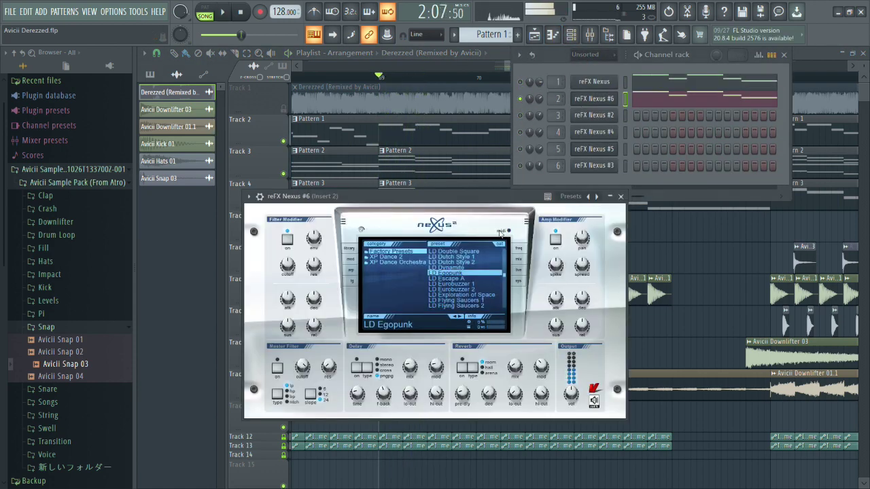
pyautogui.click(620, 197)
pyautogui.press('space')
pyautogui.press('space')
pyautogui.rightClick(528, 233)
# Play the soloed Track 1 reference from bar 69, restarting it as needed, and return to the remake.
pyautogui.rightClick(284, 110)
pyautogui.press('space')
pyautogui.press('space')
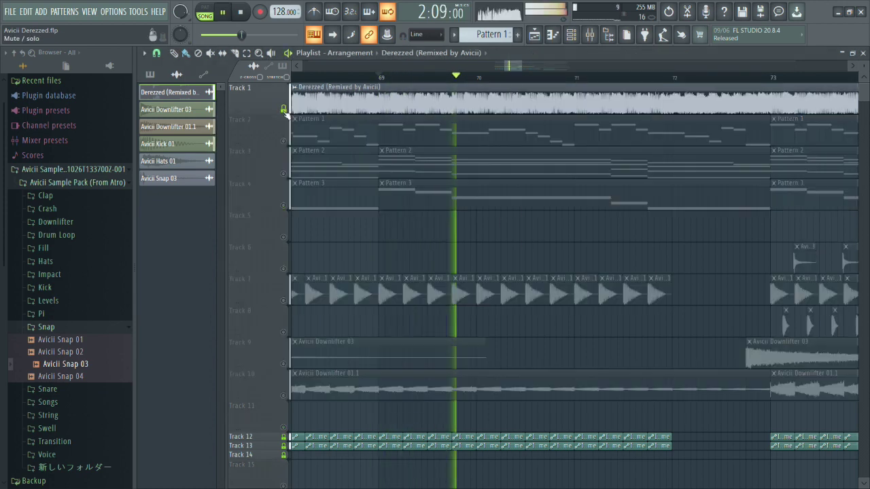
pyautogui.press('space')
pyautogui.press('space')
pyautogui.click(283, 109)
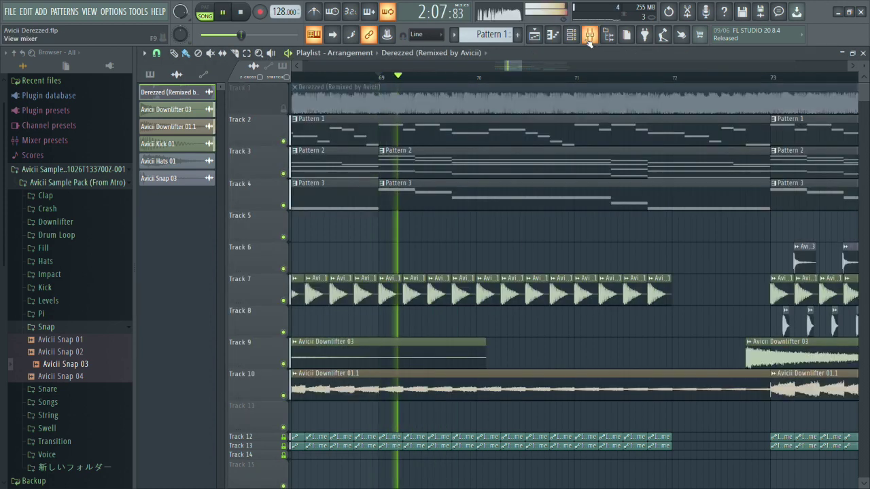
# Solo Insert 1 in the mixer and load Fruity Stereo Enhancer into its second effect slot.
pyautogui.click(591, 35)
pyautogui.press('space')
pyautogui.rightClick(310, 255)
pyautogui.click(310, 228)
pyautogui.press('space')
pyautogui.click(670, 225)
pyautogui.click(608, 93)
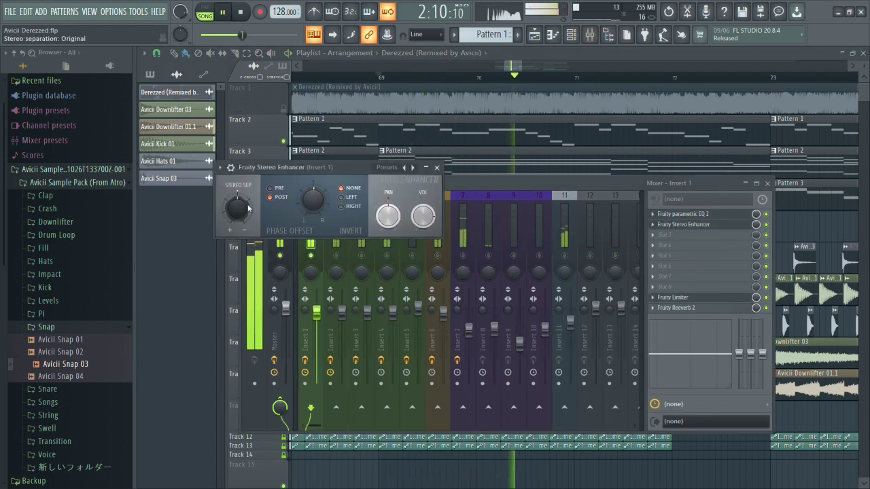
pyautogui.click(438, 168)
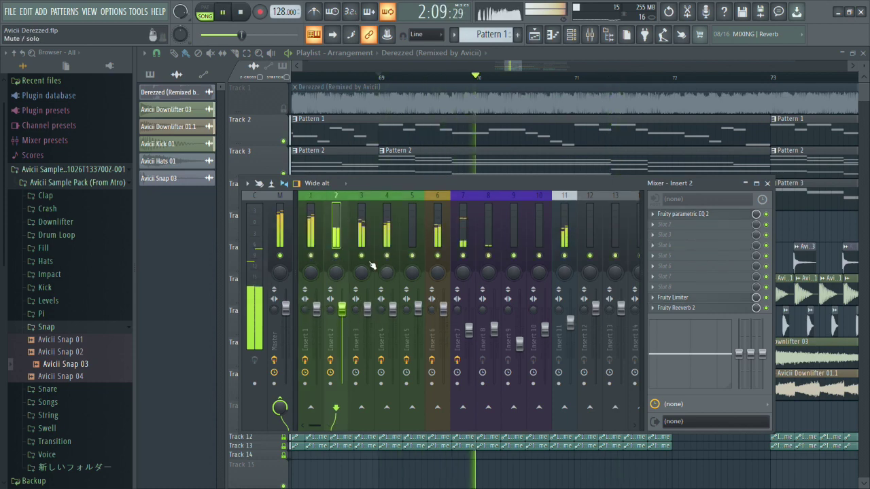
# Solo Insert 2 and shape its parametric EQ with a low cut on band 1 and a deeper dip on band 6.
pyautogui.click(682, 214)
pyautogui.moveTo(352, 185); pyautogui.dragTo(344, 186)
pyautogui.keyDown('alt'); pyautogui.click(307, 201); pyautogui.keyUp('alt')
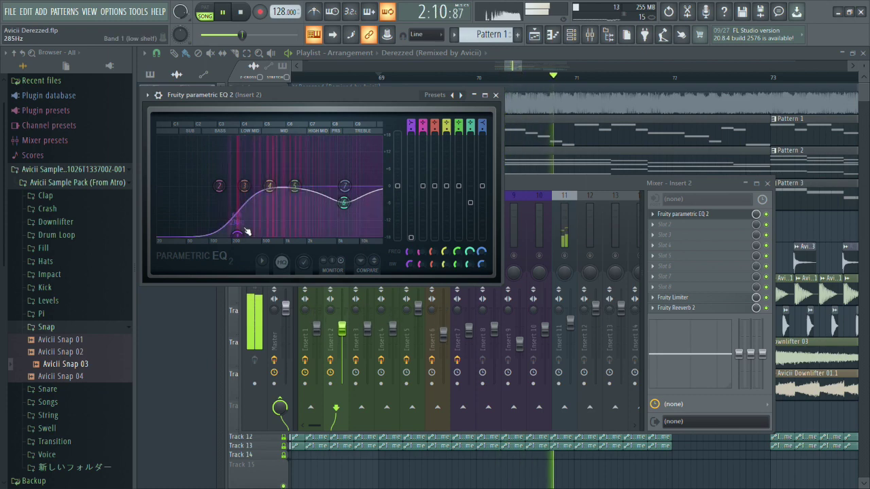
pyautogui.moveTo(345, 204); pyautogui.dragTo(336, 211)
pyautogui.click(495, 95)
pyautogui.rightClick(337, 255)
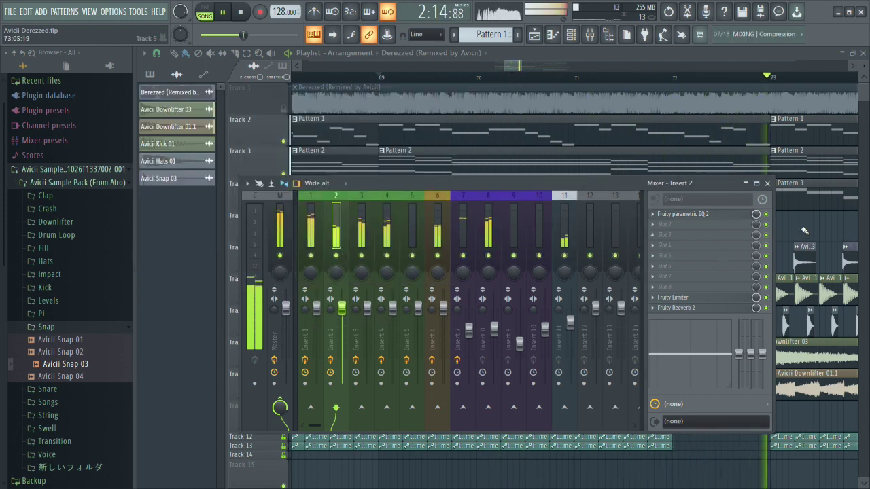
# Close the mixer and select the second half of bar 74 as the playback loop.
pyautogui.click(767, 184)
pyautogui.scroll(-6, 571, 243)
pyautogui.scroll(-3, 488, 240)
pyautogui.scroll(2, 564, 246)
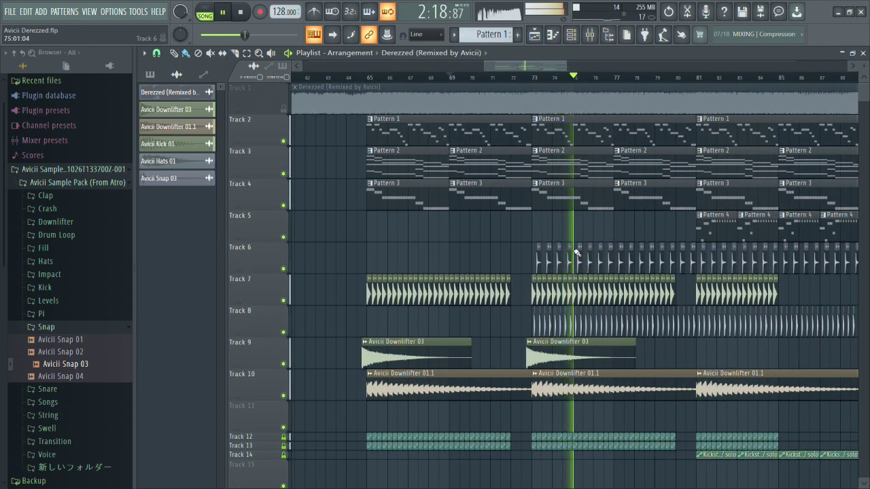
pyautogui.scroll(4, 563, 228)
pyautogui.scroll(3, 560, 223)
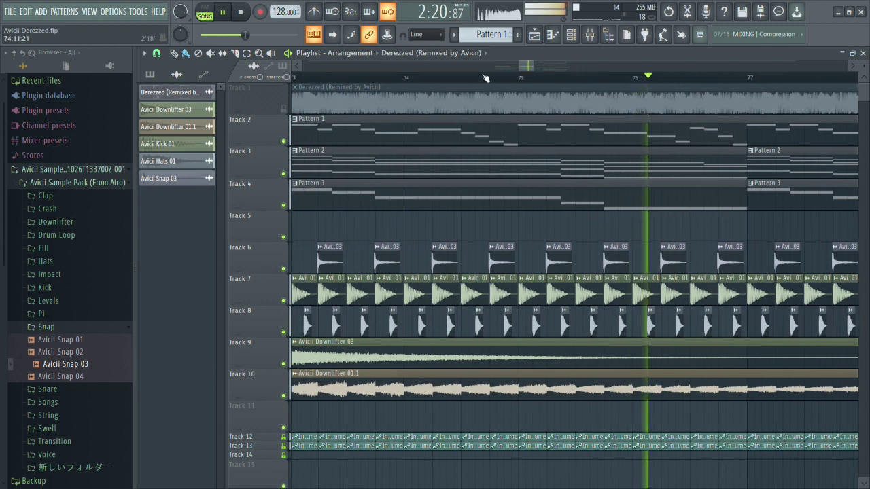
pyautogui.moveTo(463, 79); pyautogui.dragTo(519, 82)
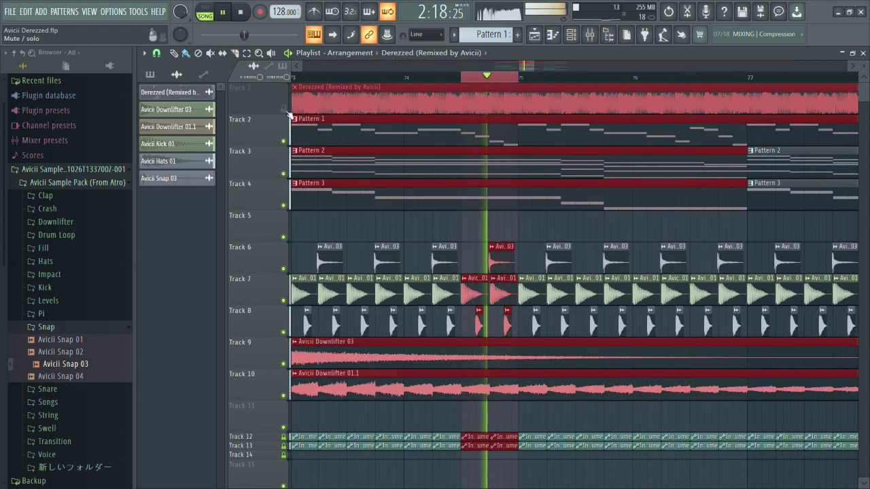
# Switch the Track 1 reference on and off over the bar 74 loop to compare it with the remake.
pyautogui.click(284, 109)
pyautogui.click(283, 109)
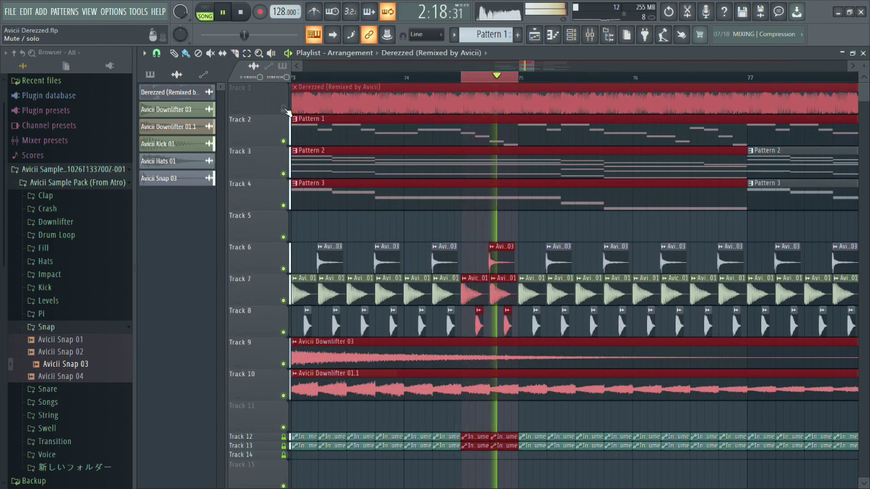
pyautogui.click(283, 109)
pyautogui.click(283, 108)
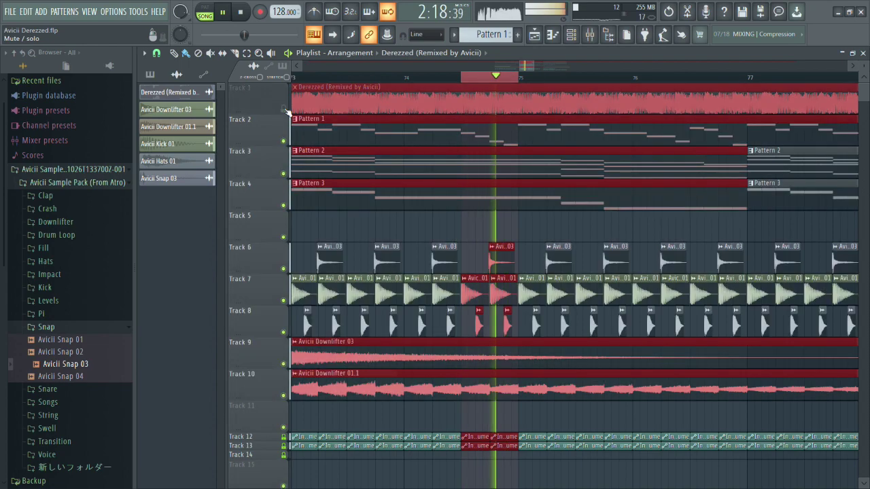
# Compare the solo Track 1 reference with the remake around bars 73 to 78, without the loop selection.
pyautogui.rightClick(283, 109)
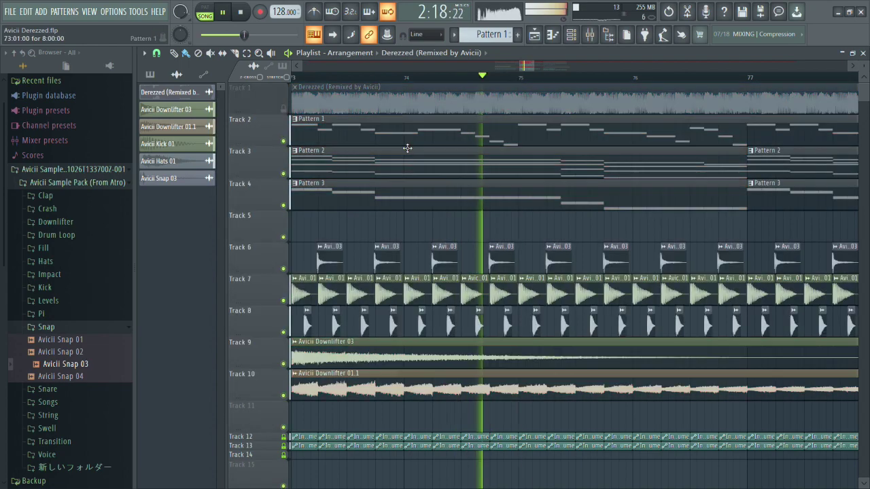
pyautogui.scroll(-8, 407, 148)
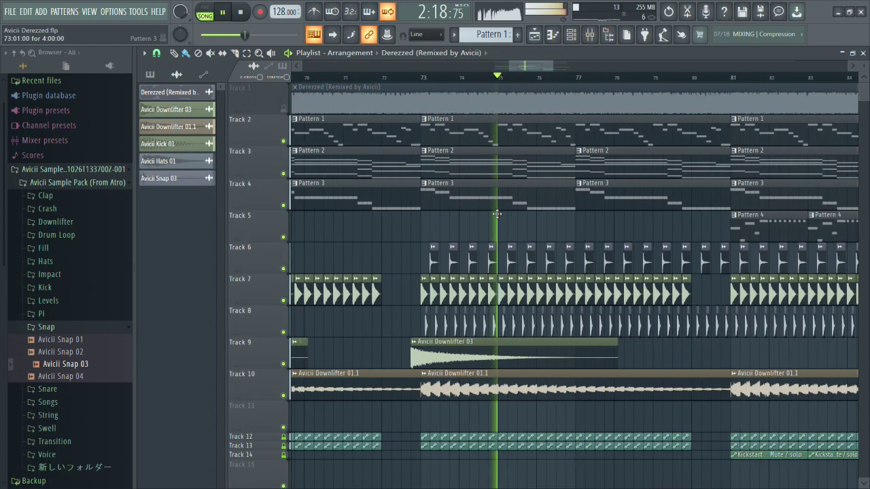
pyautogui.scroll(4, 401, 219)
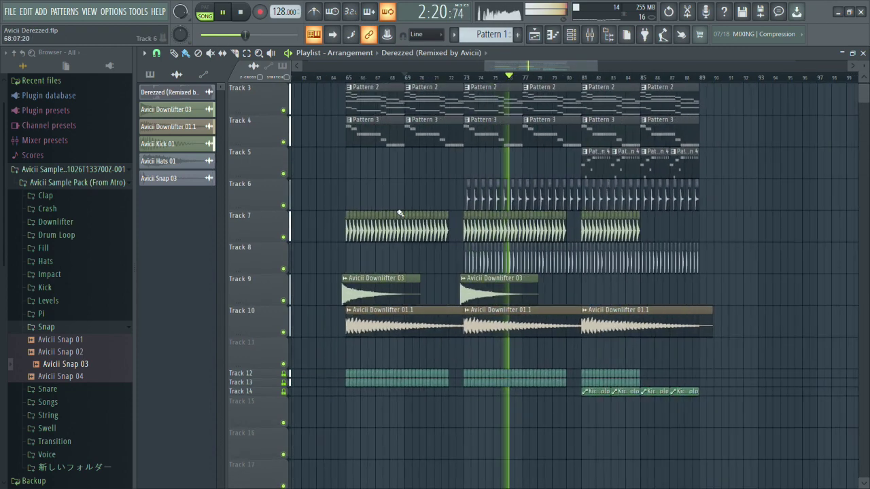
pyautogui.rightClick(284, 109)
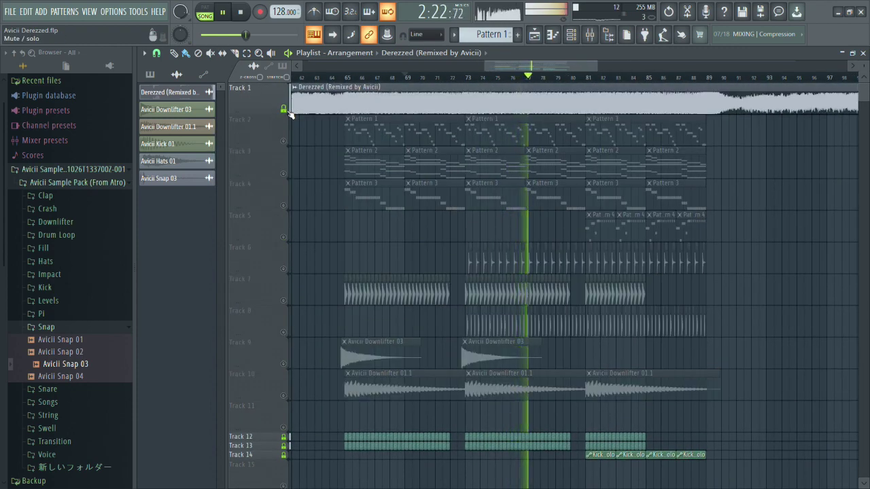
pyautogui.click(284, 108)
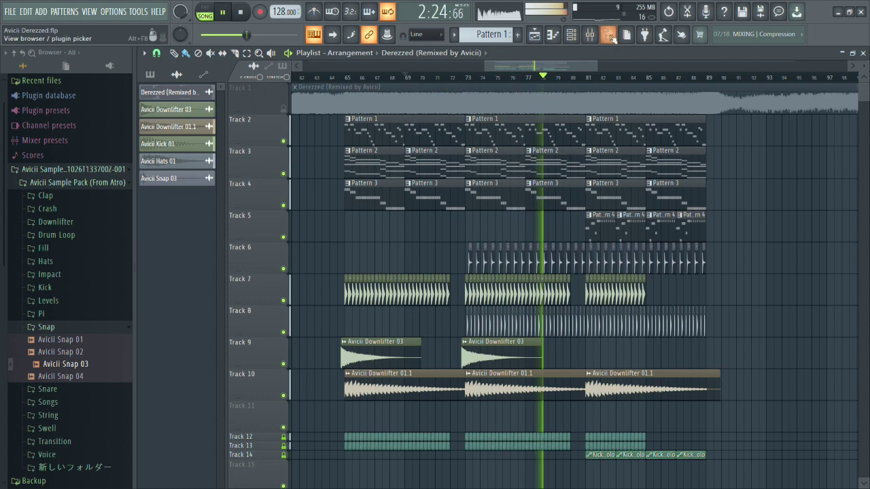
# Solo Insert 2 in the mixer and inspect its parametric EQ curve against the sound, then restore the full mix.
pyautogui.click(616, 37)
pyautogui.click(706, 215)
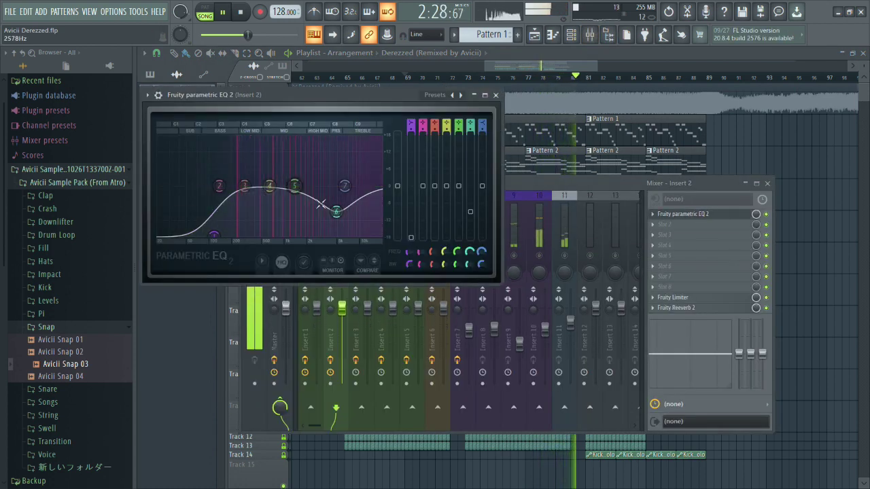
pyautogui.click(495, 95)
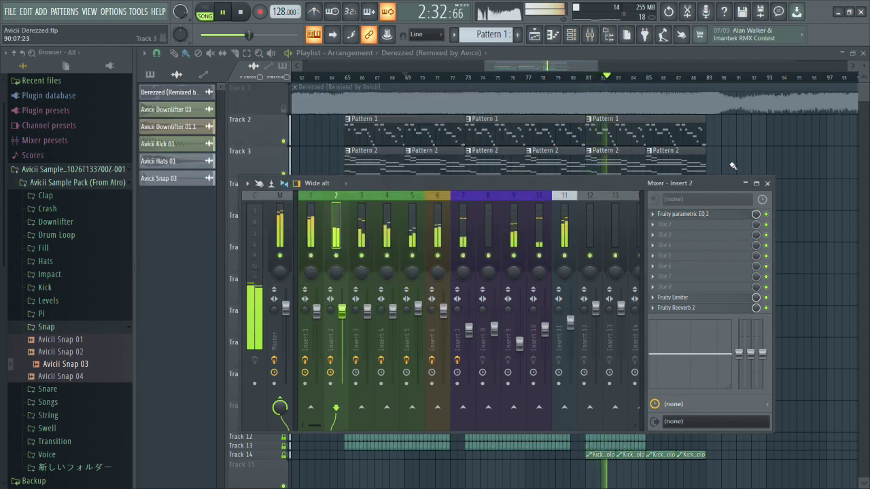
pyautogui.click(767, 184)
# Play from bar 69 and toggle the Track 1 reference to compare it with the remake.
pyautogui.click(405, 77)
pyautogui.scroll(4, 408, 156)
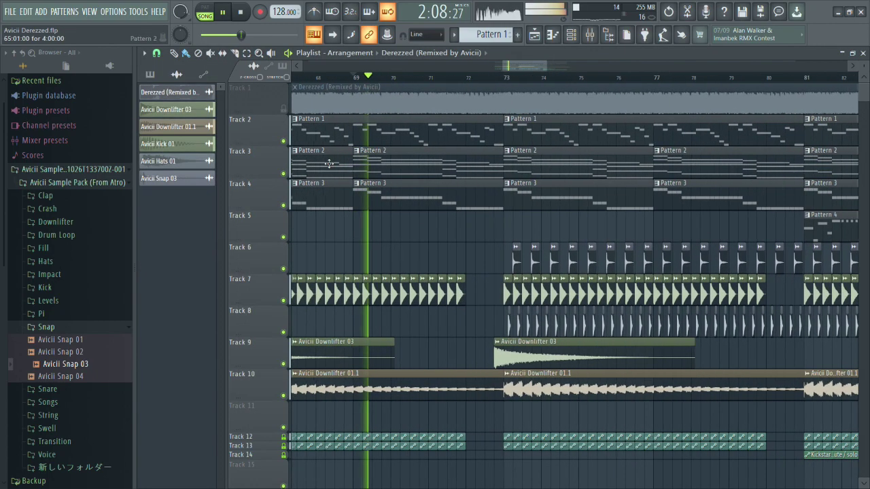
pyautogui.rightClick(283, 108)
pyautogui.rightClick(283, 108)
pyautogui.click(284, 109)
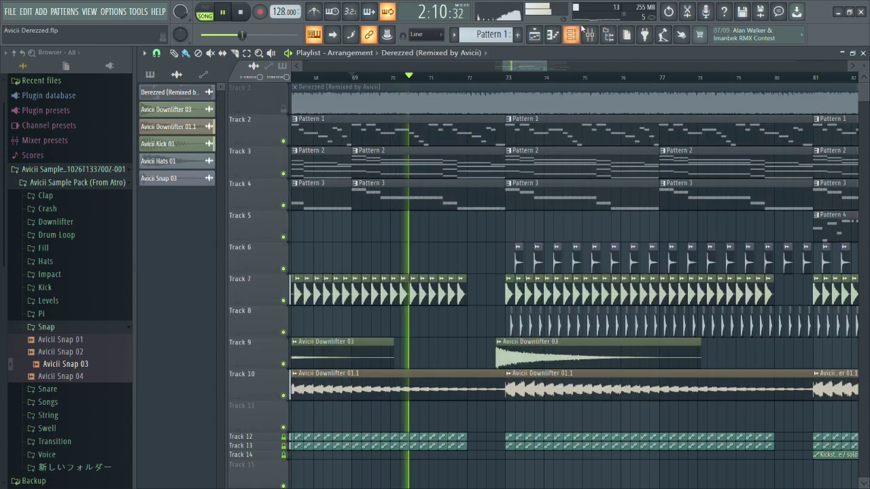
# Solo Insert 1 in the mixer, check its parametric EQ, then unsolo it.
pyautogui.click(580, 28)
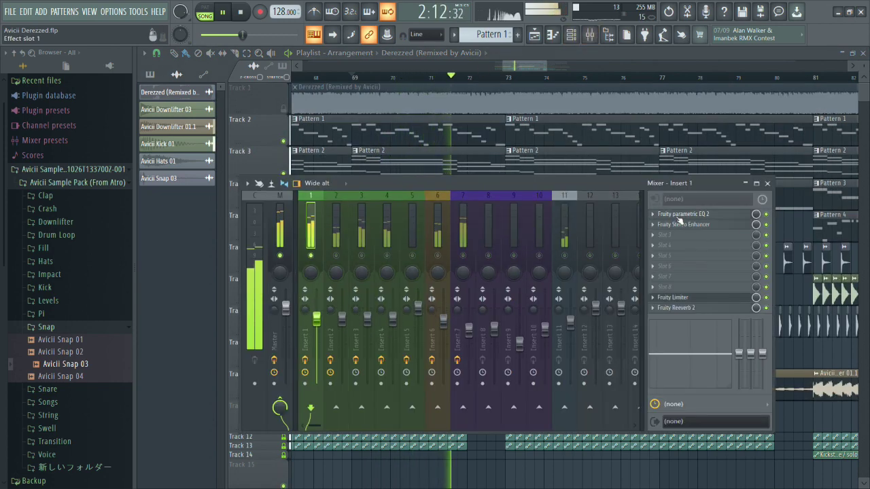
pyautogui.click(678, 215)
pyautogui.click(553, 154)
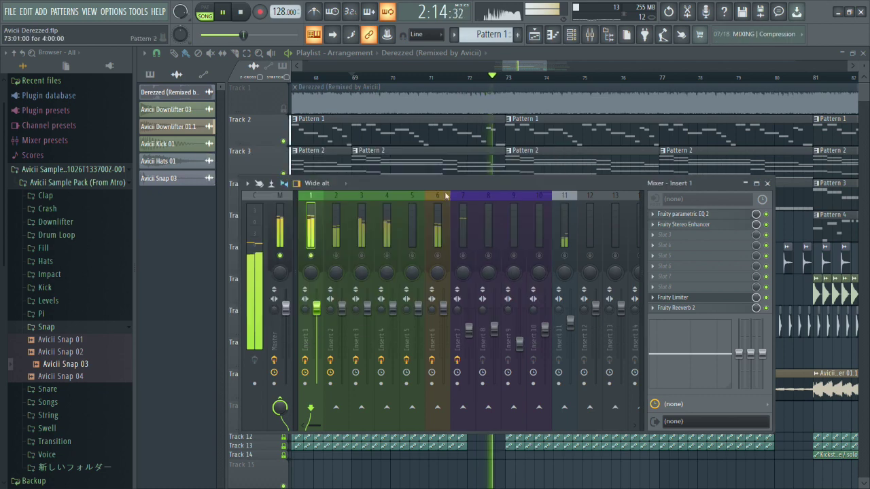
pyautogui.rightClick(310, 255)
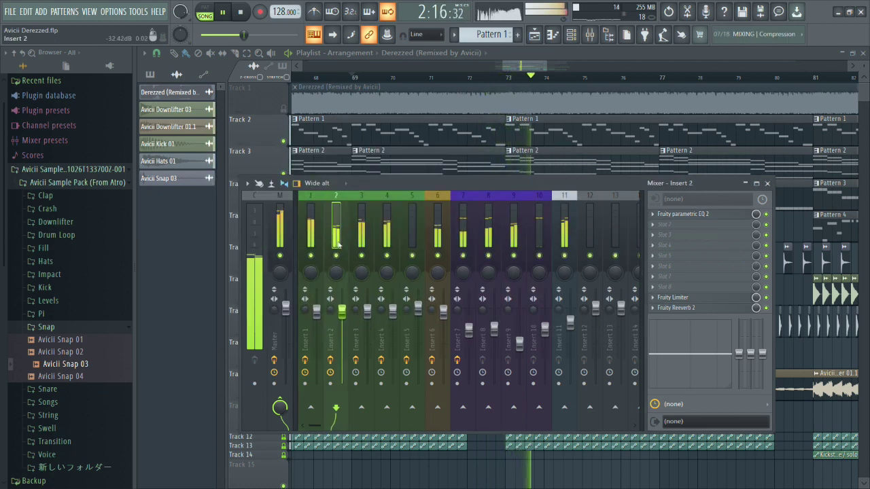
# Solo Insert 2 and lower bands 3 and 5 of its parametric EQ, then unsolo it and close the mixer.
pyautogui.click(334, 261)
pyautogui.click(679, 216)
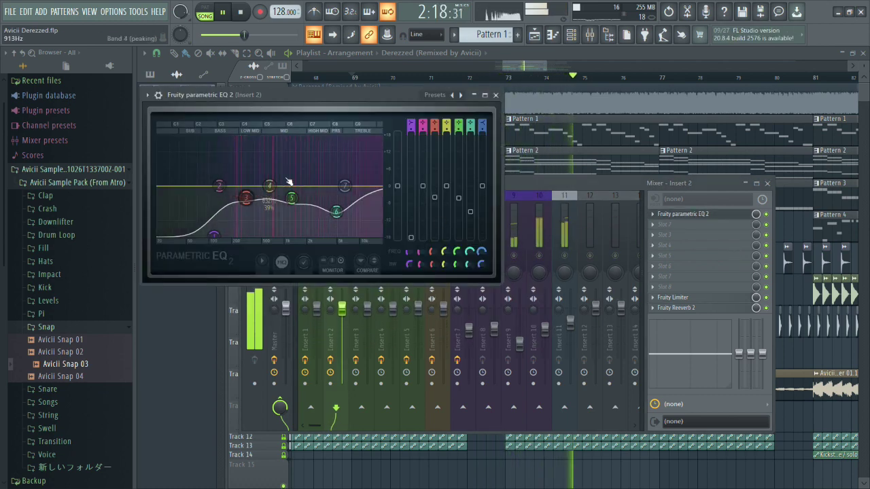
pyautogui.click(494, 95)
pyautogui.rightClick(336, 256)
pyautogui.click(767, 183)
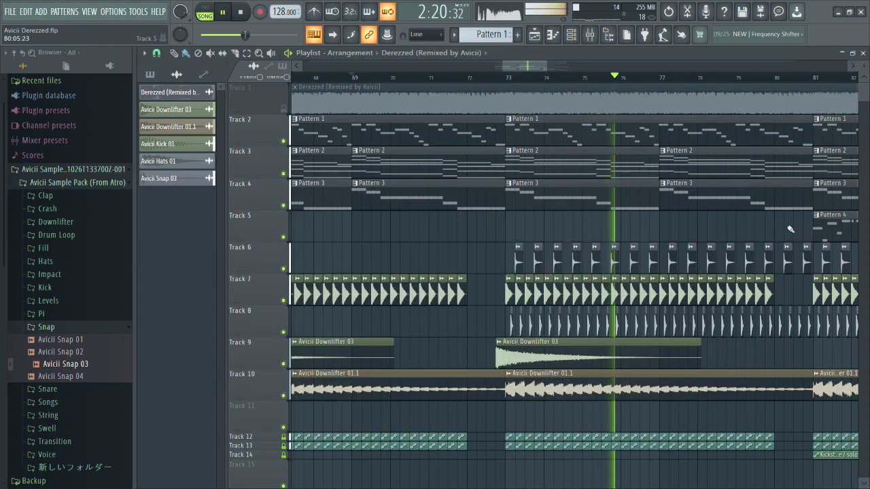
# Compare the remake with the solo Track 1 reference around bar 77, then return to the remake.
pyautogui.scroll(-4, 511, 209)
pyautogui.scroll(2, 560, 219)
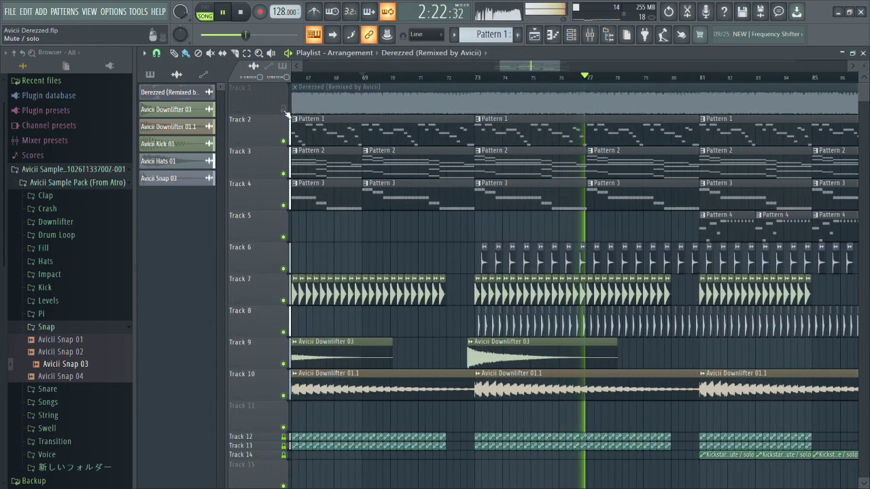
pyautogui.rightClick(284, 110)
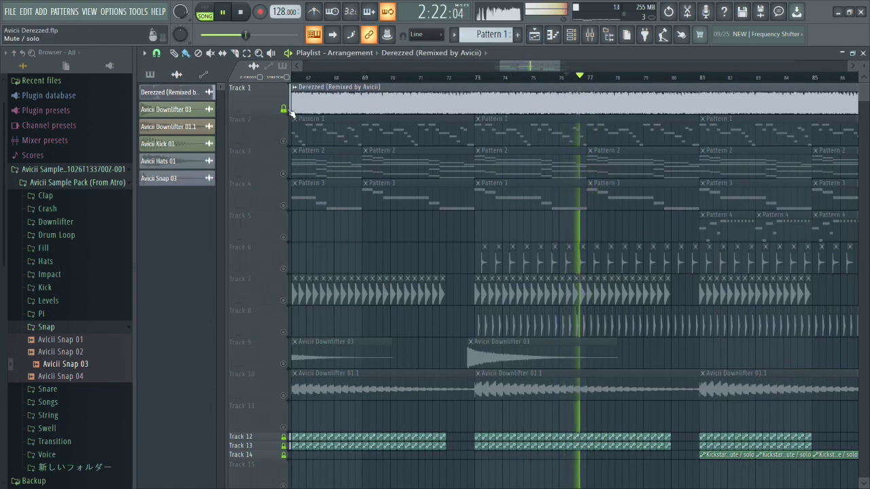
pyautogui.click(283, 109)
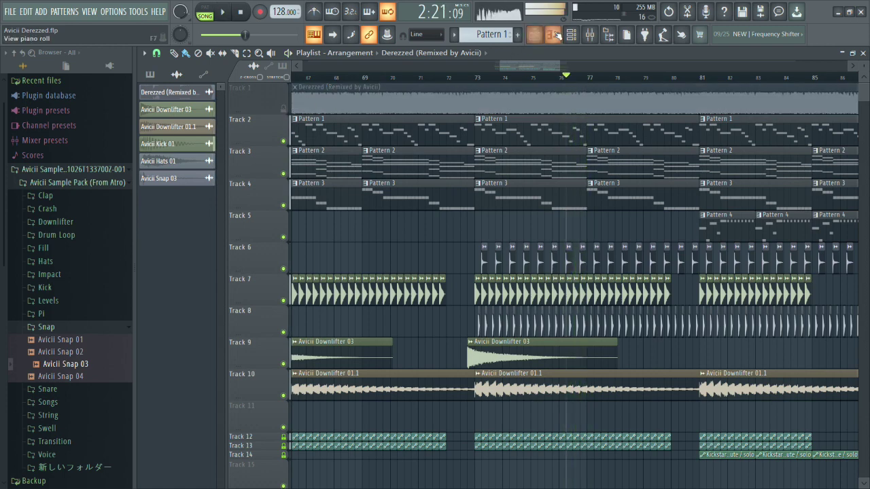
# Solo Insert 2, lower band 4 and ease the band 6 dip in its parametric EQ, then unsolo it.
pyautogui.press('F9')
pyautogui.click(316, 258)
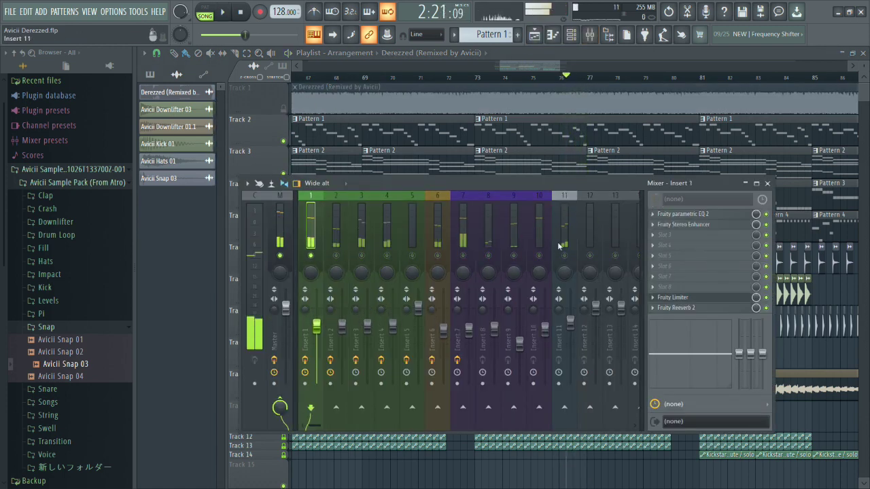
pyautogui.click(341, 254)
pyautogui.click(693, 215)
pyautogui.moveTo(269, 185); pyautogui.dragTo(268, 198)
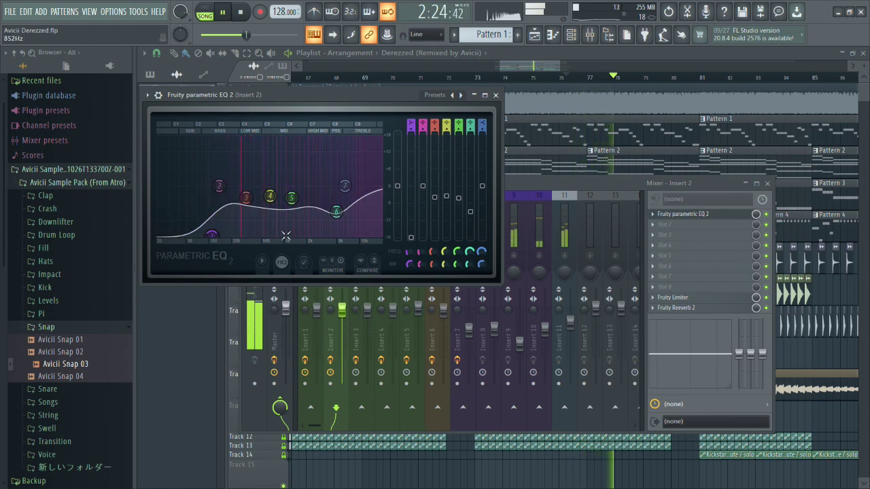
pyautogui.moveTo(336, 211); pyautogui.dragTo(337, 204)
pyautogui.click(496, 95)
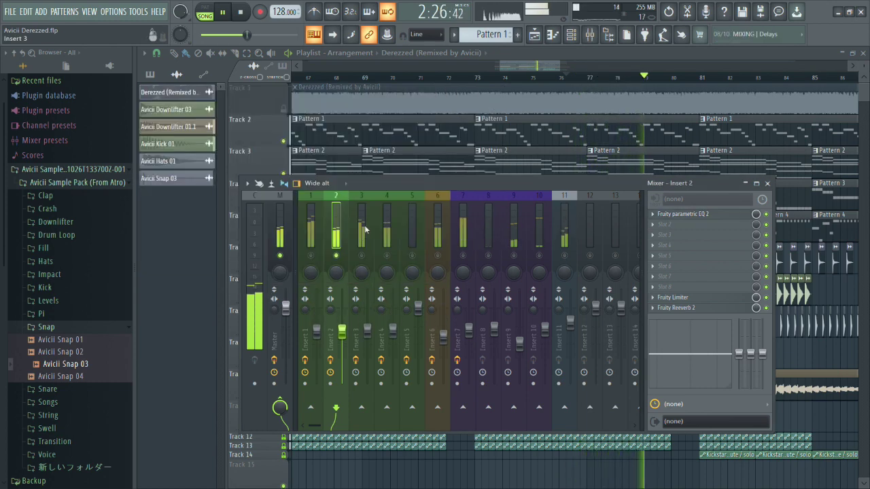
pyautogui.rightClick(339, 257)
pyautogui.press('F9')
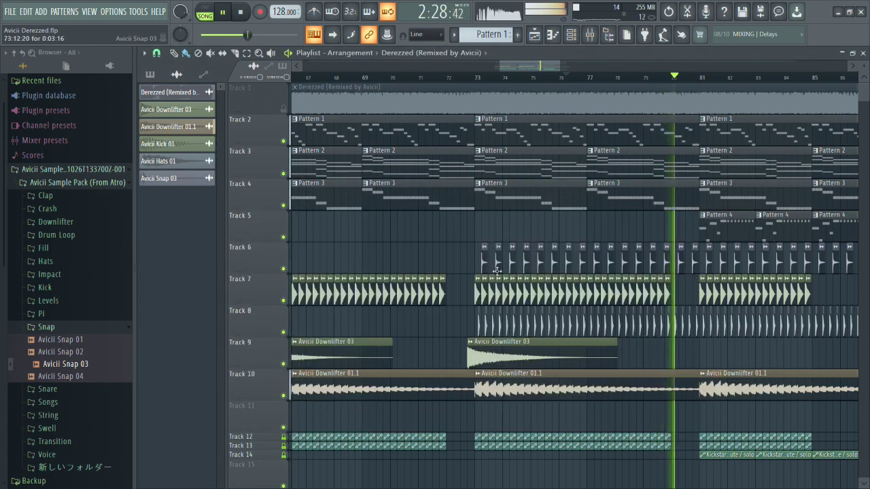
# Switch between the remake and the solo Track 1 reference from bar 81 to compare their sound.
pyautogui.scroll(-4, 479, 246)
pyautogui.scroll(2, 513, 248)
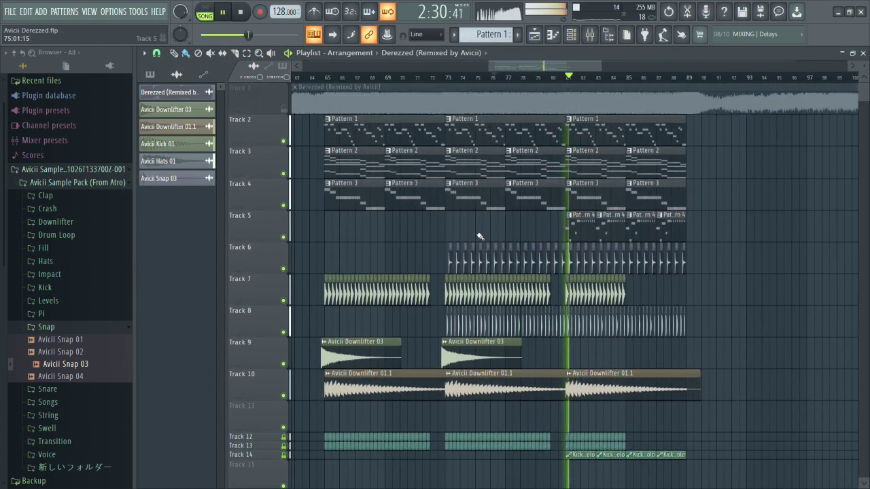
pyautogui.rightClick(283, 109)
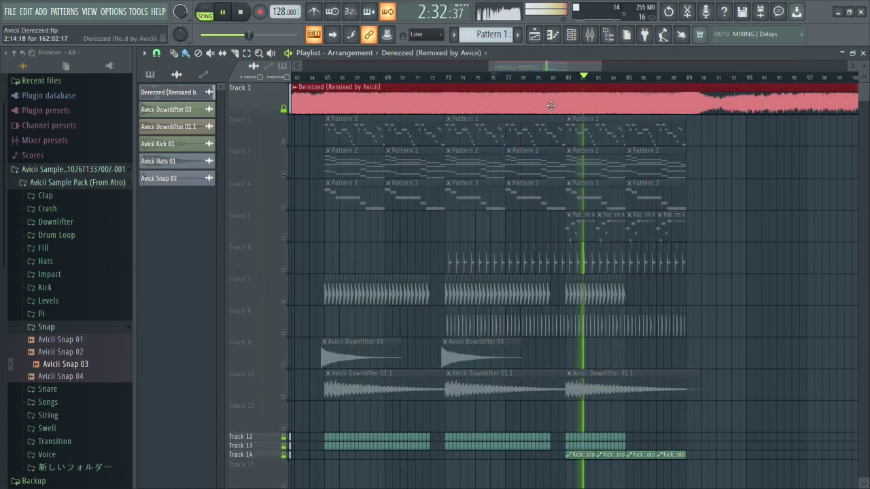
pyautogui.rightClick(283, 110)
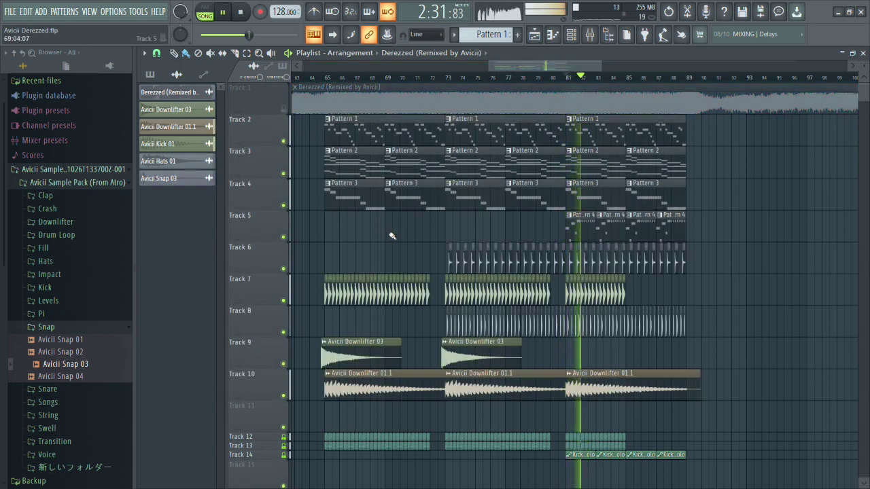
# Play the remake from bar 65, then listen to the solo Track 1 reference from the same bar.
pyautogui.scroll(2, 385, 234)
pyautogui.moveTo(406, 236); pyautogui.dragTo(448, 234)
pyautogui.scroll(1, 515, 250)
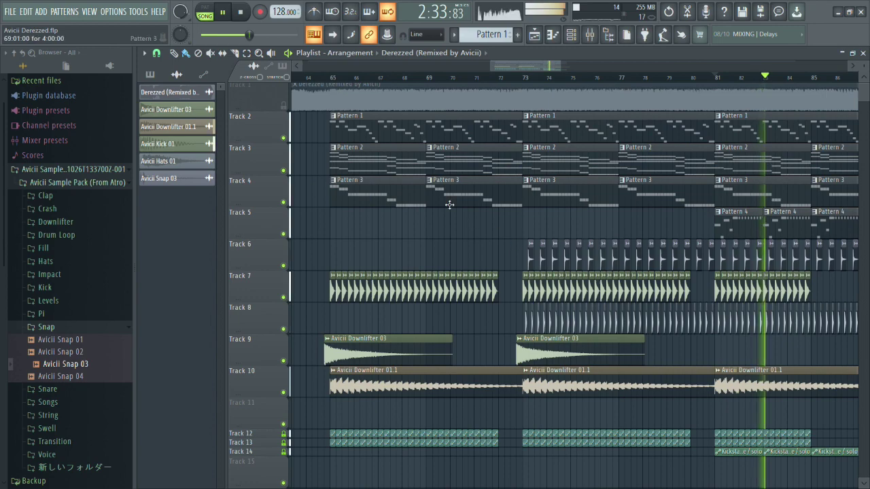
pyautogui.click(333, 78)
pyautogui.scroll(1, 292, 108)
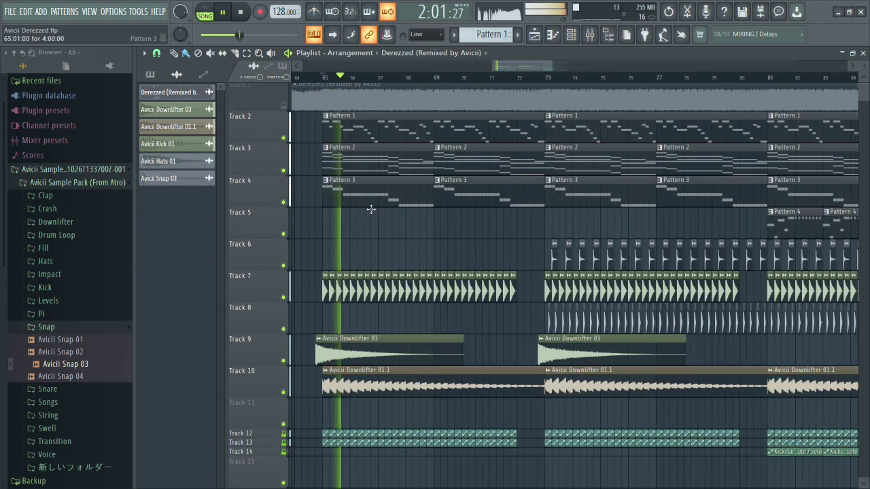
pyautogui.rightClick(284, 106)
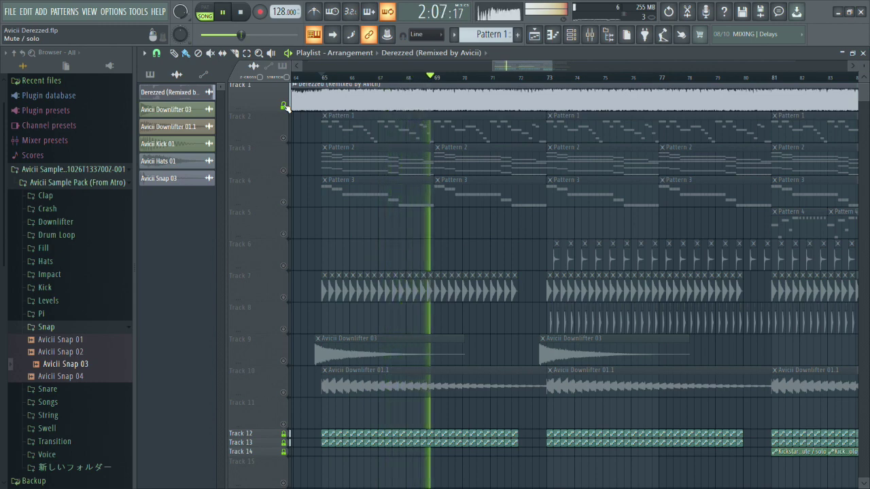
pyautogui.click(324, 79)
pyautogui.scroll(2, 356, 219)
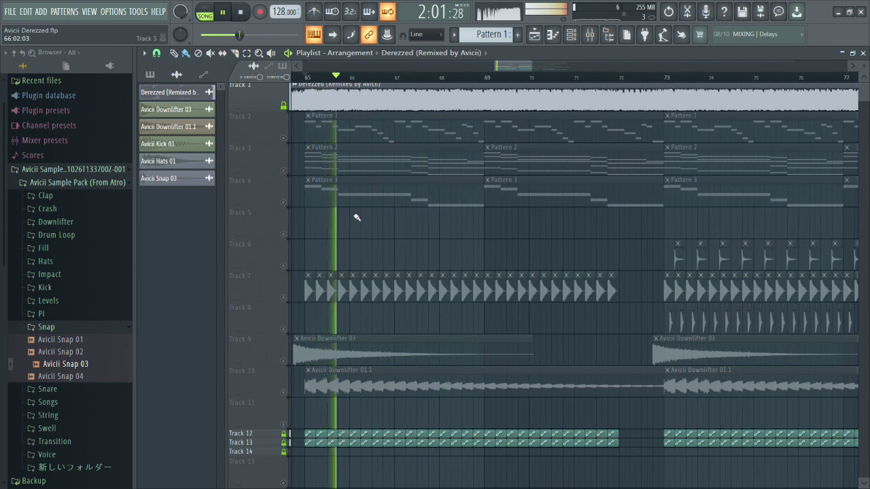
pyautogui.scroll(-1, 356, 219)
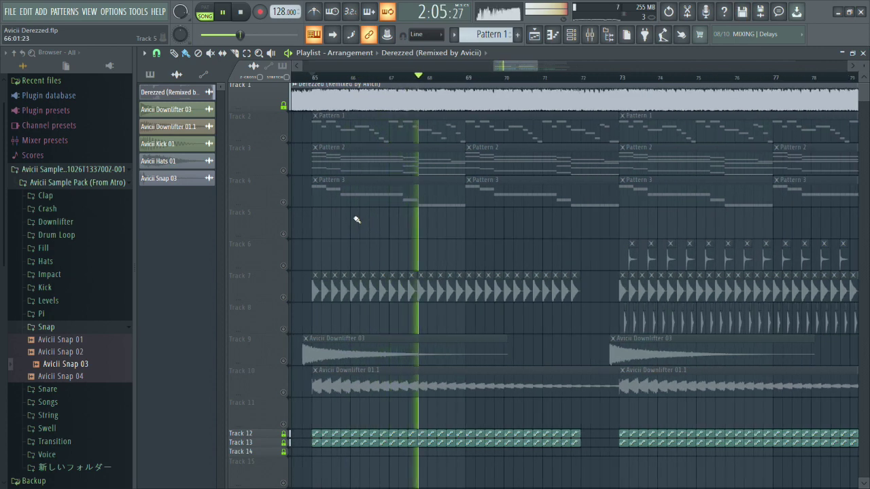
# Enable Track 3 alongside the reference and raise the velocity of the first C6–A5–F5–A4 chord hit in Pattern 2.
pyautogui.click(283, 171)
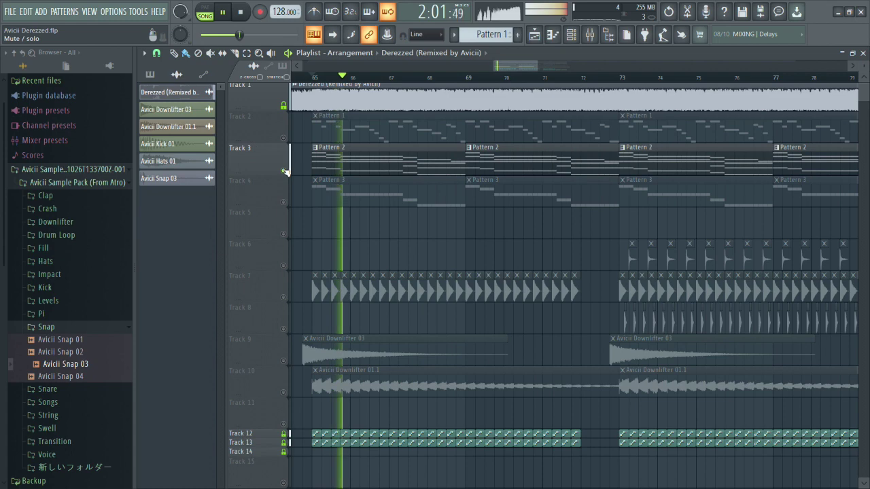
pyautogui.doubleClick(354, 171)
pyautogui.moveTo(242, 316); pyautogui.dragTo(267, 127)
pyautogui.moveTo(247, 305); pyautogui.dragTo(264, 116)
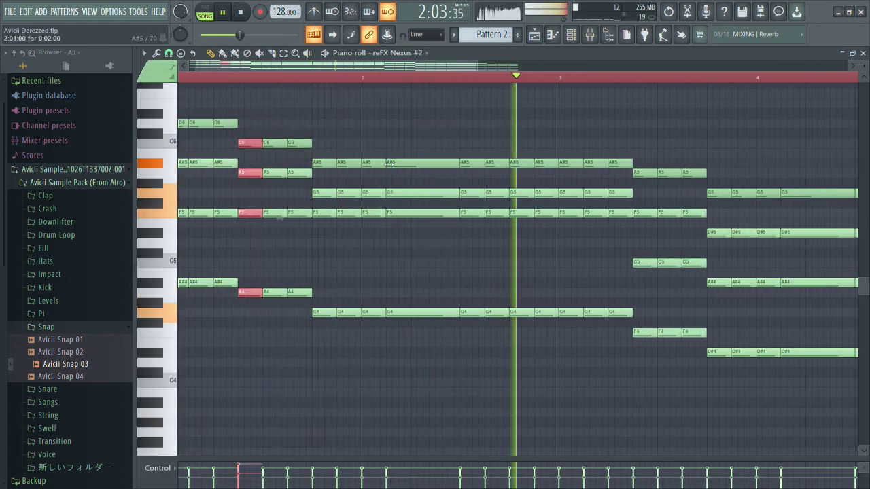
pyautogui.scroll(3, 387, 168)
pyautogui.scroll(-3, 387, 173)
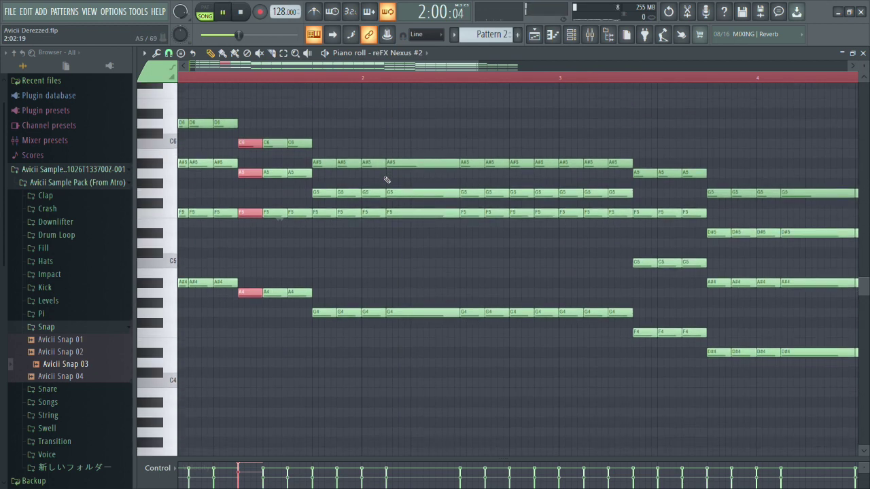
# Raise the velocity of Pattern 2's long A#5–G5–F5–G4 chord and return to the playlist.
pyautogui.keyDown('ctrl'); pyautogui.rightClick(387, 275); pyautogui.keyUp('ctrl')
pyautogui.keyDown('ctrl'); pyautogui.moveTo(356, 345); pyautogui.dragTo(371, 160); pyautogui.keyUp('ctrl')
pyautogui.keyDown('alt'); pyautogui.scroll(3, 377, 196); pyautogui.keyUp('alt')
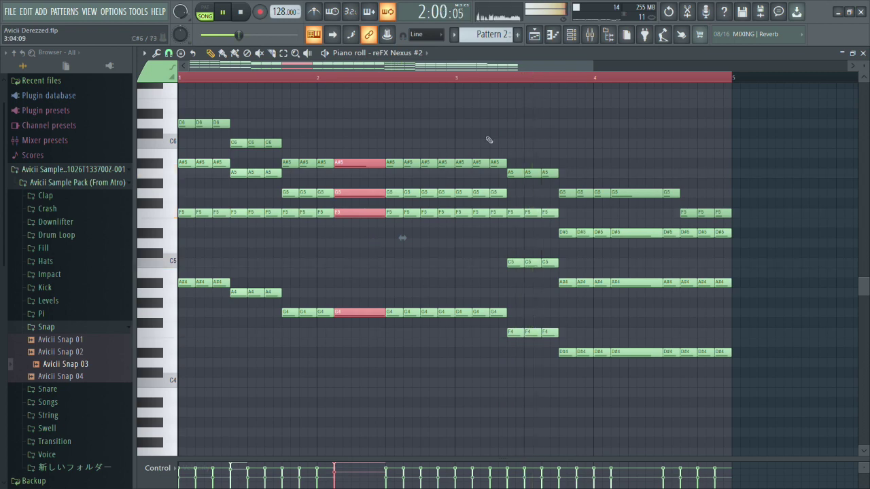
pyautogui.press('F5')
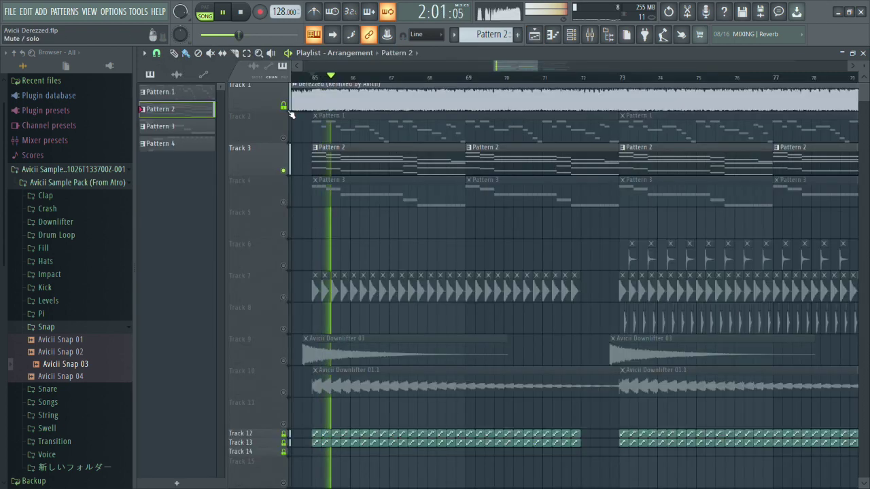
# Toggle Track 3 against the Track 1 reference and replay from bar 65 to compare the chord accents.
pyautogui.click(284, 171)
pyautogui.press('space')
pyautogui.press('space')
pyautogui.keyDown('ctrl'); pyautogui.scroll(2, 391, 207); pyautogui.keyUp('ctrl')
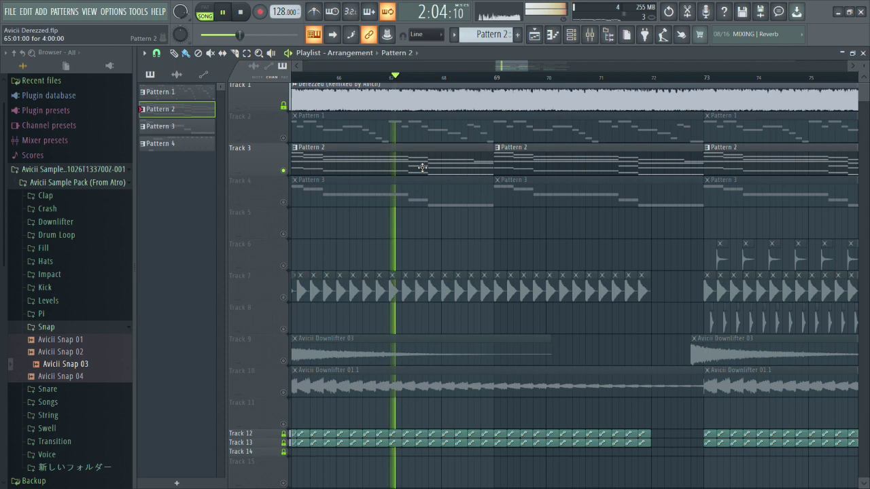
# Raise the velocity of the first A5–F5–C5–F4 chord hit in Pattern 2's reFX Nexus #2 notes and return to the playlist.
pyautogui.doubleClick(417, 167)
pyautogui.press('space')
pyautogui.moveTo(256, 246); pyautogui.dragTo(252, 156)
pyautogui.press('space')
pyautogui.moveTo(240, 345); pyautogui.dragTo(247, 140)
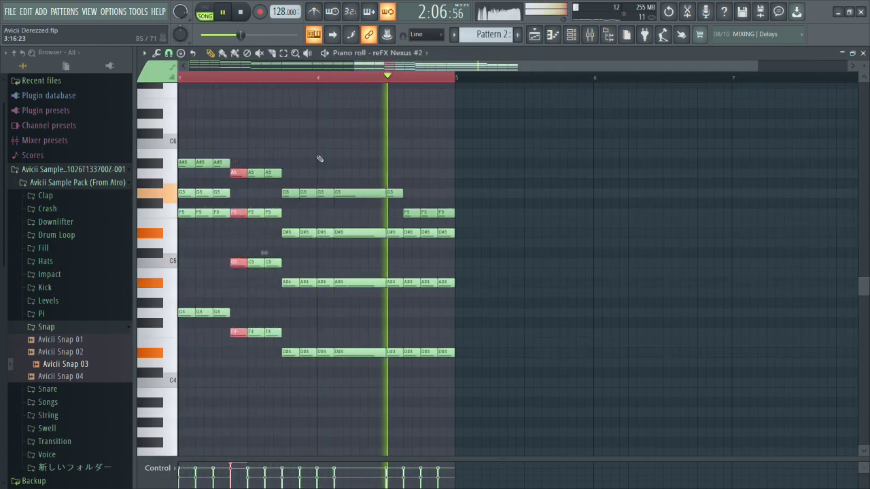
pyautogui.scroll(-3, 511, 89)
pyautogui.press('space')
pyautogui.press('F5')
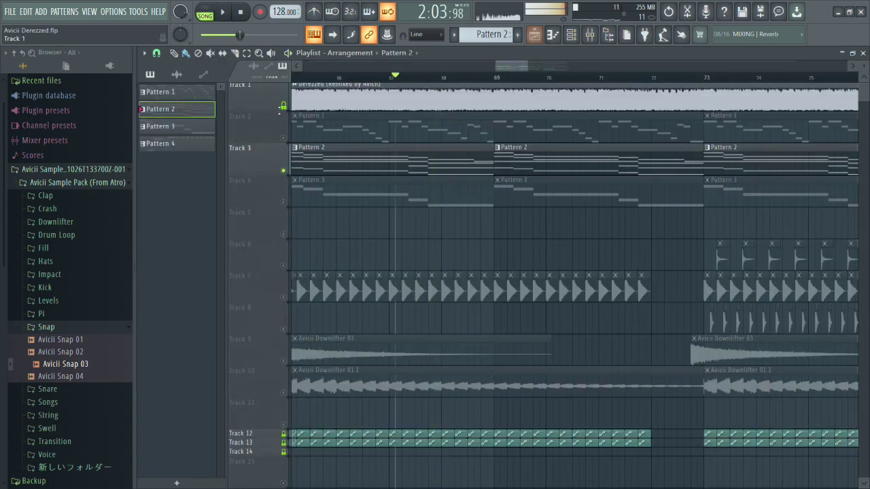
# Switch from the Track 1 reference to all remake tracks and play the lead section around bars 65 to 67.
pyautogui.click(283, 106)
pyautogui.press('space')
pyautogui.scroll(-3, 365, 228)
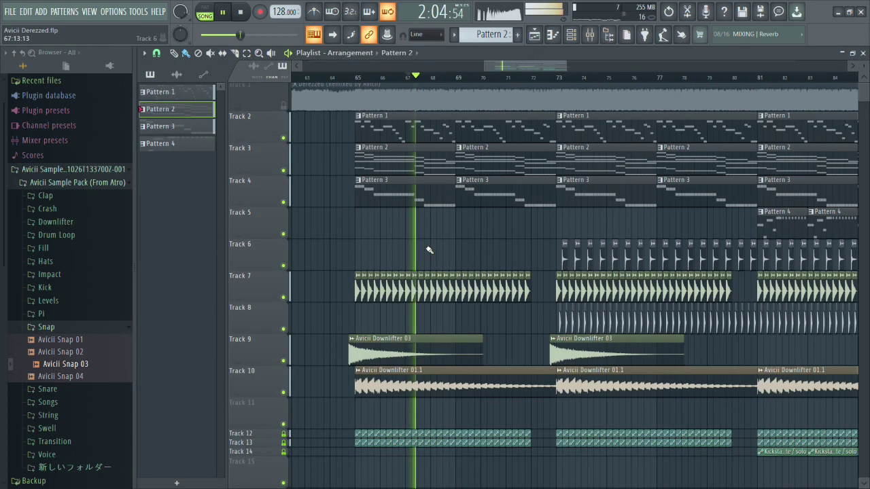
pyautogui.scroll(3, 367, 226)
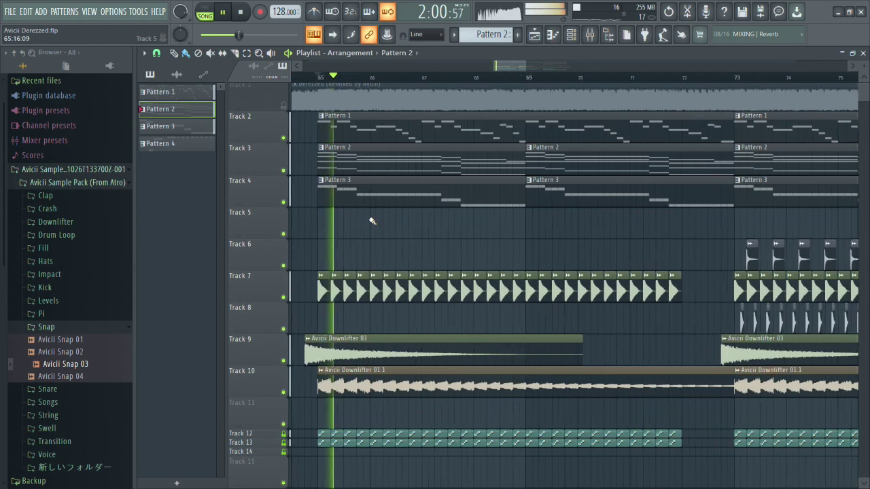
pyautogui.scroll(-3, 374, 226)
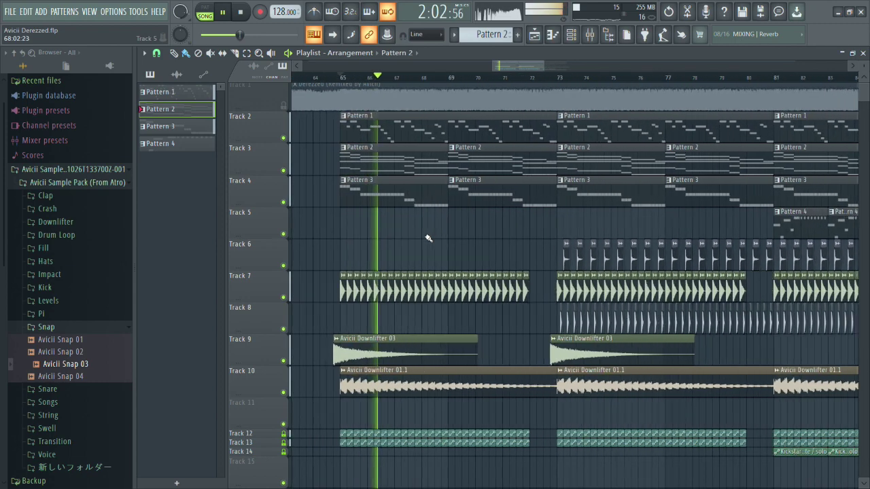
pyautogui.scroll(3, 386, 237)
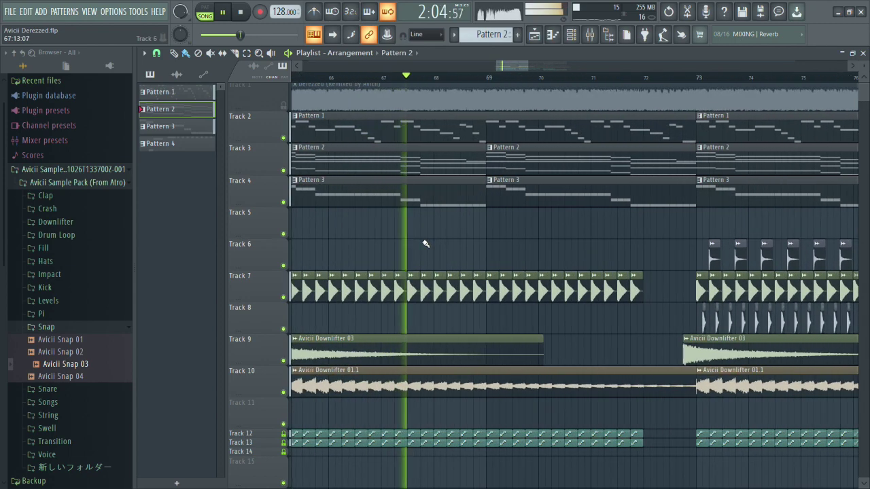
pyautogui.scroll(2, 393, 91)
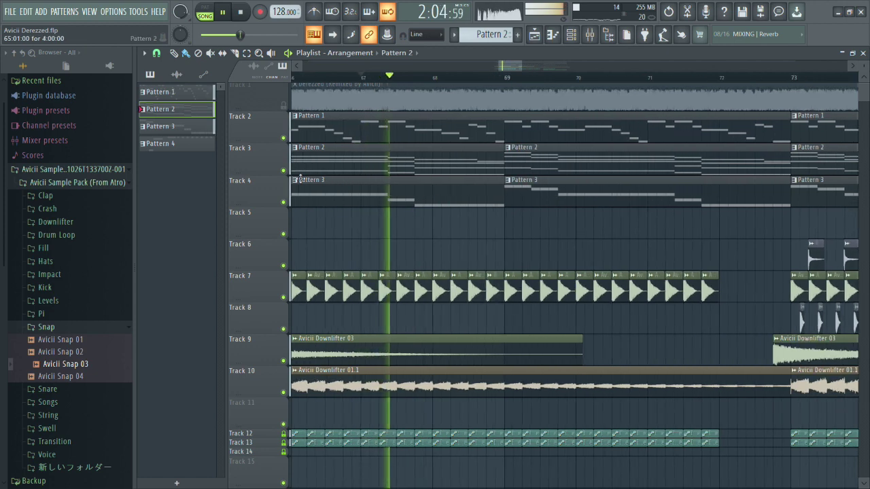
# Solo the Track 1 reference briefly, then switch back and replay the remake from bar 67.
pyautogui.rightClick(284, 105)
pyautogui.press('space')
pyautogui.rightClick(284, 106)
pyautogui.press('space')
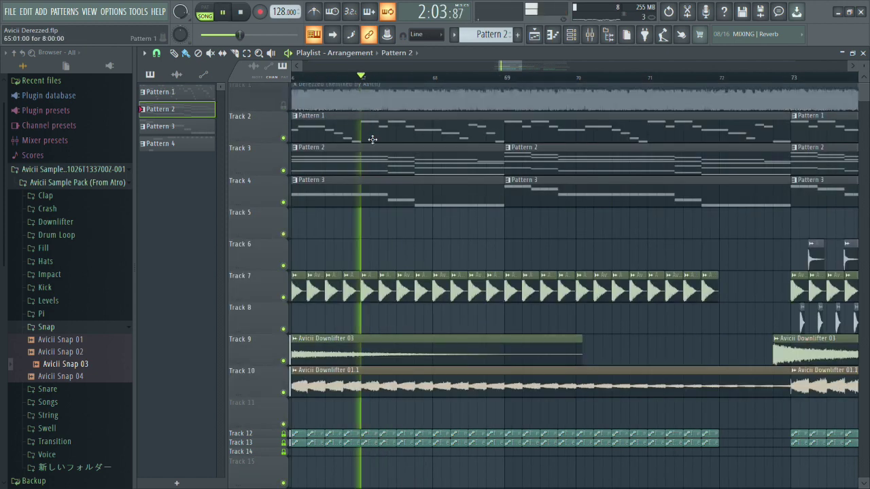
# Adjust the velocity of the F5, C5 and F4 notes under Pattern 2's first A5 accent and return to the playlist.
pyautogui.doubleClick(401, 164)
pyautogui.press('space')
pyautogui.scroll(4, 387, 265)
pyautogui.press('space')
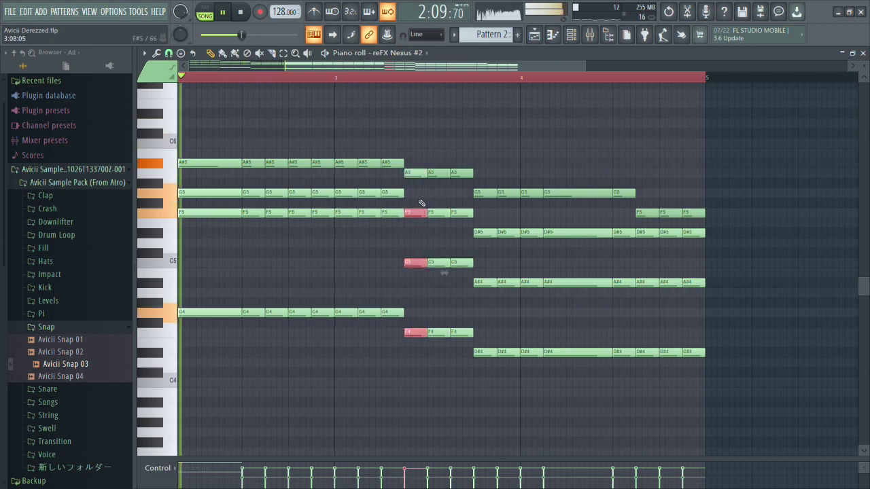
pyautogui.keyDown('ctrl'); pyautogui.click(544, 145); pyautogui.keyUp('ctrl')
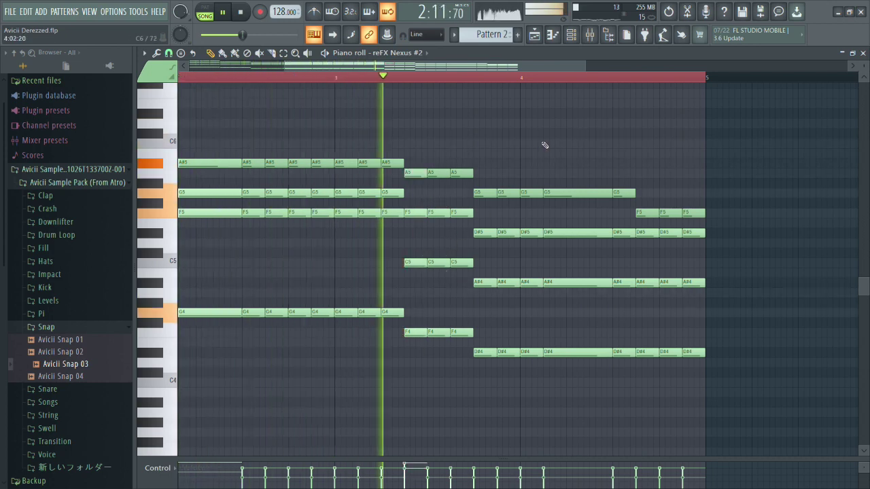
pyautogui.click(517, 34)
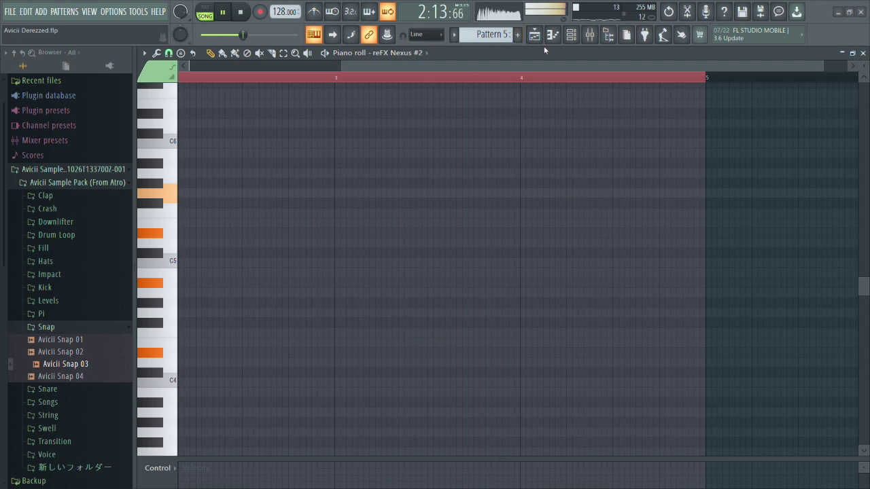
pyautogui.click(534, 34)
# Alternate between the solo Track 1 reference and the full remake around bar 67 to compare the chords.
pyautogui.rightClick(284, 106)
pyautogui.scroll(2, 503, 187)
pyautogui.click(420, 79)
pyautogui.scroll(2, 467, 173)
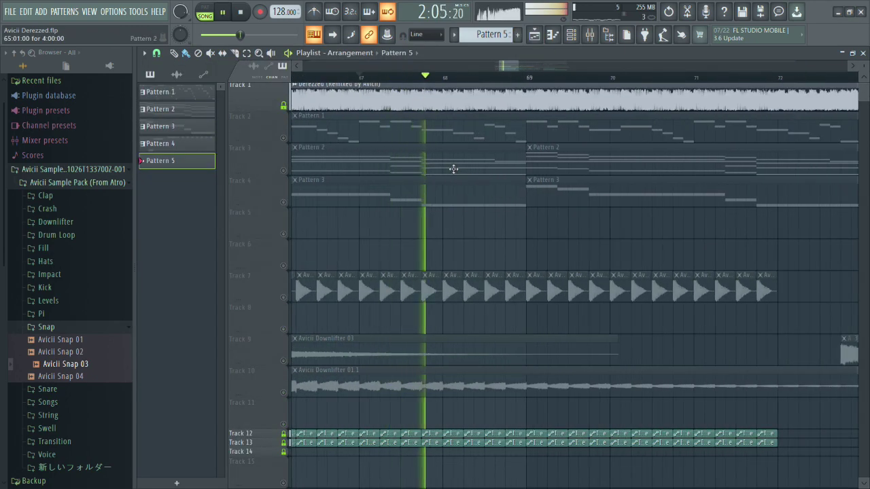
pyautogui.click(283, 107)
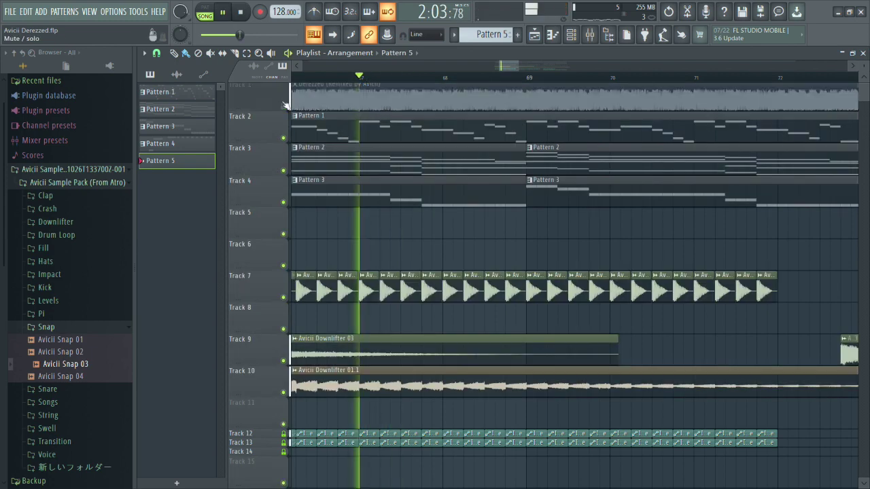
pyautogui.rightClick(283, 107)
pyautogui.click(283, 106)
# Boost the band 7 high shelf in mixer Insert 3's Fruity parametric EQ 2 and raise the insert's level slightly.
pyautogui.press('F9')
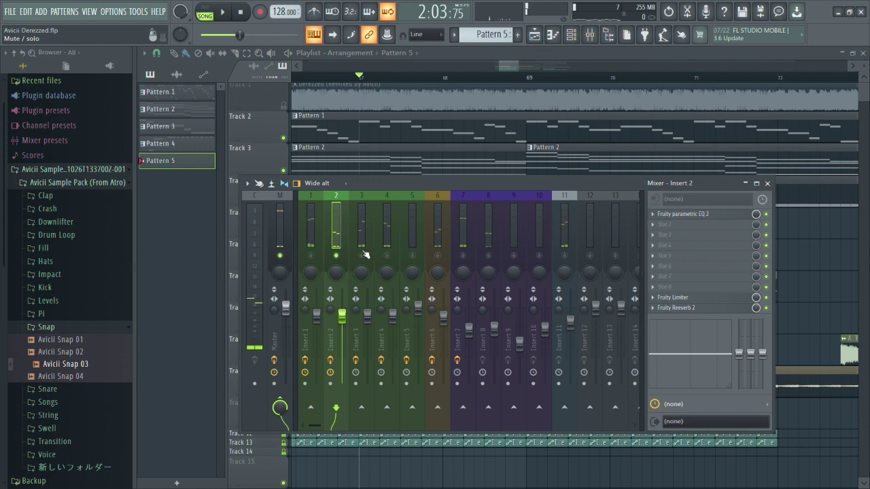
pyautogui.click(362, 229)
pyautogui.press('space')
pyautogui.click(707, 216)
pyautogui.press('space')
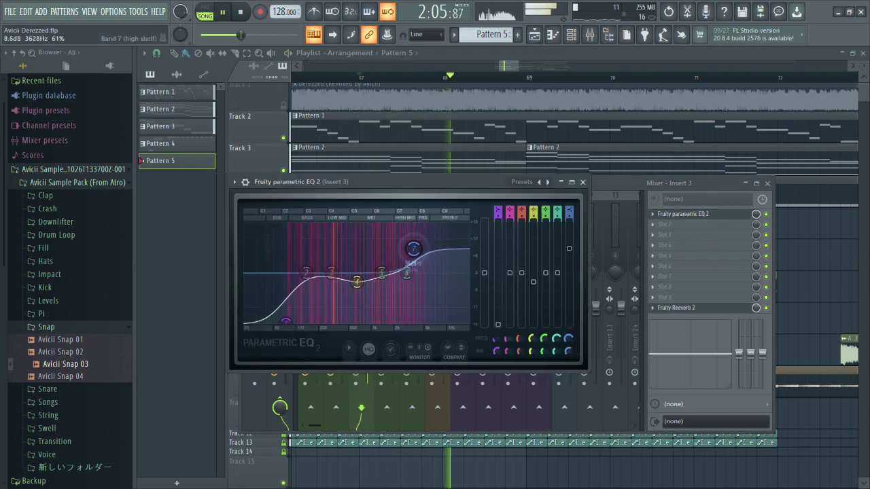
pyautogui.click(582, 184)
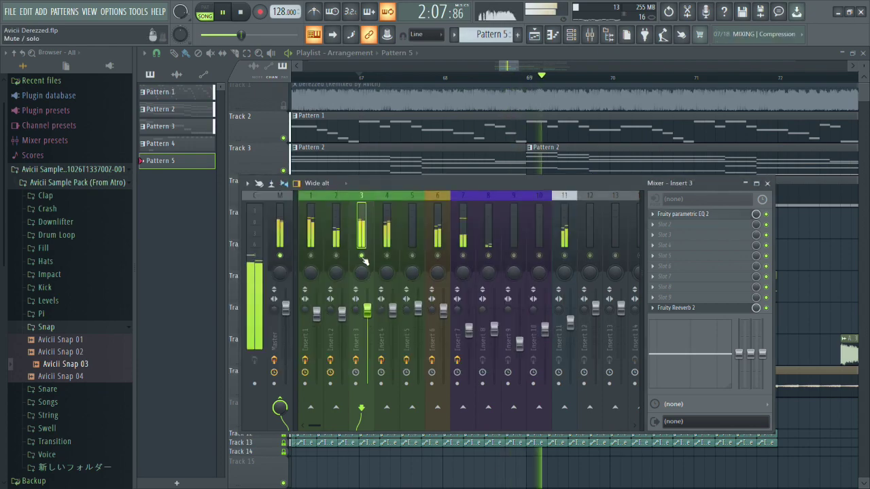
# Replay the remake from bar 67 and around bar 69, comparing it with the solo Track 1 reference.
pyautogui.rightClick(845, 267)
pyautogui.scroll(-5, 589, 268)
pyautogui.scroll(4, 558, 267)
pyautogui.press('space')
pyautogui.press('space')
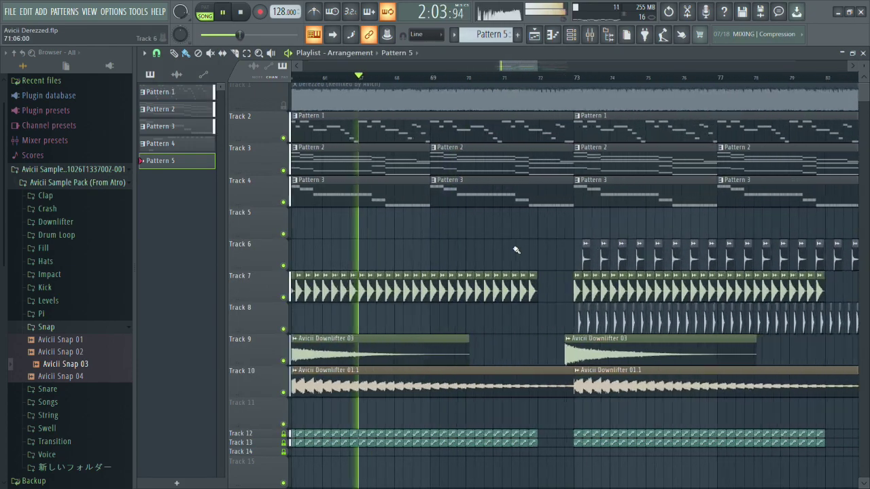
pyautogui.click(393, 81)
pyautogui.scroll(3, 505, 221)
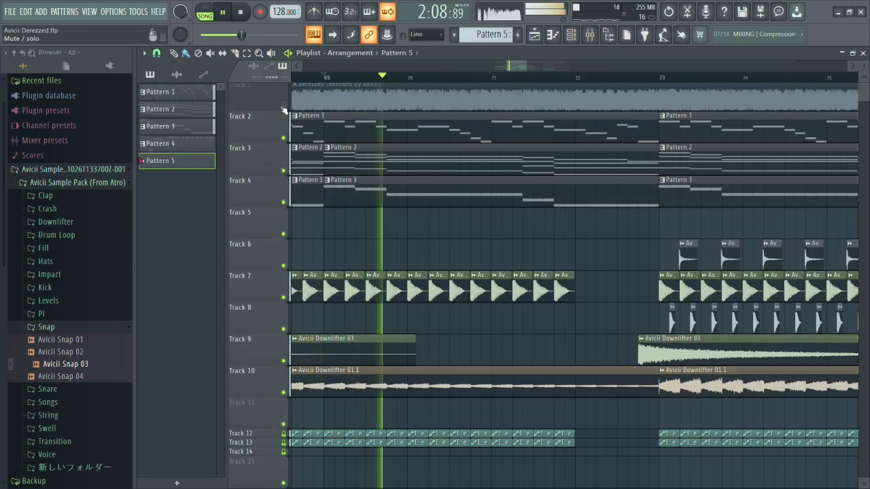
pyautogui.keyDown('ctrl'); pyautogui.click(283, 106); pyautogui.keyUp('ctrl')
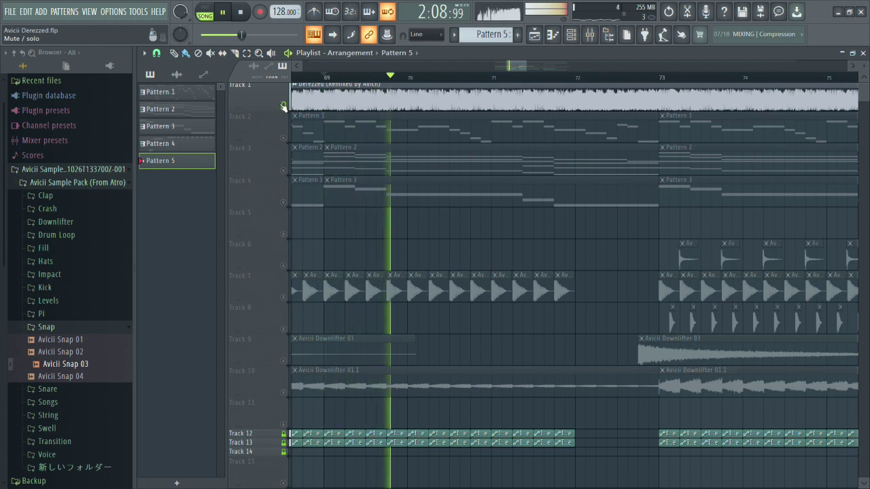
pyautogui.click(283, 107)
pyautogui.scroll(-3, 401, 218)
# Fine-tune Insert 3's level and its Fruity parametric EQ 2 curve, easing the band 4 cut.
pyautogui.press('F9')
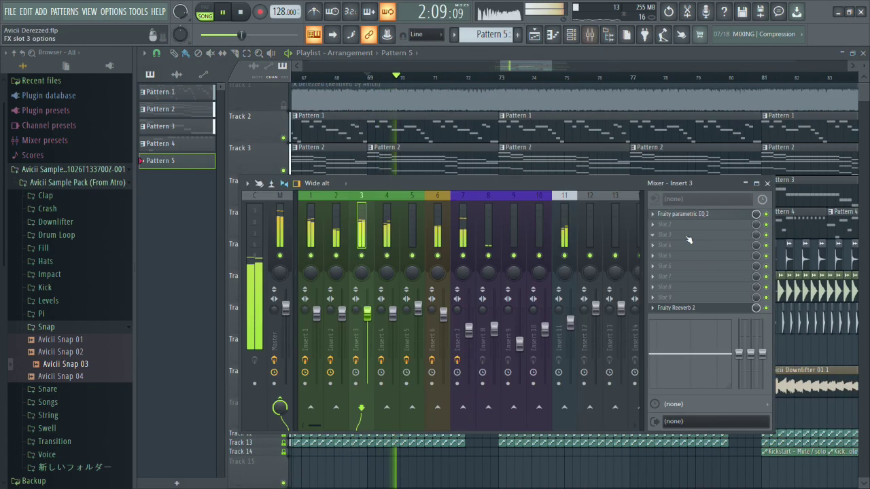
pyautogui.click(683, 214)
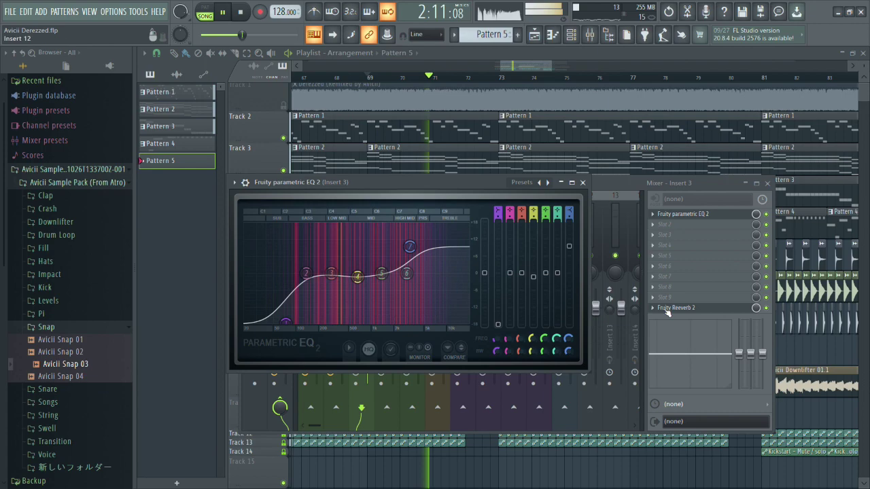
pyautogui.click(823, 331)
# Compare the remake with the solo Track 1 reference around bars 70 to 72, then replay the remake.
pyautogui.scroll(-4, 519, 306)
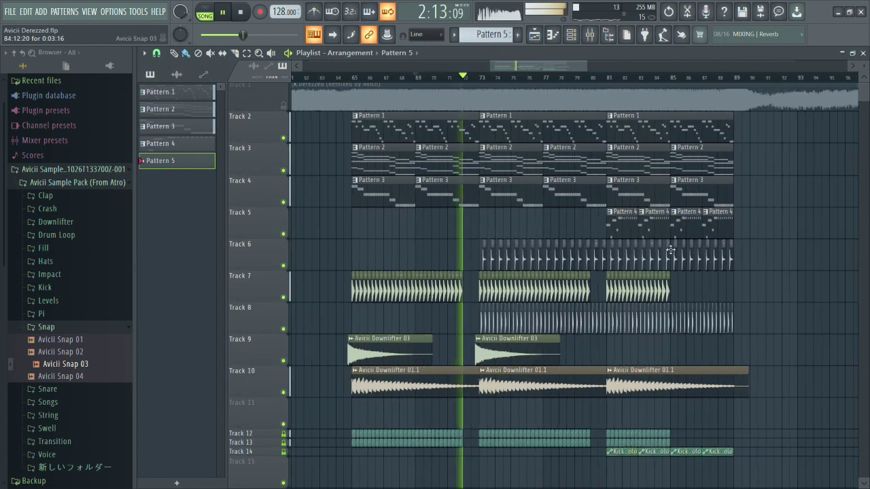
pyautogui.scroll(2, 543, 227)
pyautogui.click(396, 78)
pyautogui.scroll(3, 435, 184)
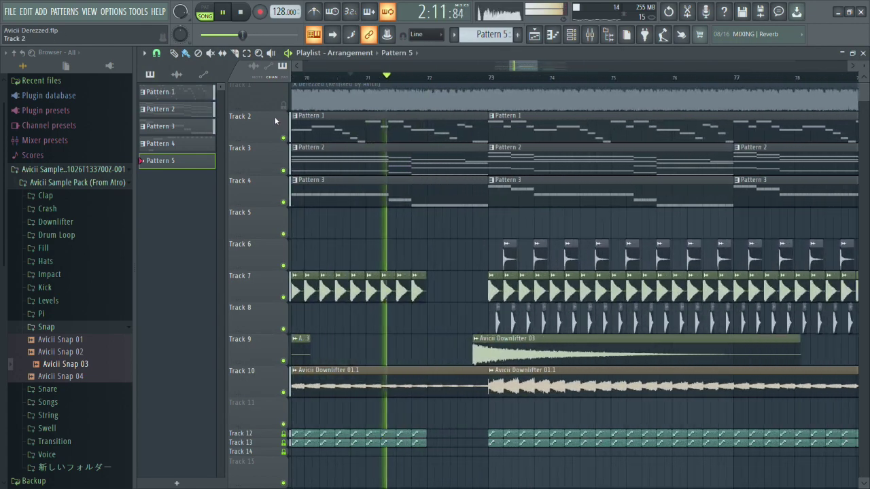
pyautogui.rightClick(284, 106)
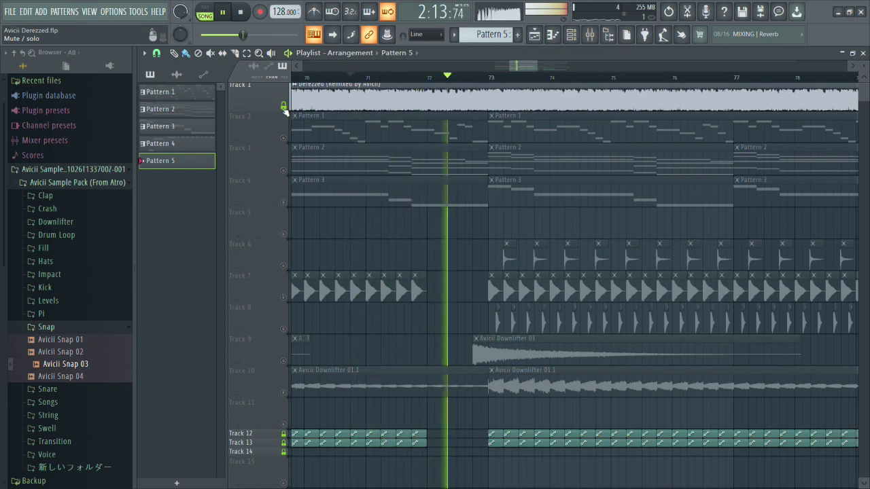
pyautogui.rightClick(284, 108)
pyautogui.click(283, 108)
pyautogui.press('space')
pyautogui.press('space')
pyautogui.scroll(-3, 475, 219)
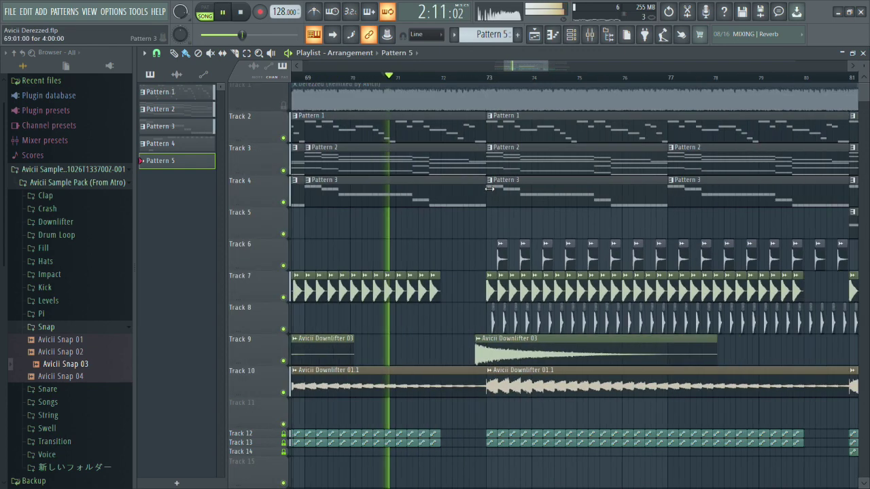
# Solo the reFX Nexus #3 channel, play it from bar 69 and open Pattern 3's notes in the piano roll.
pyautogui.click(571, 35)
pyautogui.rightClick(520, 166)
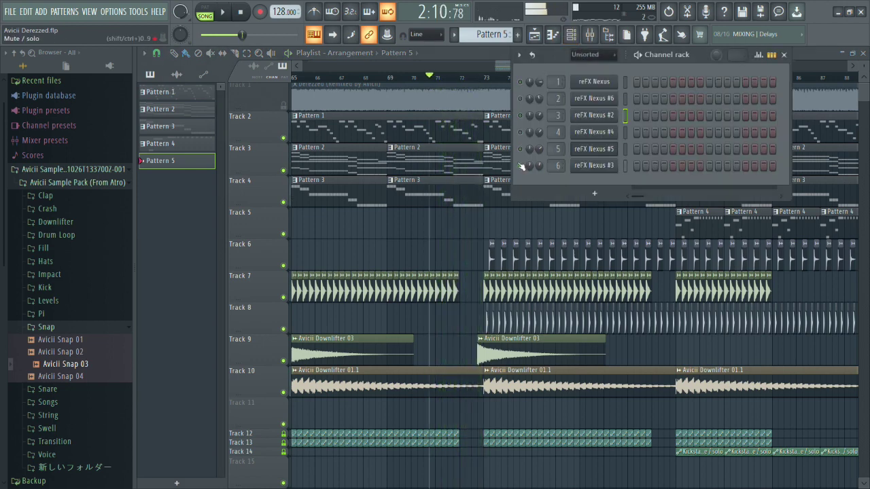
pyautogui.press('F6')
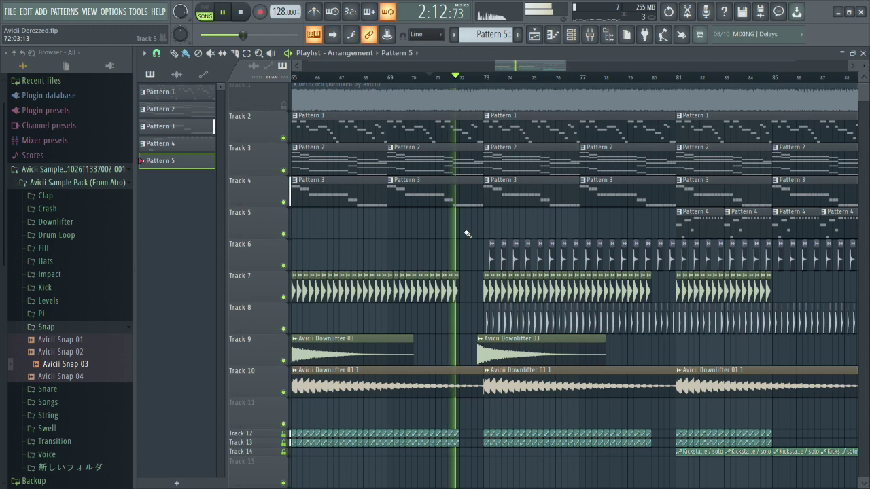
pyautogui.click(389, 78)
pyautogui.doubleClick(427, 198)
pyautogui.scroll(-2, 435, 217)
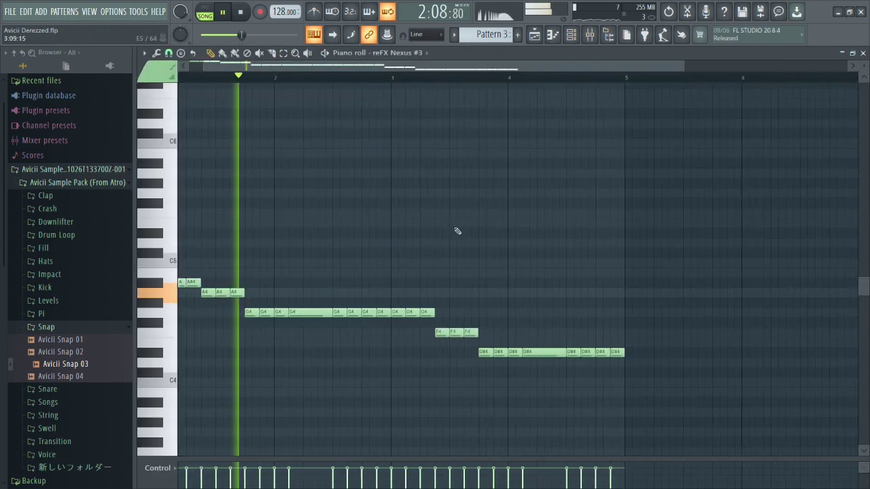
pyautogui.scroll(-3, 450, 241)
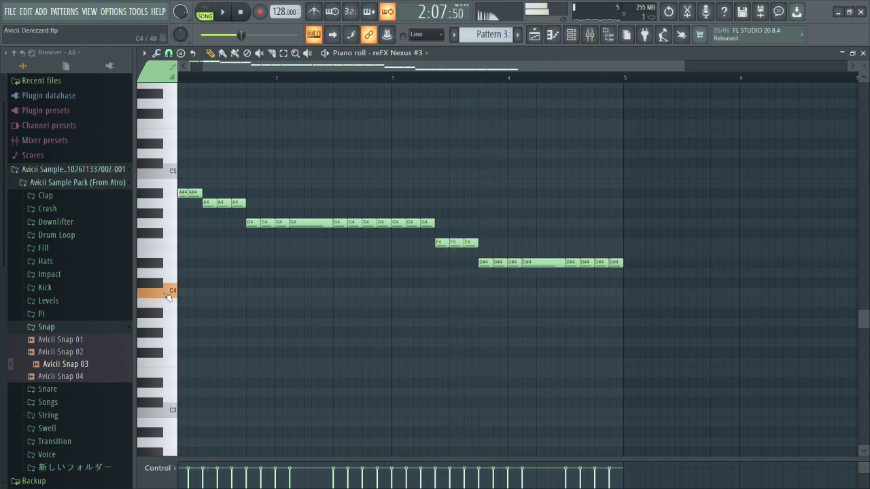
# Inspect reFX Nexus #3's BA Basic Saw preset and audition its sound with single notes on the piano roll keyboard.
pyautogui.click(570, 36)
pyautogui.click(585, 166)
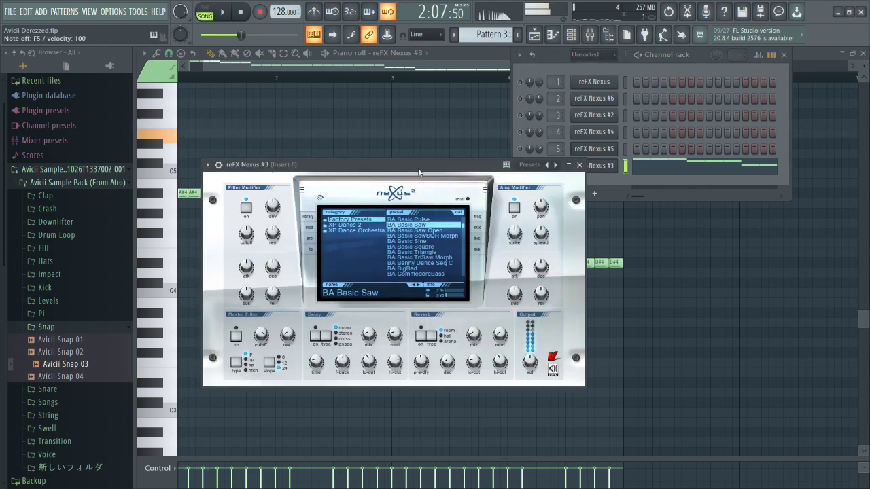
pyautogui.click(172, 173)
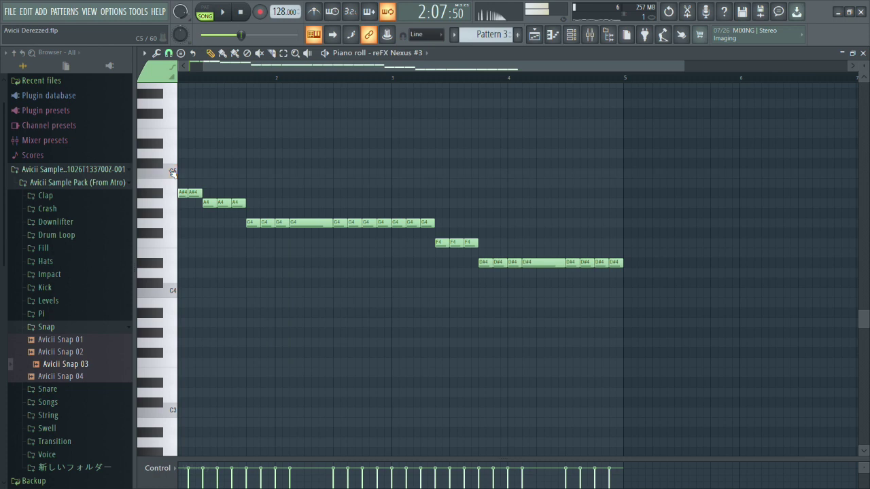
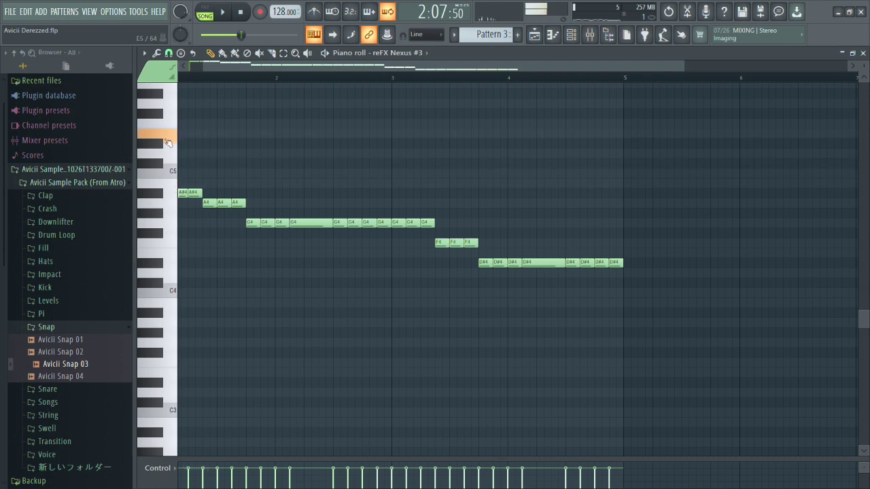
pyautogui.click(570, 35)
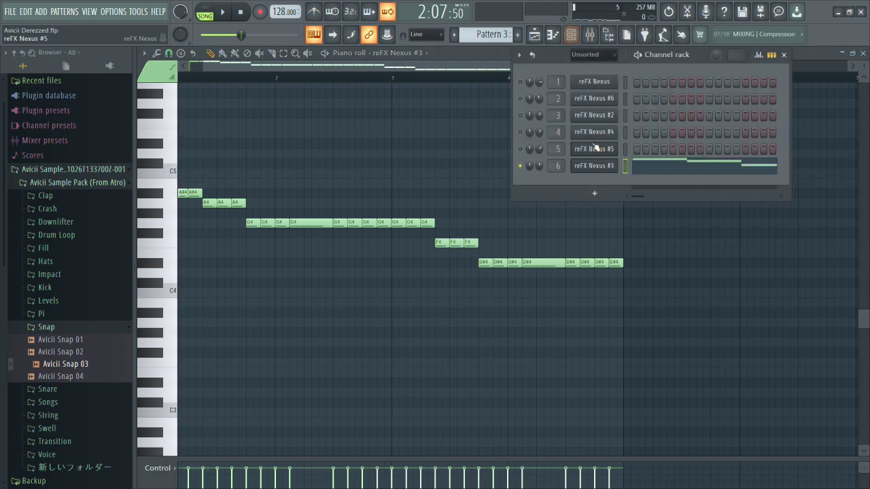
pyautogui.click(594, 166)
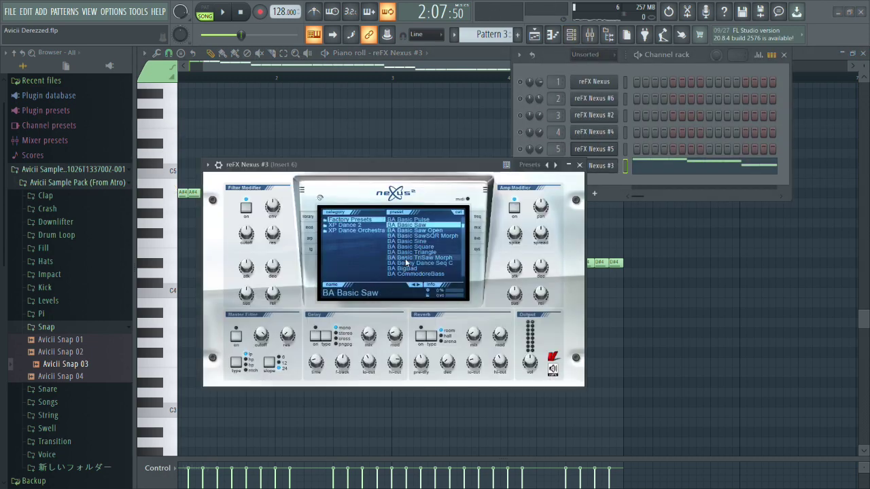
pyautogui.click(579, 165)
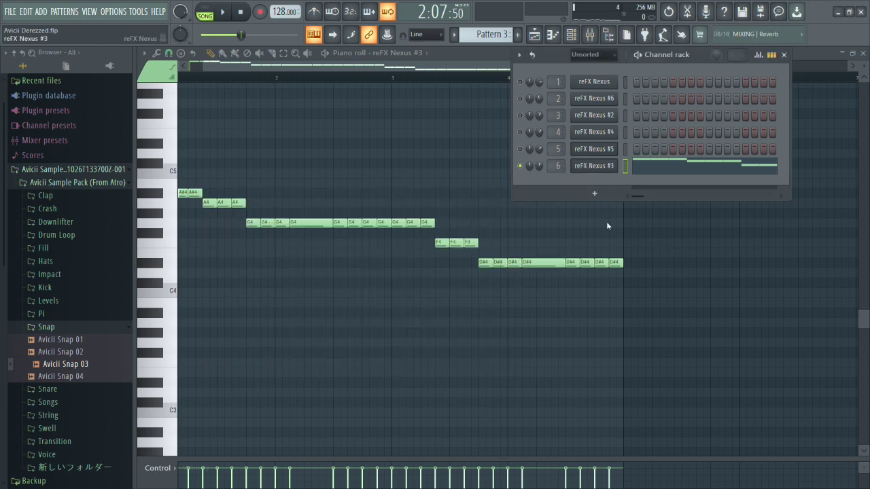
# Replace reFX Nexus #3 with Sylenth1 using the BS HeavyMoogBass preset and audition Pattern 3's part.
pyautogui.click(486, 234)
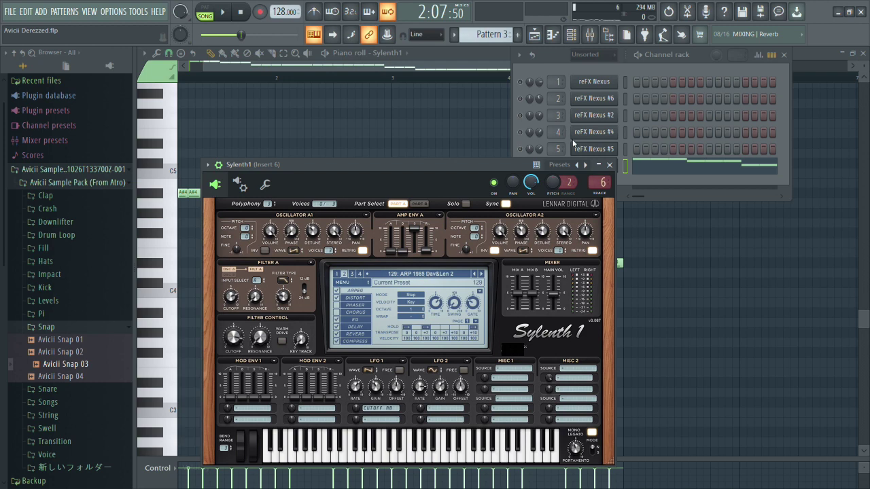
pyautogui.click(576, 165)
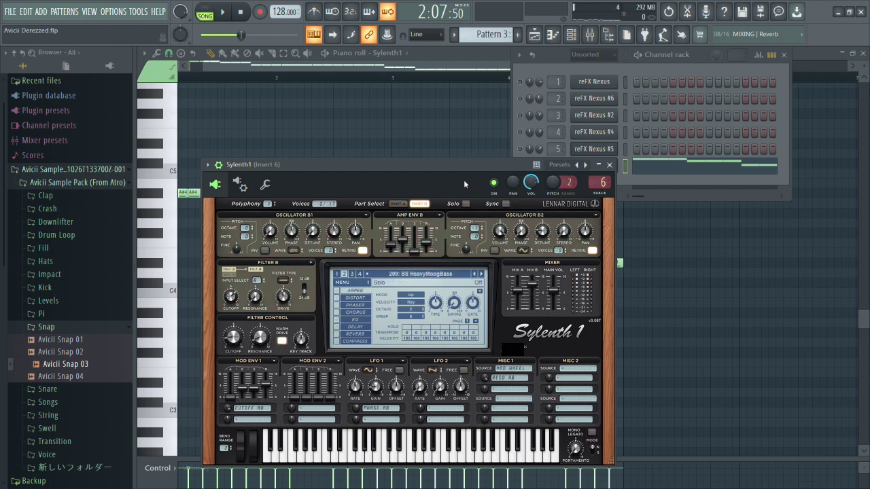
pyautogui.press('space')
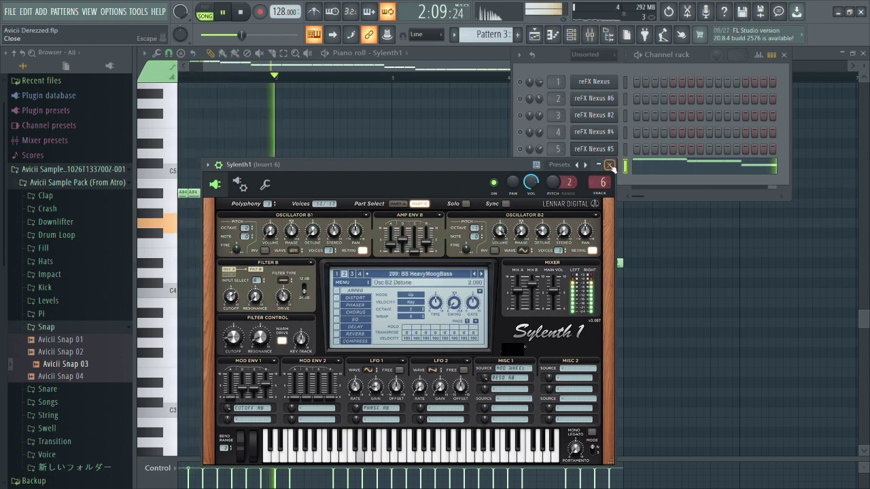
pyautogui.rightClick(627, 247)
pyautogui.press('space')
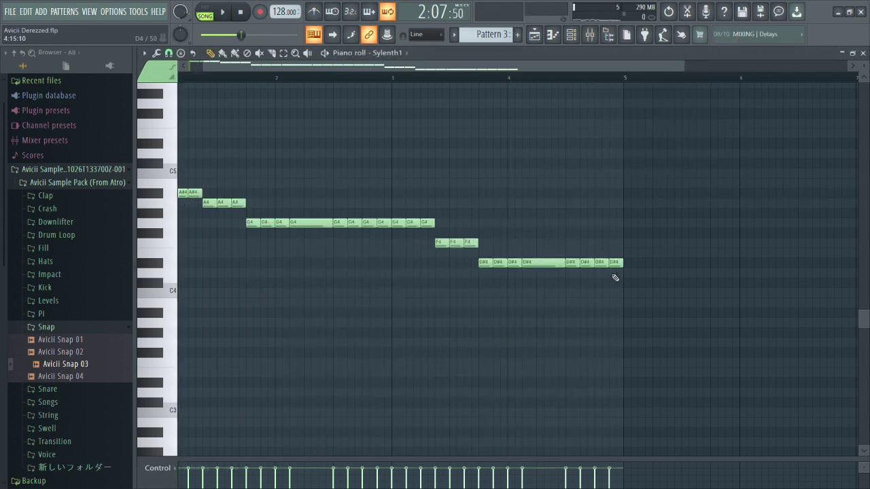
# Try transposing the Sylenth1 notes down a semitone, with the second note group at G4 and the F#4 group slightly earlier.
pyautogui.hotkey('shift', 'Down')
pyautogui.press('space')
pyautogui.scroll(-1, 604, 276)
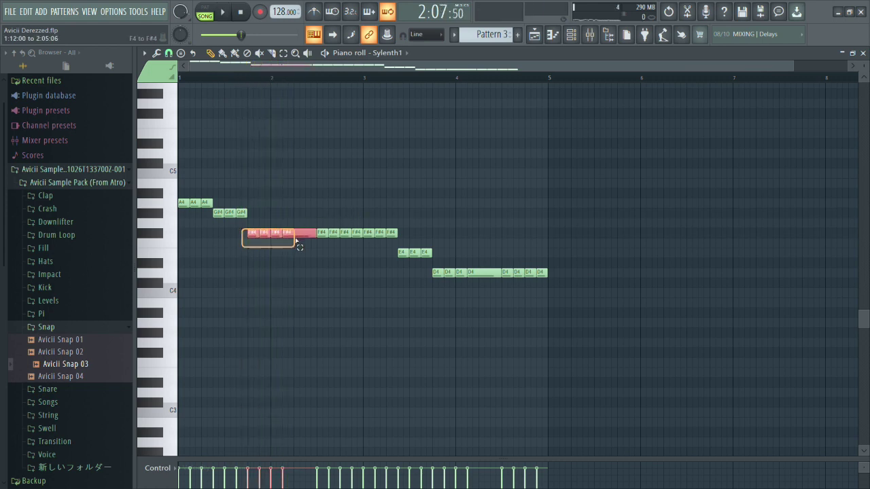
pyautogui.moveTo(220, 217); pyautogui.dragTo(222, 230)
pyautogui.press('space')
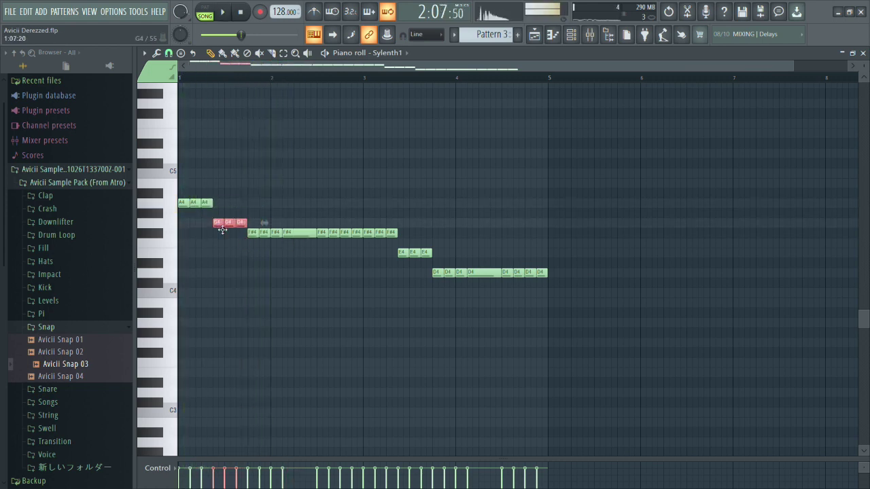
pyautogui.moveTo(253, 233); pyautogui.dragTo(356, 228)
pyautogui.press('space')
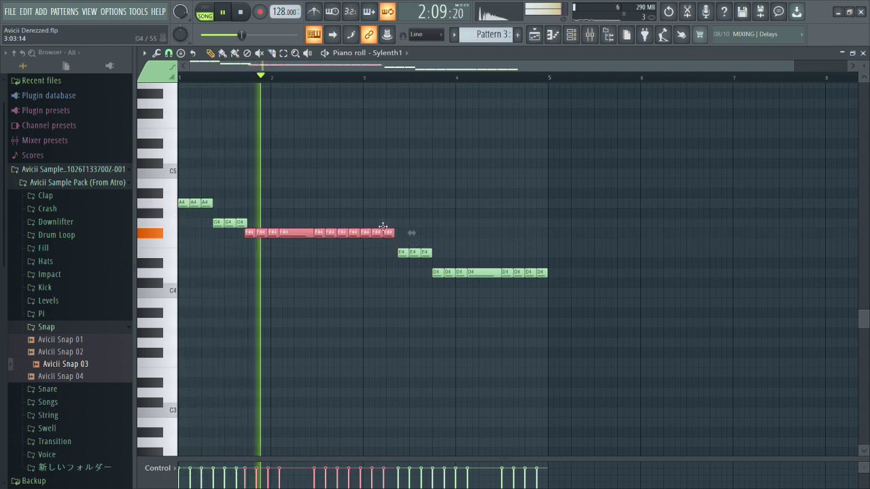
# Restore the Sylenth1 notes to their original pitches and timing, and replay the four-bar pattern.
pyautogui.moveTo(271, 209); pyautogui.dragTo(182, 182)
pyautogui.hotkey('ctrl', 'a')
pyautogui.click(207, 225)
pyautogui.press('space')
pyautogui.keyDown('ctrl'); pyautogui.click(252, 191); pyautogui.keyUp('ctrl')
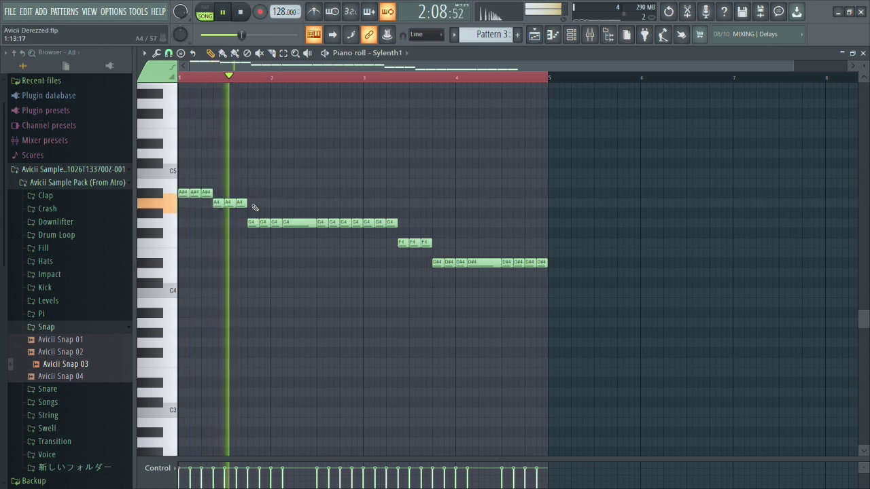
pyautogui.scroll(-1, 284, 215)
pyautogui.scroll(-2, 292, 225)
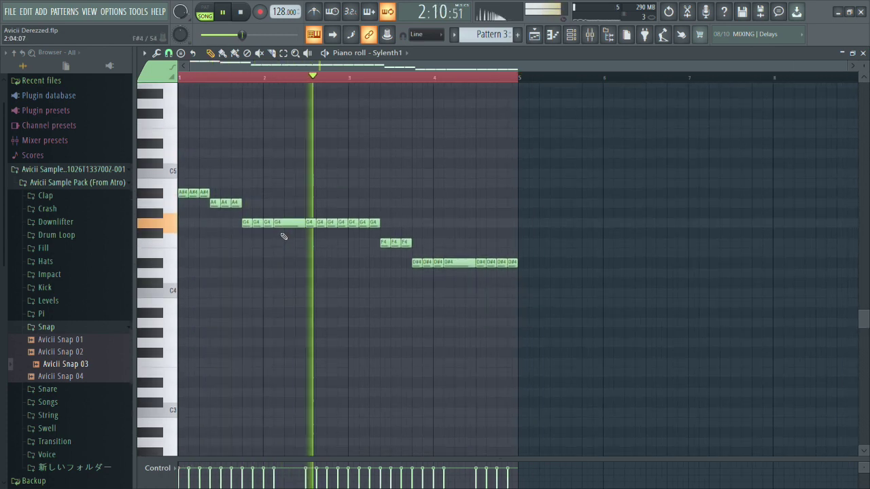
pyautogui.scroll(1, 292, 237)
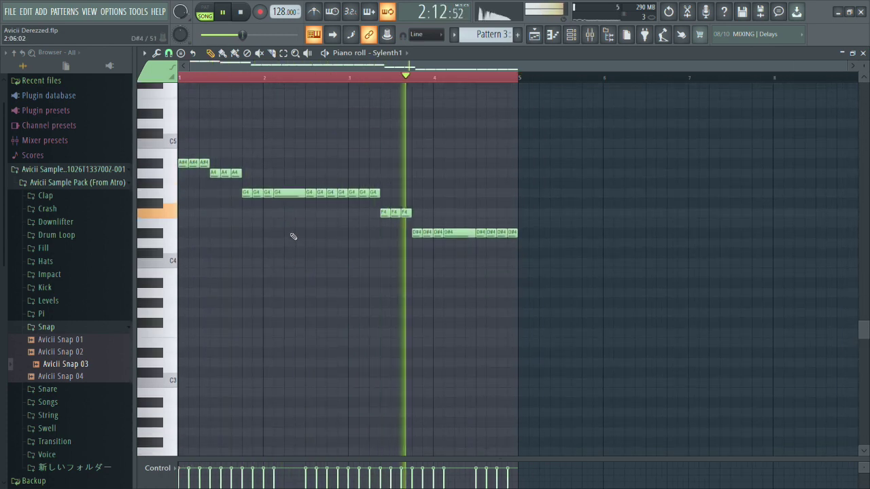
# Unsolo the Sylenth1 channel, set its volume to 67% and play it in the full arrangement.
pyautogui.click(534, 34)
pyautogui.click(570, 34)
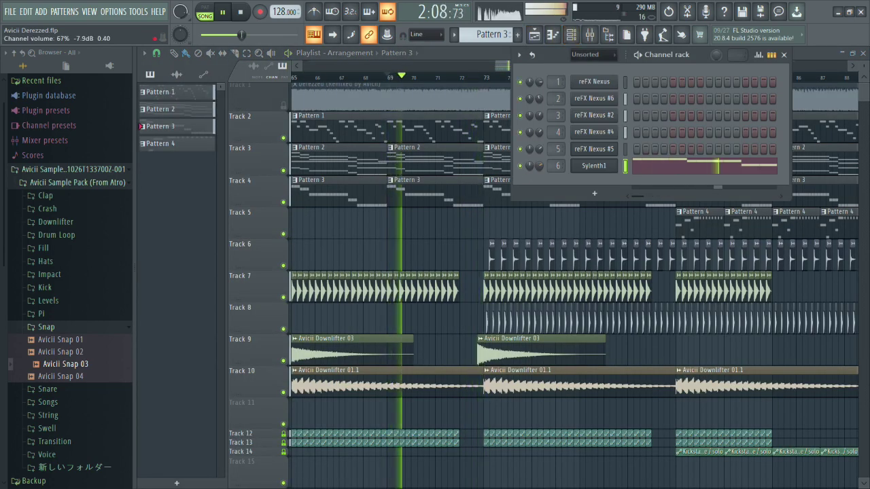
pyautogui.rightClick(444, 229)
pyautogui.scroll(-3, 446, 235)
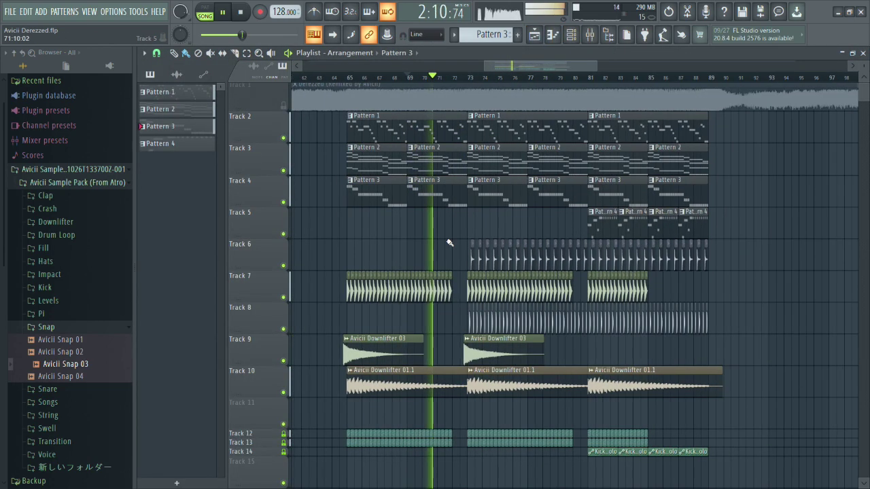
pyautogui.scroll(2, 450, 241)
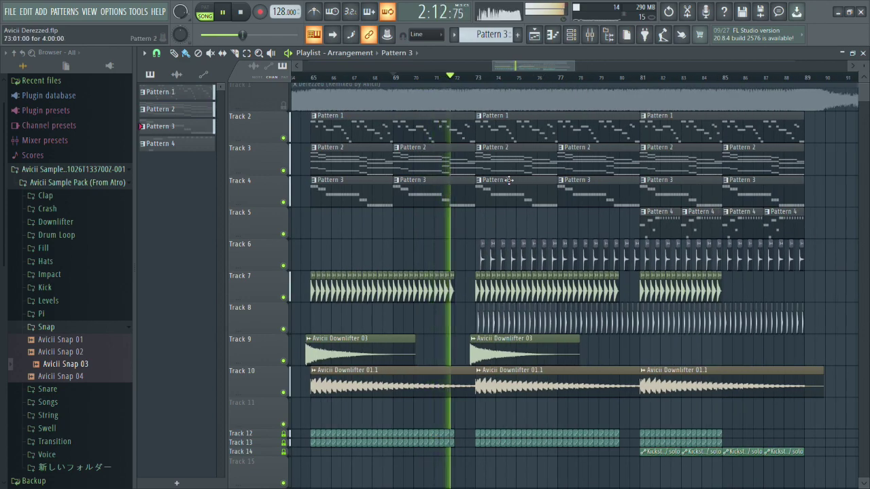
pyautogui.scroll(-2, 508, 181)
pyautogui.scroll(2, 507, 186)
# With Insert 6 soloed, set its Fruity Stereo Enhancer separation to 1% merged, then restore the full mix.
pyautogui.click(590, 34)
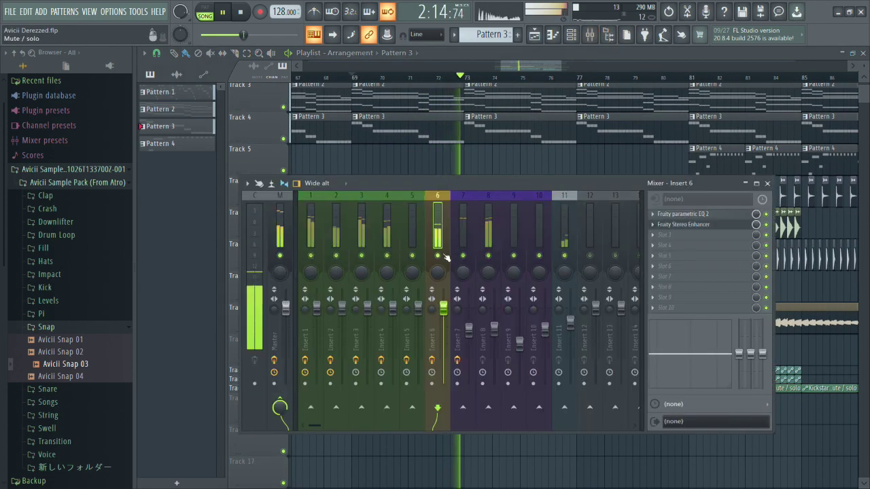
pyautogui.click(670, 225)
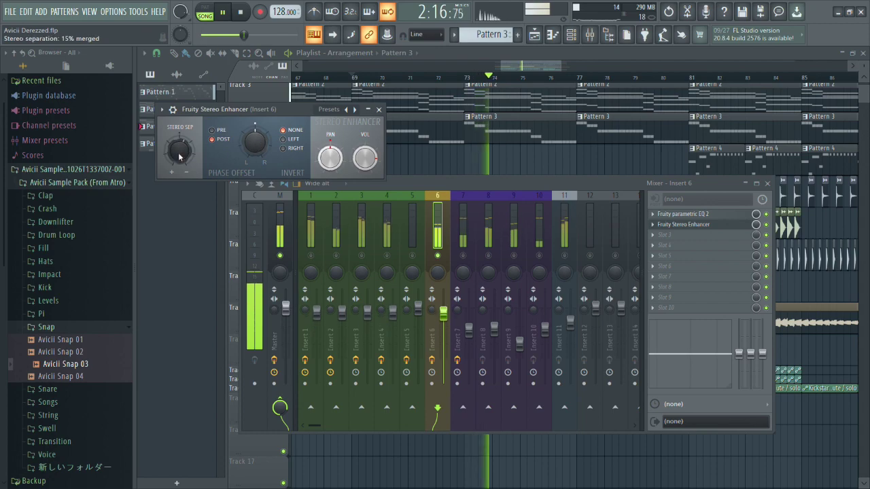
pyautogui.moveTo(179, 151); pyautogui.dragTo(179, 133)
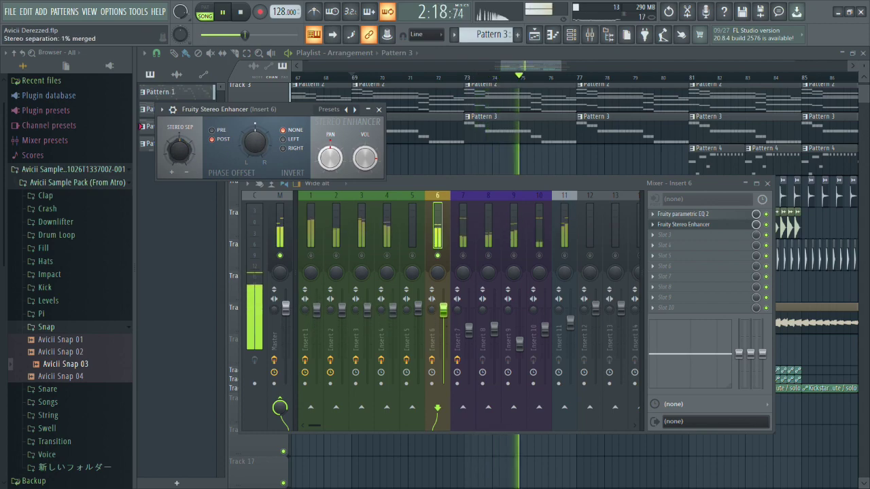
pyautogui.click(379, 110)
pyautogui.rightClick(437, 255)
pyautogui.rightClick(507, 166)
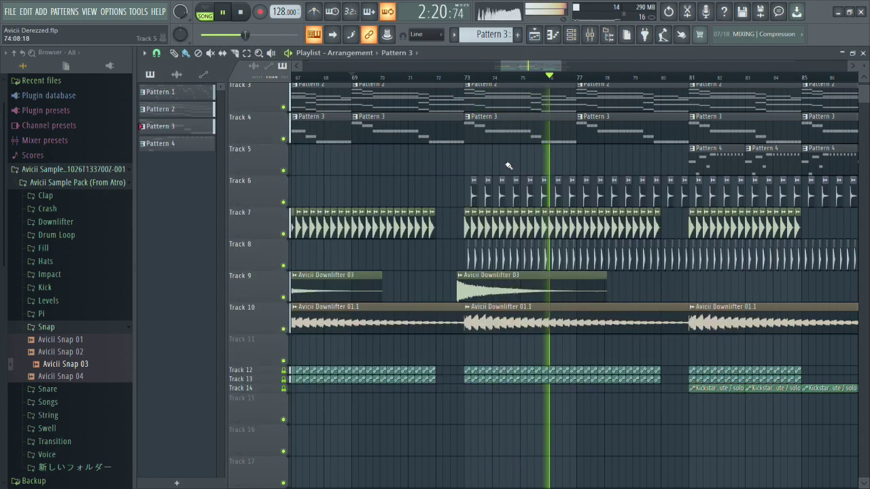
# Compare the remake with the solo Track 1 reference around bar 77.
pyautogui.scroll(-3, 482, 175)
pyautogui.scroll(4, 401, 207)
pyautogui.scroll(1, 405, 228)
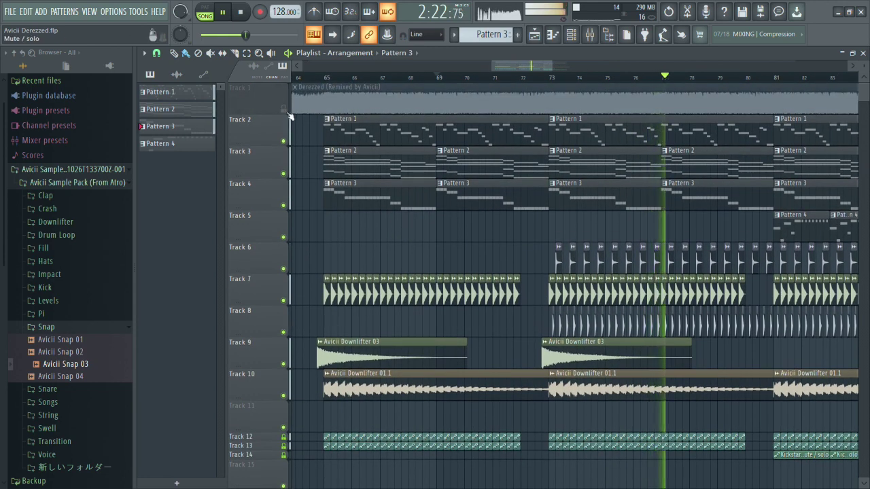
pyautogui.rightClick(284, 110)
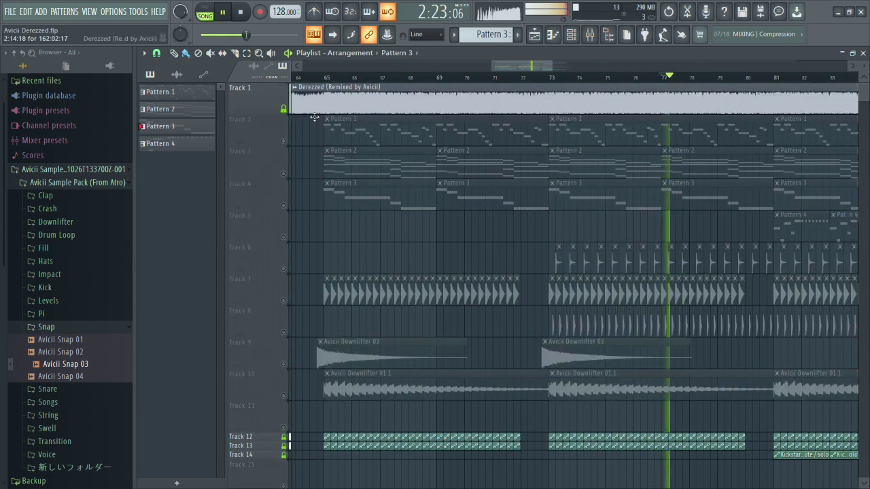
pyautogui.rightClick(284, 110)
# Set reFX Nexus #2's channel volume to 46% and replay the remake from bar 77.
pyautogui.click(570, 34)
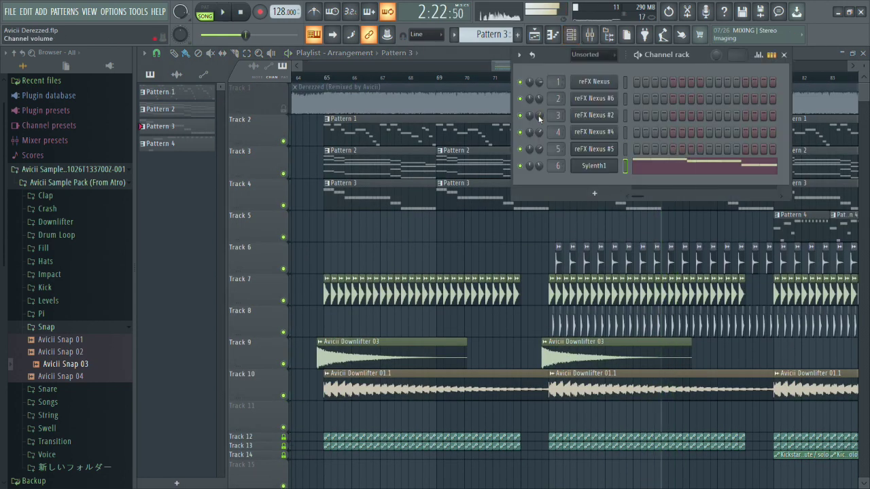
pyautogui.press('space')
pyautogui.moveTo(538, 117); pyautogui.dragTo(538, 124)
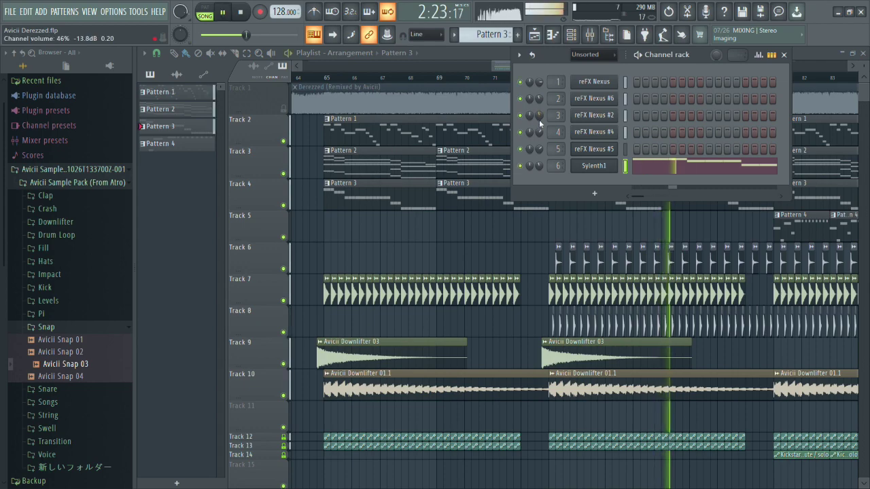
pyautogui.press('space')
pyautogui.press('space')
pyautogui.rightClick(515, 224)
pyautogui.scroll(-2, 514, 224)
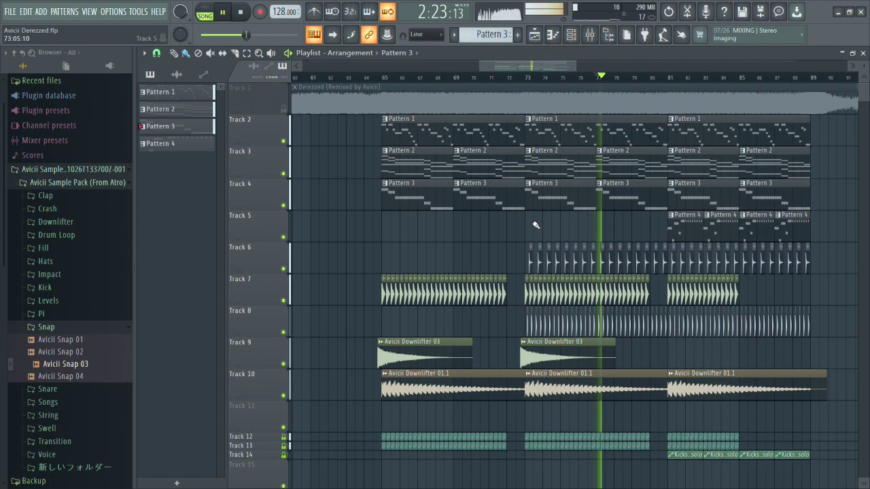
pyautogui.scroll(2, 513, 223)
pyautogui.press('space')
# Switch between the solo Track 1 reference and the remake, replaying the start of bar 77 in each.
pyautogui.rightClick(287, 111)
pyautogui.press('space')
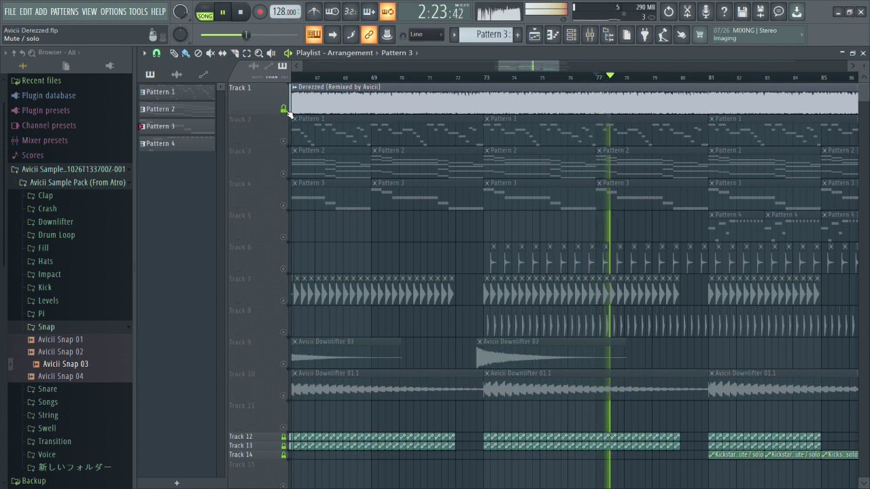
pyautogui.click(284, 110)
pyautogui.press('space')
pyautogui.rightClick(286, 110)
pyautogui.press('space')
pyautogui.press('space')
pyautogui.rightClick(285, 110)
pyautogui.press('space')
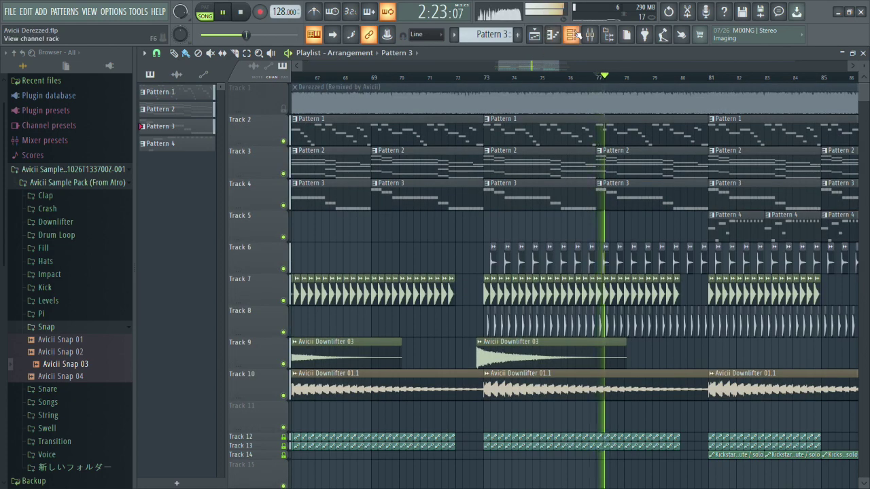
# Replay bar 77 with the mixer open and inspect Insert 1's effects chain.
pyautogui.press('space')
pyautogui.click(571, 35)
pyautogui.press('space')
pyautogui.press('F6')
pyautogui.press('F9')
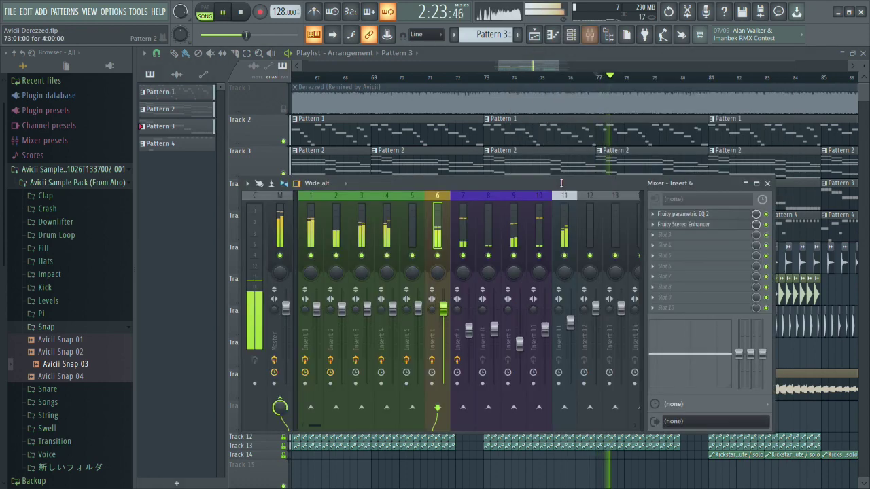
pyautogui.press('space')
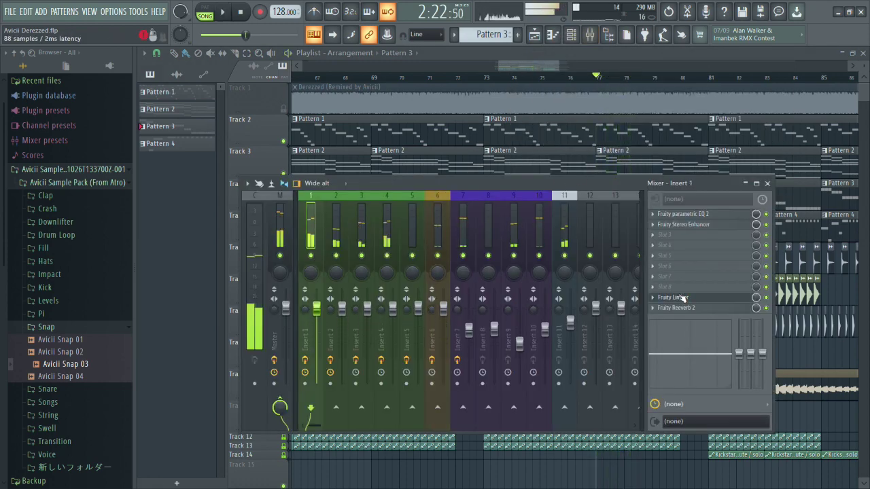
pyautogui.press('F9')
# Solo the Track 1 reference and play it from bar 77, then from the middle of bar 78.
pyautogui.press('space')
pyautogui.scroll(2, 781, 275)
pyautogui.rightClick(285, 111)
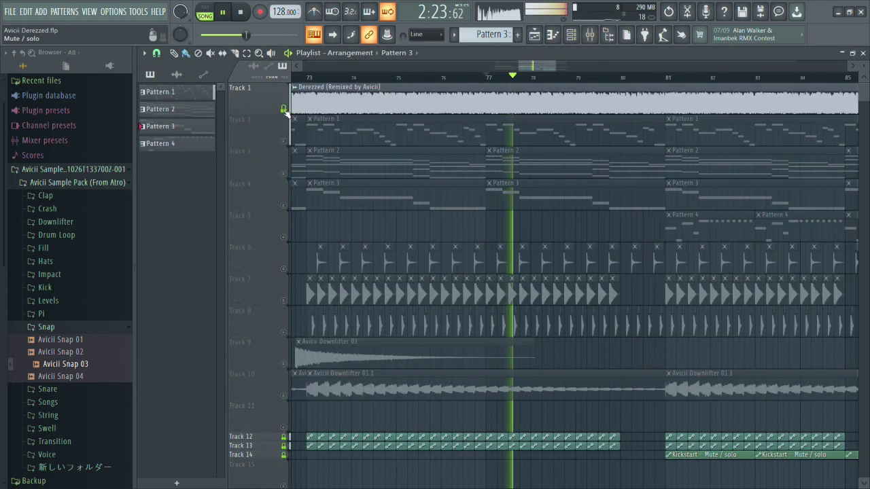
pyautogui.scroll(1, 591, 163)
pyautogui.scroll(3, 590, 164)
pyautogui.scroll(-4, 642, 172)
pyautogui.click(528, 79)
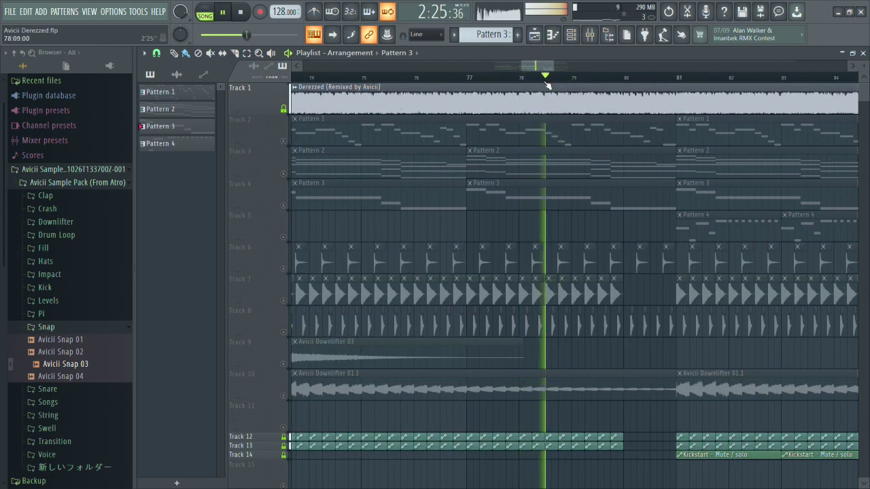
# Alternate between the remake and the solo Track 1 reference, replaying the middle of bar 78.
pyautogui.press('space')
pyautogui.rightClick(284, 109)
pyautogui.click(284, 109)
pyautogui.press('space')
pyautogui.press('space')
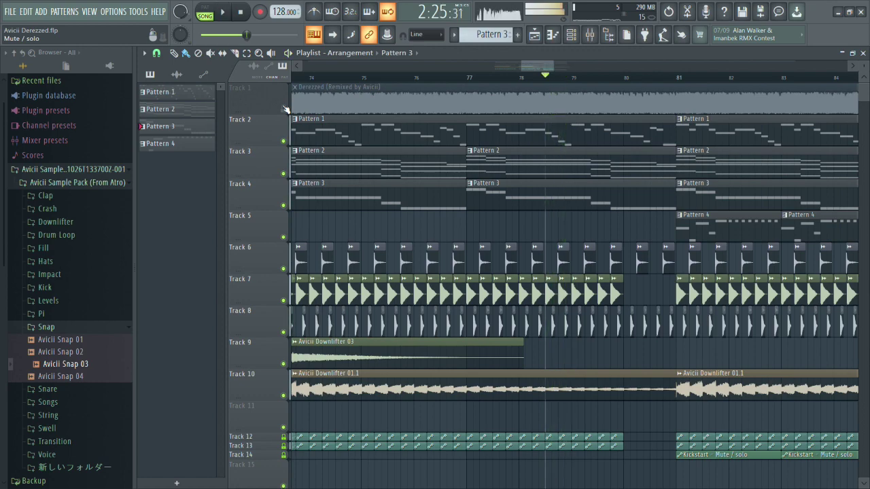
pyautogui.rightClick(284, 109)
pyautogui.press('space')
pyautogui.press('space')
pyautogui.rightClick(285, 109)
pyautogui.rightClick(285, 109)
pyautogui.press('space')
pyautogui.press('space')
pyautogui.rightClick(285, 108)
pyautogui.press('space')
# Listen to Insert 1 and examine band 6 of its Fruity parametric EQ 2 curve during playback.
pyautogui.click(590, 35)
pyautogui.press('space')
pyautogui.rightClick(310, 255)
pyautogui.press('space')
pyautogui.click(663, 215)
pyautogui.press('space')
pyautogui.press('space')
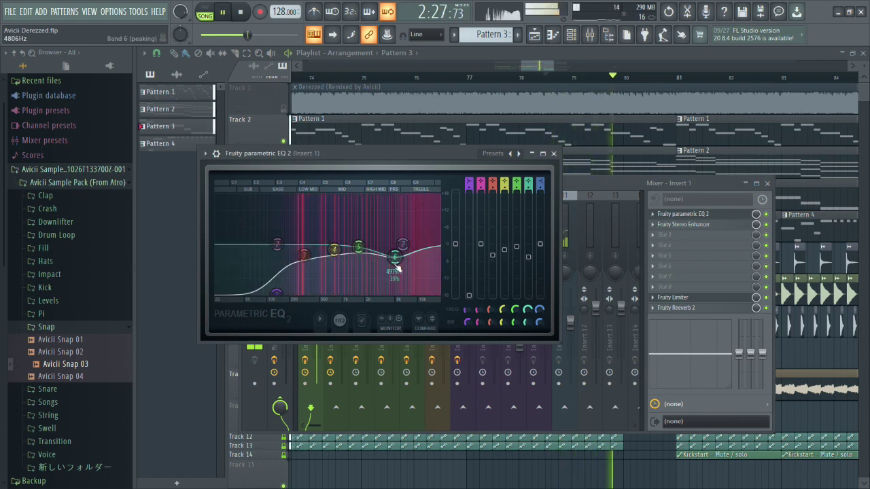
pyautogui.click(554, 153)
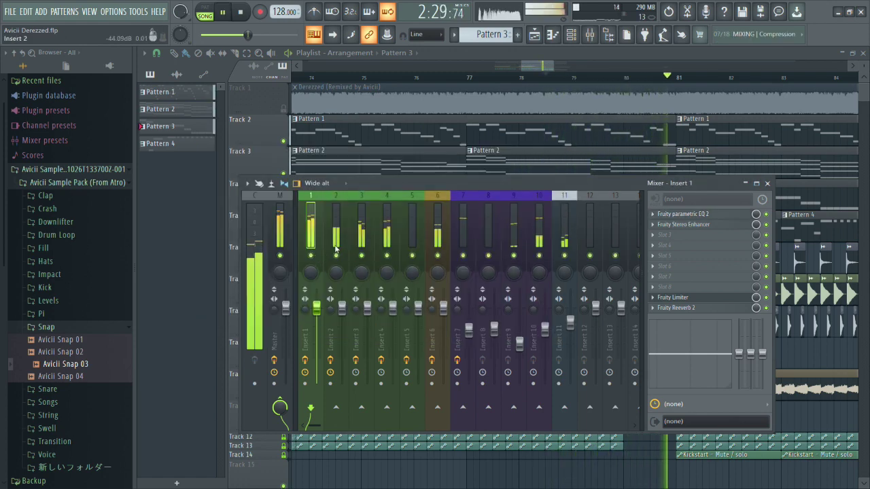
# Play the arrangement from bar 73 and compare the remake with the solo Track 1 reference.
pyautogui.press('F9')
pyautogui.scroll(-5, 578, 244)
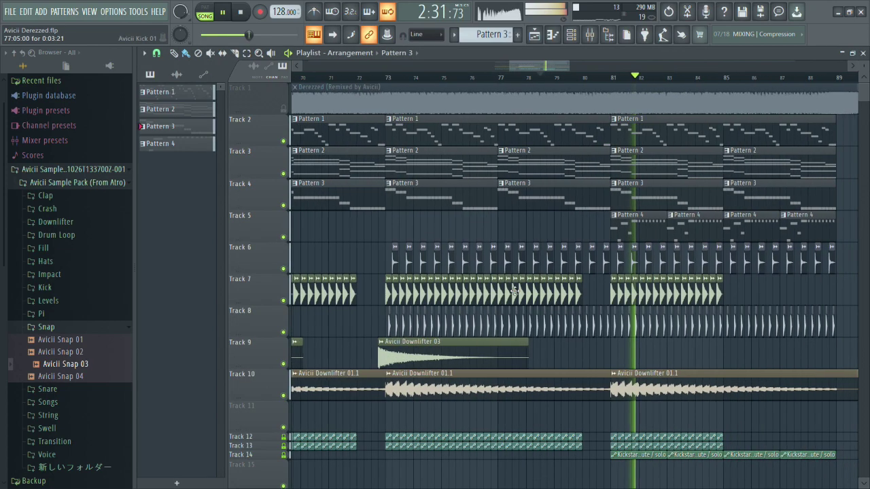
pyautogui.click(437, 79)
pyautogui.scroll(2, 437, 80)
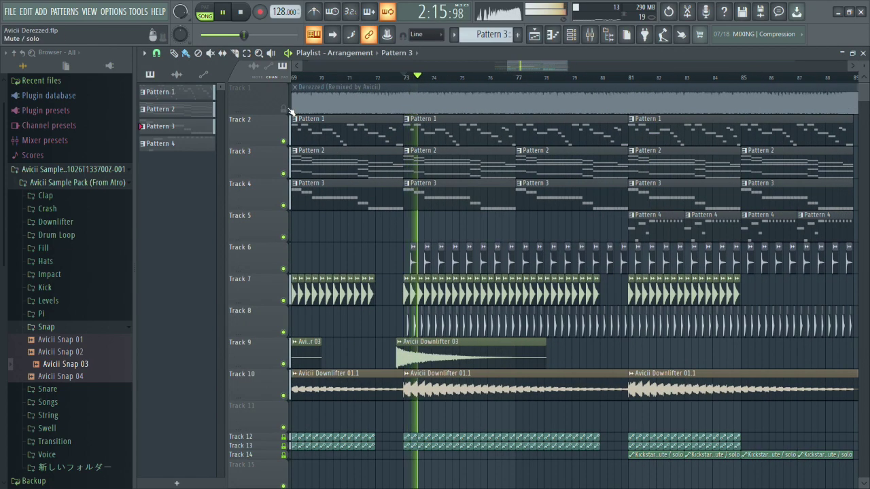
pyautogui.keyDown('ctrl'); pyautogui.click(284, 109); pyautogui.keyUp('ctrl')
pyautogui.keyDown('ctrl'); pyautogui.click(283, 109); pyautogui.keyUp('ctrl')
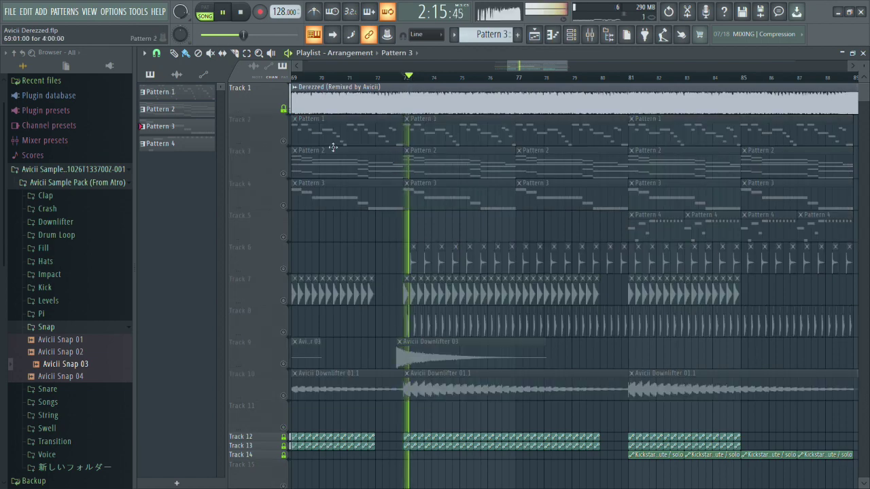
pyautogui.click(283, 108)
pyautogui.scroll(-2, 442, 217)
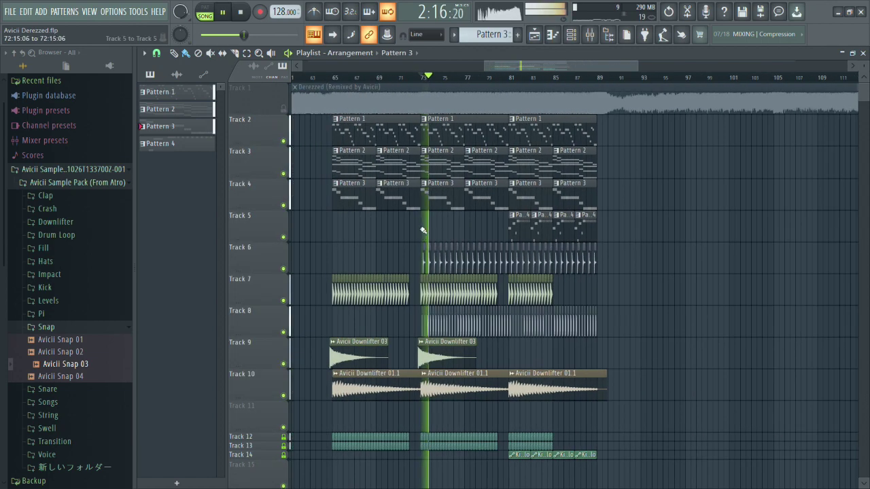
# Play the arrangement from bar 65 and compare it with the solo Track 1 reference.
pyautogui.scroll(-4, 461, 222)
pyautogui.scroll(2, 401, 224)
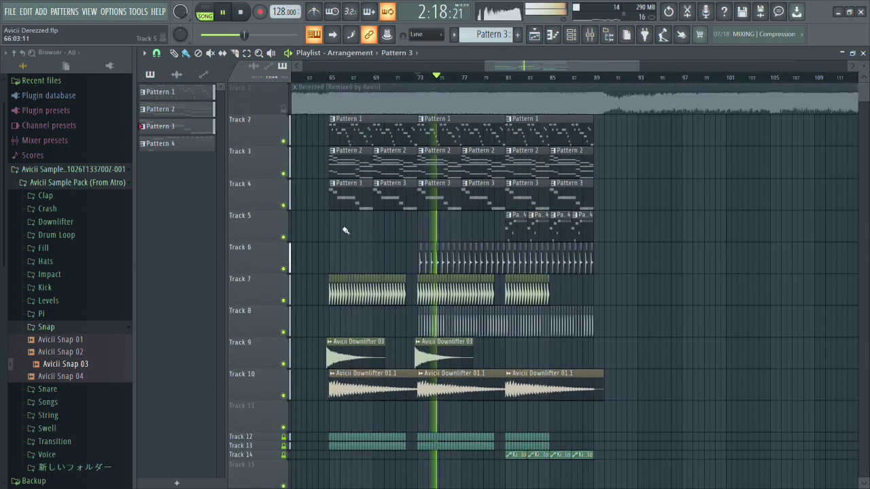
pyautogui.scroll(2, 356, 233)
pyautogui.scroll(1, 335, 236)
pyautogui.click(305, 78)
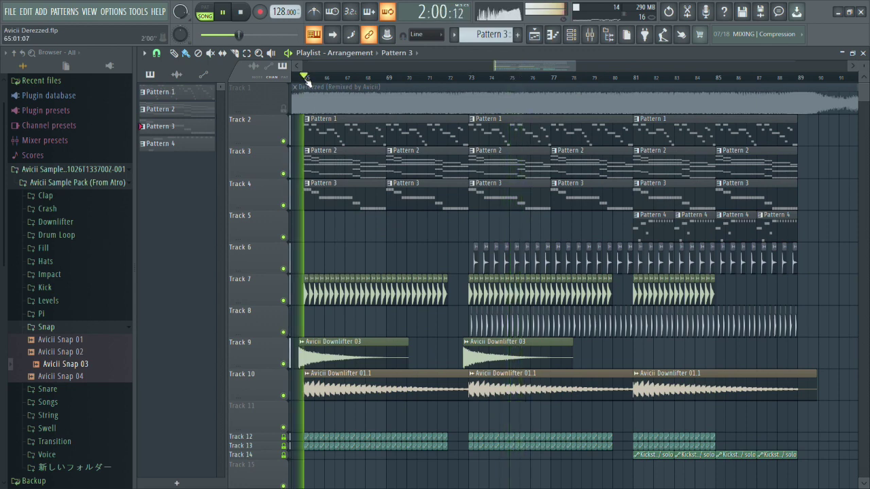
pyautogui.rightClick(282, 109)
pyautogui.press('space')
pyautogui.press('space')
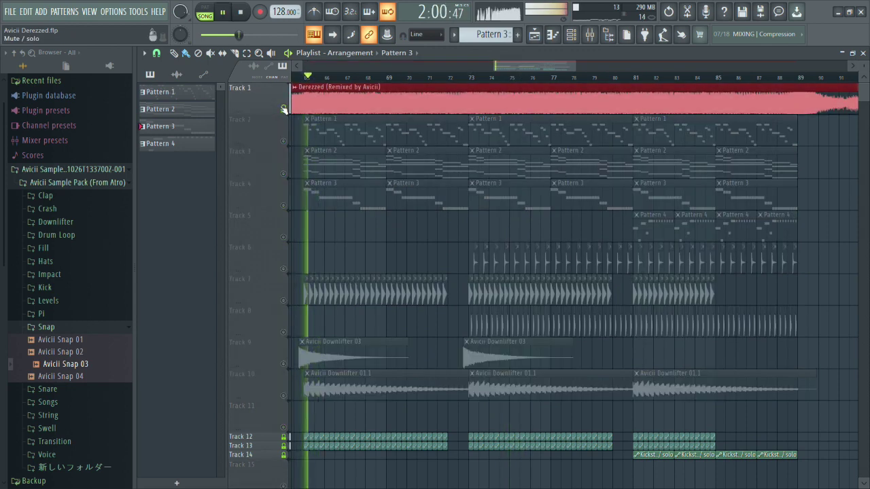
pyautogui.rightClick(283, 108)
pyautogui.press('space')
pyautogui.click(283, 108)
pyautogui.press('space')
# Lower the frequency and gain of band 4 in Insert 1's Fruity parametric EQ 2.
pyautogui.click(590, 34)
pyautogui.press('space')
pyautogui.press('space')
pyautogui.click(706, 218)
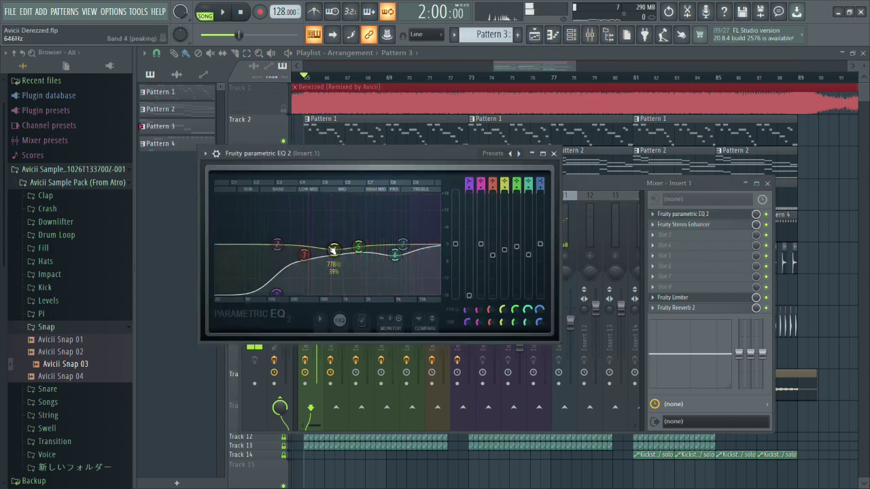
pyautogui.moveTo(333, 258); pyautogui.dragTo(317, 257)
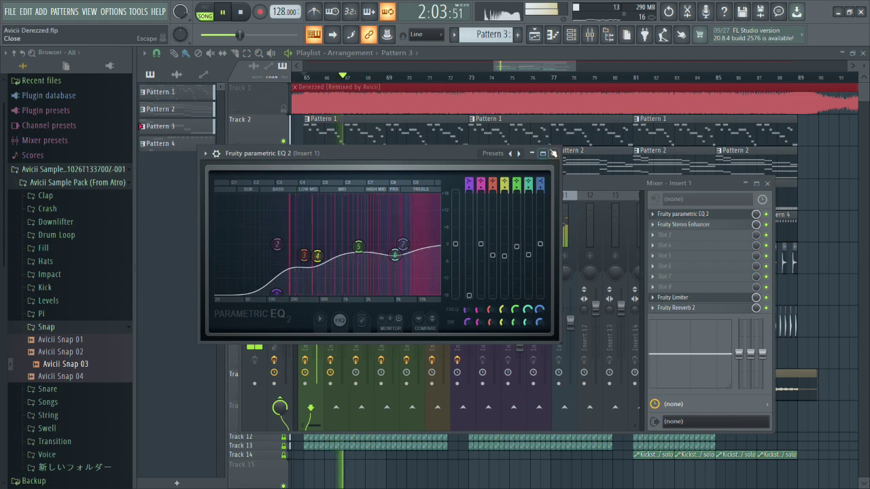
pyautogui.click(554, 153)
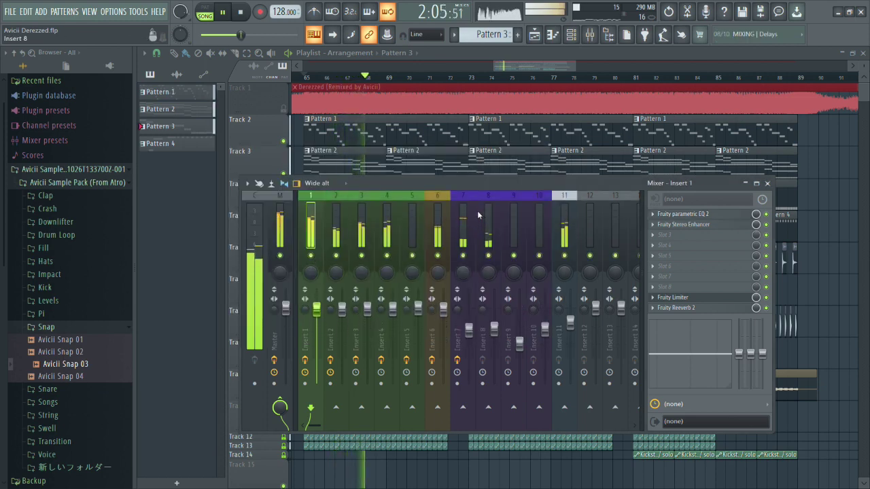
# Listen to the remake and the solo Track 1 reference, checking the reference clip's channel settings.
pyautogui.click(303, 112)
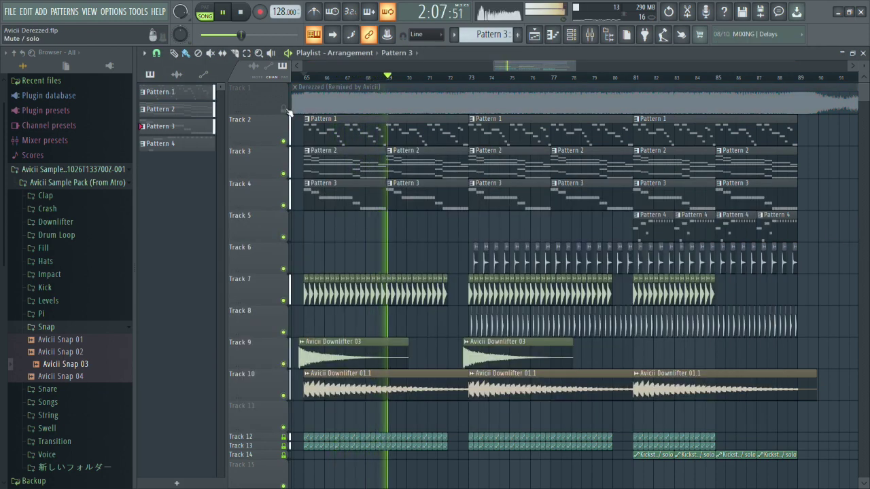
pyautogui.rightClick(284, 109)
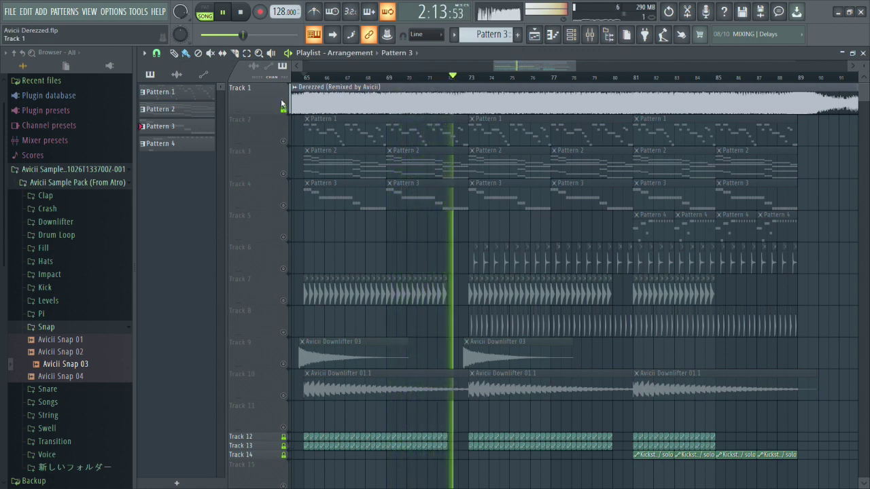
pyautogui.doubleClick(282, 104)
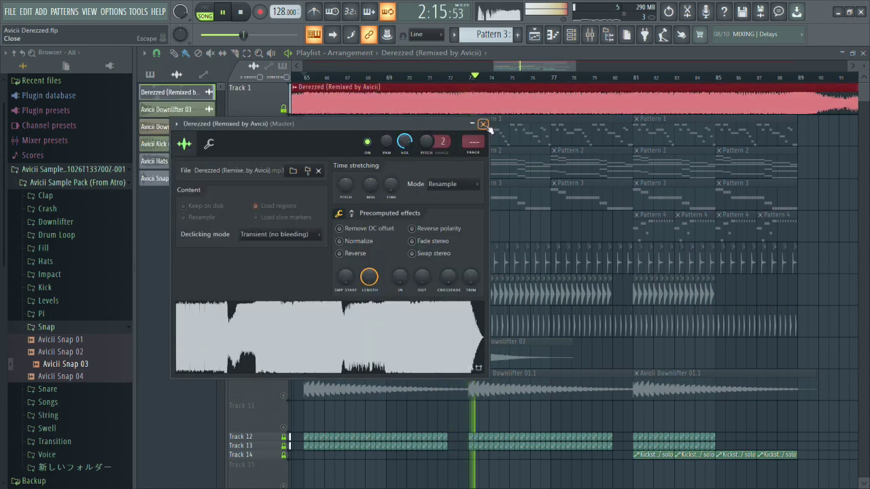
pyautogui.click(483, 124)
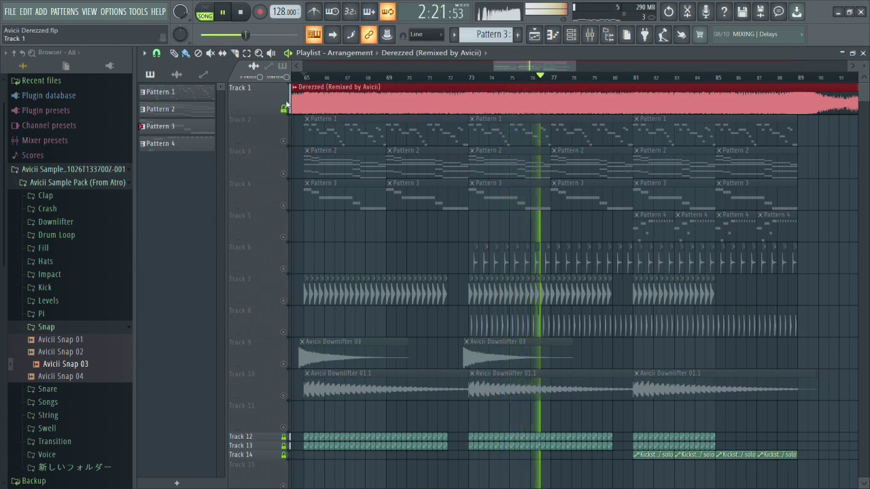
pyautogui.click(284, 109)
# Replay the arrangement from bar 65, switching to the solo Track 1 reference.
pyautogui.click(304, 77)
pyautogui.scroll(-2, 353, 208)
pyautogui.scroll(2, 345, 230)
pyautogui.scroll(-1, 338, 221)
pyautogui.rightClick(284, 108)
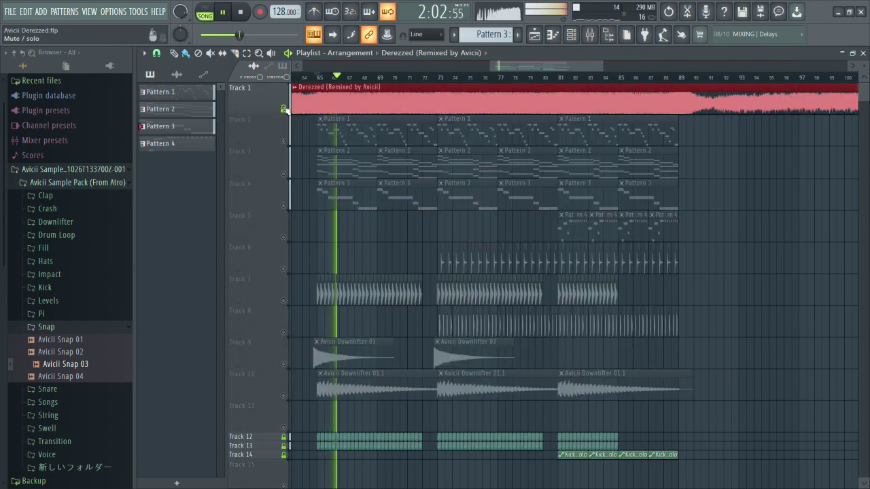
pyautogui.scroll(-4, 319, 80)
pyautogui.click(317, 77)
pyautogui.scroll(6, 301, 188)
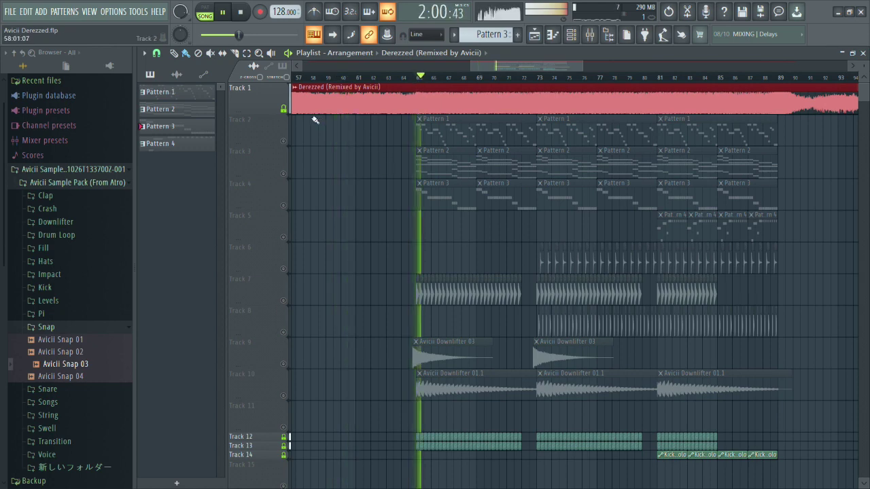
# Alternate between the remake and the solo Track 1 reference at the start of bar 65.
pyautogui.rightClick(283, 109)
pyautogui.click(283, 109)
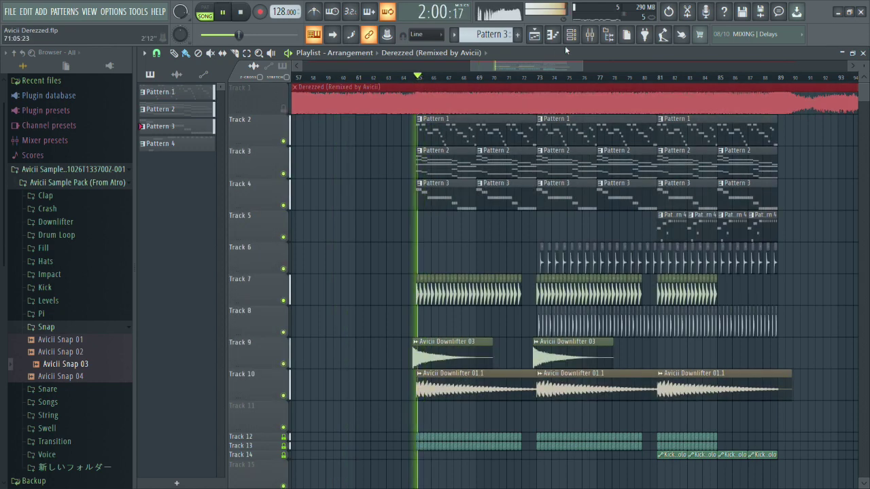
pyautogui.click(570, 34)
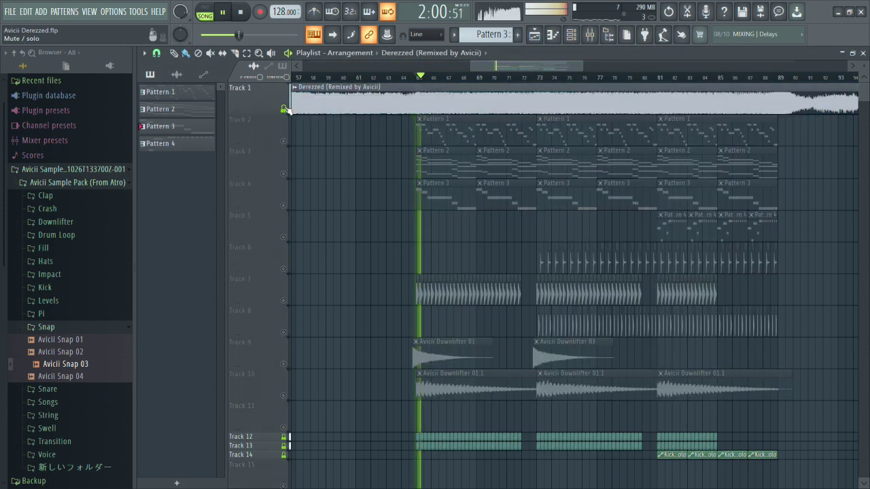
pyautogui.press('space')
pyautogui.click(283, 109)
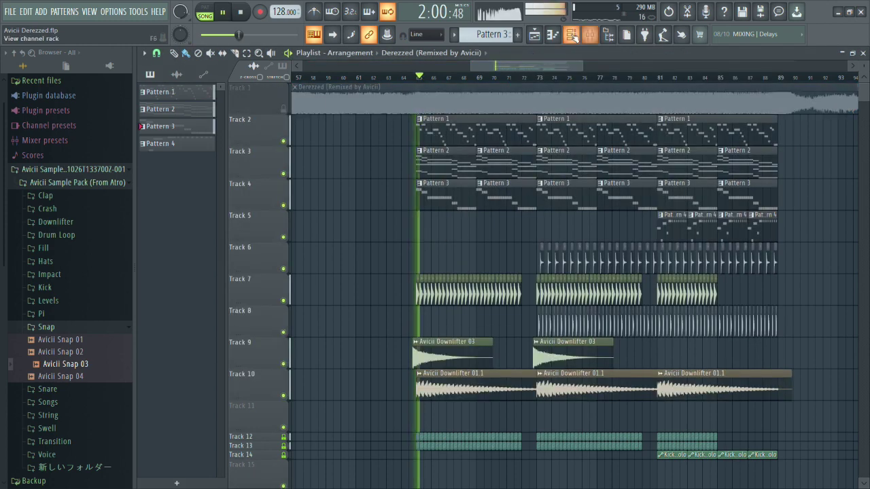
pyautogui.press('space')
# Raise band 6 of Insert 1's Fruity parametric EQ 2 while listening to Insert 1 solo.
pyautogui.press('F9')
pyautogui.rightClick(311, 254)
pyautogui.press('space')
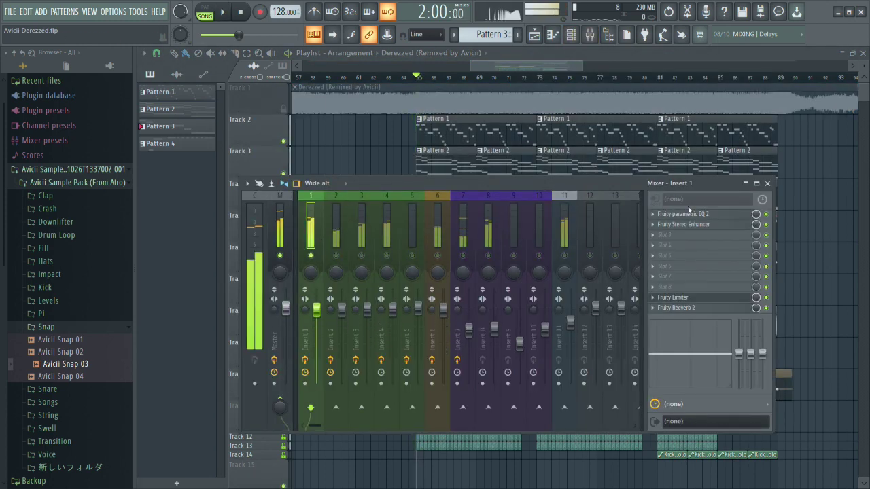
pyautogui.click(688, 213)
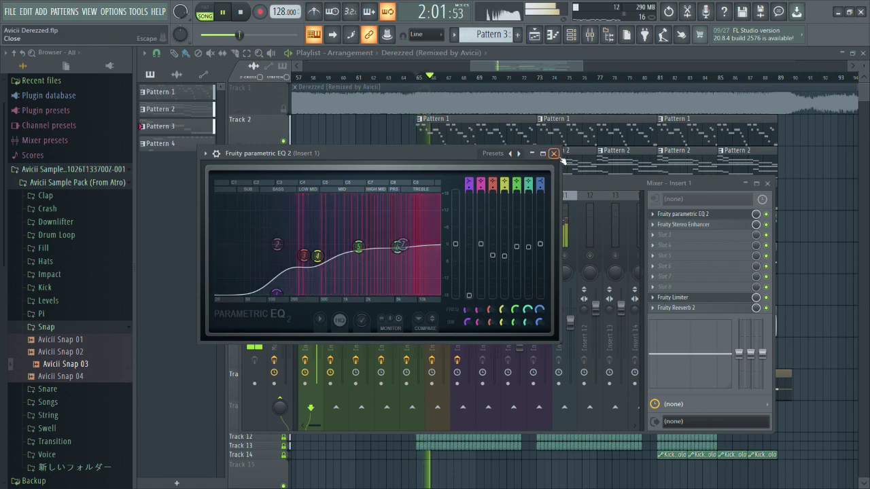
pyautogui.click(554, 154)
pyautogui.rightClick(311, 256)
# Play the full remake from bar 65 with the mixer closed.
pyautogui.press('space')
pyautogui.press('space')
pyautogui.click(767, 183)
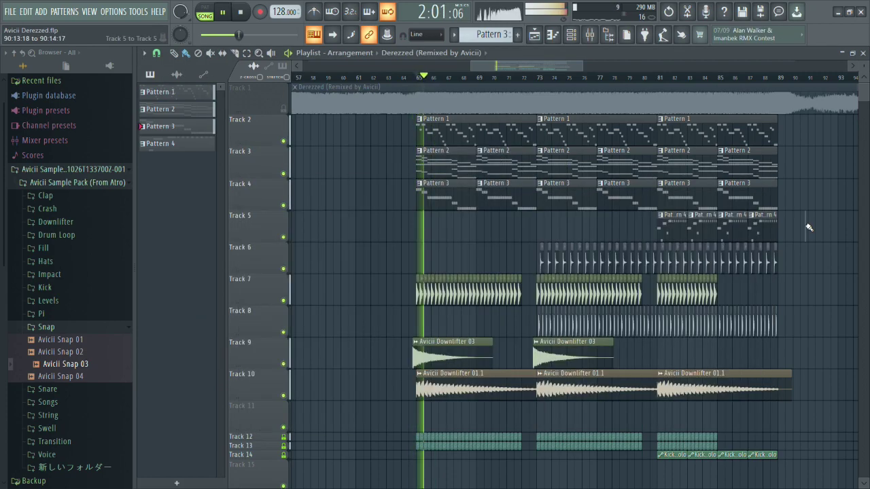
pyautogui.scroll(5, 515, 256)
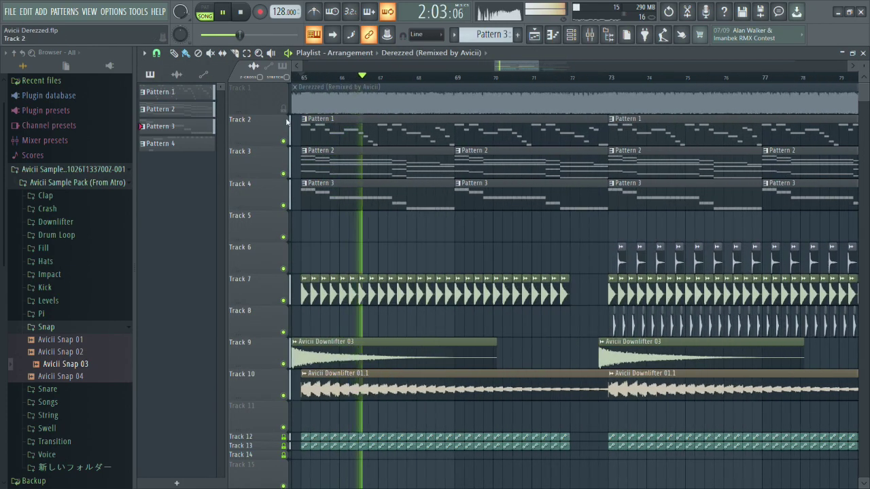
# Compare the mix with the soloed Derezzed reference track and review the Parametric EQ 2 settings on mixer Insert 1.
pyautogui.rightClick(284, 109)
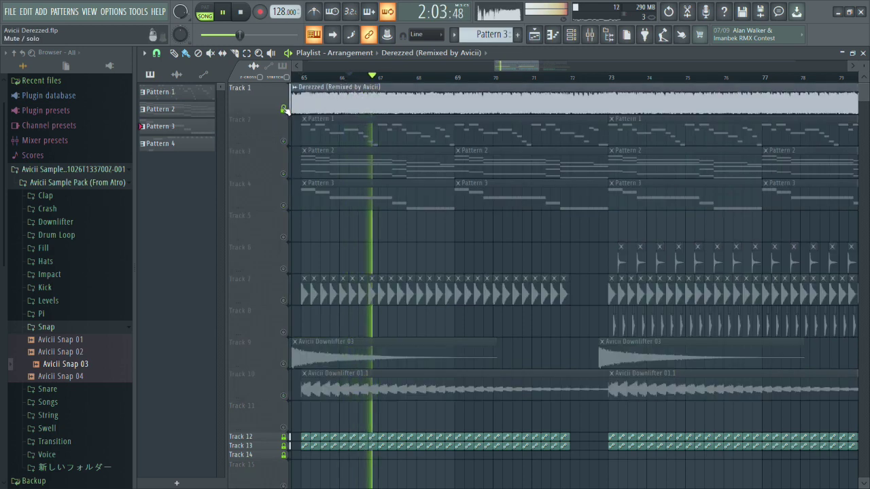
pyautogui.click(284, 109)
pyautogui.click(589, 35)
pyautogui.click(677, 215)
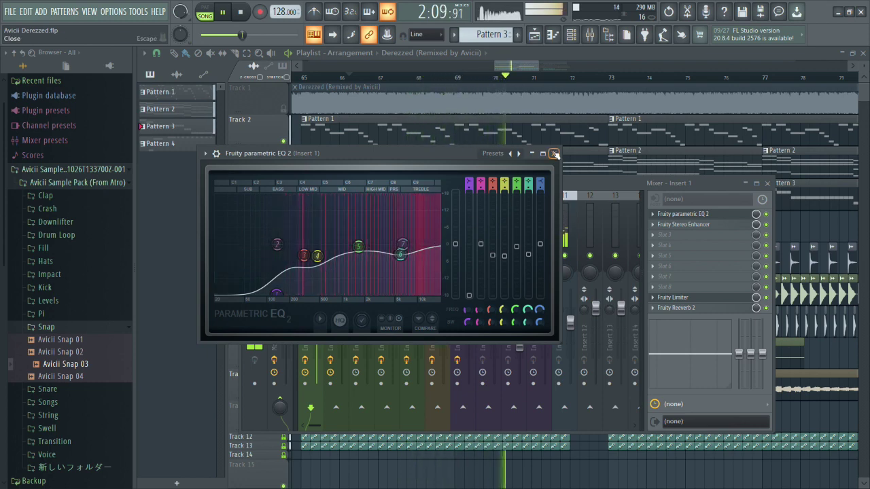
pyautogui.click(554, 154)
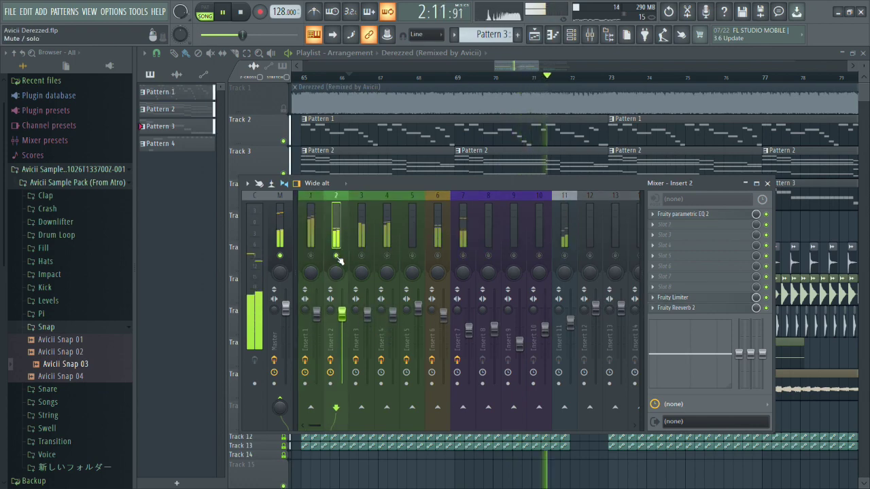
pyautogui.press('Escape')
# Alternate playback repeatedly between the reference on Track 1 and the remake tracks to compare their sound around bars 72 to 73.
pyautogui.scroll(2, 605, 211)
pyautogui.scroll(-5, 489, 204)
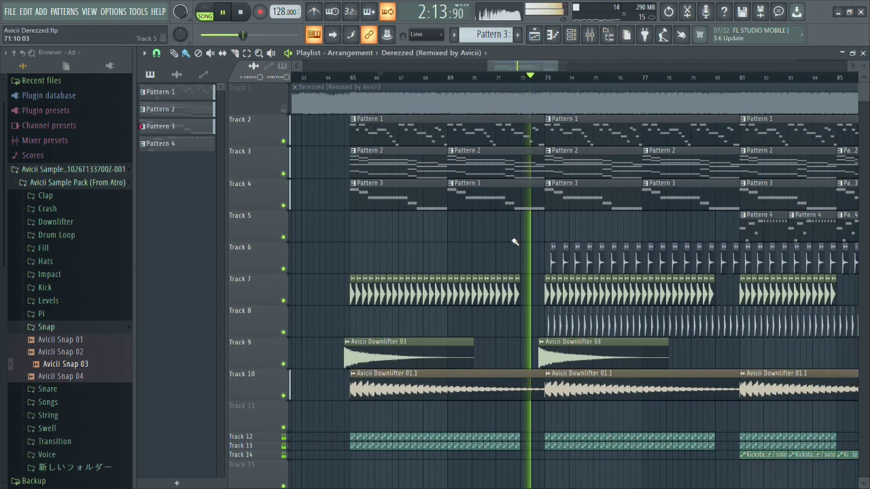
pyautogui.scroll(4, 572, 235)
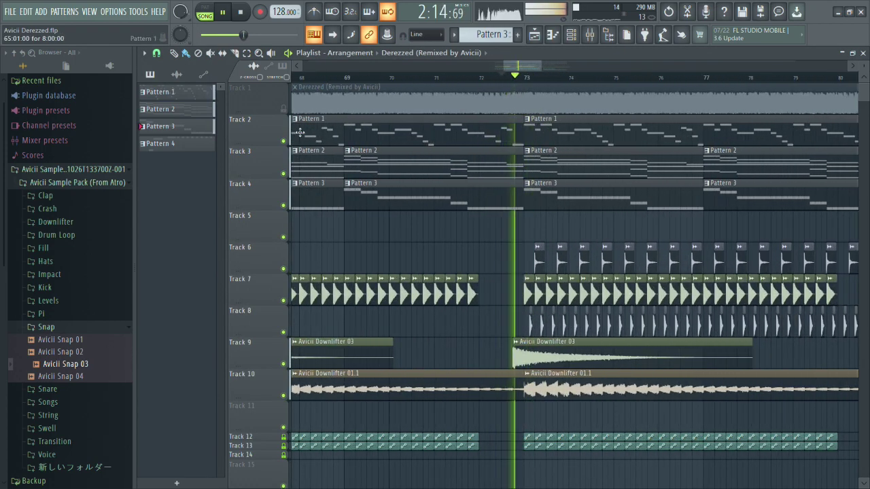
pyautogui.rightClick(284, 109)
pyautogui.press('space')
pyautogui.rightClick(285, 109)
pyautogui.rightClick(285, 109)
pyautogui.press('space')
pyautogui.press('space')
pyautogui.rightClick(285, 109)
pyautogui.click(286, 109)
pyautogui.press('space')
pyautogui.press('space')
pyautogui.rightClick(285, 109)
pyautogui.press('space')
pyautogui.press('space')
pyautogui.rightClick(286, 109)
pyautogui.click(286, 108)
pyautogui.press('space')
pyautogui.press('space')
pyautogui.rightClick(286, 109)
pyautogui.press('space')
pyautogui.press('space')
pyautogui.rightClick(283, 110)
pyautogui.click(284, 110)
pyautogui.press('space')
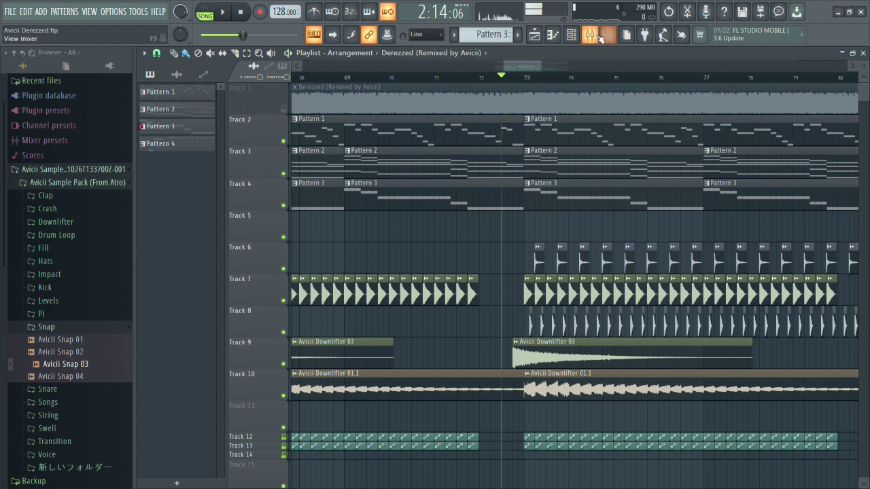
# Listen to mixer Insert 1 in isolation and inspect its Fruity Stereo Enhancer settings.
pyautogui.click(590, 34)
pyautogui.rightClick(331, 255)
pyautogui.press('space')
pyautogui.click(319, 254)
pyautogui.click(678, 227)
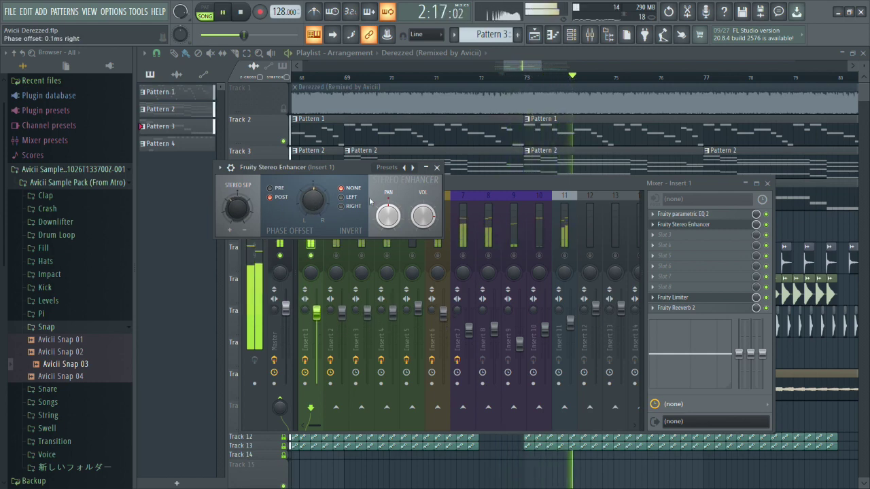
pyautogui.click(436, 167)
# Lower band 5 of the Parametric EQ 2 on Insert 1 to about -1.3 dB at 1652 Hz.
pyautogui.click(681, 213)
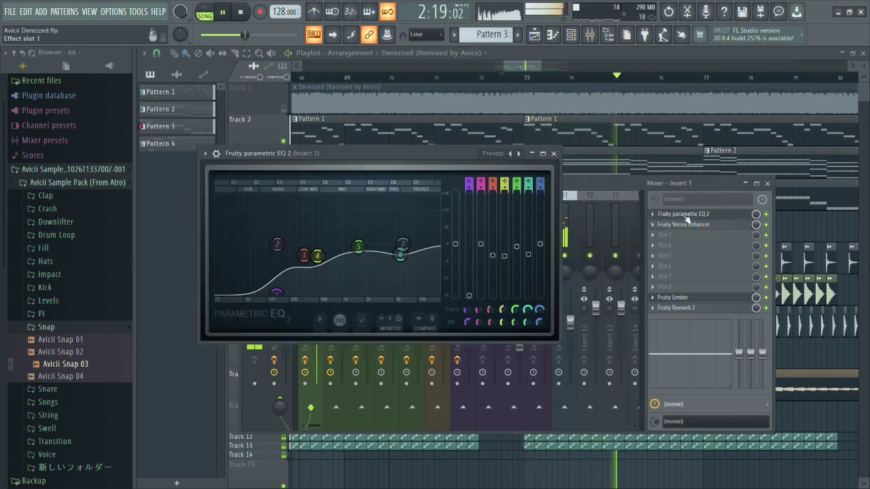
pyautogui.moveTo(361, 243); pyautogui.dragTo(361, 246)
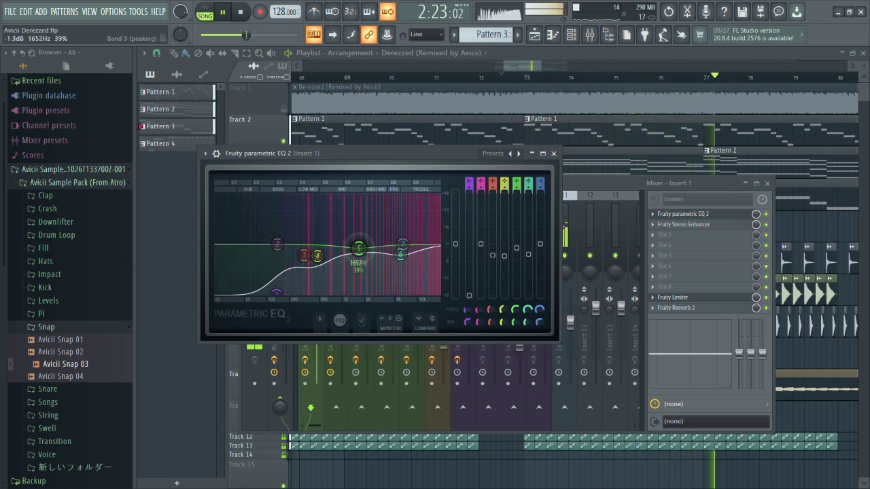
pyautogui.click(555, 154)
pyautogui.click(767, 184)
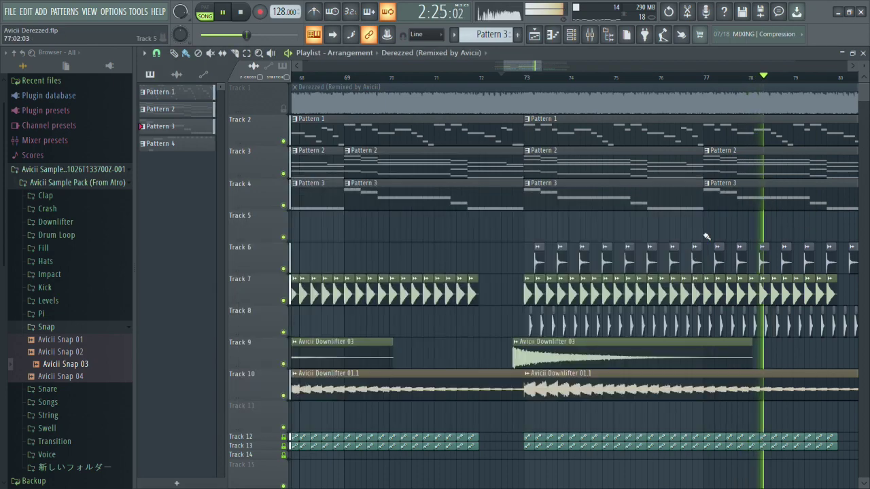
# Compare the adjusted lead sound with the soloed reference audio on Track 1, then return to the remake tracks.
pyautogui.scroll(-3, 537, 240)
pyautogui.scroll(1, 532, 241)
pyautogui.rightClick(284, 109)
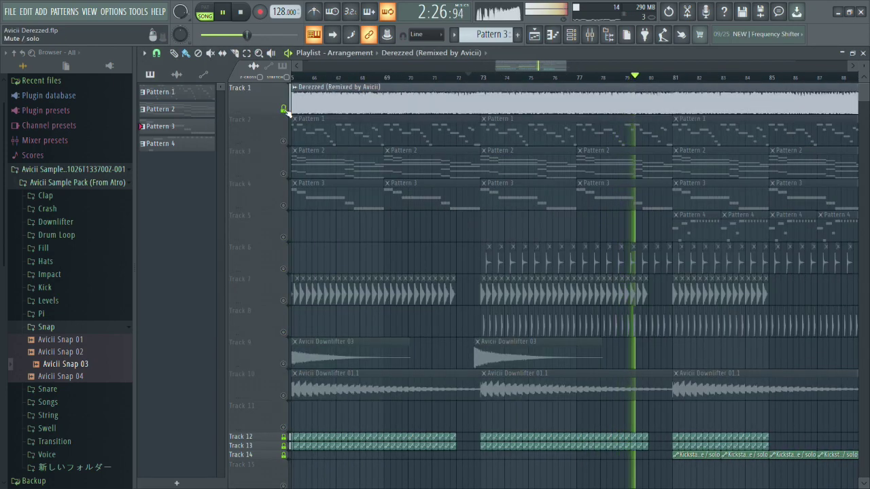
pyautogui.rightClick(284, 109)
pyautogui.click(284, 109)
# Replay the section after bar 73 and lower the volume fader of mixer Insert 10.
pyautogui.click(501, 76)
pyautogui.click(590, 34)
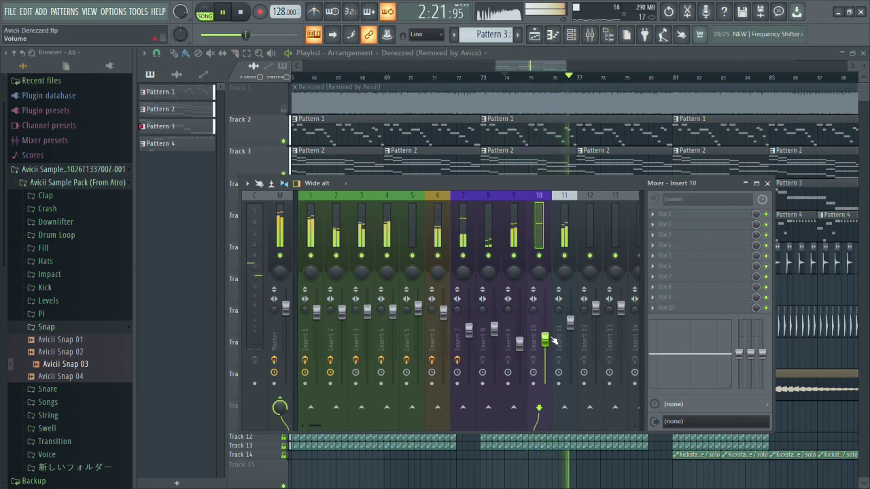
pyautogui.press('F9')
# Check the new mixer balance against the Derezzed reference by switching the Track 1 solo on and off.
pyautogui.rightClick(284, 109)
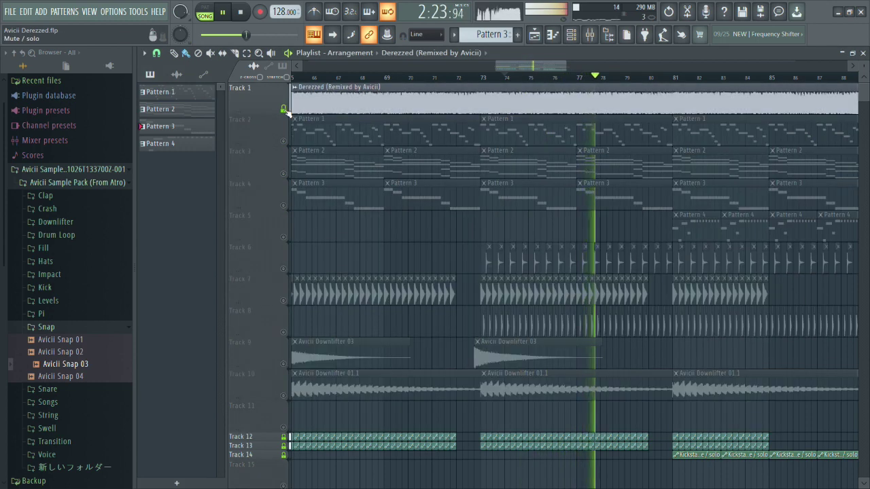
pyautogui.rightClick(284, 108)
pyautogui.click(284, 108)
pyautogui.scroll(-6, 482, 216)
pyautogui.scroll(1, 482, 215)
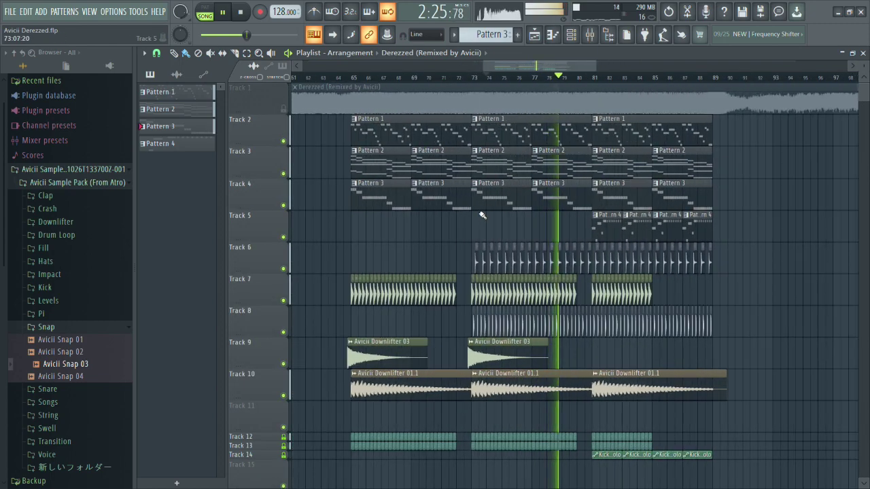
pyautogui.rightClick(284, 109)
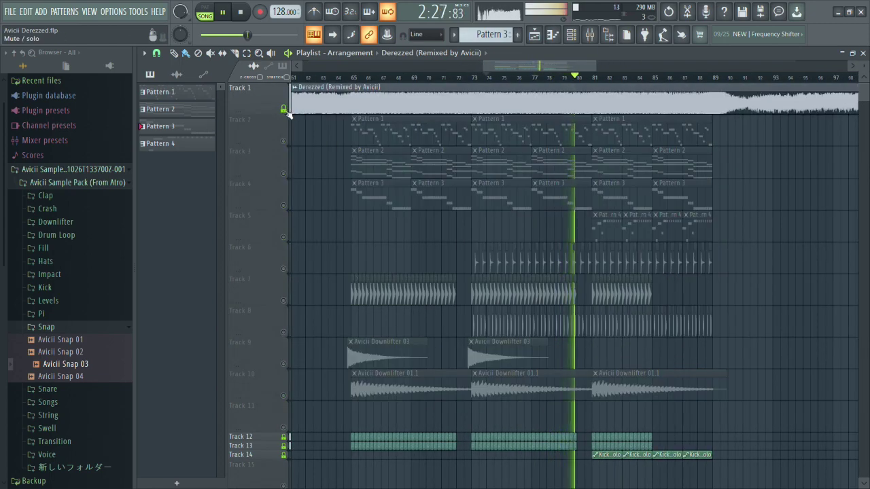
pyautogui.click(284, 109)
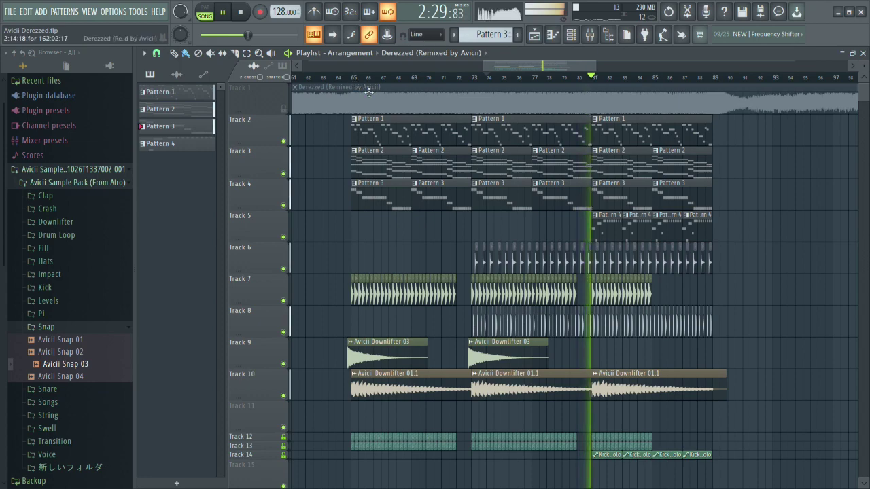
# Insert an empty playlist track below the reference audio, shrink Track 15 and enlarge Track 12.
pyautogui.scroll(-4, 422, 204)
pyautogui.scroll(-3, 537, 286)
pyautogui.moveTo(637, 372); pyautogui.dragTo(389, 99)
pyautogui.click(389, 99)
pyautogui.scroll(-3, 359, 288)
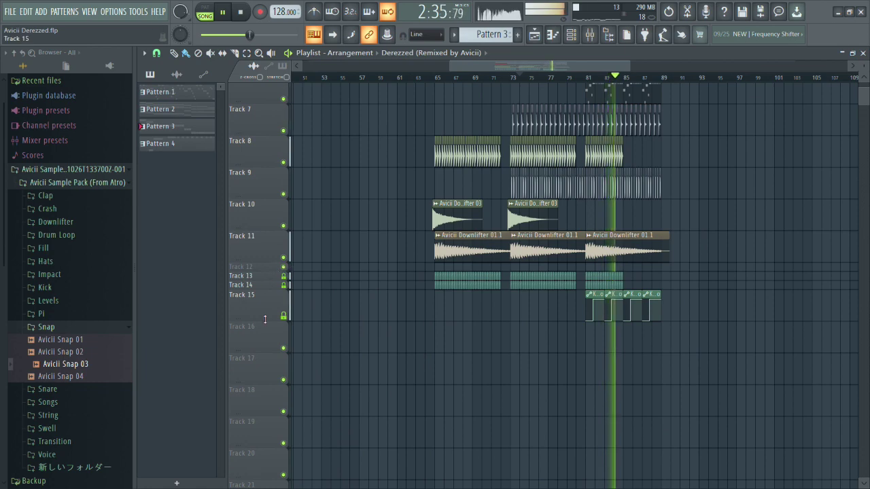
pyautogui.moveTo(265, 319); pyautogui.dragTo(273, 314)
pyautogui.moveTo(277, 276); pyautogui.dragTo(279, 299)
pyautogui.scroll(6, 366, 229)
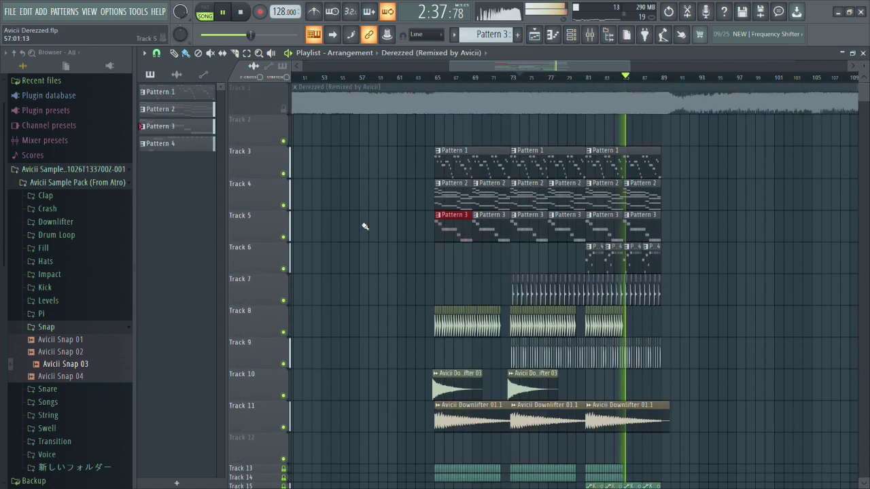
# Restart playback at bar 65 and show the Unsorted instrument channels in the channel rack.
pyautogui.scroll(2, 481, 206)
pyautogui.click(471, 230)
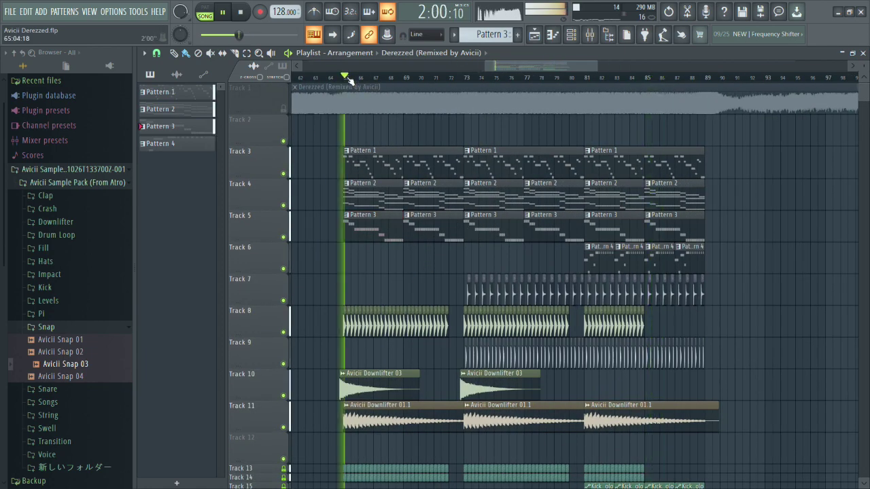
pyautogui.click(571, 34)
pyautogui.scroll(-1, 583, 60)
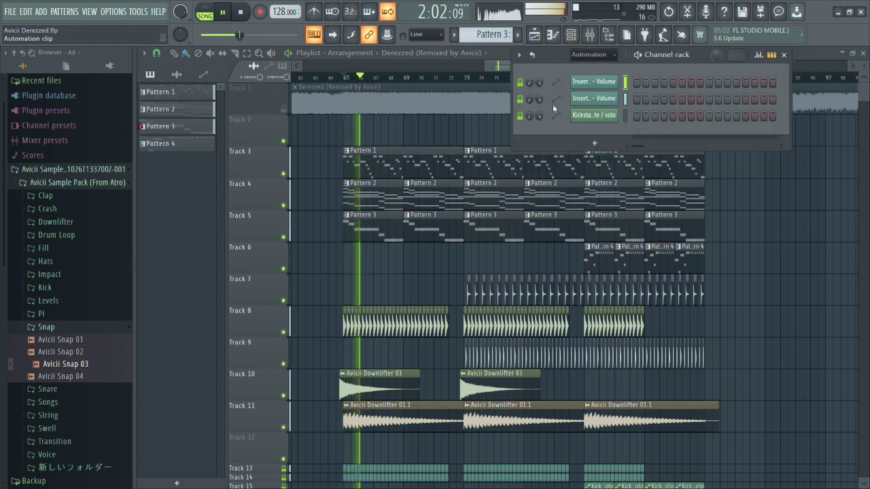
pyautogui.press('space')
pyautogui.scroll(-1, 584, 60)
pyautogui.press('space')
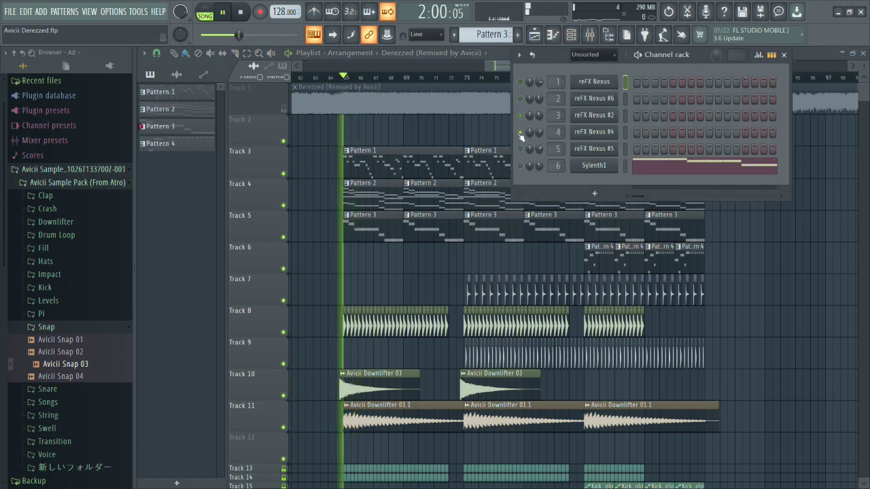
# Open the reFX Nexus #4 instrument and audition its factory lead presets from LD Classic JP Leader 1 up to LD Cosmic Coverage.
pyautogui.click(593, 132)
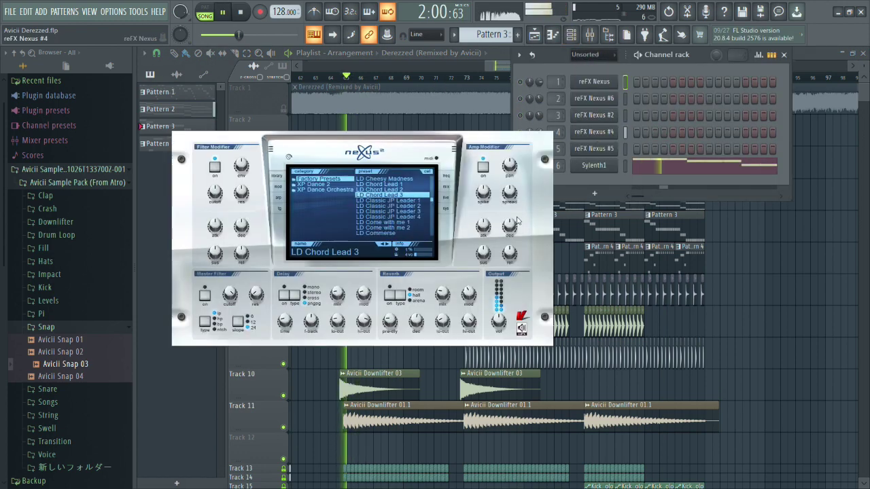
pyautogui.click(387, 245)
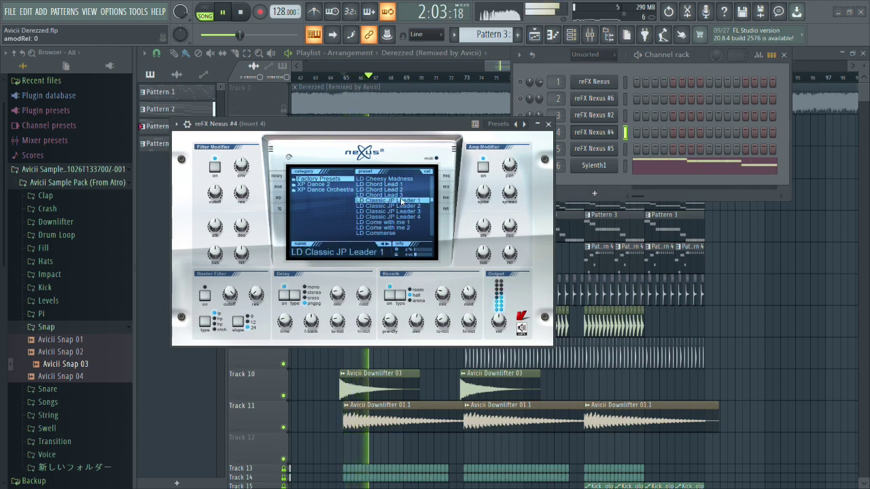
pyautogui.click(387, 244)
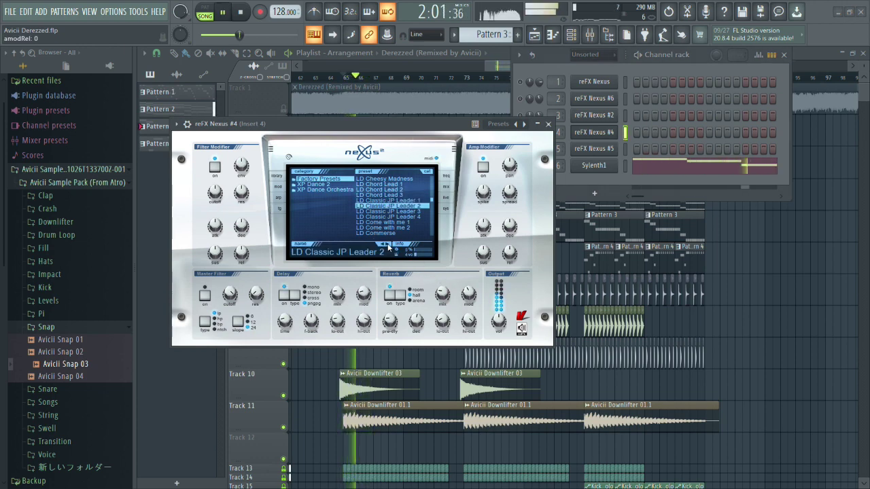
pyautogui.click(387, 245)
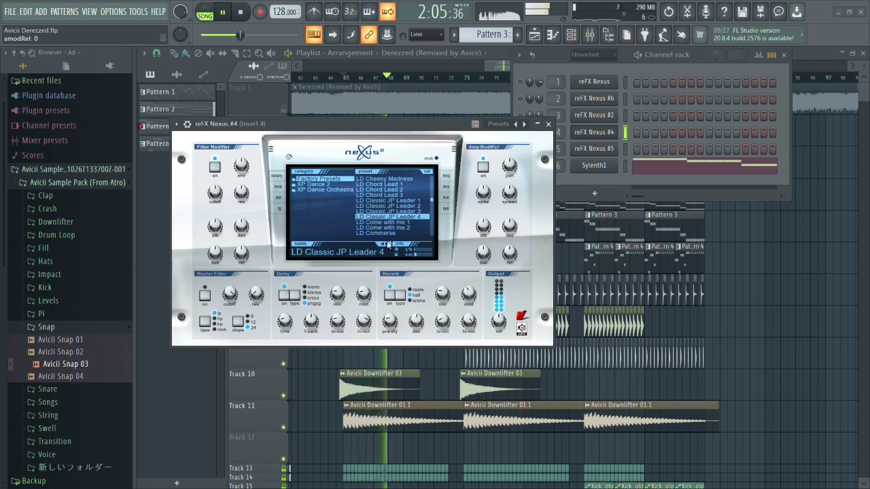
pyautogui.click(387, 245)
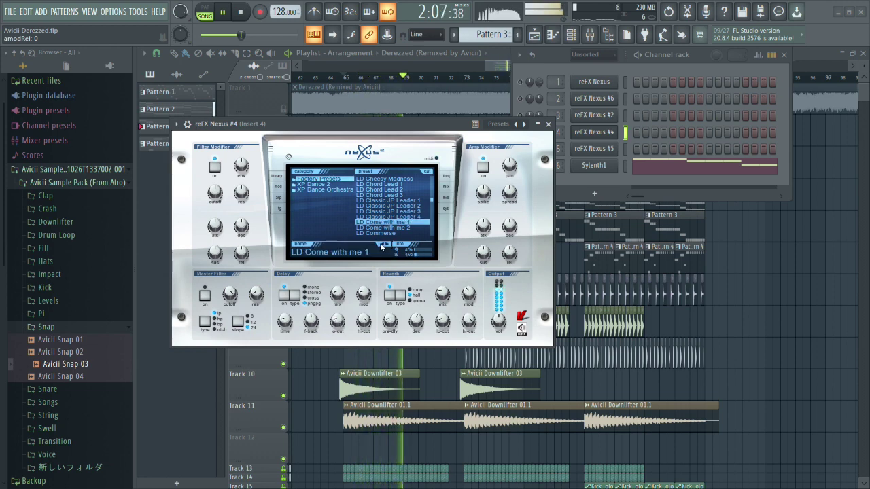
pyautogui.click(382, 245)
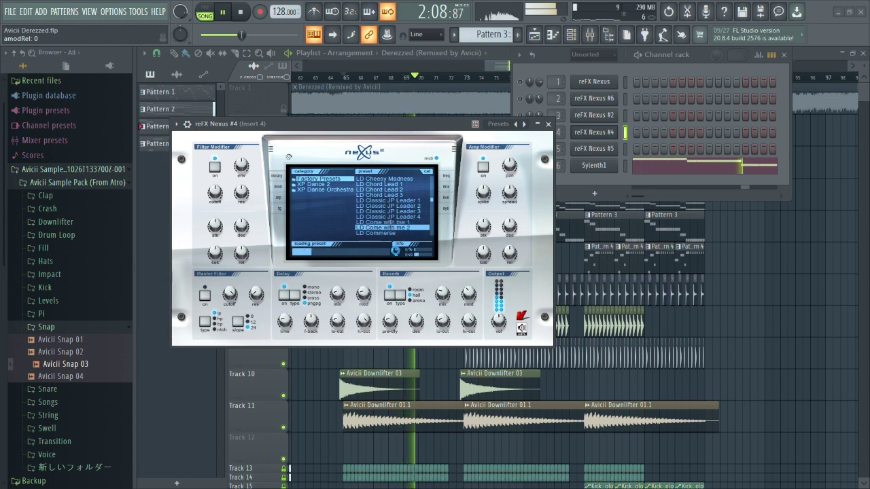
pyautogui.click(388, 245)
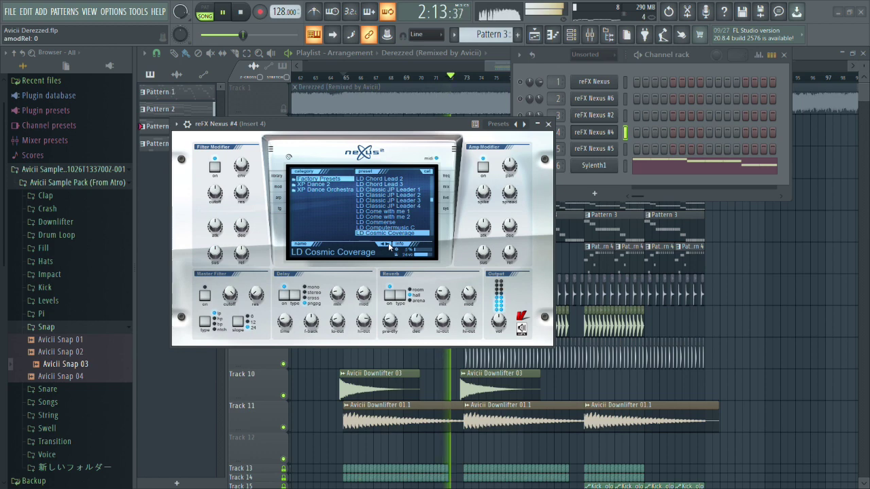
# Audition the reFX Nexus #4 lead presets through the LD Dance Saw group against the playing song.
pyautogui.click(388, 246)
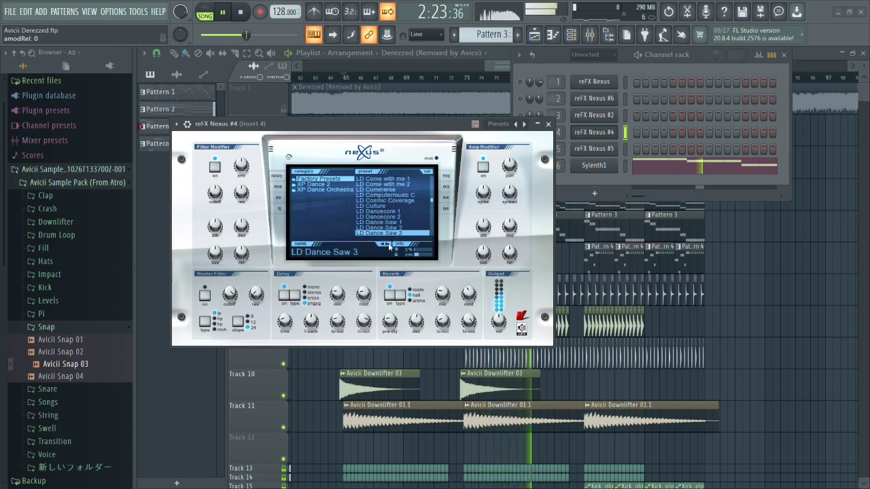
pyautogui.click(389, 246)
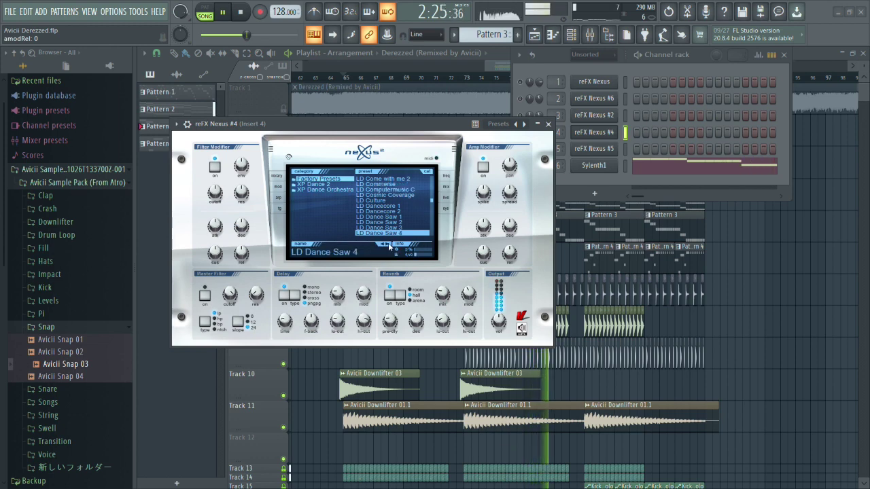
pyautogui.click(389, 246)
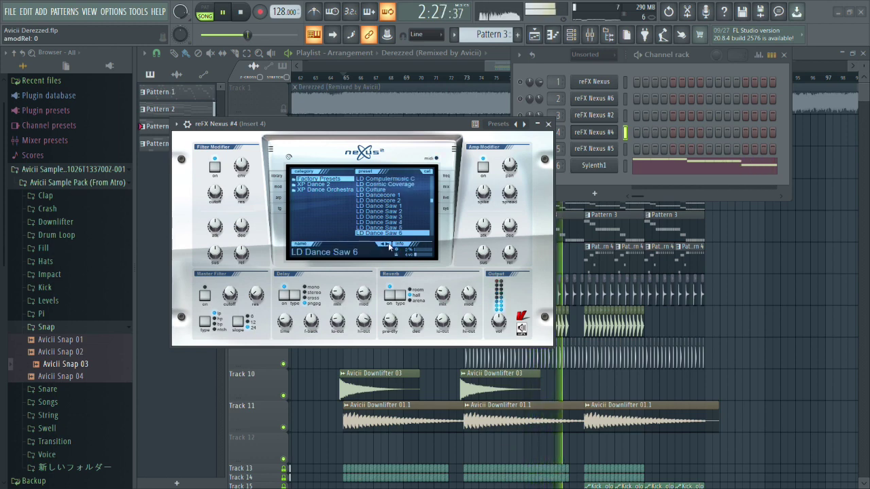
pyautogui.click(389, 247)
pyautogui.click(389, 247)
pyautogui.click(389, 247)
# Restart playback and step the reFX Nexus #4 lead presets from LD Detuned Lead 11 up to around LD Dynamite.
pyautogui.press('space')
pyautogui.click(388, 245)
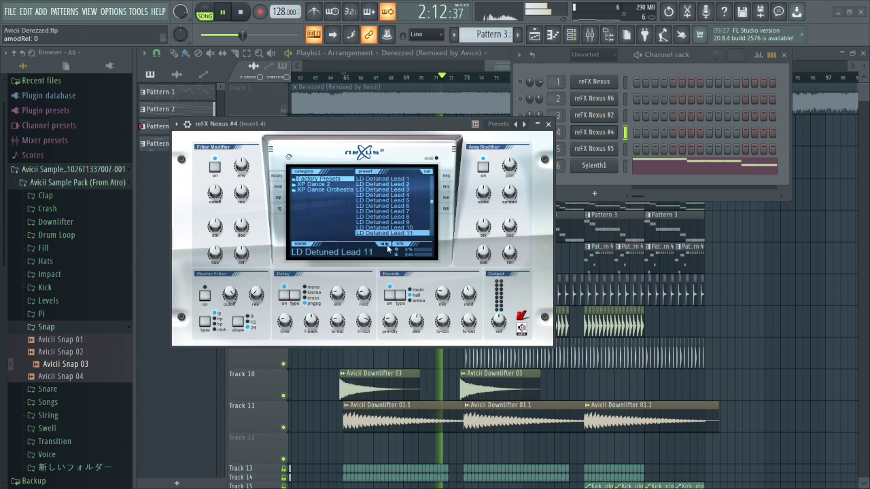
pyautogui.click(387, 245)
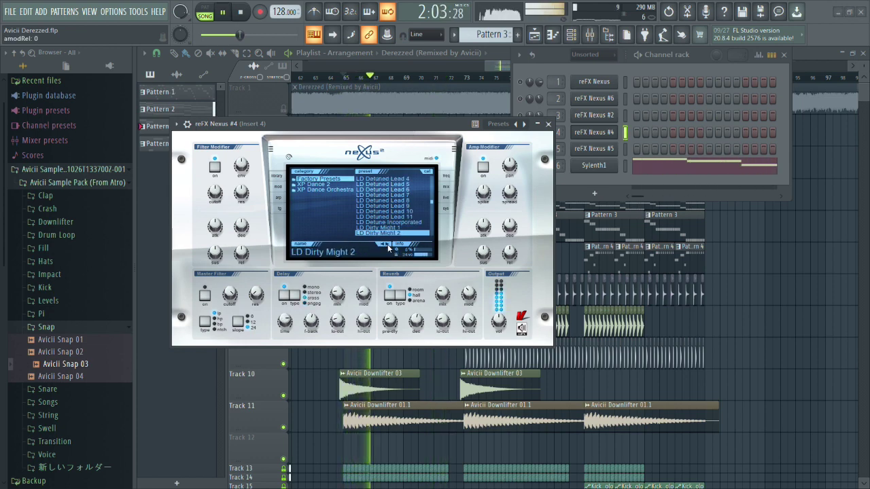
pyautogui.click(388, 247)
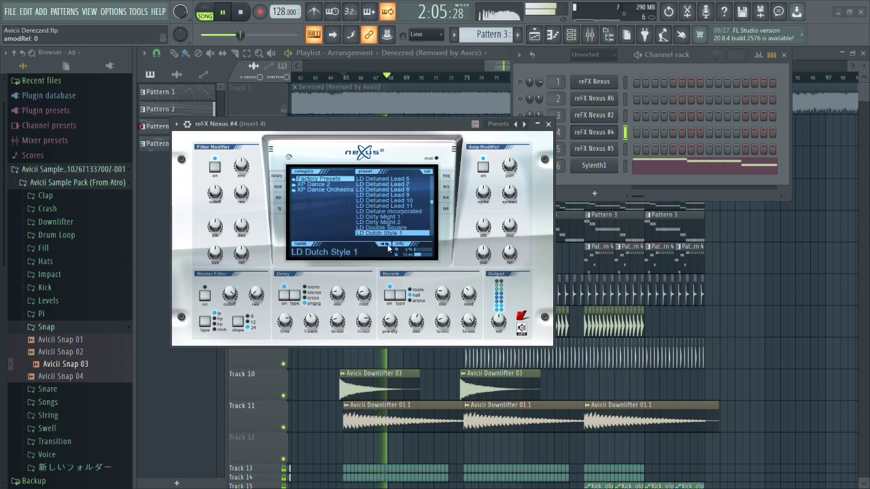
pyautogui.click(387, 245)
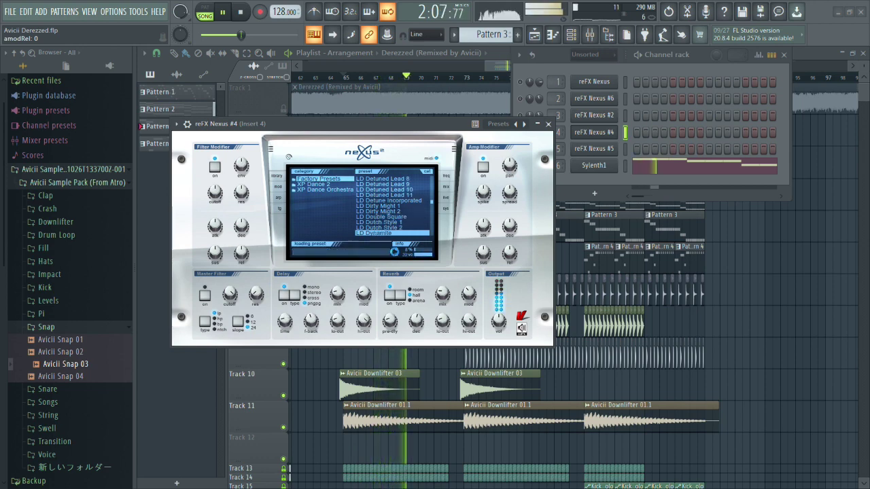
pyautogui.click(383, 244)
# Open the Pattern 2 notes of reFX Nexus #4 in the piano roll and examine the upper chord notes.
pyautogui.moveTo(495, 48); pyautogui.dragTo(518, 51)
pyautogui.click(681, 134)
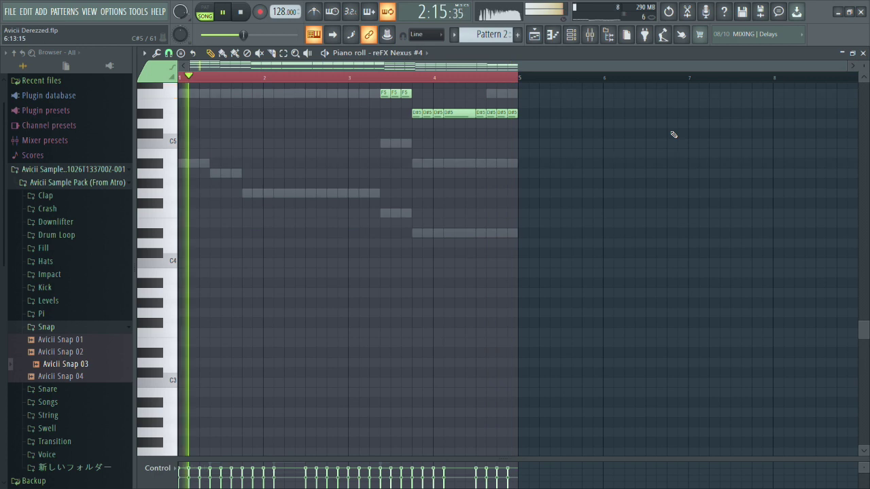
pyautogui.scroll(3, 638, 156)
# End the solo of the reFX Nexus #4 channel and lower its channel volume to about 44%.
pyautogui.click(571, 34)
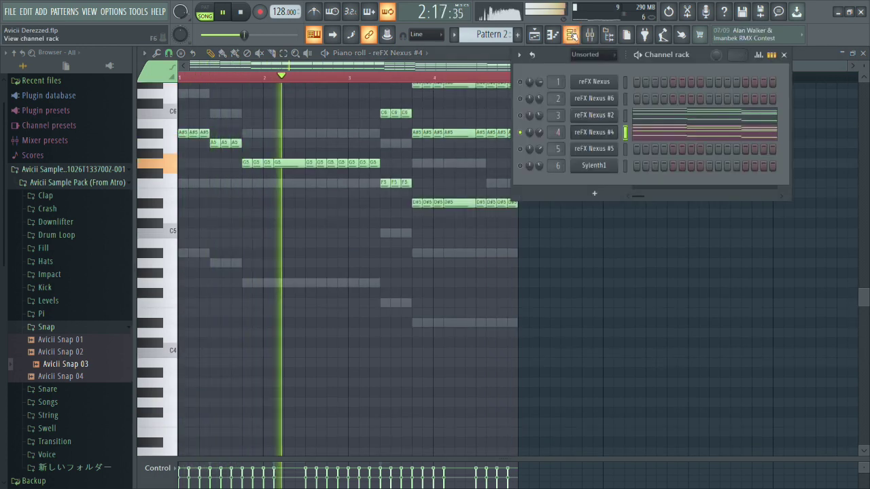
pyautogui.rightClick(520, 132)
pyautogui.scroll(-5, 539, 134)
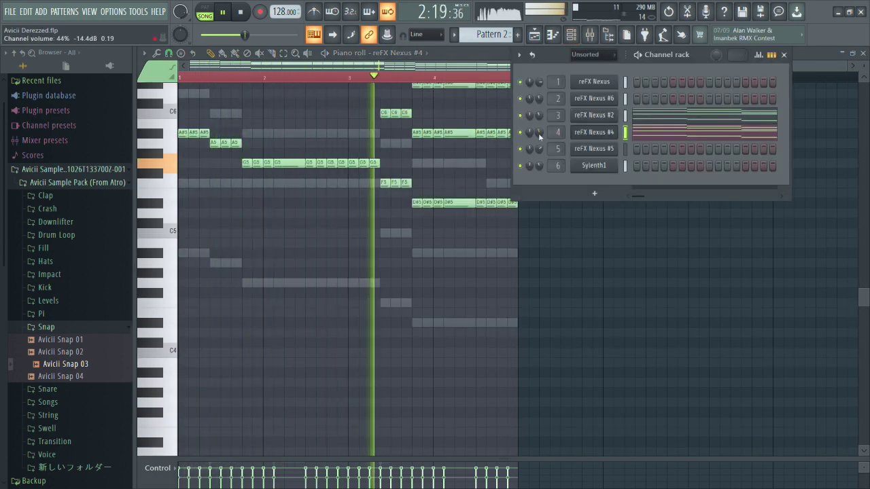
# Return to the playlist and place an extra Pattern 2 clip on Track 4 at bar 61, before the existing clips.
pyautogui.click(534, 35)
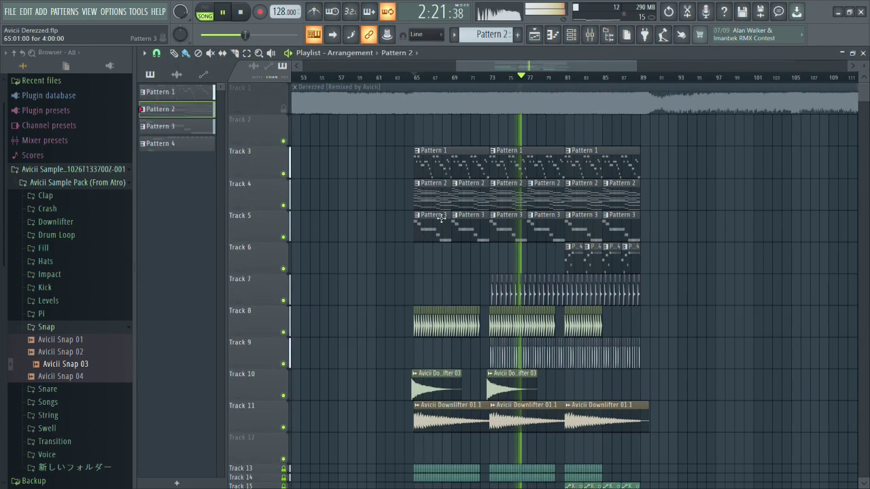
pyautogui.click(377, 77)
pyautogui.scroll(3, 380, 170)
pyautogui.moveTo(390, 190); pyautogui.dragTo(408, 184)
pyautogui.scroll(4, 409, 181)
# Compare the Pattern 2 chords before bar 65 with the Derezzed reference by switching the Track 1 solo on and off.
pyautogui.rightClick(284, 109)
pyautogui.click(352, 76)
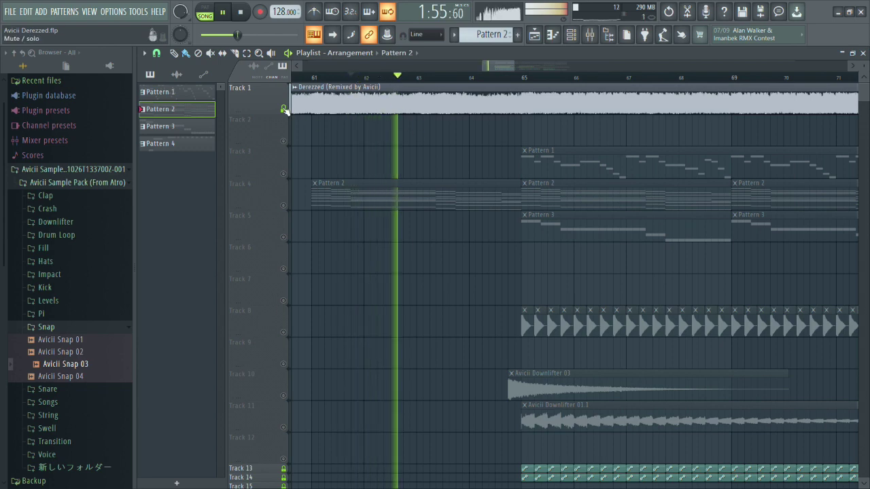
pyautogui.click(284, 110)
pyautogui.keyDown('ctrl'); pyautogui.click(284, 109); pyautogui.keyUp('ctrl')
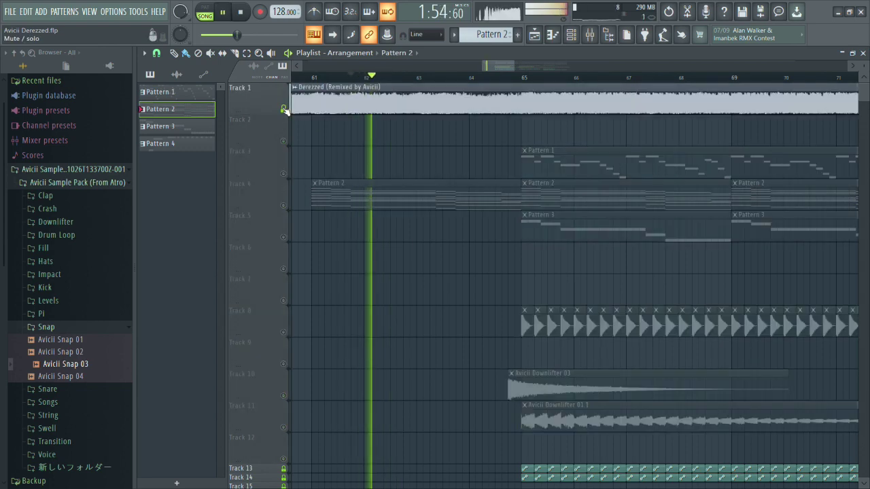
pyautogui.click(284, 110)
# Boost high shelf band 7 in the Fruity parametric EQ 2 of mixer Insert 4 to about 11.8 dB at 2536 Hz.
pyautogui.press('F9')
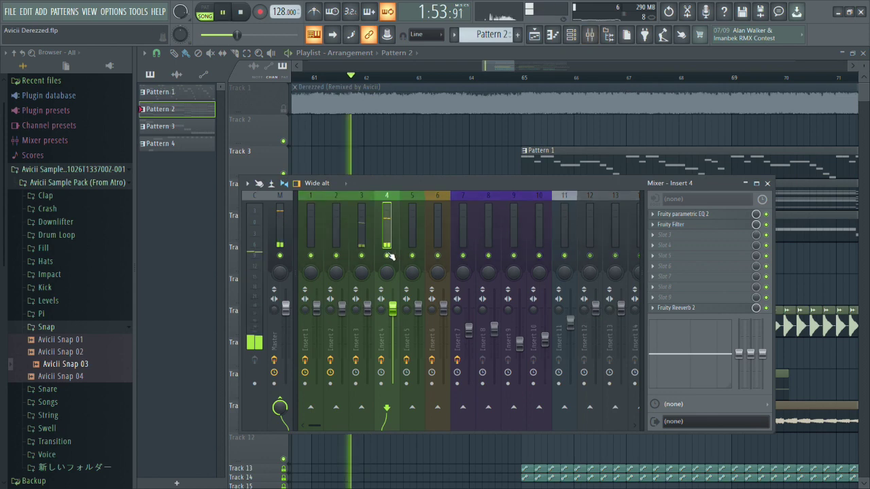
pyautogui.click(703, 215)
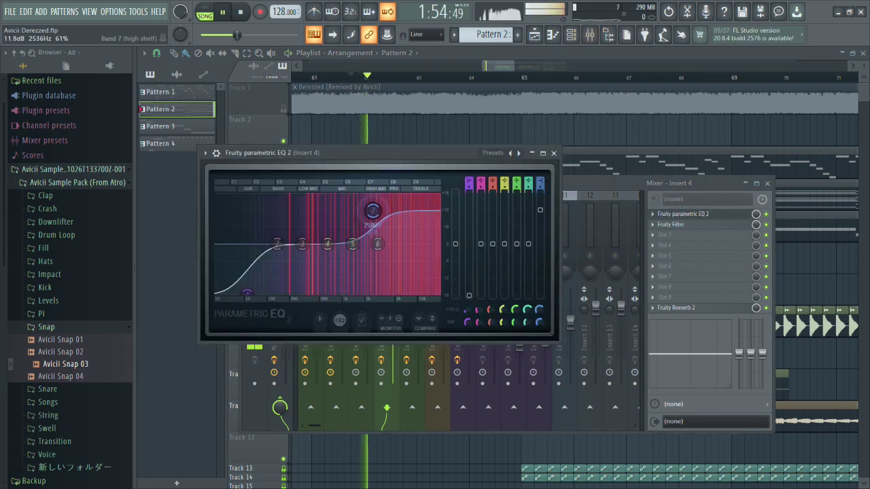
pyautogui.click(553, 152)
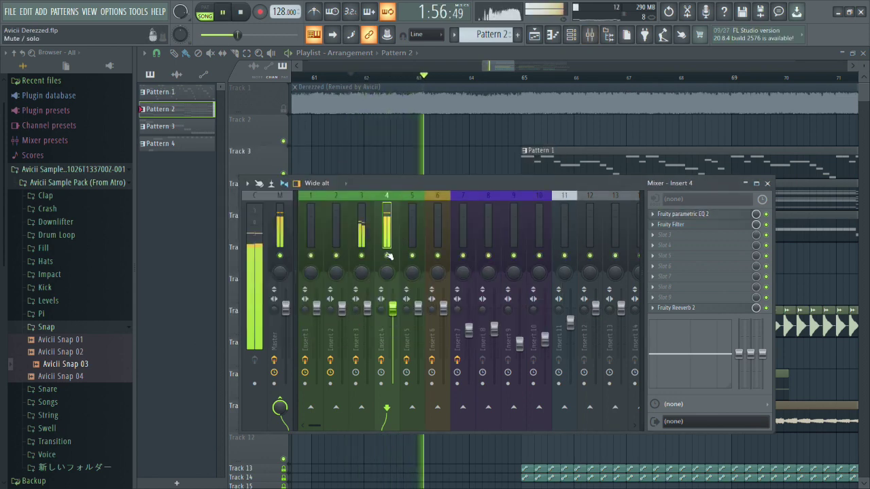
# Compare with the Track 1 reference and set Insert 4's high shelf band 7 to about 9.2 dB at 2818 Hz.
pyautogui.rightClick(283, 109)
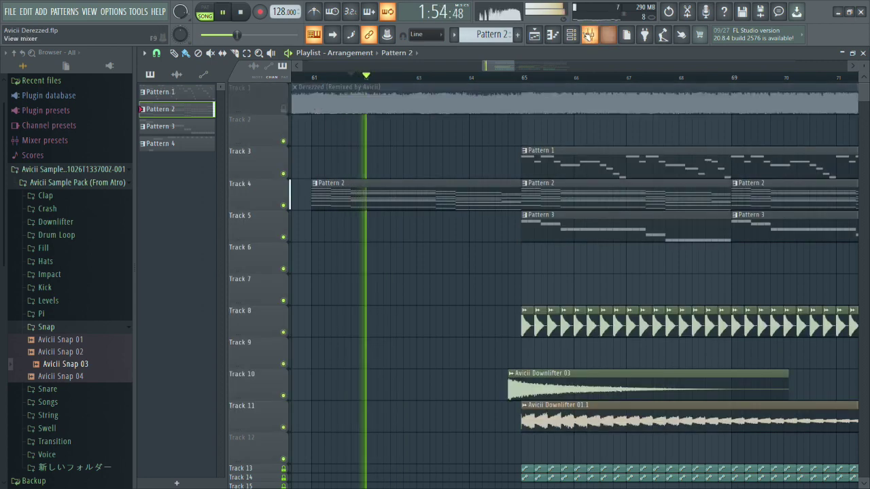
pyautogui.press('F9')
pyautogui.click(713, 213)
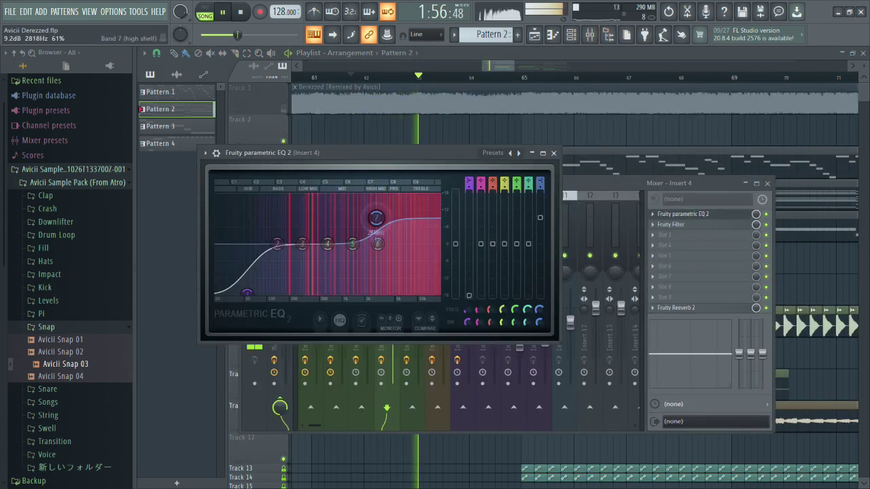
pyautogui.click(566, 154)
# Hide the mixer and delete the extra Pattern 2 clip at bar 61 on Track 4.
pyautogui.press('F9')
pyautogui.press('F6')
pyautogui.press('F6')
pyautogui.rightClick(423, 197)
pyautogui.scroll(-2, 446, 217)
pyautogui.scroll(-4, 446, 217)
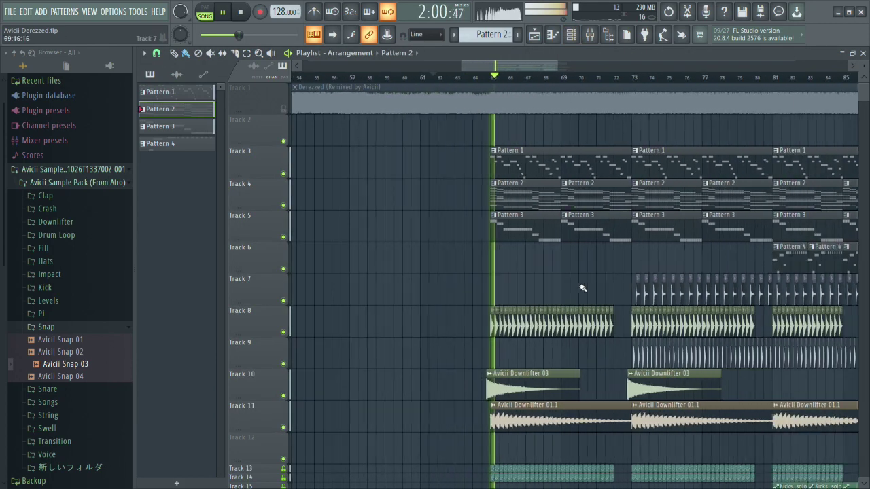
pyautogui.scroll(4, 598, 288)
pyautogui.scroll(-1, 564, 283)
pyautogui.scroll(-1, 557, 282)
pyautogui.scroll(3, 479, 271)
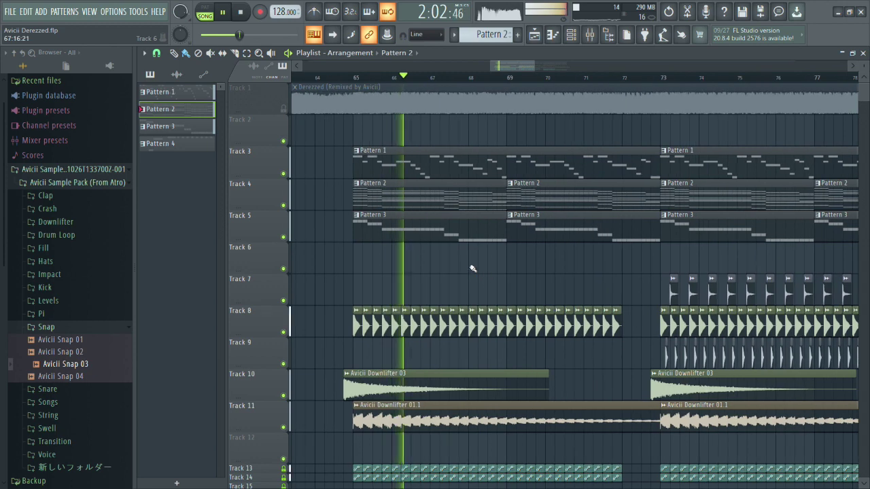
pyautogui.scroll(-3, 479, 237)
pyautogui.scroll(2, 468, 225)
# Add a new reFX Nexus channel to the channel rack and load its factory preset FX Noise White.
pyautogui.click(573, 36)
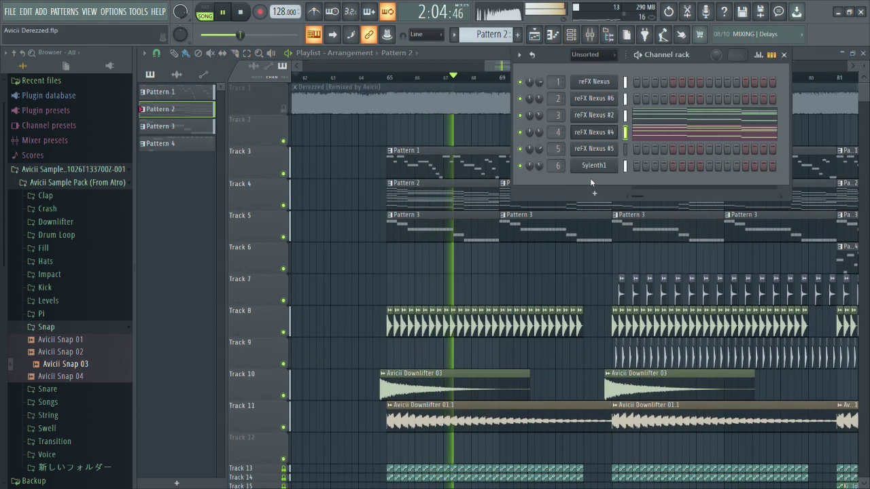
pyautogui.click(595, 194)
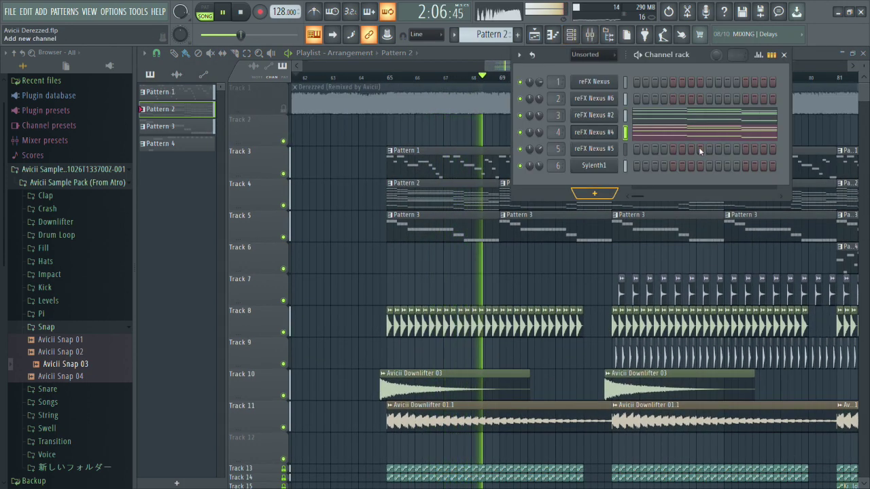
pyautogui.click(631, 229)
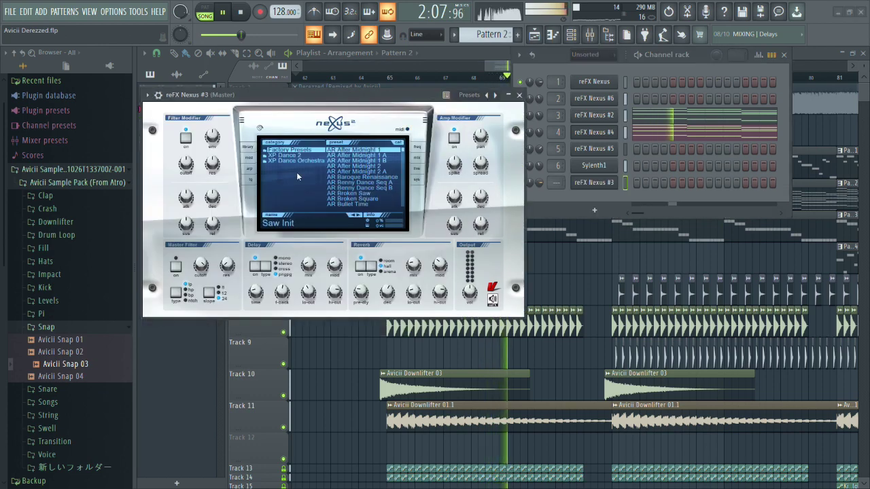
pyautogui.moveTo(405, 156); pyautogui.dragTo(402, 170)
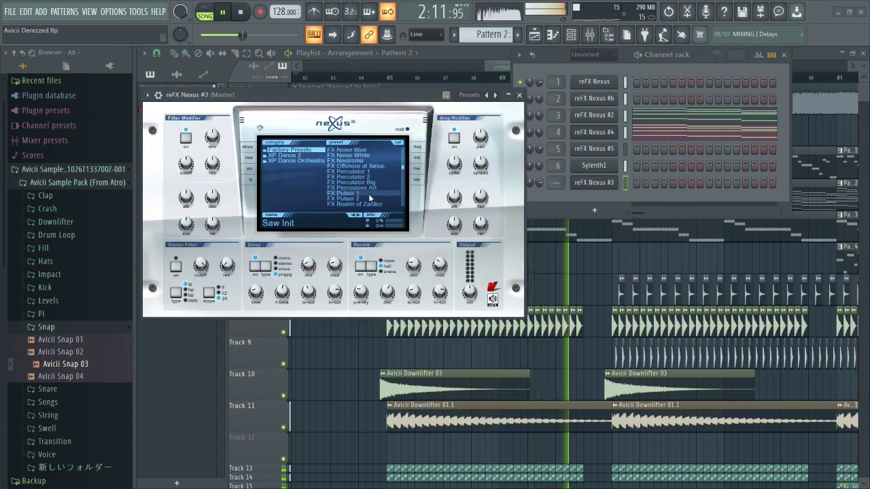
pyautogui.click(383, 155)
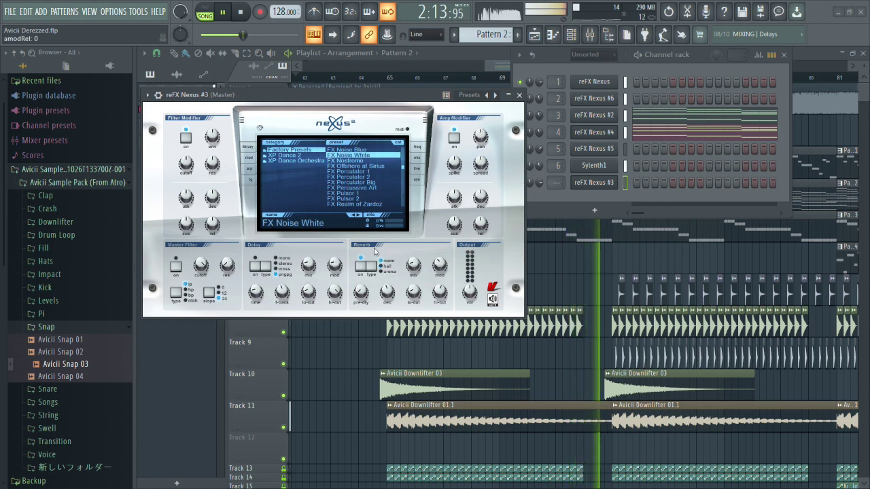
# Give the new reFX Nexus #3 channel the Pattern 2 chord notes and route it to mixer Insert 12.
pyautogui.click(518, 95)
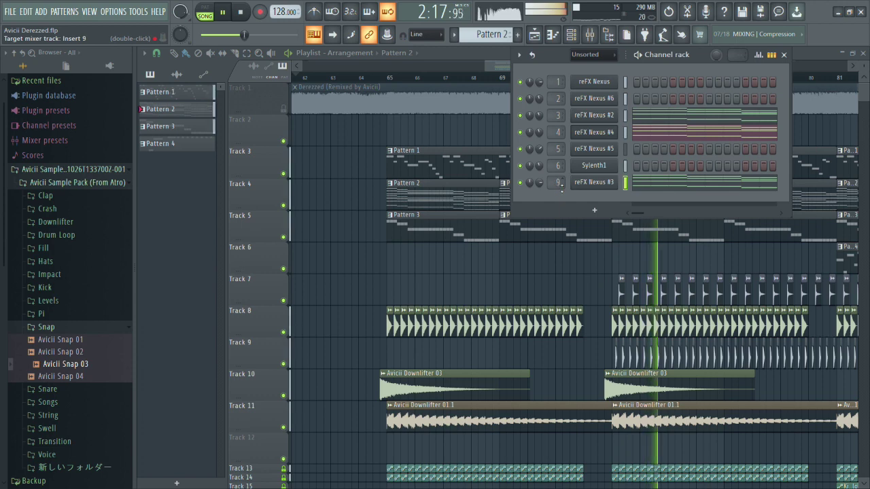
pyautogui.click(590, 34)
pyautogui.click(589, 34)
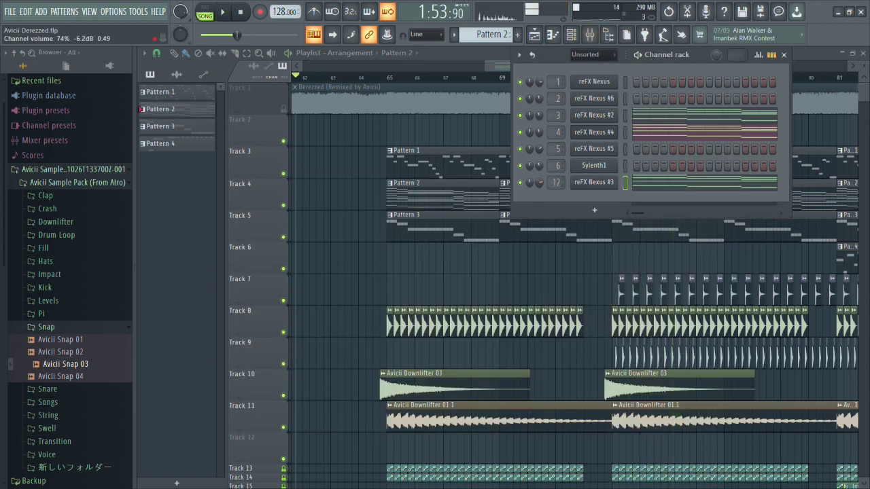
pyautogui.click(590, 34)
pyautogui.click(590, 34)
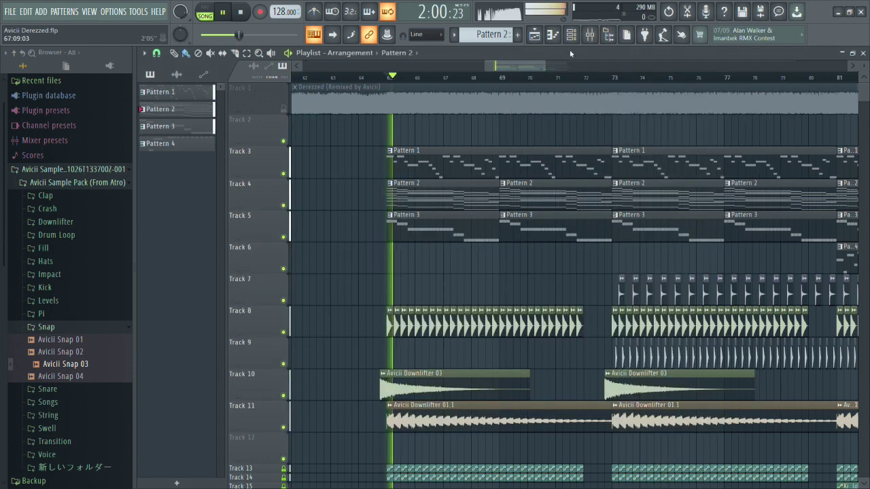
# Solo the reFX Nexus #3 white-noise channel and move it up two places, directly below reFX Nexus #4.
pyautogui.click(590, 34)
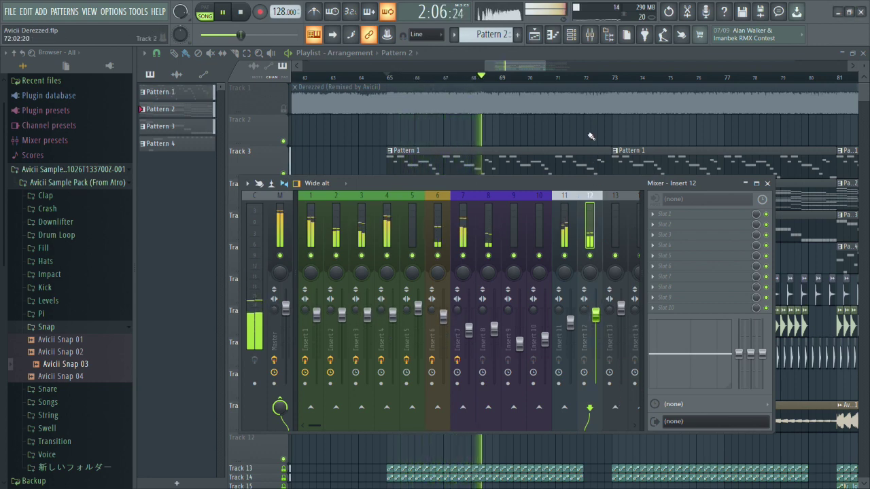
pyautogui.click(590, 35)
pyautogui.click(572, 37)
pyautogui.rightClick(520, 182)
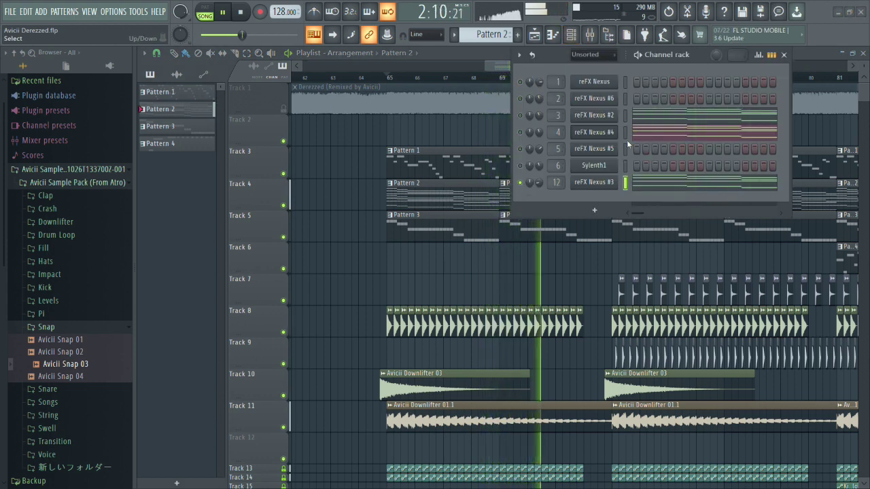
pyautogui.hotkey('alt', 'Up')
pyautogui.hotkey('alt', 'Up')
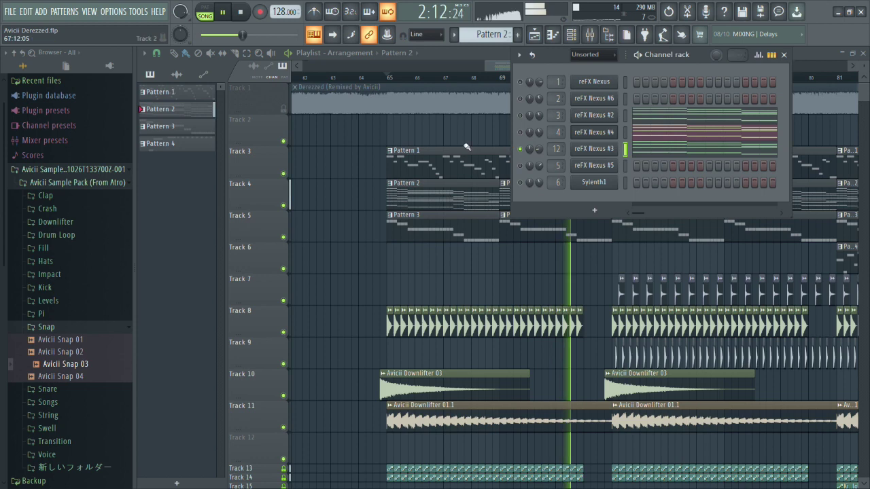
# Solo the Track 1 reference around bar 63 and compare it with the remake's drop at bar 65.
pyautogui.click(344, 76)
pyautogui.rightClick(284, 109)
pyautogui.press('space')
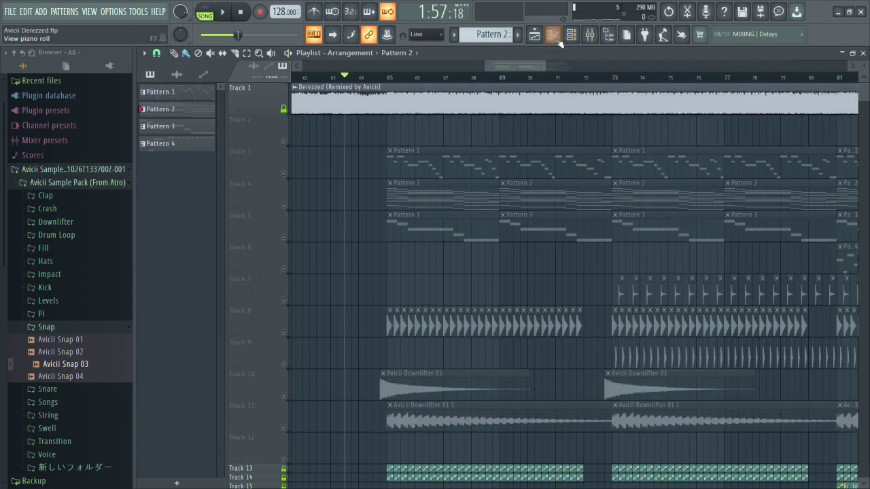
pyautogui.click(551, 34)
pyautogui.click(552, 34)
pyautogui.press('space')
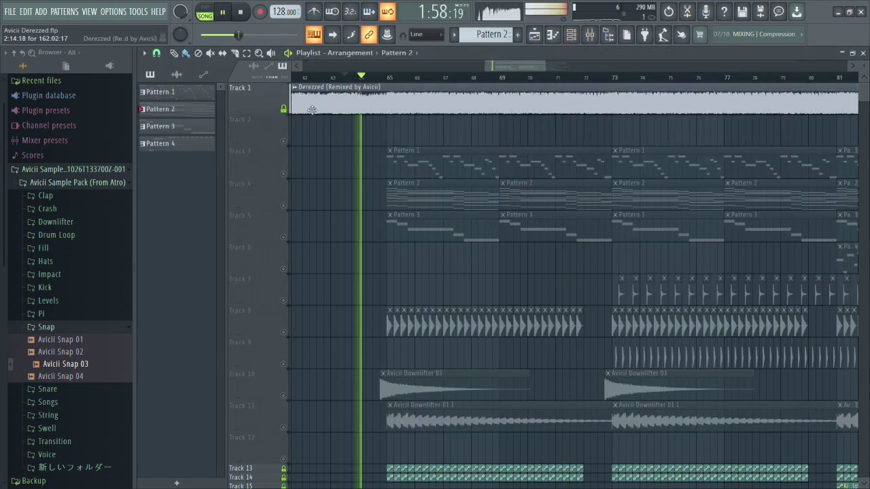
pyautogui.press('space')
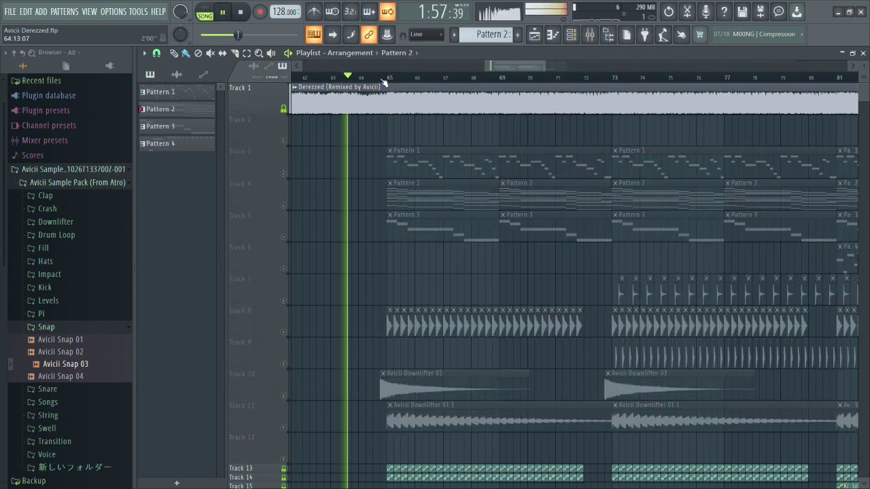
pyautogui.click(388, 77)
pyautogui.rightClick(284, 109)
pyautogui.press('space')
pyautogui.press('space')
# Add Fruity parametric EQ 2 to Insert 12, pull band 1 fully down as a low cut and boost the band 7 high shelf.
pyautogui.click(571, 34)
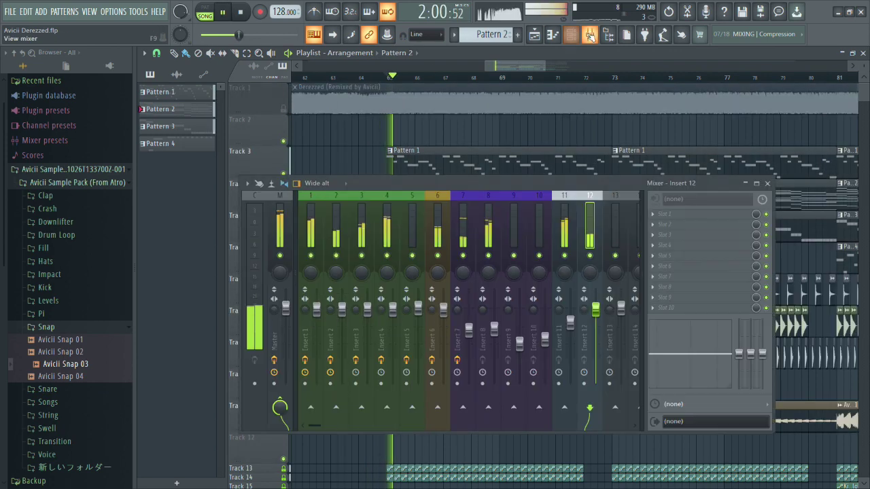
pyautogui.click(556, 472)
pyautogui.moveTo(426, 214); pyautogui.dragTo(426, 233)
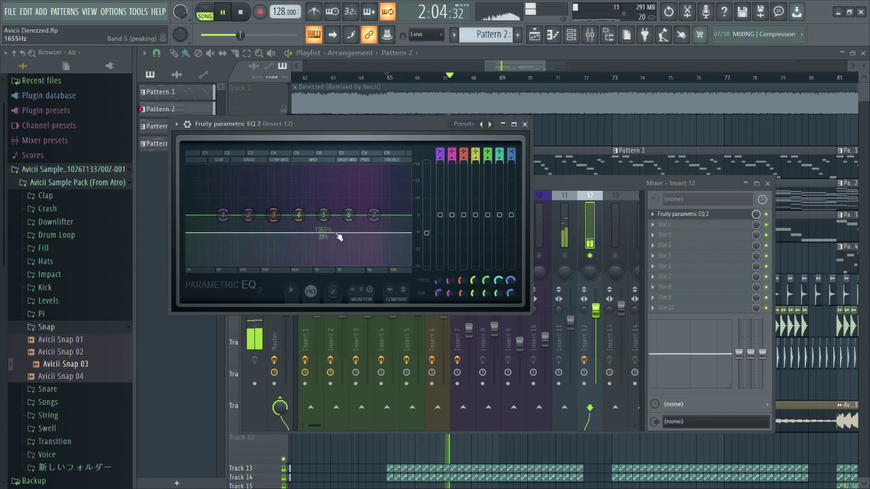
pyautogui.hotkey('ctrl', 'z')
pyautogui.moveTo(225, 218); pyautogui.dragTo(338, 266)
pyautogui.moveTo(372, 217); pyautogui.dragTo(347, 166)
pyautogui.moveTo(338, 265); pyautogui.dragTo(323, 265)
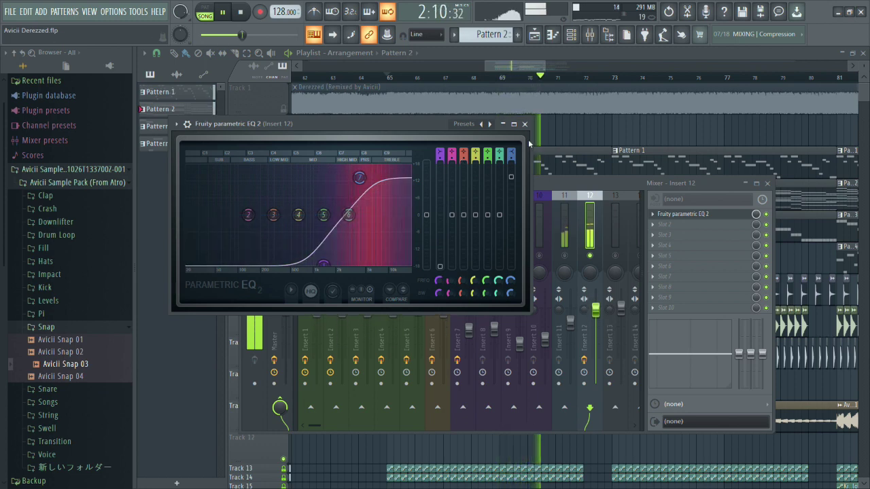
pyautogui.click(524, 124)
# Add a second Fruity parametric EQ 2 in Insert 12's slot 2, cutting the lows with band 1 and boosting band 7 around 4.6 kHz.
pyautogui.click(536, 472)
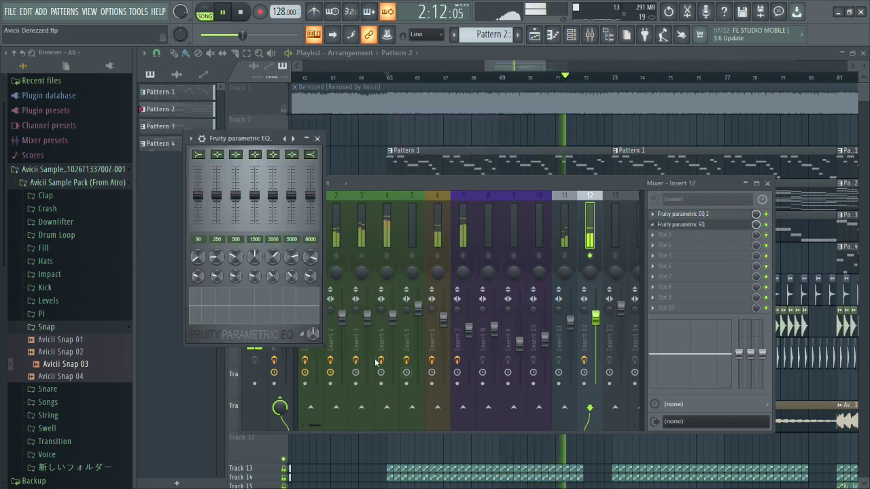
pyautogui.click(670, 235)
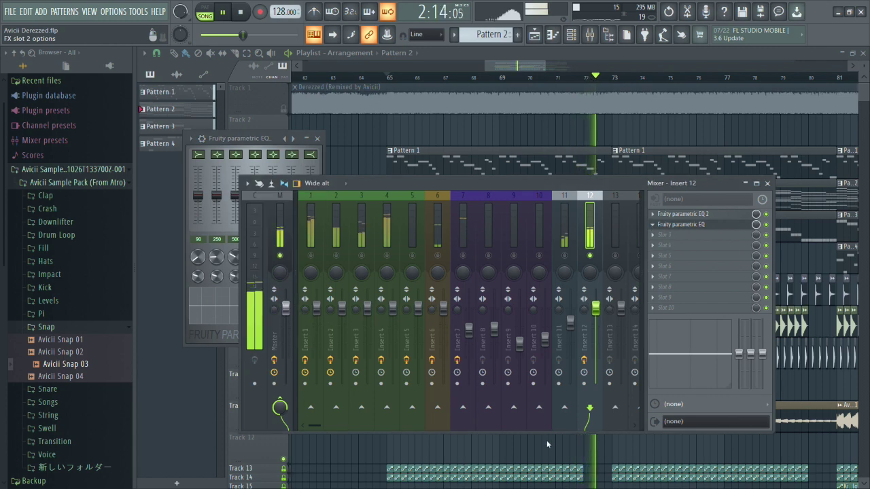
pyautogui.click(529, 472)
pyautogui.moveTo(238, 231); pyautogui.dragTo(343, 279)
pyautogui.moveTo(387, 230); pyautogui.dragTo(380, 201)
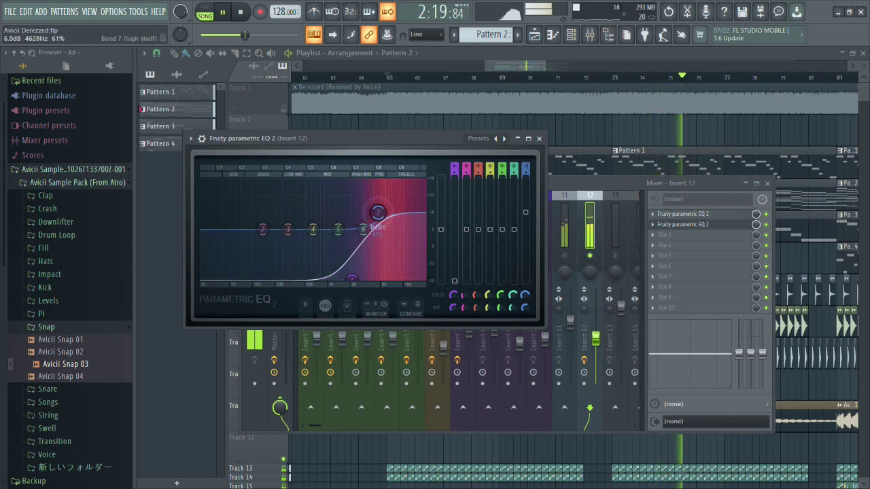
pyautogui.click(539, 138)
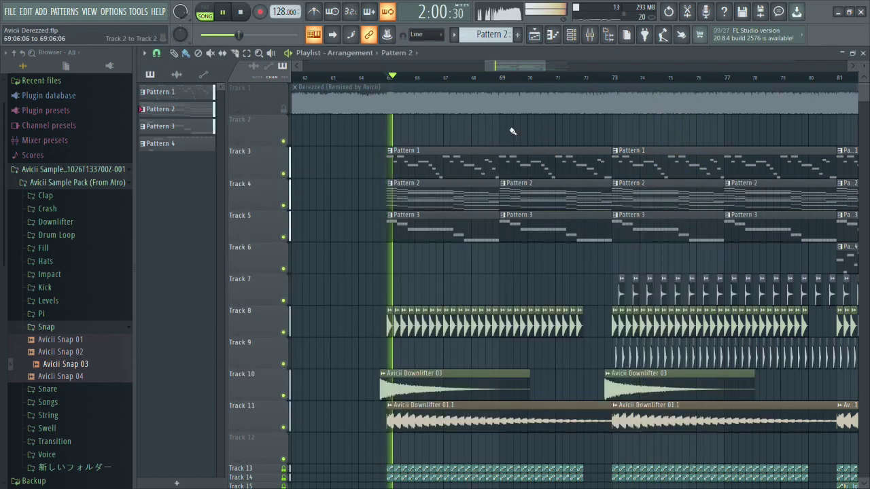
# Play the remake from bar 65 and compare it with the soloed Track 1 reference at bar 69.
pyautogui.scroll(2, 513, 131)
pyautogui.press('F6')
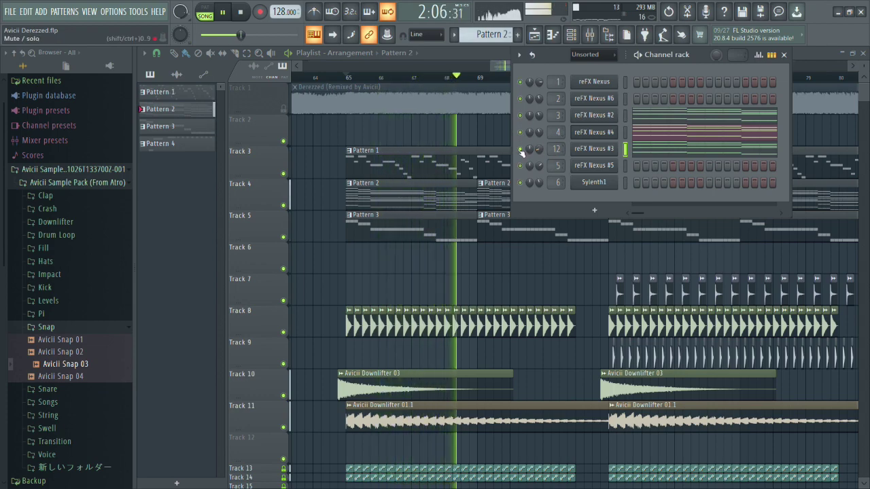
pyautogui.press('F6')
pyautogui.scroll(-2, 479, 292)
pyautogui.scroll(2, 482, 281)
pyautogui.rightClick(284, 110)
pyautogui.click(418, 79)
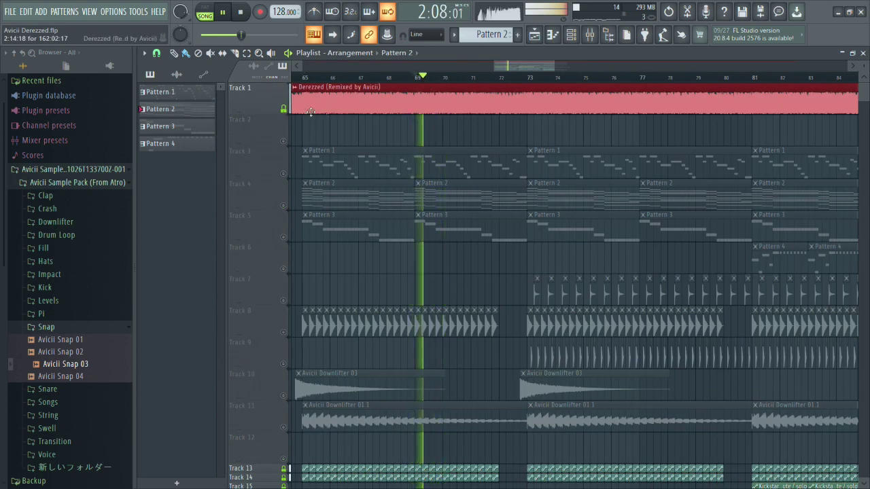
pyautogui.click(284, 108)
# Raise the band 1 low cut in Insert 12's second Fruity parametric EQ 2 to about 5 kHz.
pyautogui.press('F9')
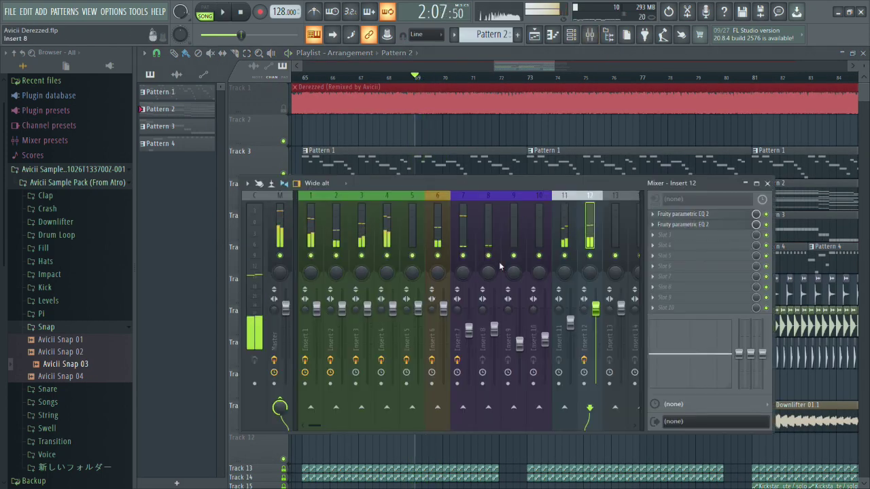
pyautogui.click(683, 224)
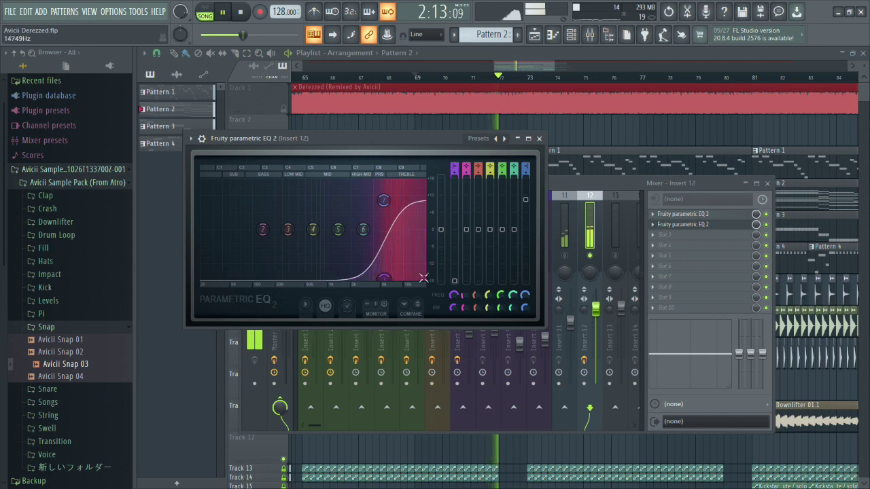
pyautogui.click(539, 139)
pyautogui.press('F9')
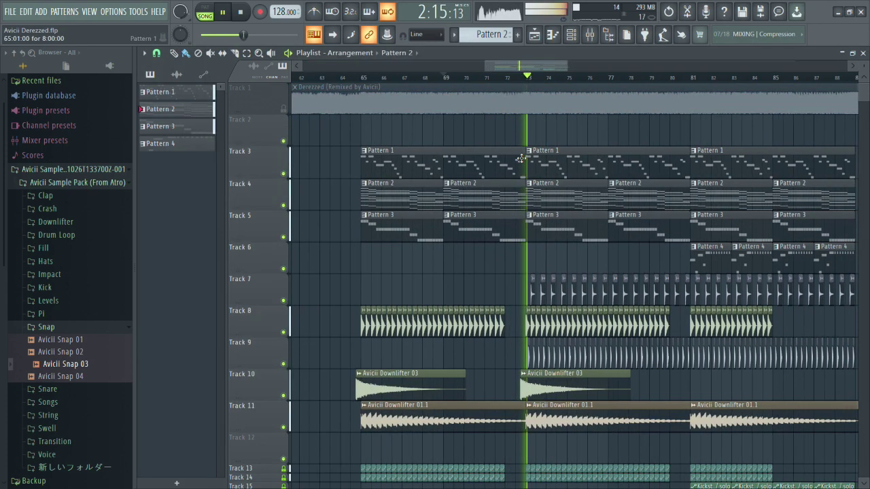
# Replay from bar 69, switching between the remake and the soloed Track 1 reference.
pyautogui.scroll(1, 565, 142)
pyautogui.click(417, 78)
pyautogui.scroll(6, 493, 129)
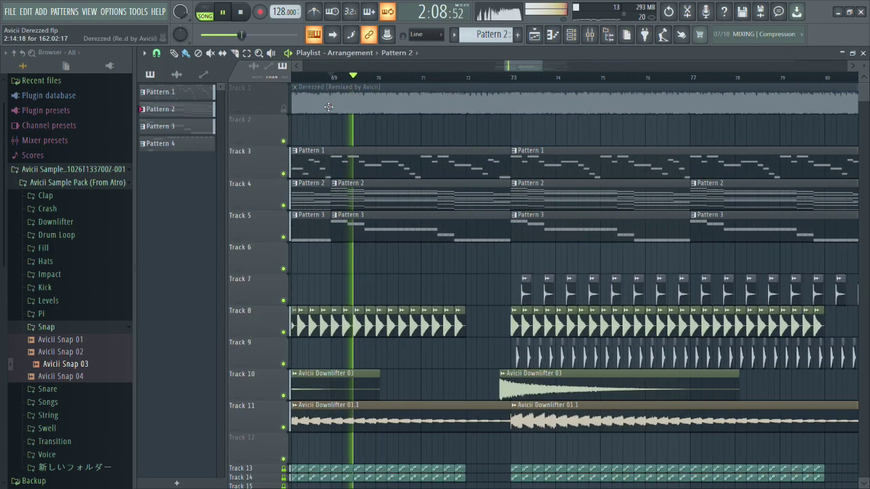
pyautogui.rightClick(284, 110)
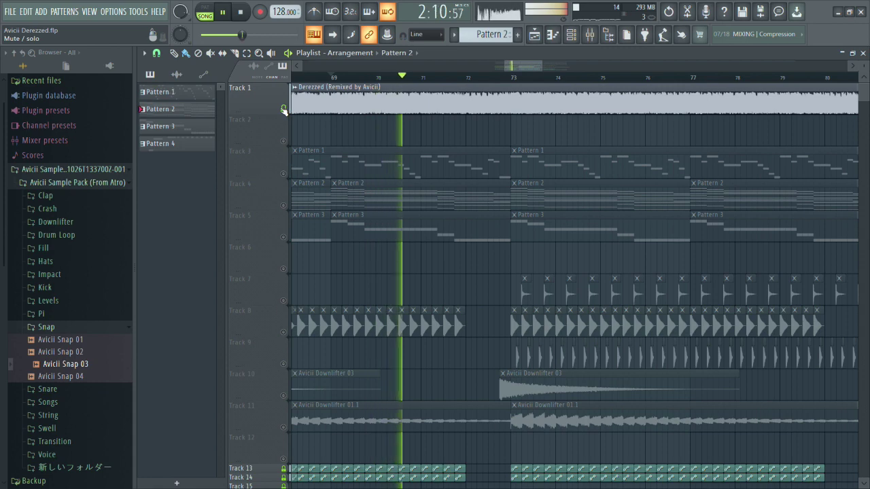
pyautogui.rightClick(284, 110)
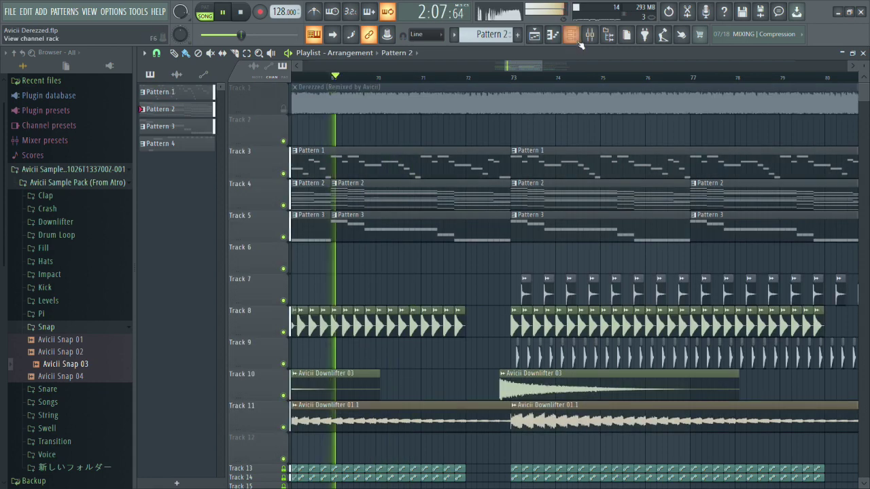
# Raise the band 1 low cut in Insert 12's first Fruity parametric EQ 2 to about 2.5 kHz.
pyautogui.click(590, 35)
pyautogui.click(686, 226)
pyautogui.click(688, 227)
pyautogui.click(677, 216)
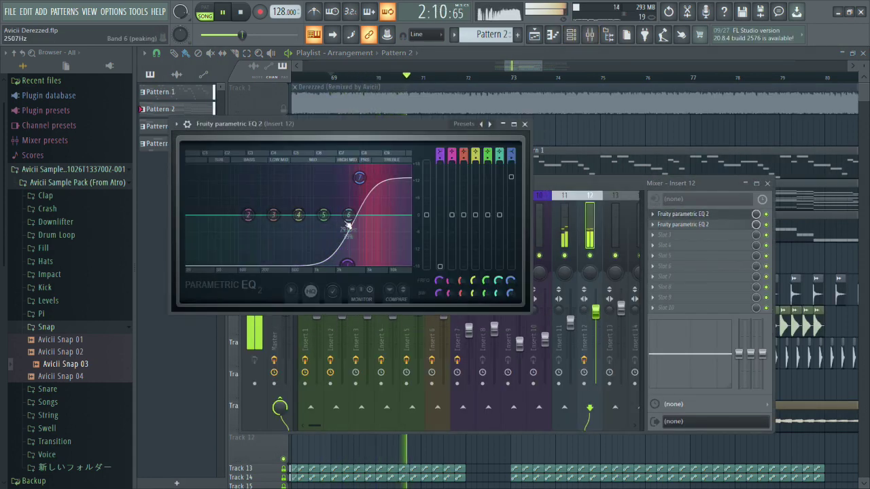
pyautogui.press('Escape')
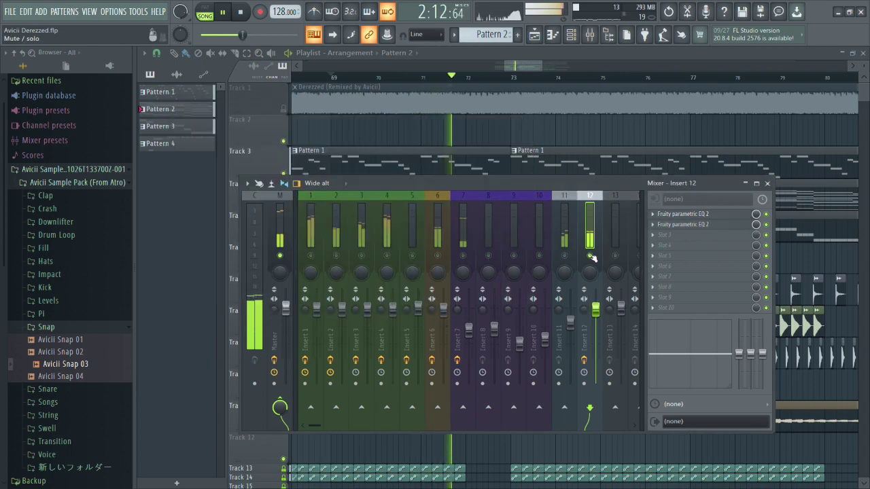
pyautogui.press('F9')
# Compare the remake with the soloed Track 1 reference around bars 73 to 77.
pyautogui.scroll(-3, 532, 146)
pyautogui.scroll(-1, 529, 147)
pyautogui.scroll(1, 532, 148)
pyautogui.moveTo(557, 65); pyautogui.dragTo(581, 65)
pyautogui.rightClick(284, 108)
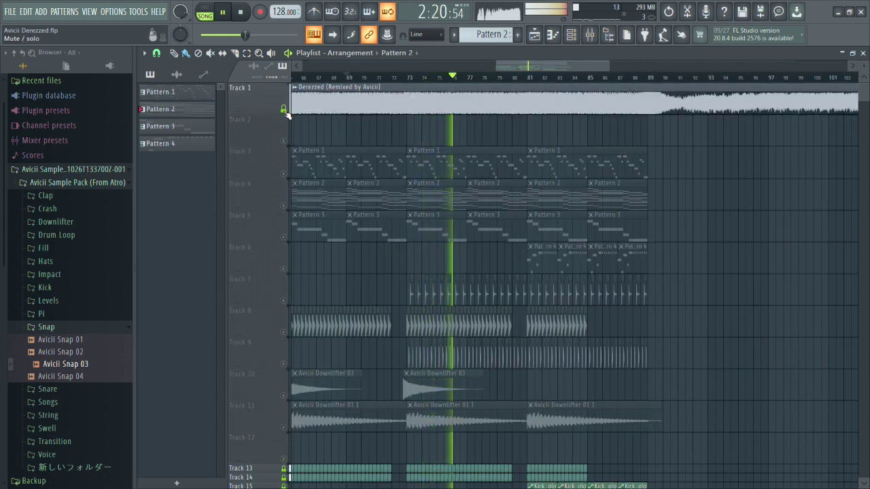
pyautogui.rightClick(284, 110)
pyautogui.click(284, 109)
pyautogui.scroll(-3, 504, 141)
pyautogui.scroll(2, 475, 140)
pyautogui.scroll(-1, 456, 139)
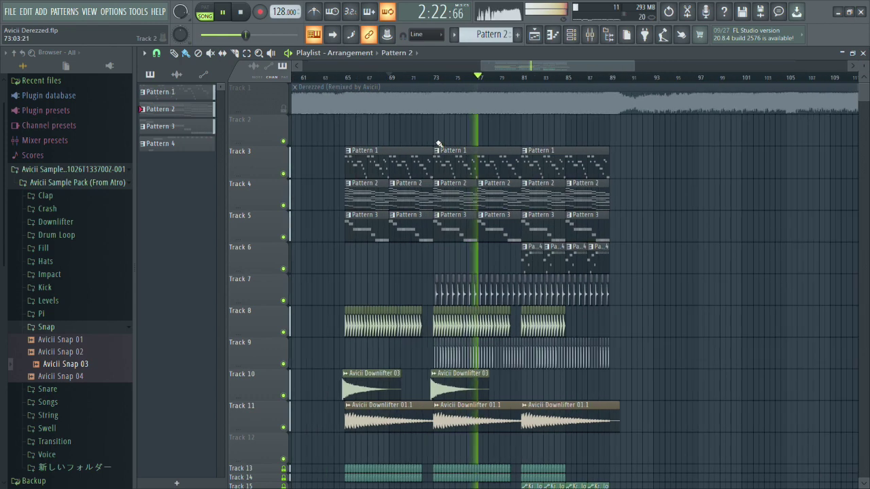
pyautogui.scroll(2, 438, 142)
# Lower band 1 of Insert 3's Fruity parametric EQ 2 to just below 50 Hz and try a slight boost on band 3.
pyautogui.click(590, 36)
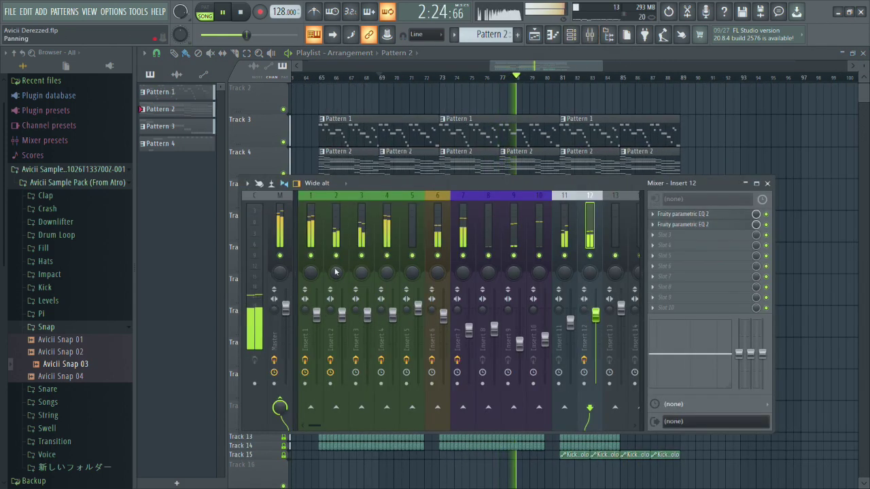
pyautogui.click(368, 263)
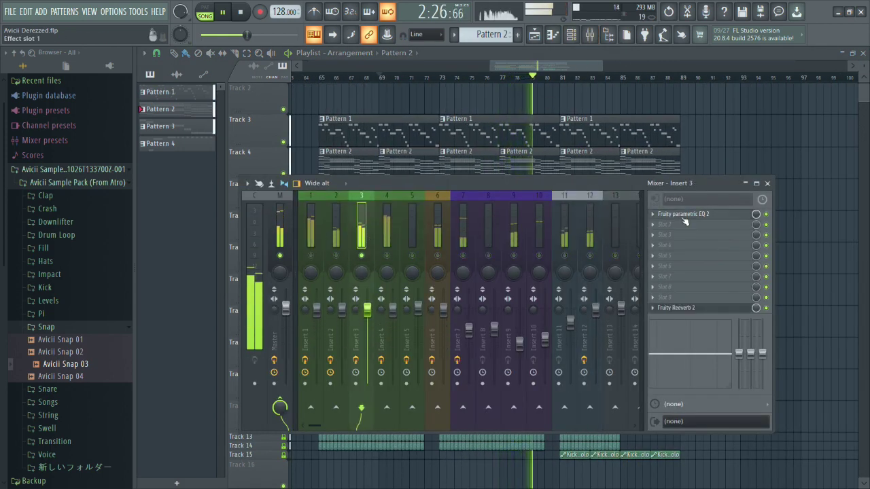
pyautogui.click(683, 214)
pyautogui.moveTo(285, 323); pyautogui.dragTo(273, 322)
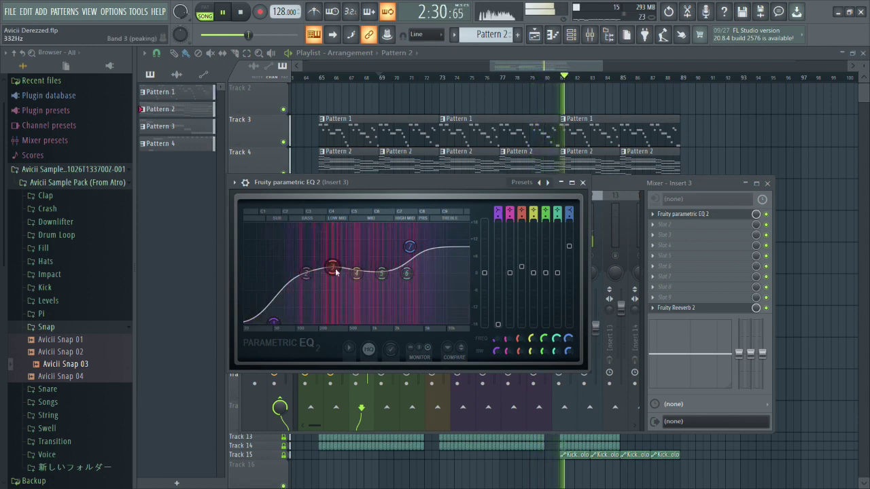
pyautogui.click(582, 183)
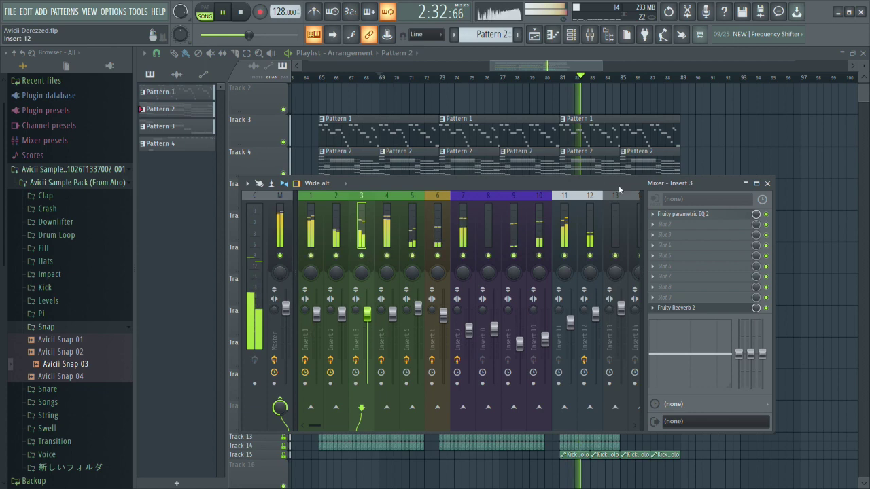
pyautogui.press('F9')
# Restart playback at bar 65 and compare the soloed Track 1 reference with the full remake.
pyautogui.scroll(2, 504, 235)
pyautogui.scroll(-2, 493, 233)
pyautogui.scroll(1, 477, 230)
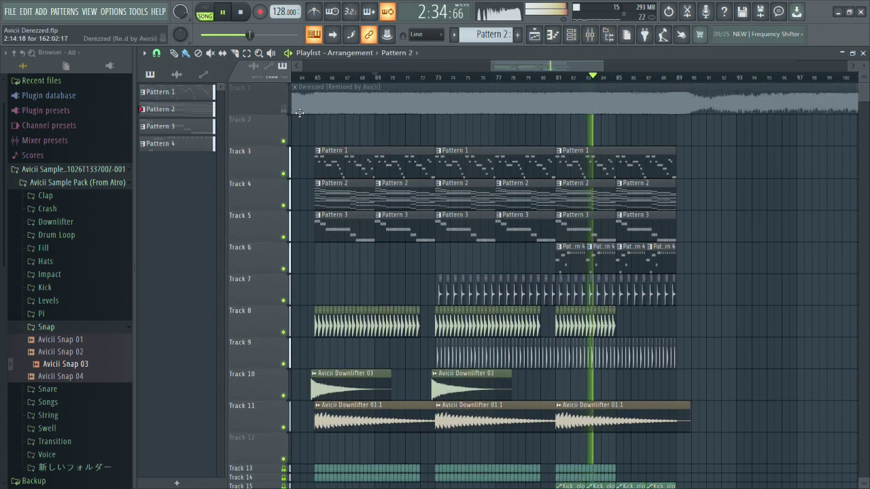
pyautogui.rightClick(284, 109)
pyautogui.click(317, 83)
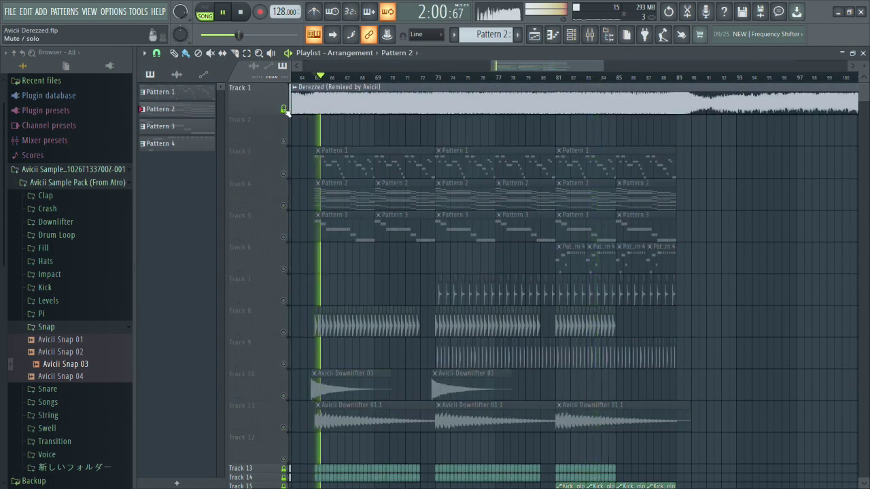
pyautogui.rightClick(284, 109)
pyautogui.click(284, 109)
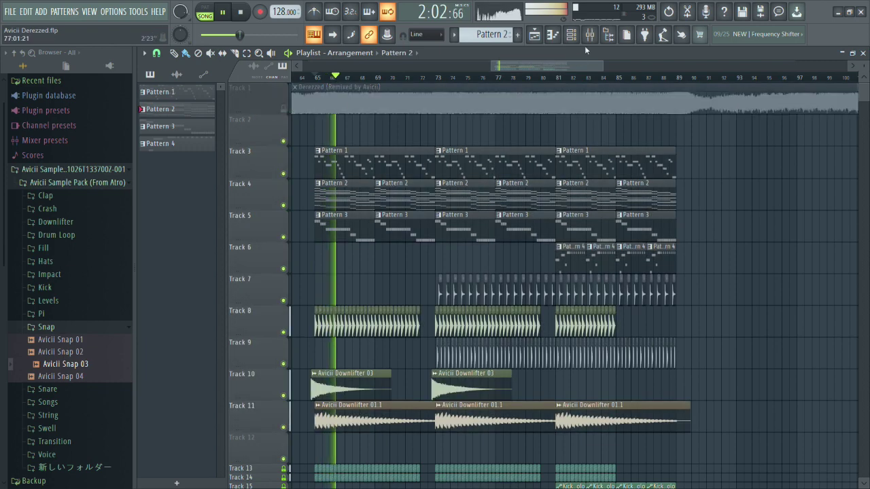
# Flatten the band 7 high shelf in Insert 3's Fruity parametric EQ 2 for comparison, and raise it back to a boost.
pyautogui.click(587, 36)
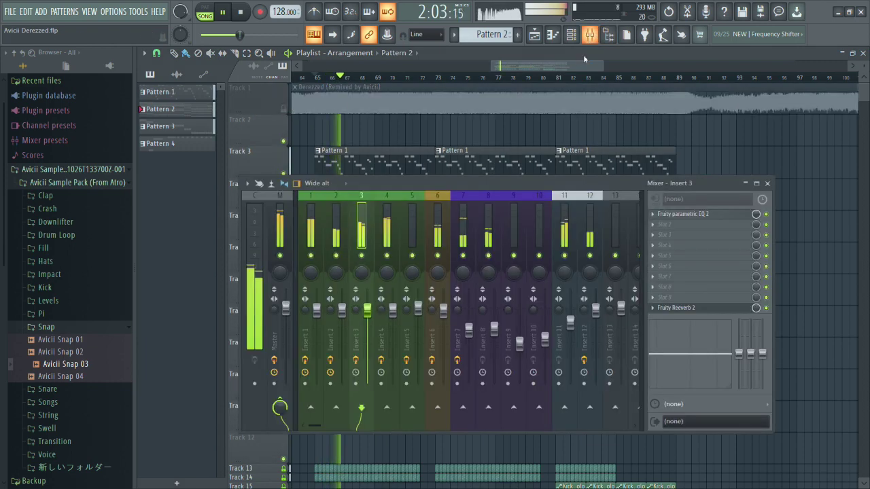
pyautogui.click(688, 217)
pyautogui.moveTo(410, 247); pyautogui.dragTo(431, 273)
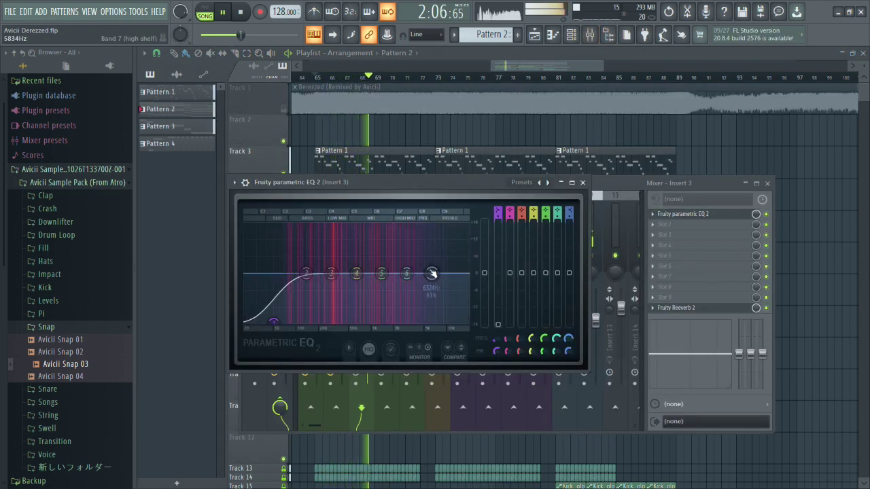
pyautogui.moveTo(424, 273); pyautogui.dragTo(407, 248)
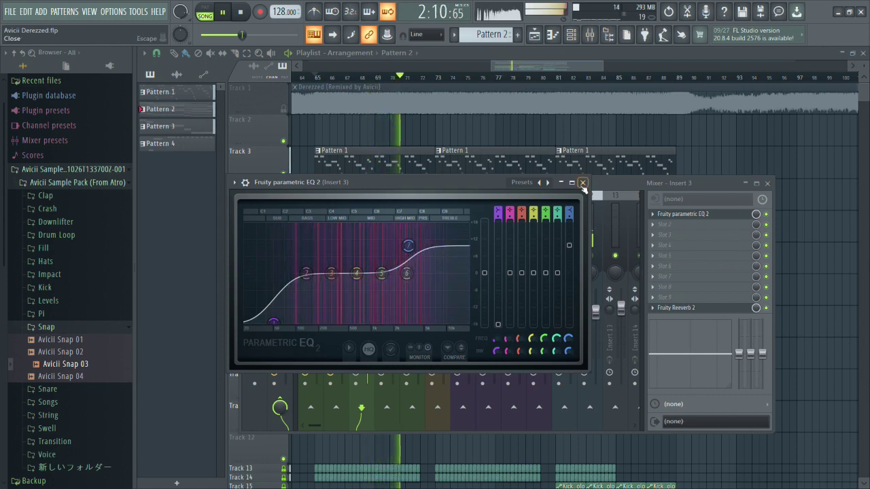
# In Insert 7's Fruity parametric EQ 2, lower the band 7 high shelf and slightly boost the band 1 low shelf near 183 Hz.
pyautogui.click(582, 183)
pyautogui.rightClick(361, 256)
pyautogui.rightClick(361, 256)
pyautogui.click(463, 231)
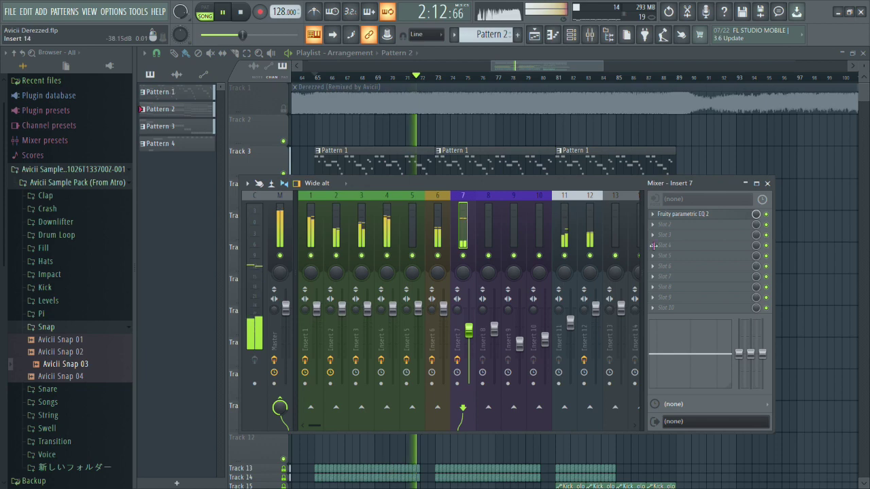
pyautogui.click(683, 214)
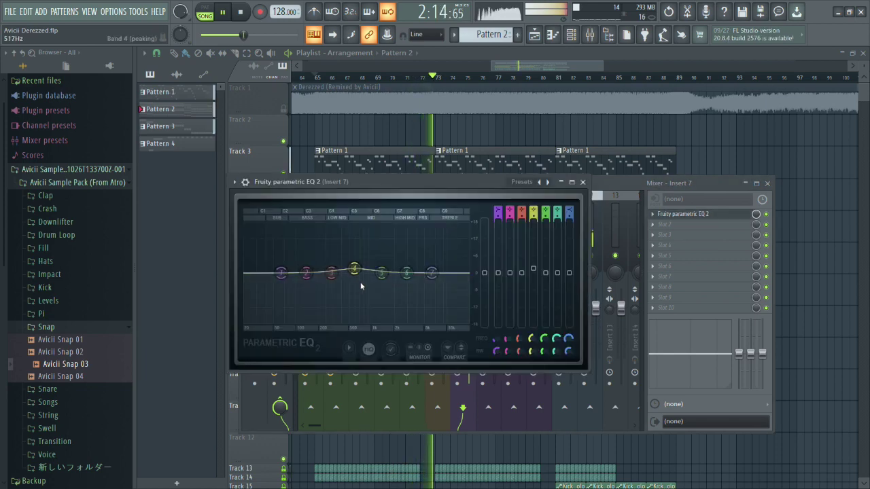
pyautogui.hotkey('ctrl', 'z')
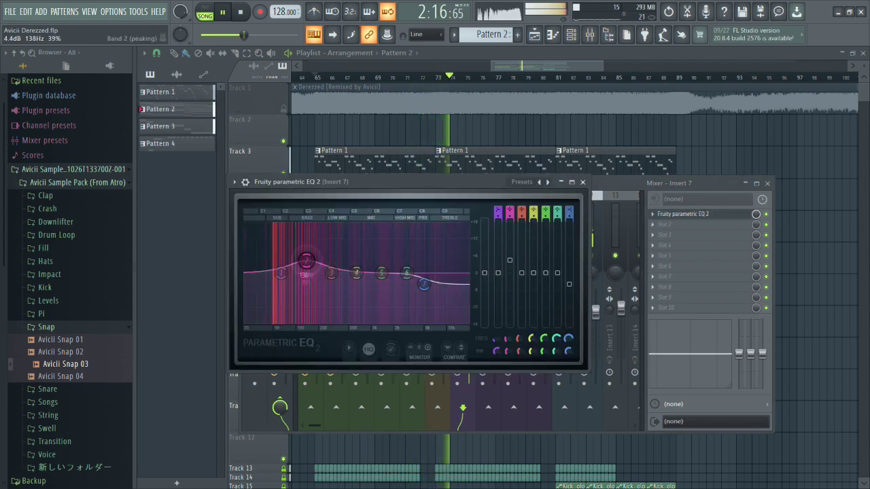
pyautogui.moveTo(309, 269); pyautogui.dragTo(311, 275)
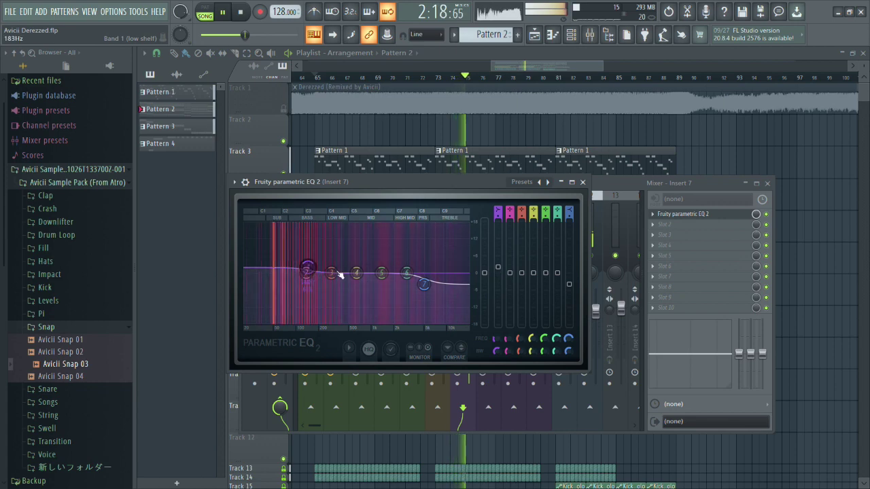
pyautogui.click(767, 183)
pyautogui.click(582, 182)
# Compare the soloed Track 1 reference with the remake around bars 75 to 82, checking Insert 7's EQ in between.
pyautogui.rightClick(283, 110)
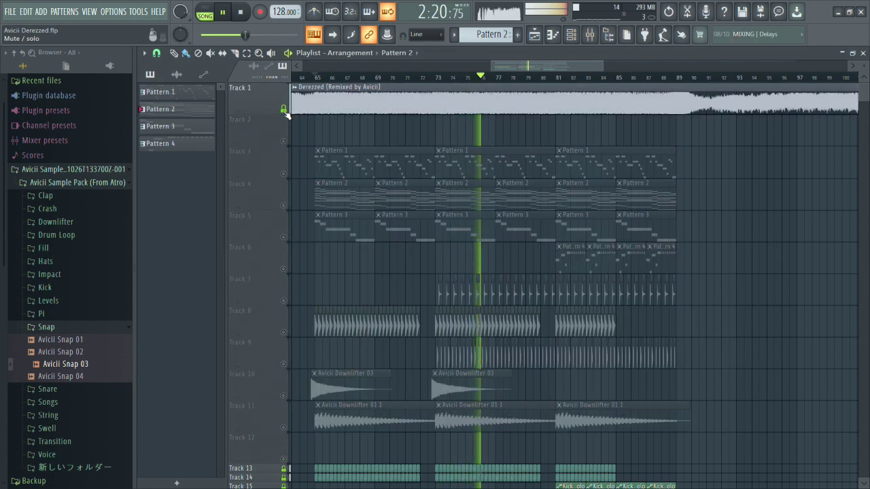
pyautogui.rightClick(284, 111)
pyautogui.click(590, 34)
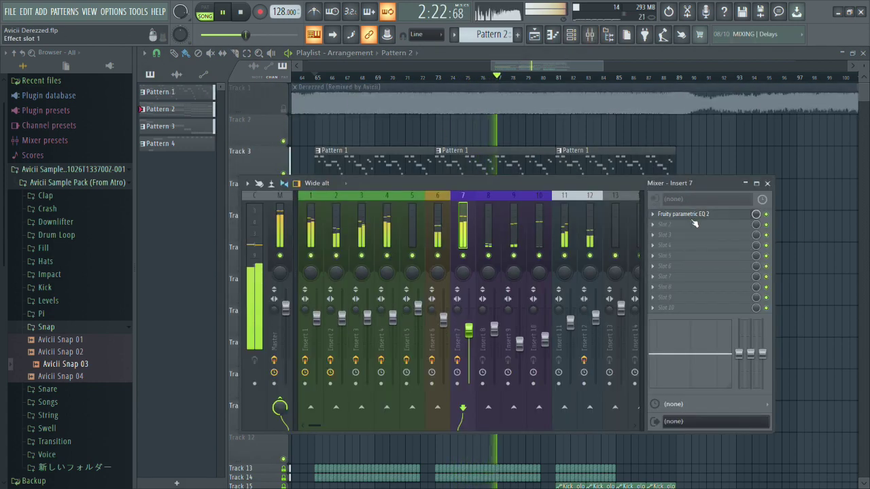
pyautogui.click(694, 216)
pyautogui.rightClick(283, 109)
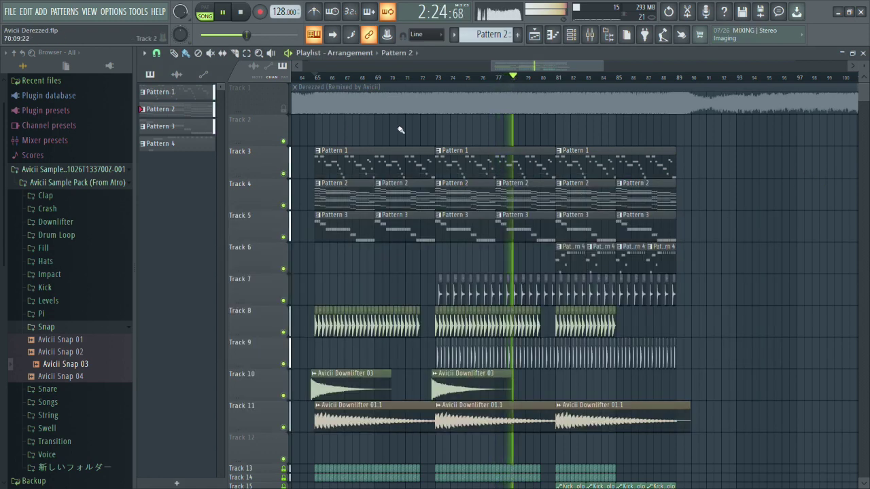
pyautogui.click(284, 109)
pyautogui.click(590, 34)
pyautogui.click(677, 216)
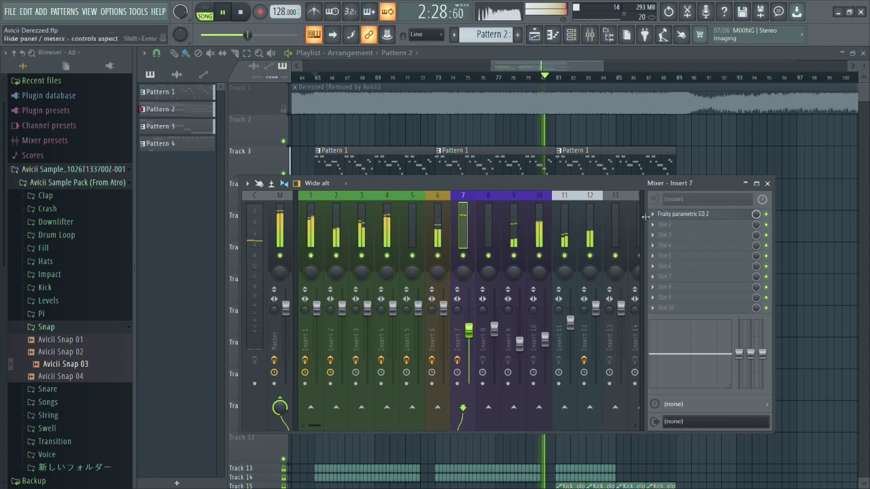
pyautogui.rightClick(762, 162)
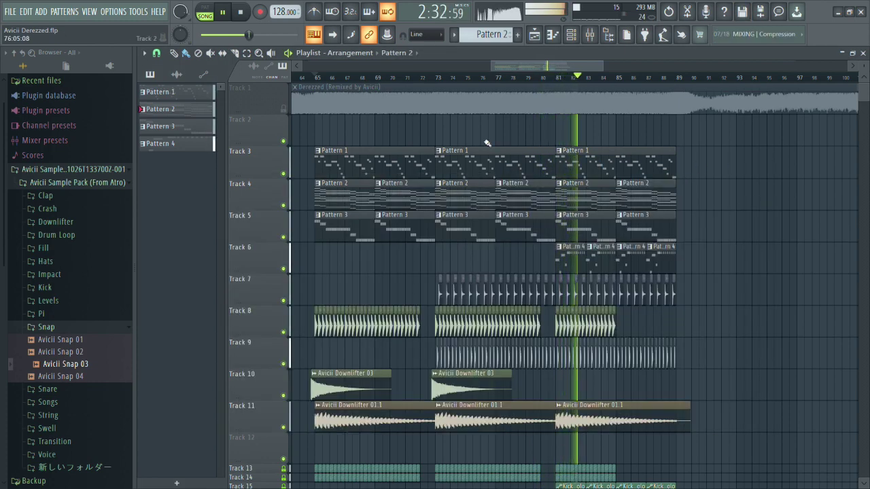
# Alternate between the soloed Track 1 reference and the full remake around bars 82 to 87, restarting playback at bar 85.
pyautogui.rightClick(283, 109)
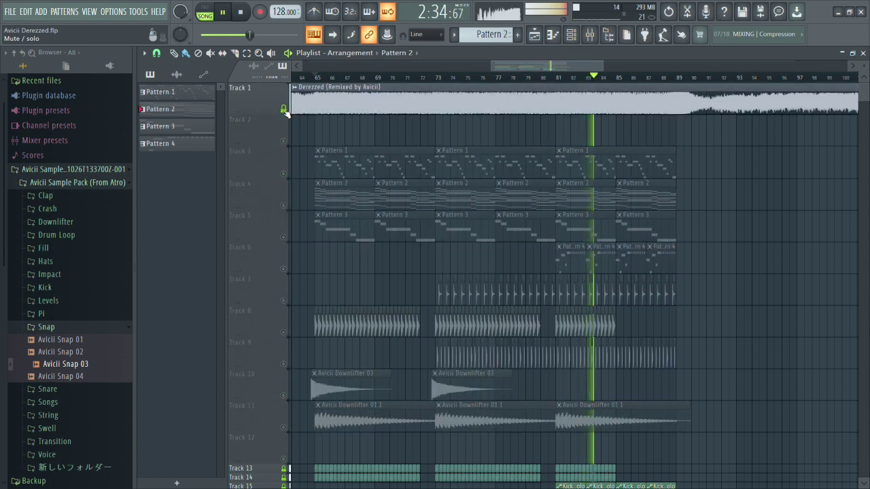
pyautogui.click(283, 109)
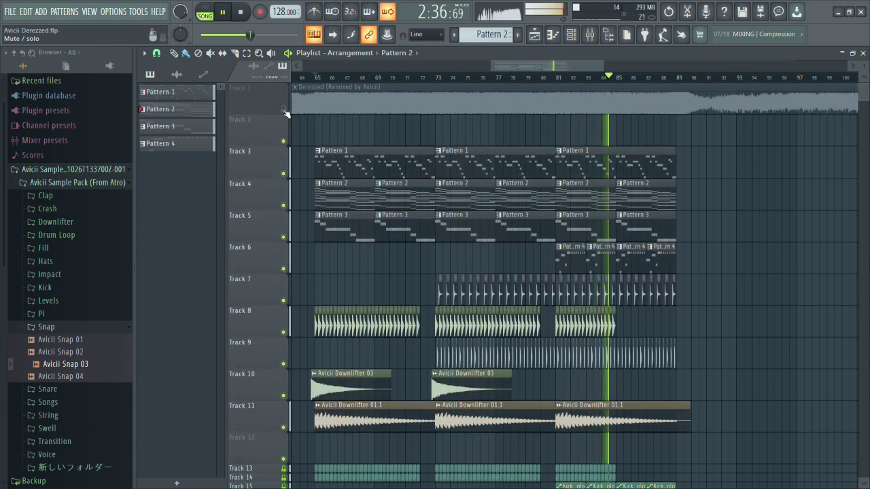
pyautogui.rightClick(283, 109)
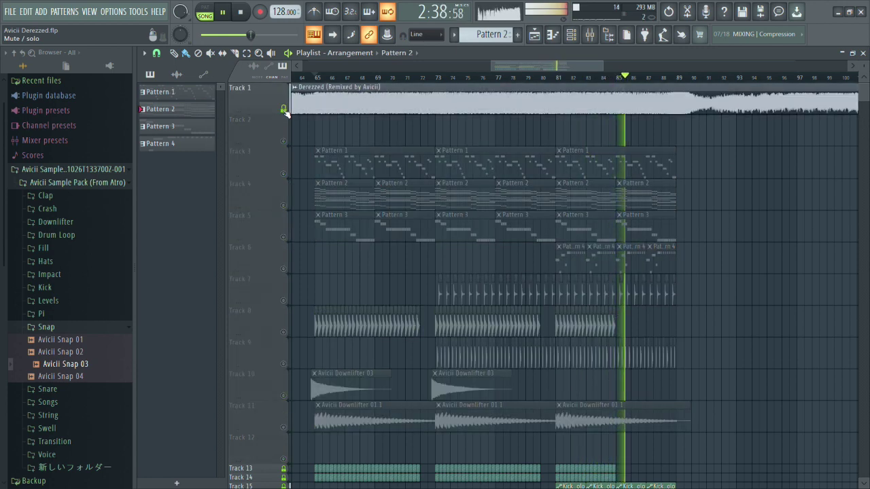
pyautogui.click(284, 109)
pyautogui.click(618, 80)
pyautogui.scroll(3, 738, 159)
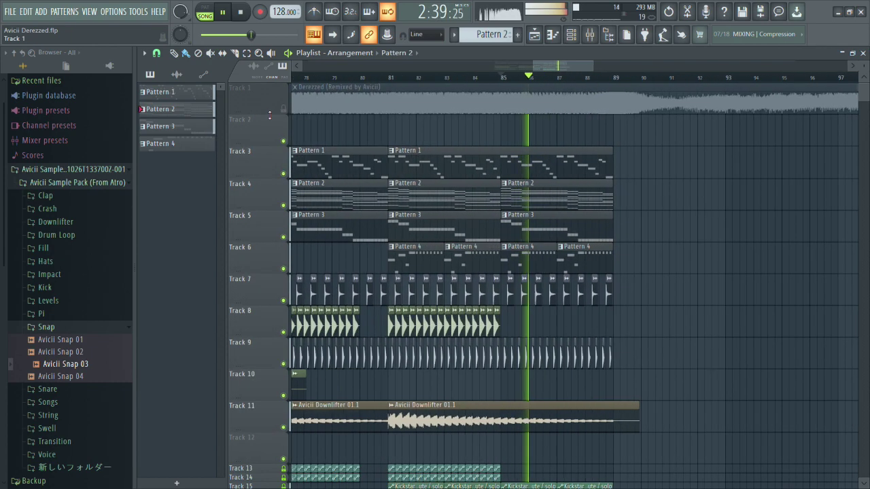
pyautogui.rightClick(283, 109)
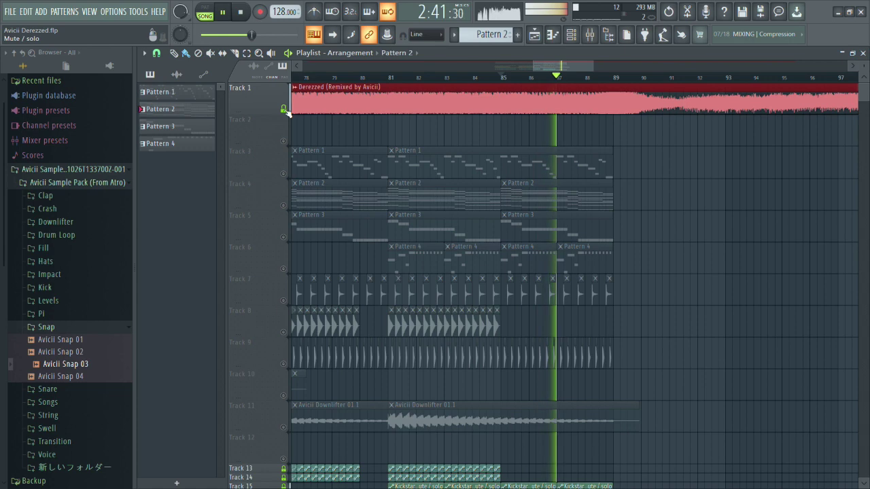
pyautogui.click(283, 109)
# Shorten all Pattern 2 notes in the reFX Nexus #2 piano roll to leave small gaps between them, playing from bar 85.
pyautogui.click(502, 79)
pyautogui.doubleClick(518, 200)
pyautogui.press('space')
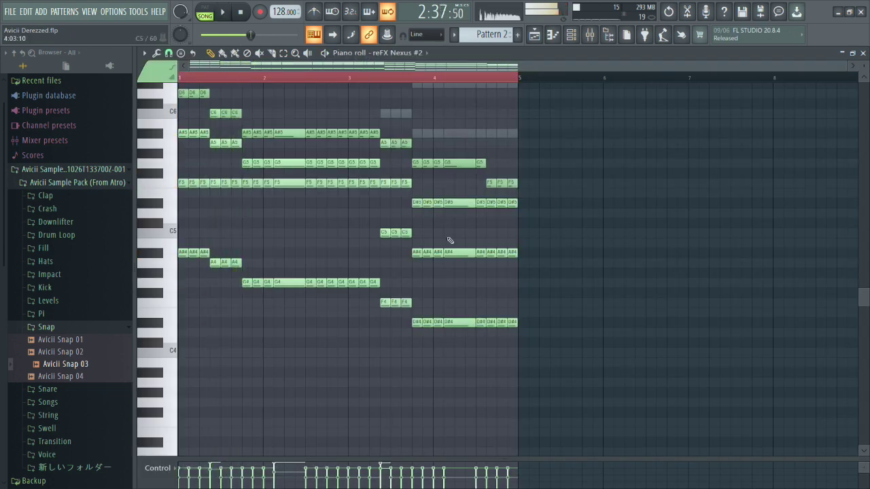
pyautogui.hotkey('ctrl', 'a')
pyautogui.scroll(2, 446, 237)
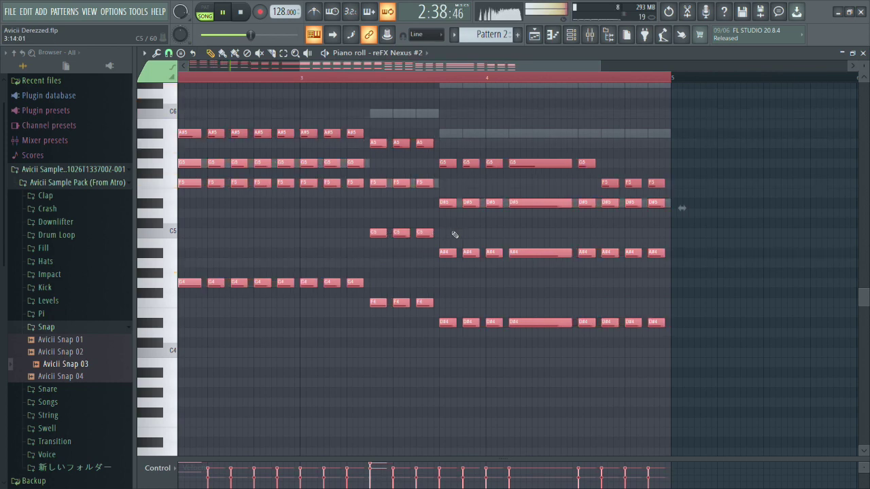
pyautogui.scroll(-2, 458, 235)
pyautogui.scroll(3, 345, 237)
pyautogui.hotkey('ctrl', 'd')
# Select all the piano roll notes in Pattern 2 again and shorten them slightly.
pyautogui.scroll(-2, 408, 57)
pyautogui.hotkey('ctrl', 'a')
pyautogui.press('Up')
pyautogui.hotkey('ctrl', 'a')
pyautogui.moveTo(447, 156); pyautogui.dragTo(440, 158)
pyautogui.hotkey('ctrl', 'd')
# Return to the playlist and play the remake back from bar 65 to check the shortened notes.
pyautogui.click(534, 35)
pyautogui.scroll(-4, 537, 182)
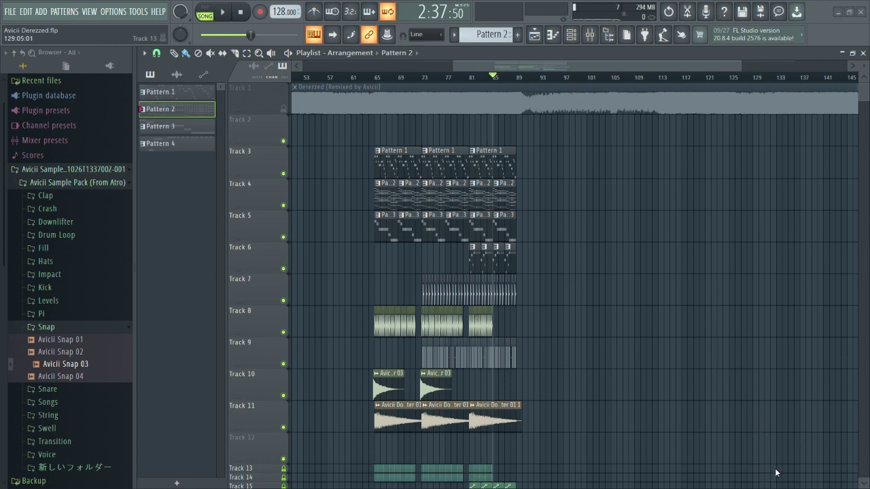
pyautogui.press('space')
pyautogui.scroll(2, 503, 282)
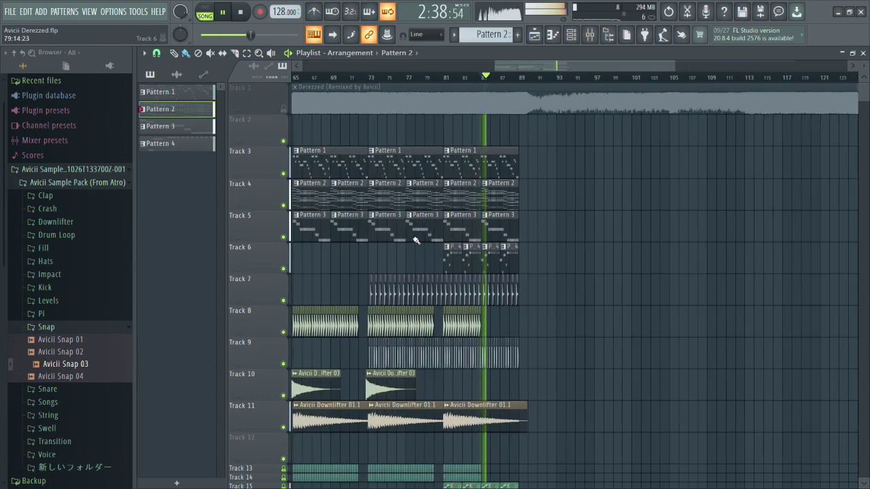
pyautogui.scroll(-2, 383, 146)
pyautogui.moveTo(324, 80); pyautogui.dragTo(322, 185)
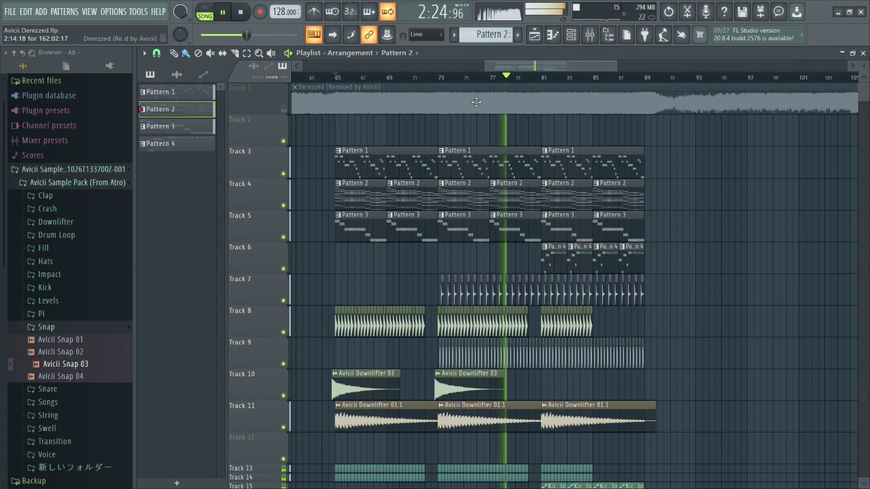
# Solo the Track 1 reference and replay it around bar 65.
pyautogui.rightClick(283, 111)
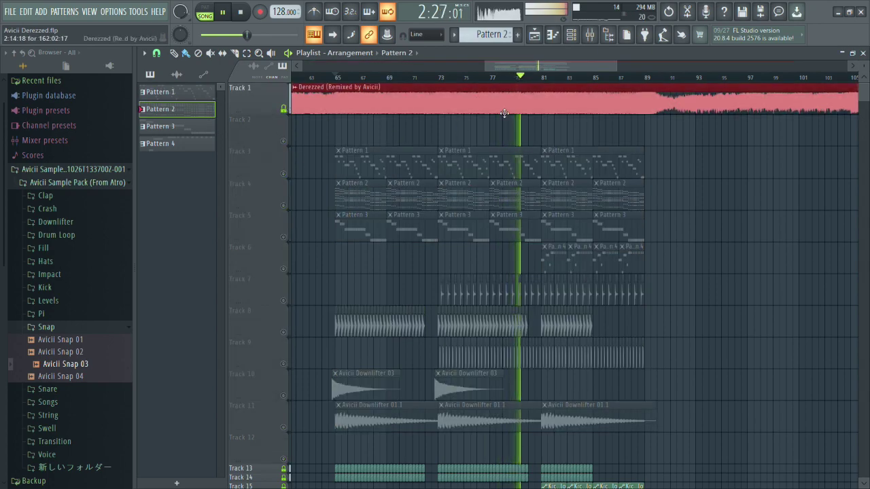
pyautogui.click(379, 77)
pyautogui.scroll(2, 410, 156)
pyautogui.scroll(-5, 409, 151)
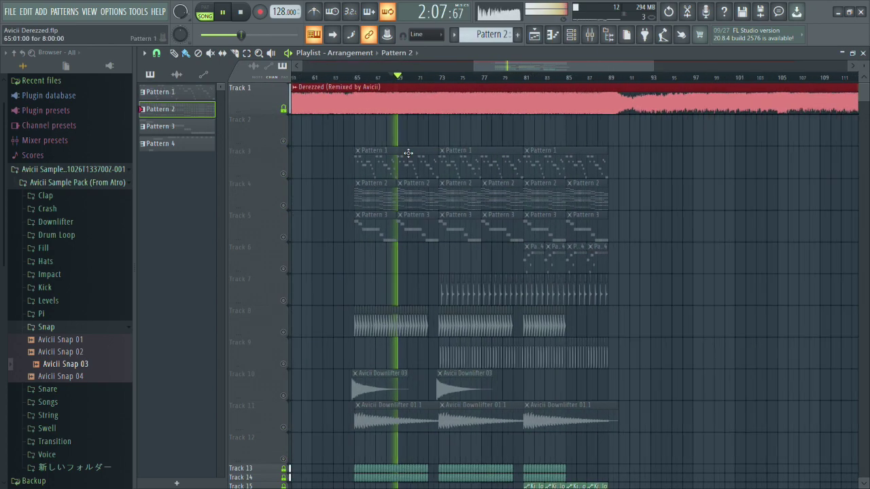
pyautogui.click(354, 78)
pyautogui.scroll(-5, 486, 161)
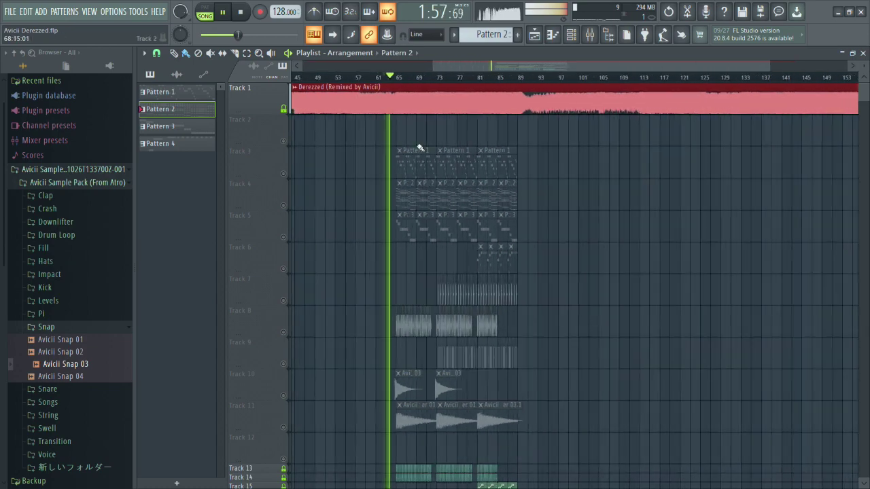
# Audition the ending and intro of the Track 1 reference, and return to about bar 68.
pyautogui.click(742, 76)
pyautogui.scroll(3, 757, 100)
pyautogui.click(751, 77)
pyautogui.click(767, 78)
pyautogui.scroll(-3, 758, 165)
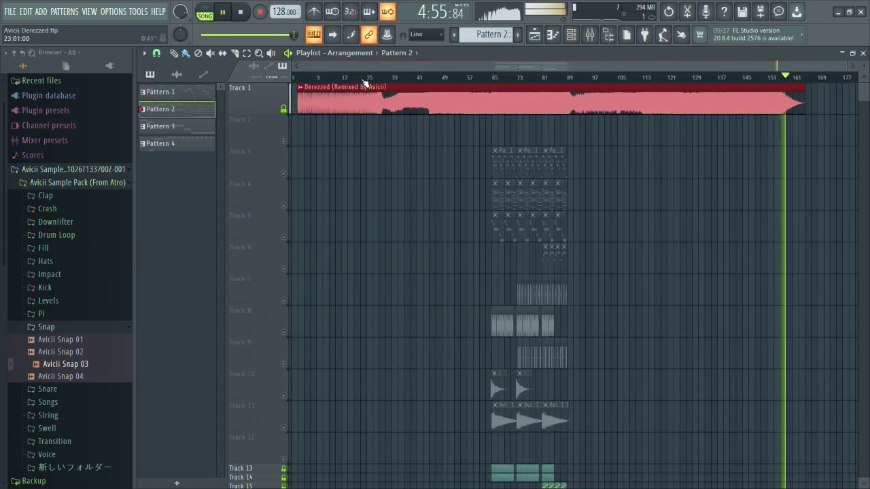
pyautogui.click(329, 72)
pyautogui.scroll(3, 364, 103)
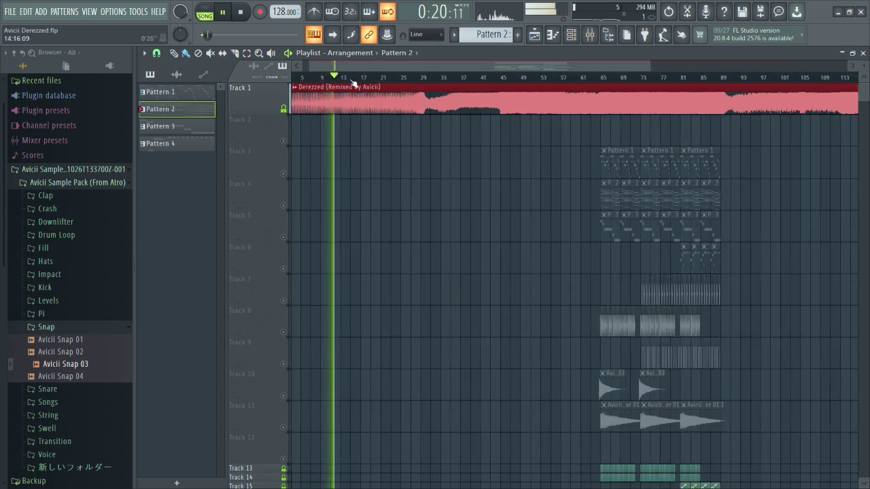
pyautogui.scroll(2, 353, 102)
pyautogui.scroll(-3, 353, 124)
pyautogui.click(545, 77)
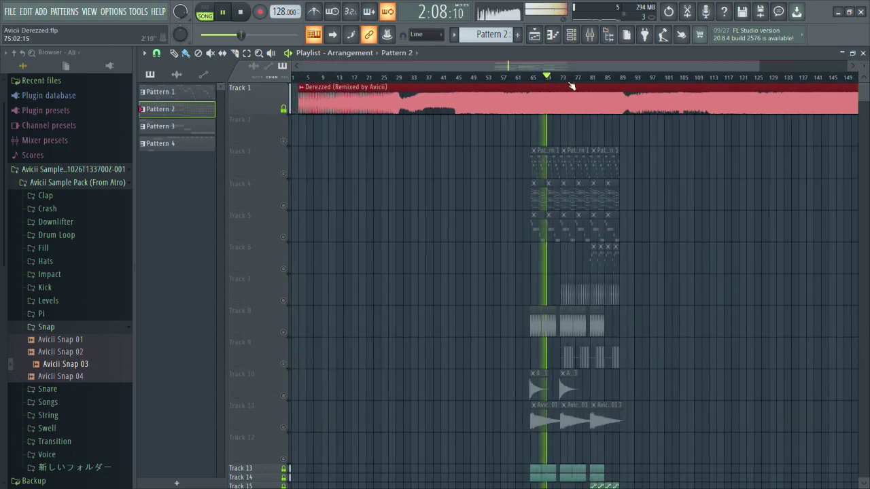
# Skip through the Track 1 reference from about bar 29 to the section around bar 54.
pyautogui.click(394, 78)
pyautogui.scroll(3, 403, 123)
pyautogui.click(414, 77)
pyautogui.click(454, 77)
pyautogui.click(502, 77)
pyautogui.click(532, 77)
pyautogui.click(551, 79)
pyautogui.scroll(-2, 563, 86)
pyautogui.click(573, 78)
pyautogui.click(592, 78)
pyautogui.scroll(-1, 602, 134)
pyautogui.scroll(4, 602, 133)
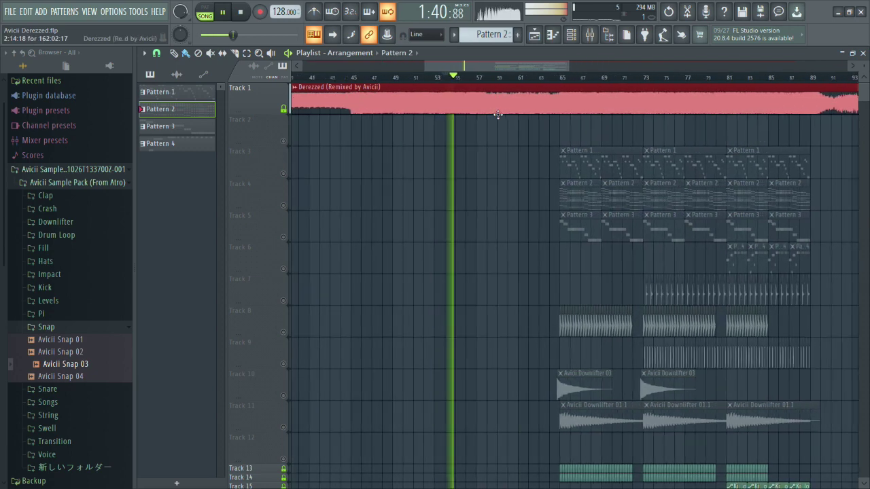
# Listen to the reference around bar 72 and go back to about bar 57.
pyautogui.scroll(-1, 487, 150)
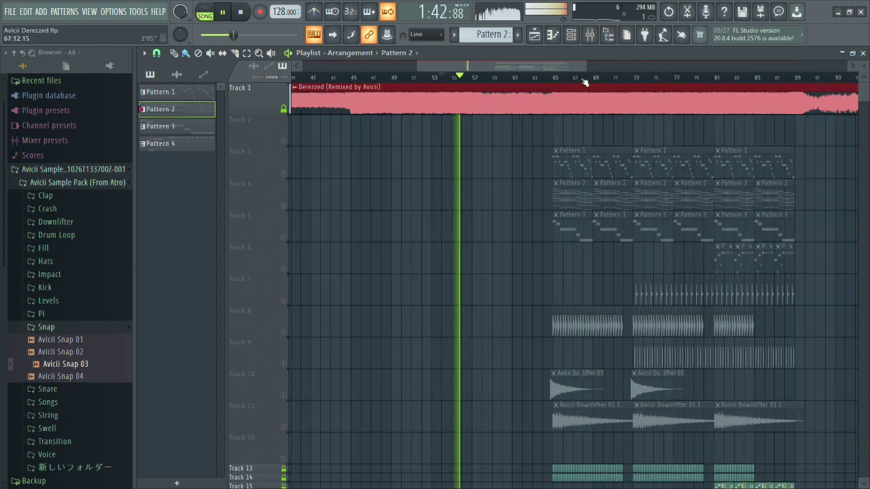
pyautogui.click(608, 78)
pyautogui.scroll(1, 646, 138)
pyautogui.scroll(1, 646, 138)
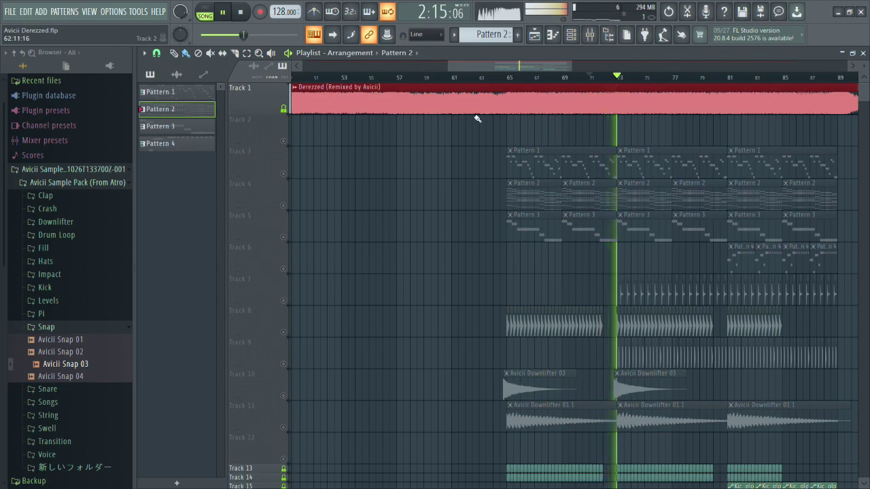
pyautogui.click(391, 78)
pyautogui.scroll(3, 403, 127)
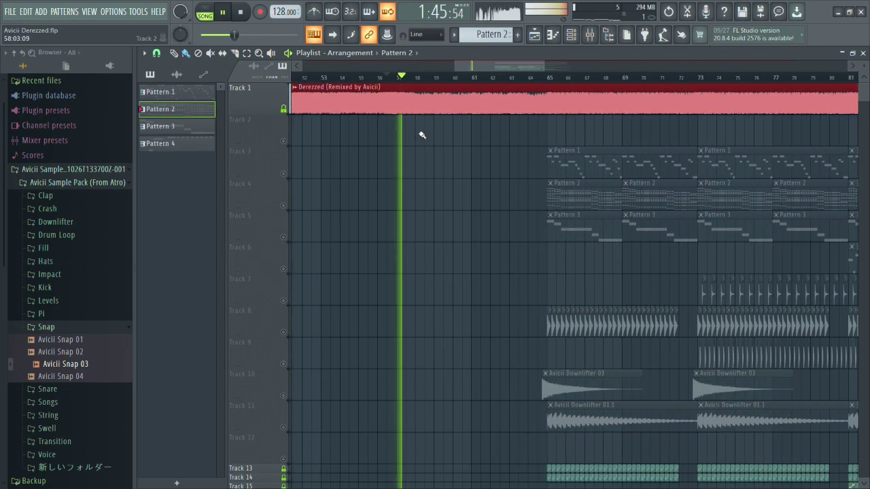
# Set a loop selection from bar 60 to bar 61 of the reference and clear the clip selection.
pyautogui.scroll(5, 431, 136)
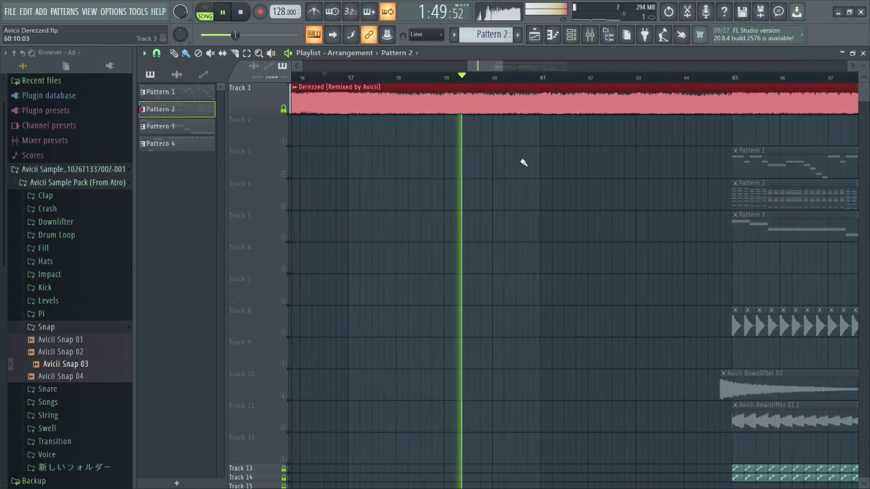
pyautogui.scroll(2, 516, 161)
pyautogui.scroll(-1, 491, 156)
pyautogui.scroll(1, 545, 167)
pyautogui.moveTo(442, 80); pyautogui.dragTo(521, 82)
pyautogui.moveTo(431, 83); pyautogui.dragTo(520, 84)
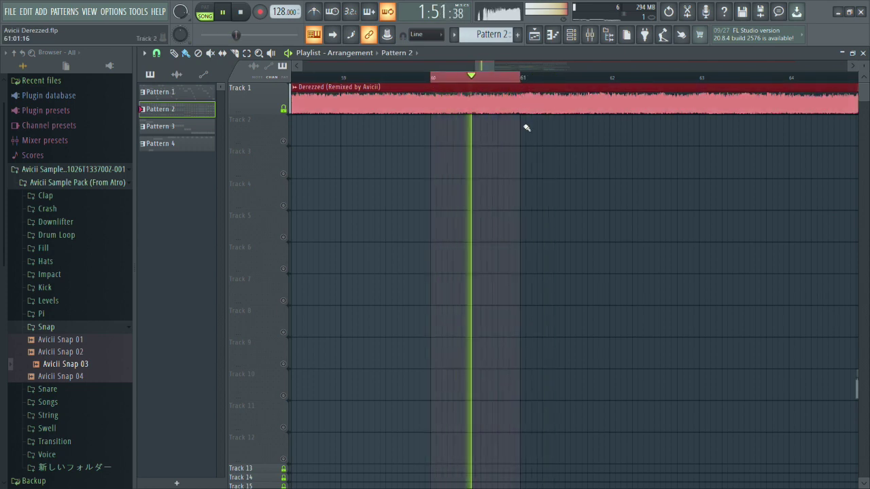
pyautogui.keyDown('ctrl'); pyautogui.click(533, 185); pyautogui.keyUp('ctrl')
pyautogui.scroll(1, 531, 186)
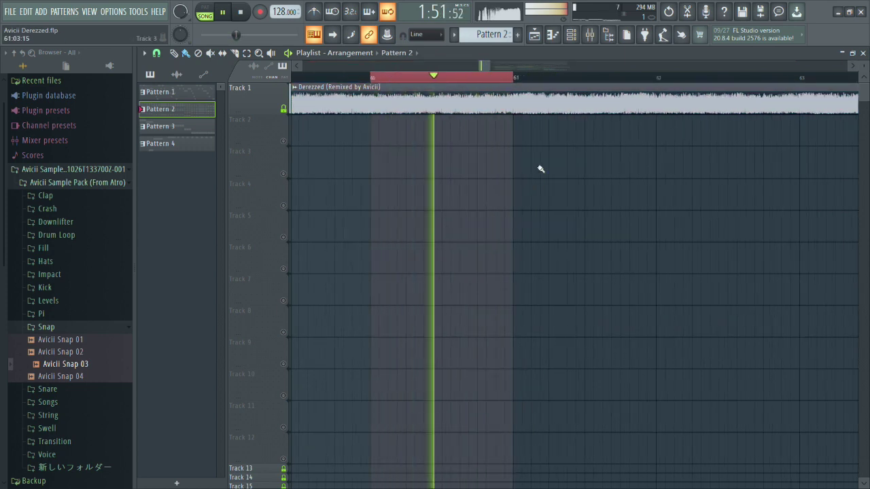
# Add a new Nexus channel from the channel rack and load the PL Matrix Pike preset.
pyautogui.press('F6')
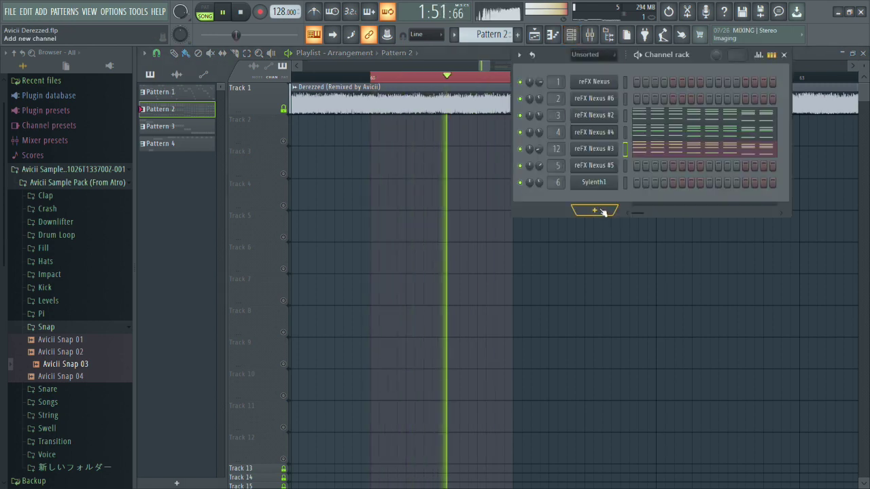
pyautogui.click(711, 211)
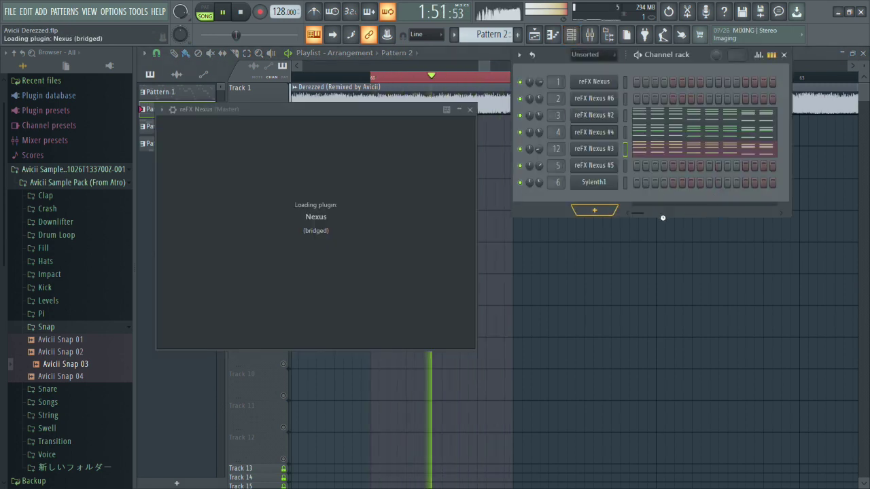
pyautogui.moveTo(418, 169); pyautogui.dragTo(418, 224)
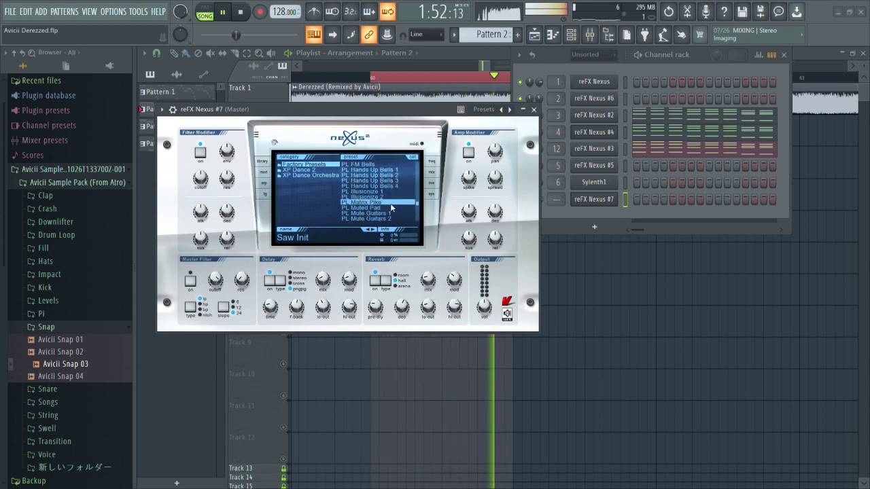
pyautogui.click(391, 206)
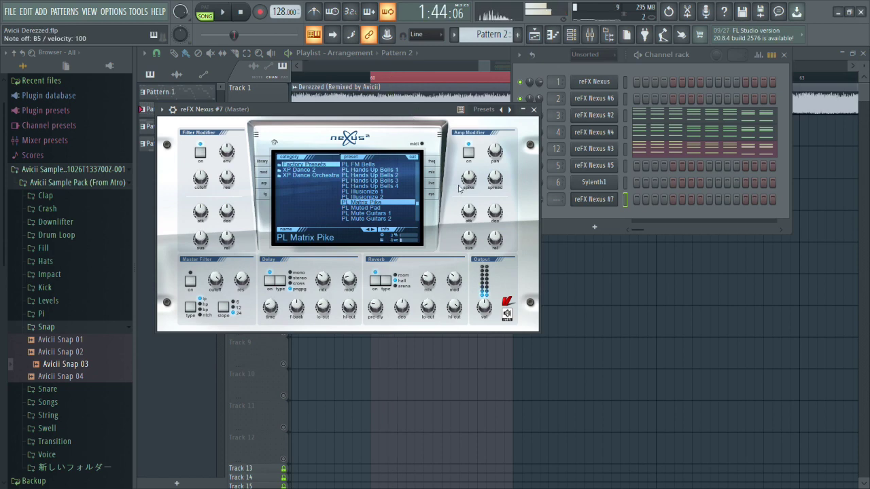
pyautogui.press('space')
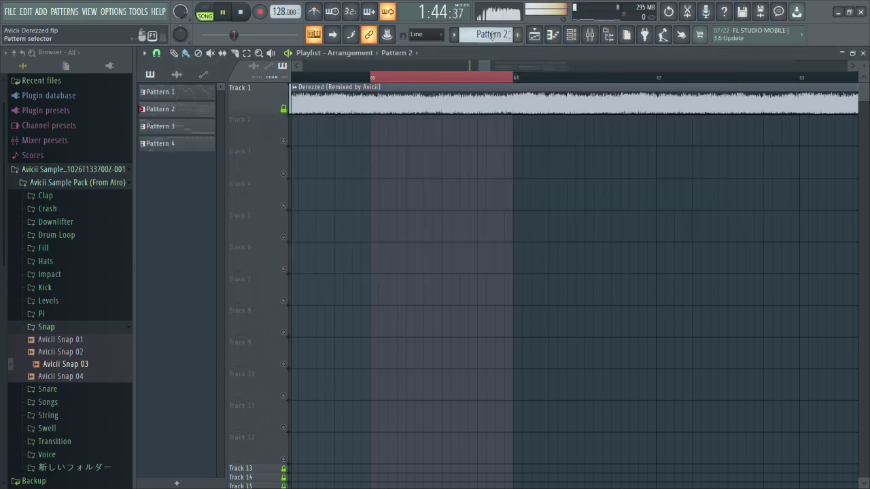
# Create Pattern 5 and place its clip on Track 3 at bar 60, under the looped reference.
pyautogui.click(369, 81)
pyautogui.click(373, 81)
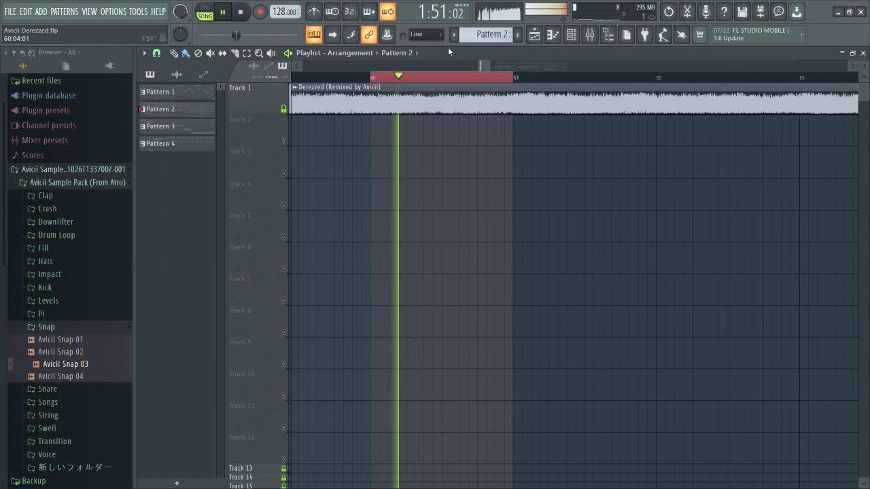
pyautogui.press('space')
pyautogui.press('KP_Add')
pyautogui.press('KP_Add')
pyautogui.press('KP_Add')
pyautogui.press('space')
pyautogui.scroll(-2, 547, 163)
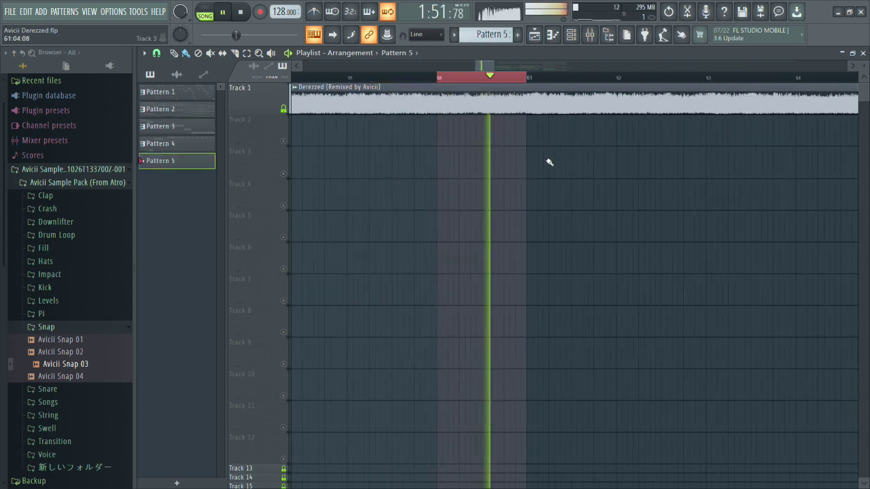
pyautogui.click(436, 167)
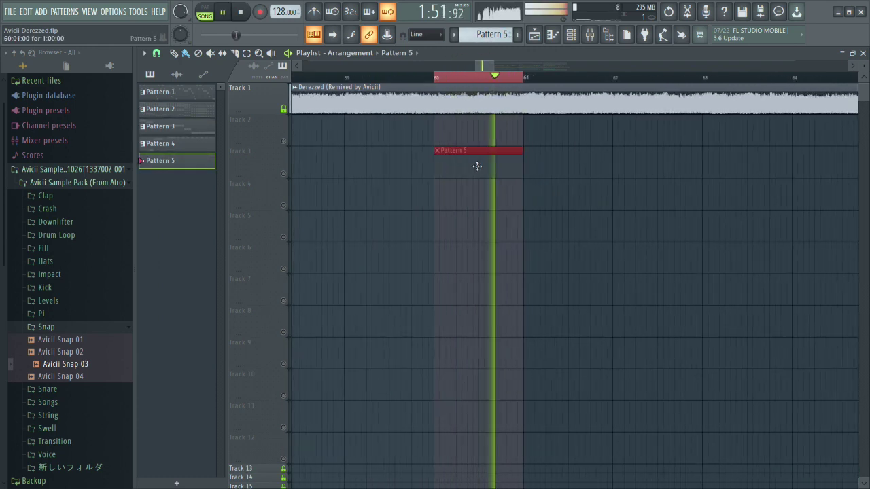
# Enter a G6 note at step 7 and an F6 note at step 13 of Nexus #7 in Pattern 5.
pyautogui.press('F7')
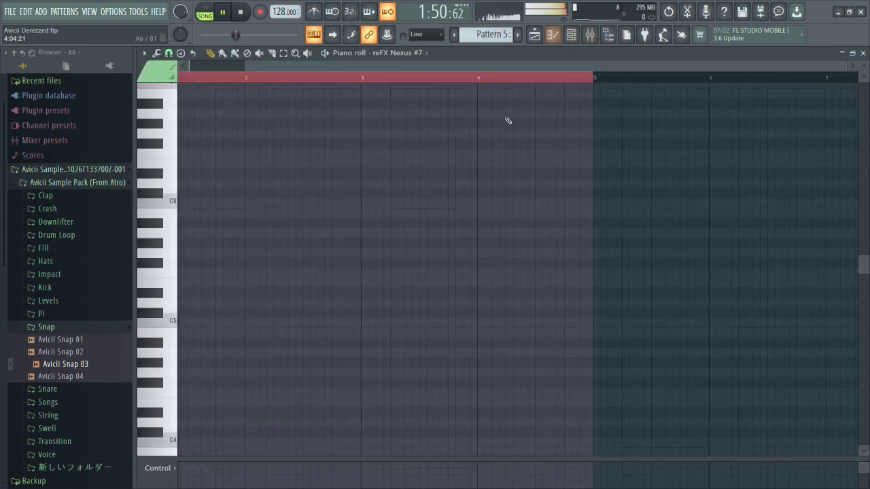
pyautogui.scroll(2, 228, 264)
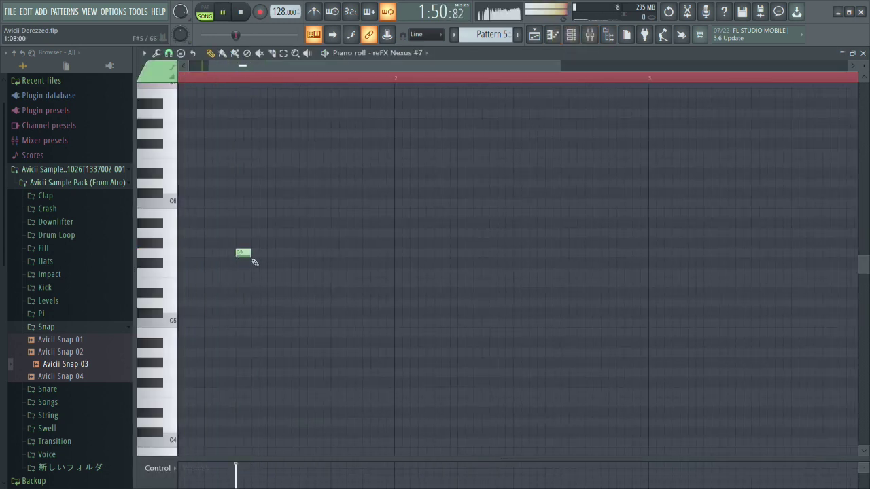
pyautogui.press('space')
pyautogui.click(250, 252)
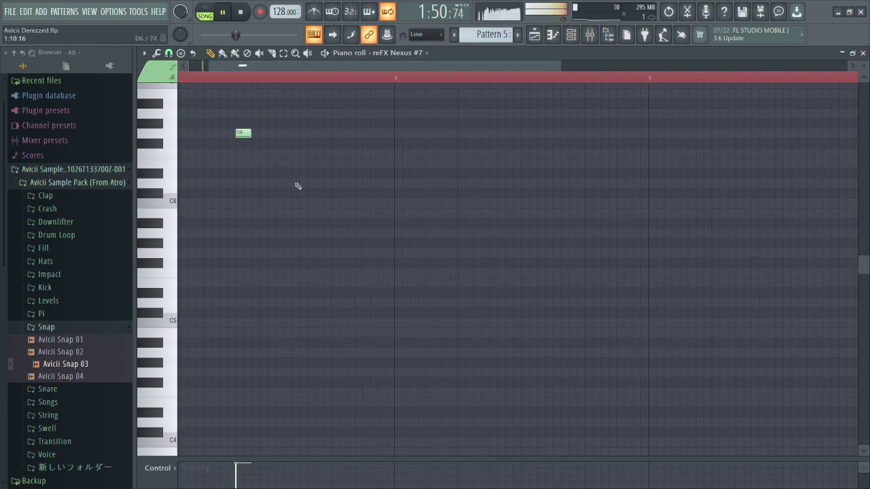
pyautogui.scroll(2, 314, 215)
pyautogui.press('space')
pyautogui.press('space')
pyautogui.click(333, 214)
pyautogui.press('space')
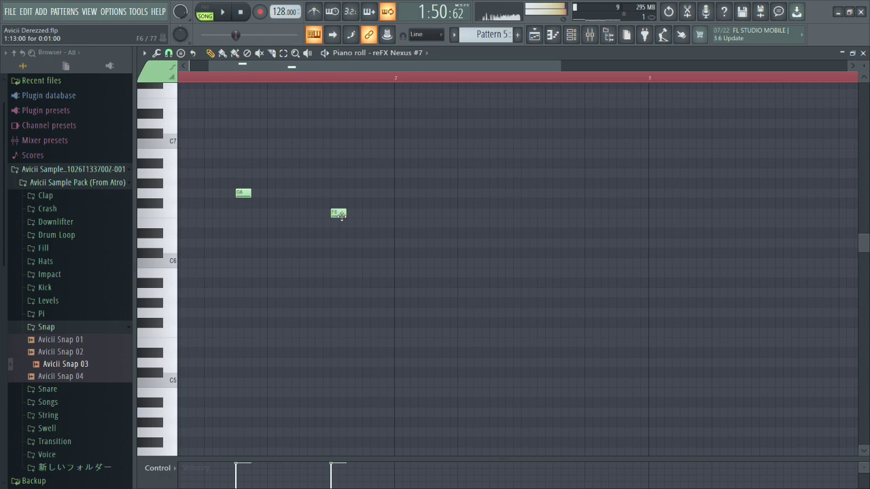
# Replay the bar 60 reference in short bursts and match its pitches against the piano keys up to the eighth octave.
pyautogui.click(534, 35)
pyautogui.click(534, 35)
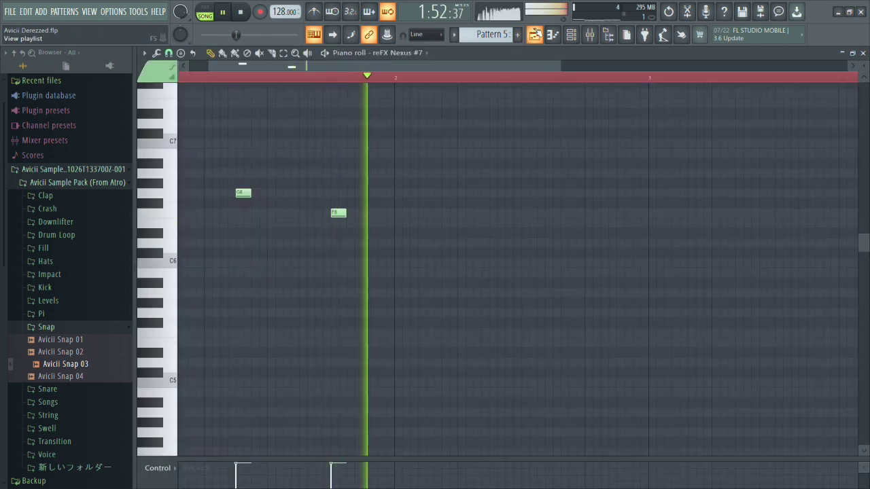
pyautogui.scroll(2, 431, 176)
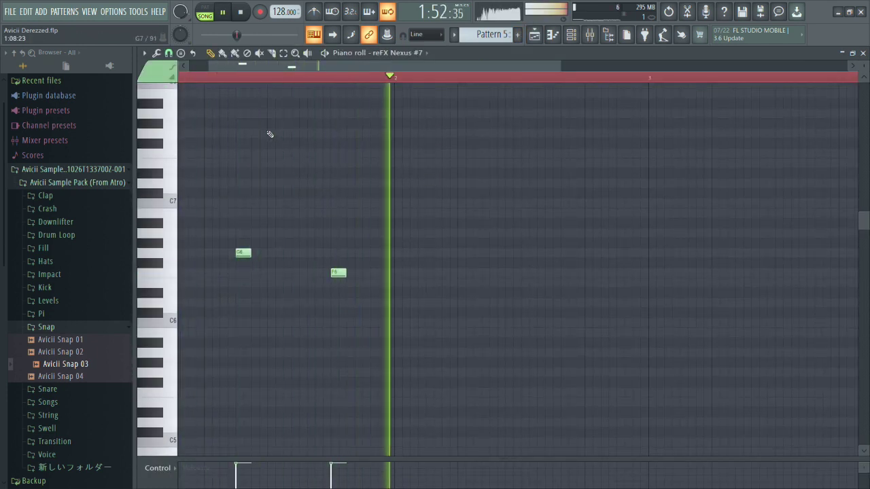
pyautogui.scroll(1, 275, 150)
pyautogui.press('space')
pyautogui.press('space')
pyautogui.press('space')
pyautogui.press('space')
pyautogui.press('space')
pyautogui.press('space')
pyautogui.press('space')
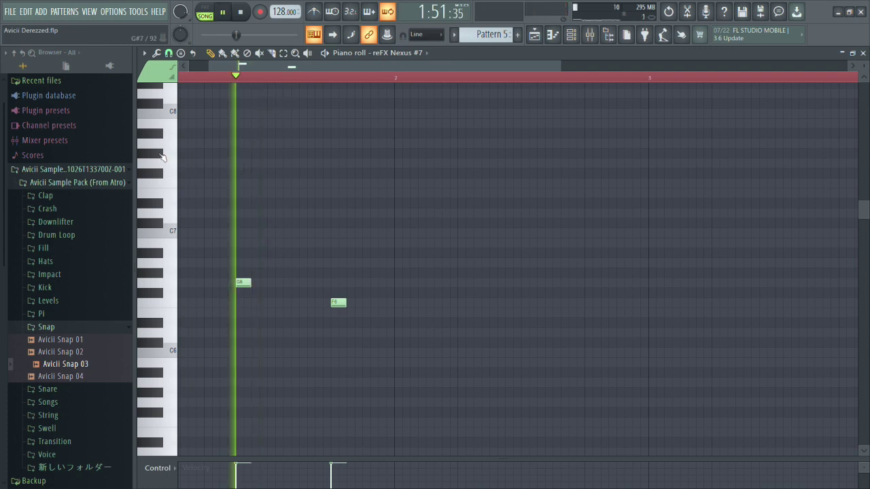
pyautogui.press('space')
pyautogui.scroll(3, 262, 93)
pyautogui.press('space')
pyautogui.press('space')
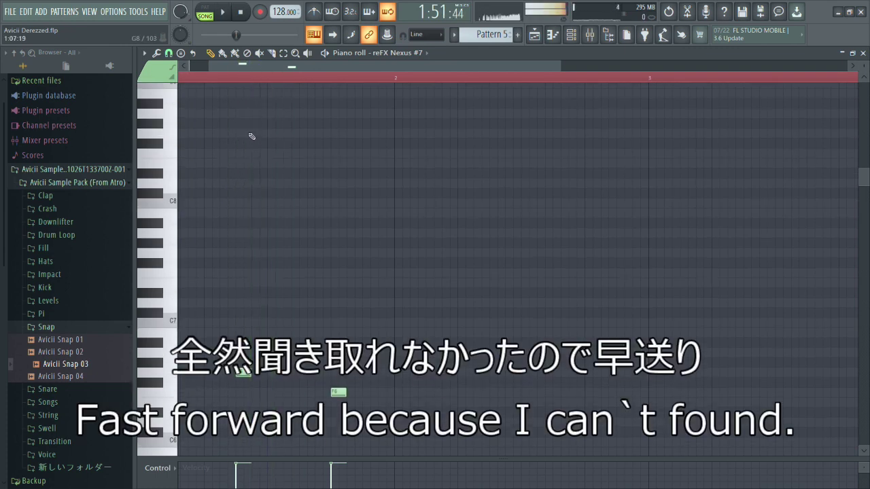
# Try a G8 note directly after the first G6 note, delete it and replay the section.
pyautogui.press('space')
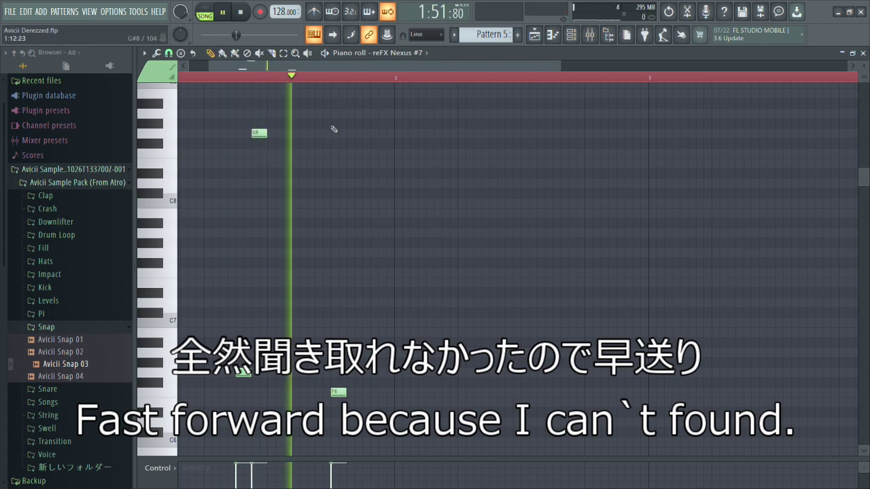
pyautogui.press('space')
pyautogui.press('space')
pyautogui.rightClick(273, 175)
pyautogui.rightClick(259, 133)
pyautogui.scroll(-2, 348, 229)
pyautogui.scroll(-1, 348, 231)
pyautogui.scroll(2, 349, 231)
pyautogui.press('space')
pyautogui.press('space')
pyautogui.scroll(2, 438, 170)
pyautogui.press('space')
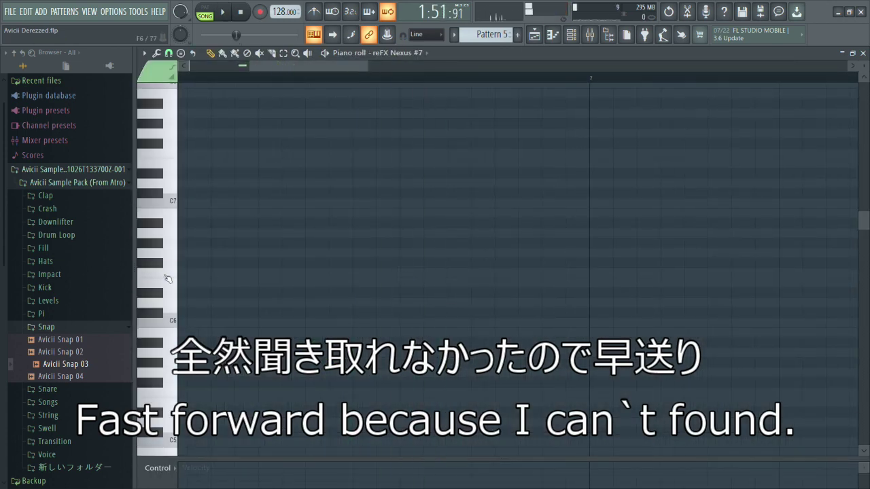
# Try a G6 note just before the F6 note and toggle Track 3 to compare it with the reference.
pyautogui.click(391, 247)
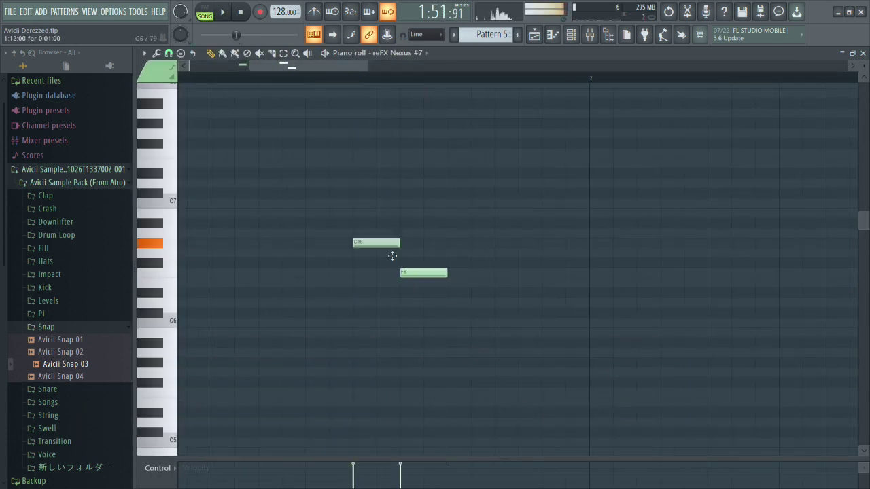
pyautogui.press('F5')
pyautogui.click(284, 175)
pyautogui.press('F7')
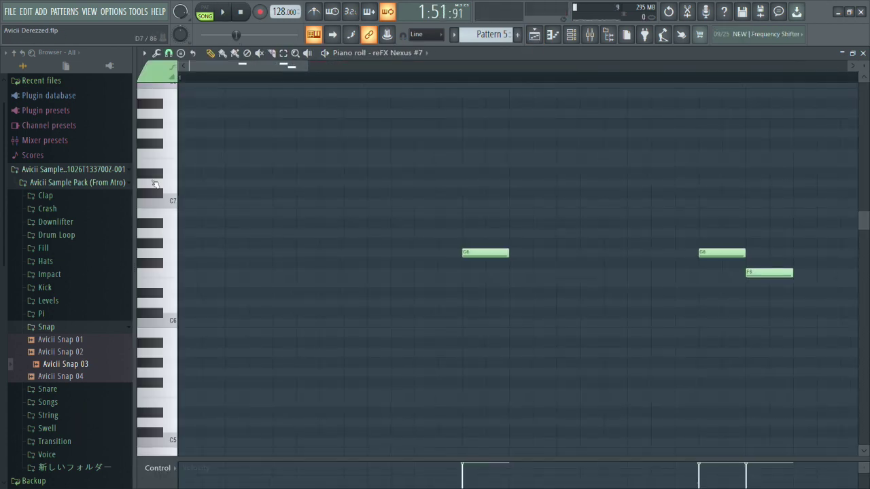
pyautogui.press('space')
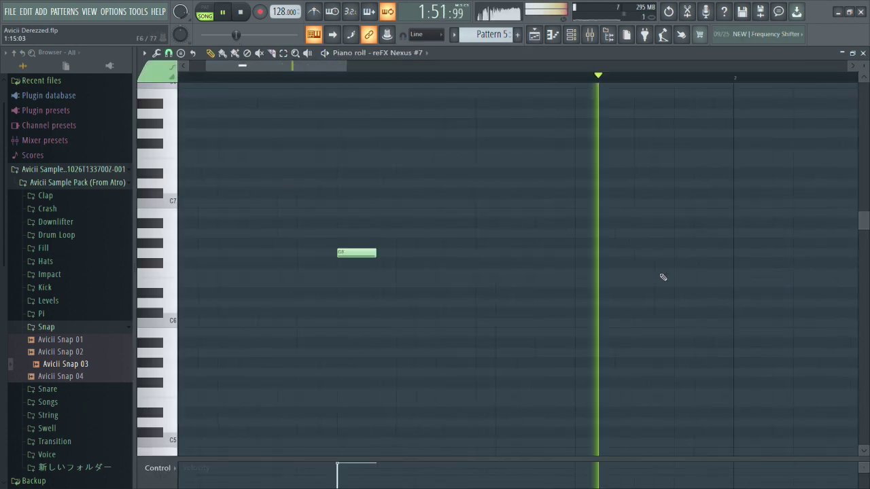
pyautogui.scroll(1, 664, 276)
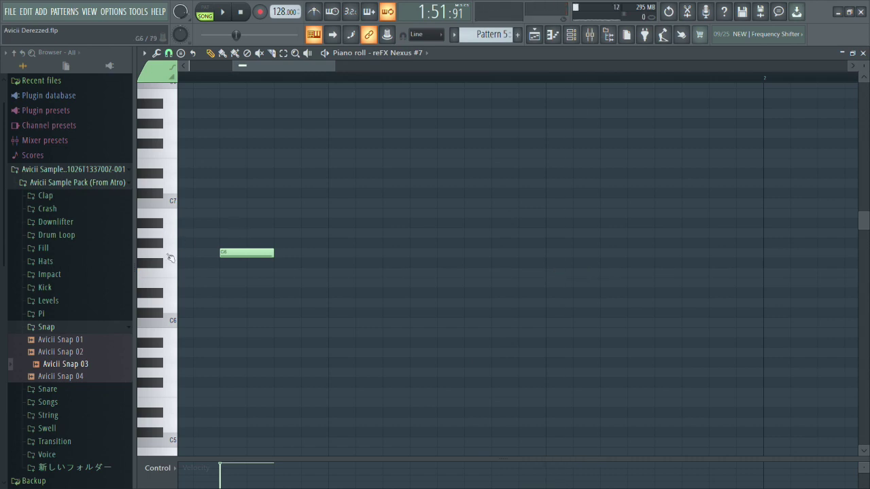
# Build the descending run G8, D8, A#7, F7, D7 and F6 after the G6 note, checking it against the reference.
pyautogui.click(570, 272)
pyautogui.press('F5')
pyautogui.press('space')
pyautogui.press('F7')
pyautogui.click(435, 151)
pyautogui.click(499, 191)
pyautogui.press('F5')
pyautogui.press('space')
pyautogui.scroll(2, 448, 163)
pyautogui.press('space')
pyautogui.press('F7')
# Toggle Track 1's mute and play Pattern 5's descending run for comparison.
pyautogui.press('F5')
pyautogui.scroll(-2, 293, 112)
pyautogui.click(284, 110)
pyautogui.press('space')
pyautogui.scroll(-1, 285, 112)
pyautogui.scroll(2, 285, 112)
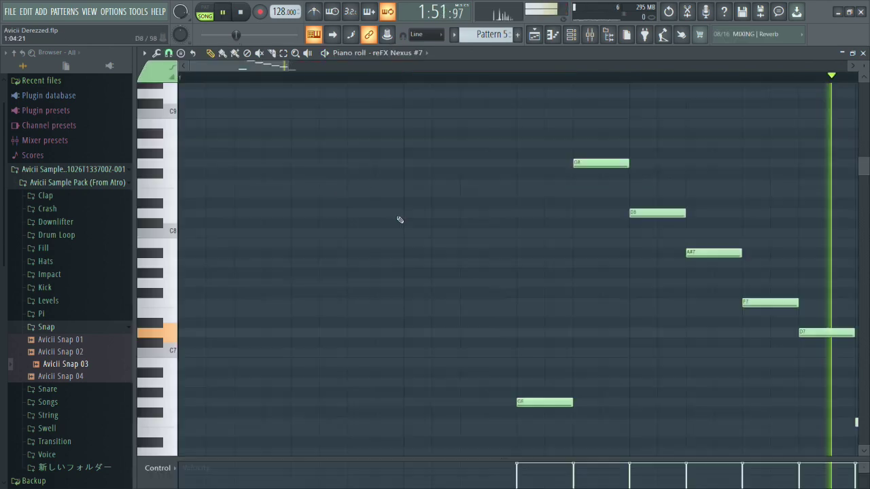
# Extend Pattern 5 with rising notes after F6, loop a short stretch near the end of bar 60 and solo Track 3.
pyautogui.press('F7')
pyautogui.press('F5')
pyautogui.press('F7')
pyautogui.press('F5')
pyautogui.scroll(-1, 641, 142)
pyautogui.keyDown('ctrl'); pyautogui.click(448, 77); pyautogui.keyUp('ctrl')
pyautogui.moveTo(423, 77); pyautogui.dragTo(466, 77)
pyautogui.press('F7')
pyautogui.press('F5')
pyautogui.rightClick(283, 173)
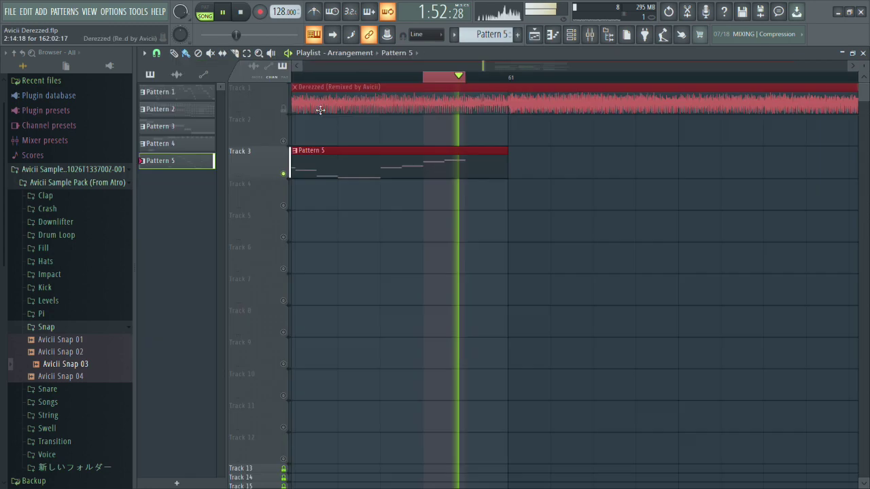
# Add a closing D7 note at the end of Pattern 5 and clear the short loop selection.
pyautogui.press('F7')
pyautogui.scroll(1, 362, 231)
pyautogui.press('F5')
pyautogui.click(289, 111)
pyautogui.keyDown('ctrl'); pyautogui.click(423, 77); pyautogui.keyUp('ctrl')
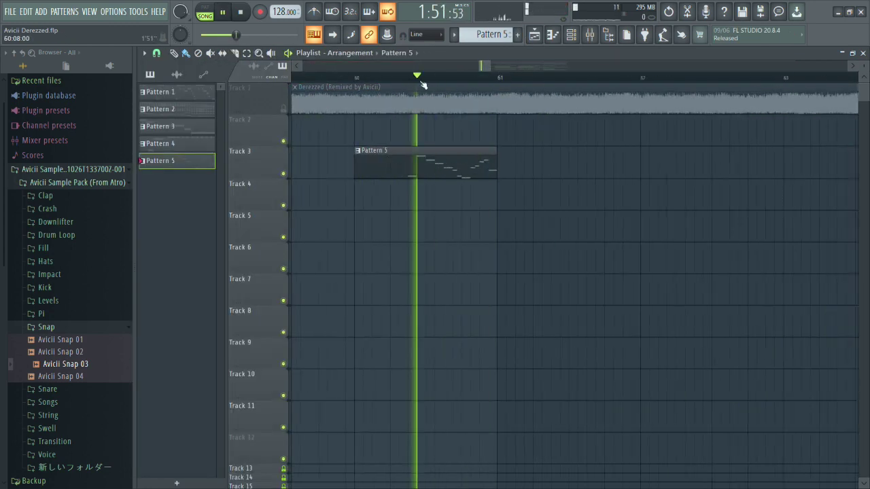
pyautogui.press('F7')
pyautogui.press('F5')
# Compare Track 1 with Pattern 5 in the second half of bar 60 and raise one Pattern 5 note about two semitones.
pyautogui.rightClick(286, 111)
pyautogui.click(443, 78)
pyautogui.press('F7')
pyautogui.press('F5')
pyautogui.rightClick(282, 111)
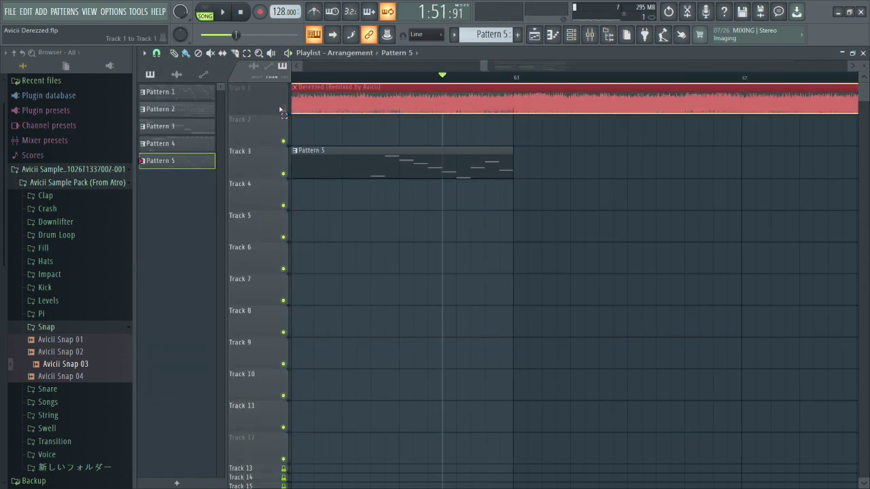
pyautogui.press('F7')
pyautogui.moveTo(590, 296); pyautogui.dragTo(589, 277)
pyautogui.press('F5')
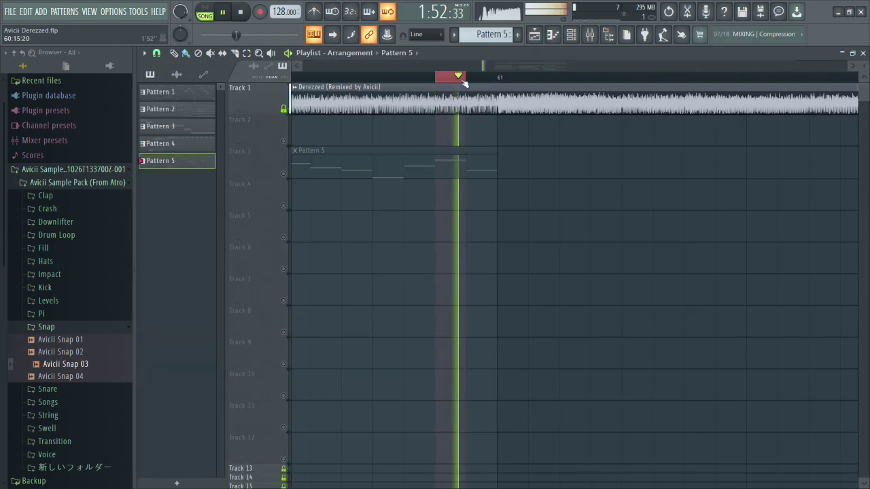
# Toggle Track 1's solo, clear the loop selection near bar 61 and replay the reference from bar 60.
pyautogui.rightClick(283, 109)
pyautogui.click(284, 108)
pyautogui.press('space')
pyautogui.keyDown('ctrl'); pyautogui.click(465, 79); pyautogui.keyUp('ctrl')
pyautogui.scroll(-2, 516, 170)
pyautogui.click(441, 89)
pyautogui.press('space')
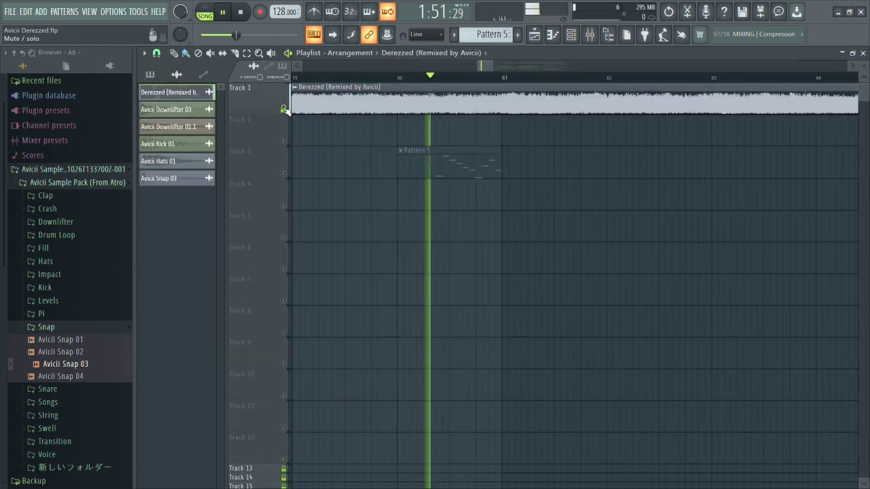
pyautogui.press('space')
# Open Nexus #7 from Pattern 5 and audition the PL Illusionize 2 and PL Illusionize 1 presets.
pyautogui.doubleClick(457, 156)
pyautogui.click(584, 41)
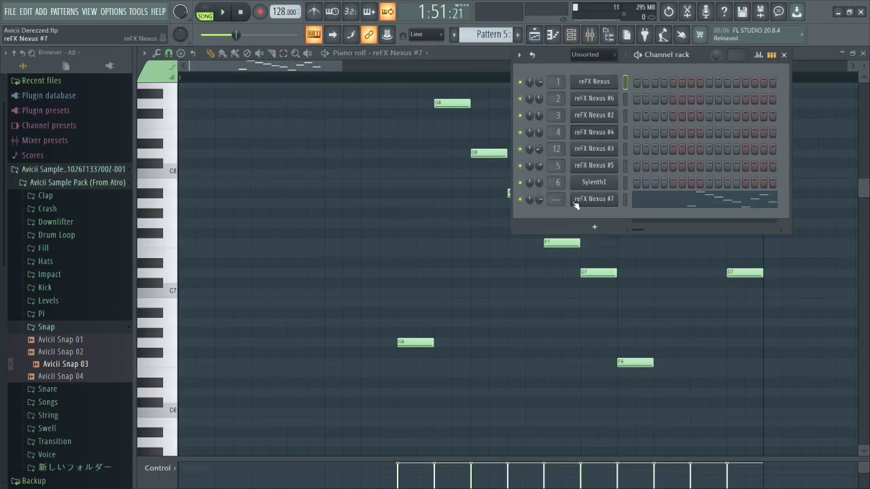
pyautogui.click(576, 201)
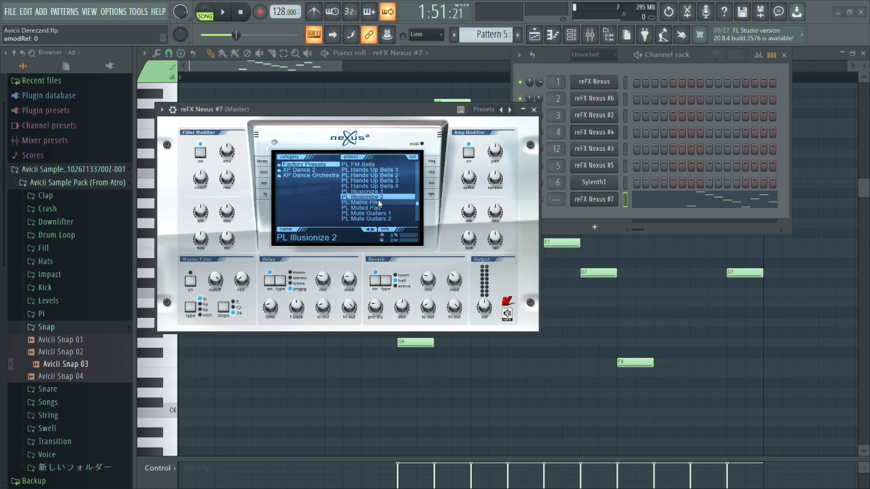
pyautogui.press('space')
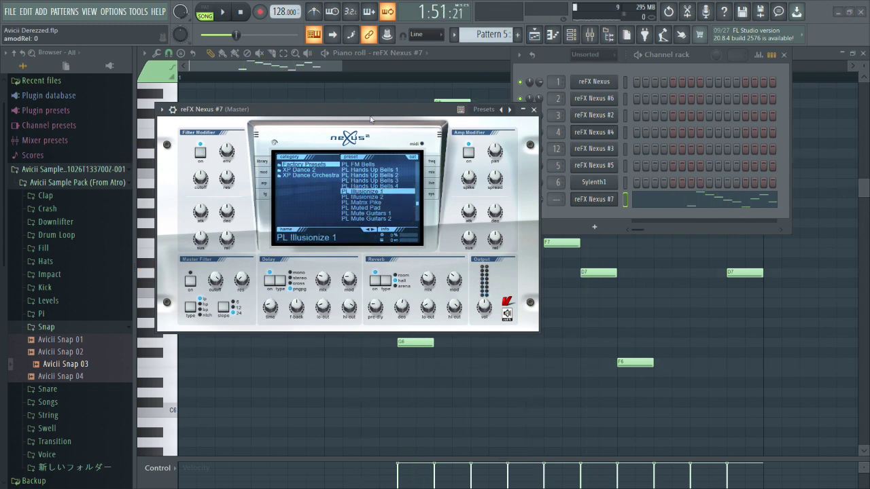
pyautogui.click(731, 275)
# Set a loop selection from bar 60 to 61 in the playlist and play Pattern 5.
pyautogui.press('F5')
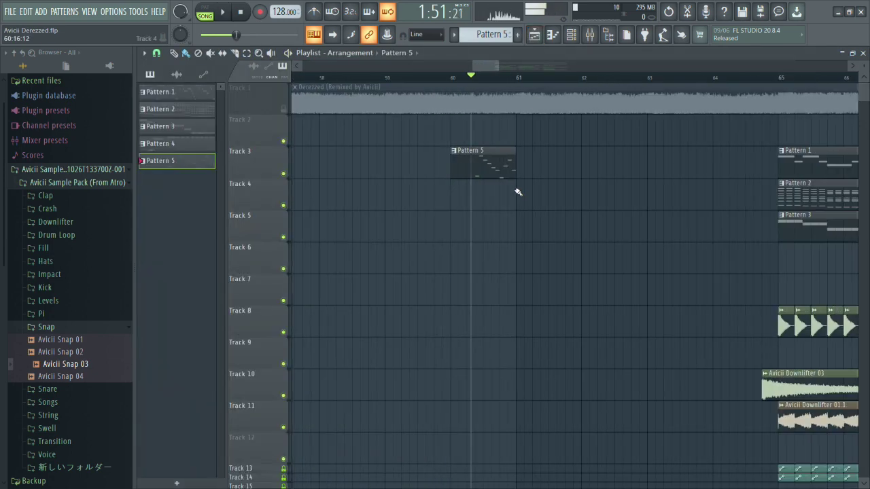
pyautogui.moveTo(526, 83); pyautogui.dragTo(406, 83)
pyautogui.press('space')
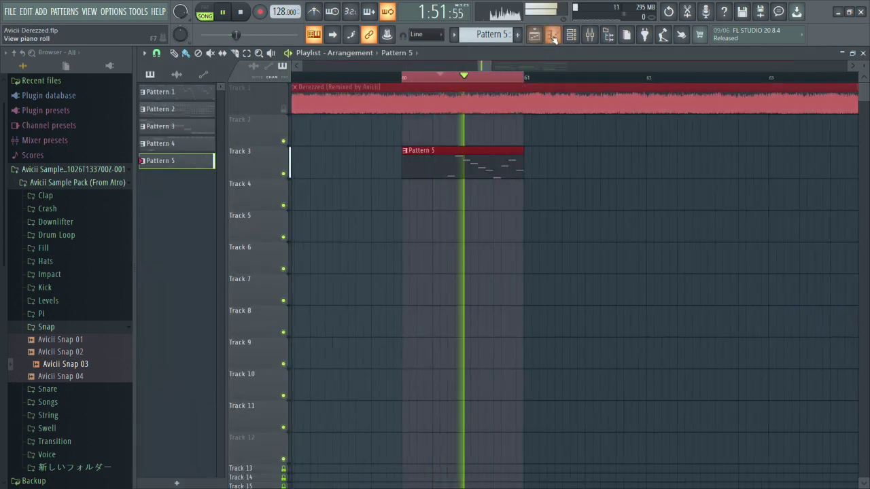
# Reopen Nexus #7 and load the PL Hands Up Bells 4 preset while Pattern 5 loops.
pyautogui.click(570, 35)
pyautogui.click(594, 199)
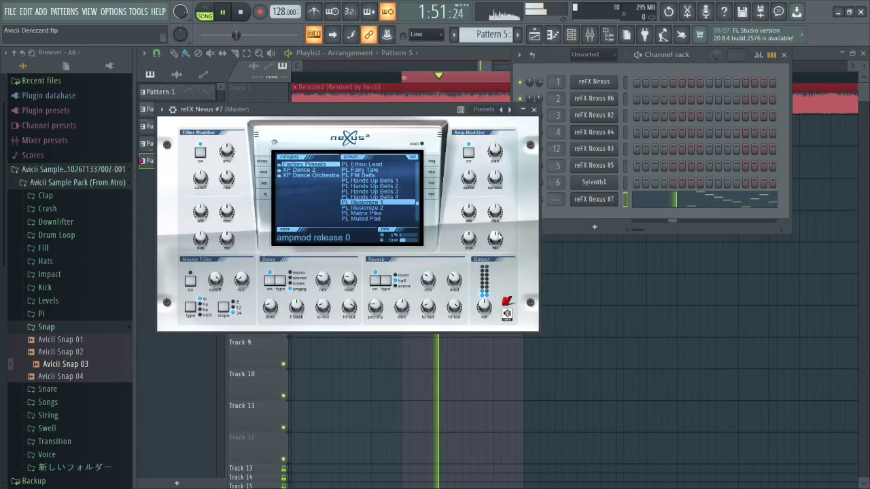
pyautogui.click(371, 231)
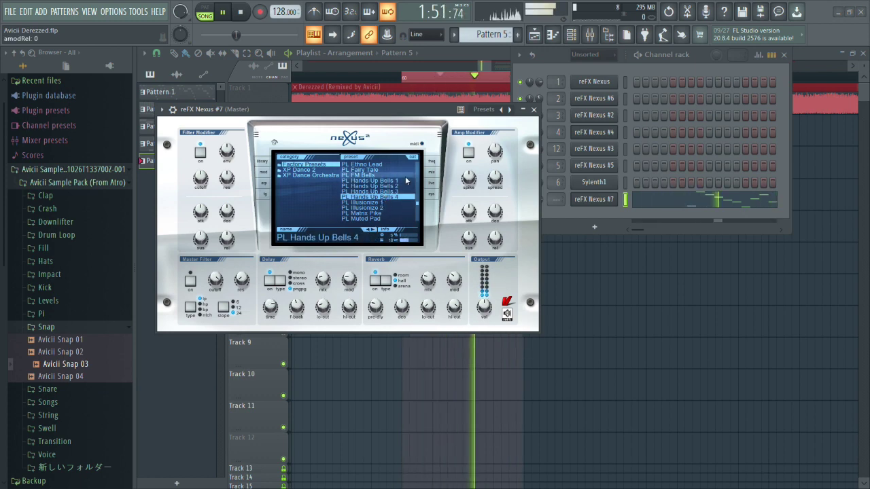
# Audition the PD Winterbreeze and PL Amberpikes presets in Nexus #7, and close the synth to return to the playlist.
pyautogui.scroll(4, 417, 181)
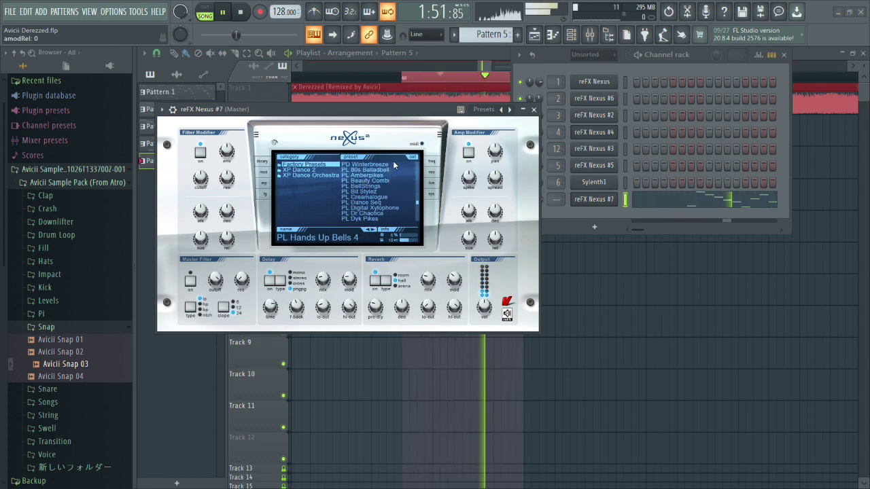
pyautogui.click(392, 165)
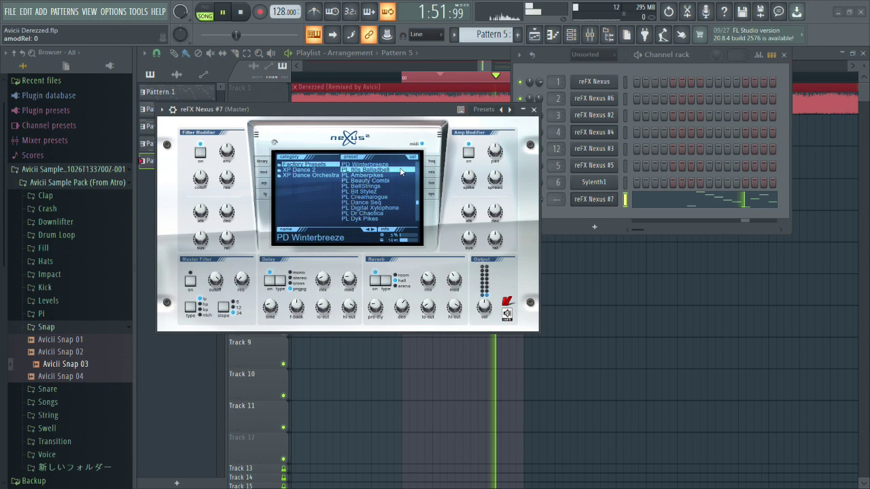
pyautogui.click(403, 176)
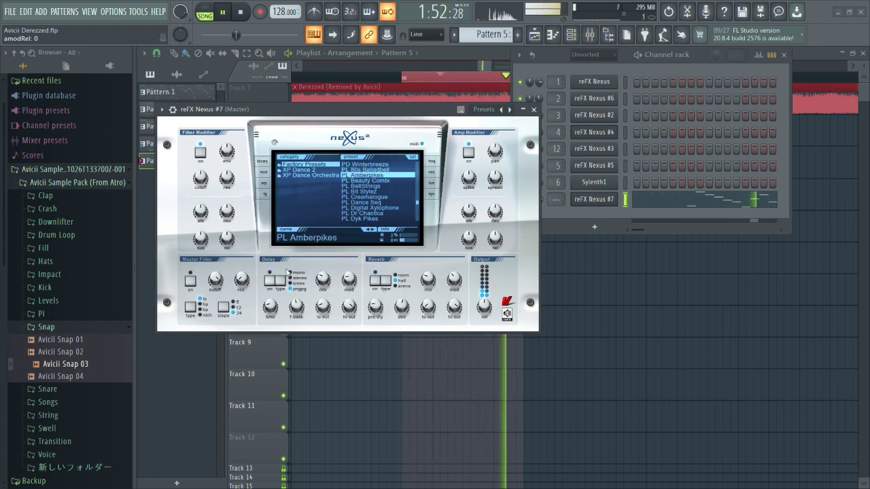
pyautogui.click(534, 110)
pyautogui.click(489, 192)
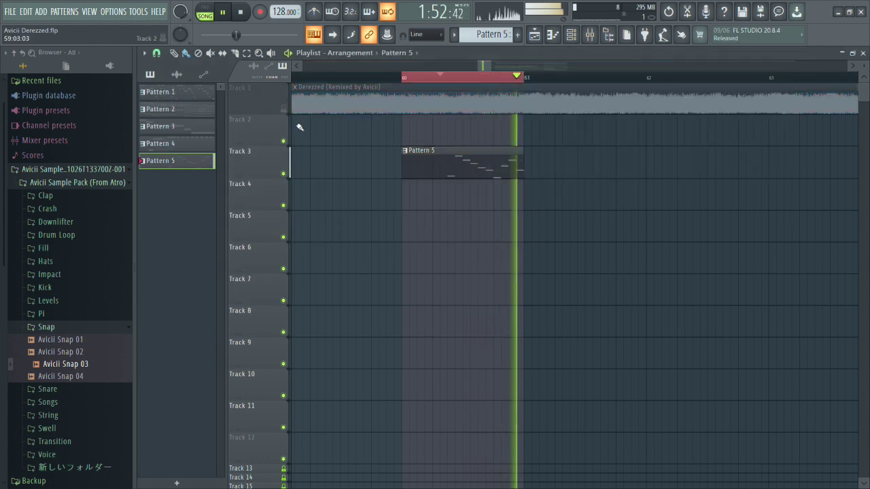
# Compare the reference with Pattern 5 by toggling Track 1's solo, viewing Pattern 5's notes between the two comparisons.
pyautogui.rightClick(283, 111)
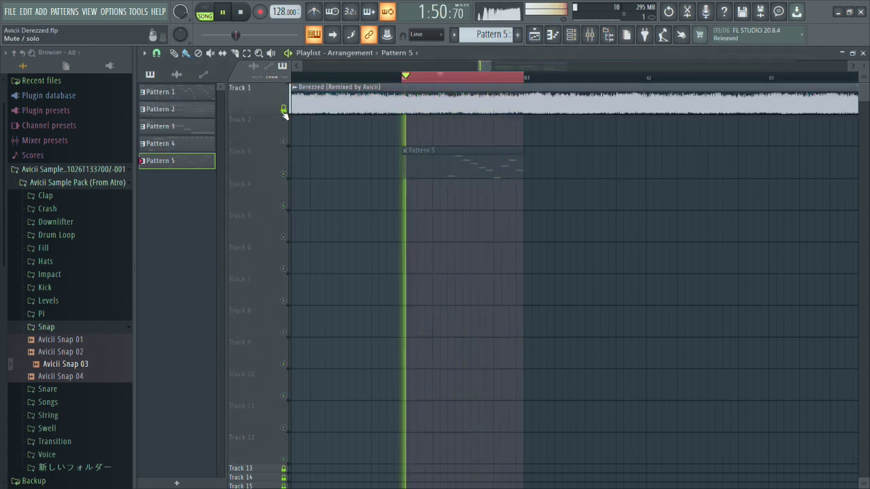
pyautogui.click(284, 110)
pyautogui.doubleClick(401, 150)
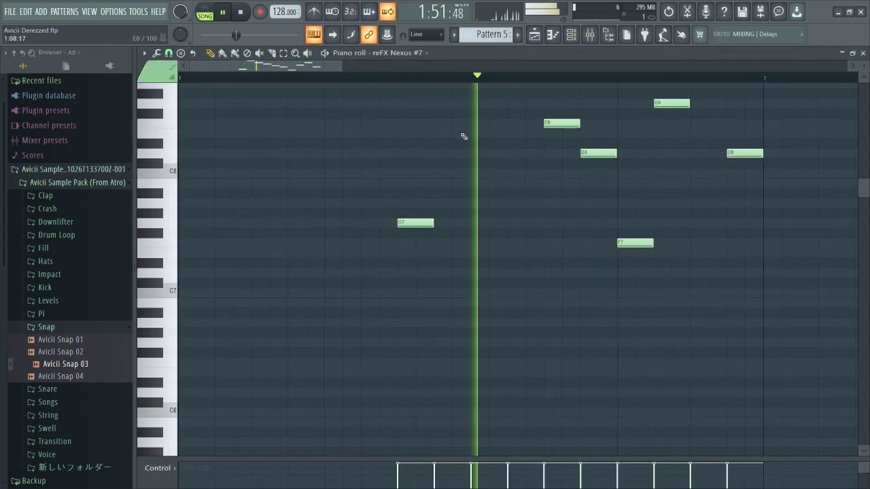
pyautogui.click(534, 36)
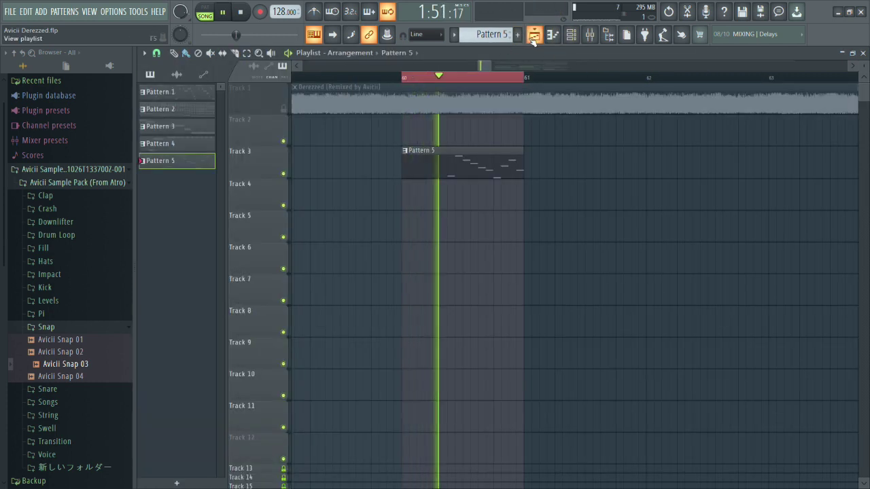
pyautogui.rightClick(283, 109)
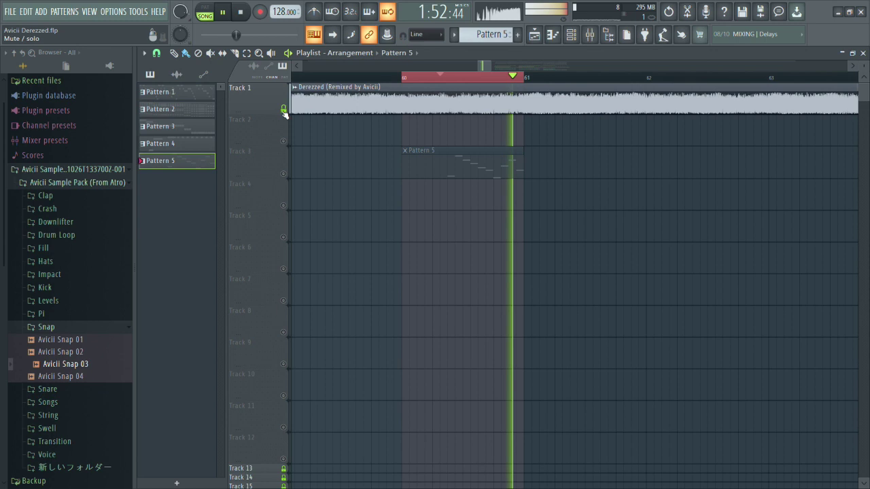
pyautogui.click(283, 108)
# Reopen Nexus #7 and step through the presets from PL Beauty Combi to PL Dance Seq while Pattern 5 loops.
pyautogui.press('F6')
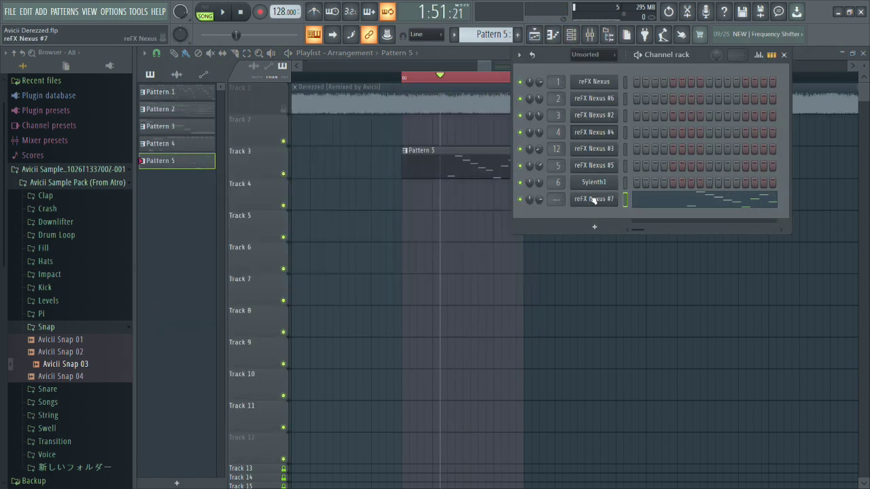
pyautogui.click(591, 199)
pyautogui.press('space')
pyautogui.click(373, 229)
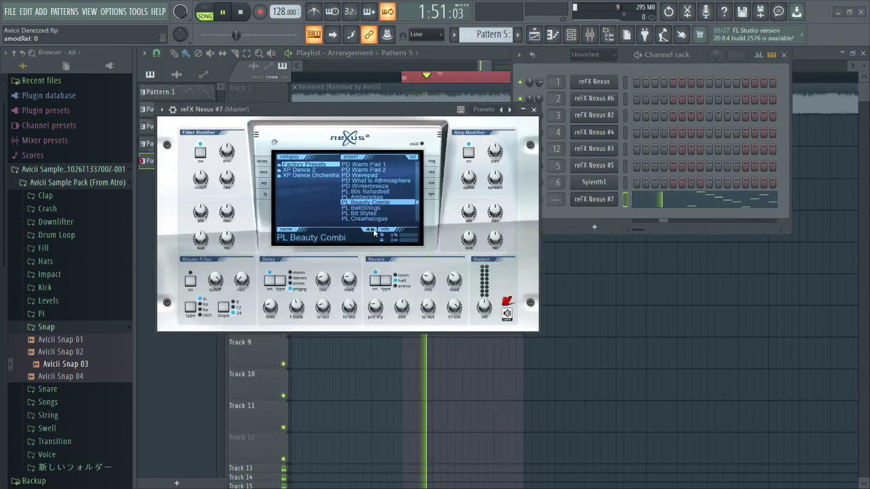
pyautogui.click(373, 231)
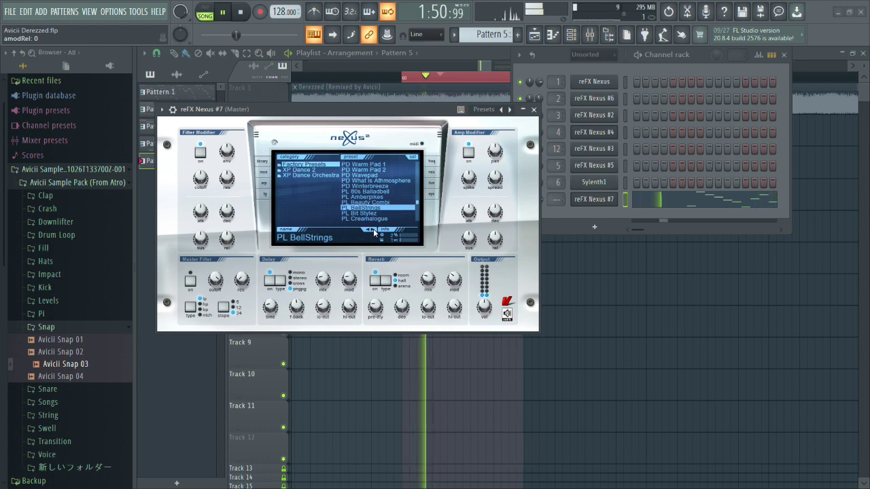
pyautogui.click(373, 229)
pyautogui.click(373, 229)
pyautogui.click(373, 230)
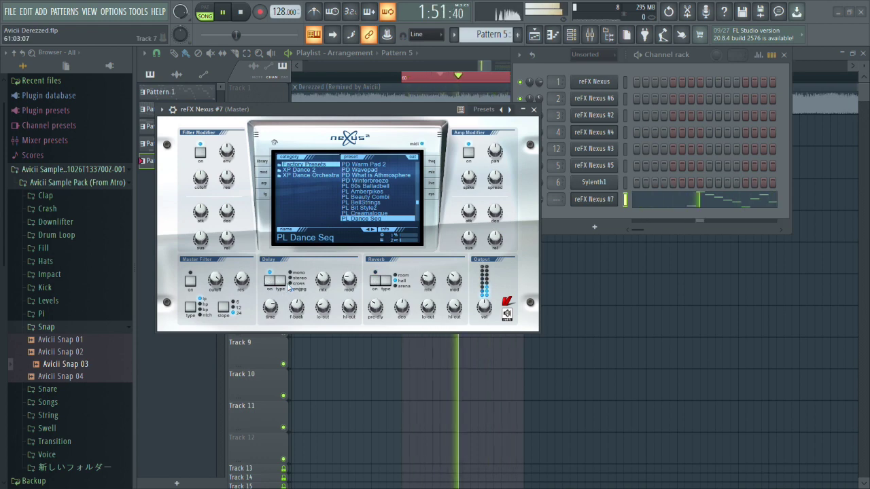
# Check the soloed reference on Track 1, and audition the Nexus #7 presets from PL Digital Xylophone to PL Dyk Pikes.
pyautogui.press('F5')
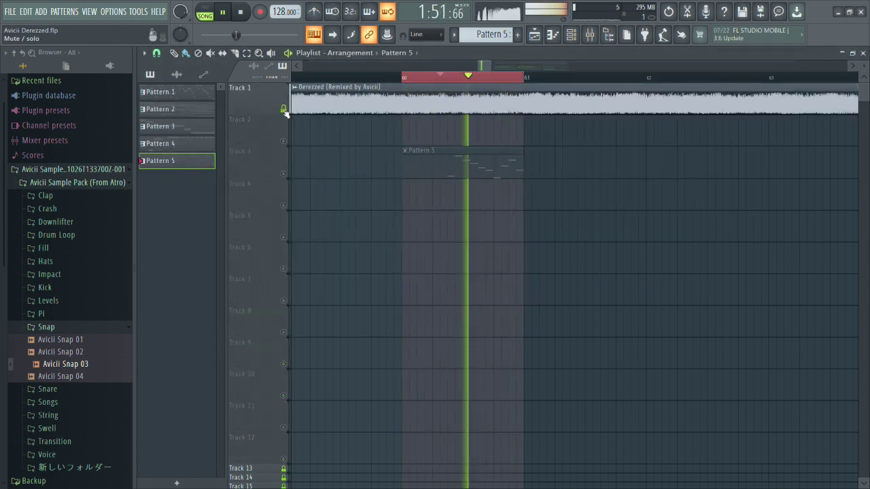
pyautogui.press('F6')
pyautogui.click(598, 199)
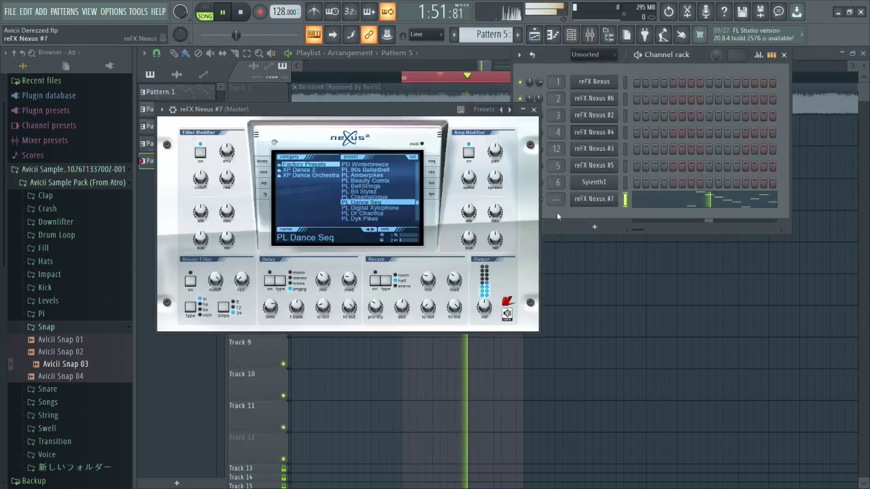
pyautogui.click(374, 231)
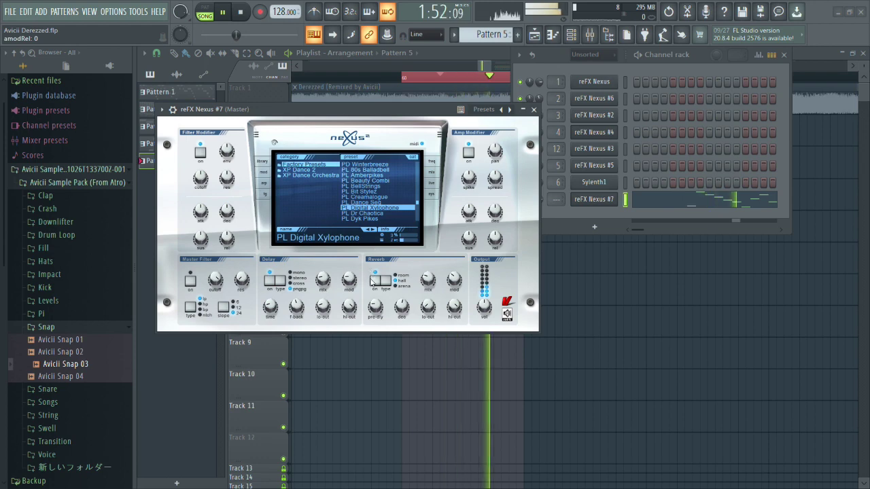
pyautogui.click(373, 231)
pyautogui.click(373, 230)
pyautogui.click(374, 230)
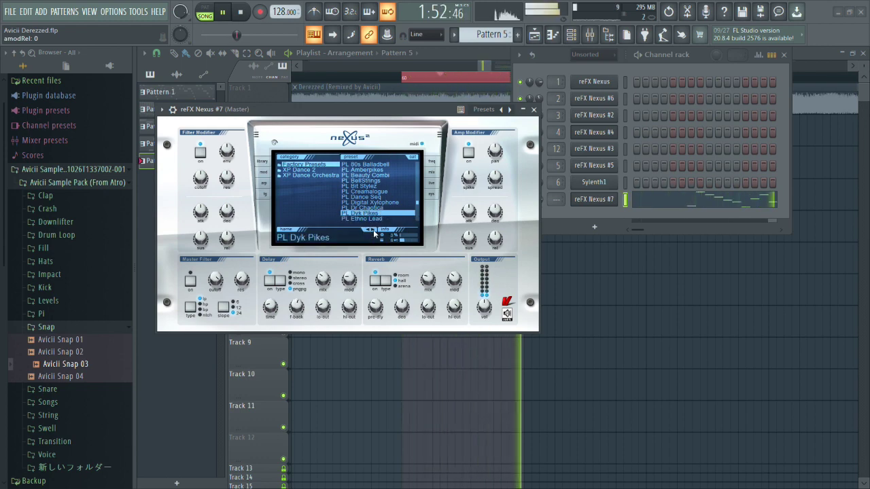
# Solo and unsolo Track 1 to compare the PL Dyk Pikes sound with the reference.
pyautogui.rightClick(582, 274)
pyautogui.rightClick(283, 110)
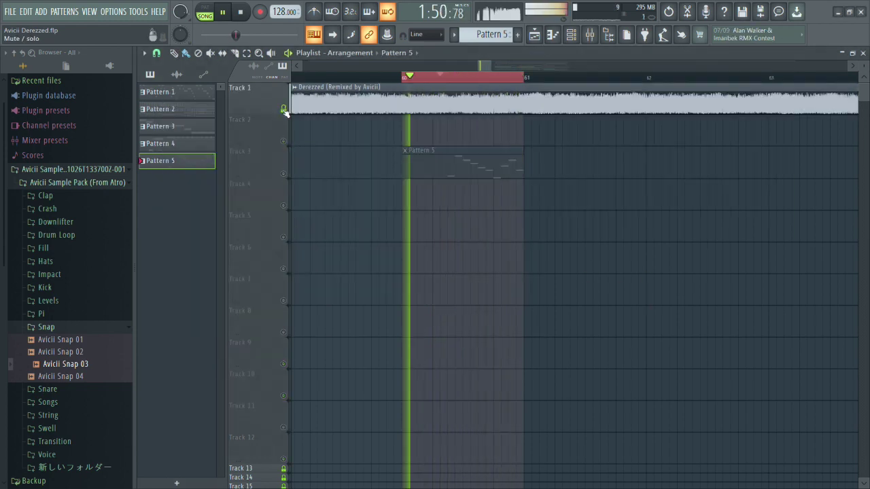
pyautogui.rightClick(284, 110)
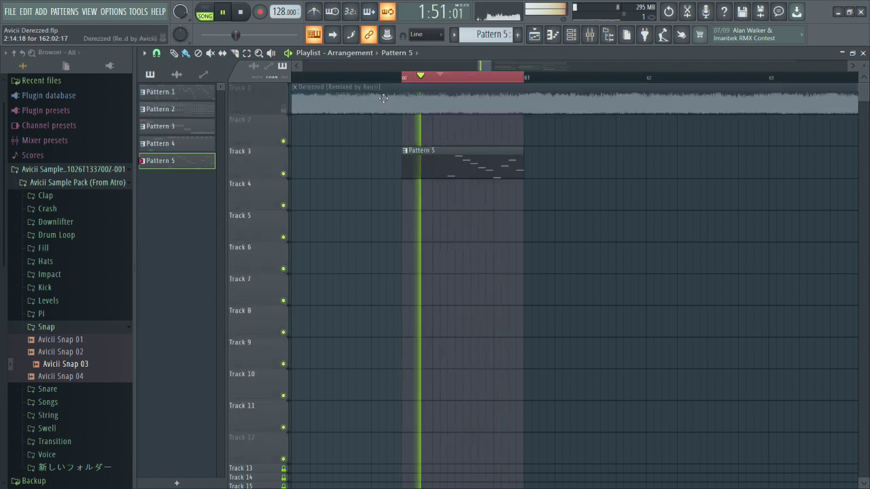
# Reopen Nexus #7 and advance through the PL presets from PL Ethno Lead to PL Mute Guitars 2.
pyautogui.click(570, 35)
pyautogui.click(587, 201)
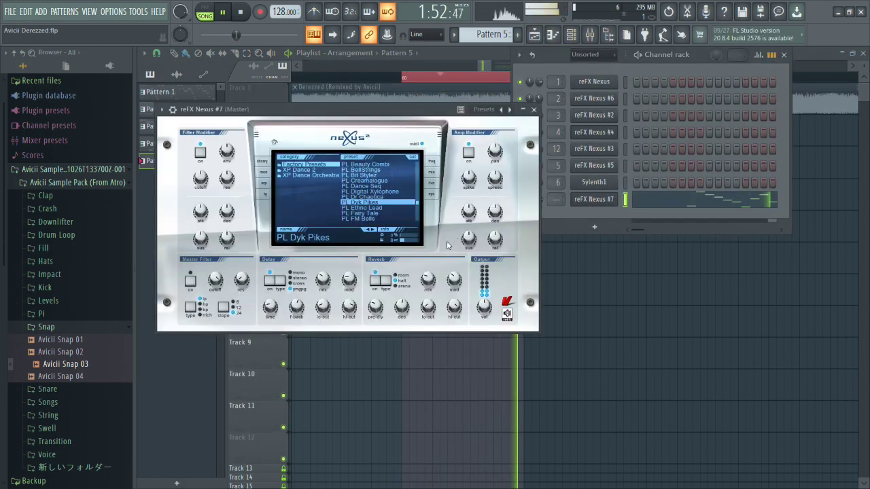
pyautogui.click(376, 229)
pyautogui.click(375, 230)
pyautogui.click(375, 230)
pyautogui.click(376, 229)
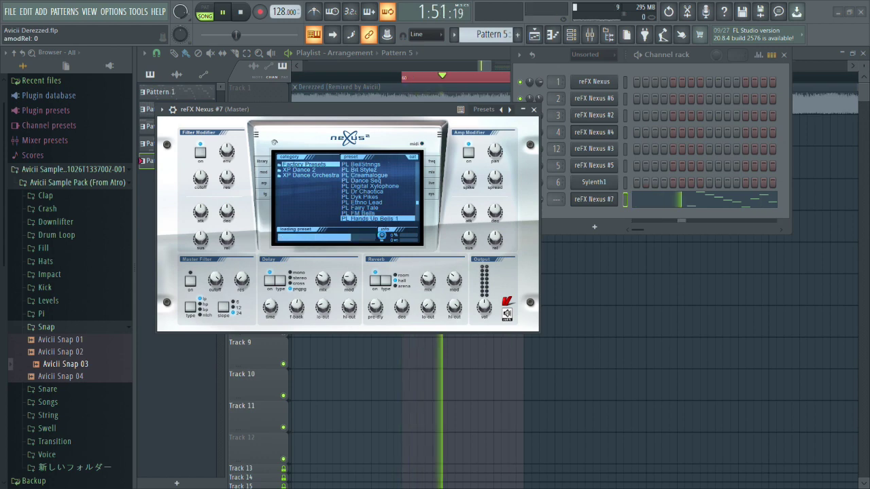
pyautogui.click(376, 229)
pyautogui.click(375, 229)
pyautogui.click(376, 230)
pyautogui.click(375, 230)
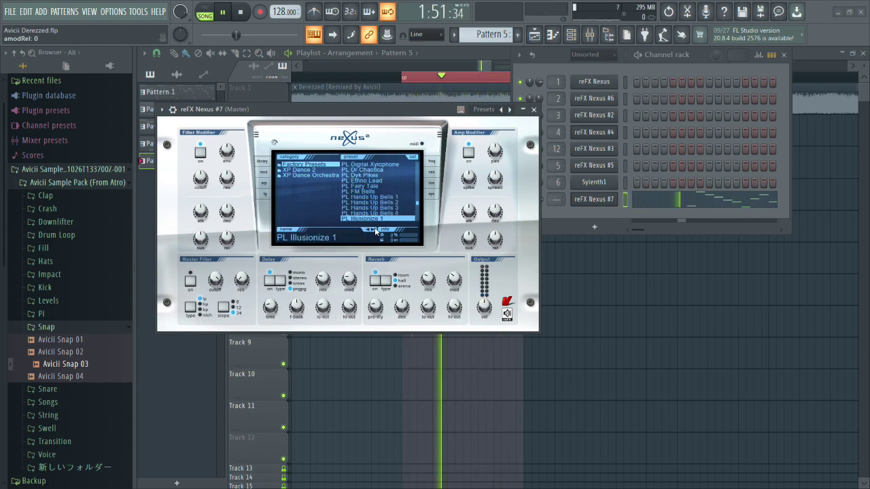
pyautogui.click(375, 230)
pyautogui.click(376, 230)
pyautogui.click(376, 229)
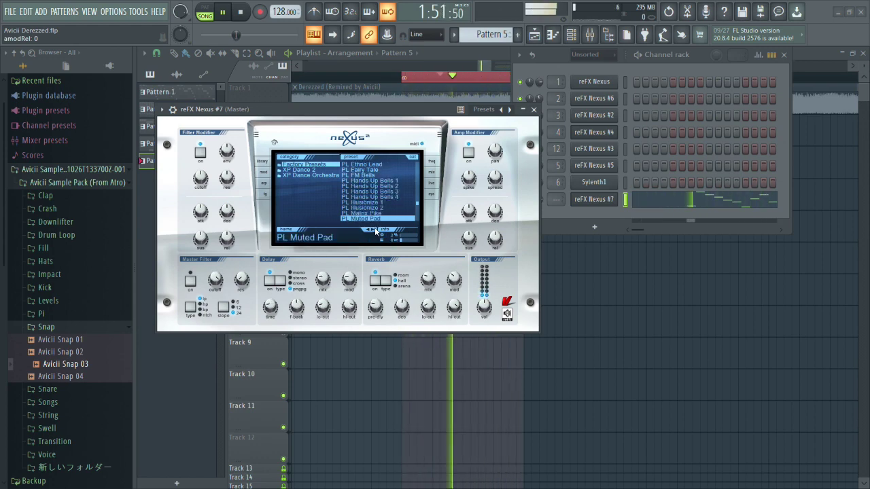
pyautogui.click(370, 229)
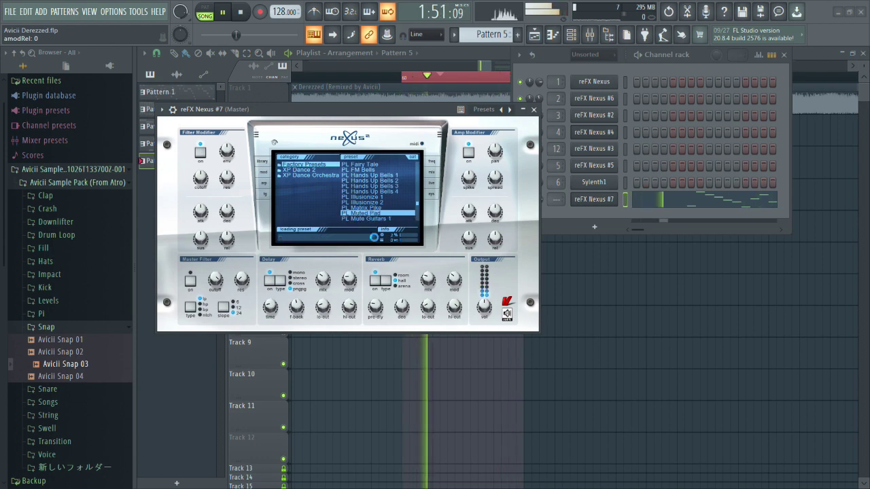
pyautogui.click(376, 229)
pyautogui.click(375, 229)
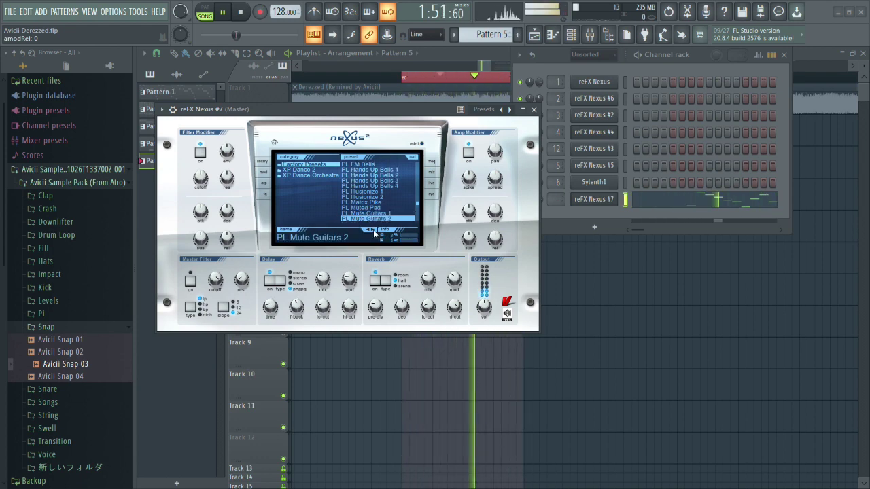
# Toggle Track 1's solo on and off to compare PL Mute Guitars 2 with the reference.
pyautogui.click(652, 286)
pyautogui.hotkey('ctrl', 'z')
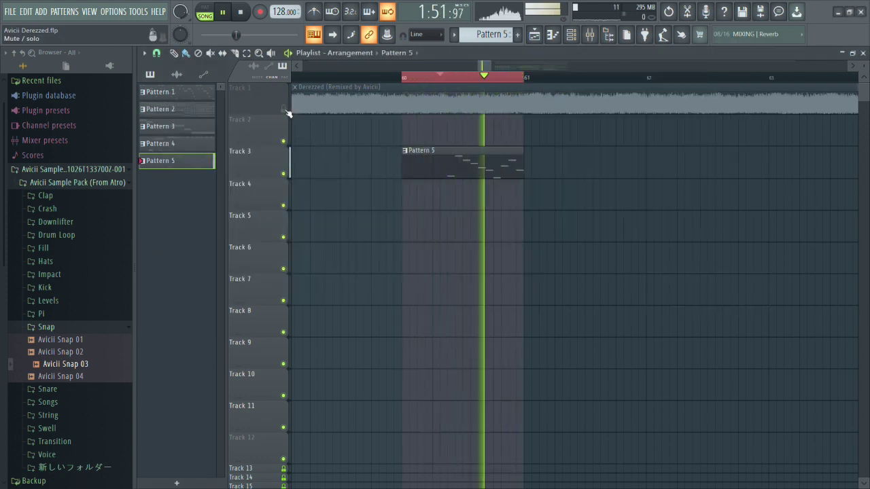
pyautogui.rightClick(285, 110)
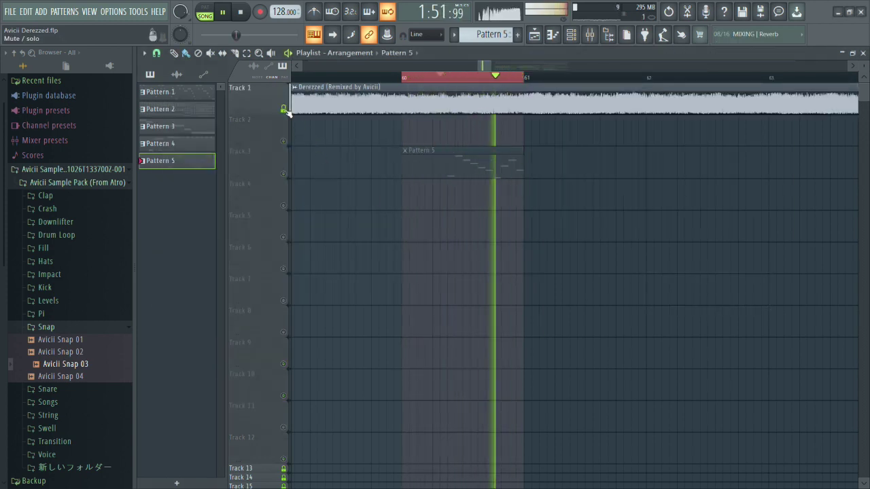
pyautogui.rightClick(285, 110)
# View Nexus #7's loaded preset, close the synth, and compare Pattern 5 with the Track 1 reference once more.
pyautogui.click(574, 35)
pyautogui.click(582, 203)
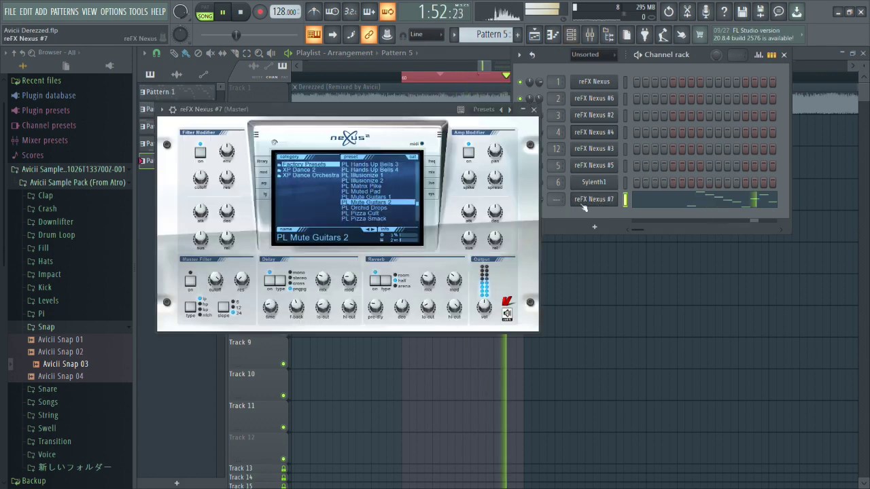
pyautogui.click(534, 110)
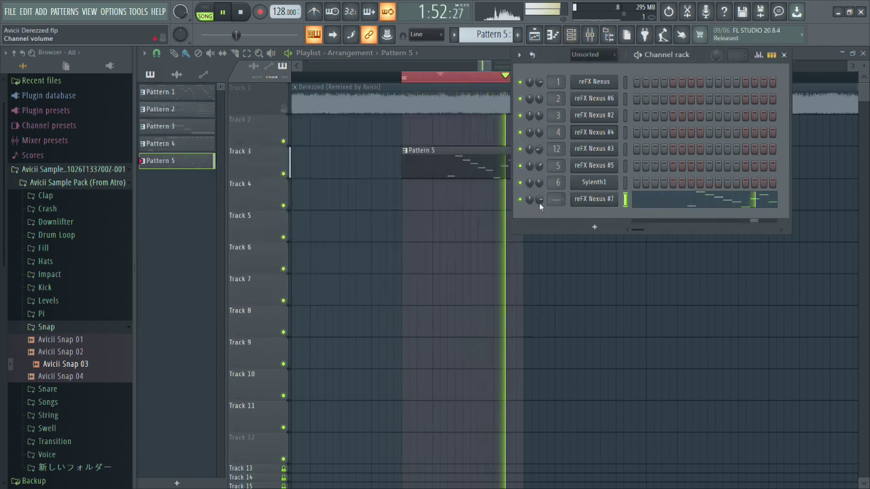
pyautogui.press('F6')
pyautogui.rightClick(285, 110)
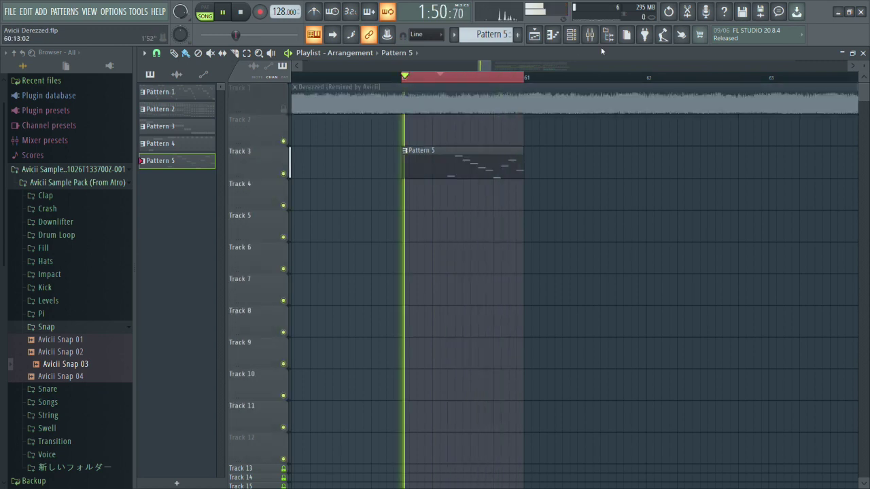
pyautogui.rightClick(285, 110)
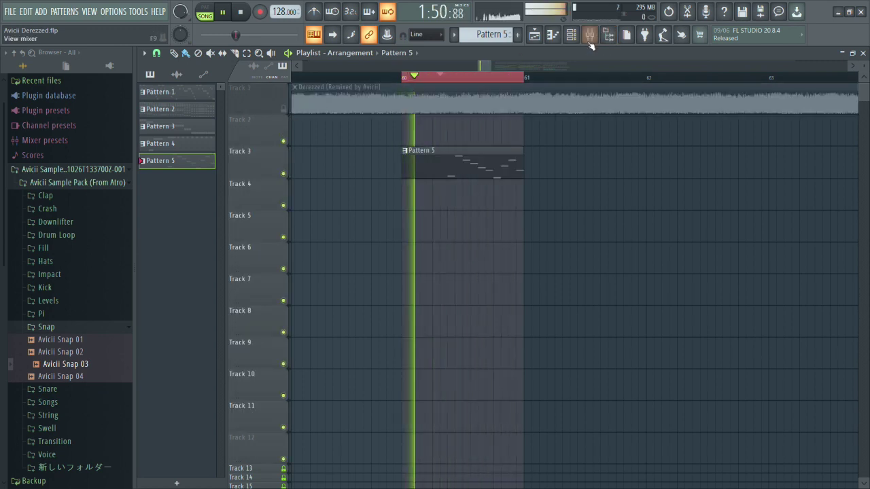
# Reopen Nexus #7 and move on from PL Mute Guitars 2 to the PL Pizza Cult preset.
pyautogui.press('F6')
pyautogui.click(598, 198)
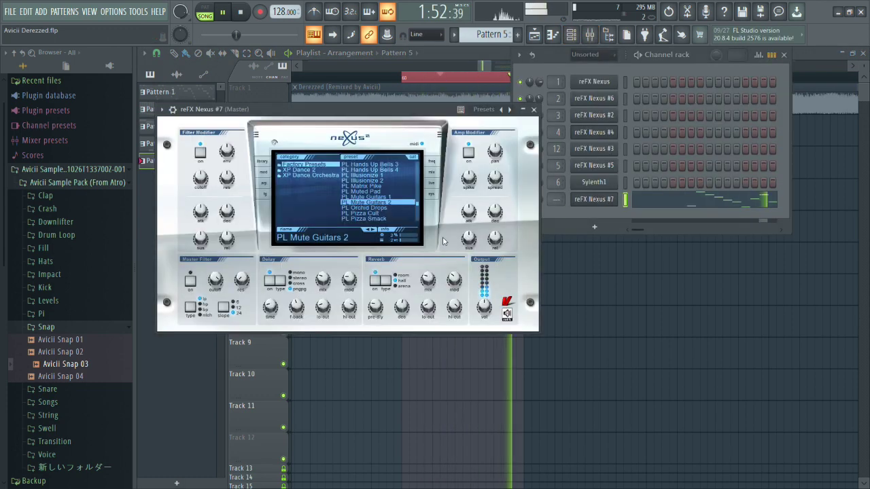
pyautogui.click(373, 234)
pyautogui.click(370, 231)
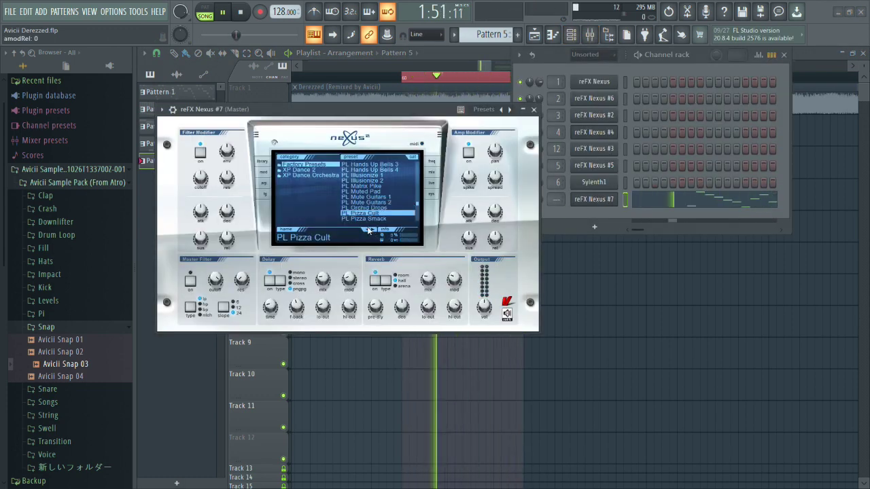
pyautogui.click(368, 231)
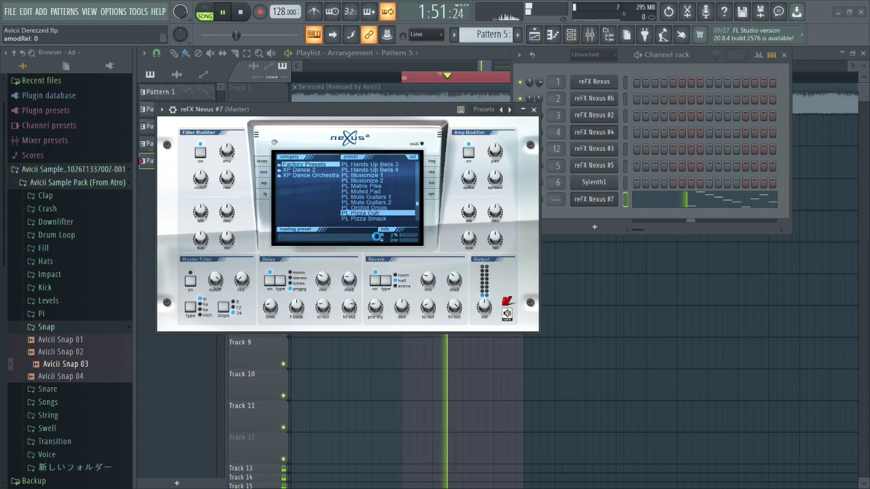
# Open Pattern 5's Nexus #7 notes in the piano roll and transpose the whole arpeggio down one octave.
pyautogui.click(704, 210)
pyautogui.click(691, 202)
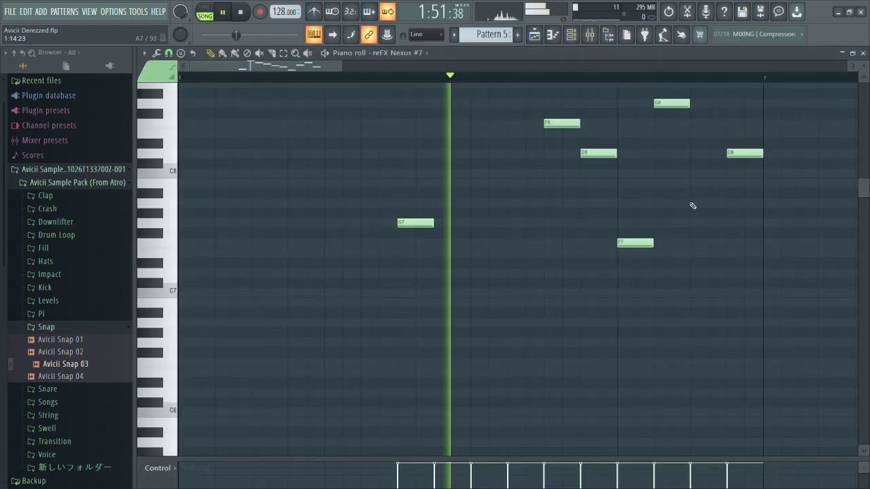
pyautogui.scroll(-2, 586, 230)
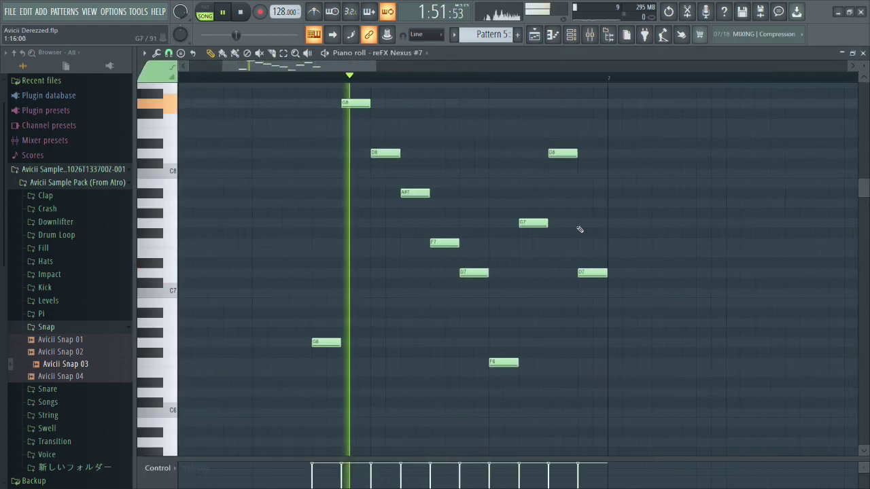
# Advance Nexus #7 to the PL Trancepikes preset and transpose Pattern 5's whole arpeggio up one octave.
pyautogui.scroll(3, 582, 230)
pyautogui.click(571, 36)
pyautogui.click(593, 199)
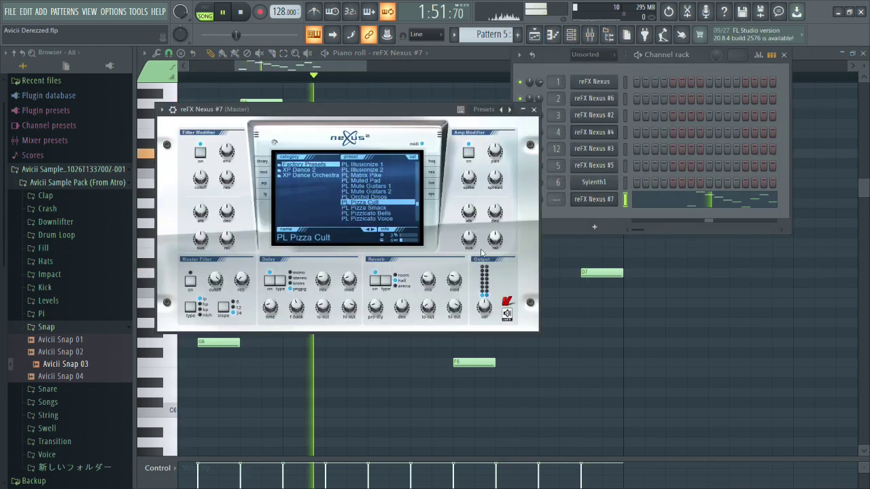
pyautogui.click(371, 231)
pyautogui.click(370, 231)
pyautogui.click(372, 231)
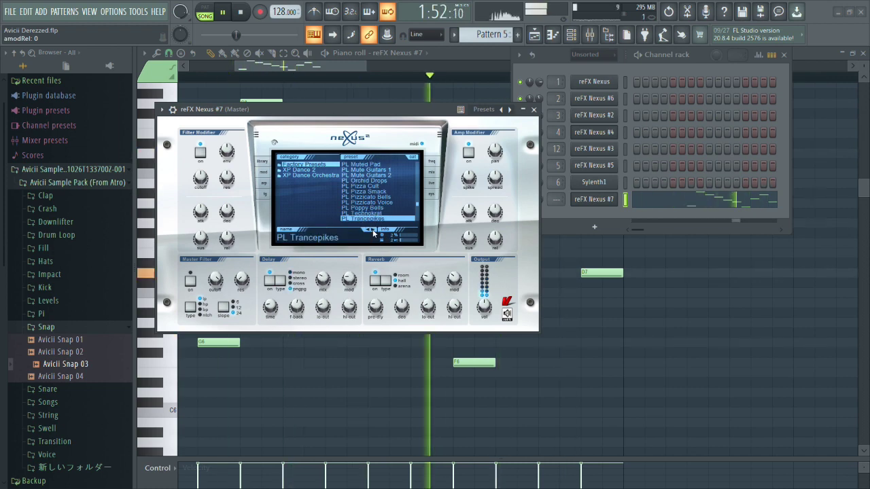
pyautogui.rightClick(608, 347)
pyautogui.hotkey('ctrl', 'Up')
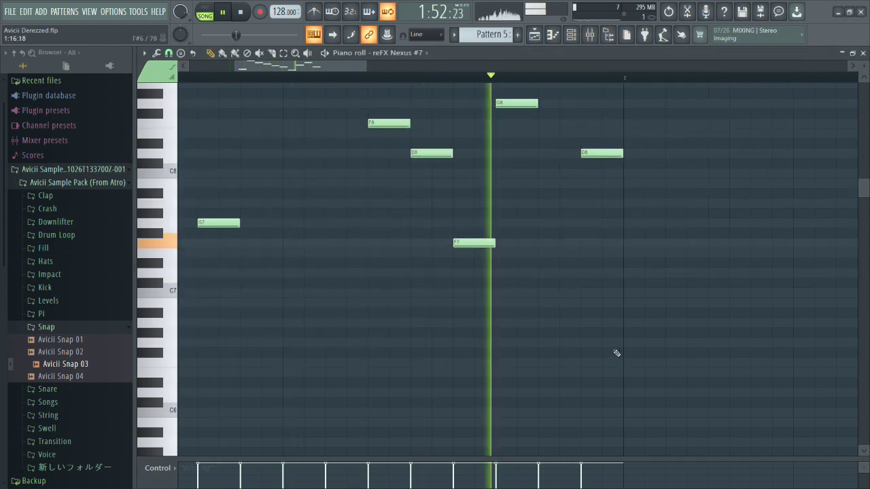
# Reopen Nexus #7, audition the presets after PL Trancepikes, settle on PL UK Pikes 2 and close the synth.
pyautogui.click(572, 37)
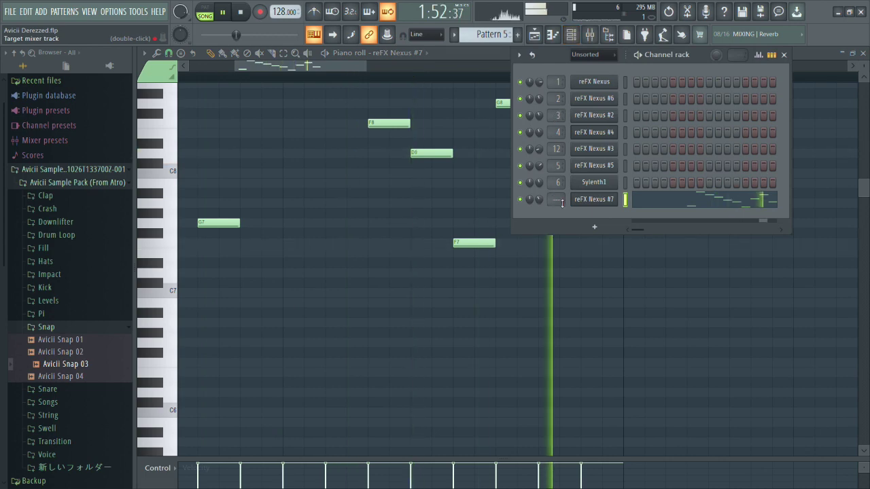
pyautogui.click(592, 199)
pyautogui.click(375, 229)
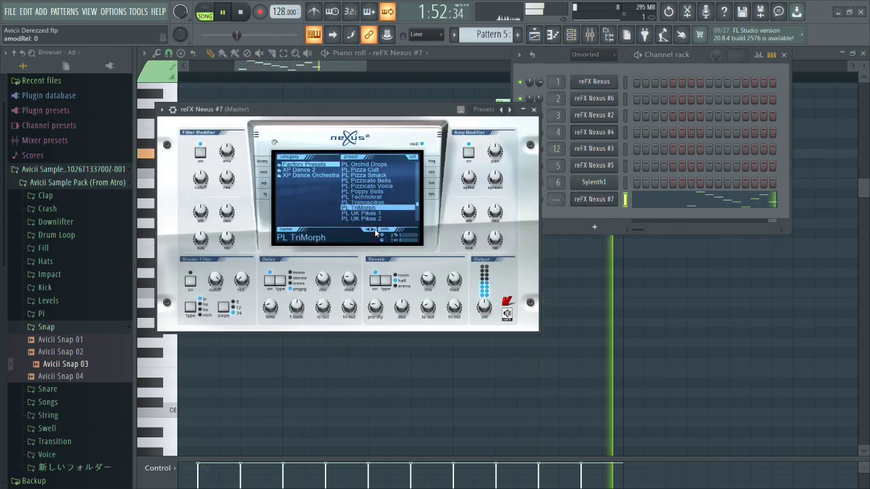
pyautogui.click(375, 228)
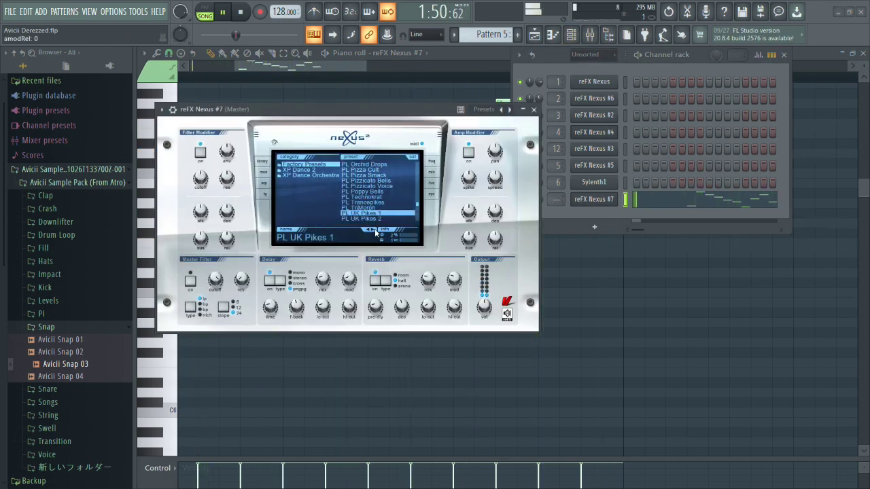
pyautogui.click(374, 228)
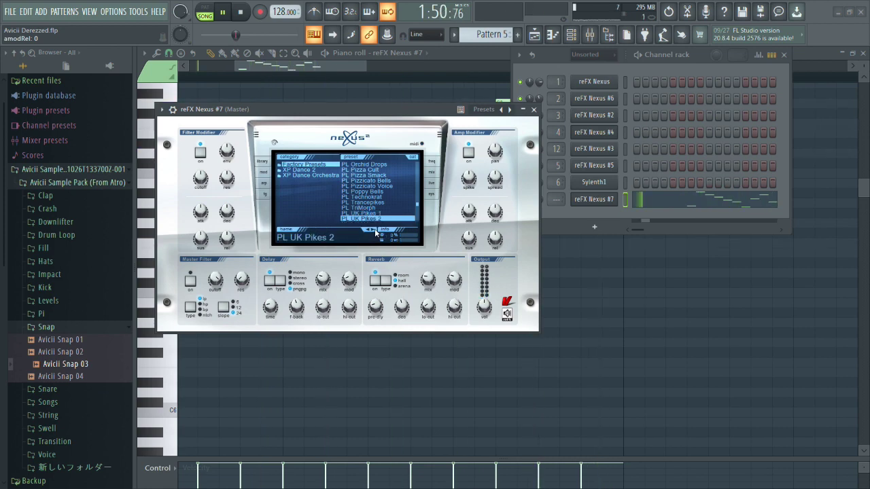
pyautogui.click(374, 228)
pyautogui.click(367, 229)
pyautogui.click(533, 109)
# Return to the playlist and compare Pattern 5 with the reference by soloing Track 1 and playing both together.
pyautogui.click(533, 35)
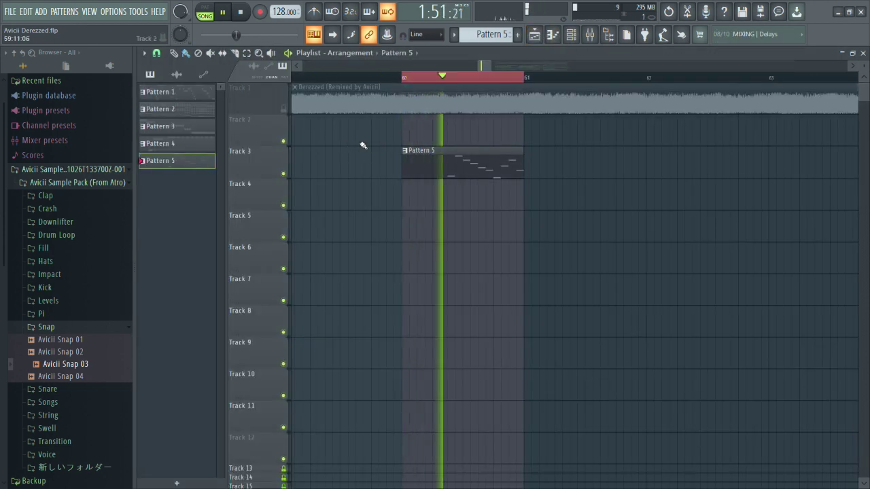
pyautogui.scroll(3, 456, 150)
pyautogui.rightClick(284, 109)
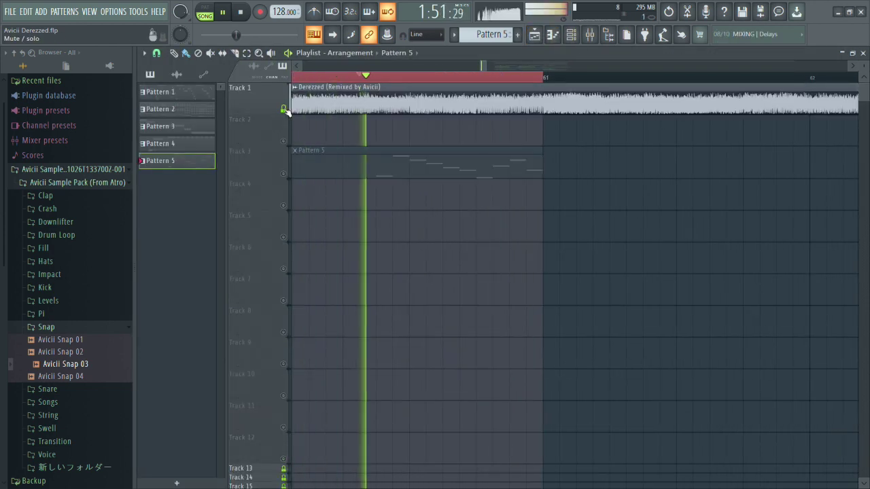
pyautogui.keyDown('ctrl'); pyautogui.click(284, 109); pyautogui.keyUp('ctrl')
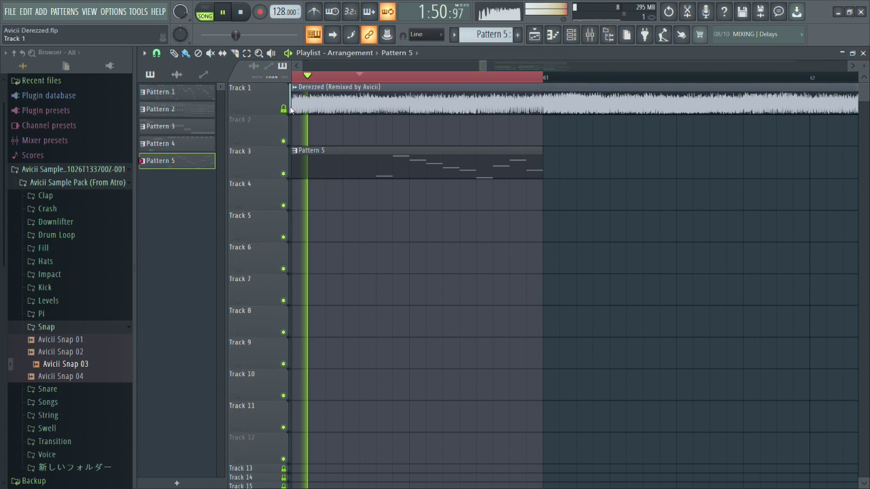
pyautogui.keyDown('ctrl'); pyautogui.click(284, 109); pyautogui.keyUp('ctrl')
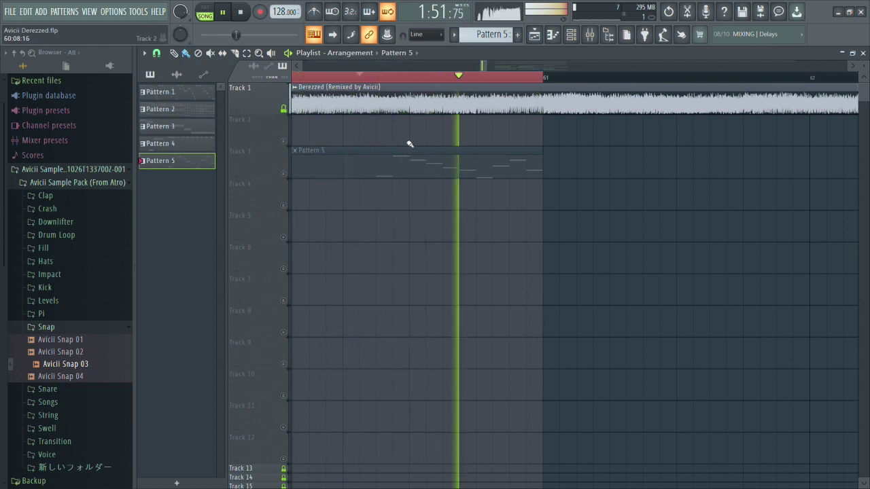
# Add a short G8 note at the very start of Pattern 5's Nexus #7 arpeggio and return to the playlist.
pyautogui.doubleClick(440, 175)
pyautogui.scroll(1, 296, 213)
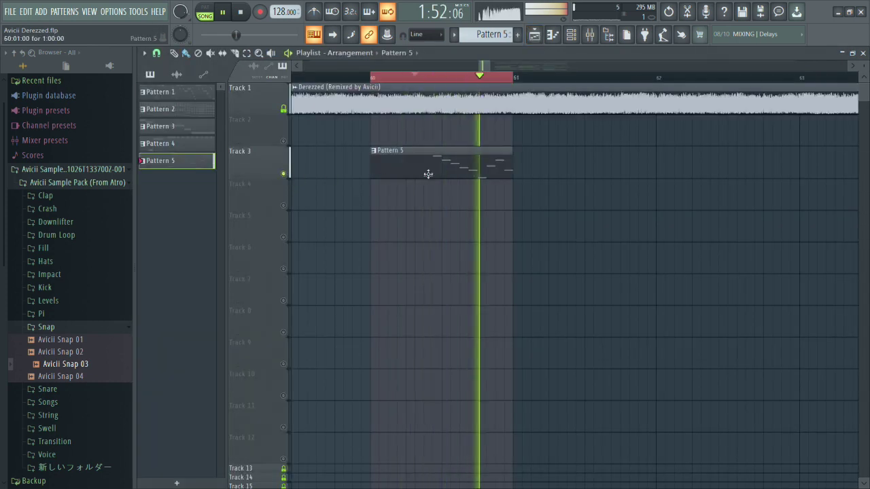
pyautogui.doubleClick(428, 173)
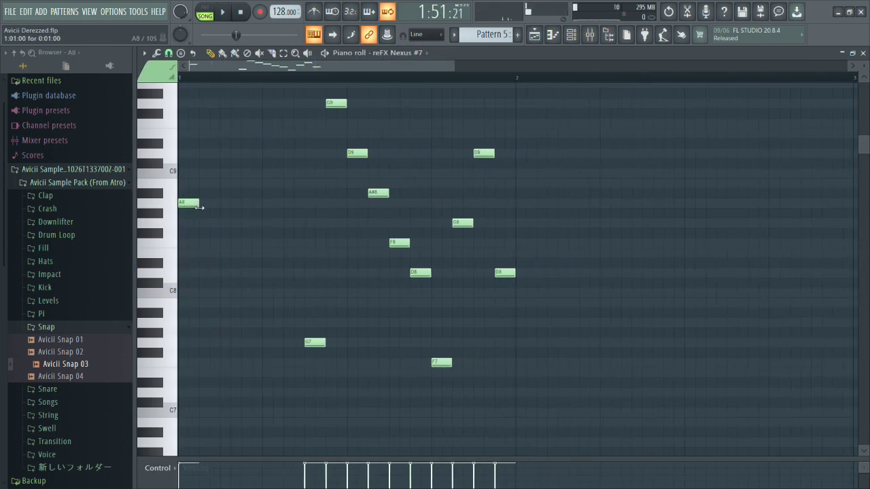
pyautogui.click(182, 243)
pyautogui.press('space')
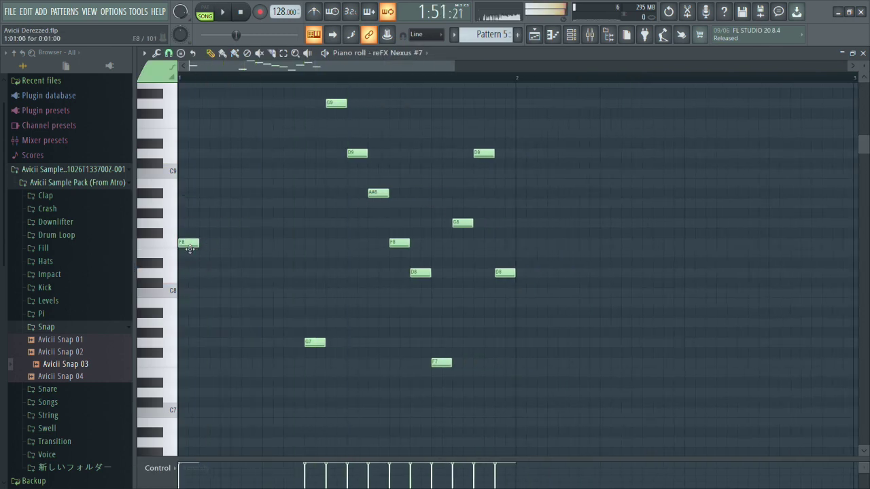
pyautogui.moveTo(187, 244); pyautogui.dragTo(187, 223)
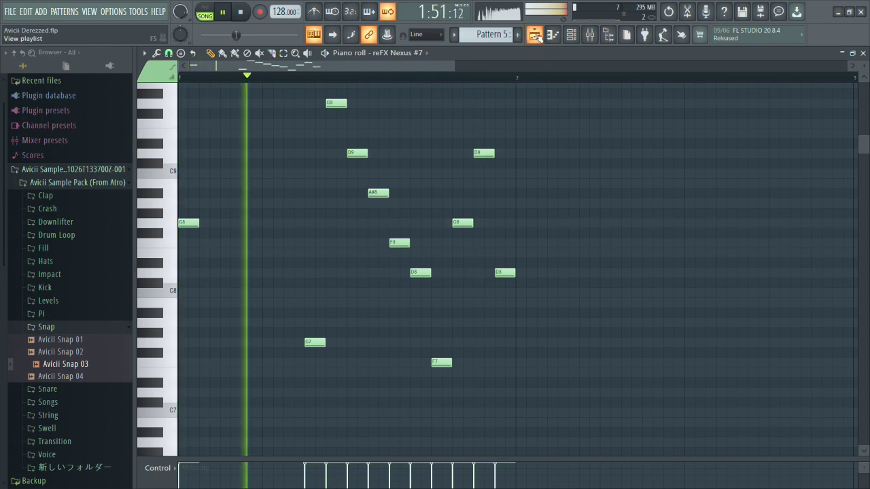
pyautogui.click(535, 36)
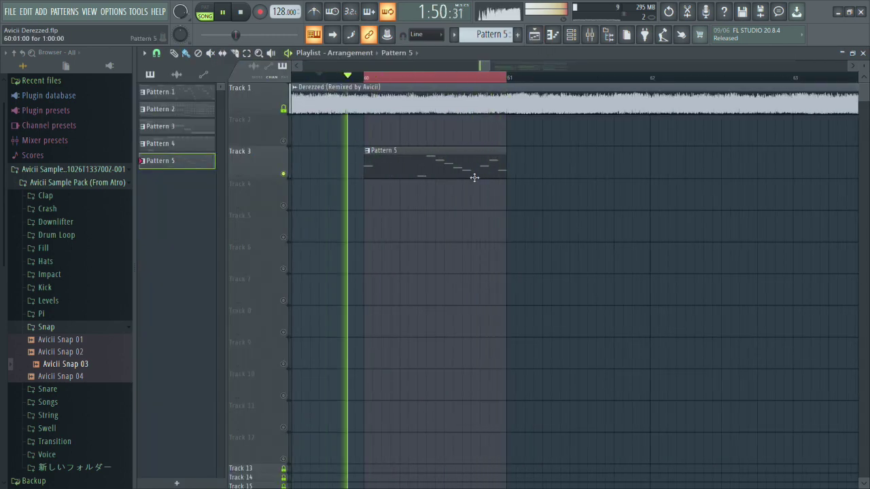
# Listen to Pattern 5 together with the reference around bar 60, and mute Track 1 to hear the arpeggio alone.
pyautogui.keyDown('ctrl'); pyautogui.scroll(-3, 473, 177); pyautogui.keyUp('ctrl')
pyautogui.keyDown('ctrl'); pyautogui.scroll(2, 369, 197); pyautogui.keyUp('ctrl')
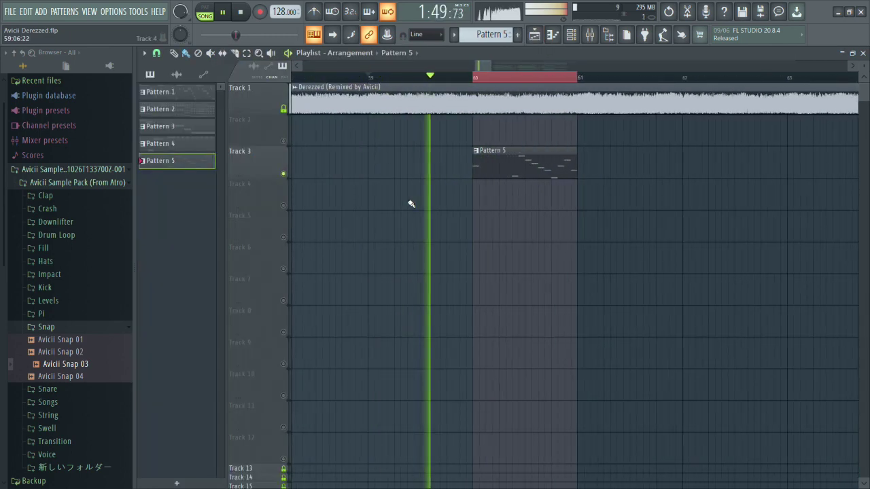
pyautogui.keyDown('ctrl'); pyautogui.scroll(-2, 428, 198); pyautogui.keyUp('ctrl')
pyautogui.keyDown('ctrl'); pyautogui.scroll(2, 557, 219); pyautogui.keyUp('ctrl')
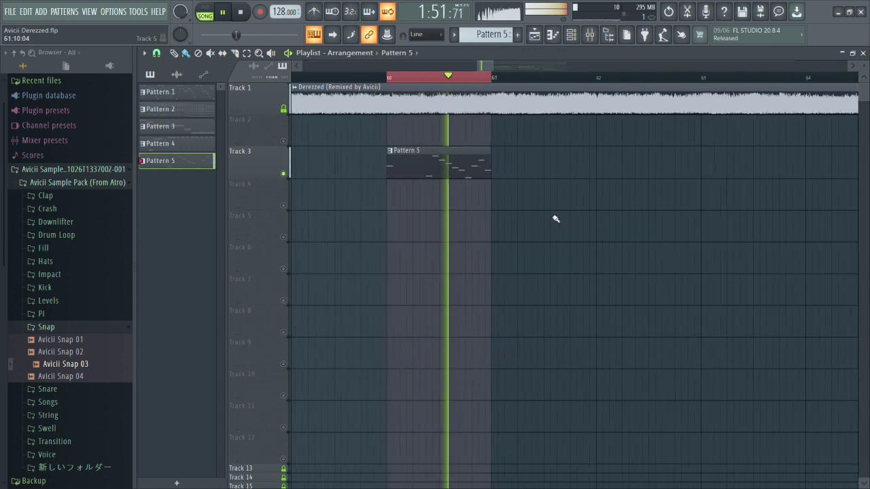
pyautogui.press('space')
pyautogui.click(284, 109)
pyautogui.click(390, 78)
# View Nexus #7's loaded preset and toggle Track 1's solo to compare it with the reference.
pyautogui.click(571, 35)
pyautogui.click(604, 203)
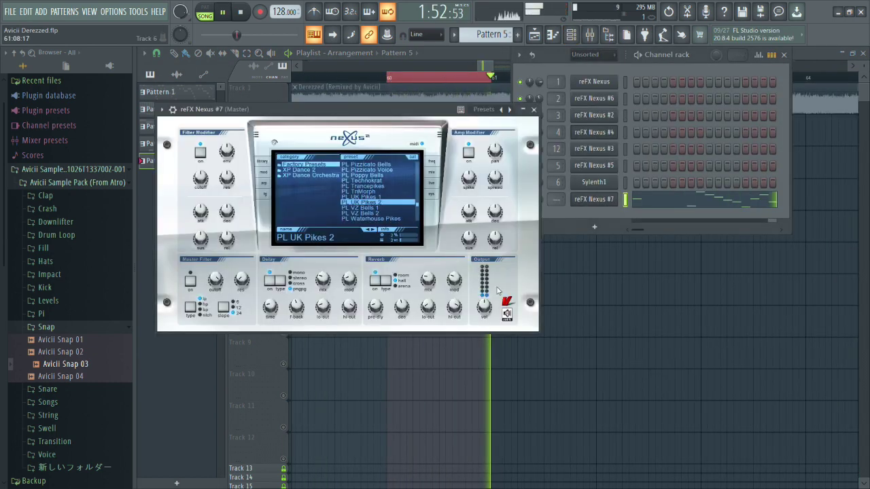
pyautogui.rightClick(571, 322)
pyautogui.keyDown('ctrl'); pyautogui.scroll(4, 524, 292); pyautogui.keyUp('ctrl')
pyautogui.rightClick(284, 109)
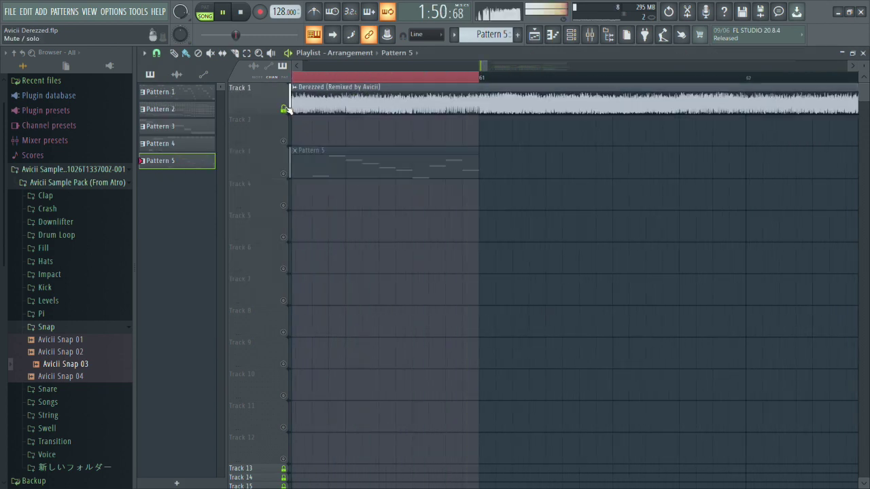
pyautogui.rightClick(284, 109)
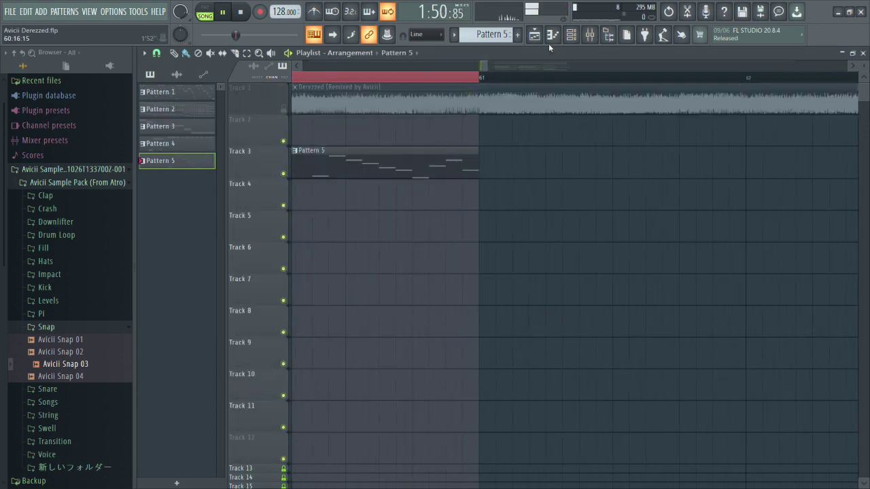
# Look at Nexus #7 again and alternate repeatedly between Pattern 5 alone and the soloed reference on Track 1.
pyautogui.click(571, 34)
pyautogui.click(600, 200)
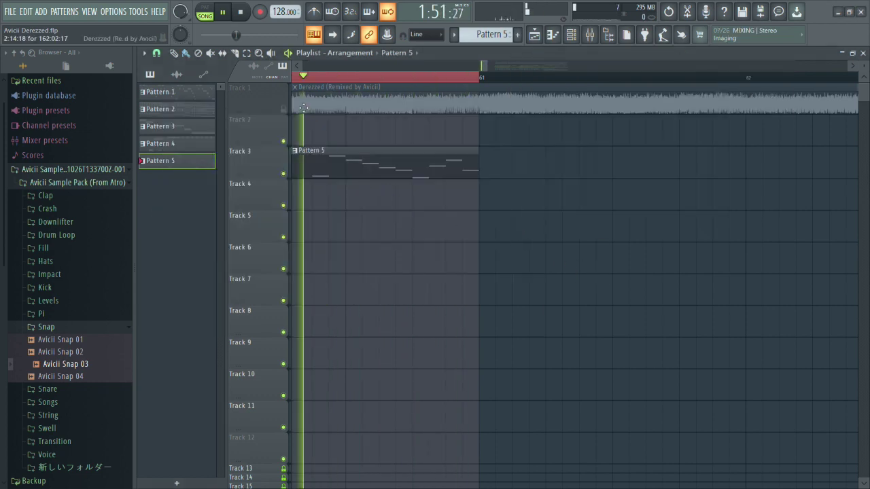
pyautogui.rightClick(284, 109)
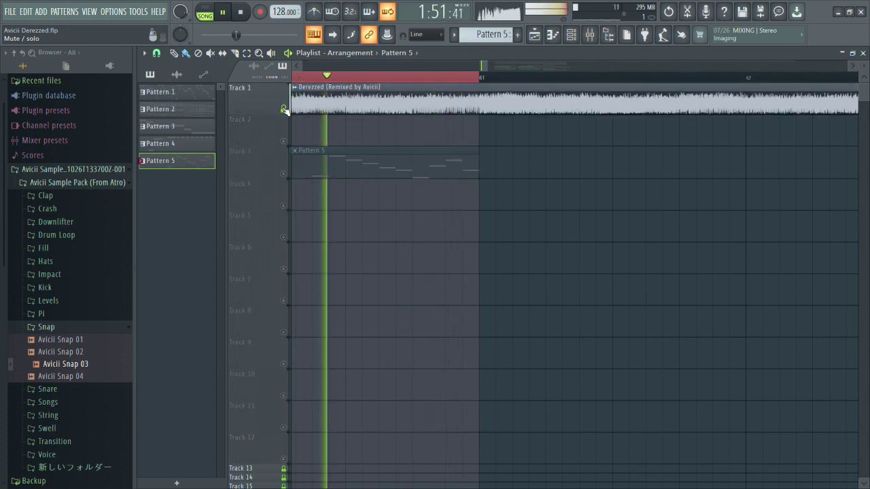
pyautogui.click(284, 110)
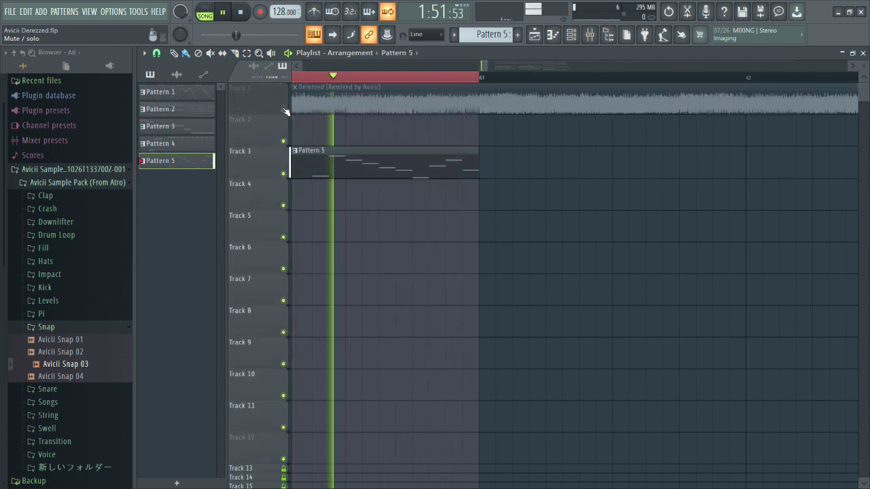
pyautogui.rightClick(284, 109)
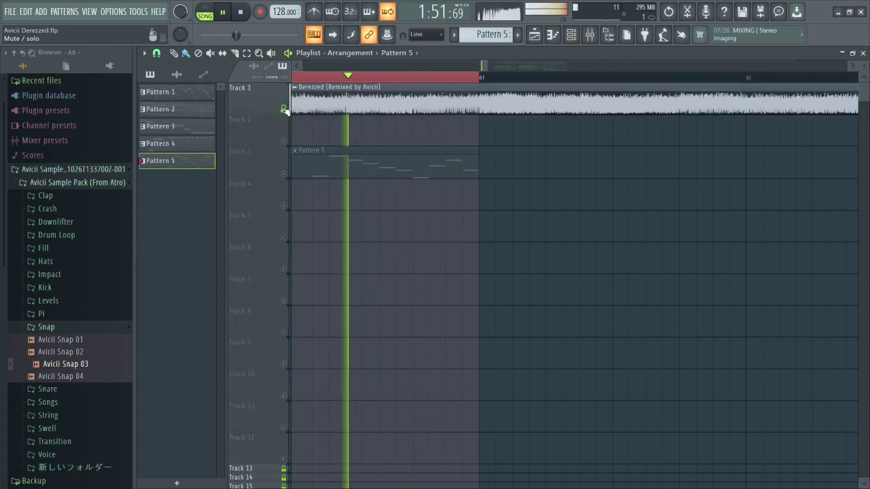
pyautogui.click(284, 110)
pyautogui.scroll(-1, 477, 201)
pyautogui.scroll(-1, 477, 201)
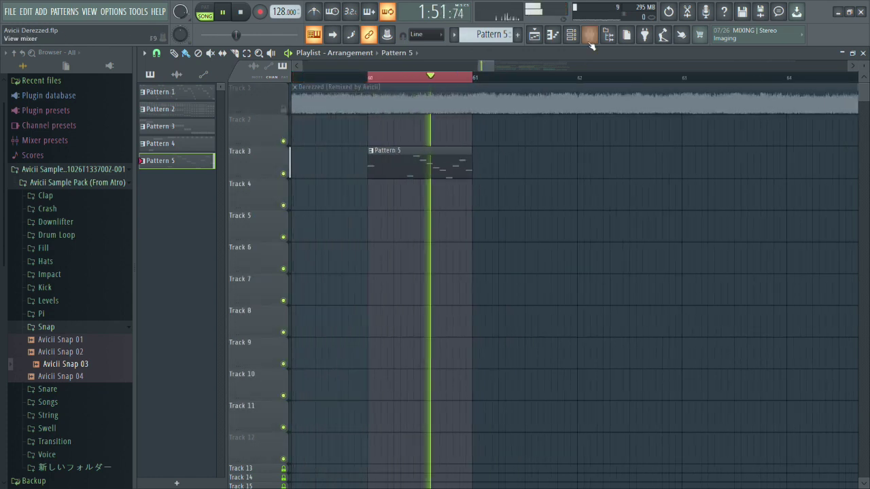
# Audition neighbouring Nexus #7 presets up to PL VZ Bells 2, reselect PL UK Pikes 2 and turn its delay off.
pyautogui.click(589, 36)
pyautogui.click(571, 40)
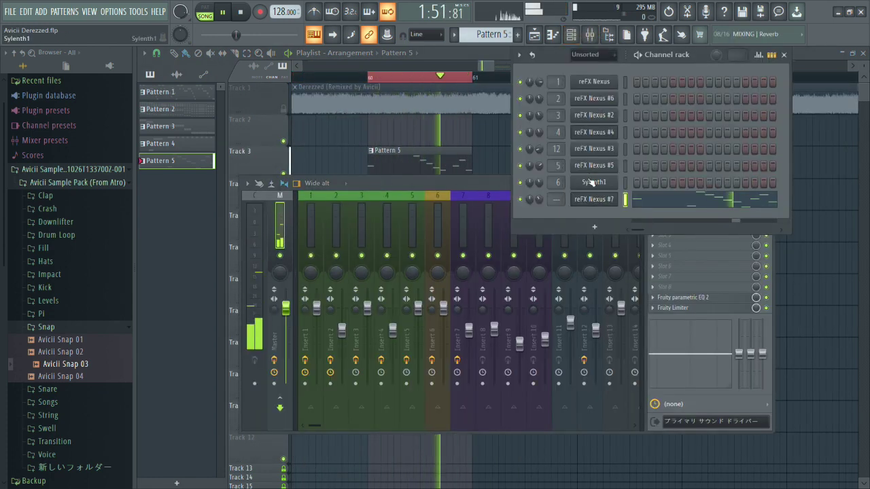
pyautogui.click(590, 200)
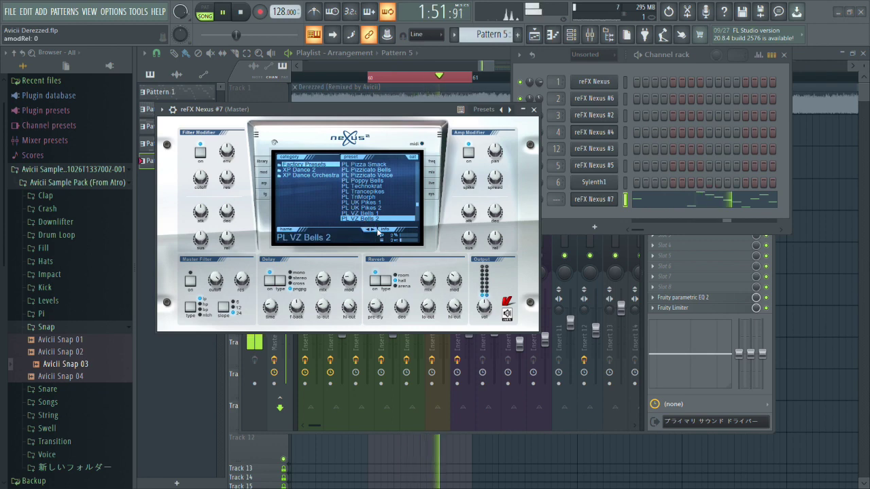
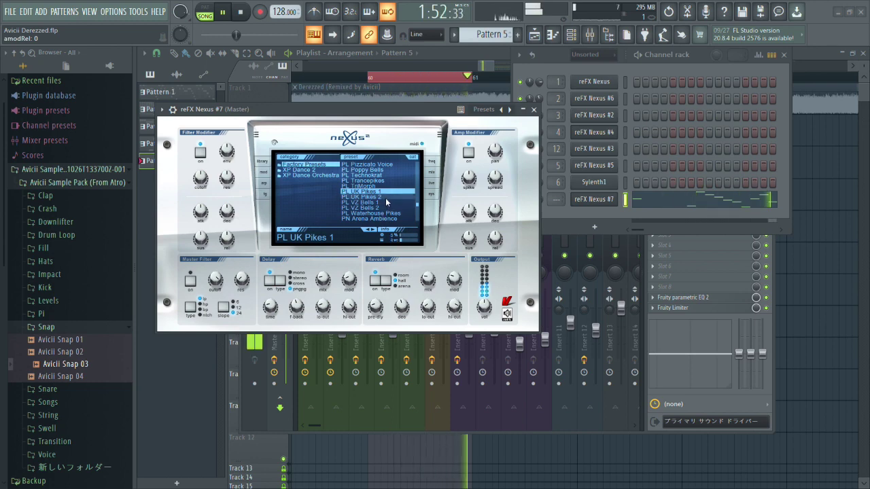
pyautogui.click(384, 197)
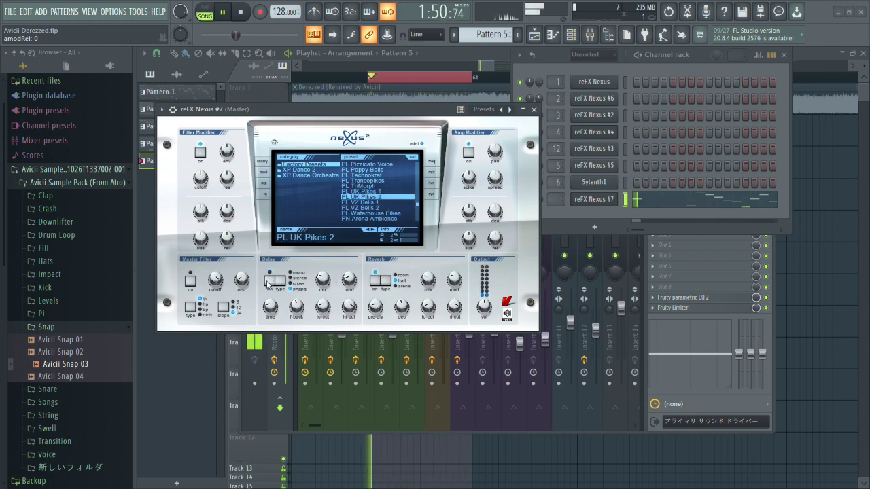
pyautogui.click(522, 109)
pyautogui.click(536, 110)
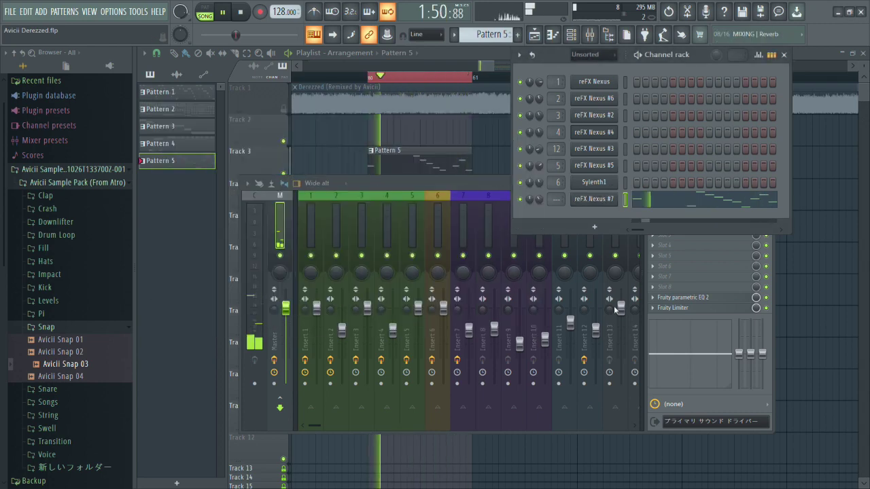
# Route the Nexus #7 channel to mixer Insert 13 and bring the mixer to the front.
pyautogui.press('F12')
pyautogui.scroll(-5, 360, 275)
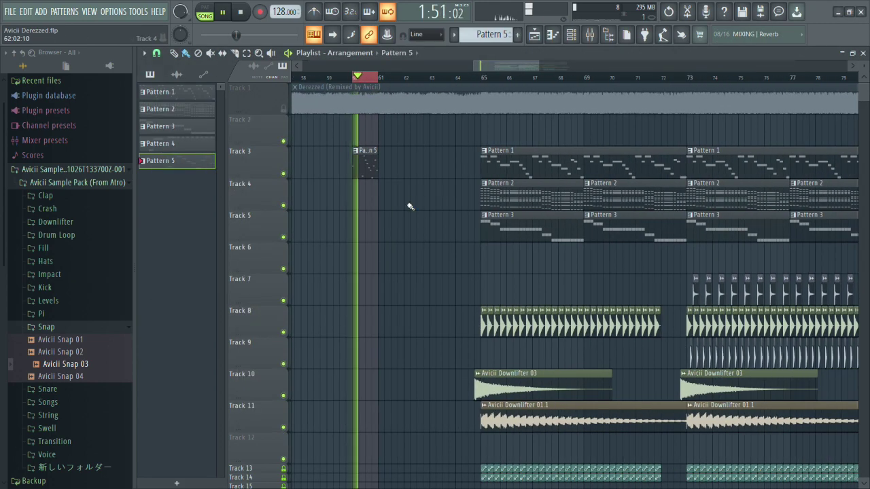
pyautogui.click(587, 37)
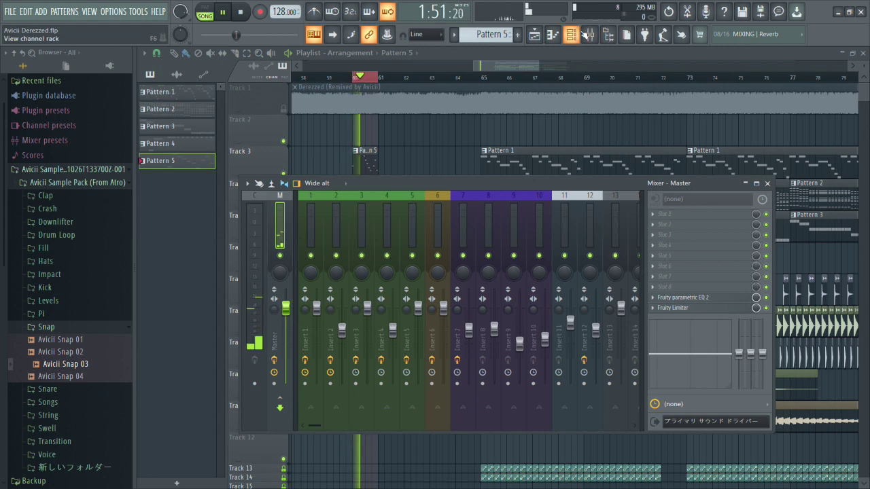
pyautogui.click(586, 35)
pyautogui.scroll(4, 557, 204)
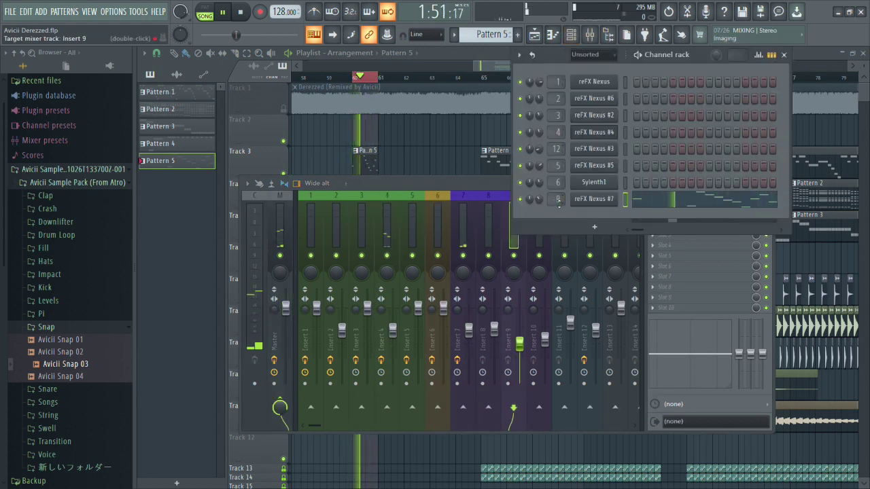
pyautogui.click(480, 183)
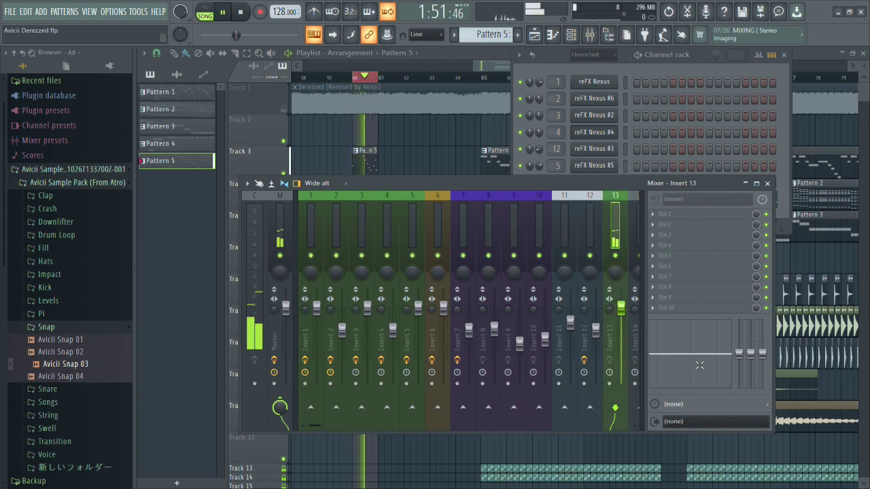
# Move the Nexus #7 mixer track from Insert 13 to Insert 6, next to the other green inserts.
pyautogui.hotkey('alt', 'Left')
pyautogui.hotkey('alt', 'Left')
pyautogui.hotkey('alt', 'Left')
pyautogui.hotkey('alt', 'Left')
pyautogui.hotkey('alt', 'Left')
pyautogui.hotkey('alt', 'Left')
pyautogui.hotkey('alt', 'Left')
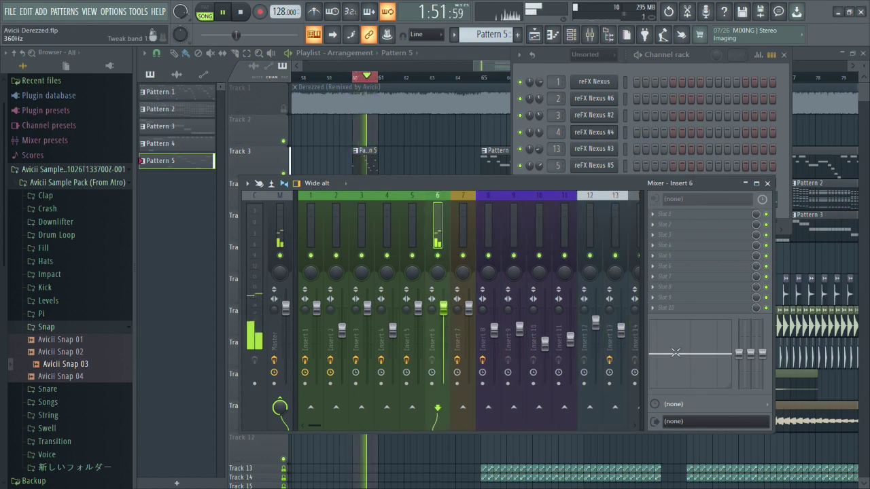
# Move all arrangement clips from bar 65 onward down one track, freeing Track 3 for the Pattern 5 clip.
pyautogui.click(381, 165)
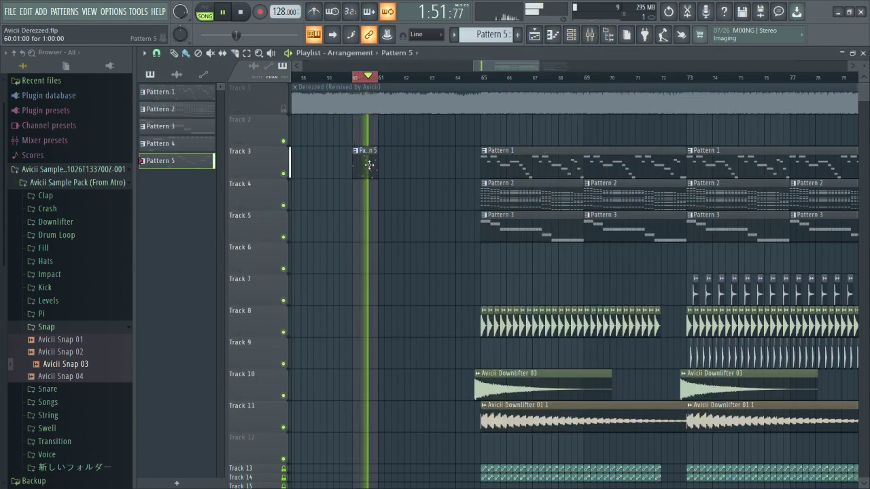
pyautogui.scroll(-4, 442, 272)
pyautogui.scroll(-2, 652, 314)
pyautogui.moveTo(706, 394); pyautogui.dragTo(409, 127)
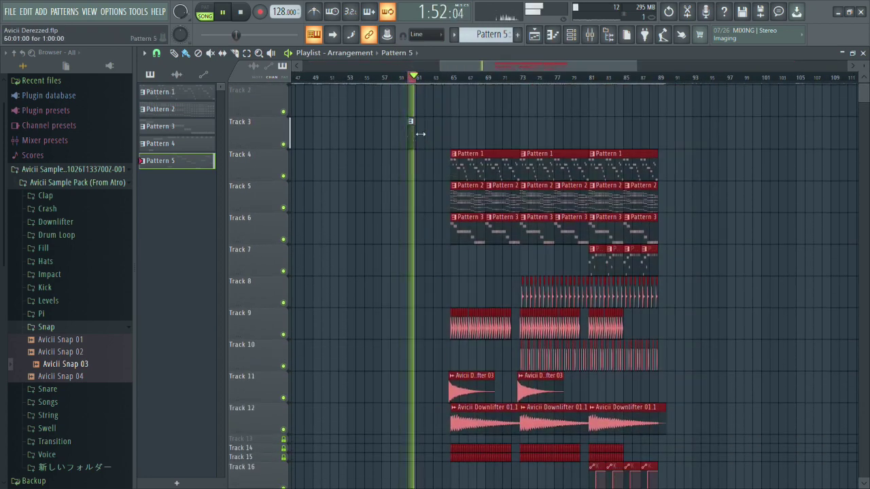
# Move the Pattern 5 clip to bar 65 on Track 3, repeat it up to bar 89 and play from bar 65.
pyautogui.click(420, 134)
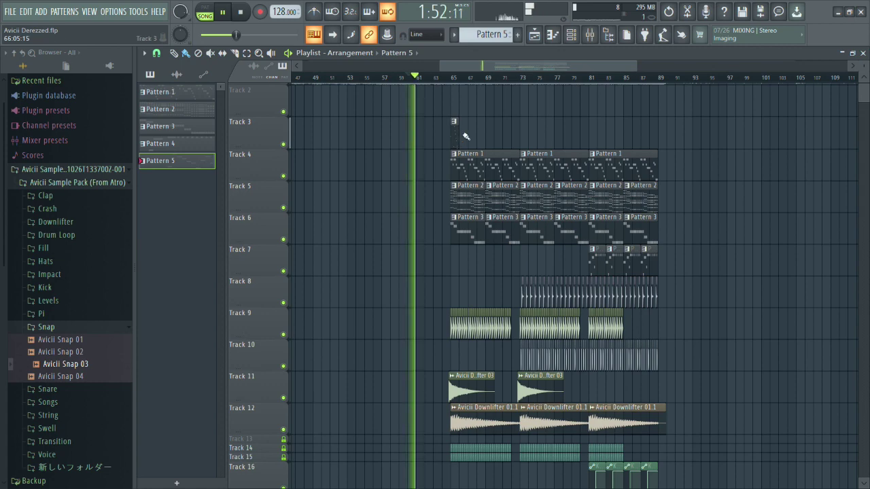
pyautogui.moveTo(465, 135); pyautogui.dragTo(655, 147)
pyautogui.click(455, 80)
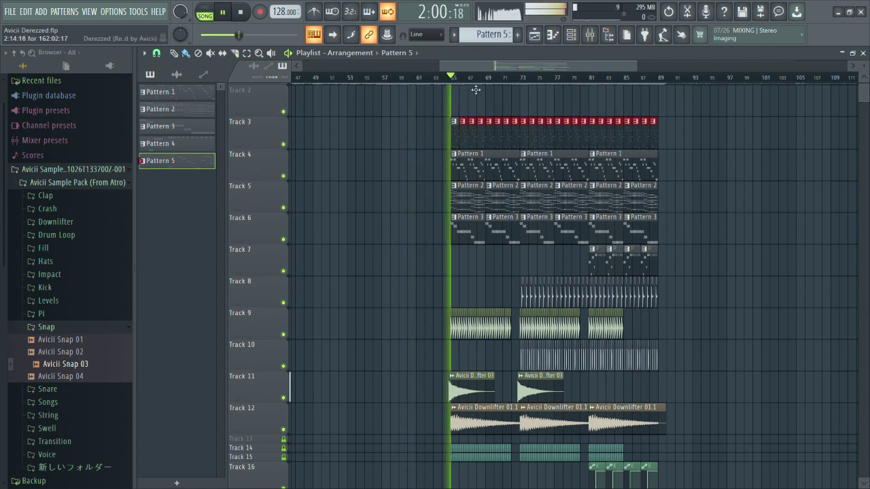
pyautogui.keyDown('ctrl'); pyautogui.click(477, 93); pyautogui.keyUp('ctrl')
pyautogui.scroll(1, 526, 119)
pyautogui.scroll(2, 525, 119)
pyautogui.scroll(1, 442, 125)
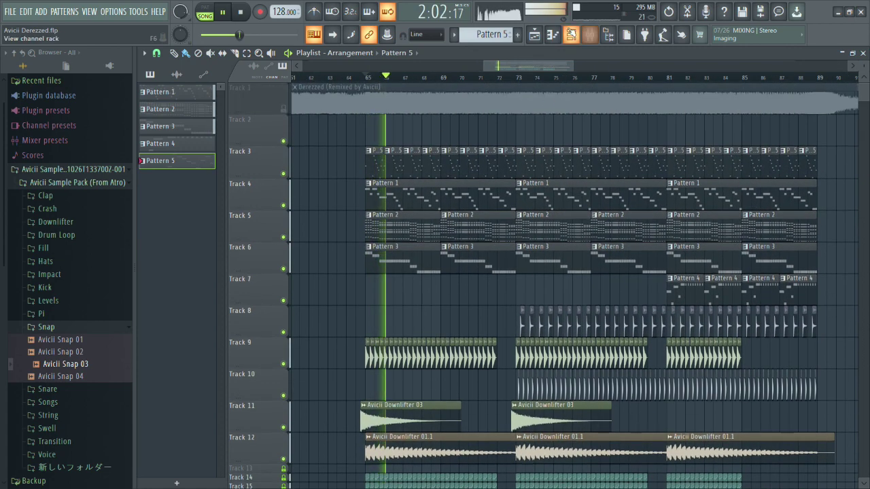
# Lower the Nexus #7 channel's volume slightly in the channel rack.
pyautogui.click(571, 34)
pyautogui.moveTo(540, 200); pyautogui.dragTo(540, 202)
pyautogui.press('Escape')
pyautogui.scroll(1, 445, 294)
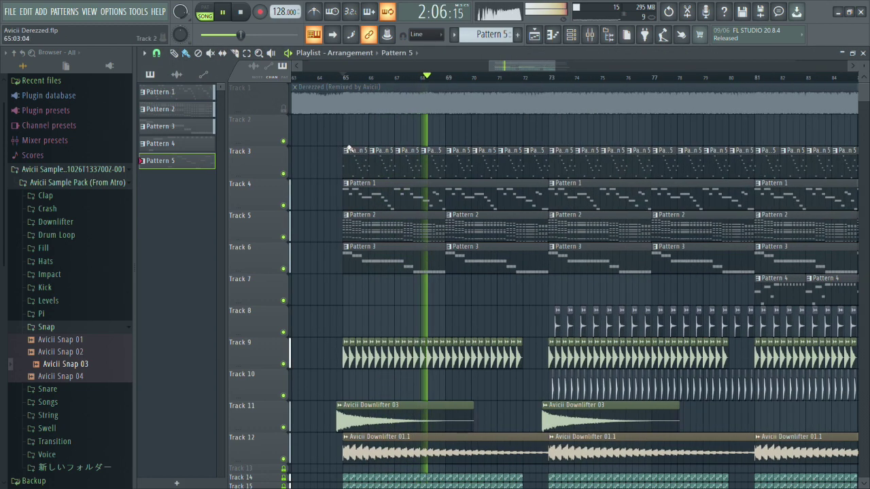
# Solo the reference on Track 1 briefly, then return to the full arrangement to compare levels.
pyautogui.keyDown('ctrl'); pyautogui.click(284, 110); pyautogui.keyUp('ctrl')
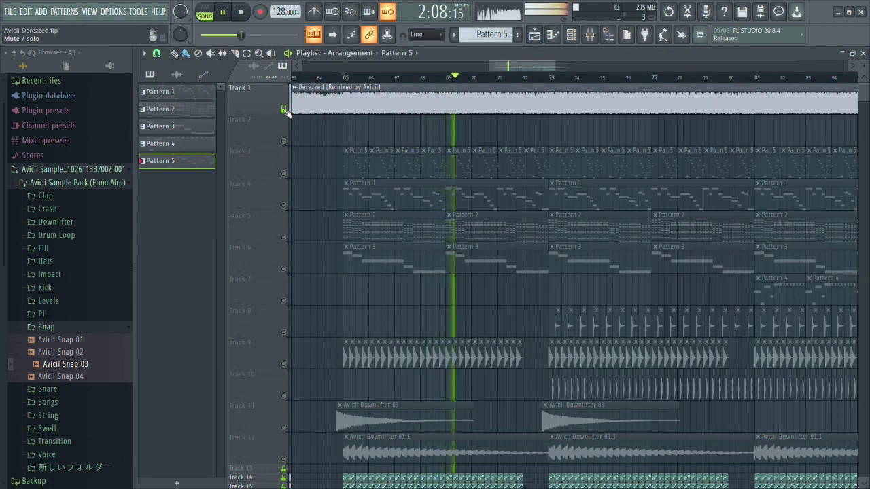
pyautogui.keyDown('ctrl'); pyautogui.click(285, 110); pyautogui.keyUp('ctrl')
pyautogui.click(284, 110)
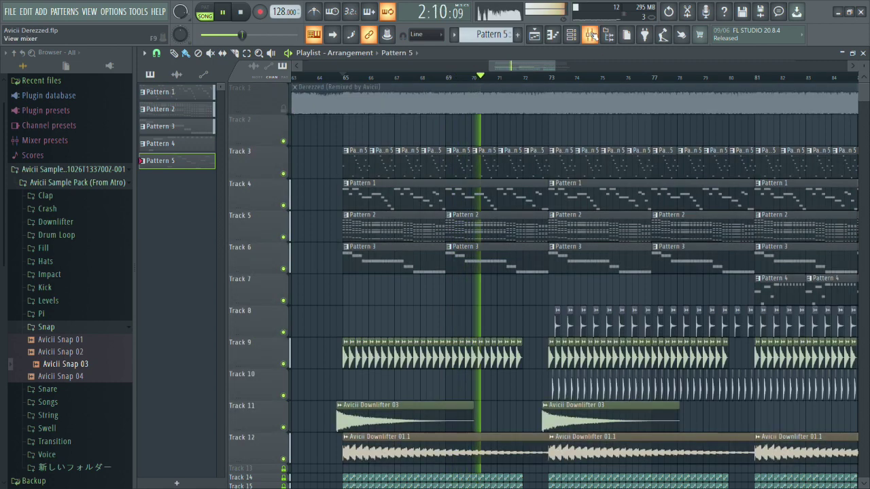
# Solo Insert 6 in the mixer and reduce Nexus #7's amp modifier spread while replaying from bar 65.
pyautogui.click(589, 35)
pyautogui.press('space')
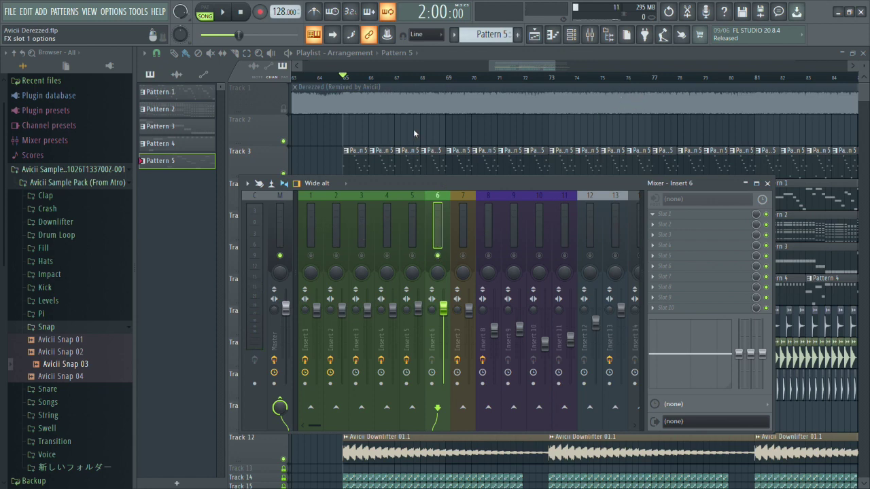
pyautogui.press('F9')
pyautogui.press('space')
pyautogui.click(573, 35)
pyautogui.click(594, 199)
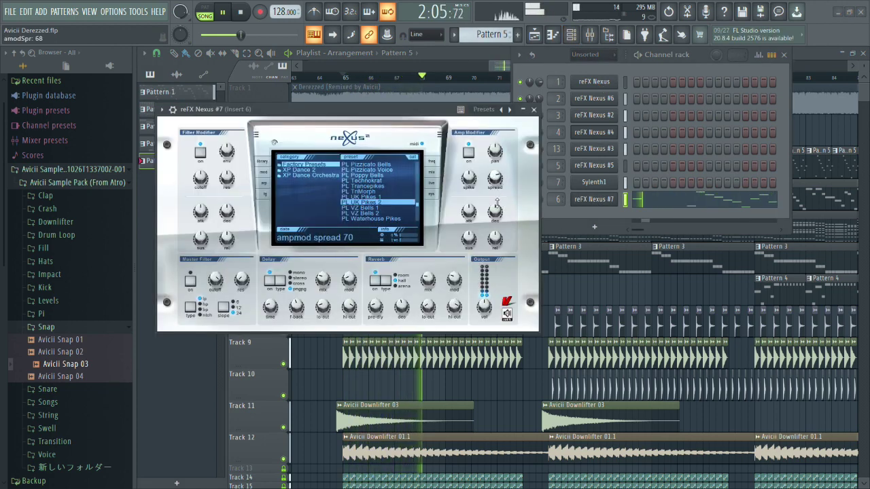
pyautogui.click(534, 110)
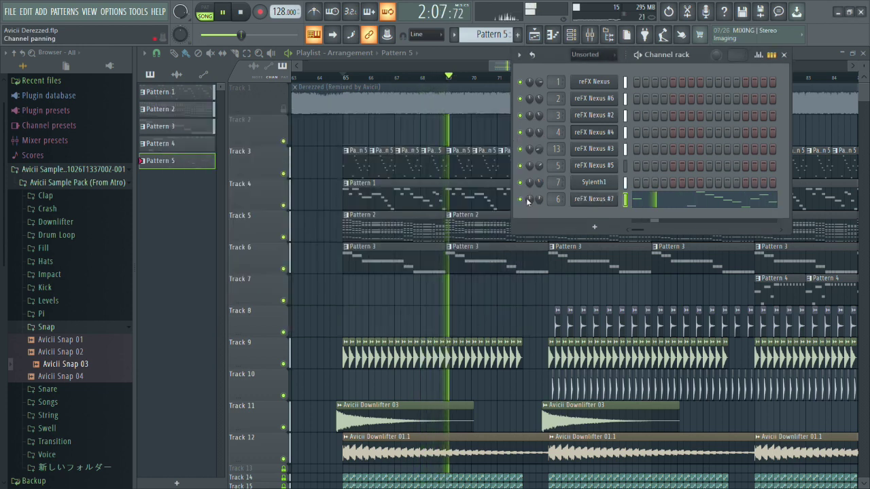
pyautogui.rightClick(412, 129)
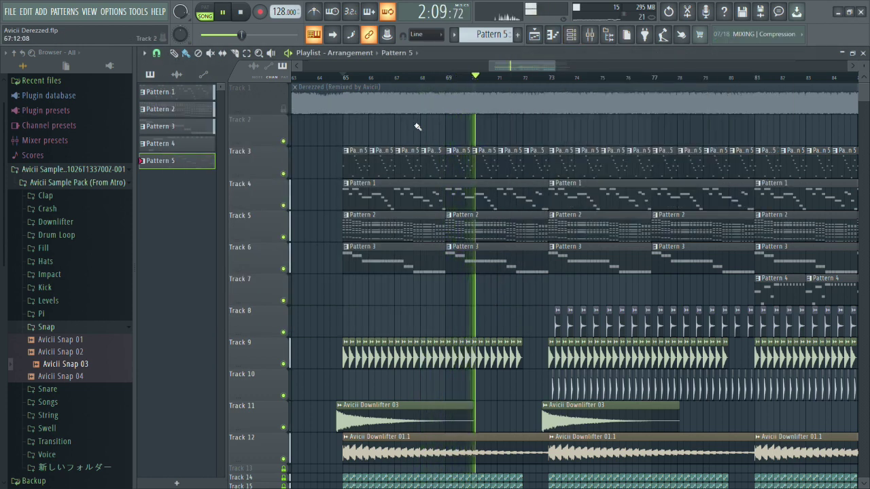
# Turn off Insert 6's solo and restart playback from bar 65 with the full mix.
pyautogui.press('space')
pyautogui.click(573, 35)
pyautogui.press('space')
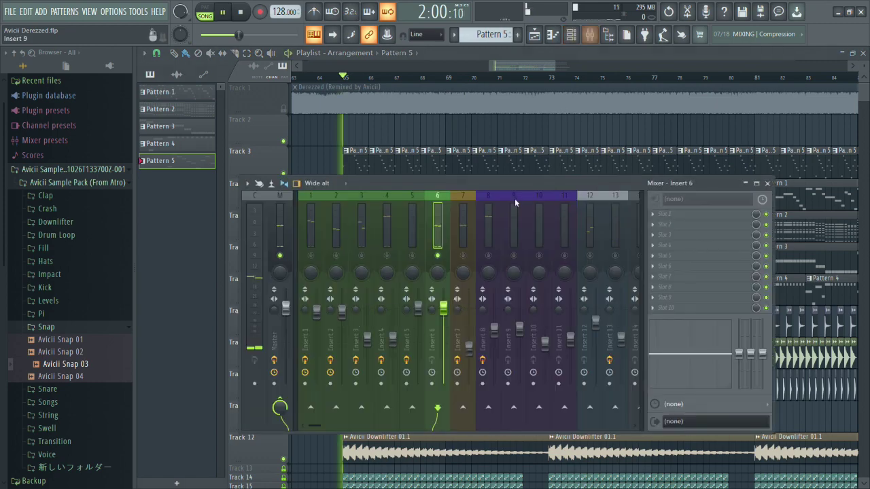
pyautogui.press('F9')
pyautogui.scroll(-3, 484, 130)
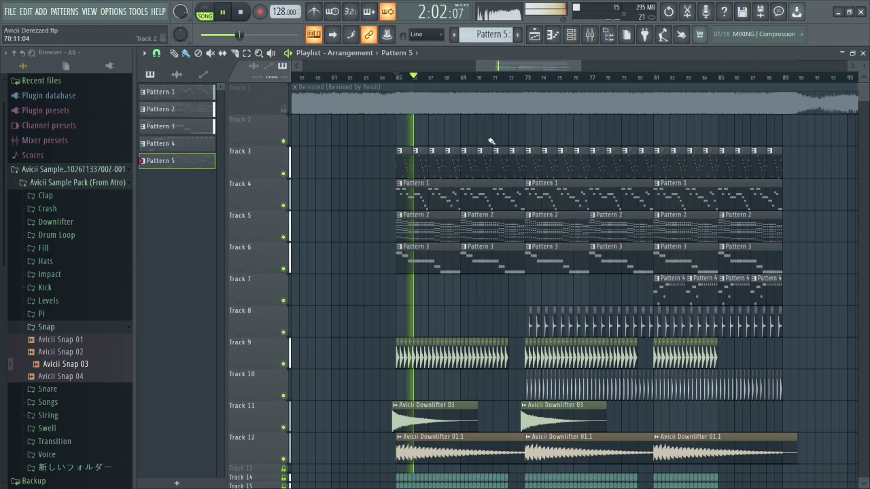
pyautogui.scroll(3, 453, 139)
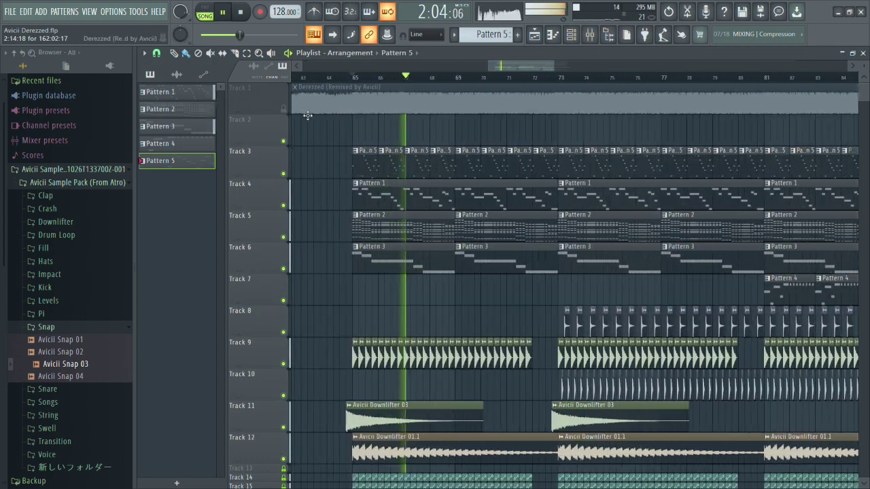
# Compare the full mix with the soloed reference on Track 1 around bar 68.
pyautogui.rightClick(284, 110)
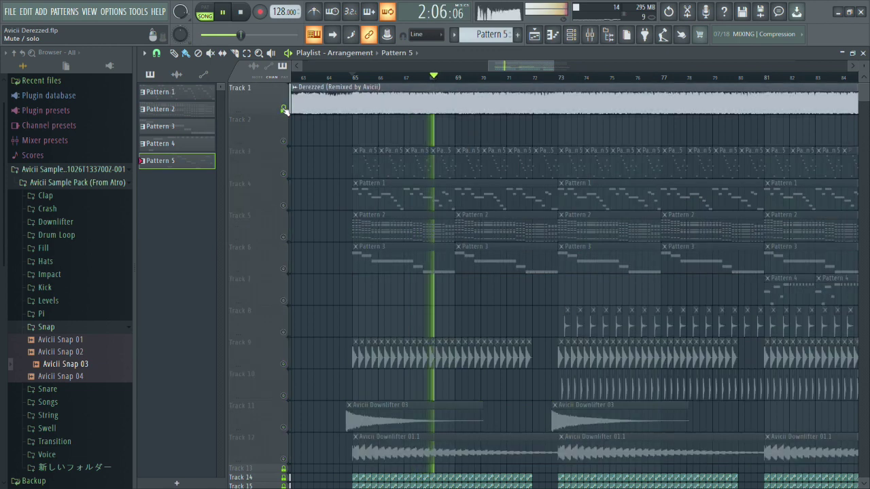
pyautogui.rightClick(283, 110)
pyautogui.click(284, 109)
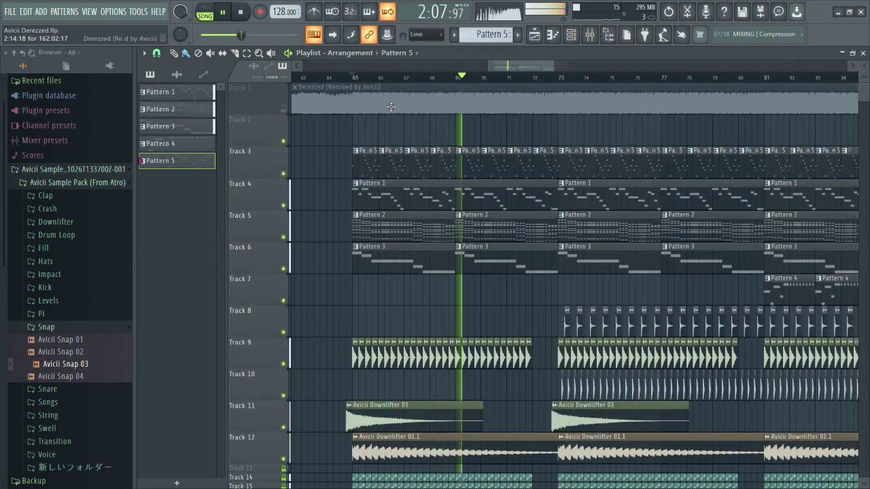
# Open Nexus #7 and set its amp modifier spread to 43.
pyautogui.click(571, 35)
pyautogui.click(593, 199)
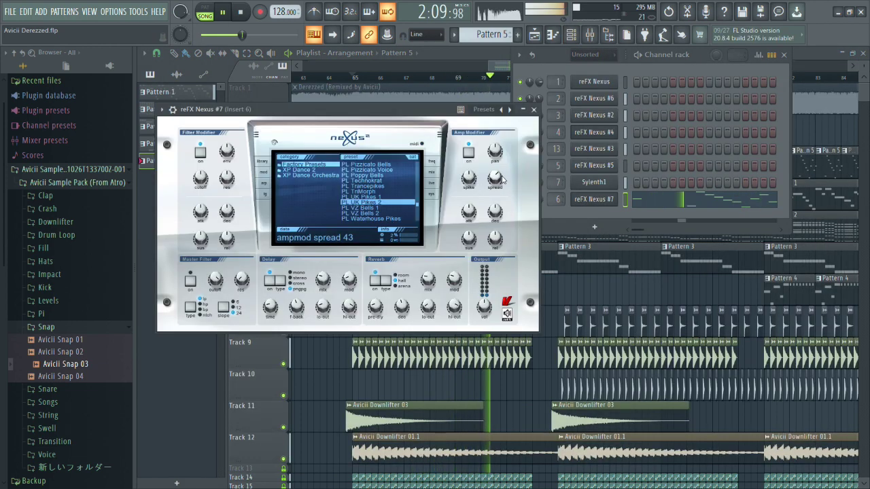
pyautogui.rightClick(595, 294)
# Check the new Nexus #7 spread against the reference by toggling Track 1's solo.
pyautogui.scroll(-3, 471, 131)
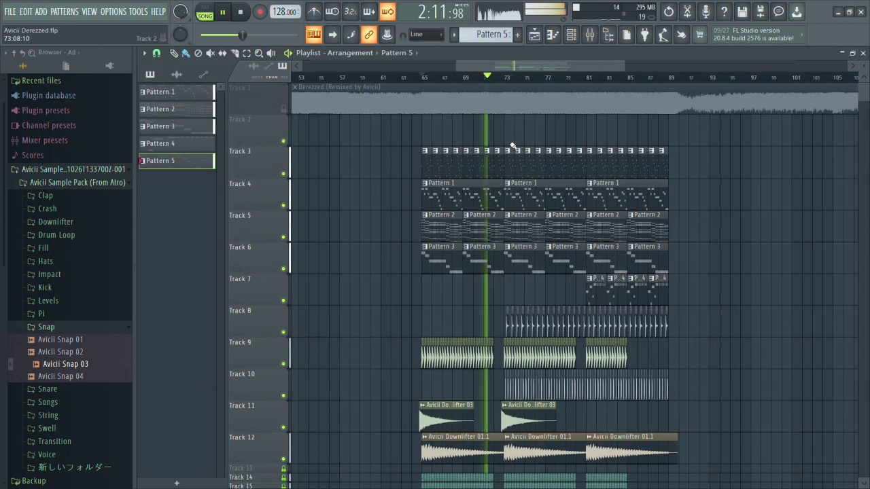
pyautogui.scroll(2, 512, 144)
pyautogui.rightClick(283, 110)
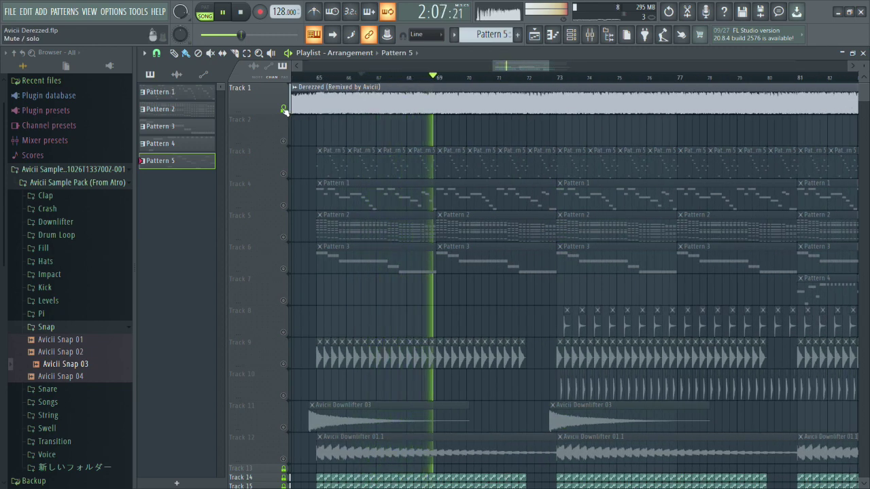
pyautogui.click(284, 110)
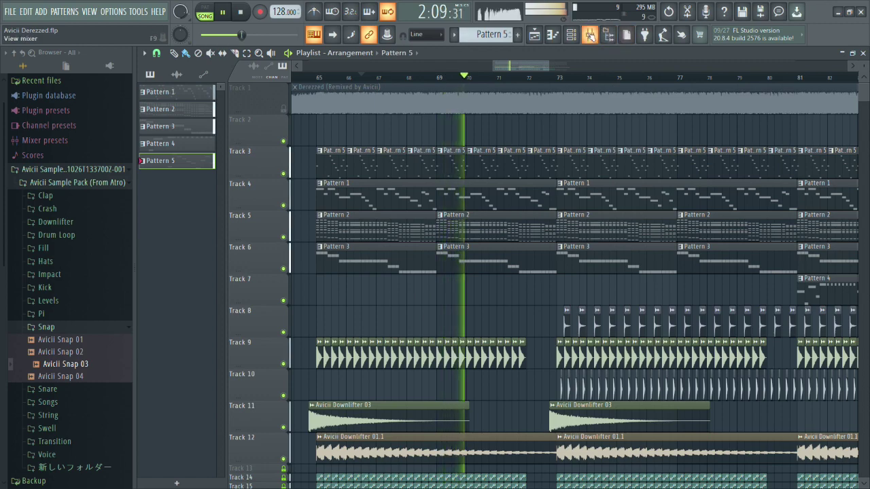
# Lower the velocity of the low G7 and F7 notes in Pattern 5's piano roll and return to the playlist.
pyautogui.doubleClick(509, 165)
pyautogui.scroll(-1, 511, 173)
pyautogui.scroll(-4, 466, 182)
pyautogui.moveTo(406, 283); pyautogui.dragTo(276, 242)
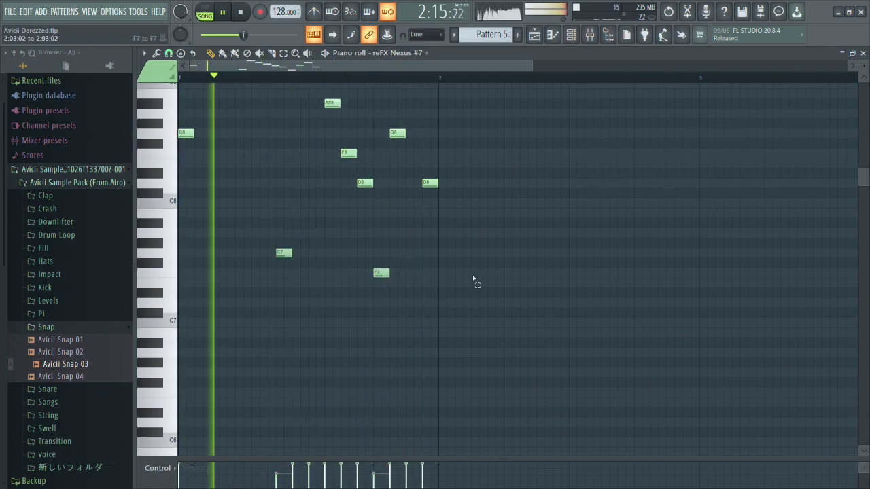
pyautogui.press('F5')
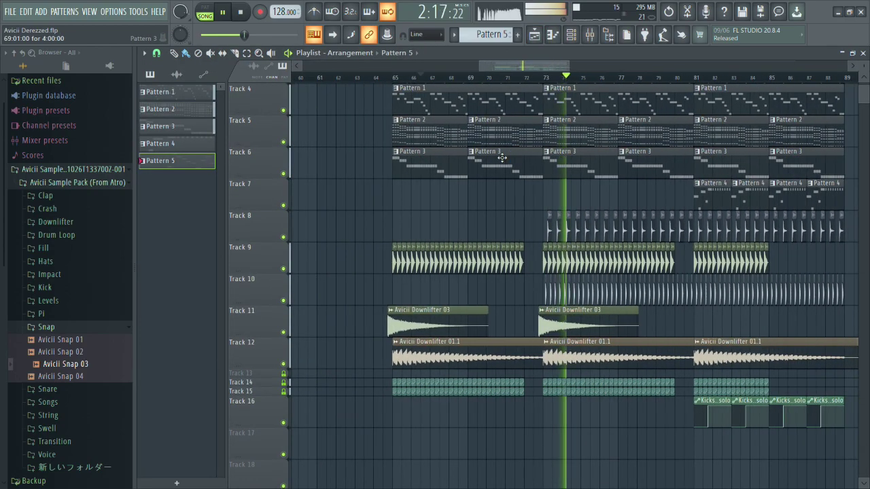
# Look over the arrangement, replay it from bar 65 and compare it with the soloed reference on Track 1.
pyautogui.scroll(3, 507, 153)
pyautogui.scroll(1, 529, 157)
pyautogui.scroll(-4, 504, 190)
pyautogui.scroll(-3, 520, 203)
pyautogui.scroll(1, 523, 206)
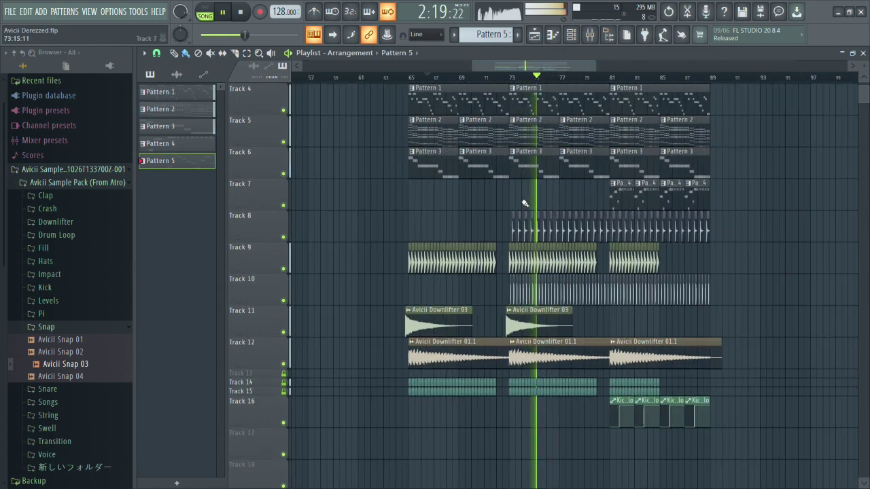
pyautogui.scroll(3, 399, 161)
pyautogui.click(403, 80)
pyautogui.scroll(3, 402, 79)
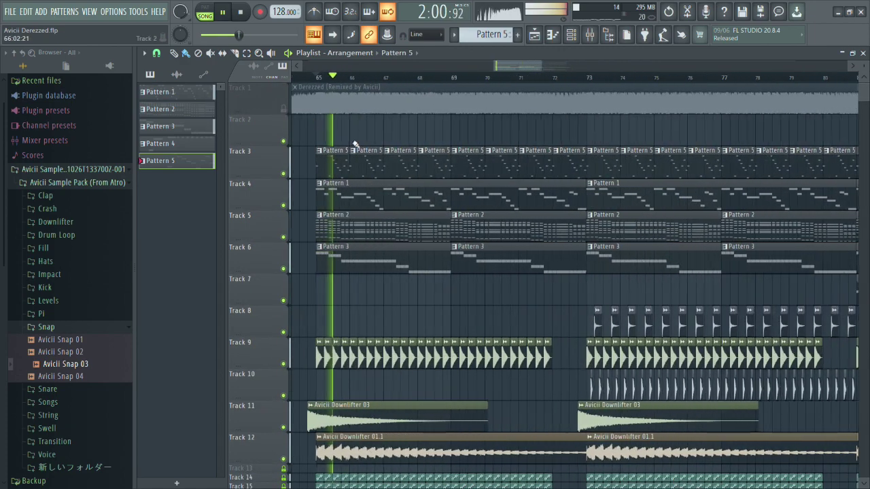
pyautogui.rightClick(284, 109)
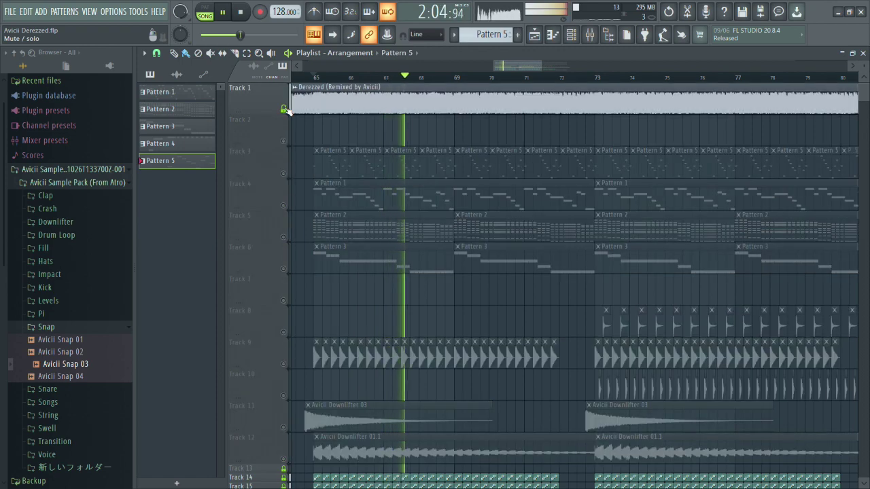
pyautogui.rightClick(284, 109)
pyautogui.click(284, 109)
pyautogui.scroll(-2, 411, 128)
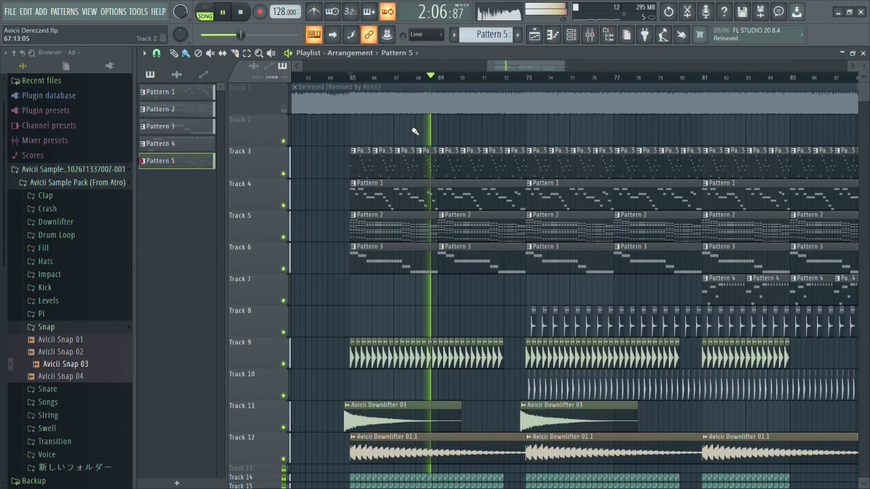
# Check the channel rack and compare the reference with the full mix around bar 71.
pyautogui.click(570, 35)
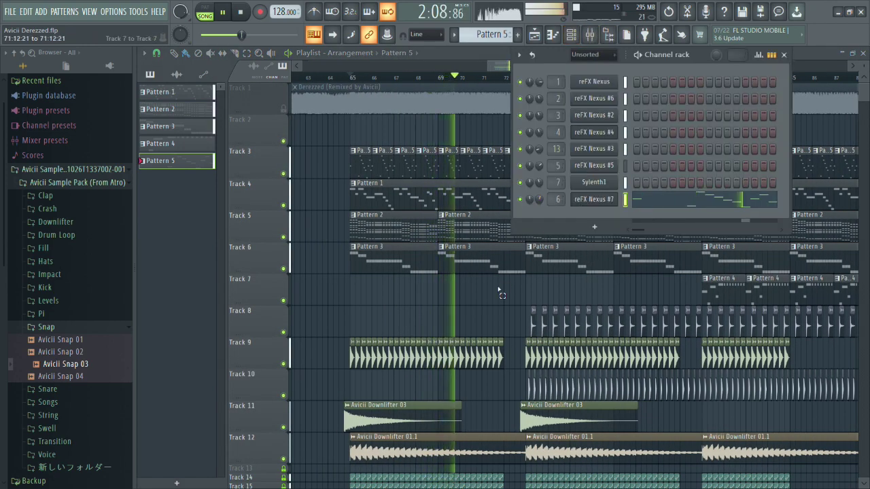
pyautogui.click(571, 35)
pyautogui.scroll(3, 475, 143)
pyautogui.rightClick(284, 108)
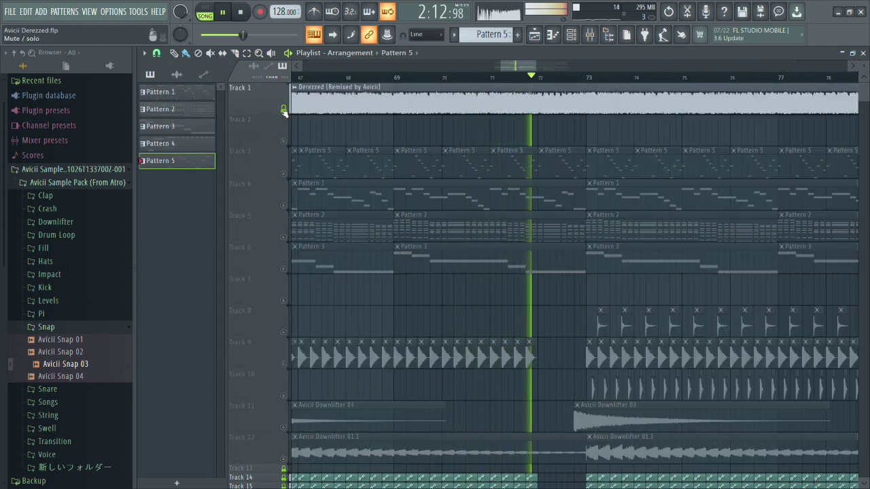
pyautogui.rightClick(284, 109)
pyautogui.click(493, 80)
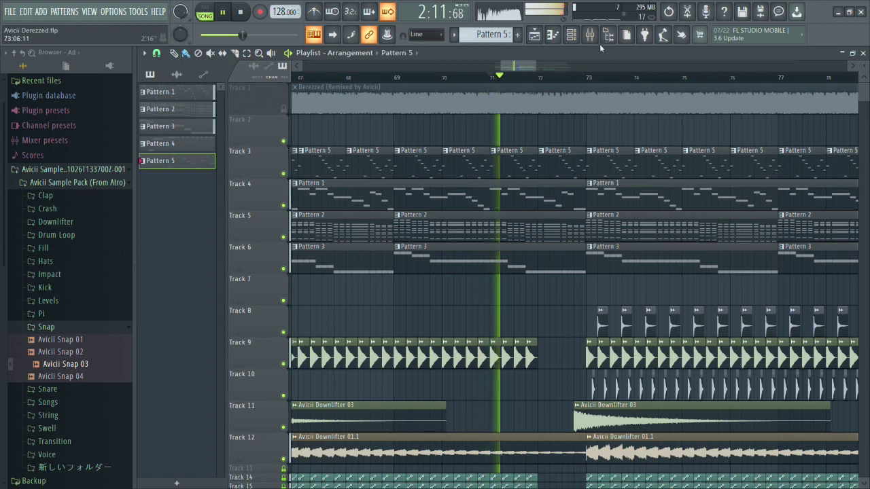
# Play the soloed reference from about bar 68, then switch back to the full arrangement.
pyautogui.scroll(-2, 306, 123)
pyautogui.rightClick(283, 109)
pyautogui.click(423, 75)
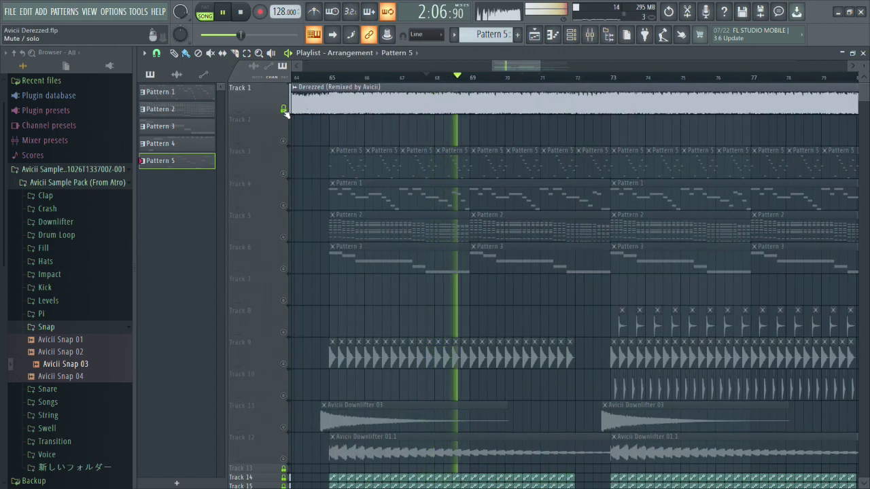
pyautogui.rightClick(284, 110)
pyautogui.click(284, 111)
# Look over all tracks between bars 65 and 89 and solo the reference on Track 1.
pyautogui.scroll(-4, 439, 131)
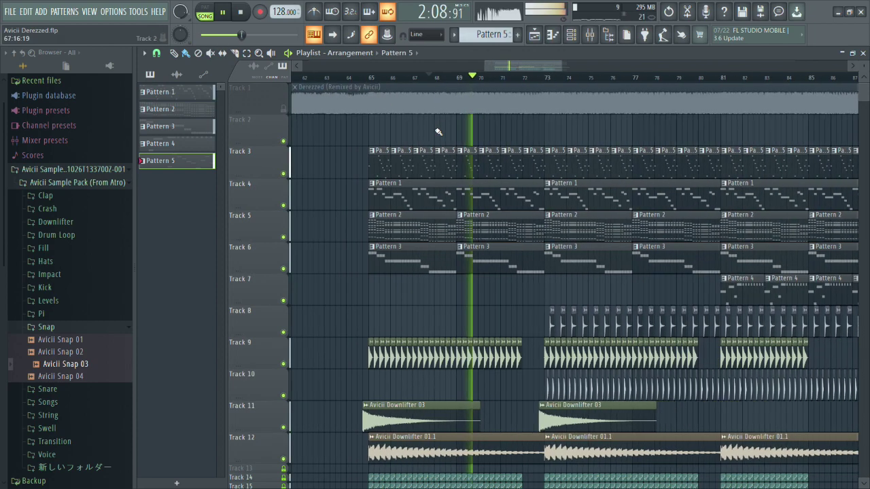
pyautogui.scroll(-3, 446, 157)
pyautogui.scroll(-2, 449, 159)
pyautogui.scroll(3, 459, 186)
pyautogui.scroll(3, 446, 213)
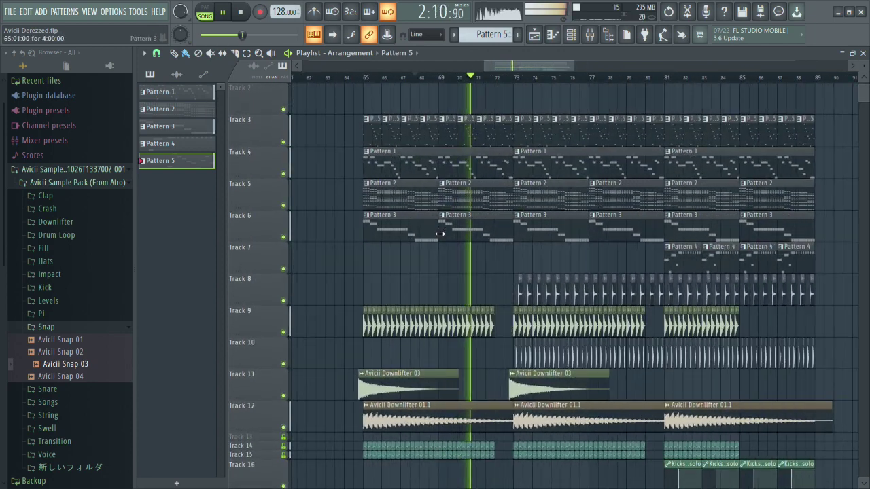
pyautogui.scroll(-2, 443, 238)
pyautogui.scroll(2, 333, 132)
pyautogui.rightClick(284, 109)
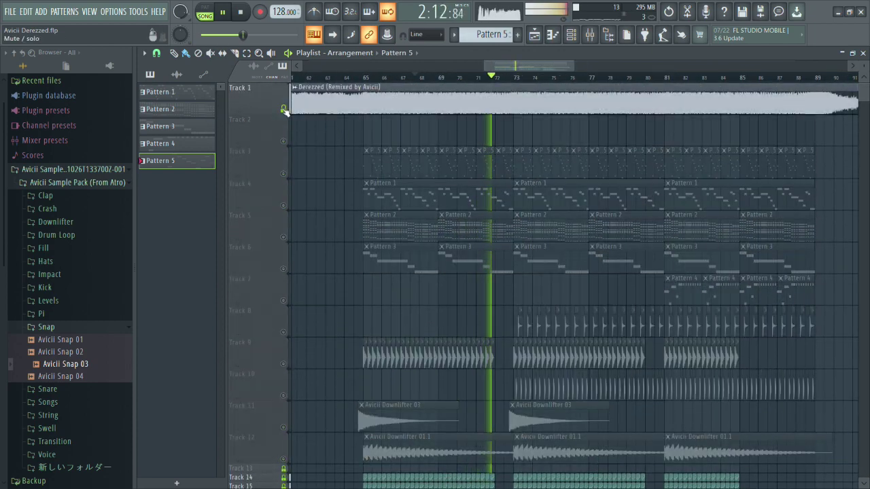
# Compare the soloed reference on Track 1 with the full arrangement around bar 72.
pyautogui.rightClick(283, 109)
pyautogui.click(284, 108)
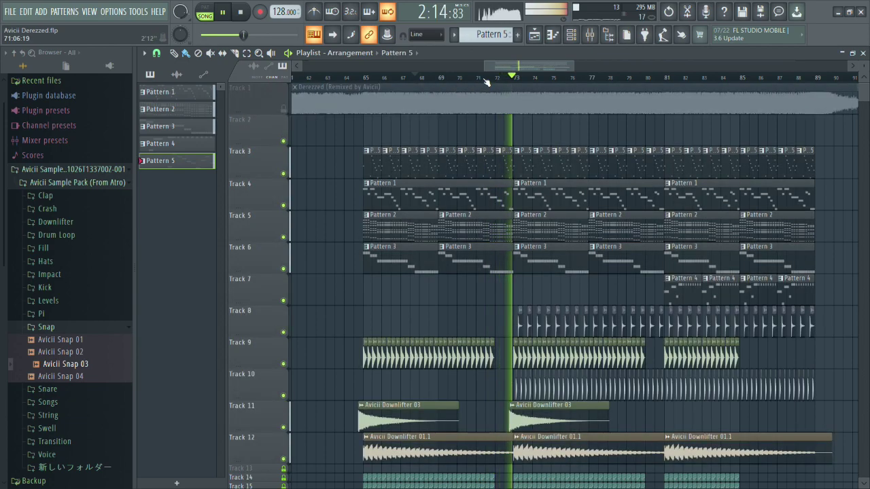
pyautogui.scroll(3, 574, 167)
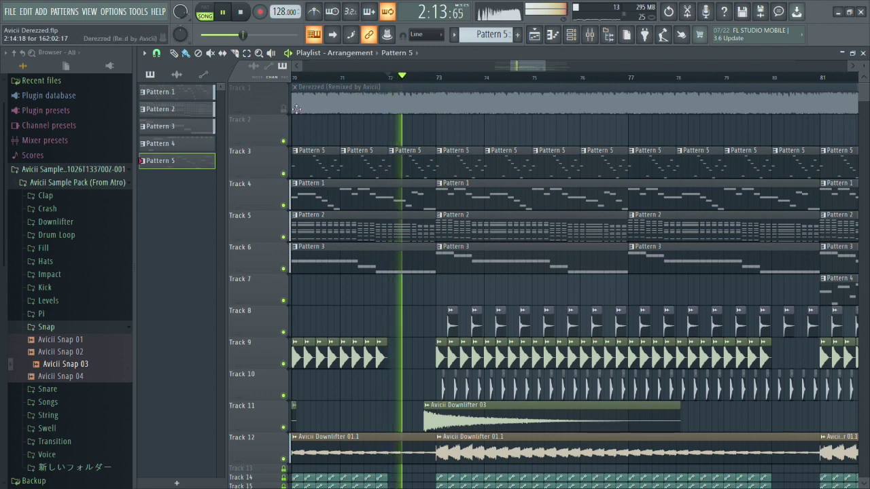
pyautogui.rightClick(283, 109)
pyautogui.press('space')
pyautogui.press('space')
pyautogui.rightClick(284, 109)
pyautogui.click(283, 109)
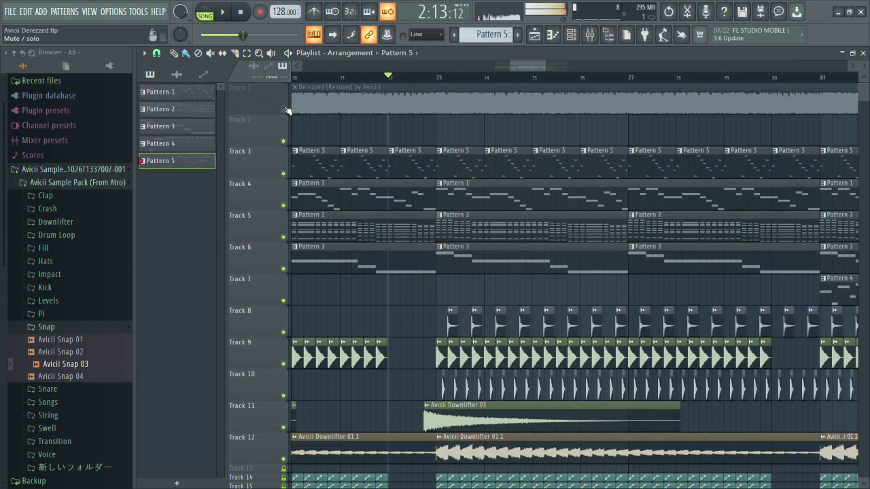
# In Pattern 2's Nexus #2 part, replace the held chord in bar 4 with three short repeated chords.
pyautogui.doubleClick(404, 232)
pyautogui.scroll(5, 454, 233)
pyautogui.press('space')
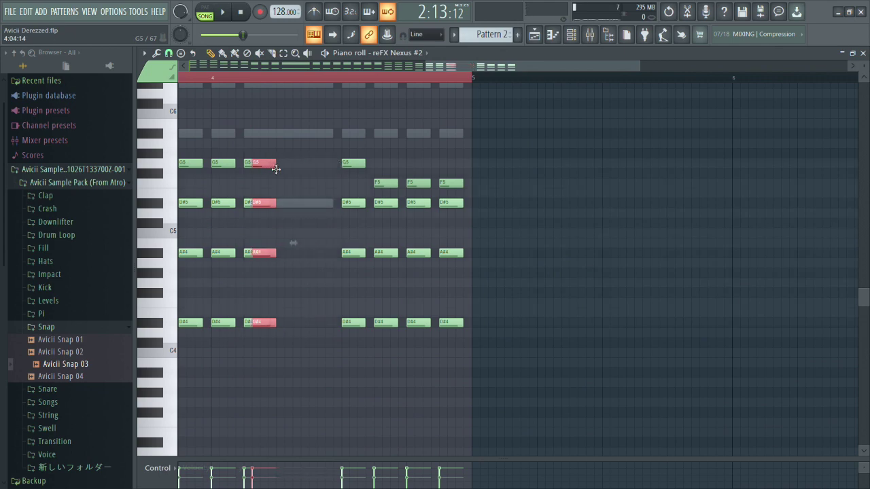
pyautogui.moveTo(293, 165); pyautogui.dragTo(322, 167)
pyautogui.press('space')
pyautogui.rightClick(384, 85)
pyautogui.rightClick(383, 85)
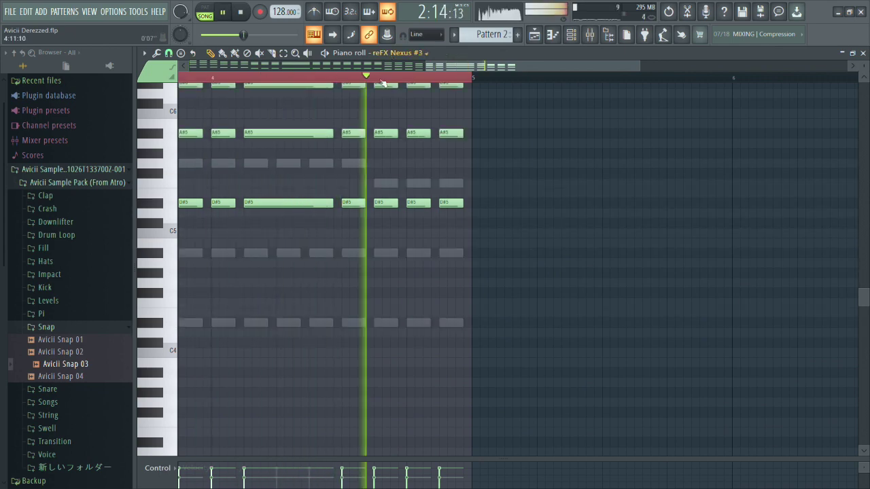
# In the Nexus #3 part, replace the held bar 4 chord with three short repeated chords.
pyautogui.scroll(3, 310, 244)
pyautogui.press('space')
pyautogui.moveTo(310, 280); pyautogui.dragTo(307, 109)
pyautogui.scroll(3, 316, 246)
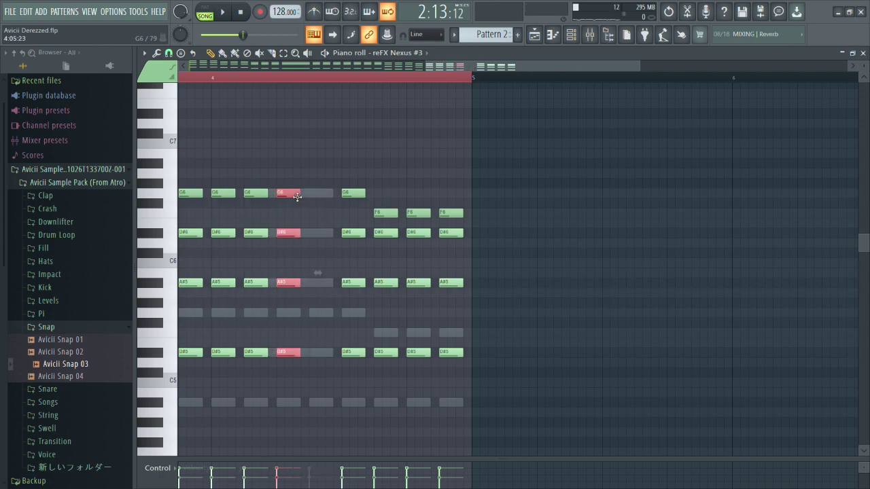
pyautogui.press('space')
pyautogui.press('Up')
pyautogui.press('space')
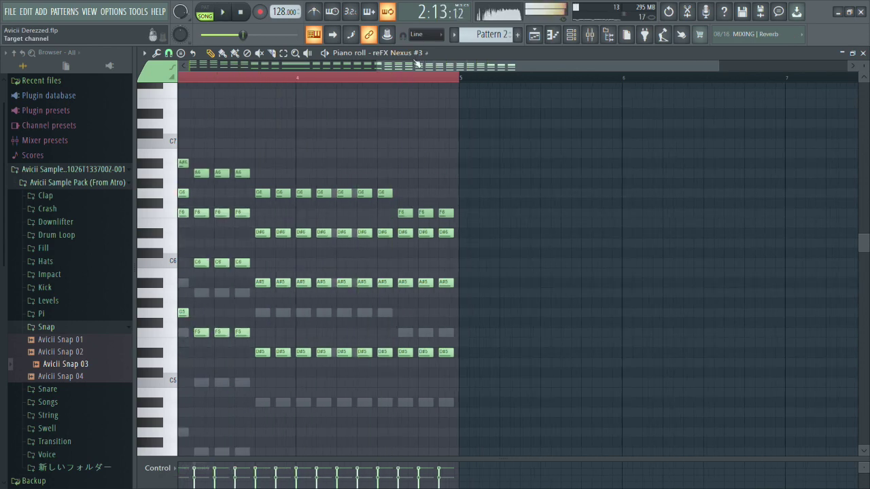
# Make the same change in the Nexus #4 part, swapping its held bar 4 chord for three short ones.
pyautogui.press('Down')
pyautogui.press('Down')
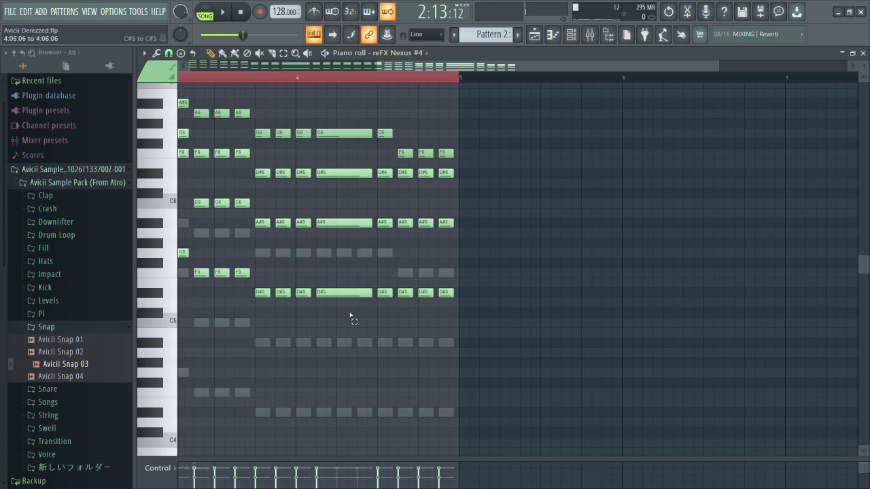
pyautogui.scroll(2, 367, 139)
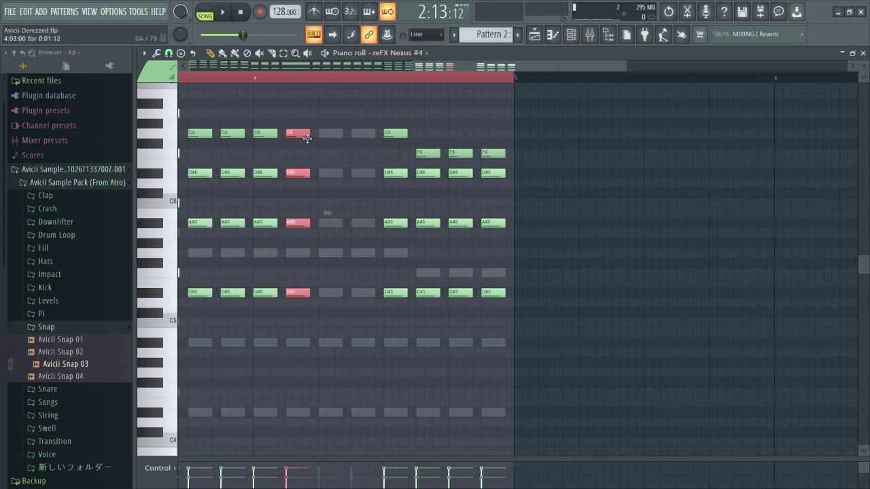
pyautogui.press('space')
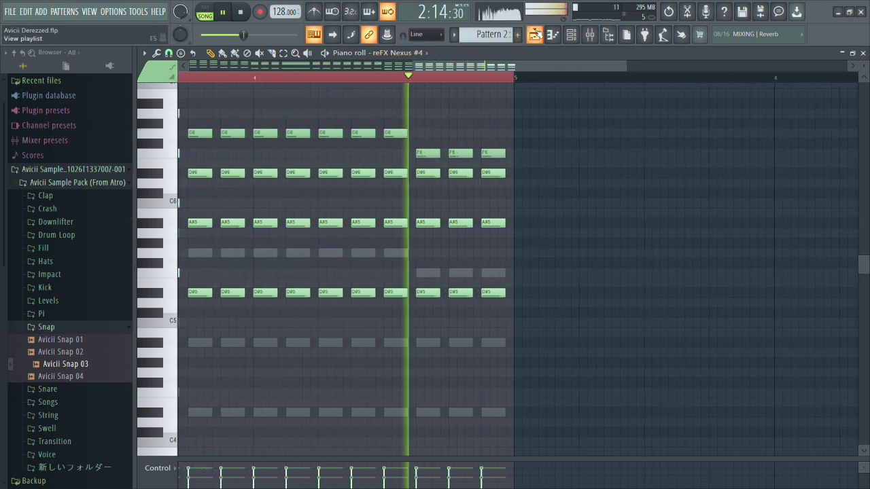
pyautogui.press('space')
# Return to the playlist and compare the revised chords with the soloed reference just before bar 73.
pyautogui.press('F5')
pyautogui.press('space')
pyautogui.scroll(5, 462, 148)
pyautogui.press('space')
pyautogui.click(284, 110)
pyautogui.press('space')
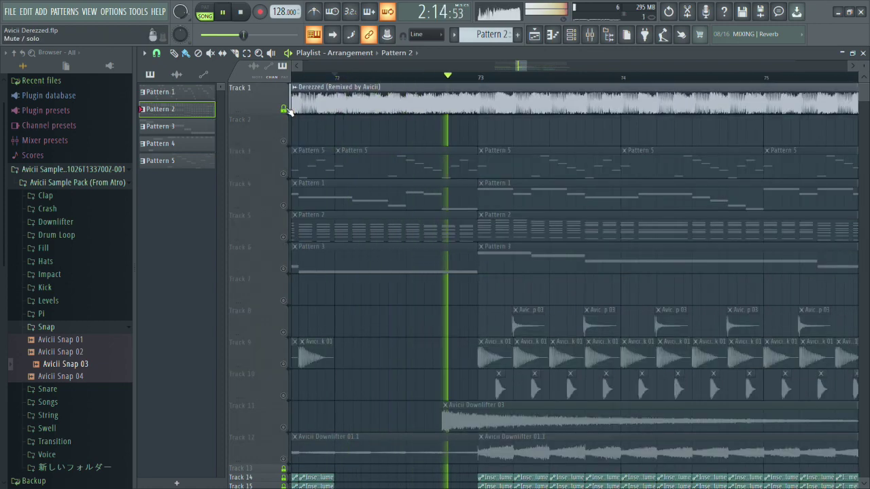
pyautogui.press('space')
pyautogui.click(284, 108)
pyautogui.press('space')
pyautogui.scroll(-5, 451, 129)
# Set the amp release to 22 on Nexus #4 and to 0 on Nexus #3.
pyautogui.click(571, 34)
pyautogui.press('space')
pyautogui.press('space')
pyautogui.click(598, 136)
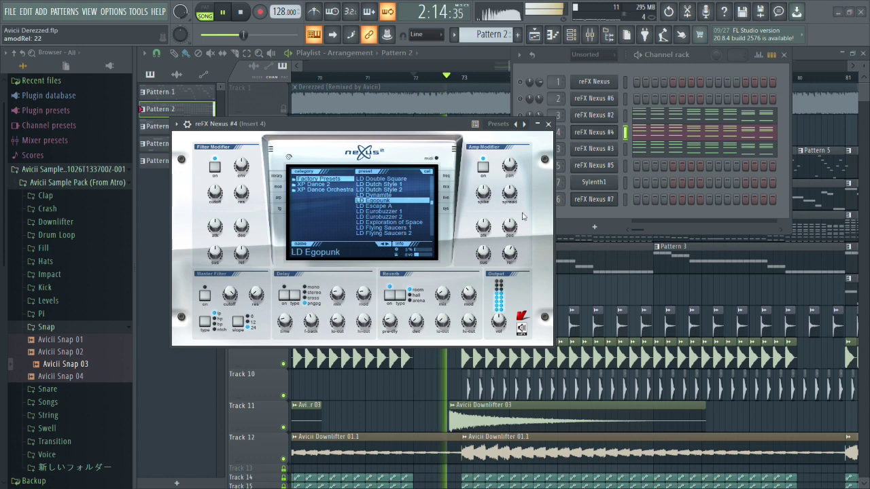
pyautogui.click(549, 124)
pyautogui.press('space')
pyautogui.click(578, 148)
pyautogui.press('space')
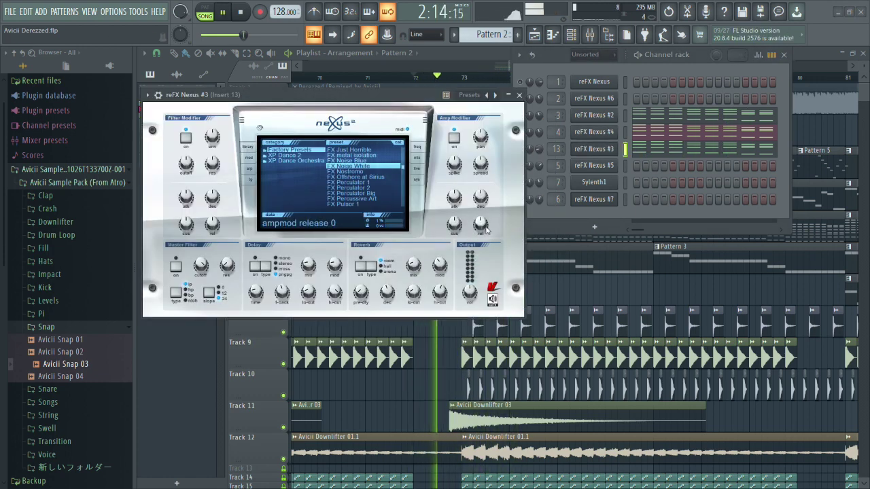
pyautogui.click(520, 95)
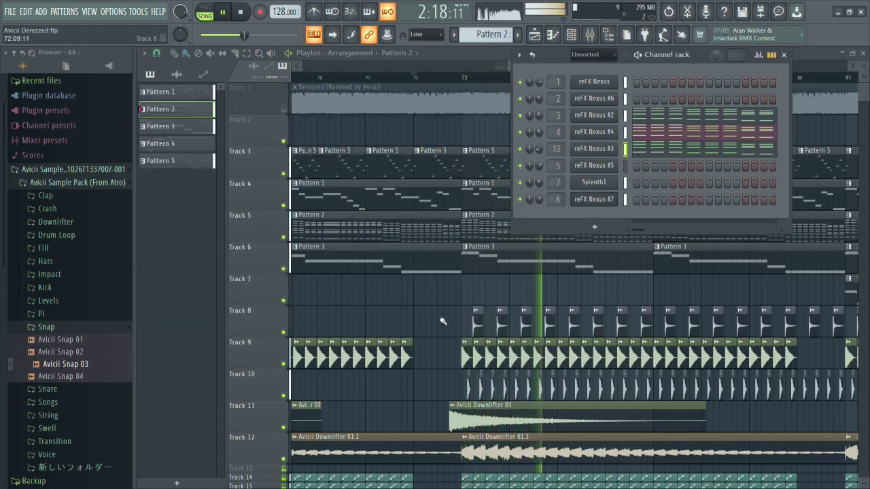
# Close the channel rack and compare the full mix with the soloed reference between bars 72 and 73.
pyautogui.rightClick(446, 304)
pyautogui.press('space')
pyautogui.press('space')
pyautogui.scroll(4, 456, 284)
pyautogui.scroll(1, 457, 286)
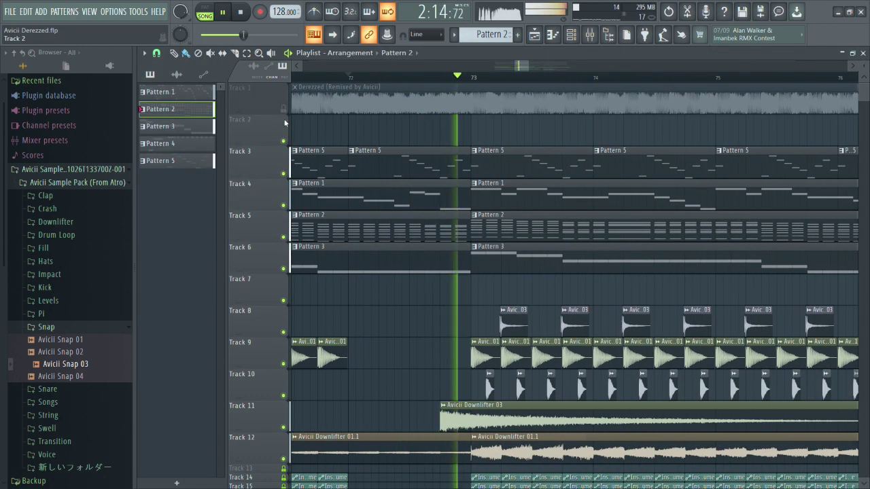
pyautogui.press('space')
pyautogui.rightClick(285, 109)
pyautogui.press('space')
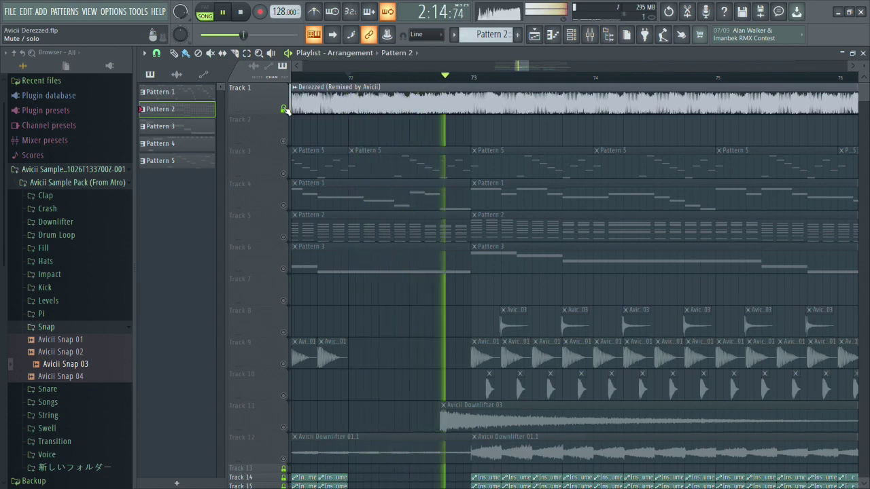
pyautogui.press('space')
pyautogui.rightClick(285, 109)
pyautogui.press('space')
pyautogui.scroll(-4, 415, 132)
pyautogui.scroll(3, 433, 143)
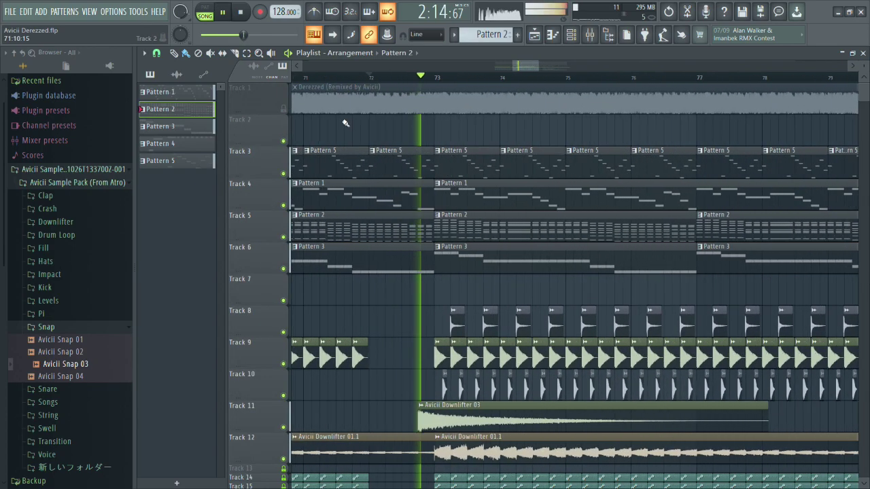
# Replay the soloed reference from bar 72, then restore all tracks and play the full mix again.
pyautogui.rightClick(284, 108)
pyautogui.press('space')
pyautogui.press('space')
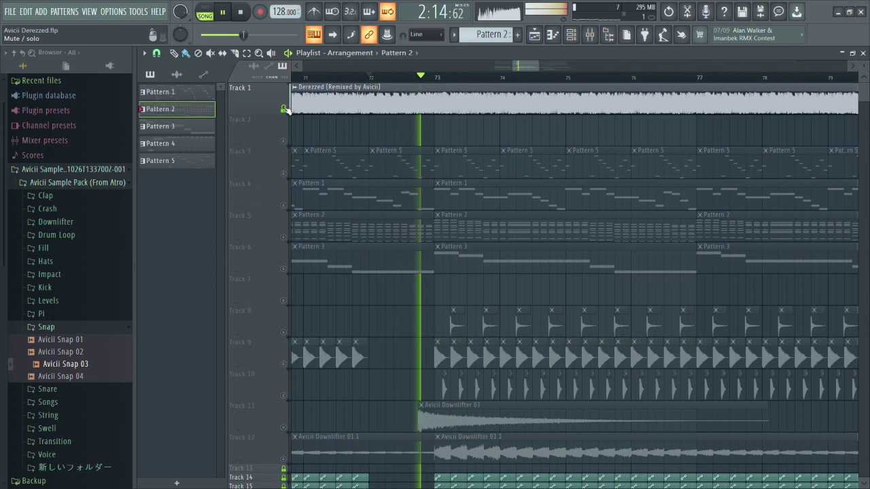
pyautogui.rightClick(284, 110)
pyautogui.click(284, 110)
pyautogui.press('space')
pyautogui.press('space')
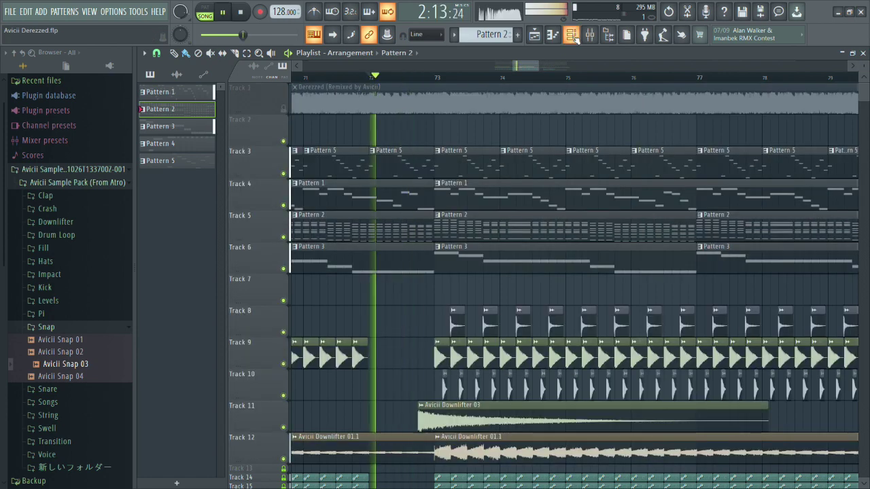
# Open the mixer and check the parametric EQ curves on Insert 2 and Insert 1 during playback.
pyautogui.click(589, 35)
pyautogui.click(346, 235)
pyautogui.press('space')
pyautogui.press('space')
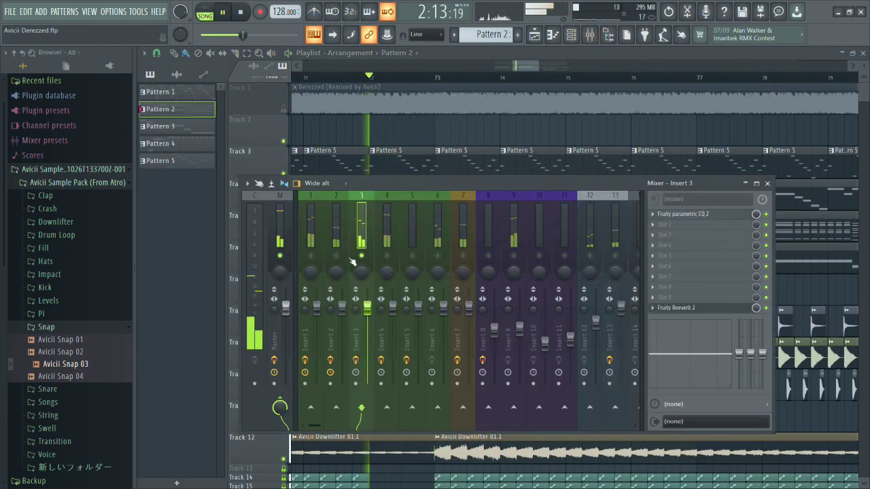
pyautogui.click(671, 214)
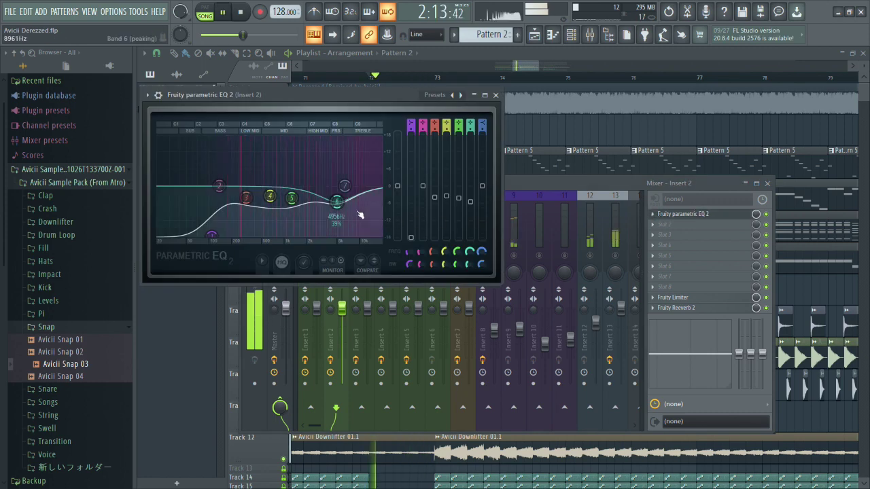
pyautogui.press('Escape')
pyautogui.click(311, 253)
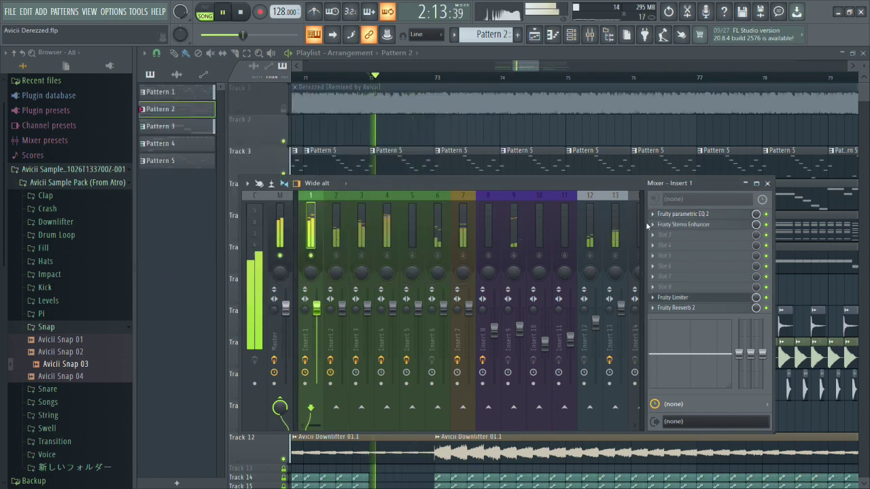
pyautogui.click(671, 214)
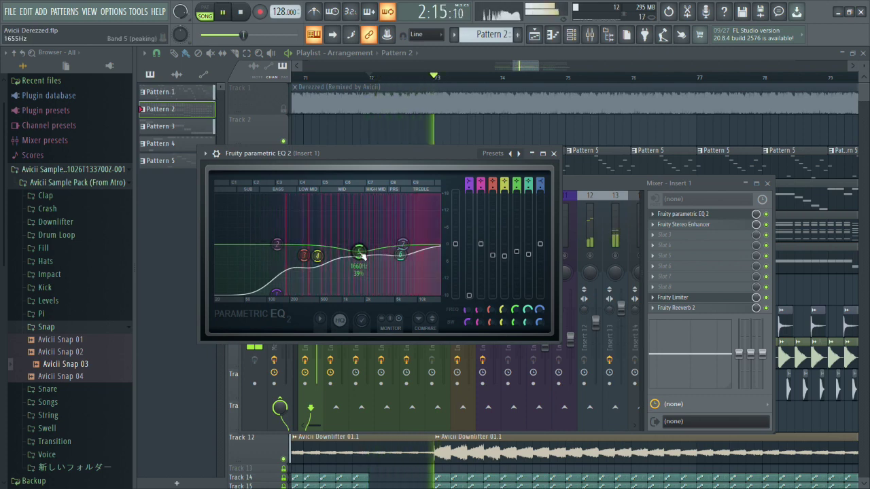
pyautogui.click(553, 153)
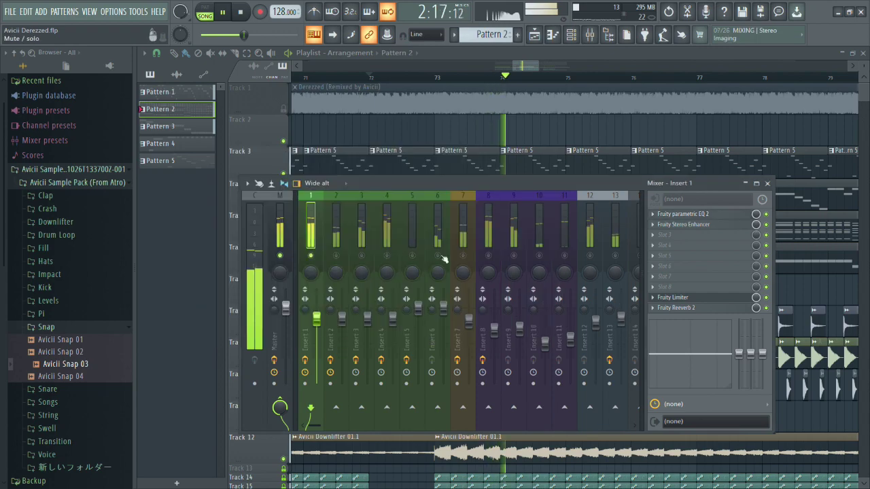
# Close the mixer, look over the whole arrangement and collapse the Avicii Sample Pack folder in the browser.
pyautogui.press('F9')
pyautogui.scroll(-6, 426, 163)
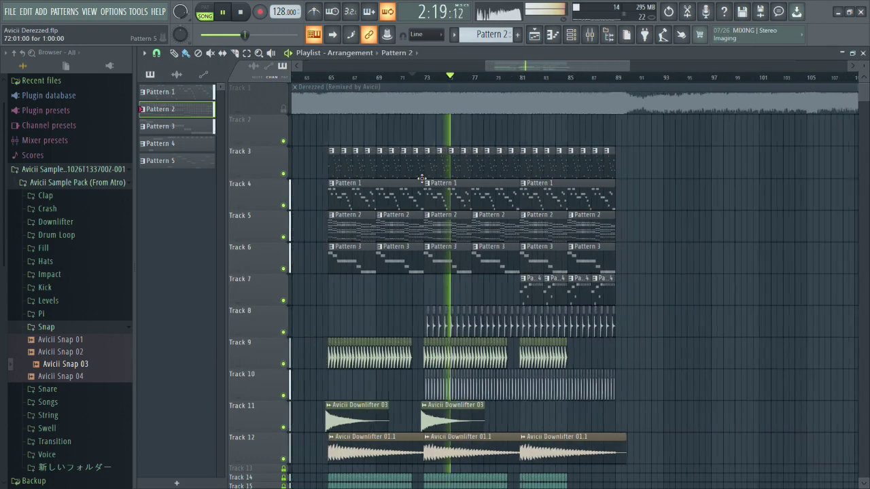
pyautogui.scroll(-2, 430, 177)
pyautogui.scroll(3, 430, 176)
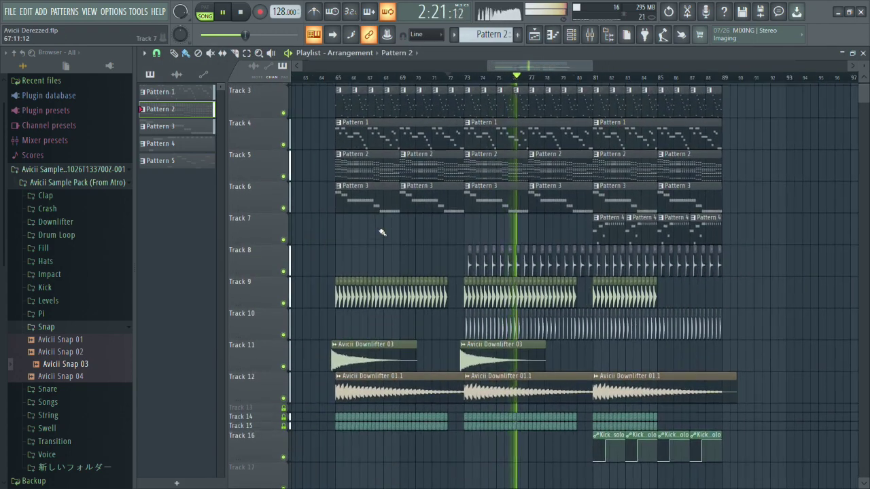
pyautogui.click(119, 182)
pyautogui.scroll(2, 370, 226)
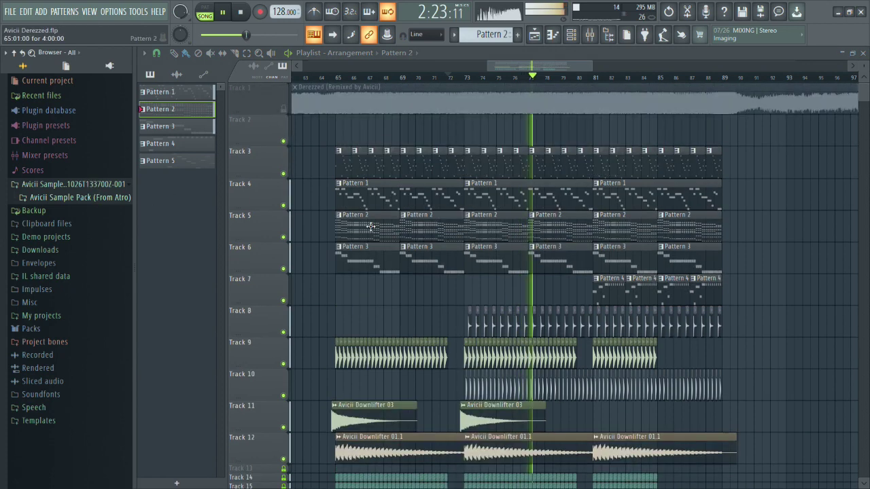
# Solo the reference on Track 1, play it from bar 65, then restore the full arrangement.
pyautogui.rightClick(284, 110)
pyautogui.click(530, 77)
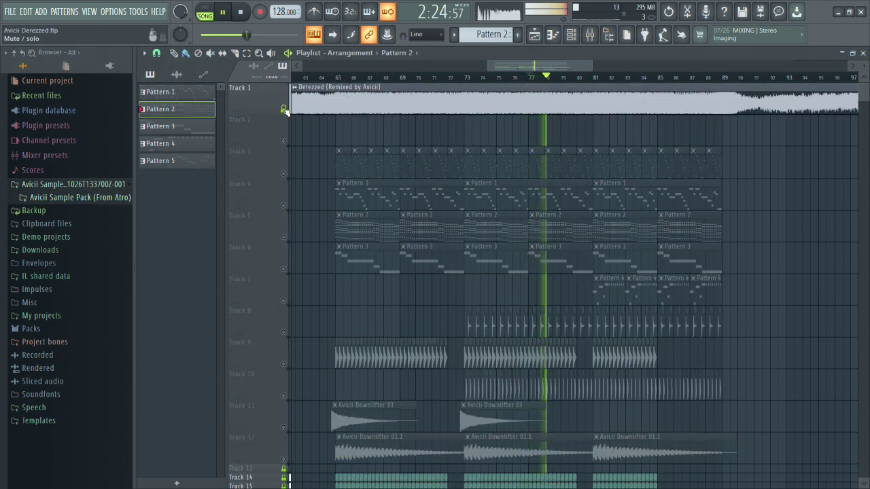
pyautogui.click(334, 77)
pyautogui.scroll(2, 370, 127)
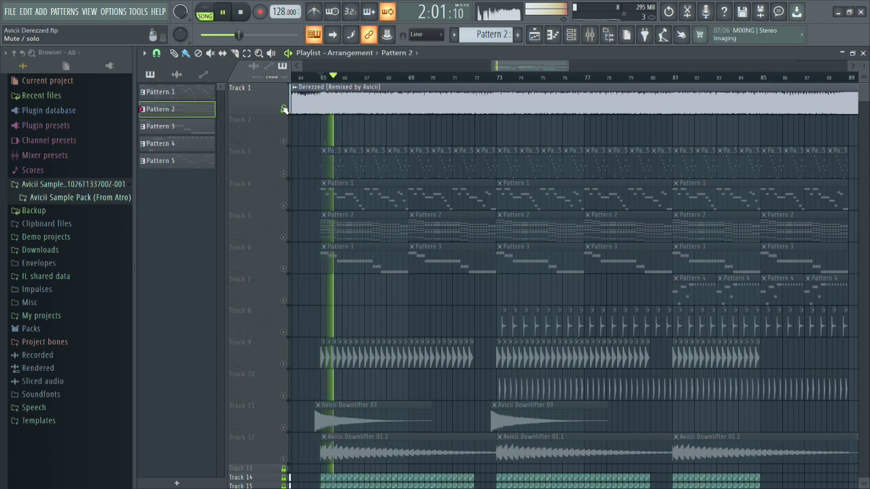
pyautogui.click(284, 109)
# In Pattern 2's Nexus #2 part, remove the third chord of bar 1 and lengthen the second chord over its place.
pyautogui.doubleClick(349, 238)
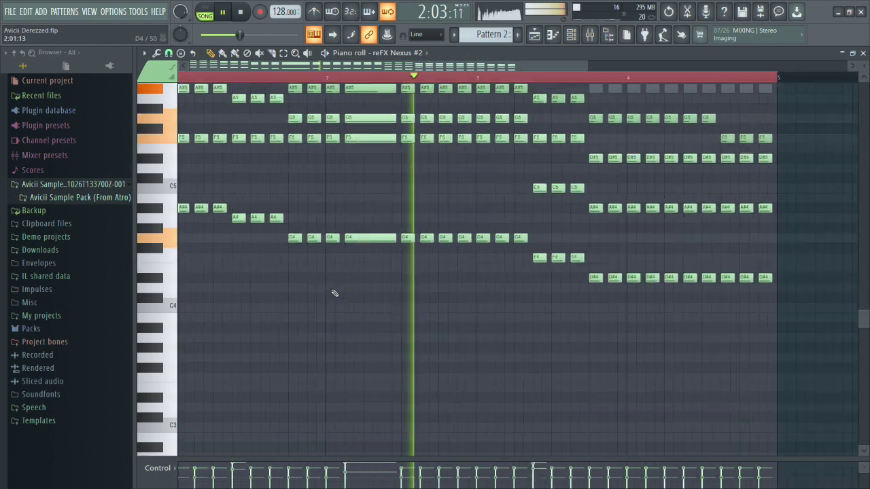
pyautogui.press('space')
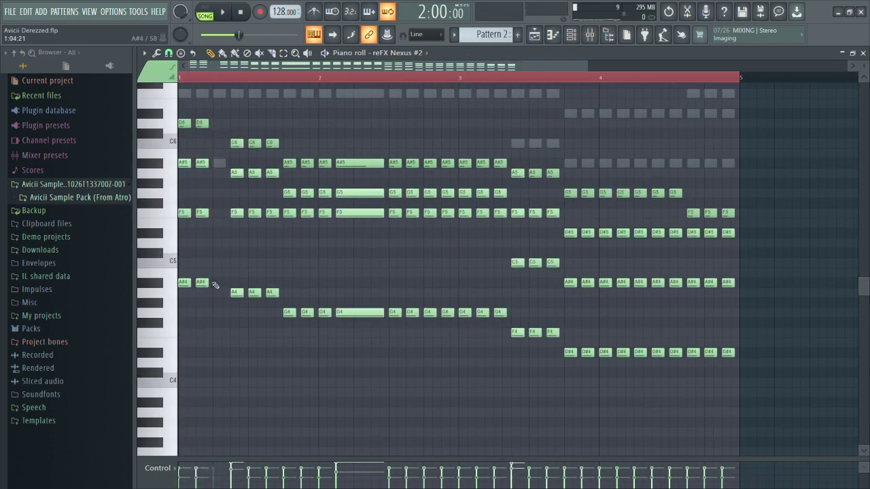
pyautogui.moveTo(216, 124); pyautogui.dragTo(223, 124)
pyautogui.press('space')
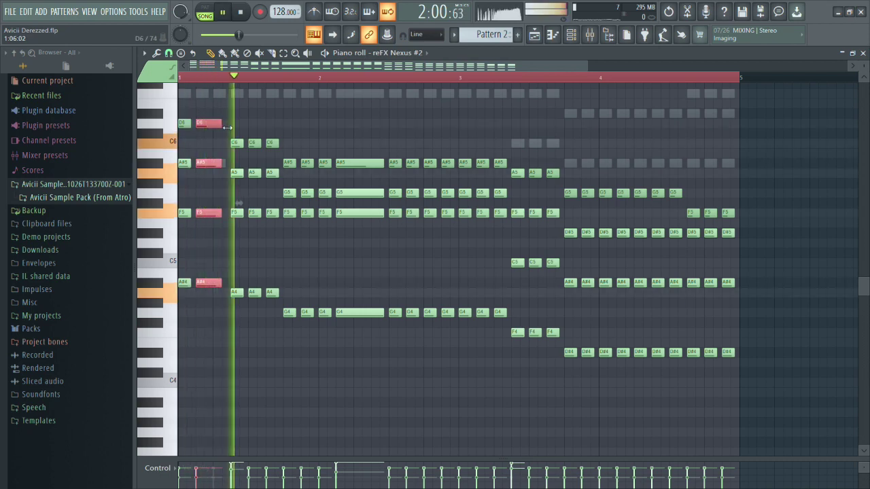
pyautogui.press('space')
# Delete the second and third A4–C6 chords in bar 1 and set the held chord before them to three steps.
pyautogui.moveTo(247, 307); pyautogui.dragTo(276, 139)
pyautogui.press('space')
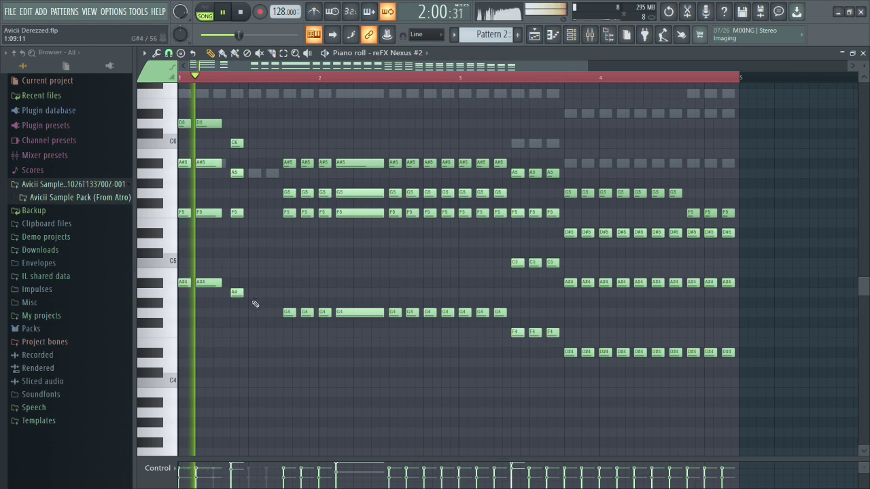
pyautogui.scroll(2, 226, 303)
pyautogui.moveTo(218, 306); pyautogui.dragTo(218, 127)
pyautogui.press('space')
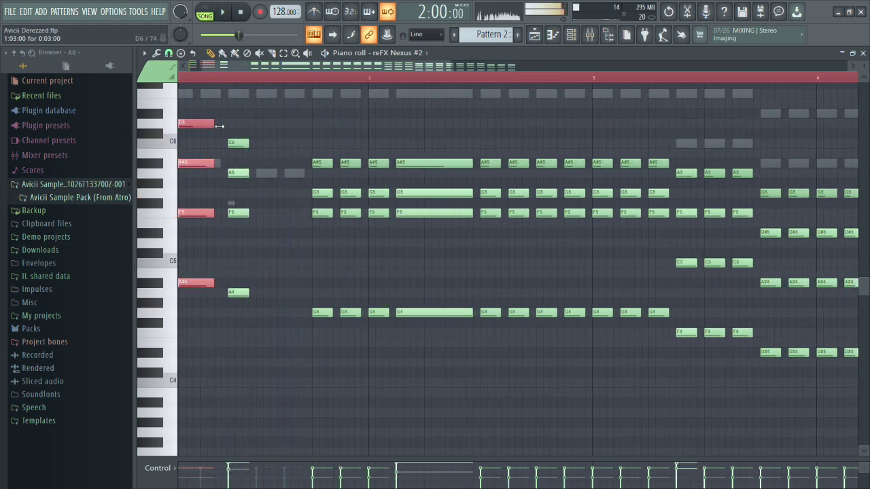
# Audition the edited opening chords of the Nexus #2 part, clear the selection and return to the playlist.
pyautogui.moveTo(266, 299); pyautogui.dragTo(310, 146)
pyautogui.press('space')
pyautogui.press('space')
pyautogui.hotkey('ctrl', 'd')
pyautogui.click(534, 35)
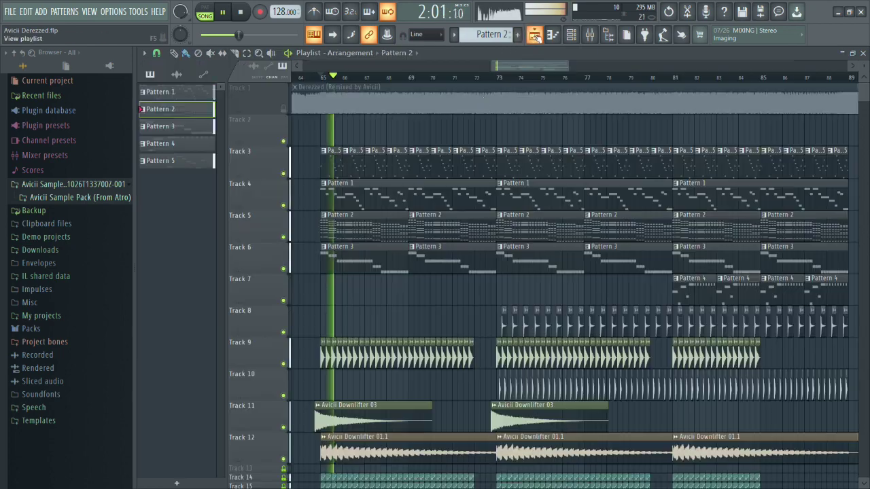
# Compare the opening at bar 65 against the soloed Track 1 reference and restore the full arrangement.
pyautogui.scroll(3, 380, 139)
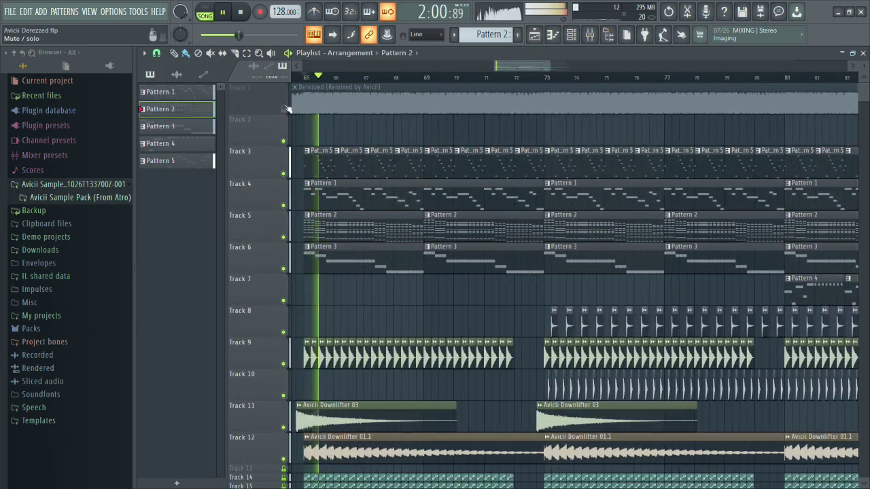
pyautogui.rightClick(284, 110)
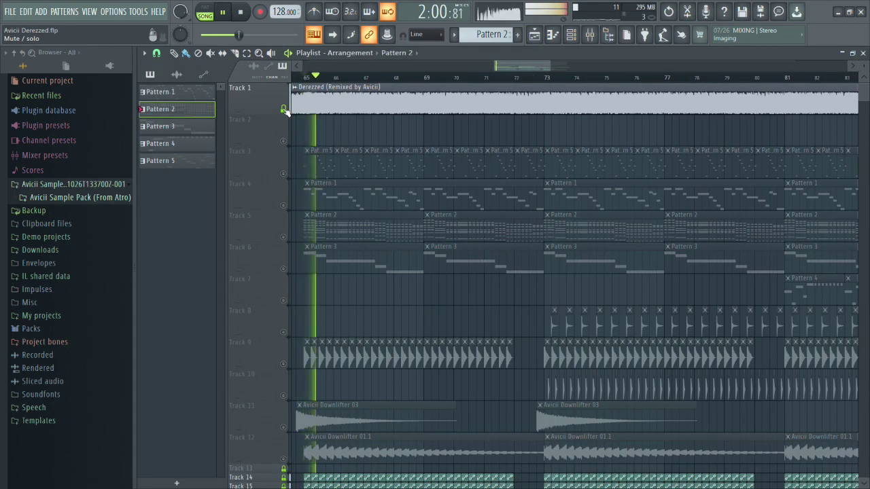
pyautogui.click(284, 110)
pyautogui.press('space')
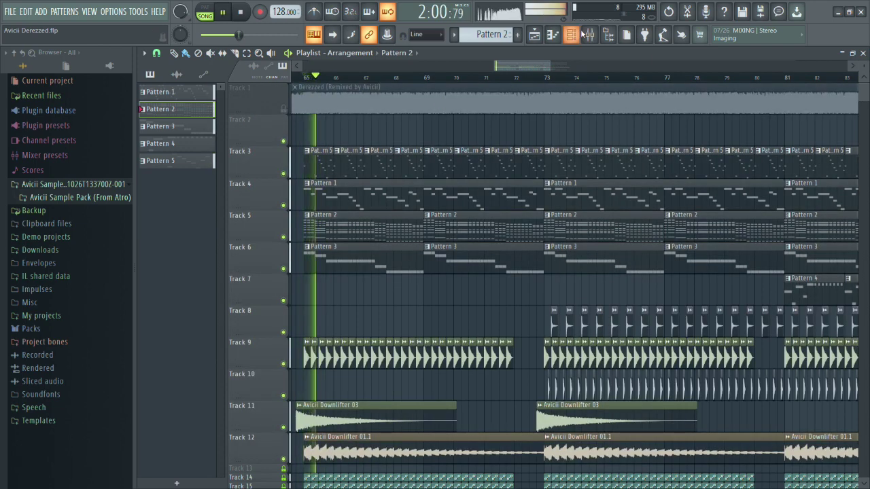
# Solo mixer Insert 3 to audition it with its Fruity parametric EQ 2 open, and restore the full mix.
pyautogui.press('F9')
pyautogui.click(367, 257)
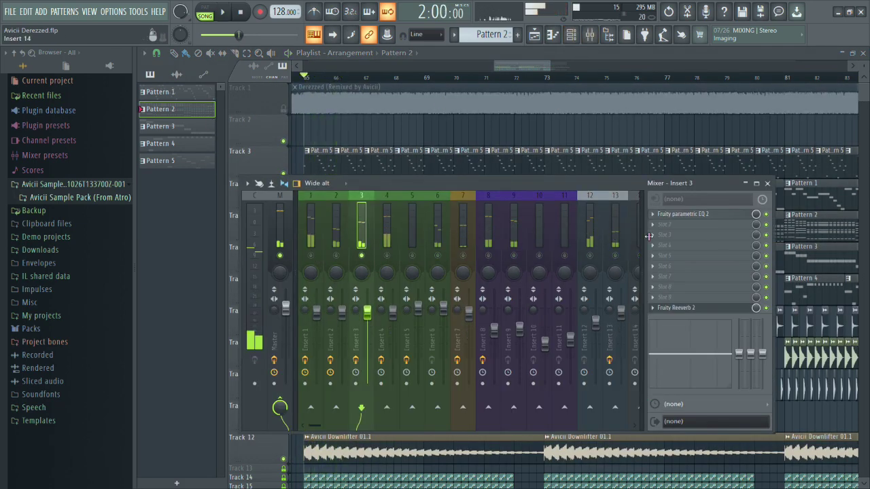
pyautogui.click(662, 214)
pyautogui.press('space')
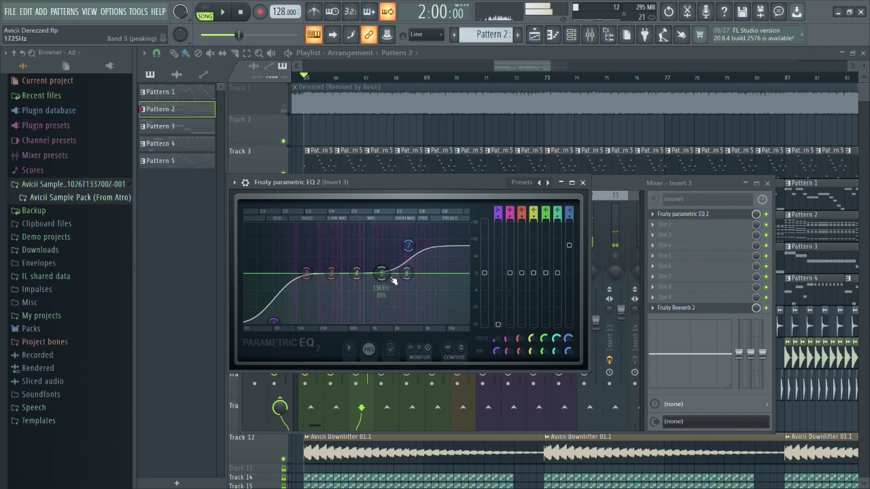
pyautogui.press('space')
pyautogui.moveTo(356, 273)
pyautogui.mouseDown()
pyautogui.moveTo(356, 261)
pyautogui.moveTo(355, 271)
pyautogui.mouseUp()
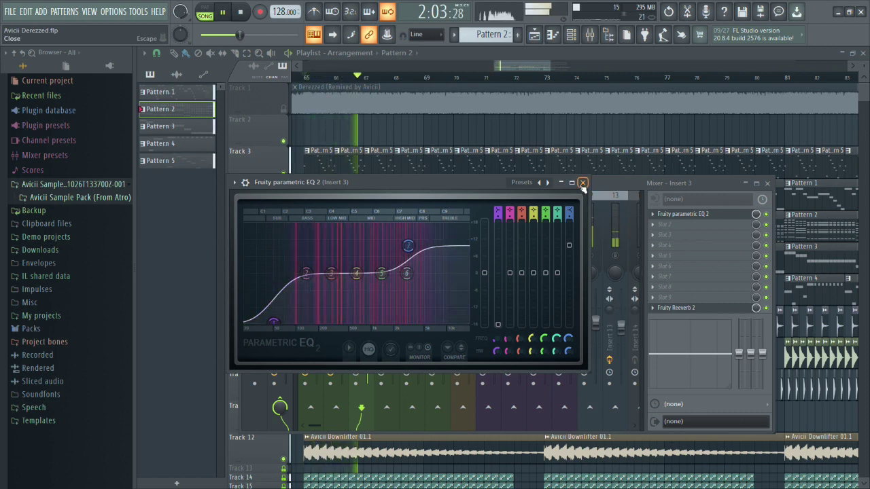
pyautogui.click(582, 183)
pyautogui.rightClick(363, 255)
pyautogui.press('F9')
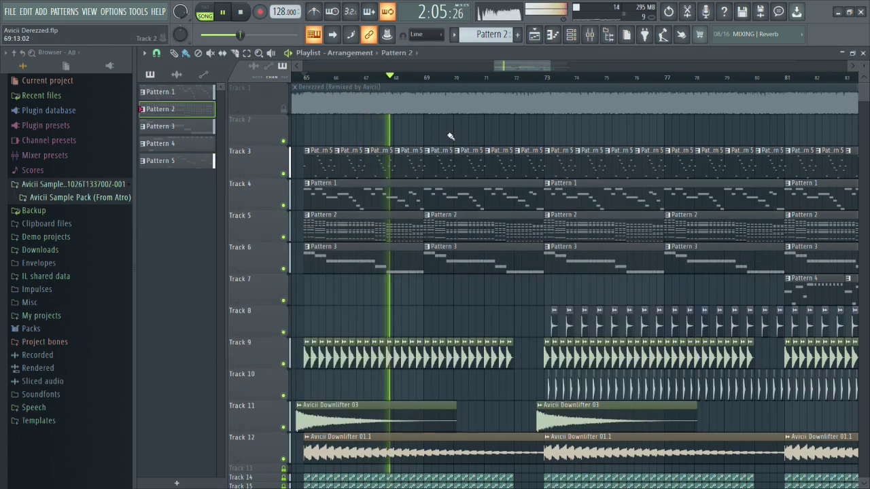
# Replay the arrangement from bar 65 and check it against the Track 1 reference in solo.
pyautogui.press('space')
pyautogui.press('space')
pyautogui.scroll(1, 364, 153)
pyautogui.scroll(-1, 435, 161)
pyautogui.scroll(1, 340, 134)
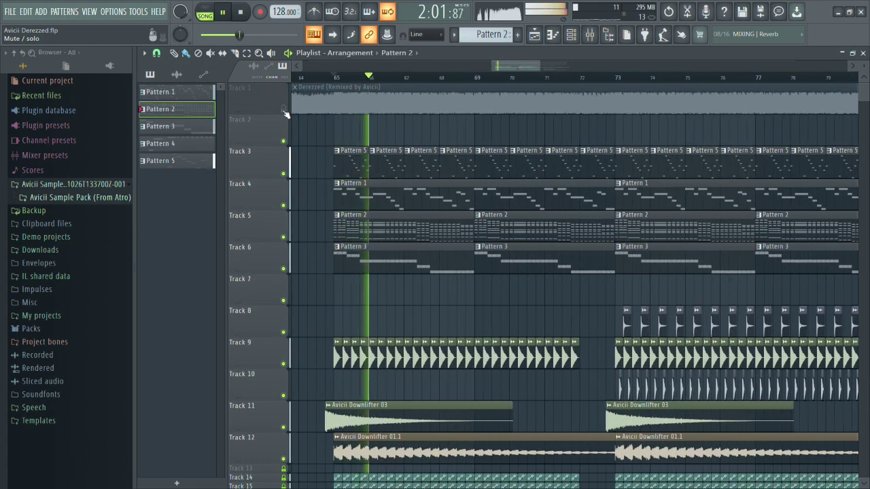
pyautogui.rightClick(284, 109)
pyautogui.press('space')
pyautogui.rightClick(284, 110)
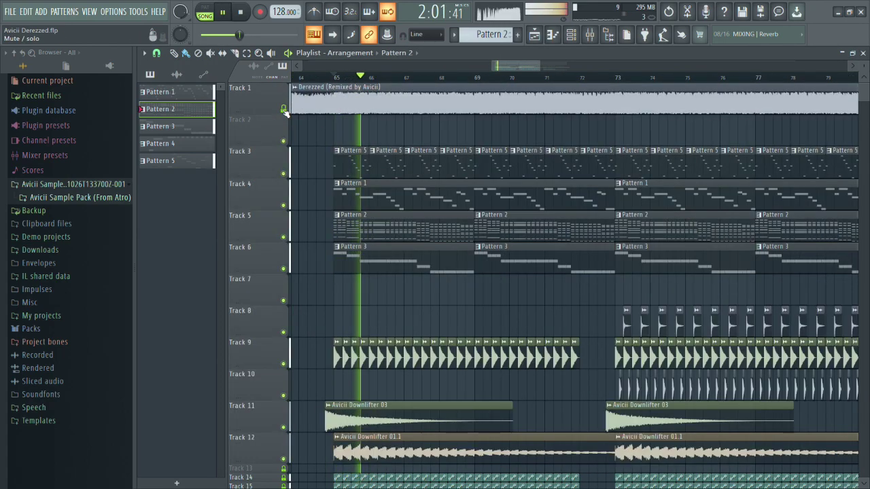
pyautogui.click(284, 110)
pyautogui.press('space')
pyautogui.press('space')
# Lower the band 7 high-shelf boost around 4070 Hz in Insert 3's parametric EQ, auditioning it in solo before restoring the mix.
pyautogui.click(589, 34)
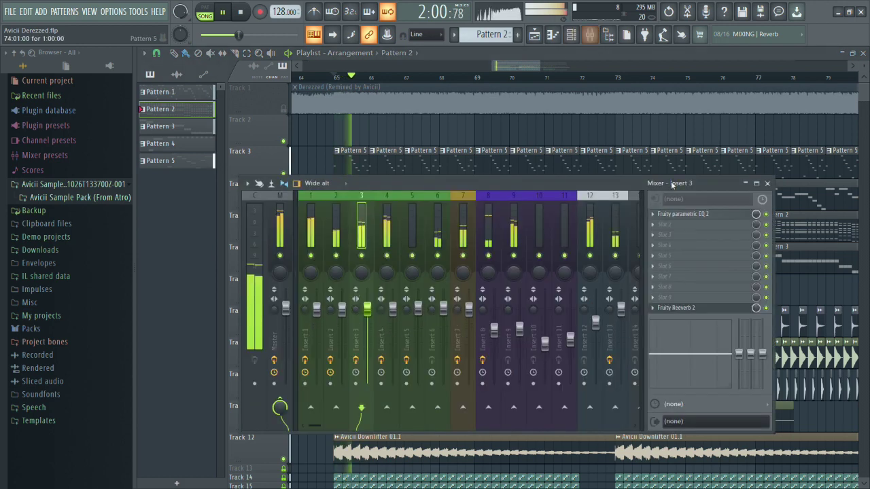
pyautogui.rightClick(363, 255)
pyautogui.press('space')
pyautogui.click(688, 215)
pyautogui.press('space')
pyautogui.moveTo(412, 244); pyautogui.dragTo(420, 261)
pyautogui.press('space')
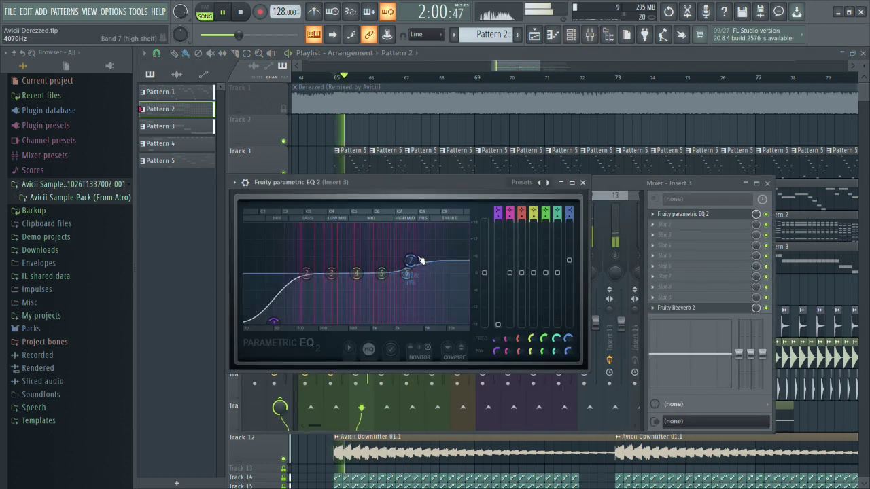
pyautogui.click(582, 183)
pyautogui.rightClick(361, 256)
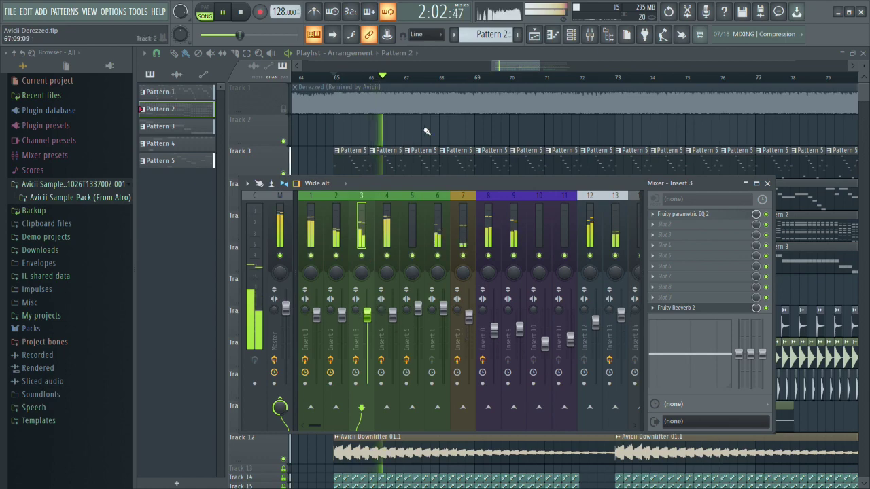
pyautogui.press('F9')
# Glance at the channel rack and compare the first bars after bar 65 with the soloed reference track.
pyautogui.press('F6')
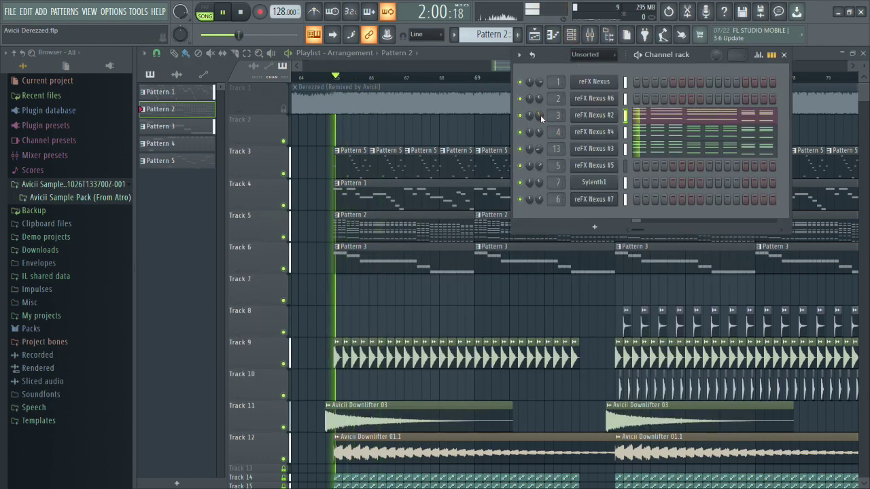
pyautogui.press('F6')
pyautogui.scroll(-3, 454, 132)
pyautogui.scroll(5, 425, 126)
pyautogui.press('space')
pyautogui.press('space')
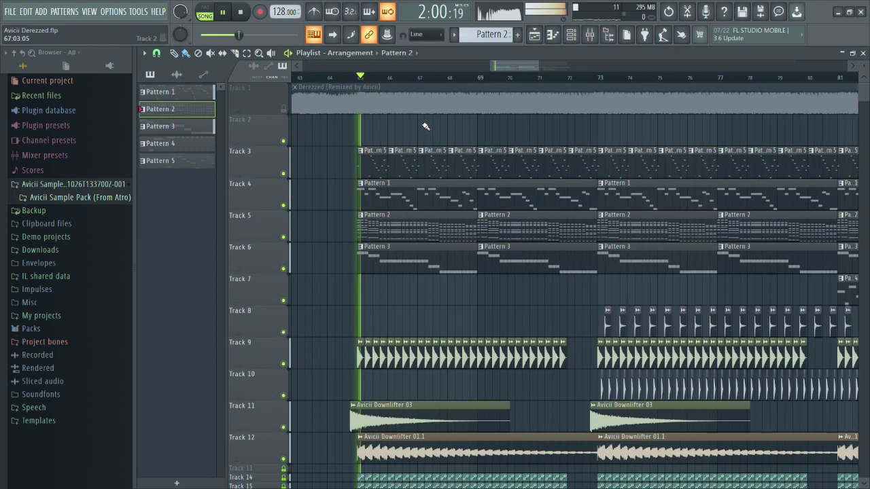
pyautogui.rightClick(285, 109)
pyautogui.press('space')
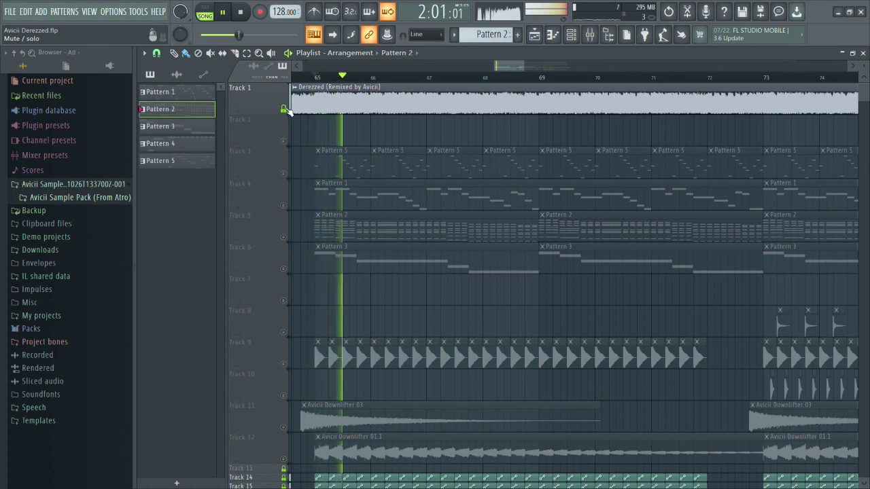
pyautogui.click(284, 109)
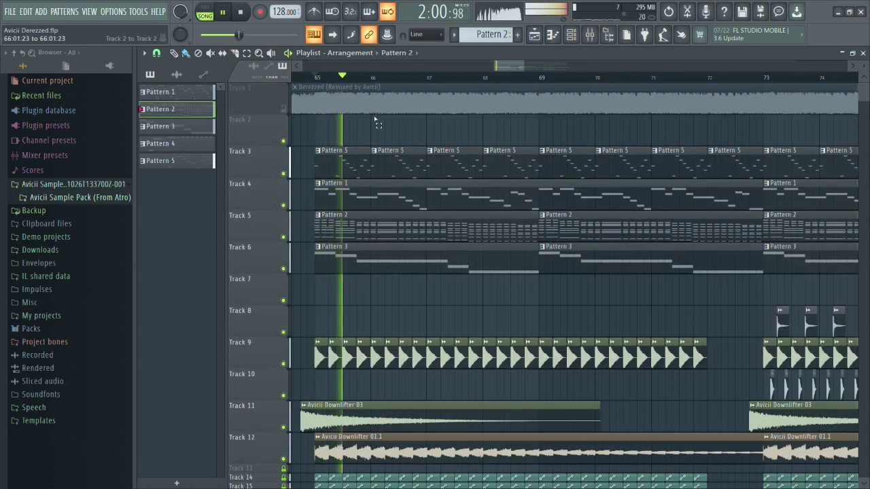
# Review the whole arrangement across bars 65–89, switching briefly to the Track 1 reference for comparison.
pyautogui.scroll(-4, 377, 128)
pyautogui.scroll(-2, 340, 167)
pyautogui.scroll(-1, 336, 171)
pyautogui.scroll(2, 399, 186)
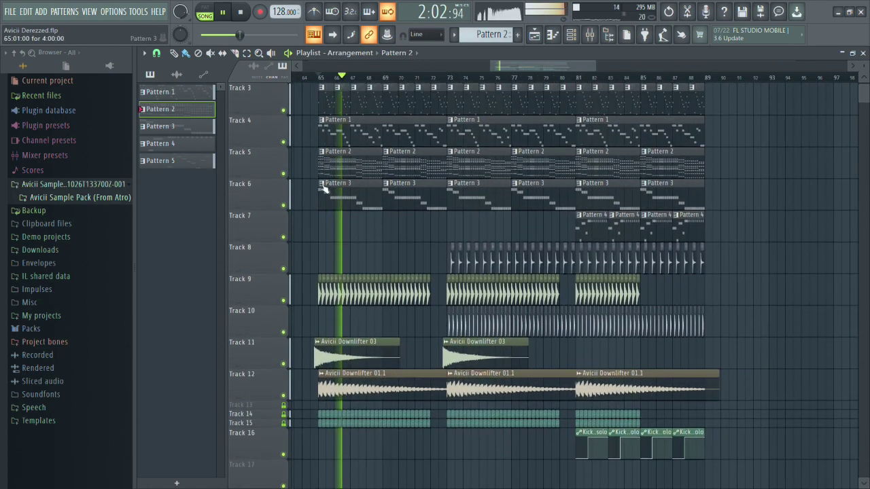
pyautogui.scroll(2, 324, 190)
pyautogui.scroll(1, 307, 155)
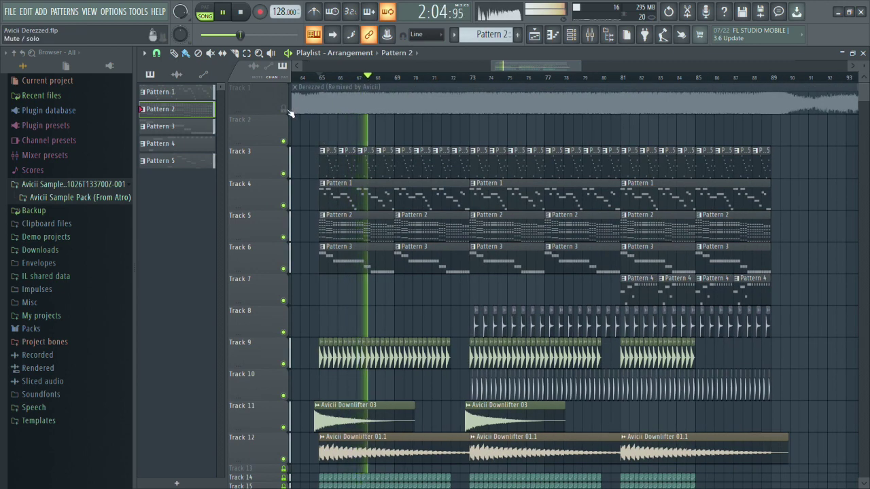
pyautogui.rightClick(284, 108)
pyautogui.rightClick(284, 108)
# Mute Track 12's Avicii Downlifter 01.1 clips to hear the mix without them, and unmute the track.
pyautogui.scroll(-3, 285, 169)
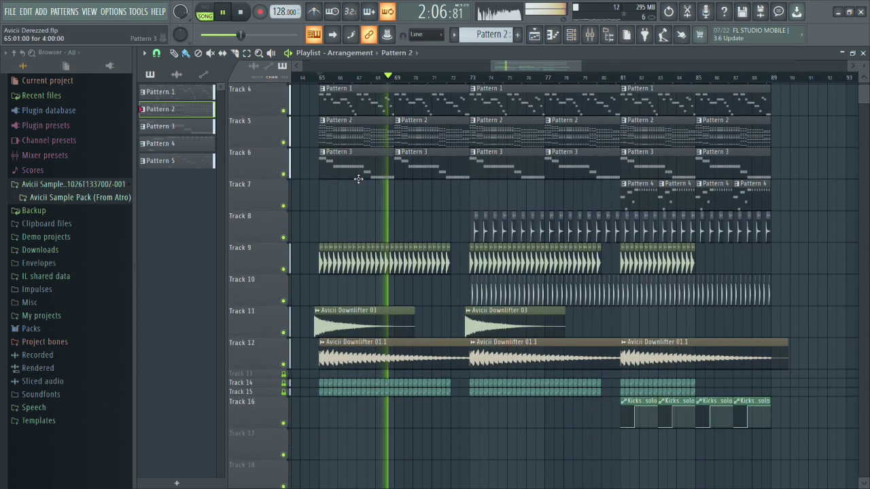
pyautogui.click(284, 364)
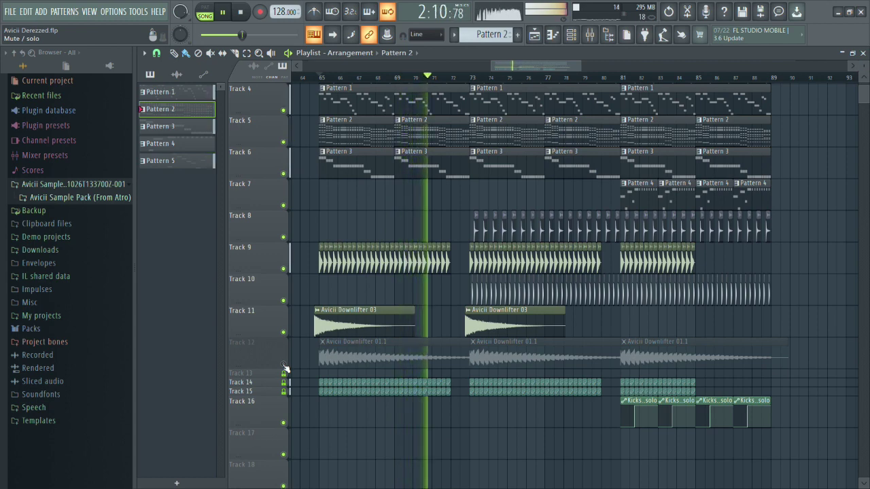
pyautogui.click(284, 365)
pyautogui.scroll(3, 286, 340)
# Move the reFX Nexus #3 channel down to the end of the channel rack, below reFX Nexus #7.
pyautogui.click(575, 37)
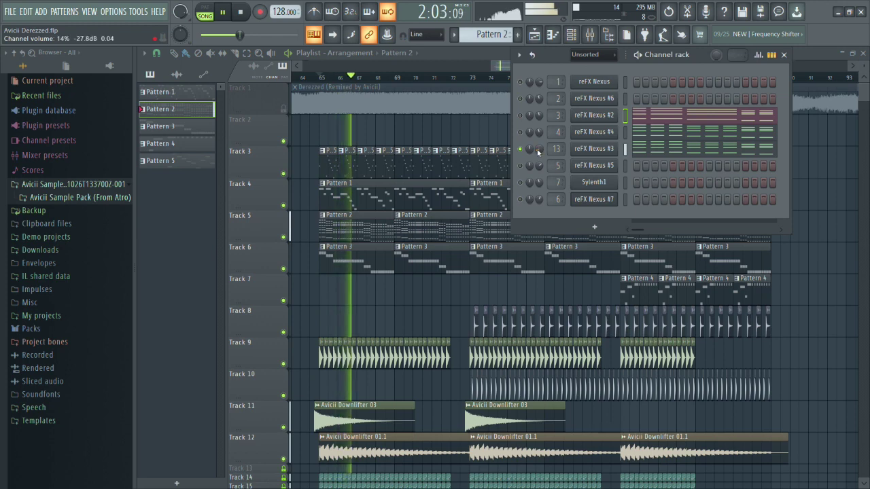
pyautogui.click(625, 148)
pyautogui.hotkey('alt', 'Down')
pyautogui.hotkey('alt', 'Down')
pyautogui.hotkey('alt', 'Down')
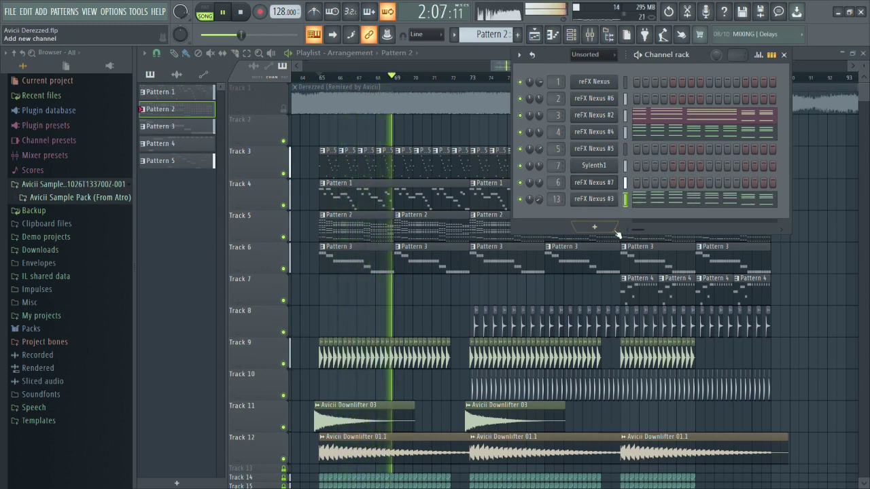
pyautogui.press('F6')
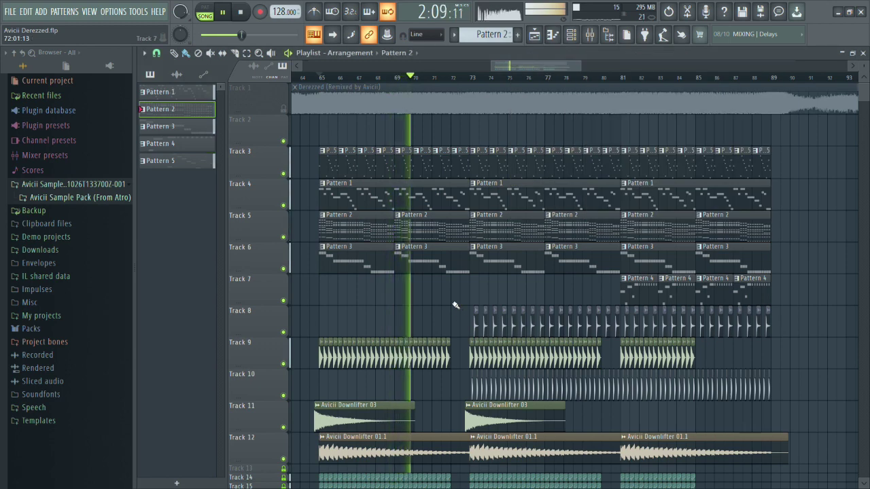
# Compare briefly with the Track 1 reference and restart playback of the full arrangement near bar 69.
pyautogui.rightClick(284, 109)
pyautogui.rightClick(284, 109)
pyautogui.click(396, 78)
# Add a Fruity Stereo Enhancer to mixer Insert 6 with stereo separation set to 17% merged.
pyautogui.click(591, 34)
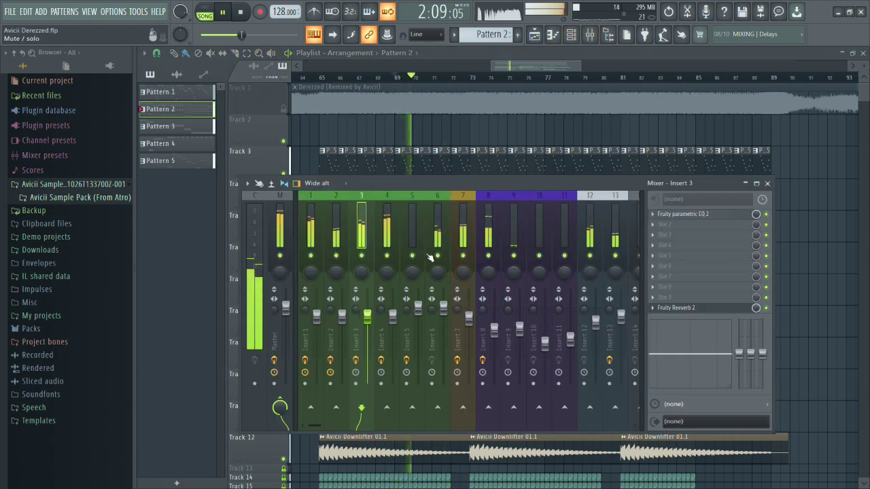
pyautogui.click(439, 235)
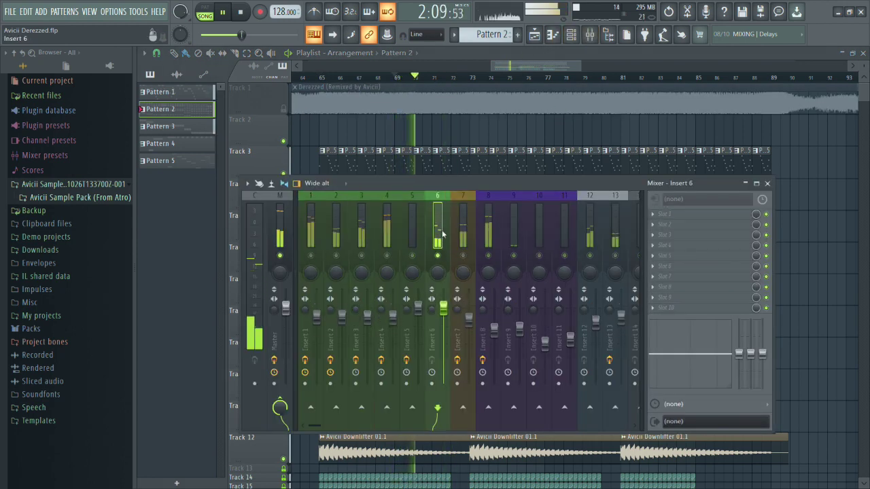
pyautogui.click(614, 95)
pyautogui.moveTo(222, 194); pyautogui.dragTo(223, 182)
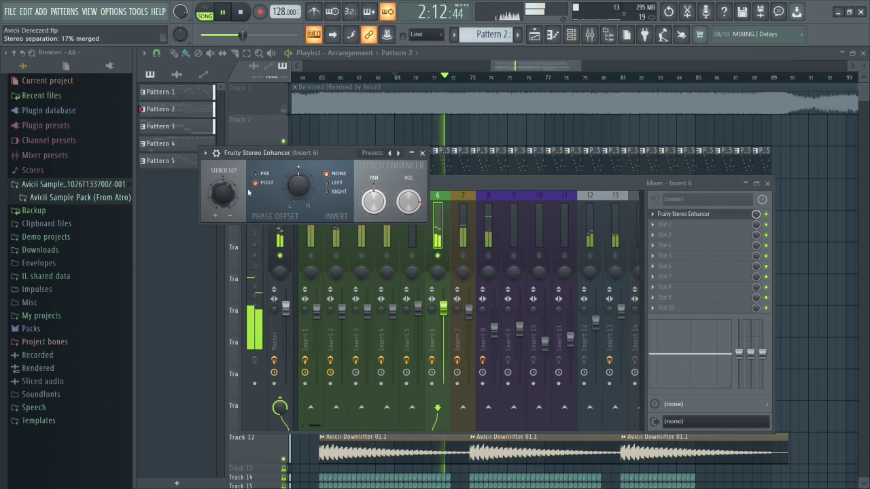
pyautogui.click(421, 152)
pyautogui.press('F9')
# Play from around bar 67 and compare the mix with the soloed Track 1 reference.
pyautogui.click(348, 83)
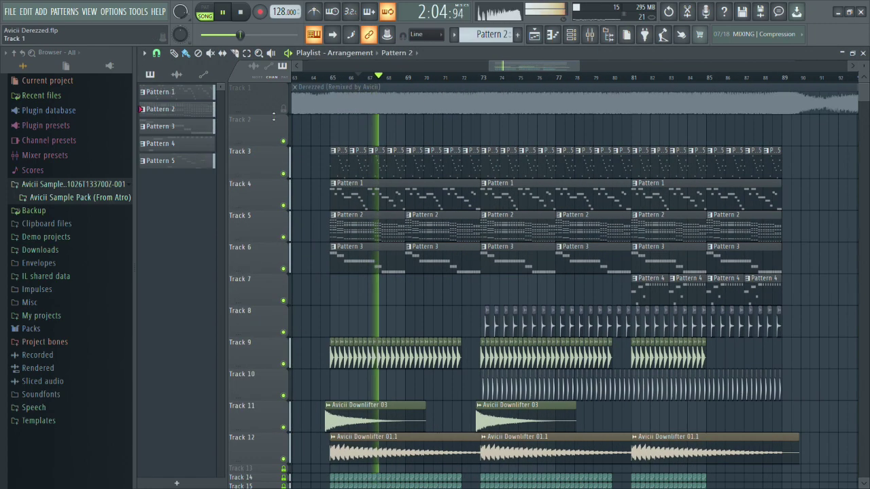
pyautogui.rightClick(284, 109)
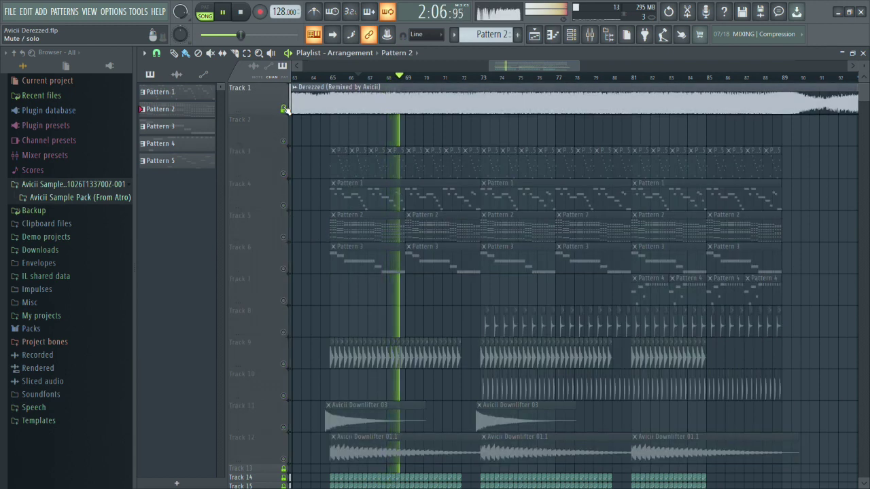
pyautogui.click(284, 108)
# Move the reFX Nexus #7 channel above Sylenth1 in the channel rack.
pyautogui.press('F9')
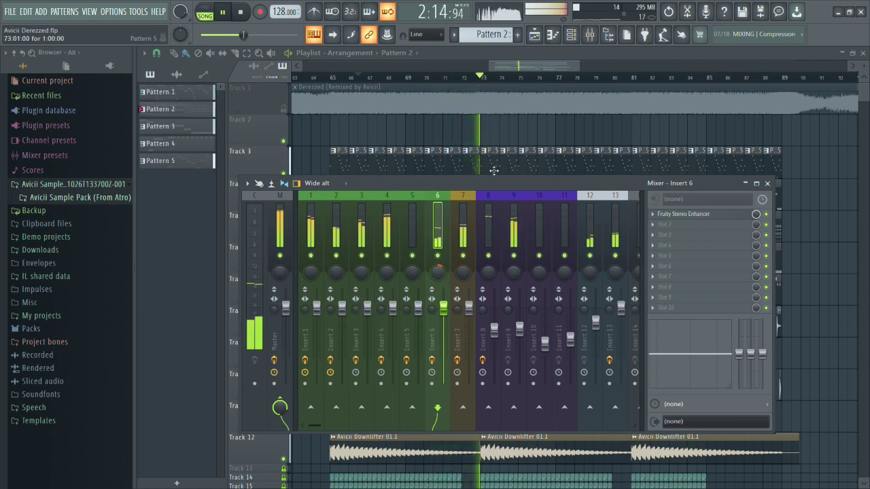
pyautogui.press('F9')
pyautogui.click(573, 36)
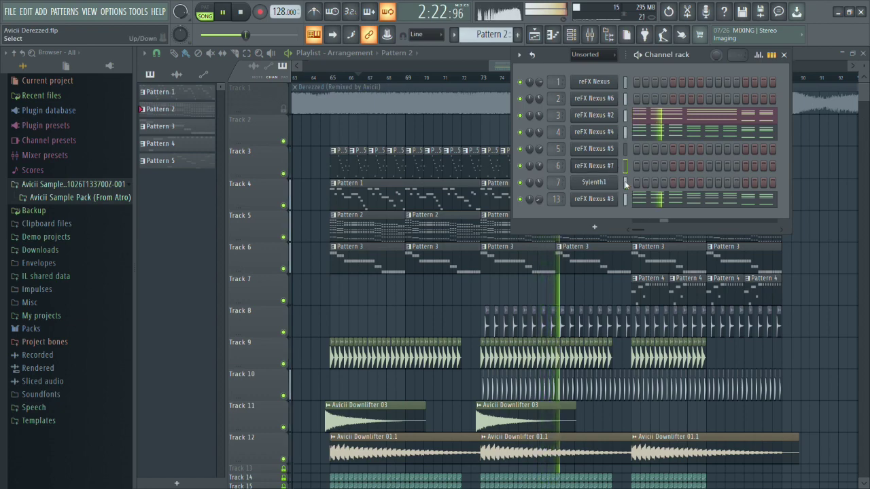
pyautogui.middleClick(813, 173)
# Compare the transition around bars 80–81 with the soloed Track 1 reference and replay it with the full arrangement.
pyautogui.scroll(-3, 747, 211)
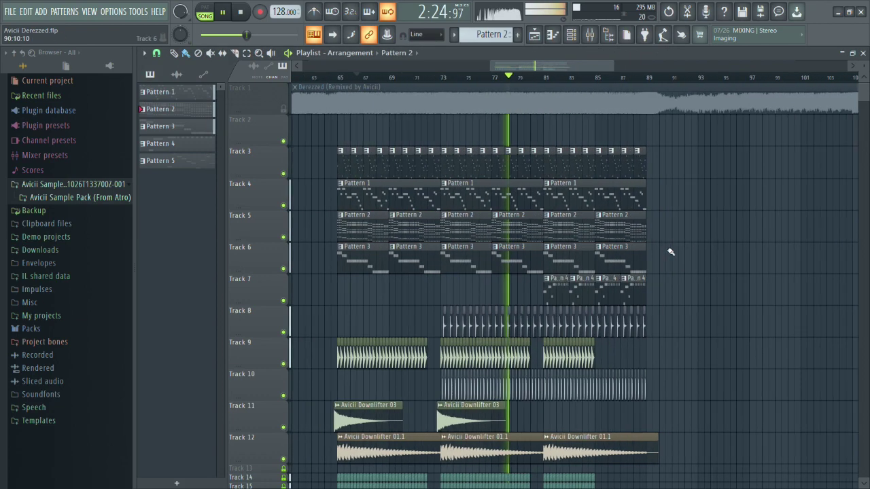
pyautogui.scroll(3, 659, 249)
pyautogui.scroll(2, 428, 229)
pyautogui.scroll(-2, 388, 218)
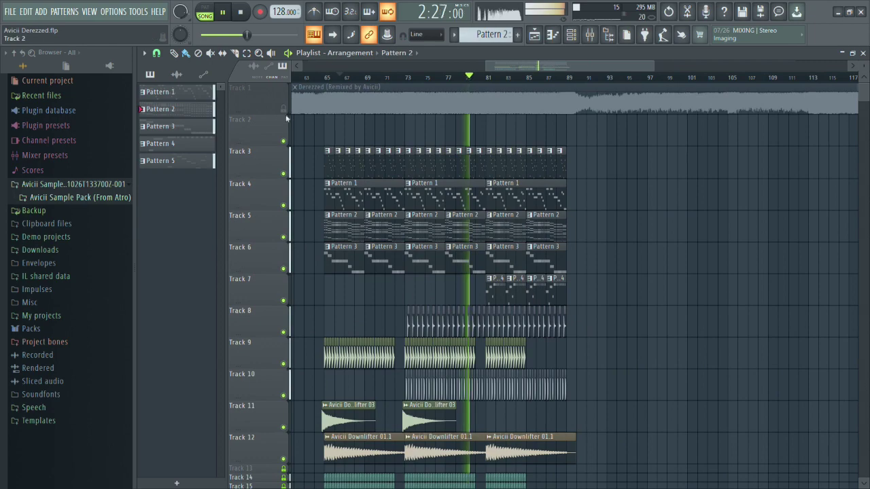
pyautogui.rightClick(284, 109)
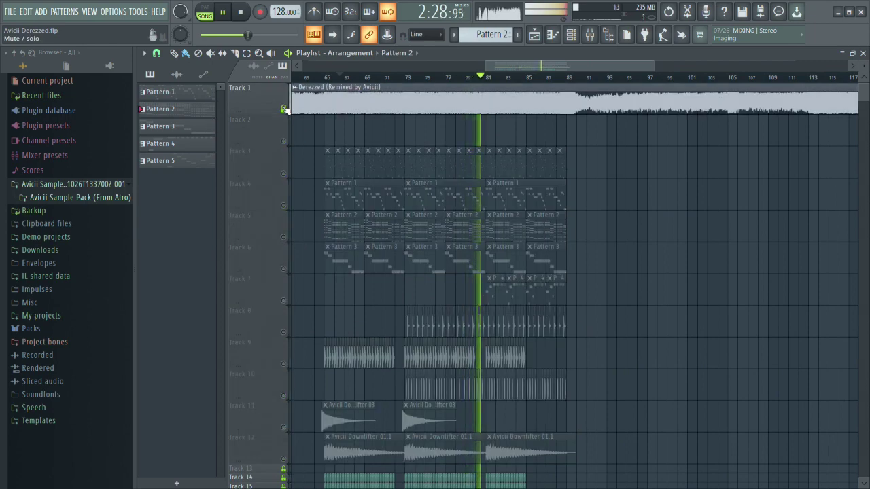
pyautogui.rightClick(284, 109)
pyautogui.click(284, 109)
pyautogui.click(476, 77)
pyautogui.scroll(3, 454, 140)
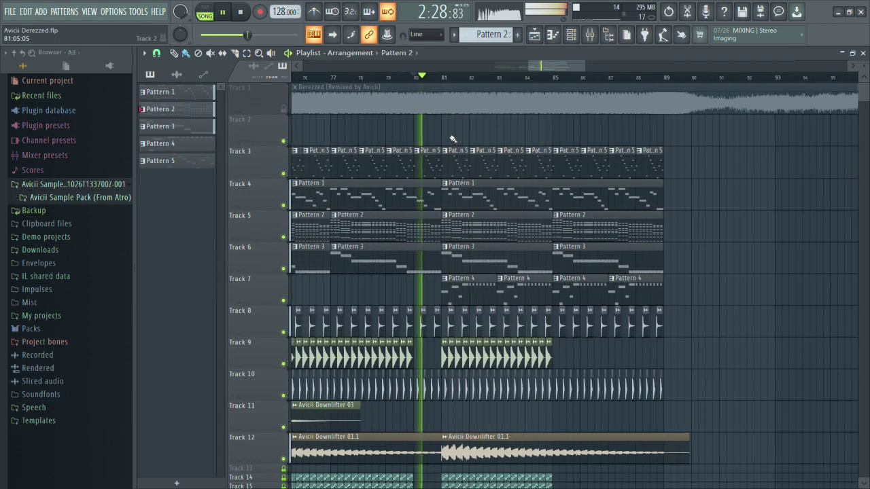
pyautogui.scroll(2, 454, 140)
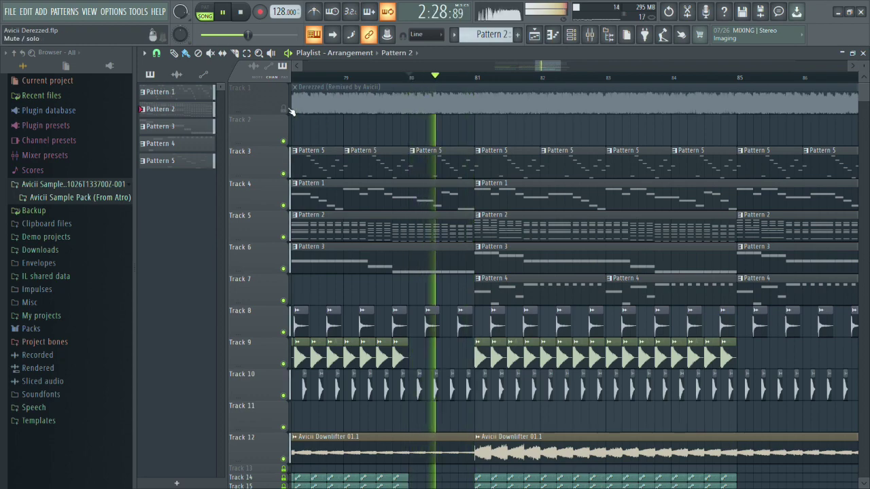
# Compare the full arrangement with the soloed Track 1 reference around bars 80–81.
pyautogui.rightClick(284, 109)
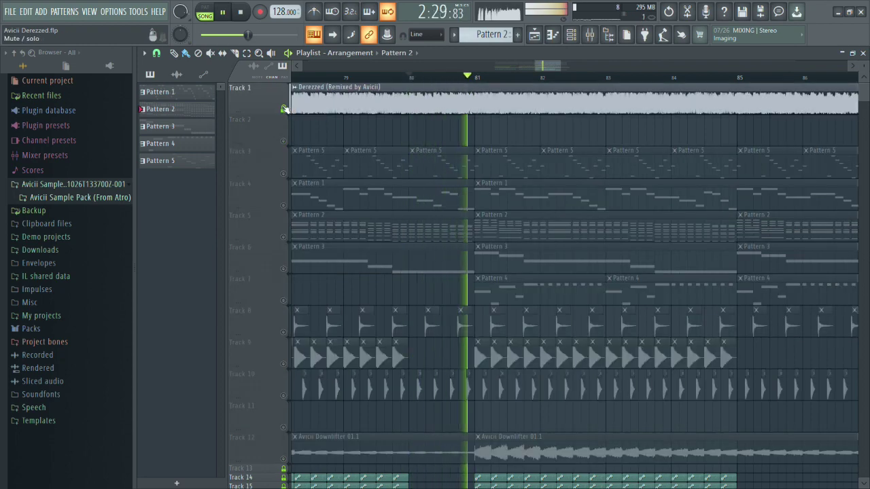
pyautogui.rightClick(285, 109)
pyautogui.click(285, 109)
pyautogui.scroll(-4, 442, 132)
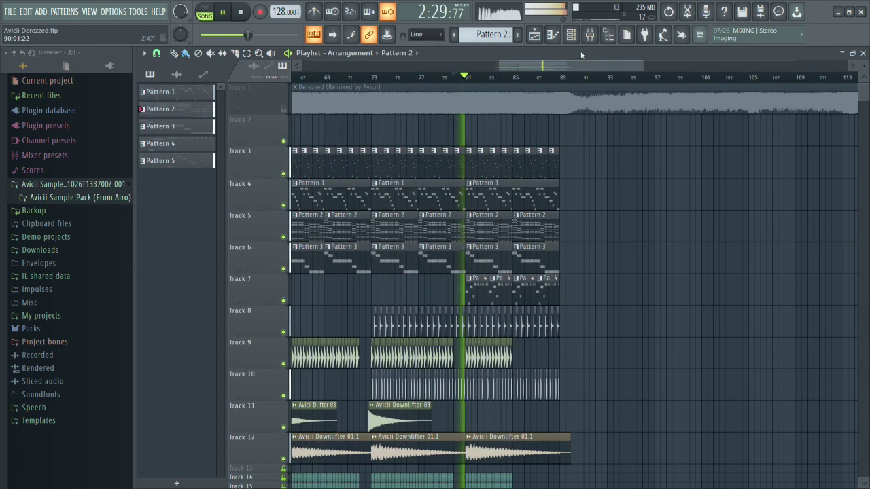
# Duplicate the lowest chord notes of the reFX Nexus #4 channel in Pattern 2 one octave down.
pyautogui.press('F6')
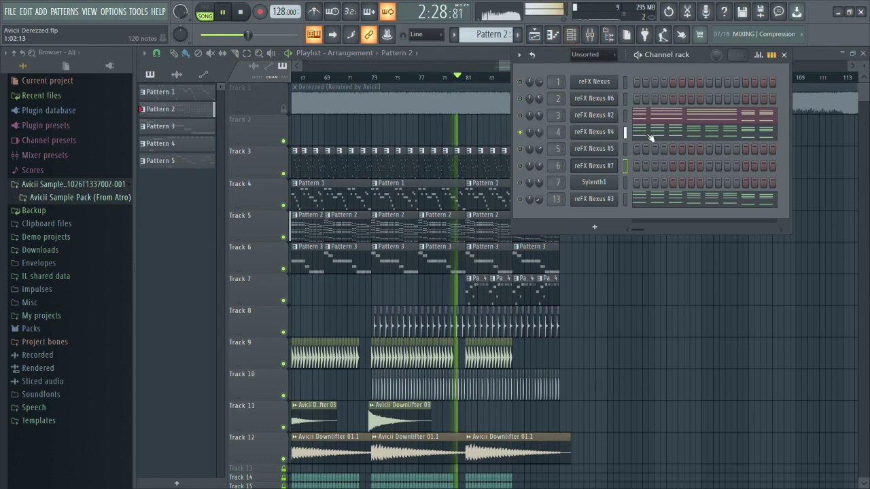
pyautogui.click(649, 136)
pyautogui.moveTo(632, 350); pyautogui.dragTo(477, 350)
pyautogui.moveTo(497, 347); pyautogui.dragTo(405, 320)
pyautogui.moveTo(466, 317); pyautogui.dragTo(204, 300)
pyautogui.moveTo(291, 298)
pyautogui.mouseDown()
pyautogui.moveTo(142, 276)
pyautogui.moveTo(183, 314)
pyautogui.moveTo(183, 402)
pyautogui.mouseUp()
pyautogui.press('space')
pyautogui.scroll(-3, 307, 353)
pyautogui.keyDown('ctrl'); pyautogui.click(316, 298); pyautogui.keyUp('ctrl')
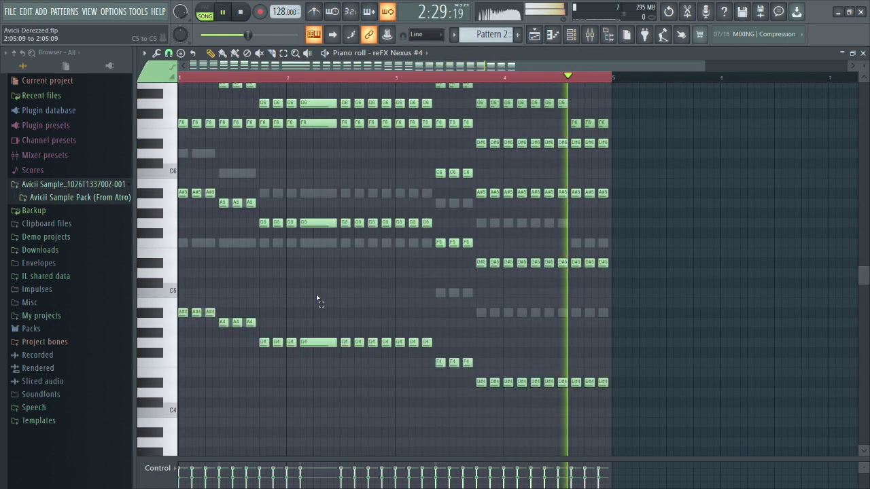
# Duplicate the lowest chord notes of the reFX Nexus #2 channel in Pattern 2 one octave down, landing on A#3 to D#3.
pyautogui.press('F5')
pyautogui.press('F6')
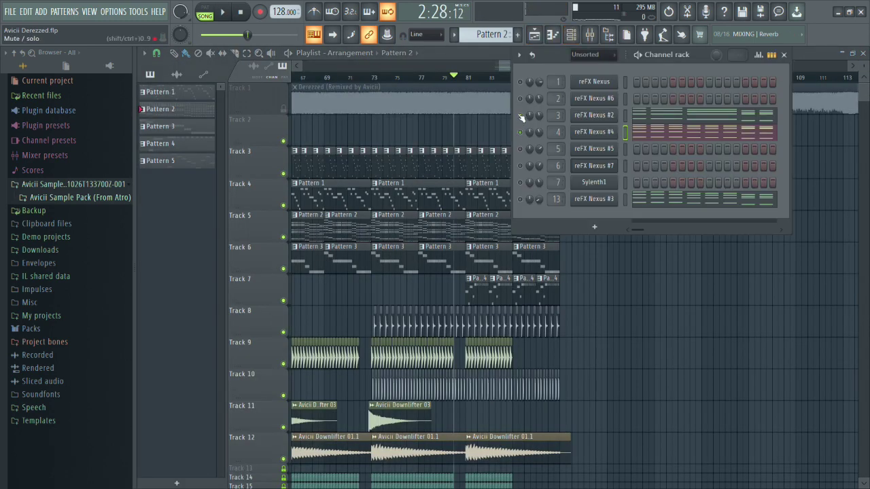
pyautogui.press('space')
pyautogui.click(652, 117)
pyautogui.press('space')
pyautogui.scroll(-3, 607, 371)
pyautogui.moveTo(632, 333); pyautogui.dragTo(405, 272)
pyautogui.moveTo(461, 263); pyautogui.dragTo(209, 247)
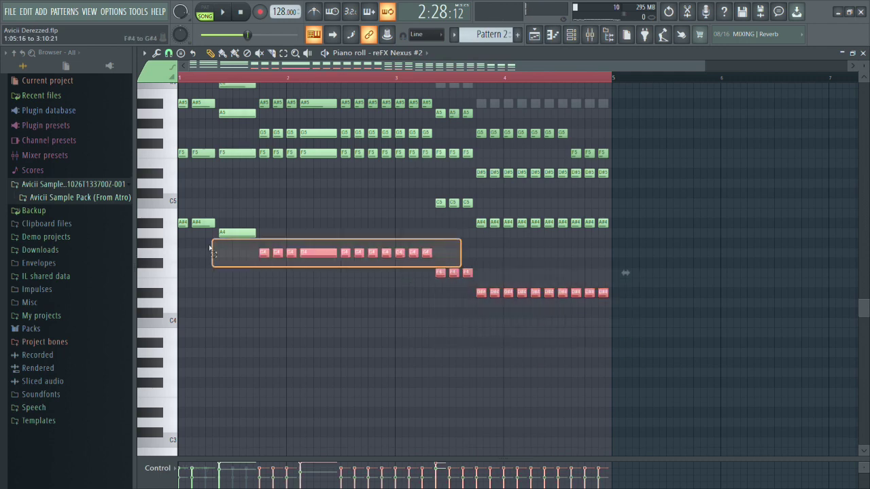
pyautogui.moveTo(264, 245); pyautogui.dragTo(144, 225)
pyautogui.moveTo(203, 224); pyautogui.dragTo(202, 343)
pyautogui.press('space')
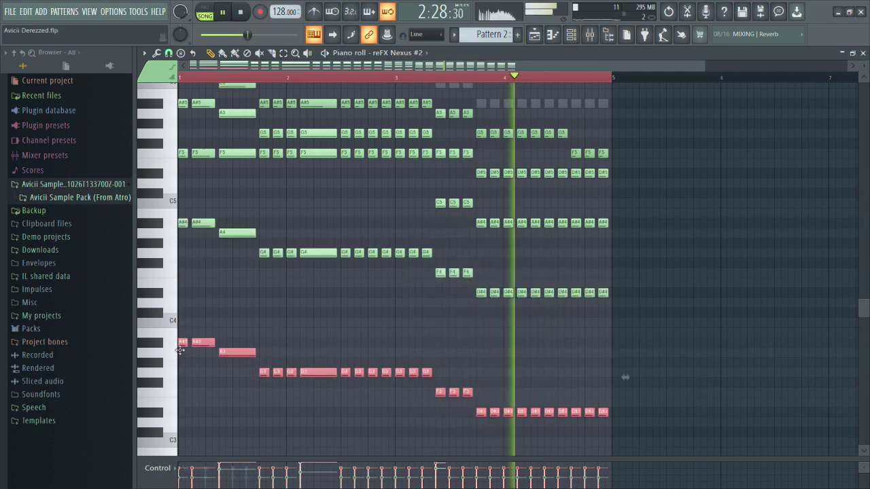
# Return to the playlist and play the full arrangement from bar 81 to hear the deeper chords.
pyautogui.click(590, 35)
pyautogui.click(591, 36)
pyautogui.click(572, 35)
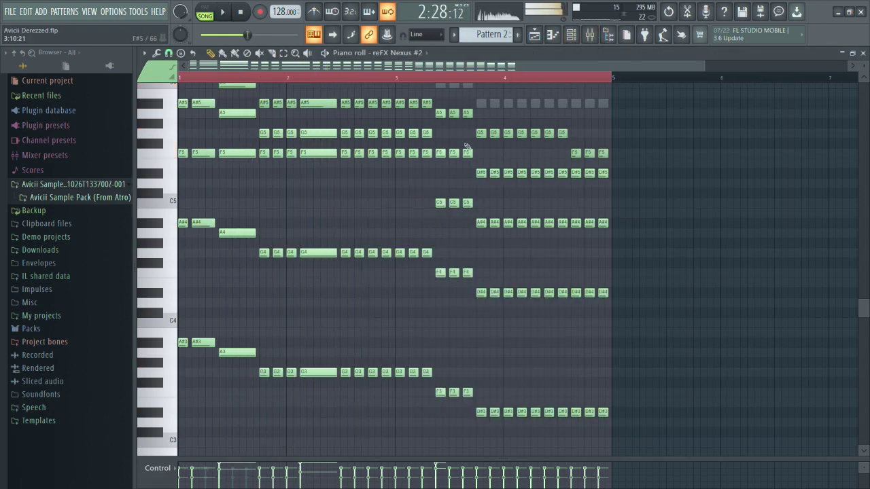
pyautogui.press('space')
pyautogui.press('F5')
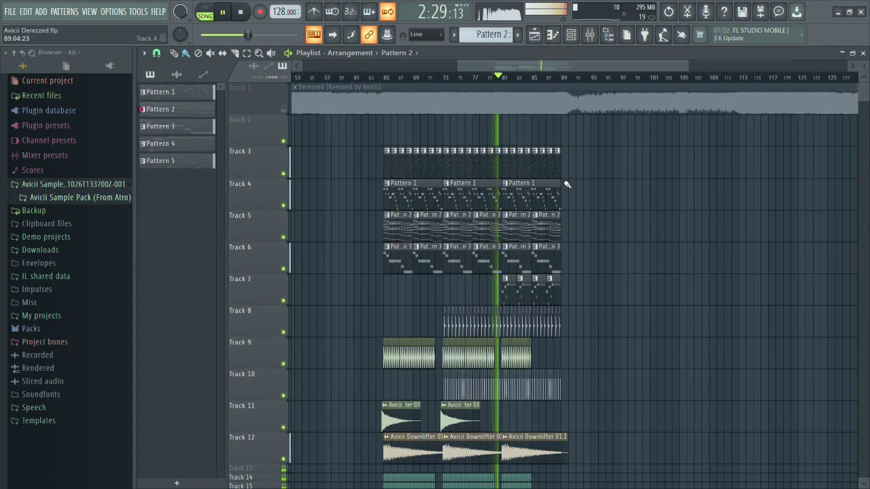
pyautogui.scroll(-2, 505, 272)
pyautogui.scroll(3, 505, 245)
pyautogui.scroll(2, 679, 252)
pyautogui.scroll(2, 734, 251)
pyautogui.click(505, 77)
pyautogui.scroll(2, 348, 124)
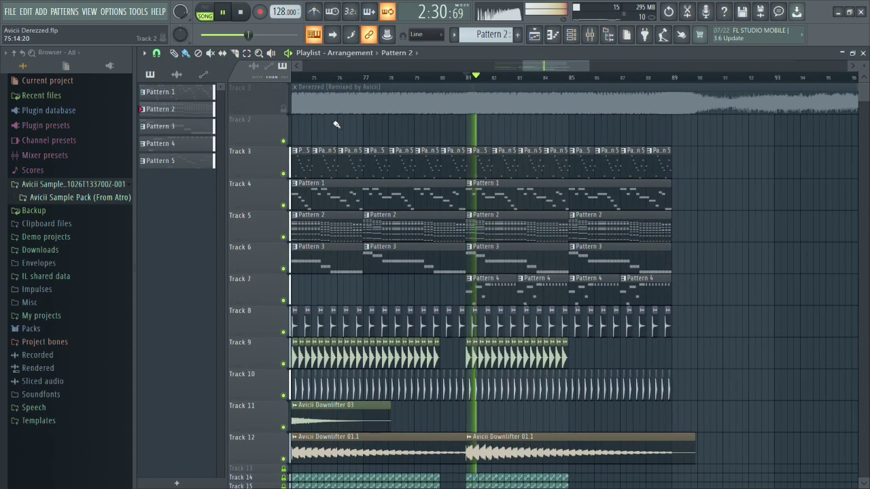
# Switch between the soloed Track 1 reference and the full arrangement to compare the sound at bar 81.
pyautogui.rightClick(283, 110)
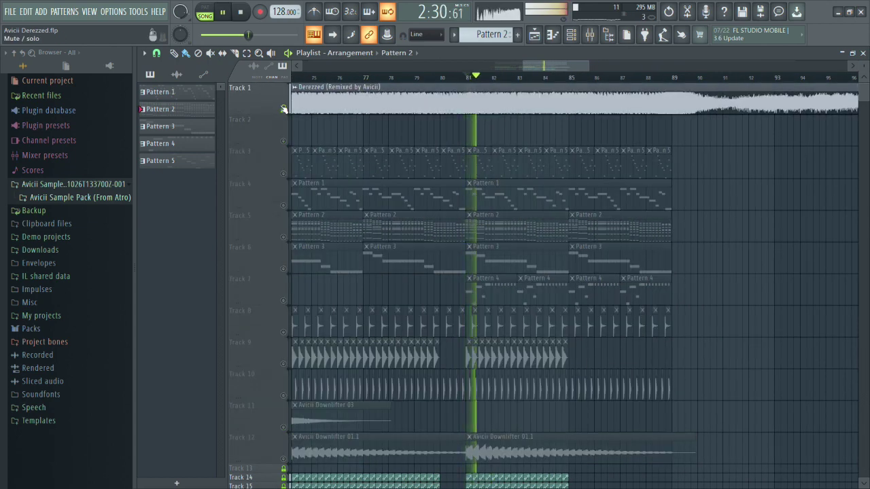
pyautogui.rightClick(283, 109)
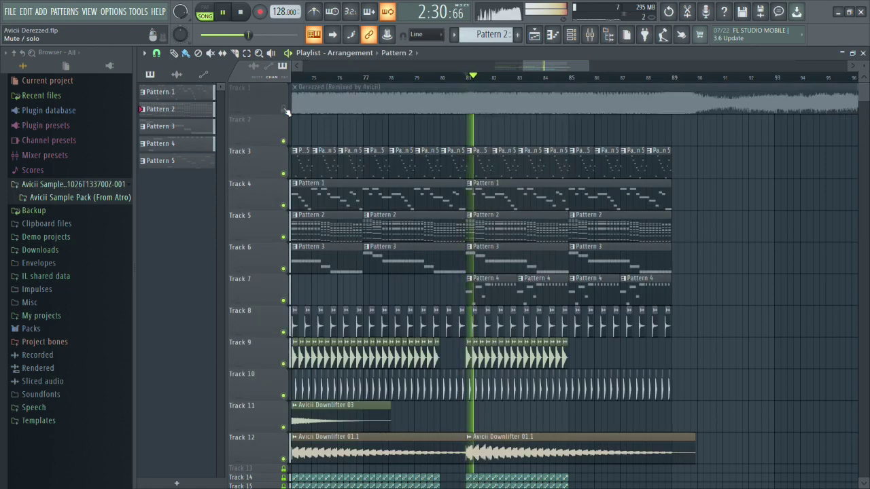
pyautogui.scroll(-1, 410, 126)
pyautogui.scroll(1, 364, 122)
pyautogui.rightClick(284, 110)
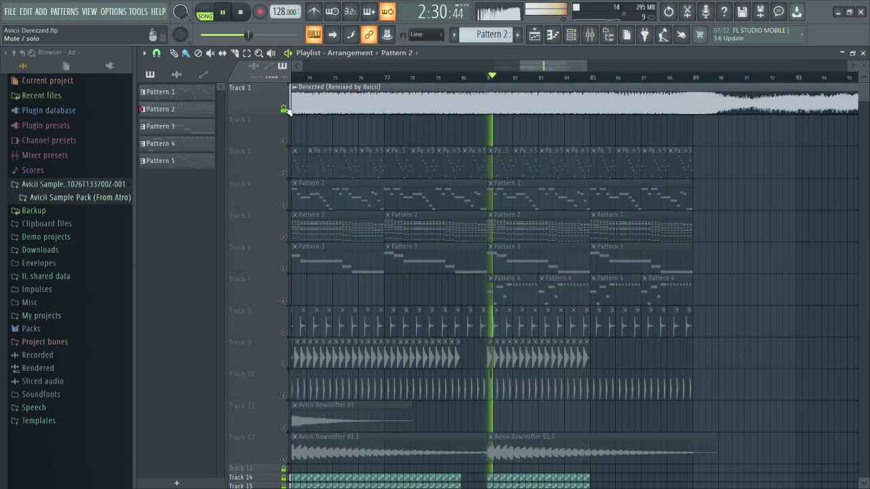
pyautogui.rightClick(284, 109)
pyautogui.click(284, 110)
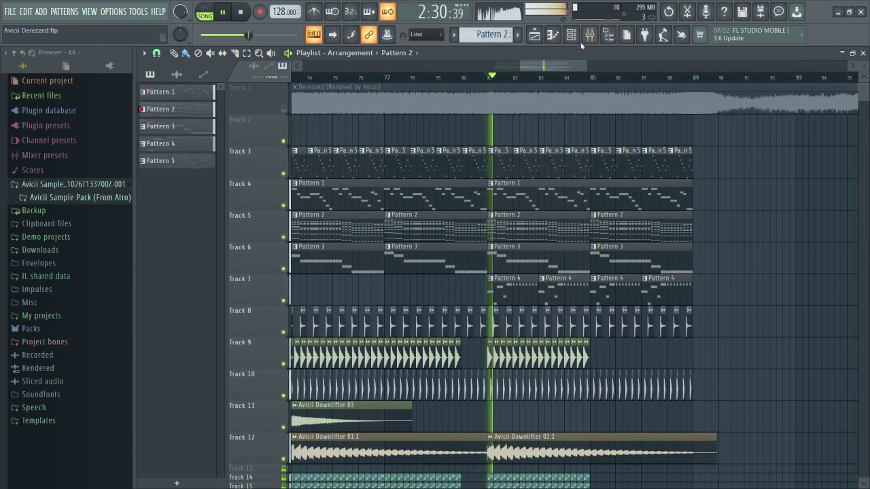
# Check the channel volumes in the channel rack and replay the full arrangement from bar 81.
pyautogui.click(571, 35)
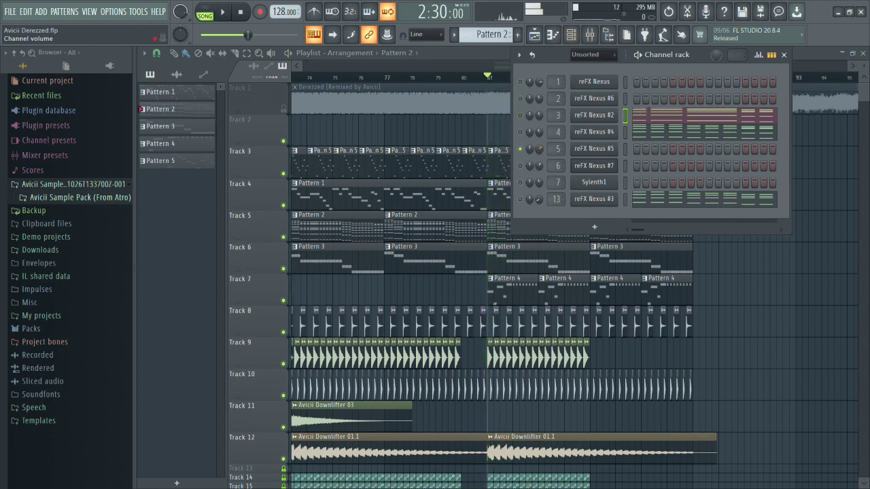
pyautogui.press('F6')
pyautogui.scroll(-2, 457, 139)
pyautogui.scroll(2, 541, 140)
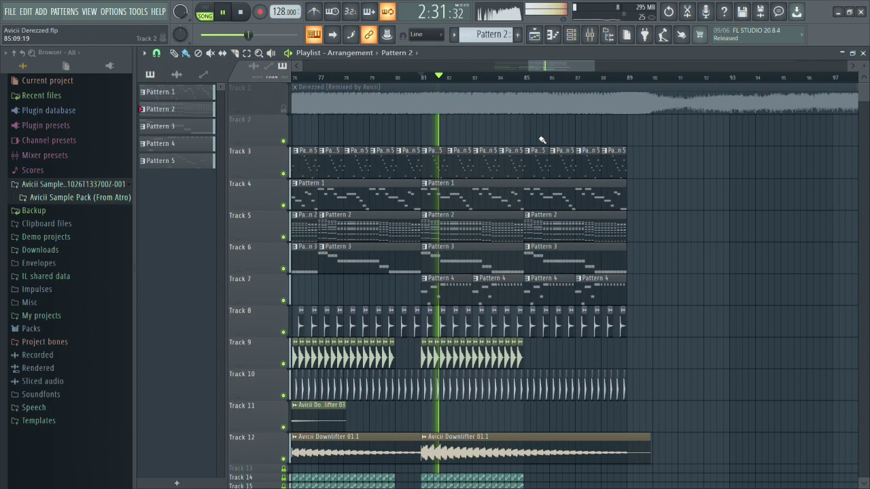
pyautogui.scroll(-4, 536, 188)
pyautogui.scroll(-2, 414, 214)
# Lock the mute state of playlist Track 16 and shrink its height to match Tracks 14 and 15.
pyautogui.keyDown('ctrl'); pyautogui.scroll(3, 414, 215); pyautogui.keyUp('ctrl')
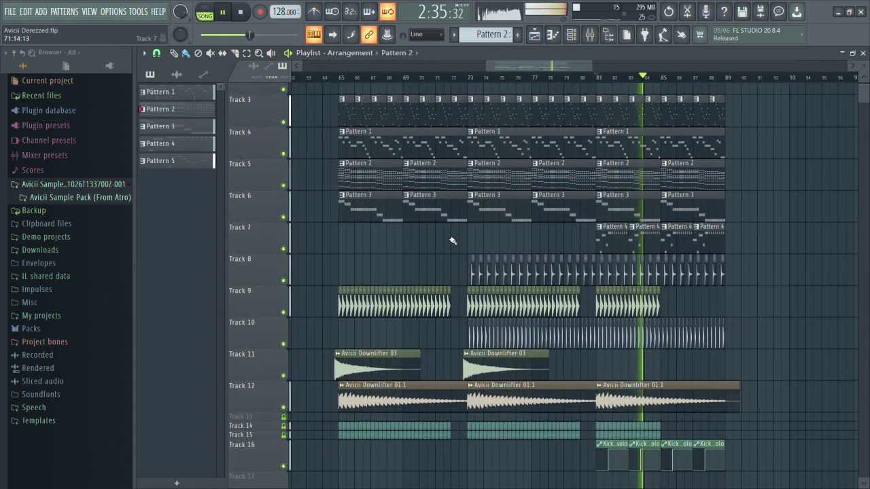
pyautogui.scroll(-3, 452, 241)
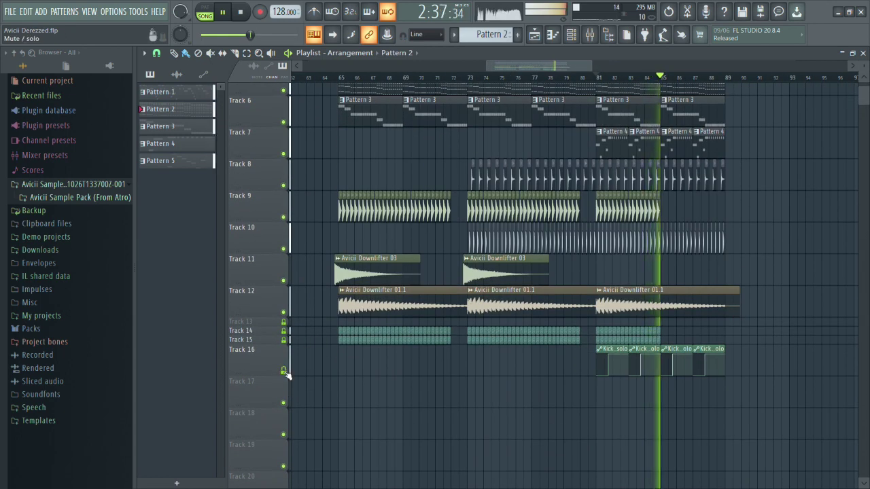
pyautogui.moveTo(270, 375); pyautogui.dragTo(276, 341)
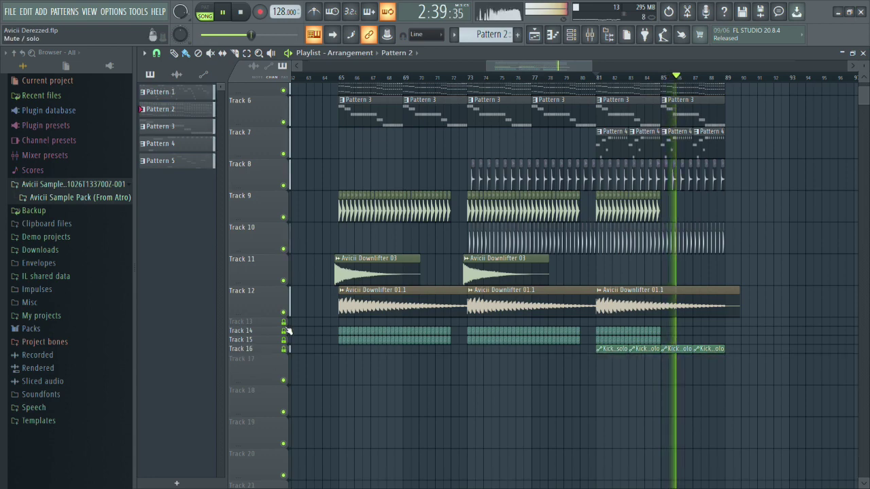
pyautogui.scroll(5, 449, 267)
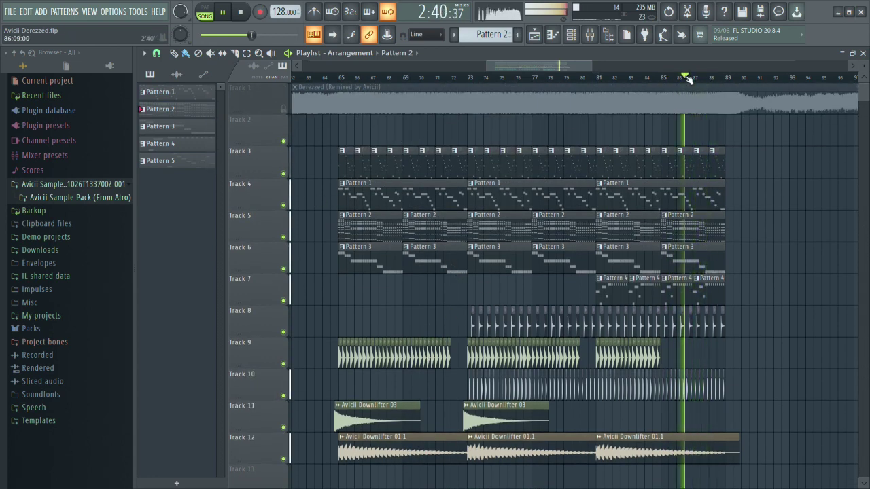
# Solo the Track 1 reference and listen to bars 86–89, replaying the section from around bar 85.
pyautogui.rightClick(283, 109)
pyautogui.scroll(3, 288, 113)
pyautogui.scroll(4, 744, 181)
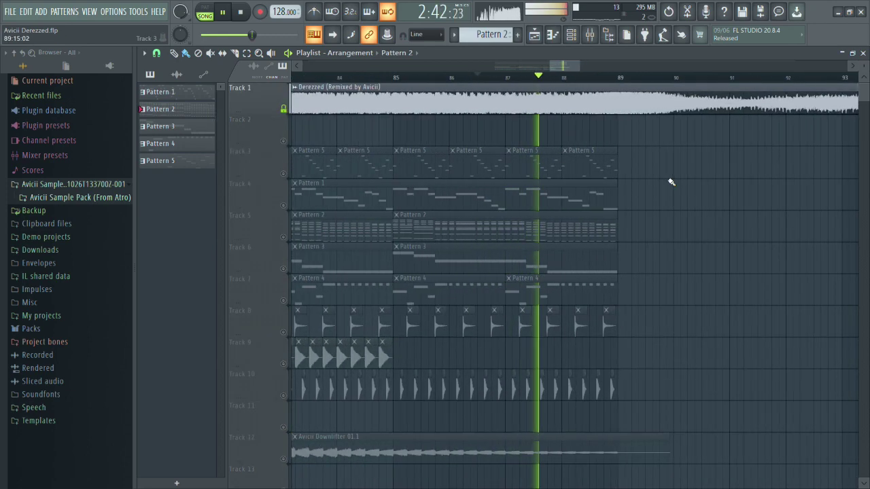
pyautogui.scroll(-5, 672, 183)
pyautogui.scroll(-3, 670, 202)
pyautogui.scroll(3, 672, 208)
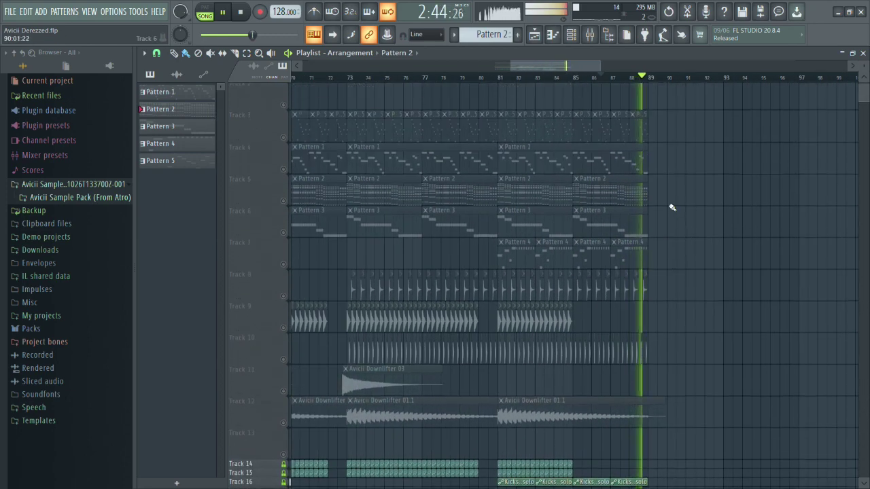
pyautogui.click(589, 79)
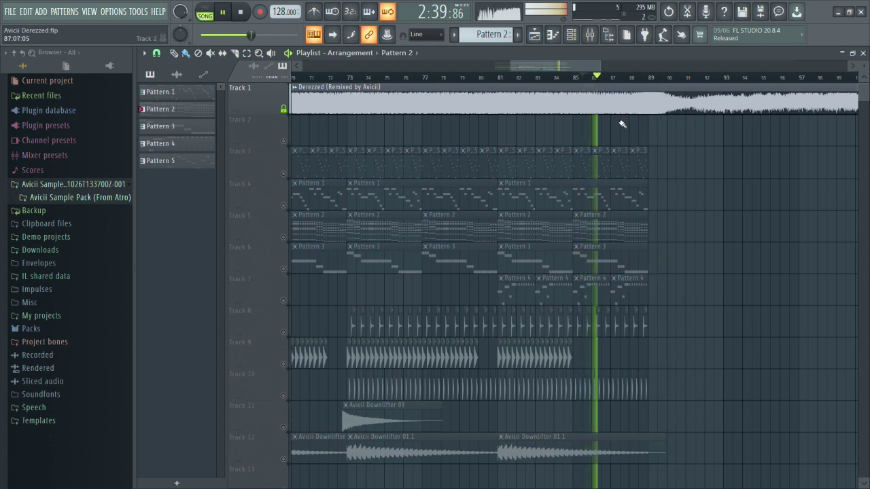
pyautogui.scroll(-3, 625, 133)
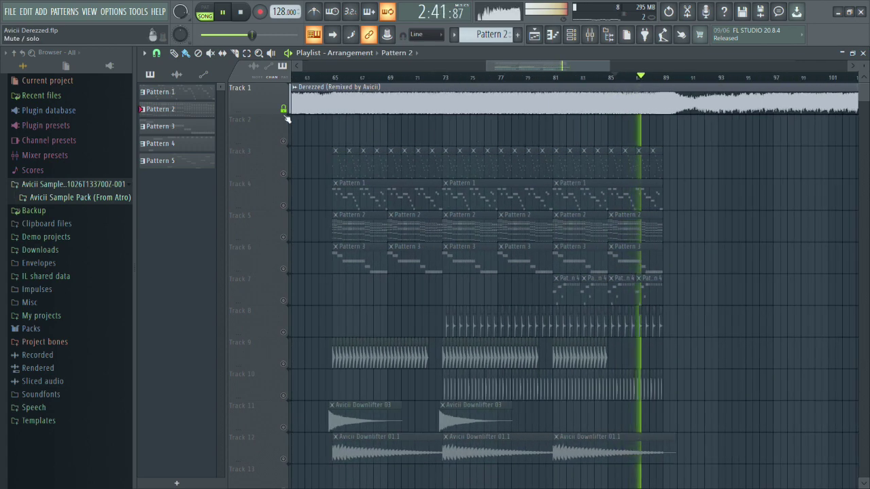
# Replay the full arrangement from around bar 85 and compare it with the soloed Track 1 reference.
pyautogui.rightClick(284, 110)
pyautogui.click(622, 83)
pyautogui.scroll(3, 622, 82)
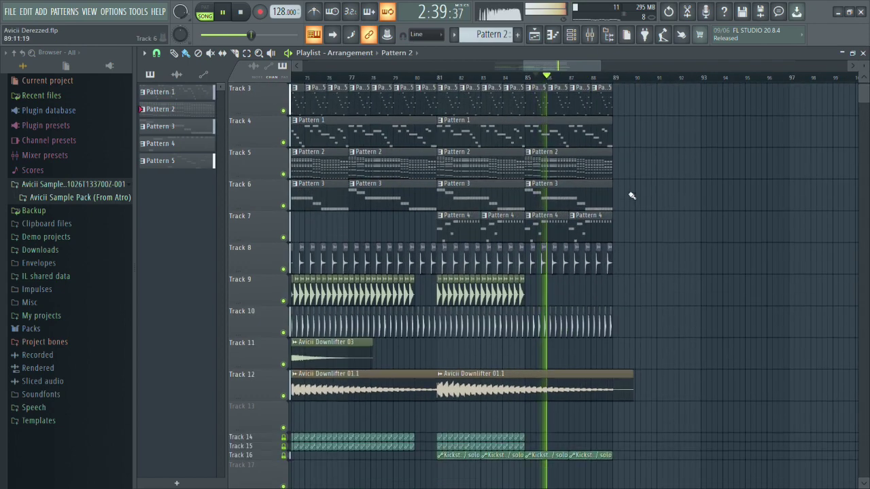
pyautogui.rightClick(285, 110)
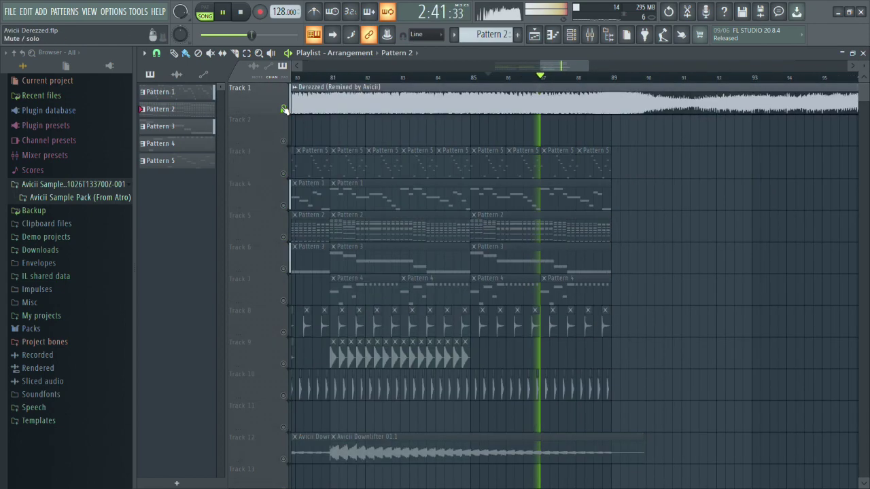
pyautogui.rightClick(285, 110)
pyautogui.click(285, 110)
# Look over the Pattern 2 chord notes, and listen to the soloed Track 1 reference around bar 89.
pyautogui.doubleClick(567, 235)
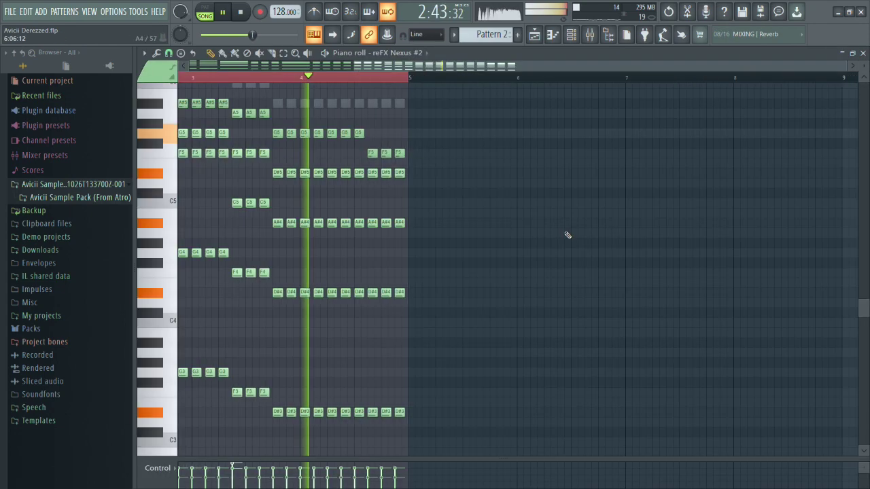
pyautogui.click(534, 35)
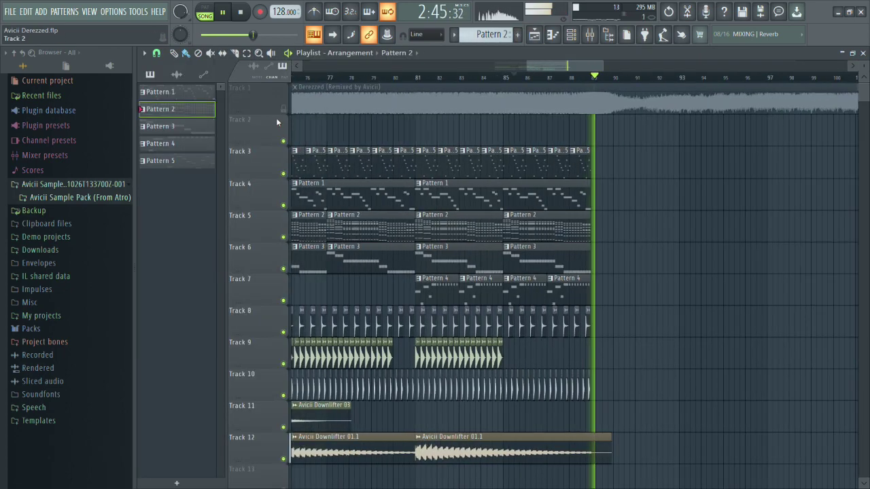
pyautogui.rightClick(284, 109)
pyautogui.scroll(3, 616, 143)
pyautogui.scroll(-5, 607, 146)
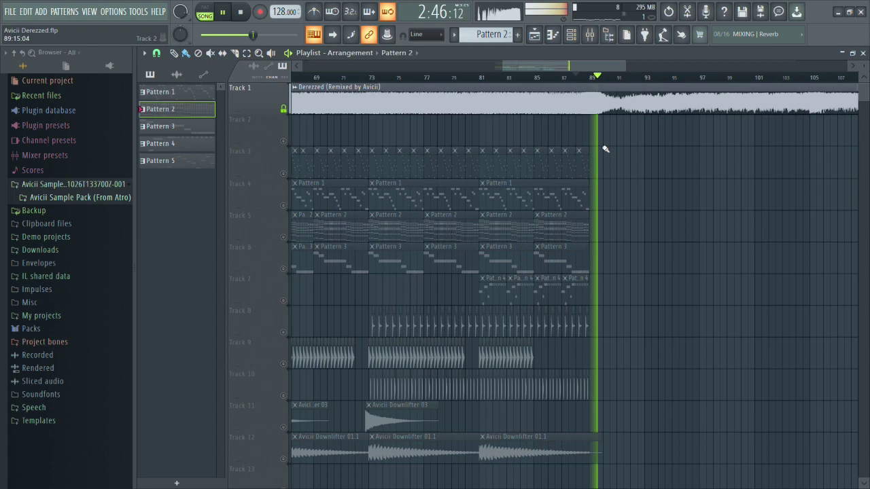
pyautogui.scroll(-3, 605, 149)
# Play the full arrangement from bar 65 and compare it with the soloed Track 1 reference around bar 68.
pyautogui.click(389, 77)
pyautogui.scroll(4, 442, 130)
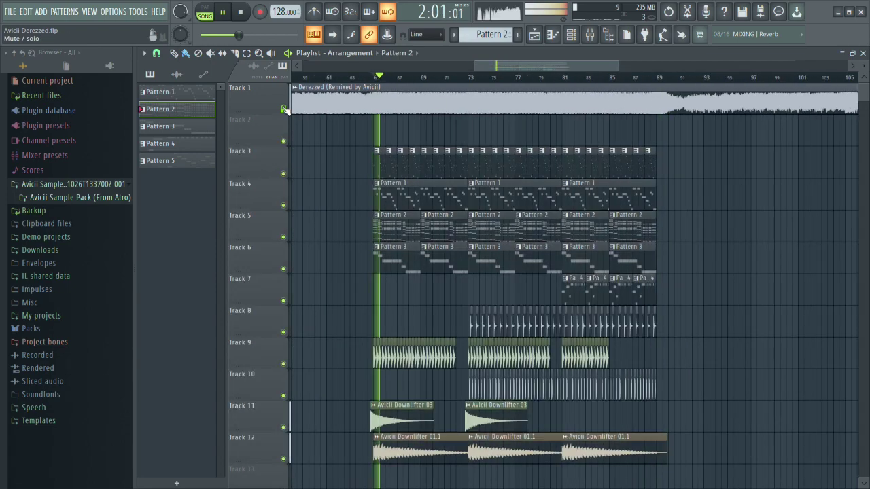
pyautogui.scroll(-2, 408, 148)
pyautogui.scroll(2, 394, 153)
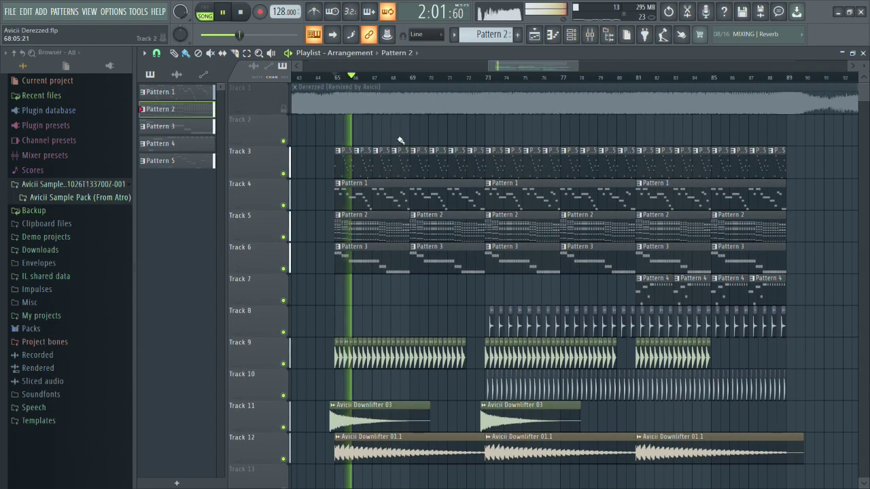
pyautogui.scroll(-1, 391, 135)
pyautogui.scroll(2, 389, 136)
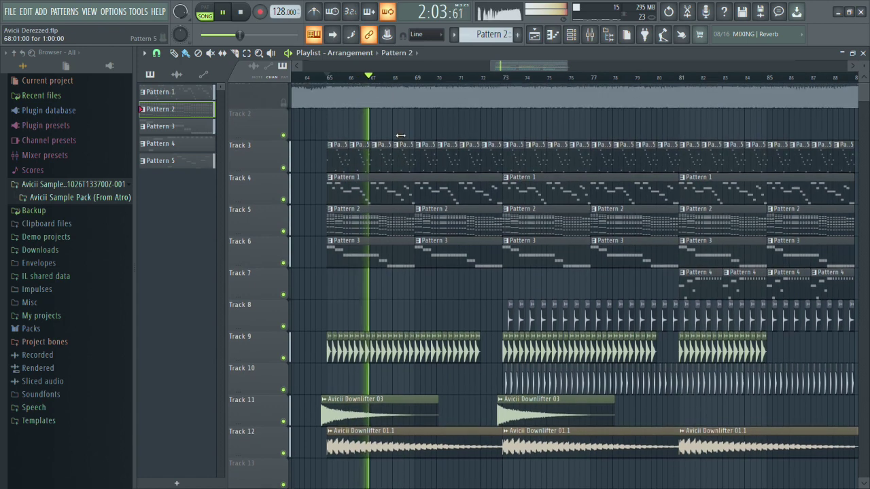
pyautogui.rightClick(283, 110)
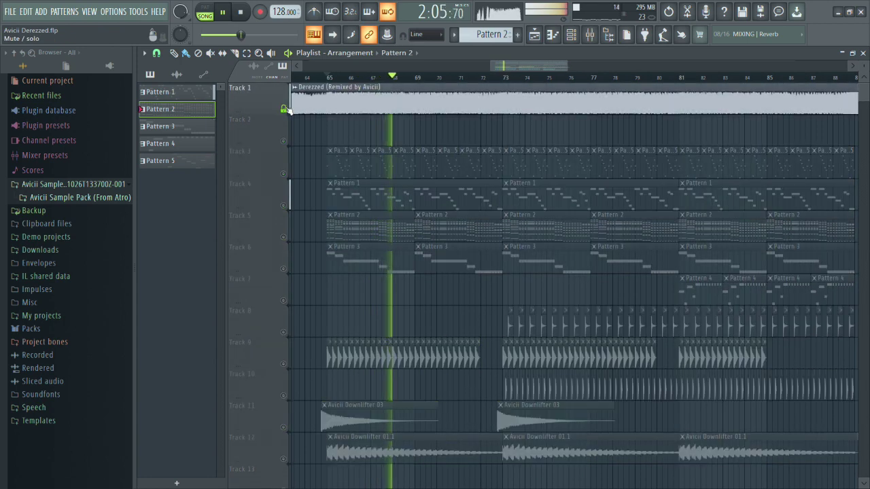